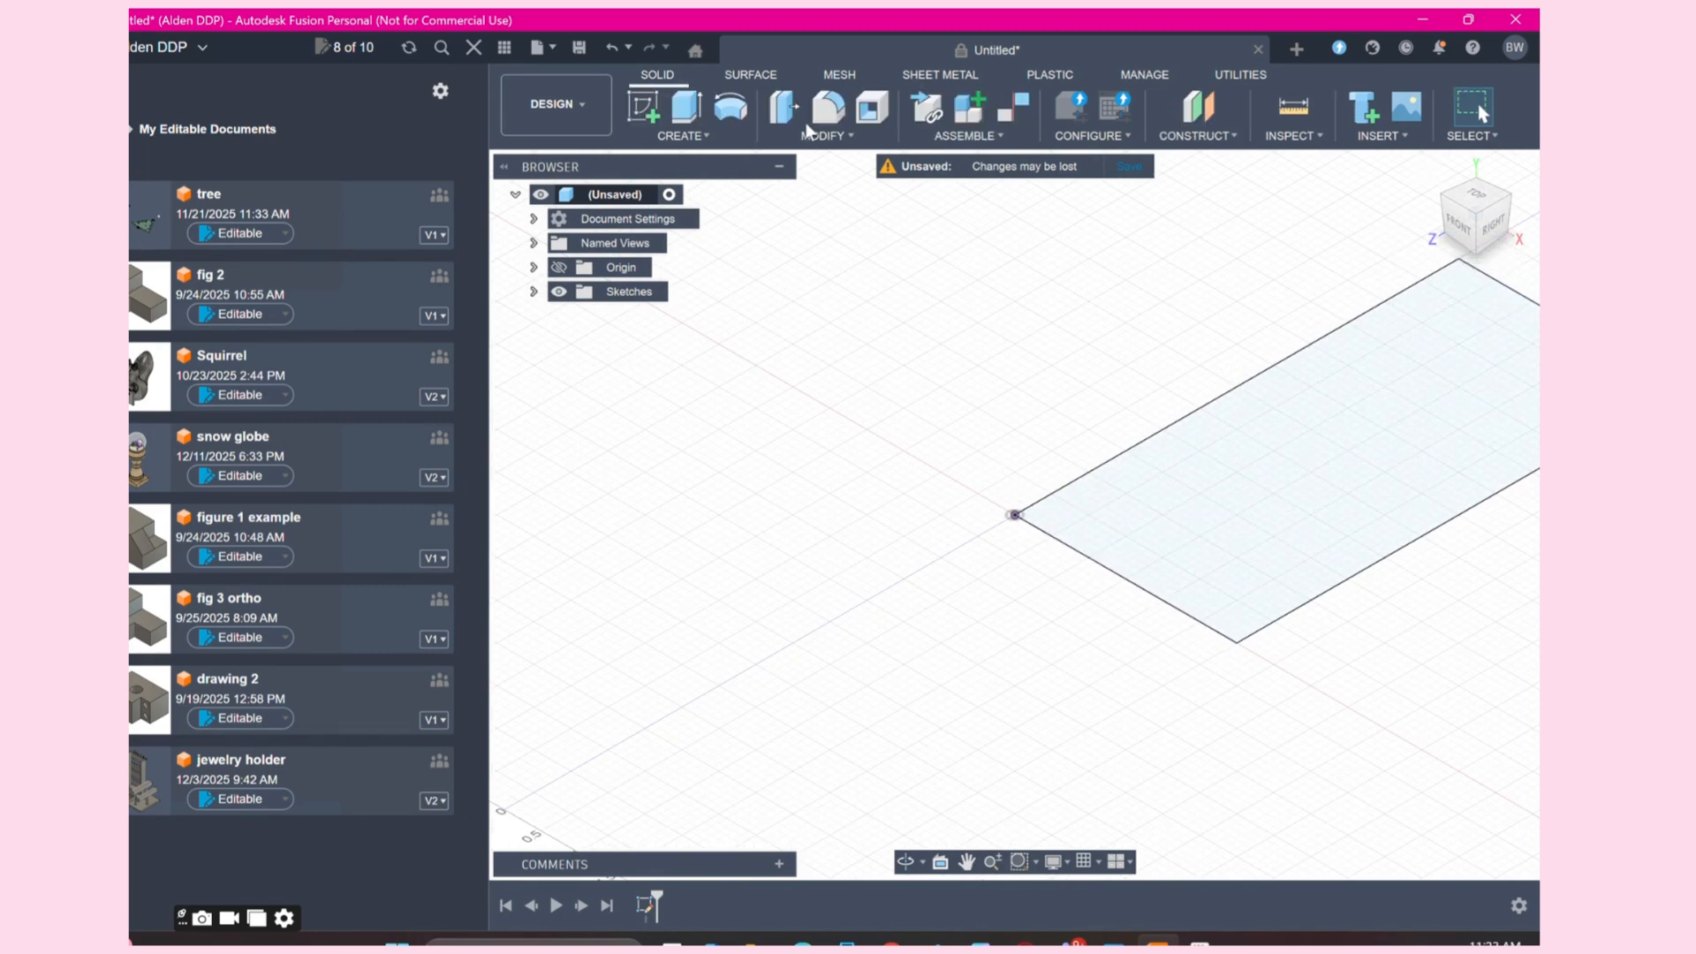
Step: Extrude the rectangular sketch profile upward 3/8 in as a new body
{"action": "left_click", "coordinate": [686, 107]}
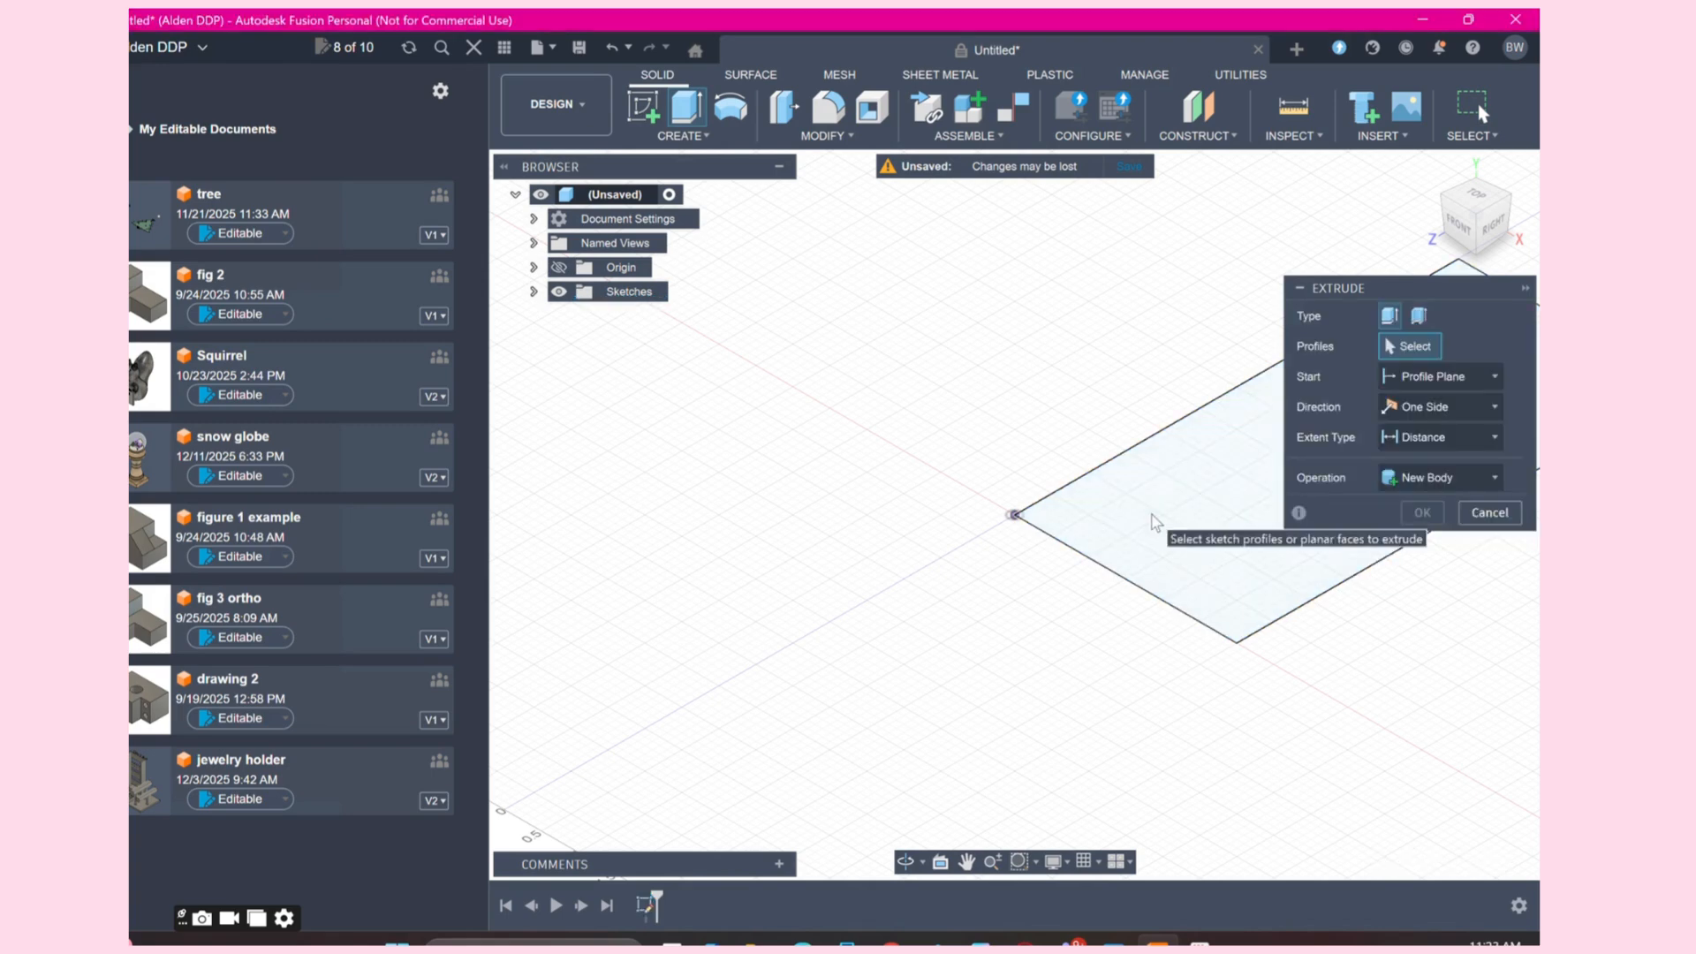
{"action": "left_click", "coordinate": [1526, 289]}
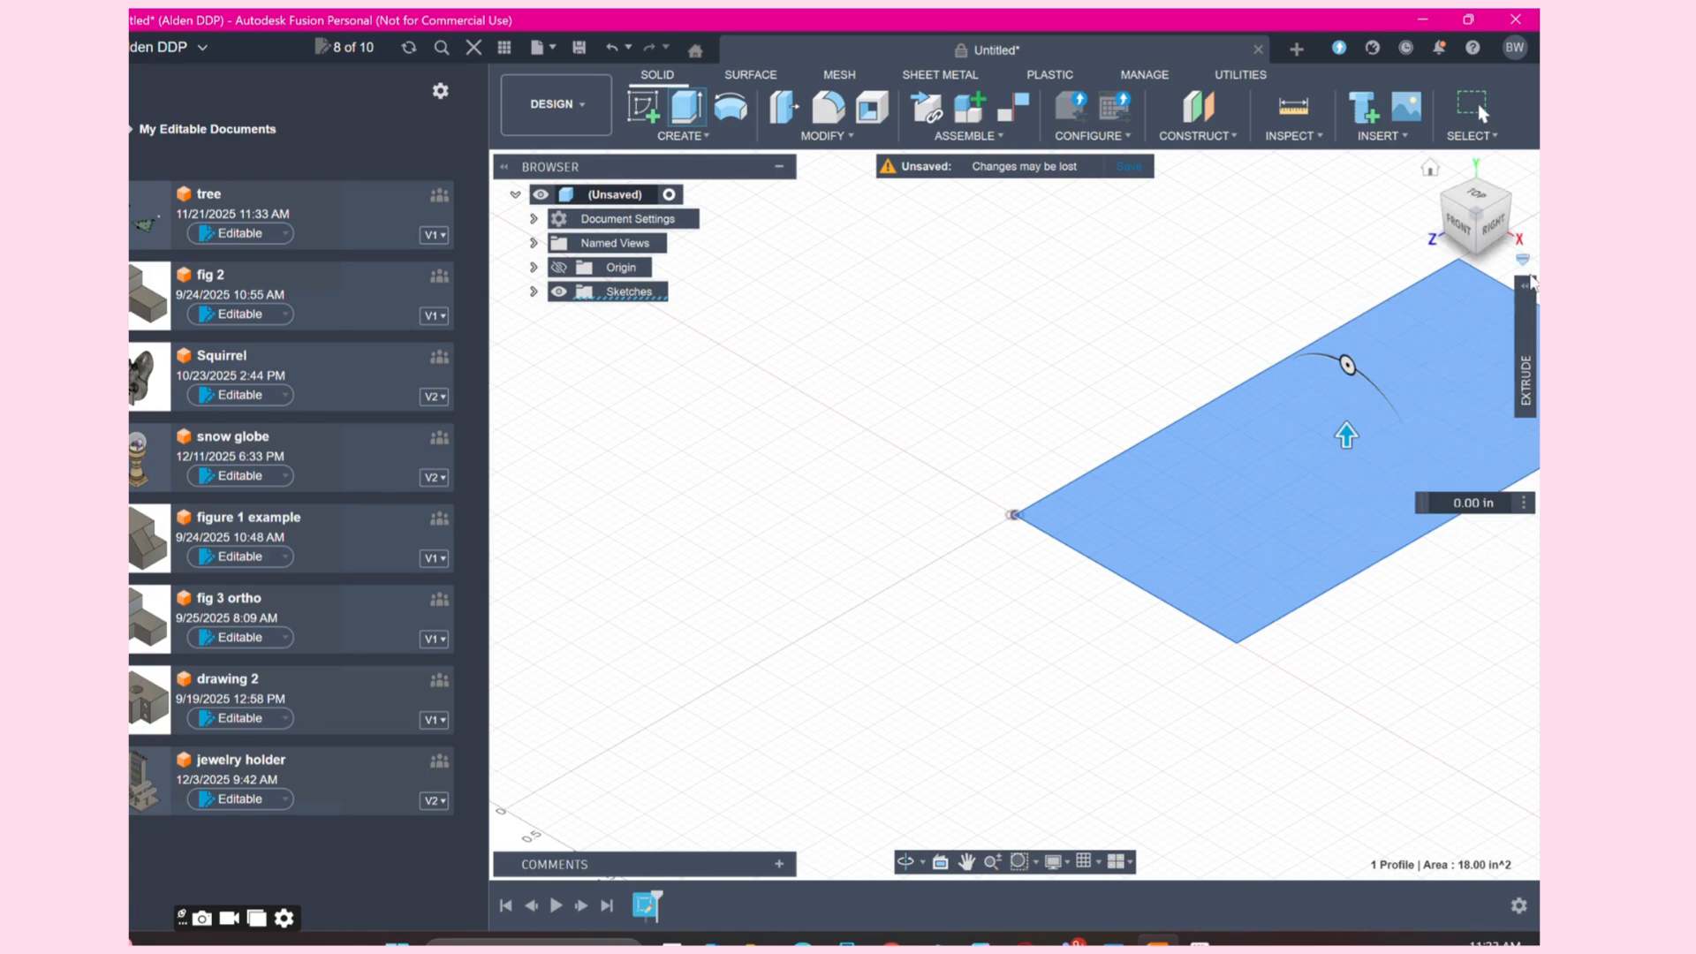
{"action": "left_click", "coordinate": [1525, 285]}
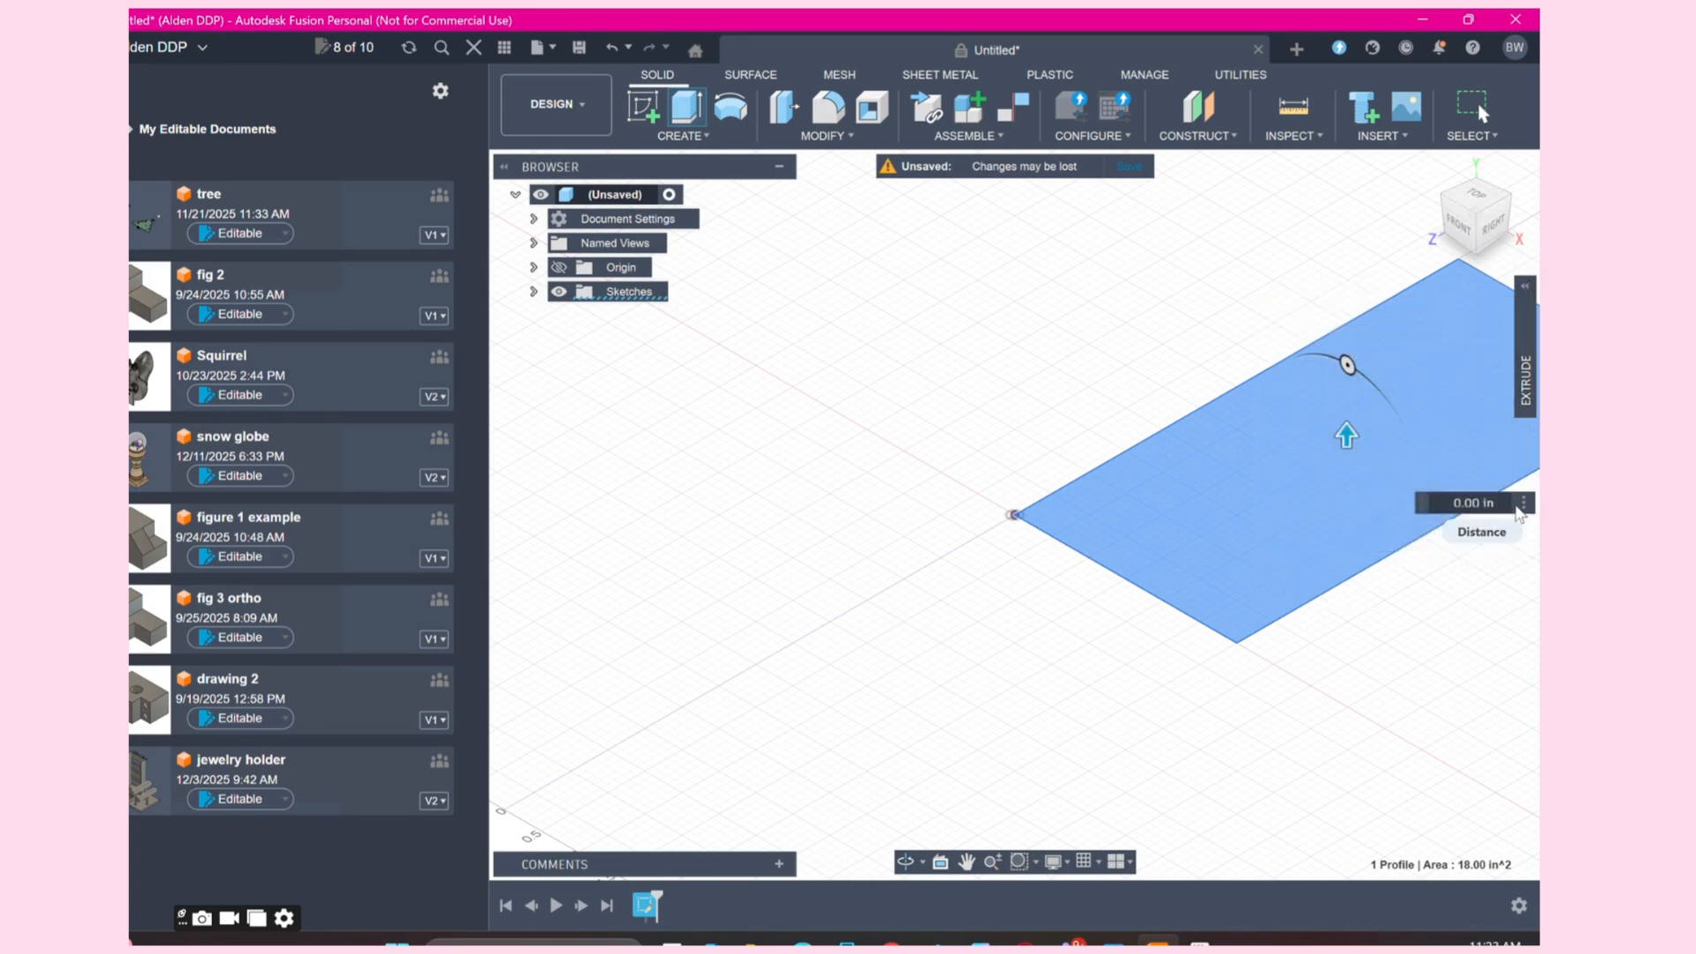
{"action": "left_click", "coordinate": [1520, 504]}
{"action": "left_click", "coordinate": [1499, 504]}
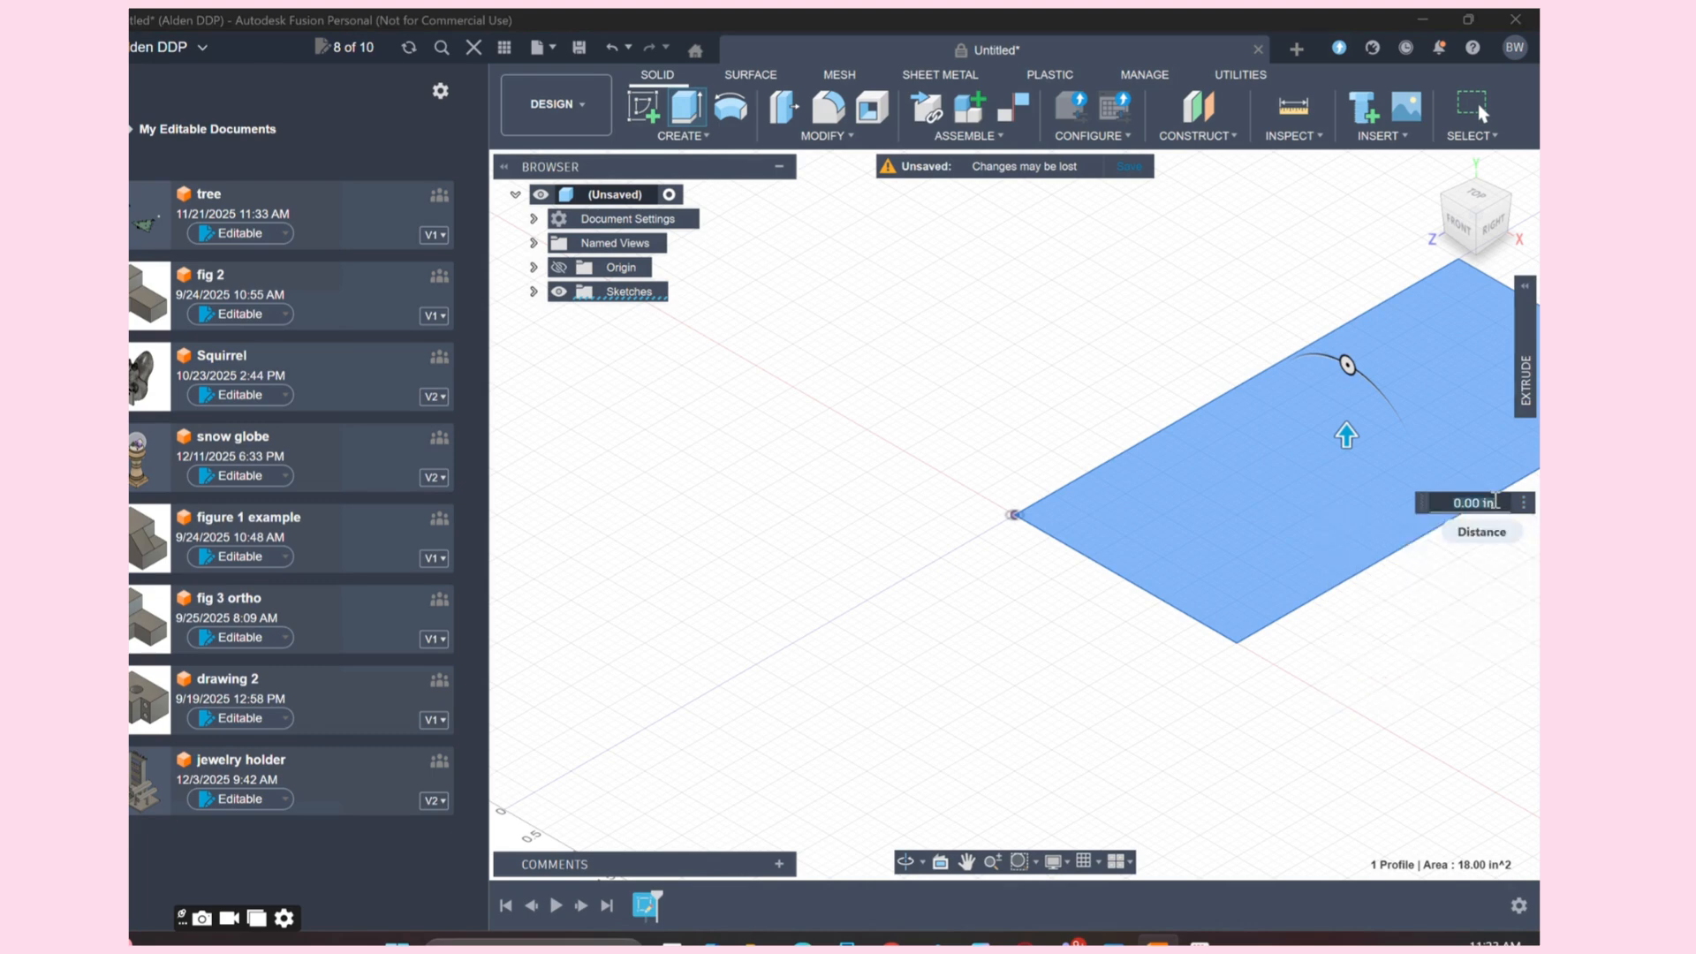
{"action": "type", "text": "3"}
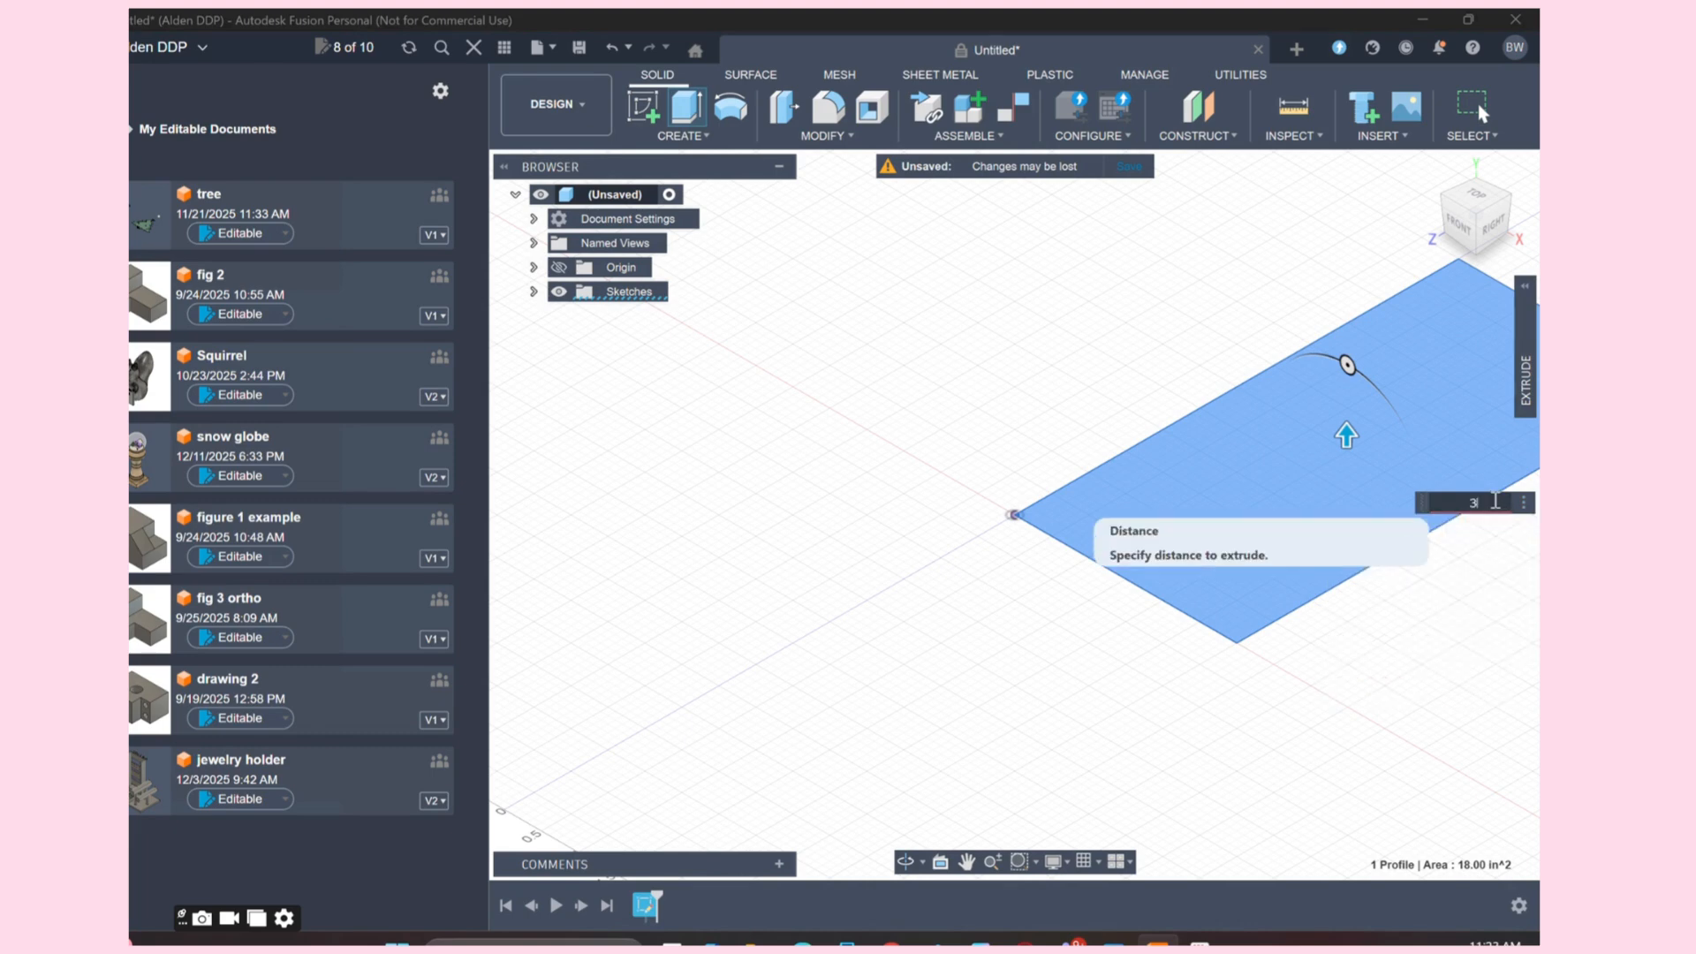
{"action": "type", "text": "/8"}
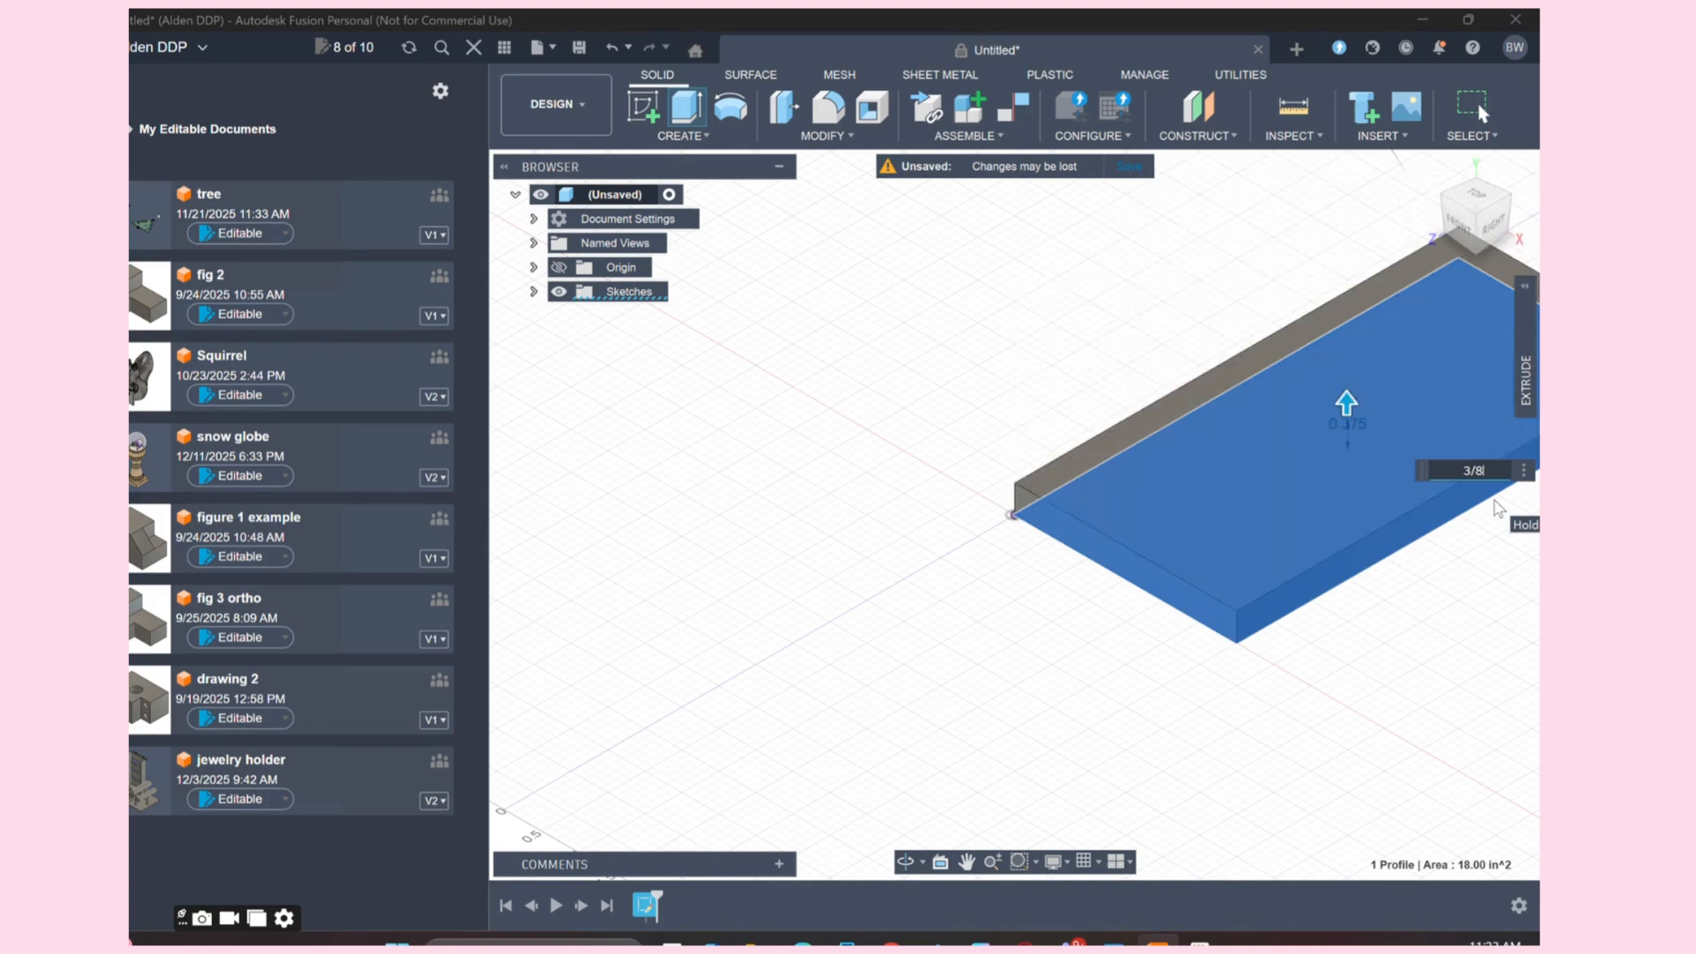
{"action": "key", "text": "Return"}
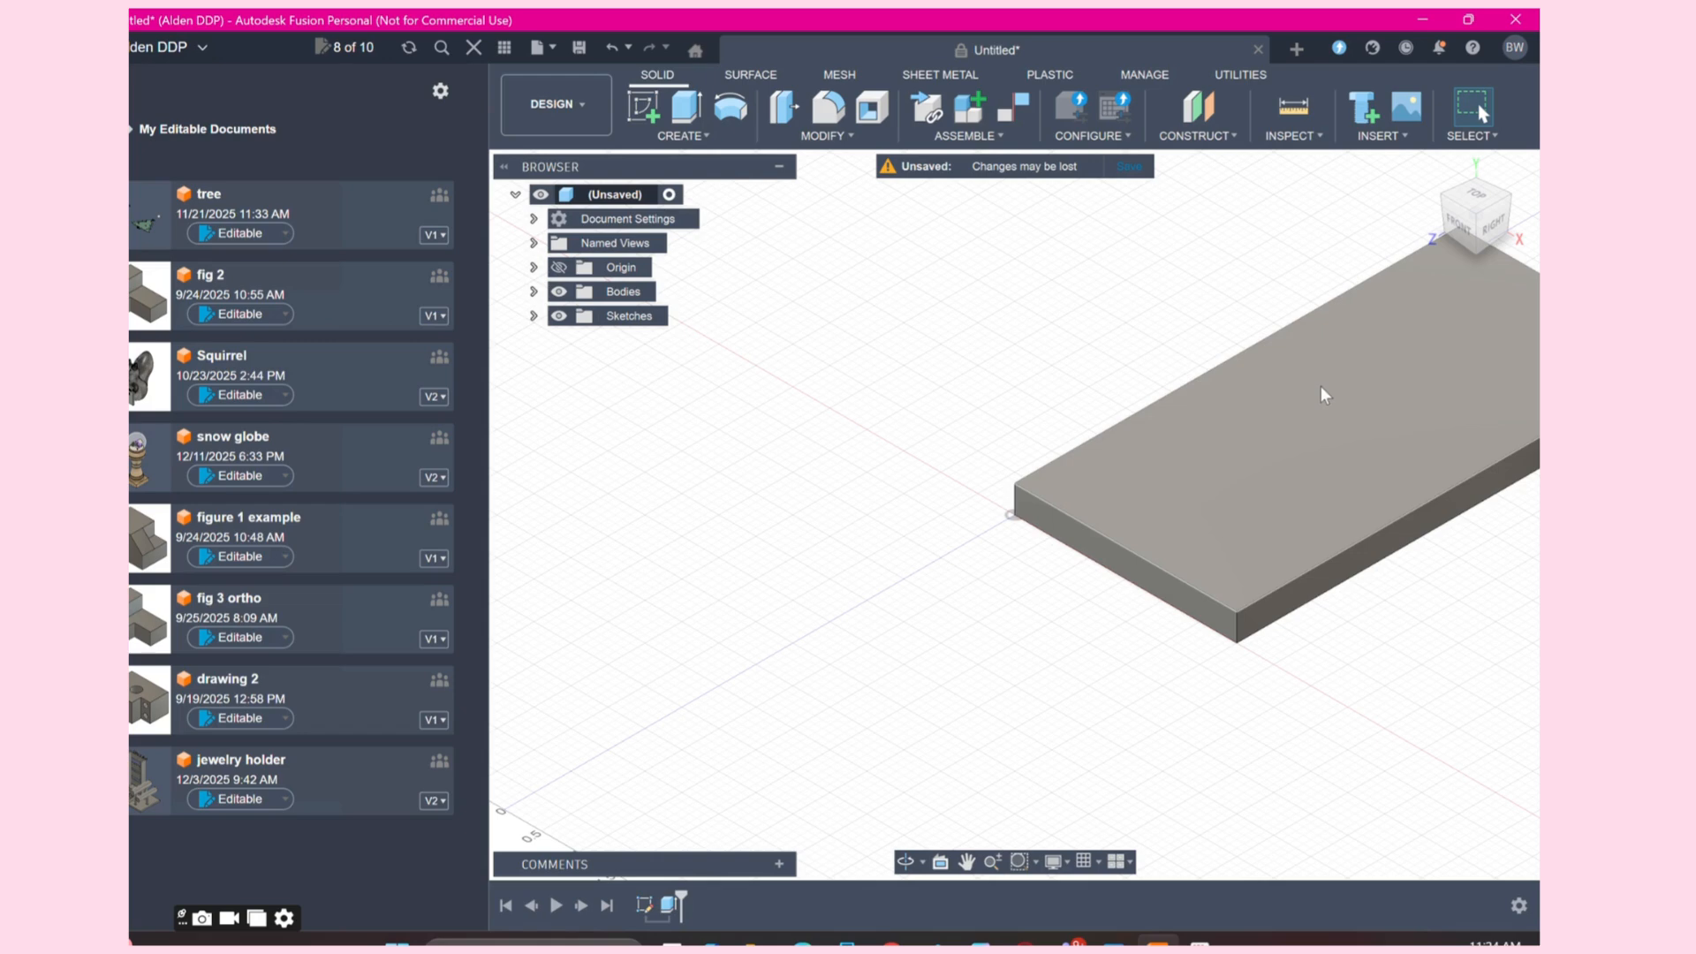
Step: Fillet the four vertical corner edges of the plate with an 11/16 in radius
{"action": "left_click", "coordinate": [830, 124]}
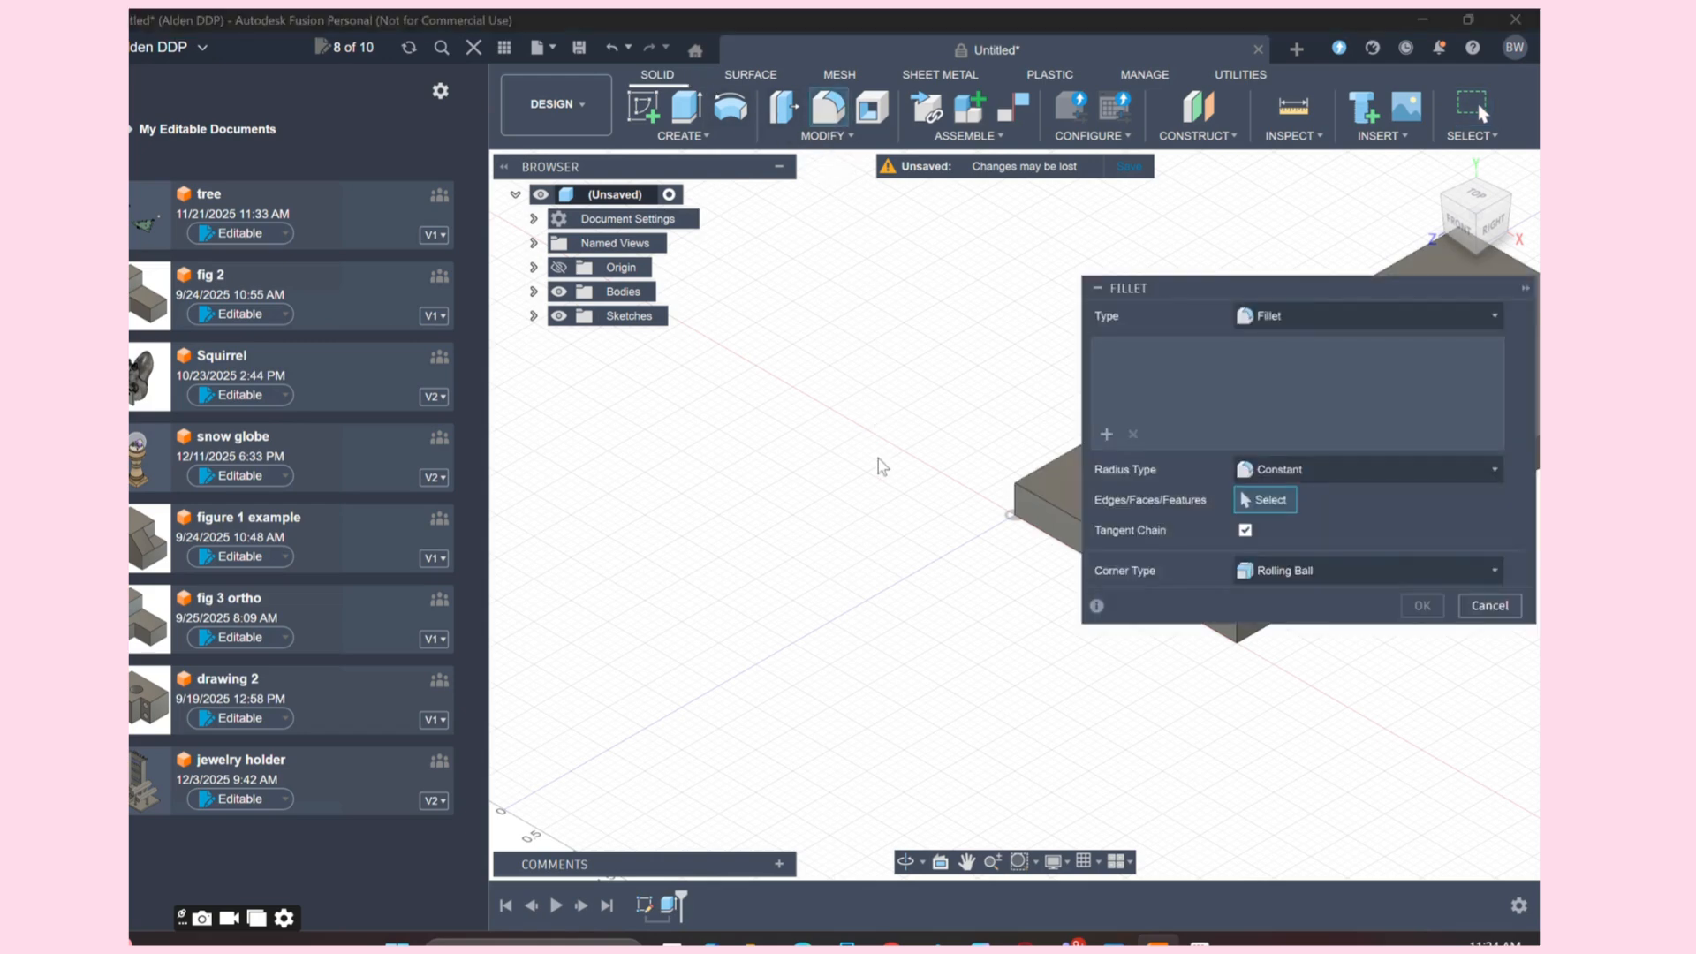
{"action": "left_click", "coordinate": [1525, 288]}
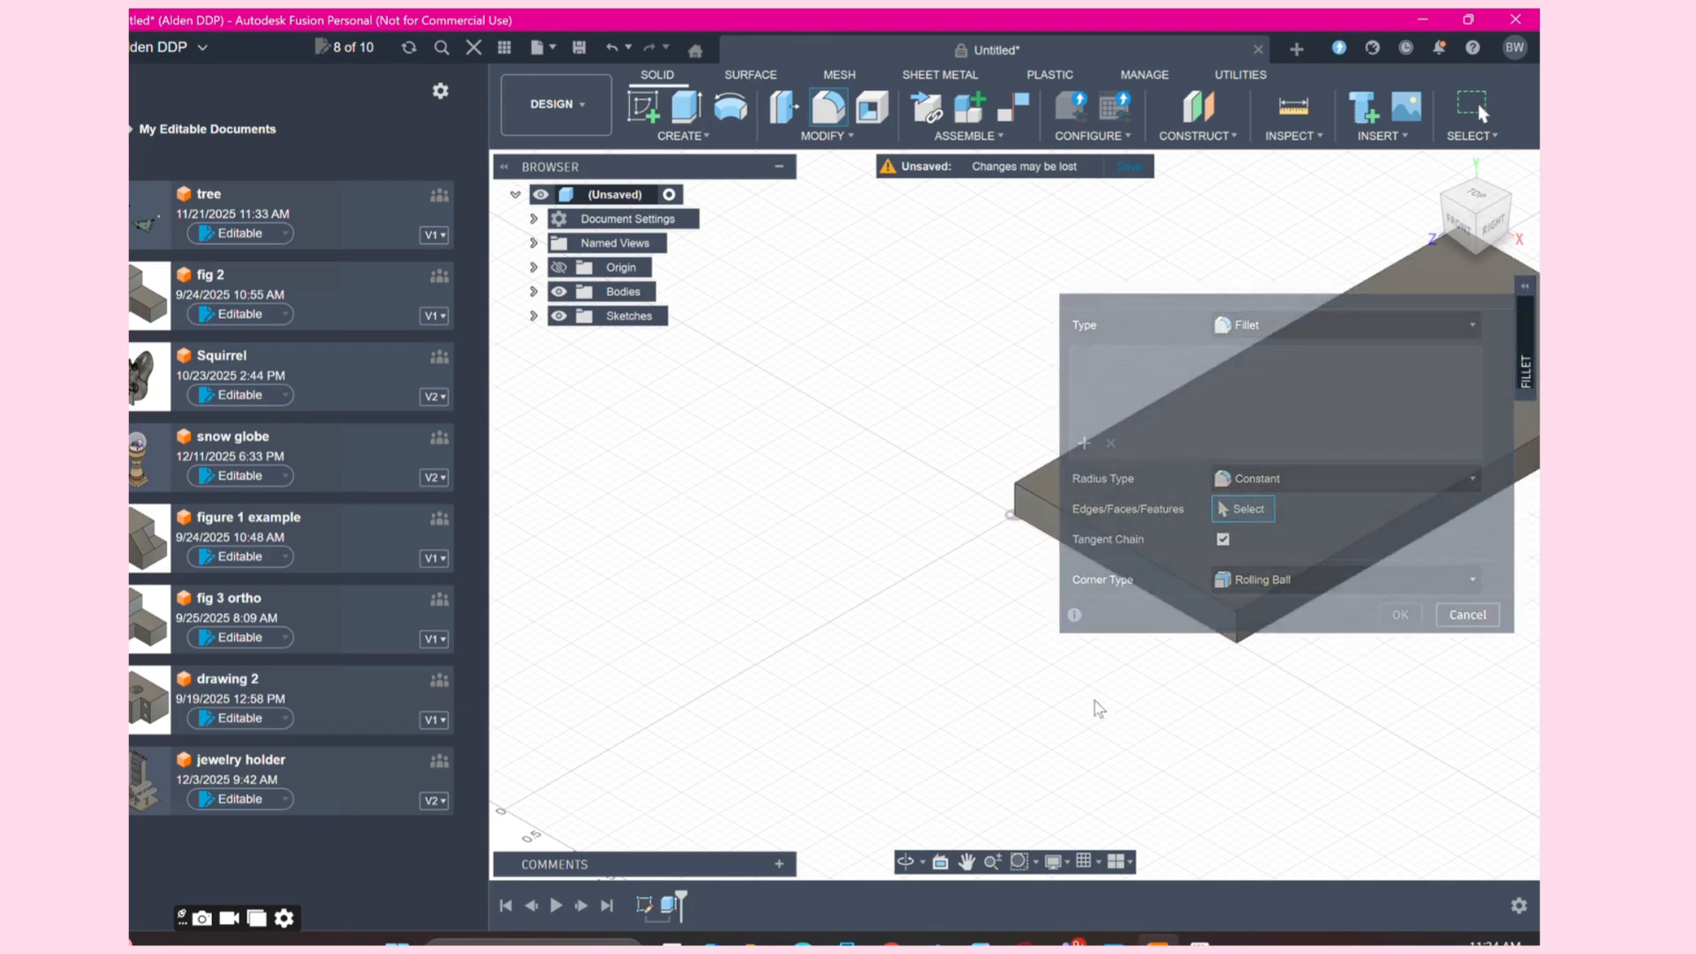
{"action": "left_click", "coordinate": [1015, 507]}
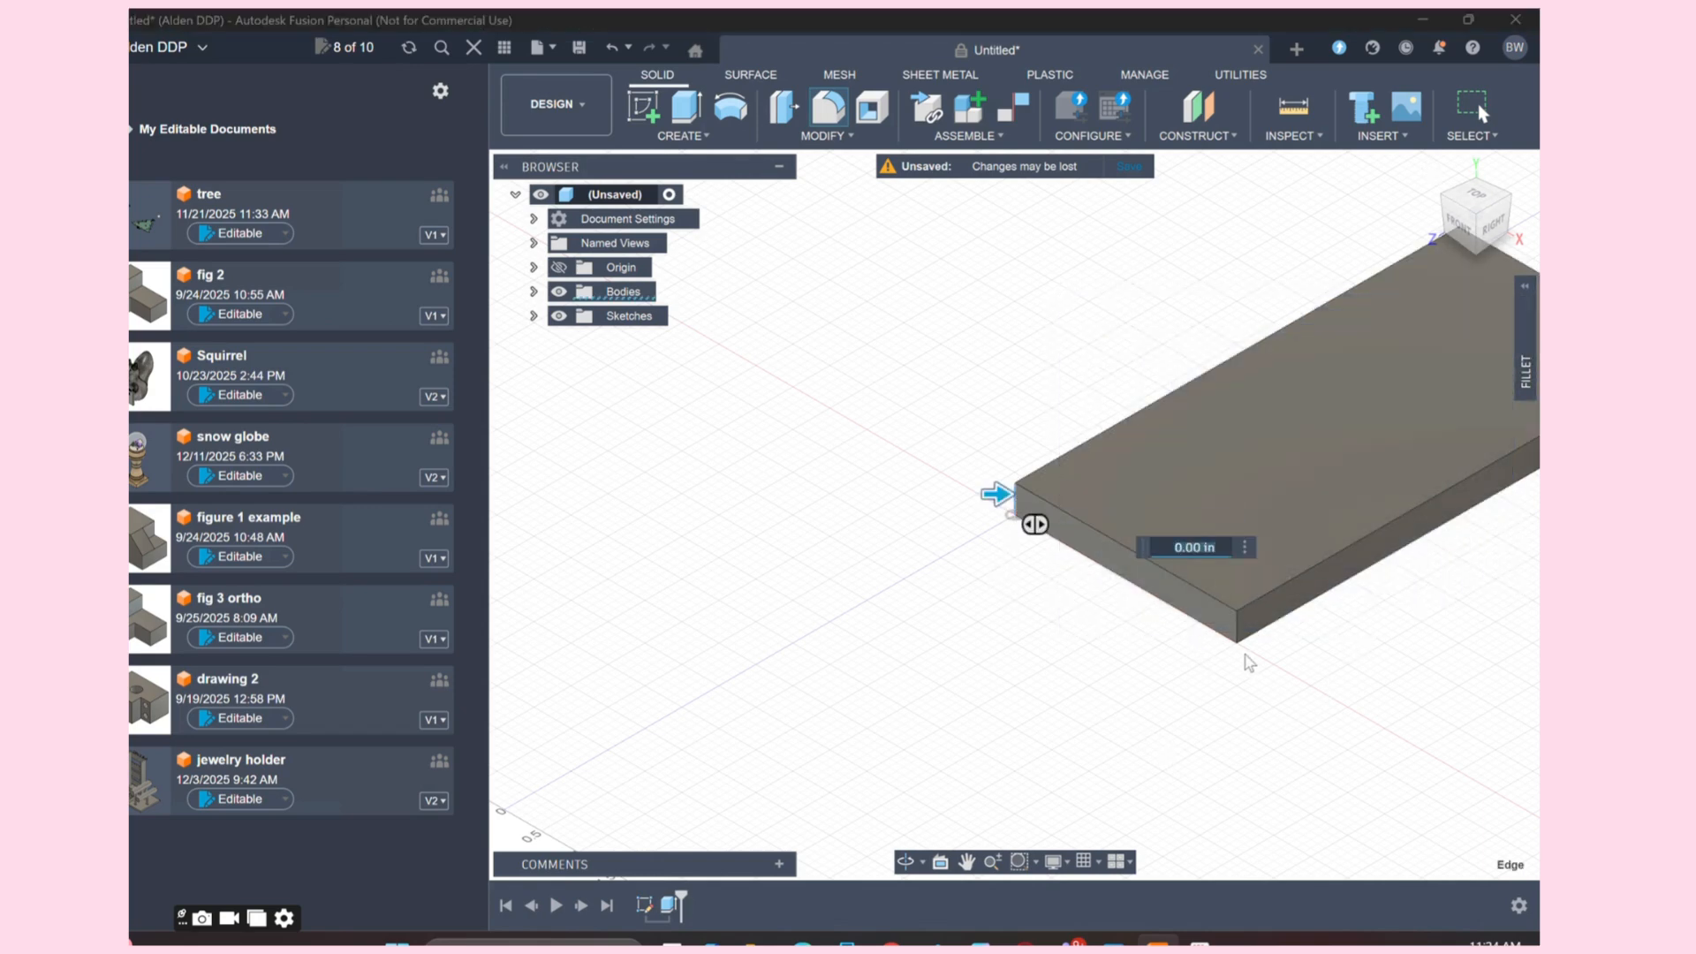
{"action": "left_click", "coordinate": [1237, 625]}
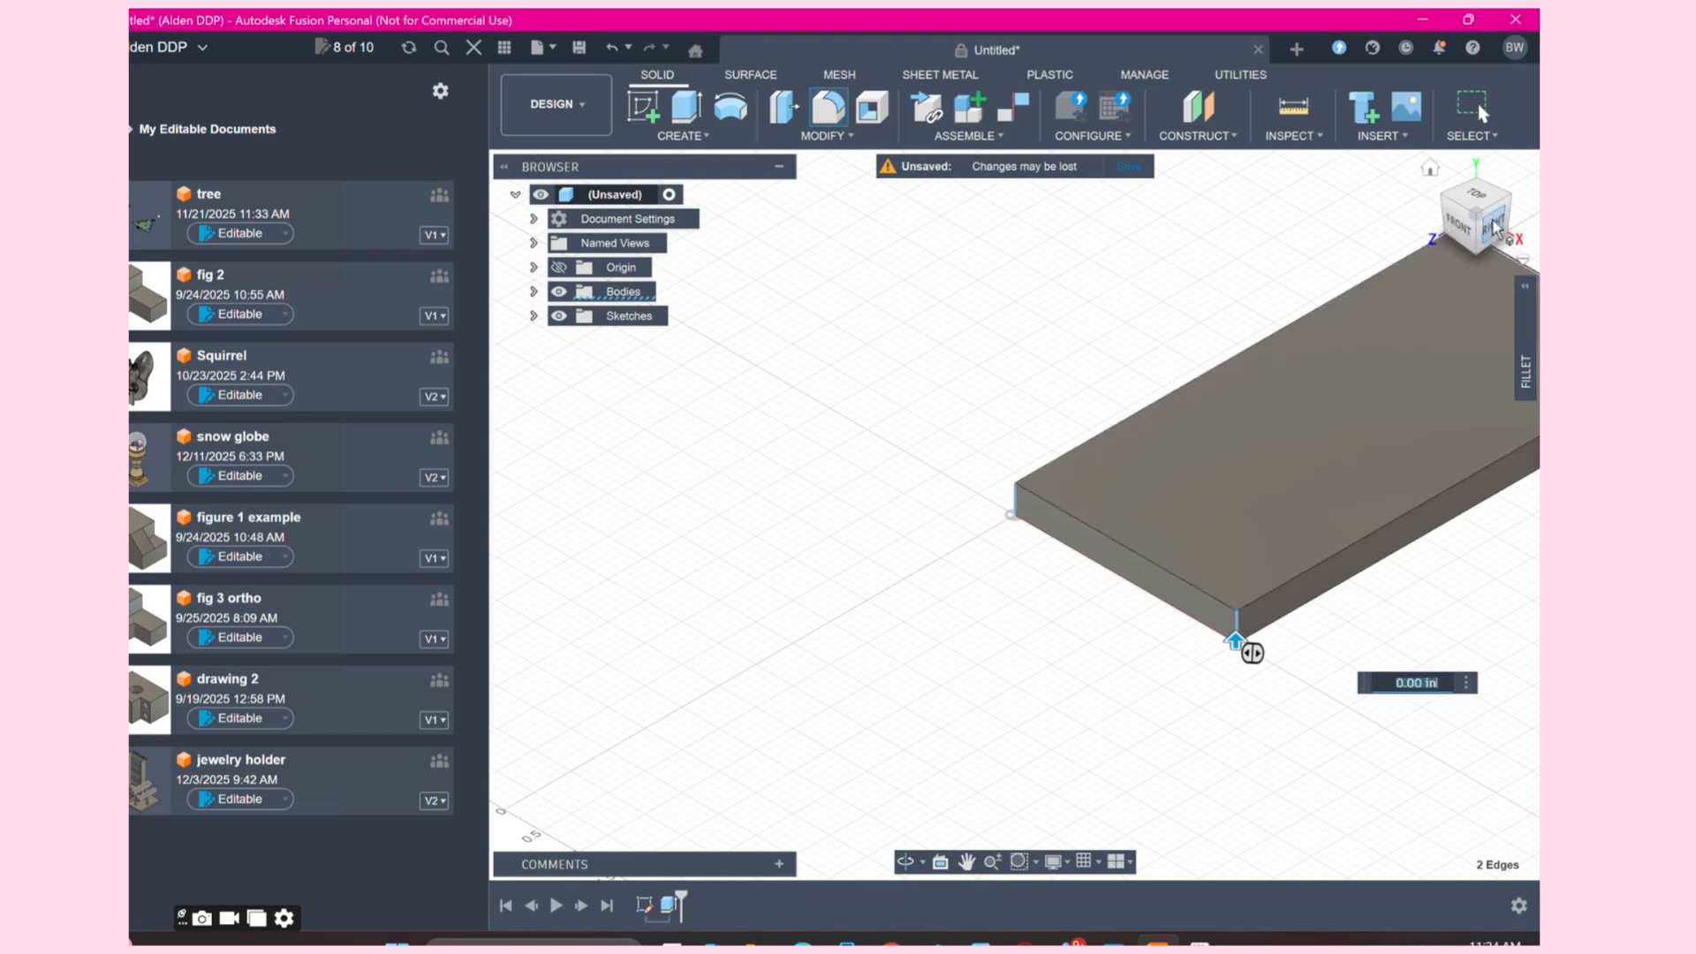
{"action": "left_click_drag", "start_coordinate": [1493, 228], "coordinate": [1329, 186]}
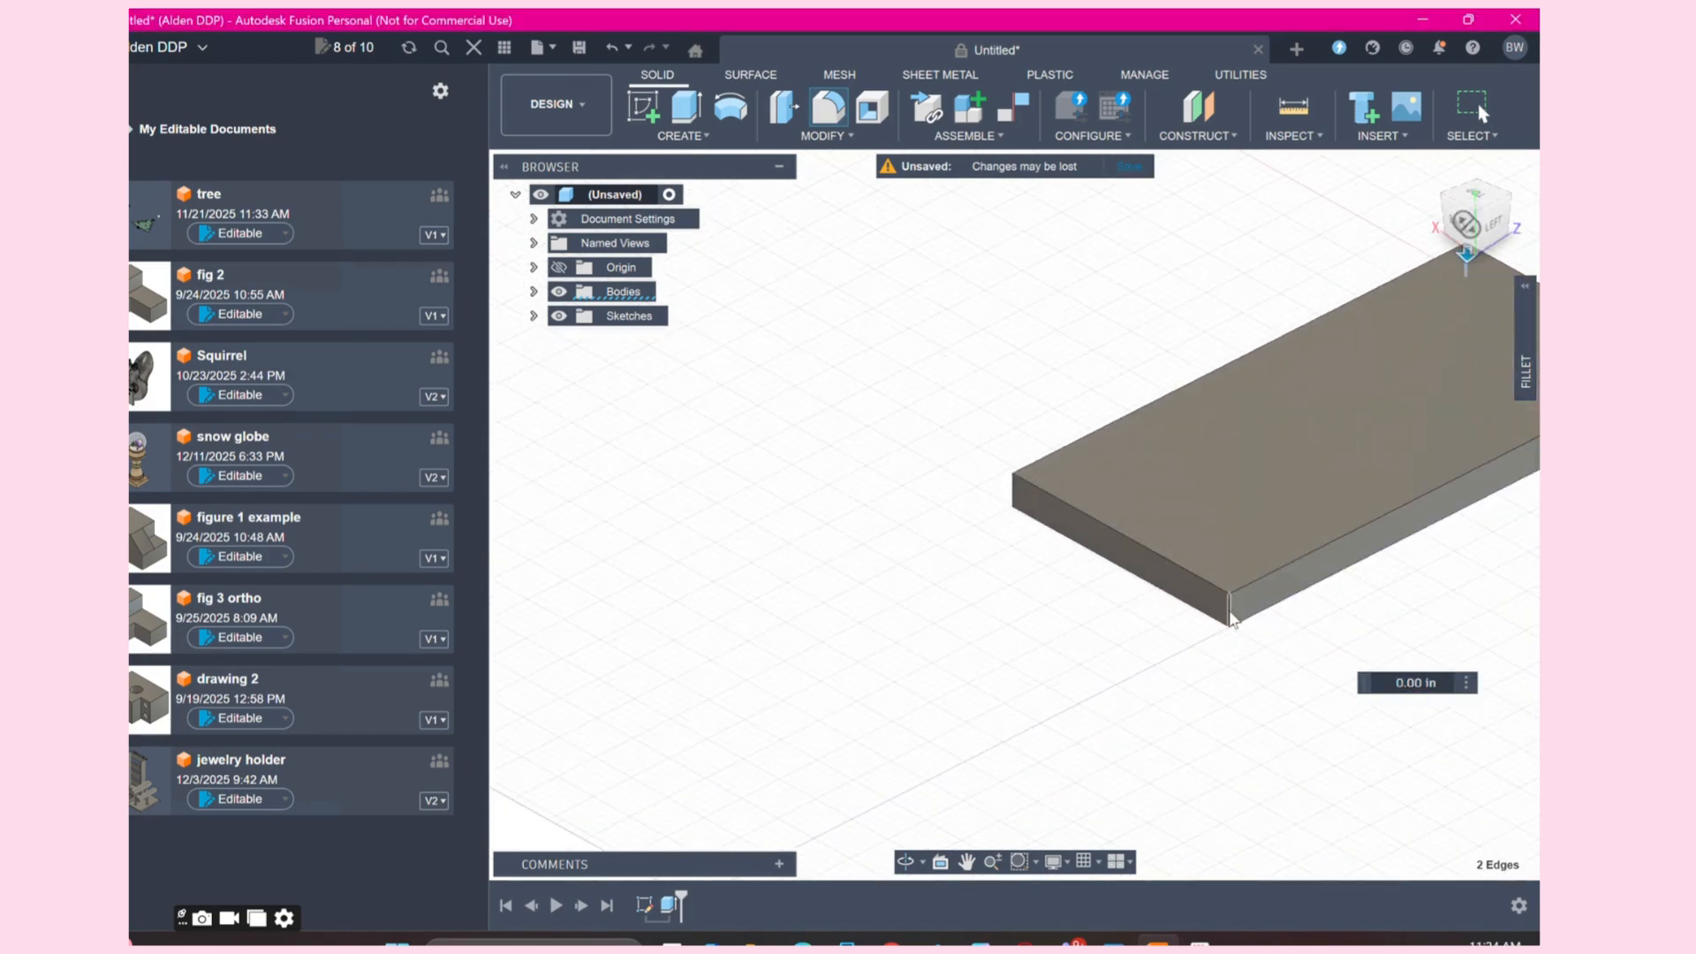
{"action": "left_click", "coordinate": [1231, 621]}
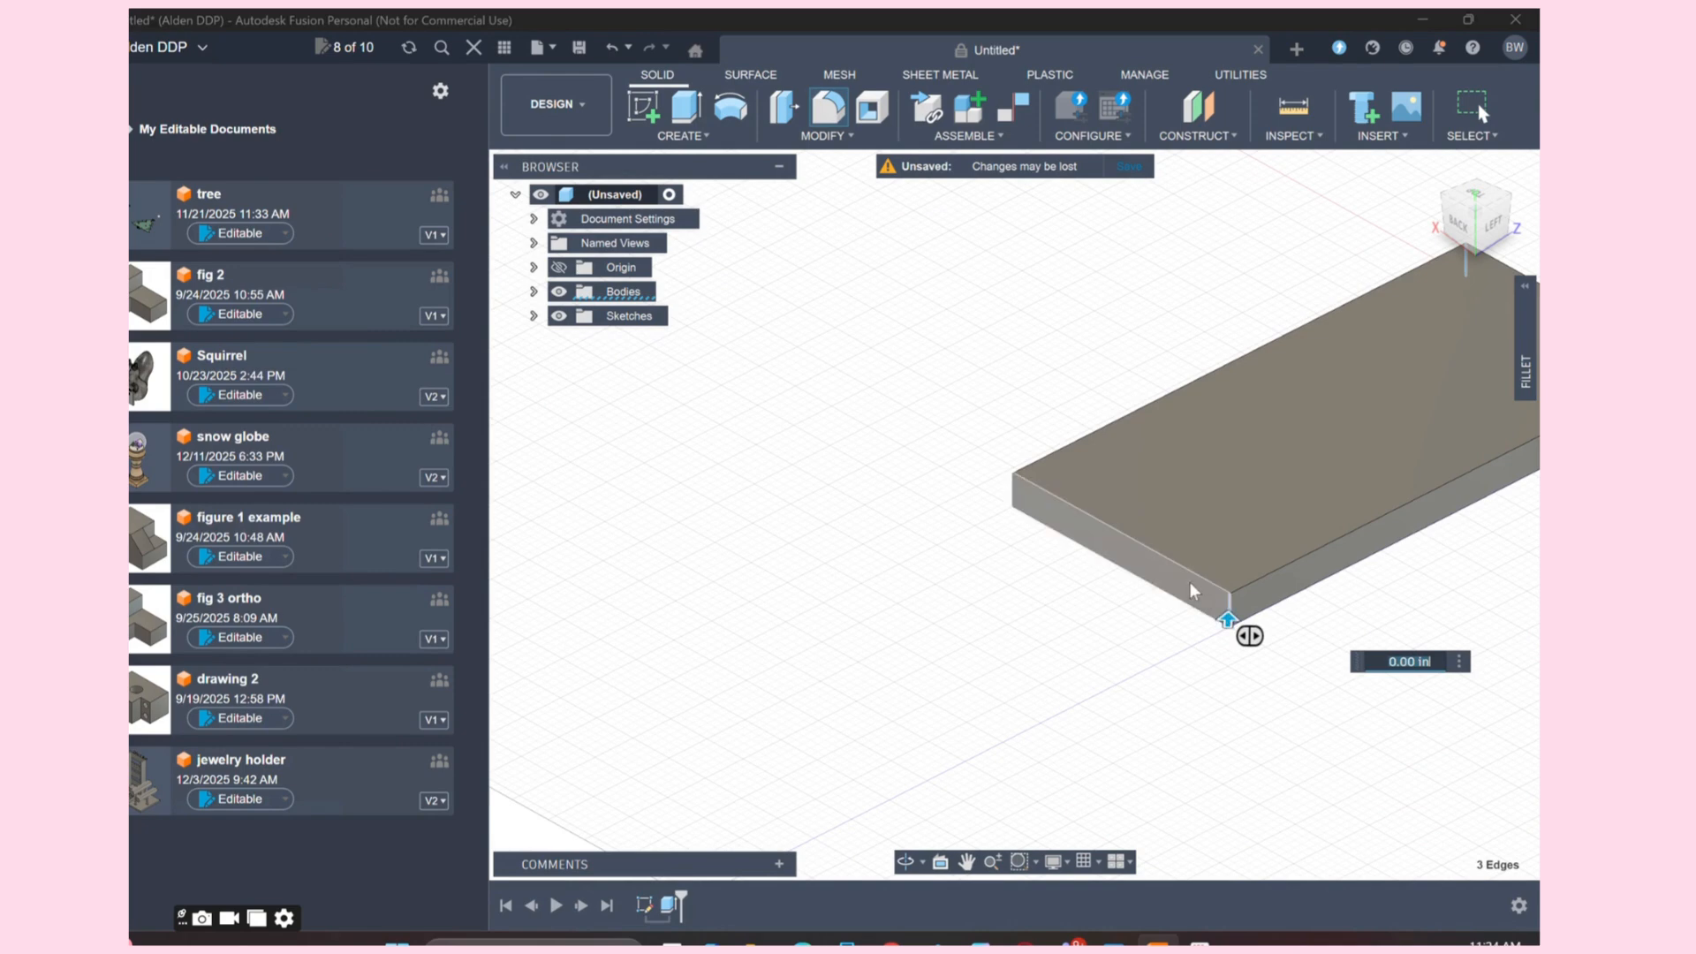
{"action": "left_click", "coordinate": [1012, 498]}
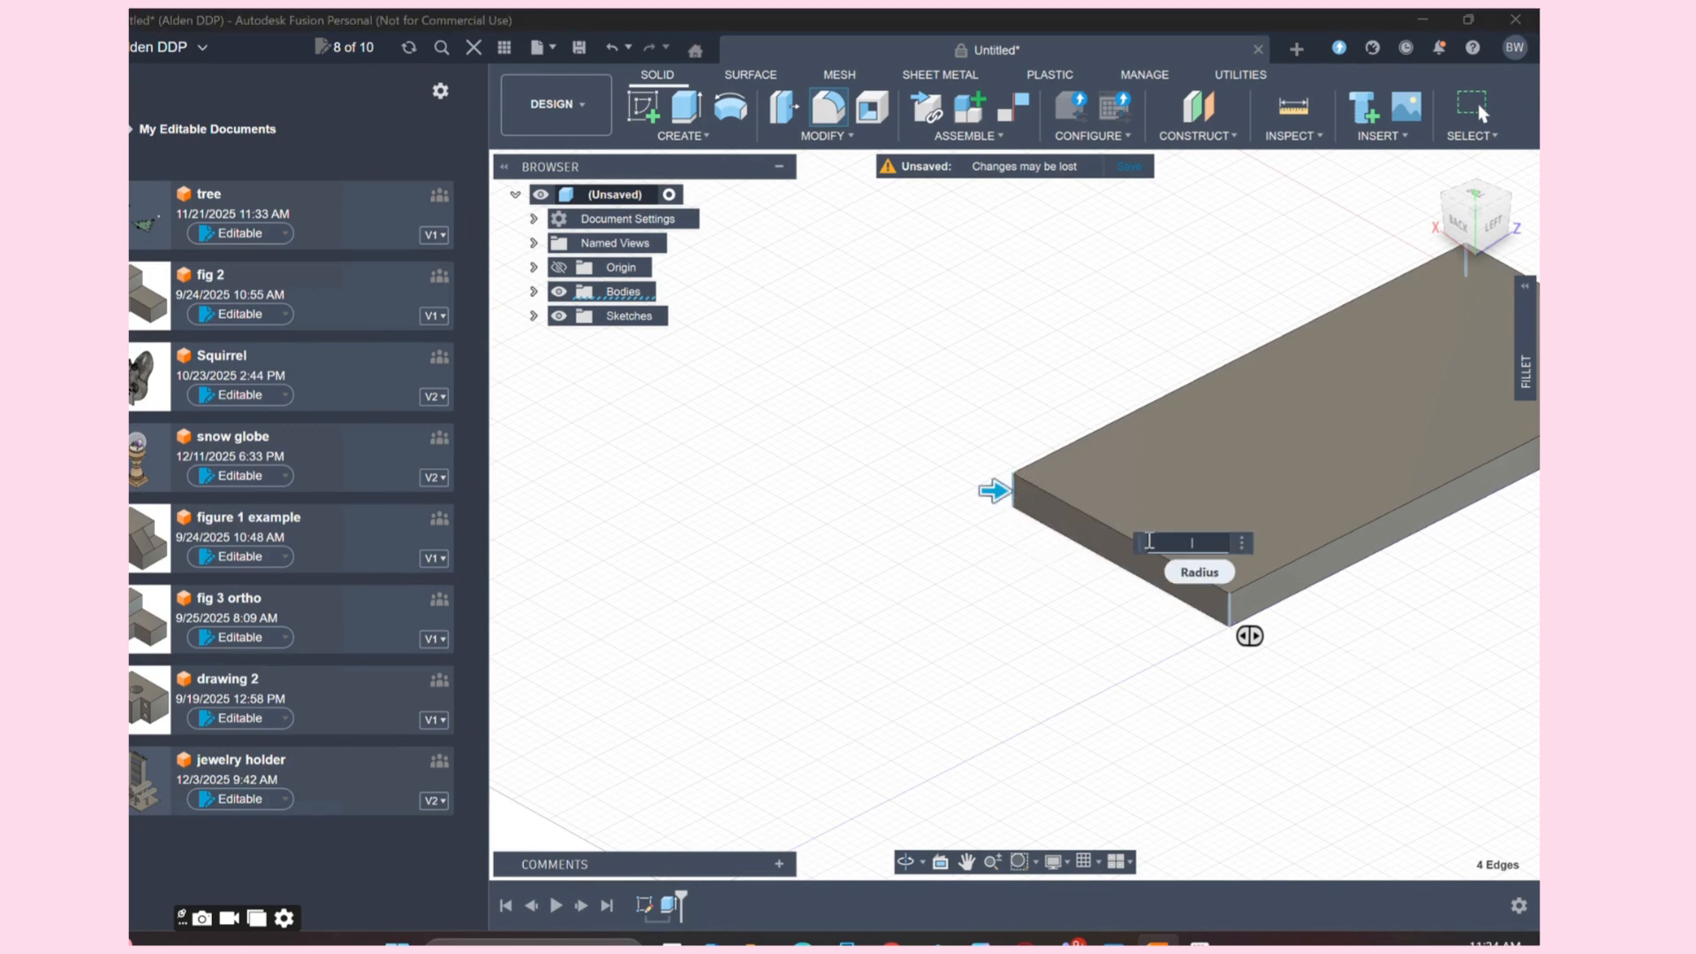
{"action": "type", "text": "16"}
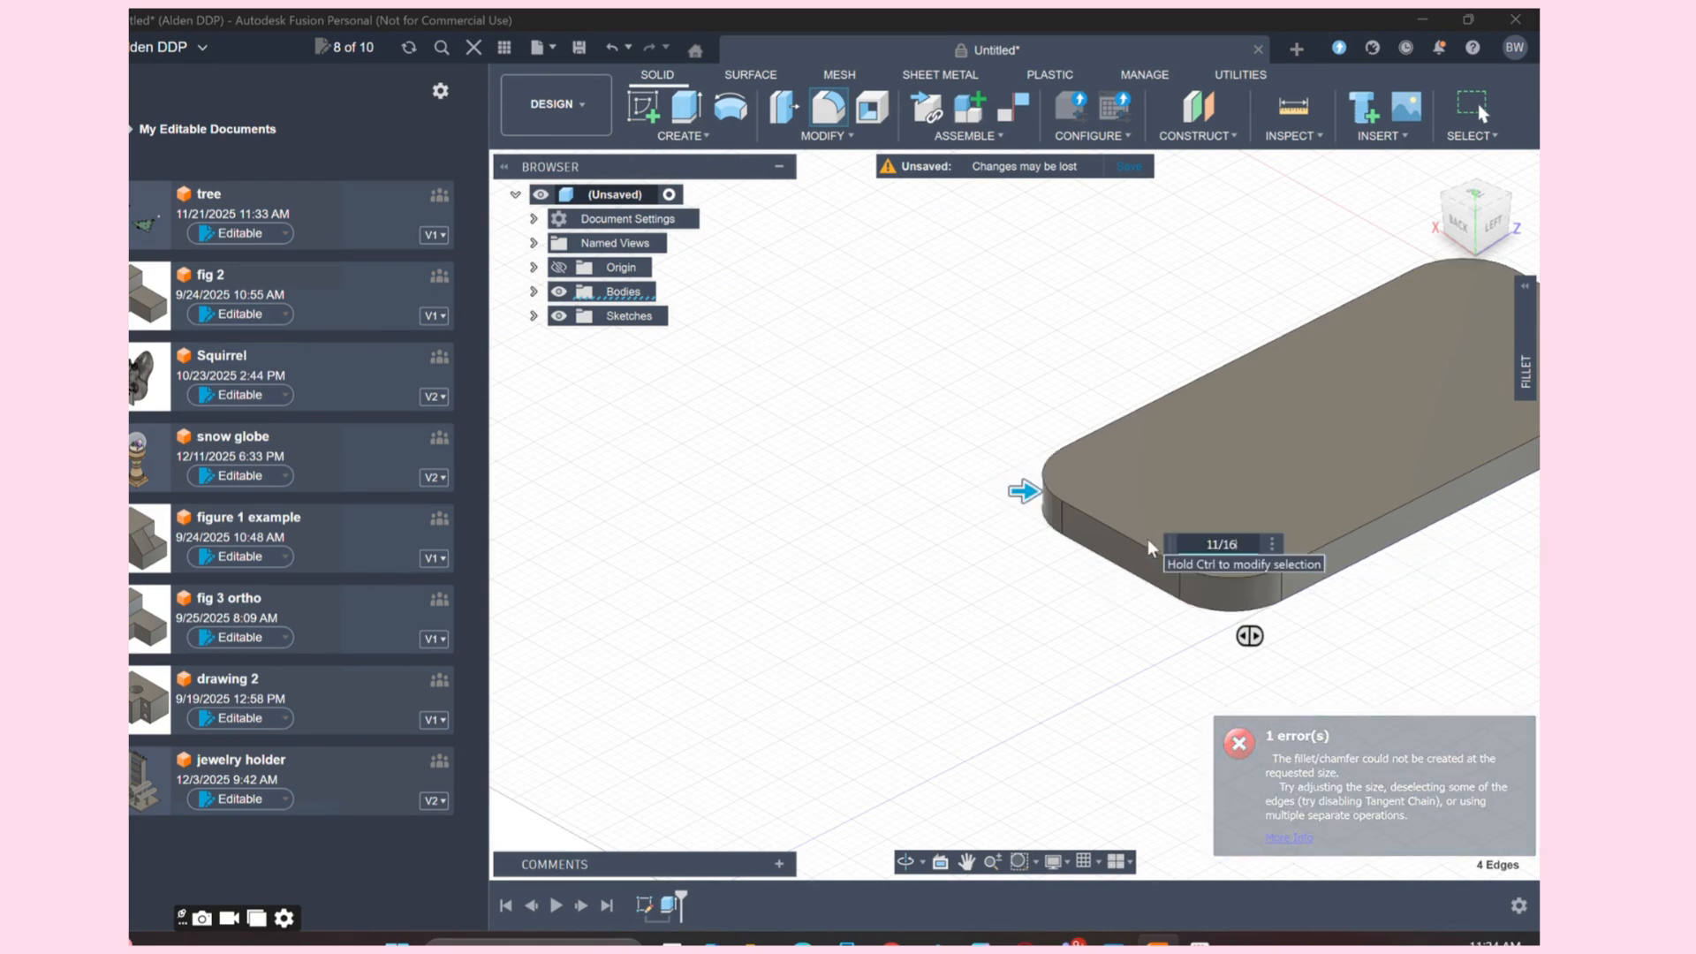
{"action": "key", "text": "Return"}
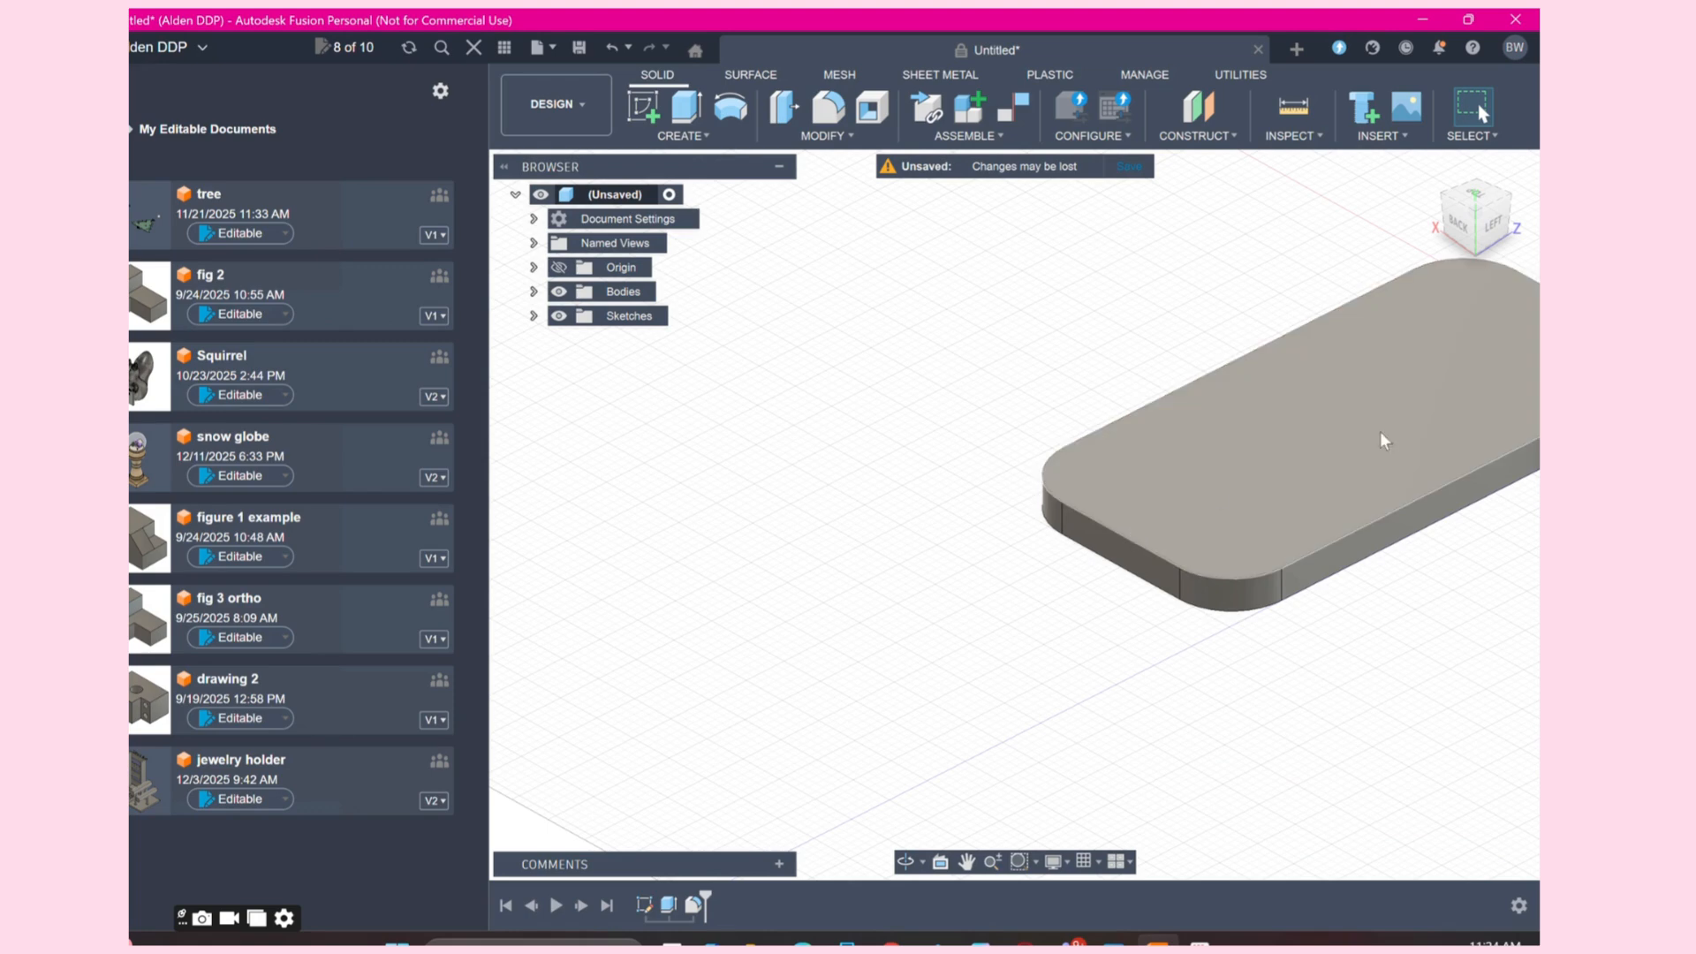
Step: Sketch on the plate's top face an inward offset of its outline at 0.073 in, and finish the sketch
{"action": "left_click", "coordinate": [1430, 172]}
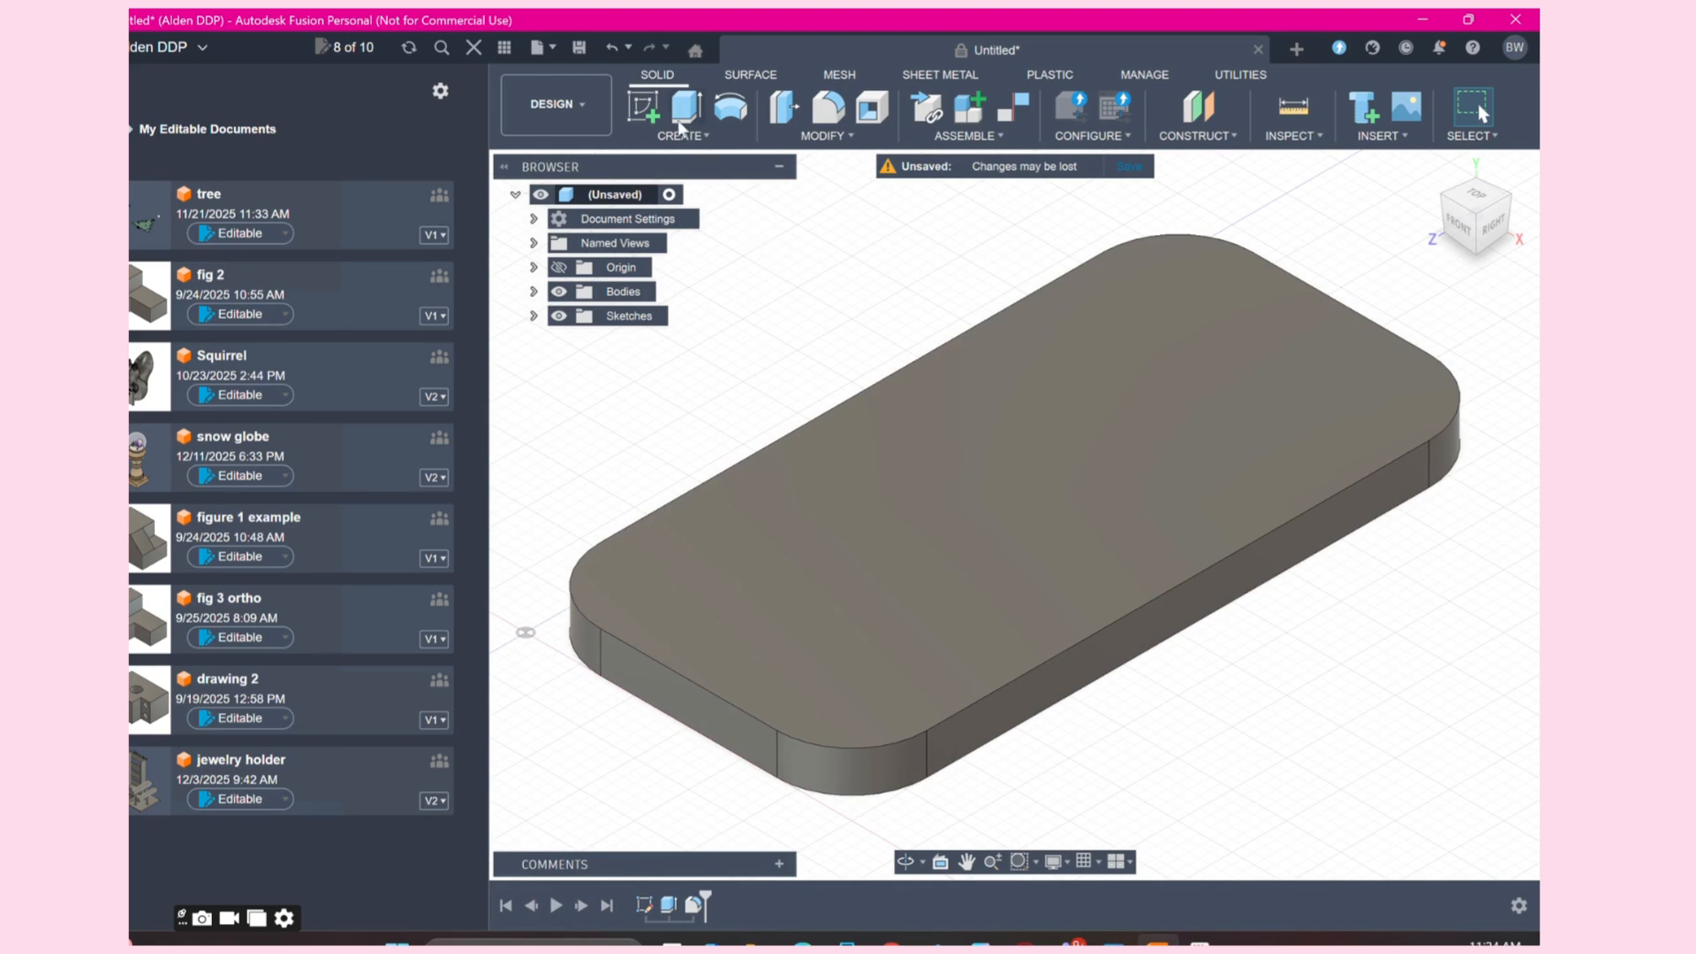
{"action": "left_click", "coordinate": [643, 111]}
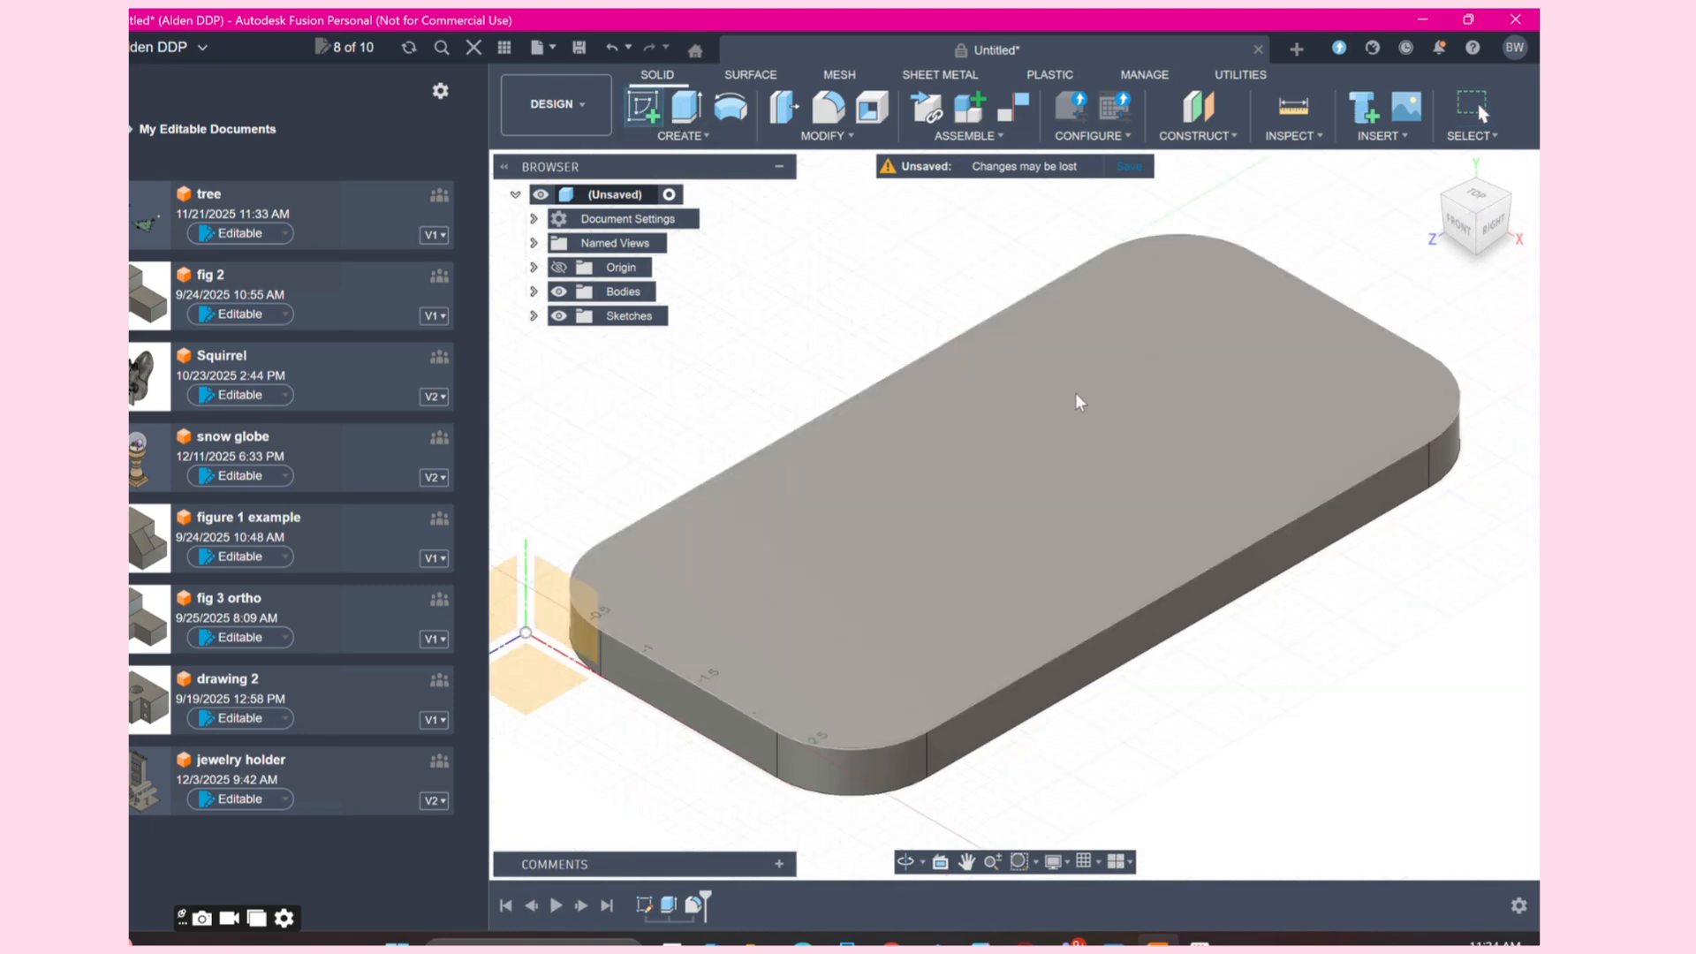
{"action": "left_click", "coordinate": [1030, 462]}
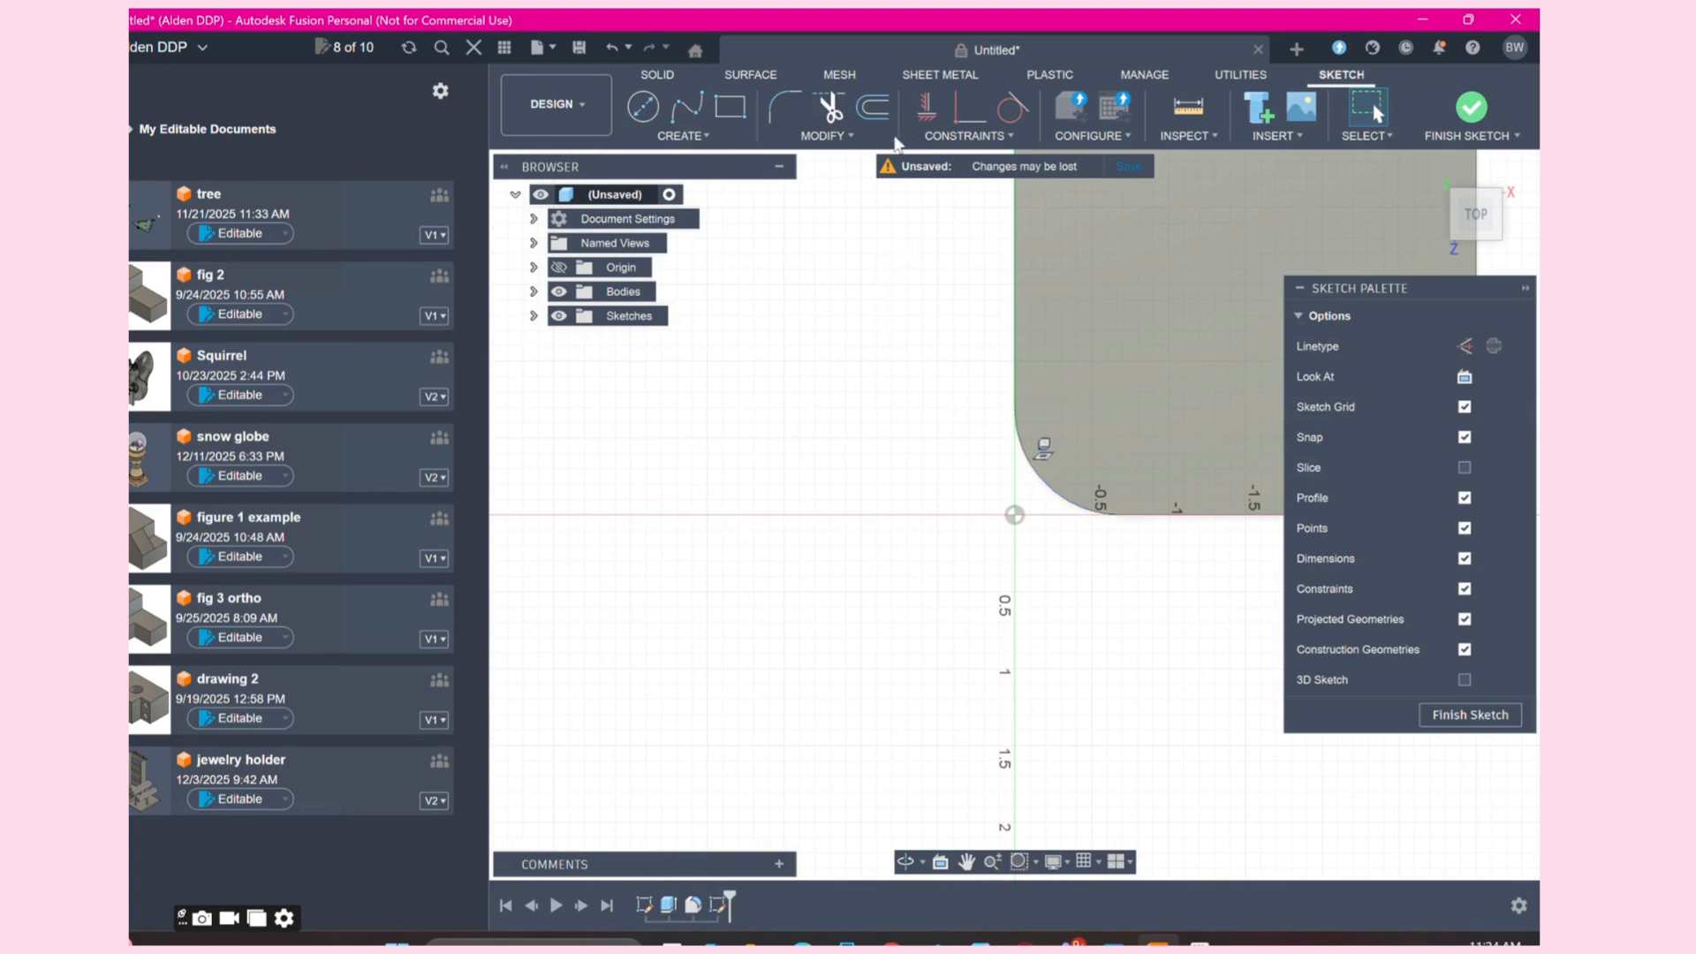
{"action": "left_click", "coordinate": [873, 107]}
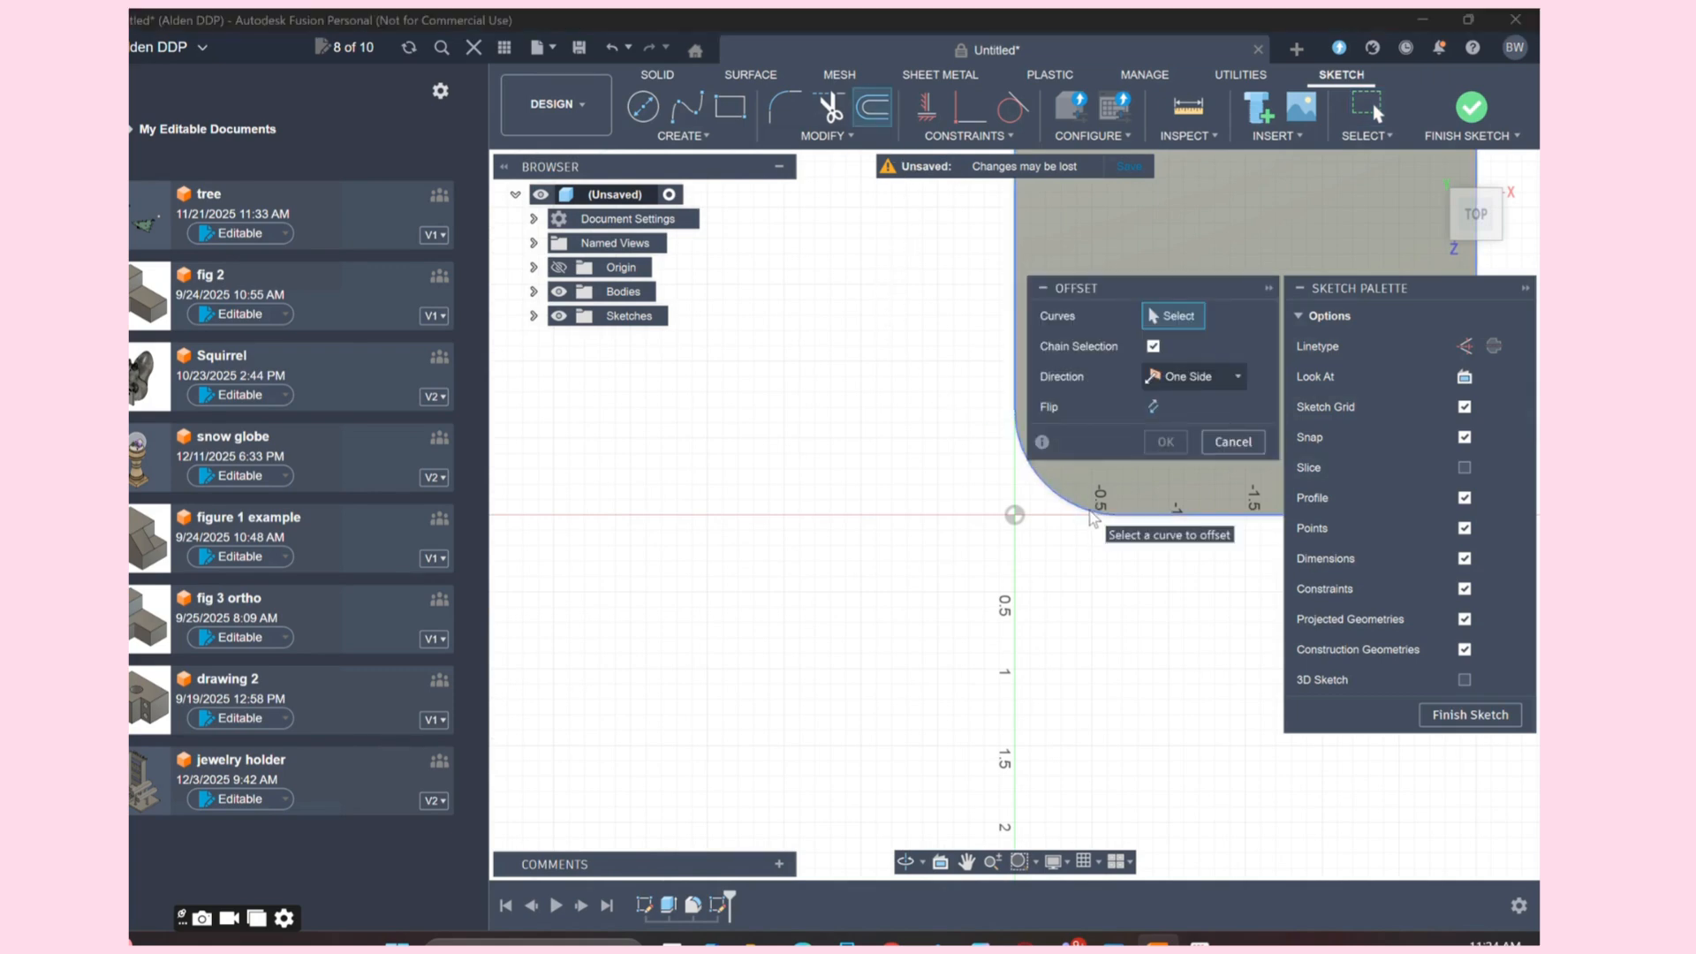
{"action": "left_click", "coordinate": [1092, 518]}
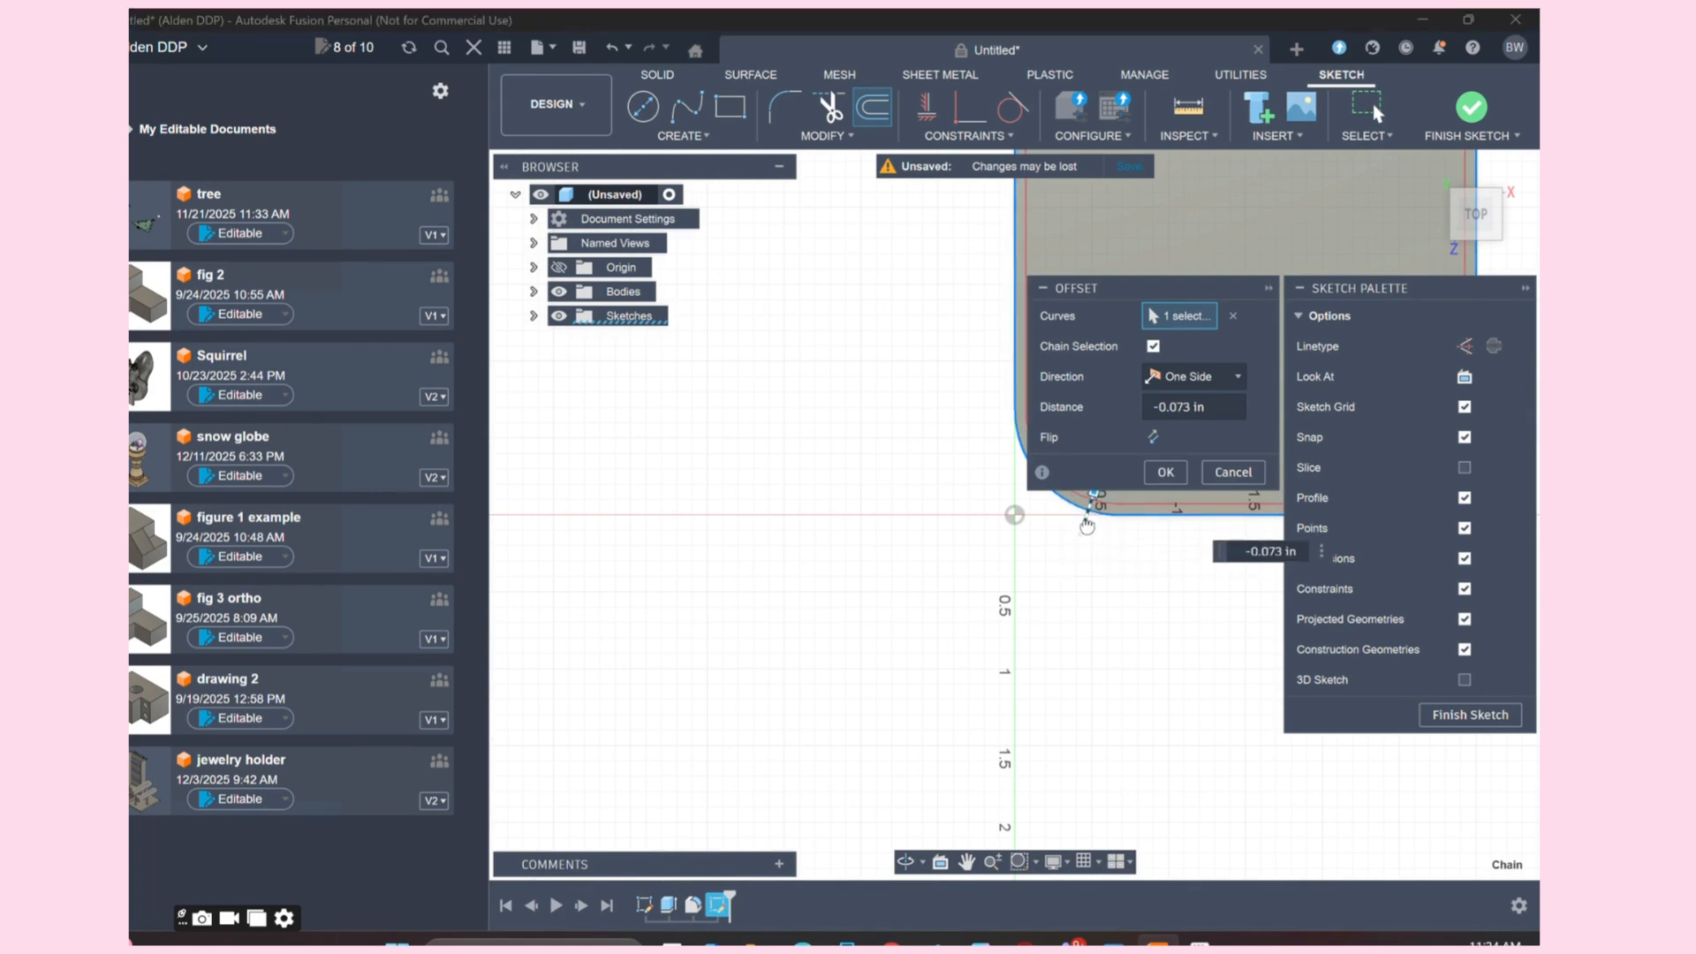
{"action": "left_click", "coordinate": [1164, 473]}
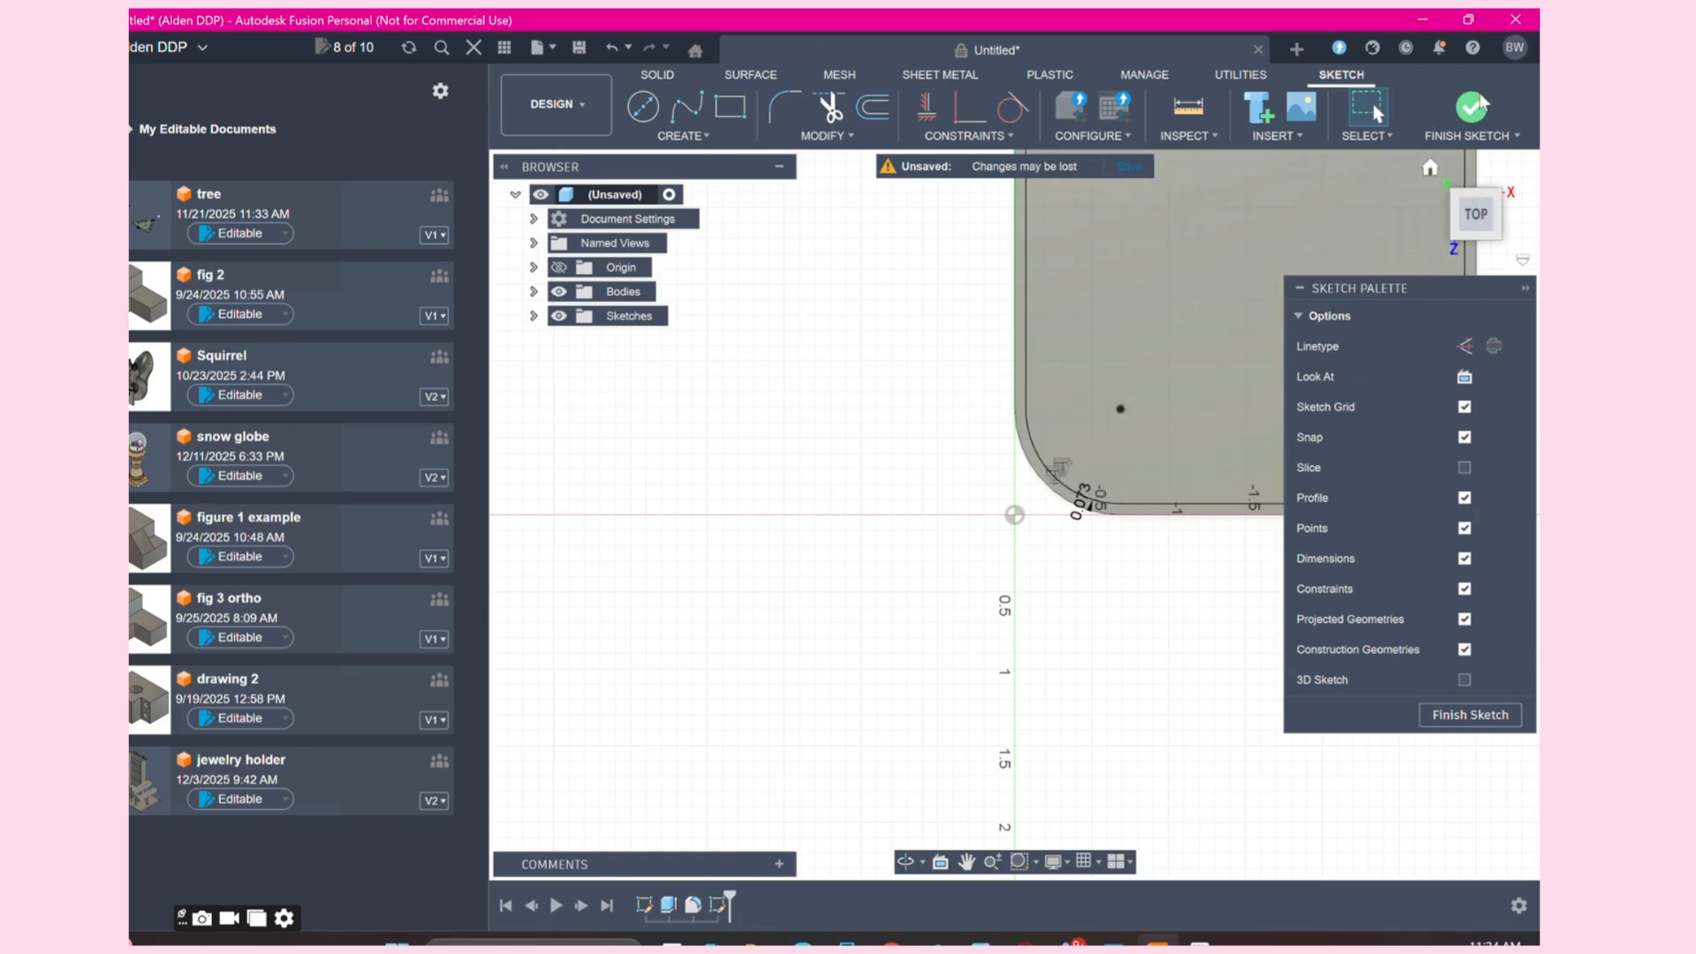
{"action": "left_click", "coordinate": [1480, 99]}
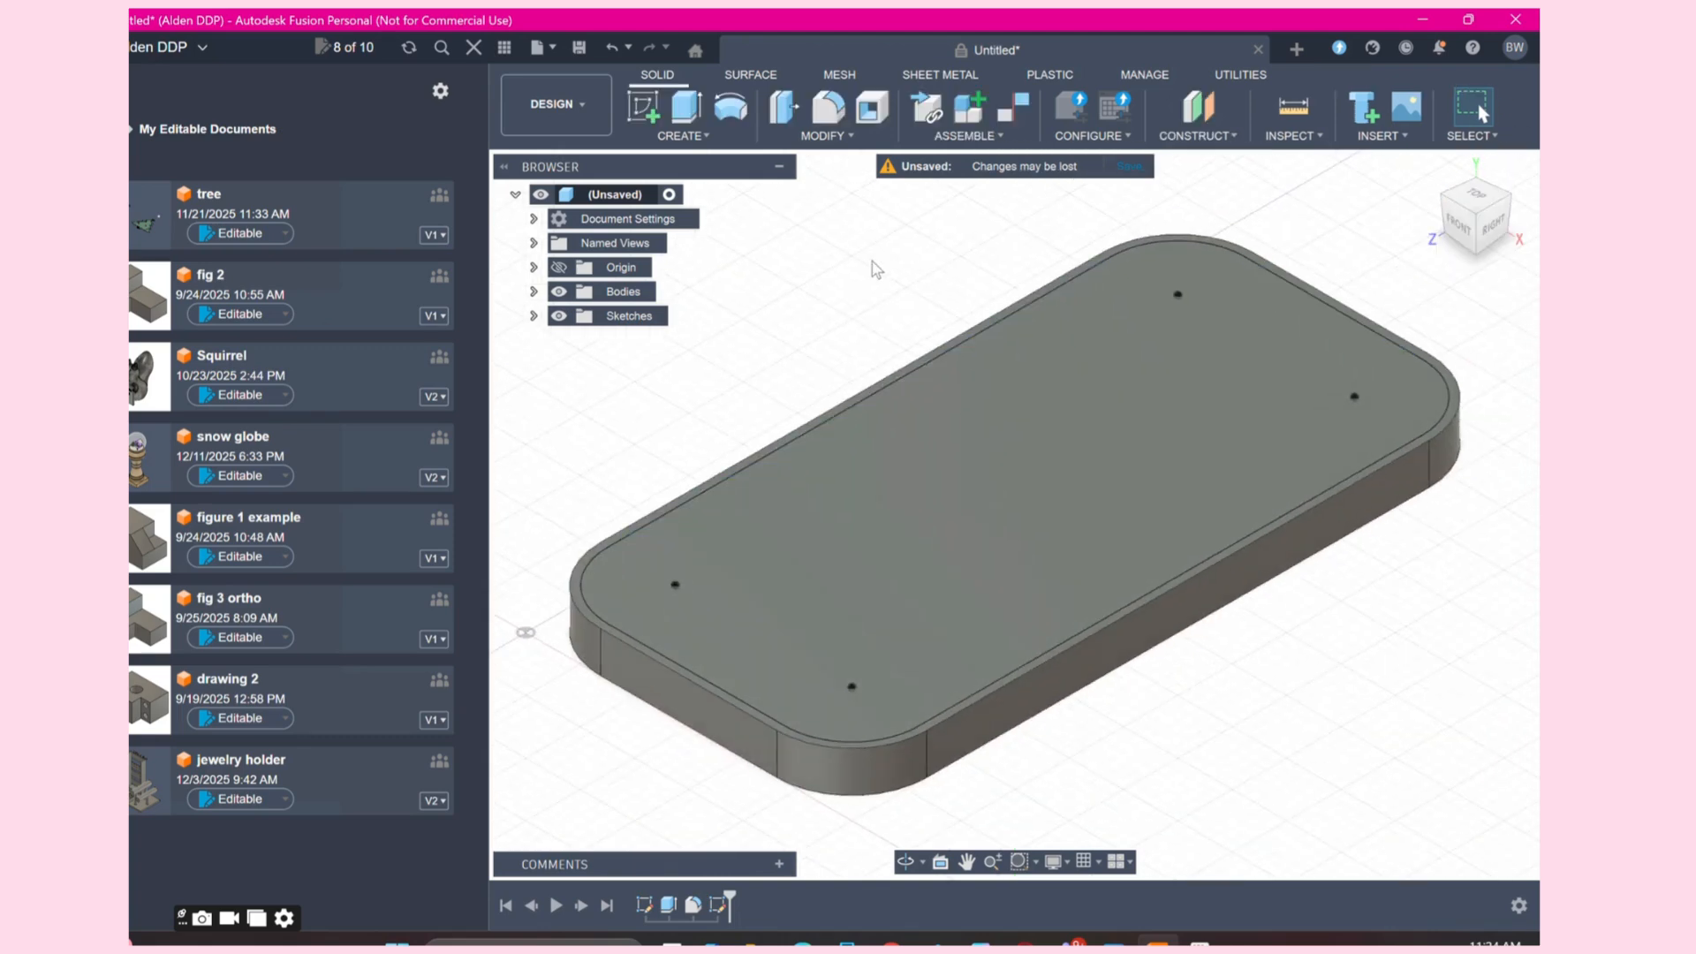
Step: Extrude the inner offset profile -0.35 in to cut a pocket into the plate
{"action": "left_click", "coordinate": [686, 107]}
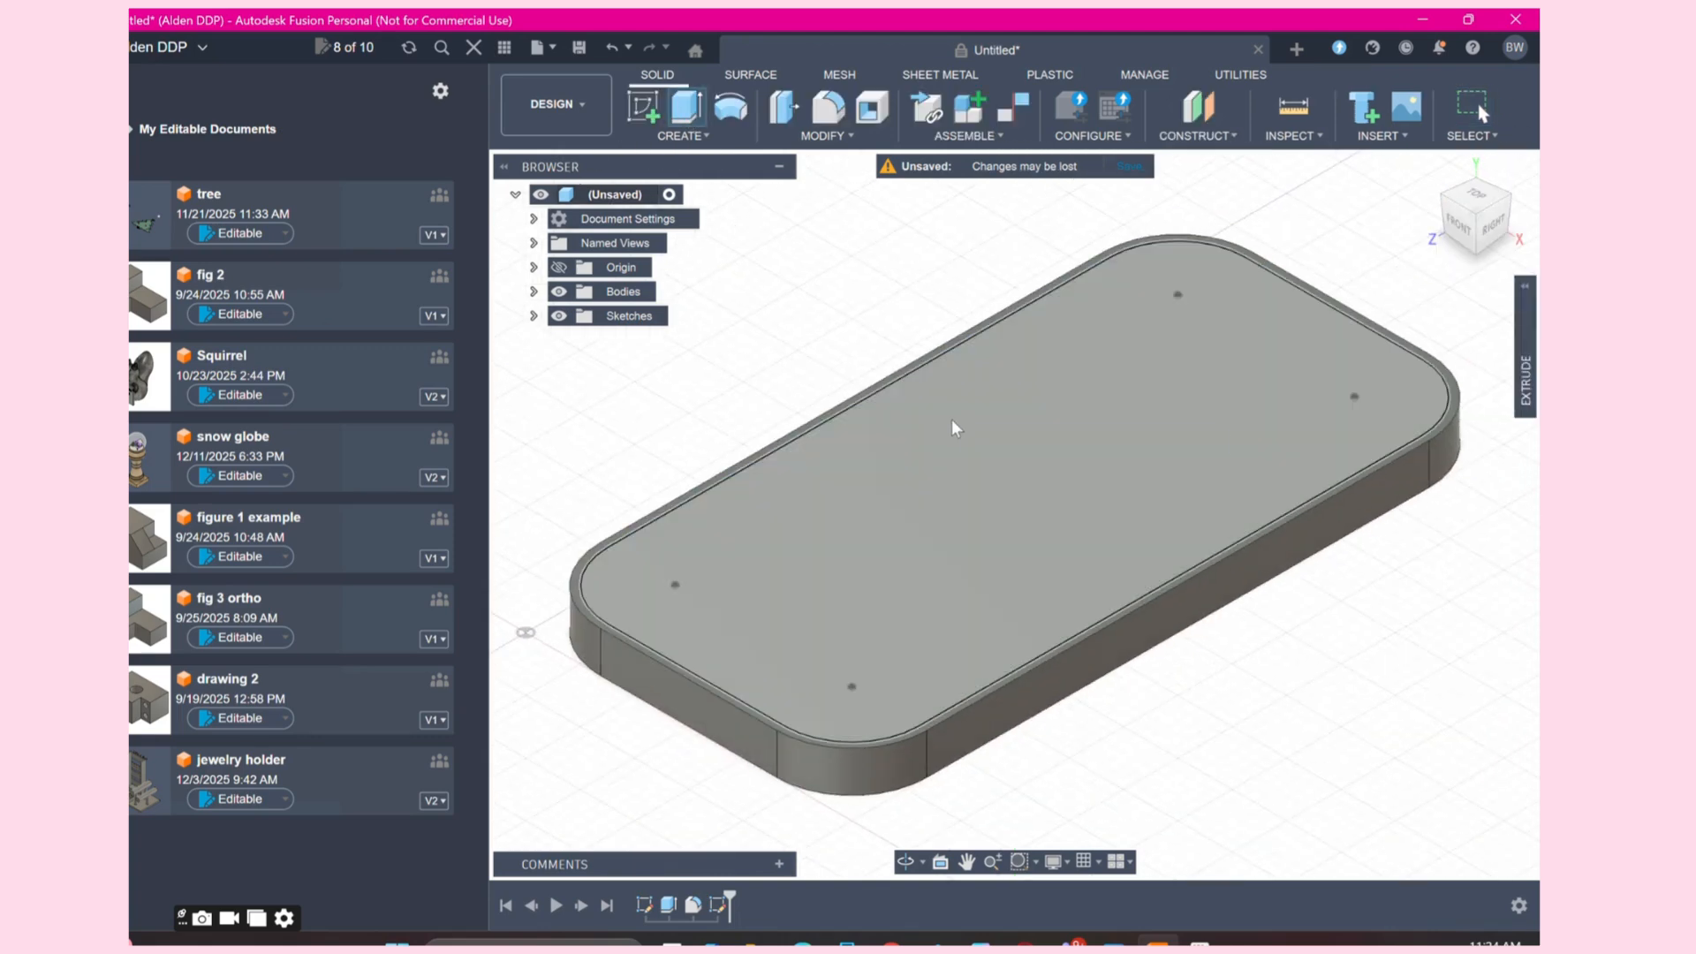
{"action": "left_click", "coordinate": [956, 430]}
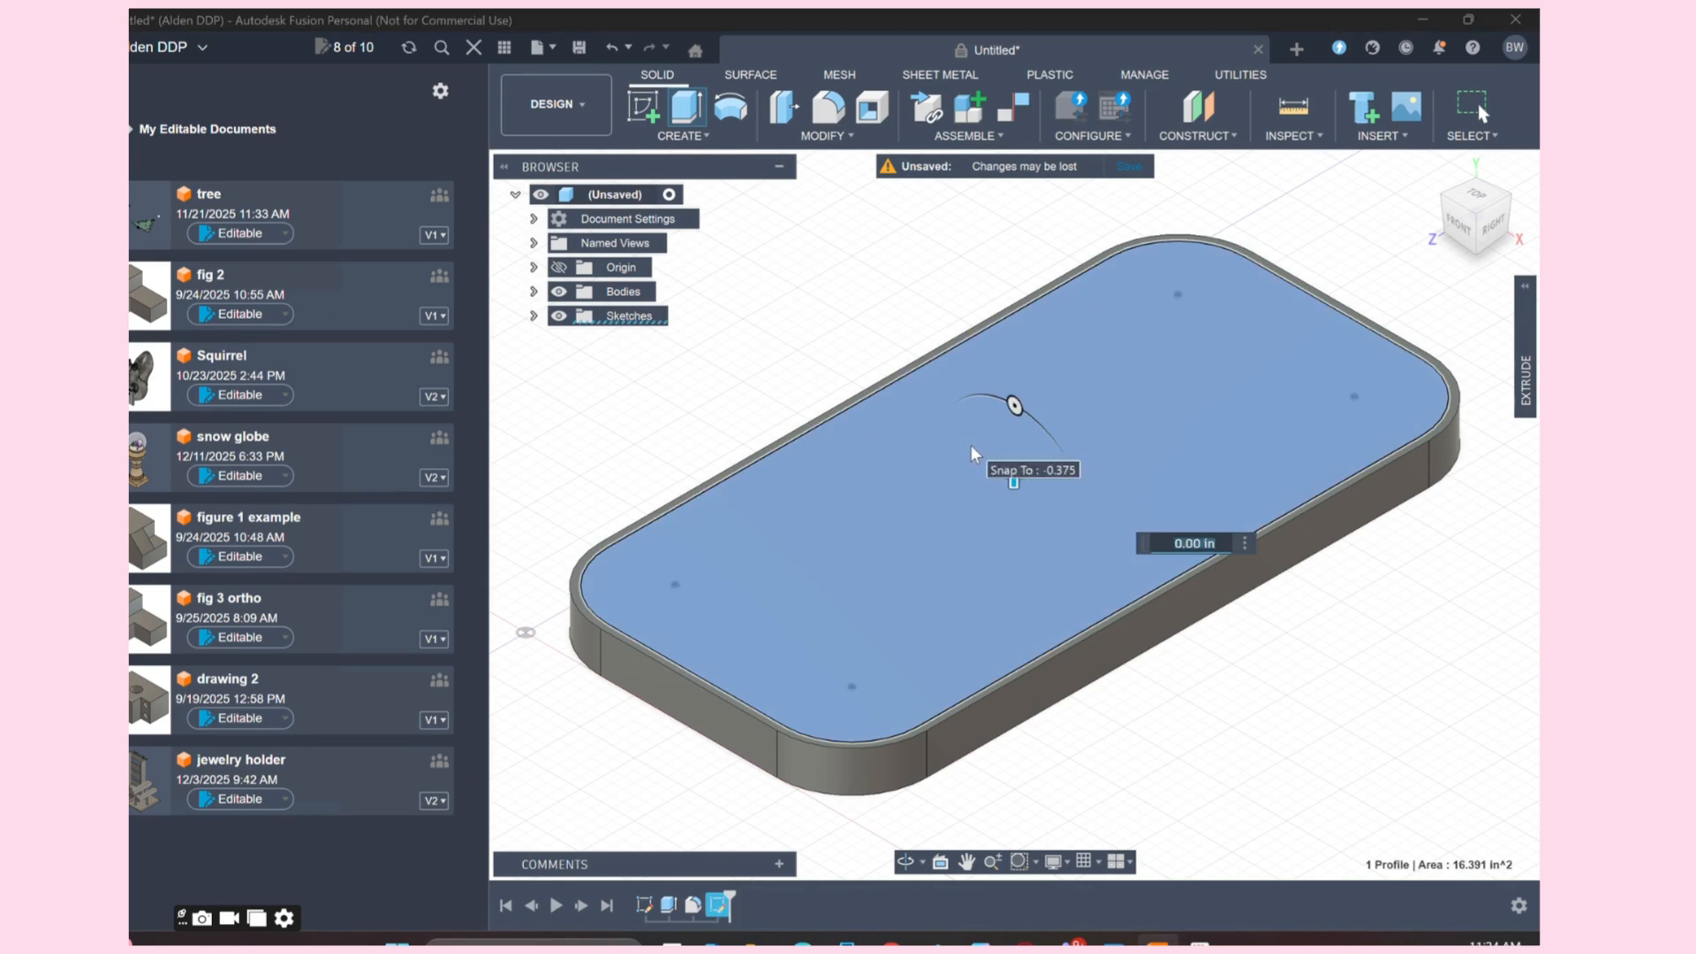
{"action": "left_click_drag", "start_coordinate": [1014, 478], "coordinate": [1017, 525]}
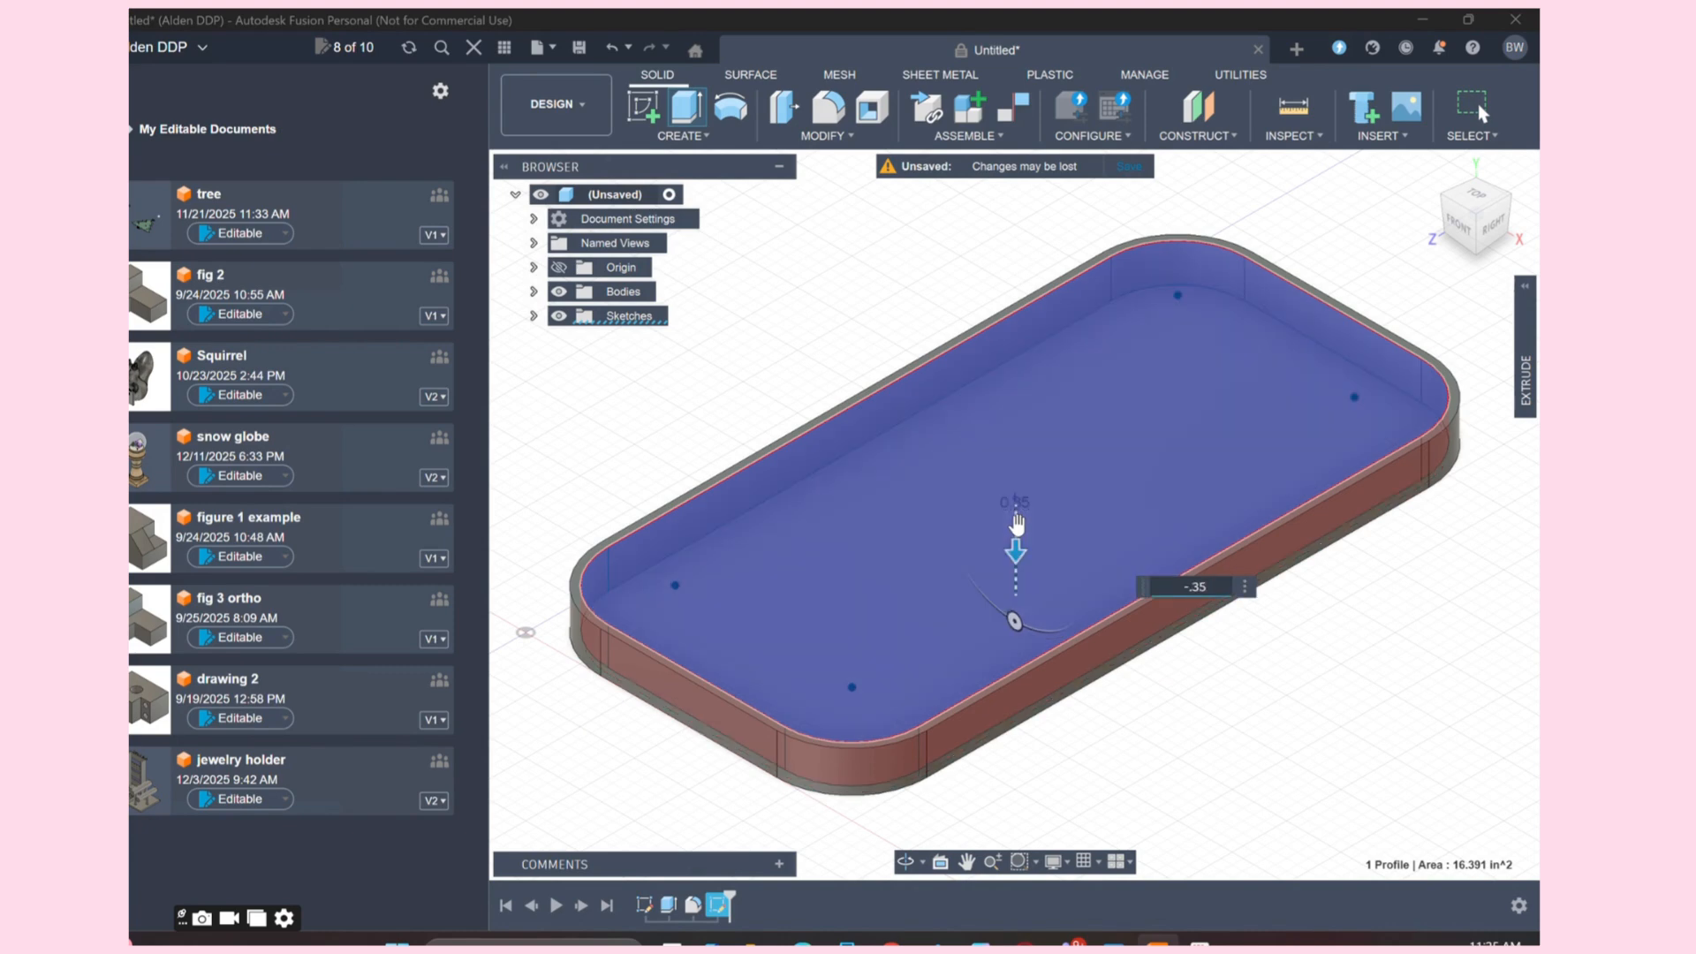
{"action": "key", "text": "Return"}
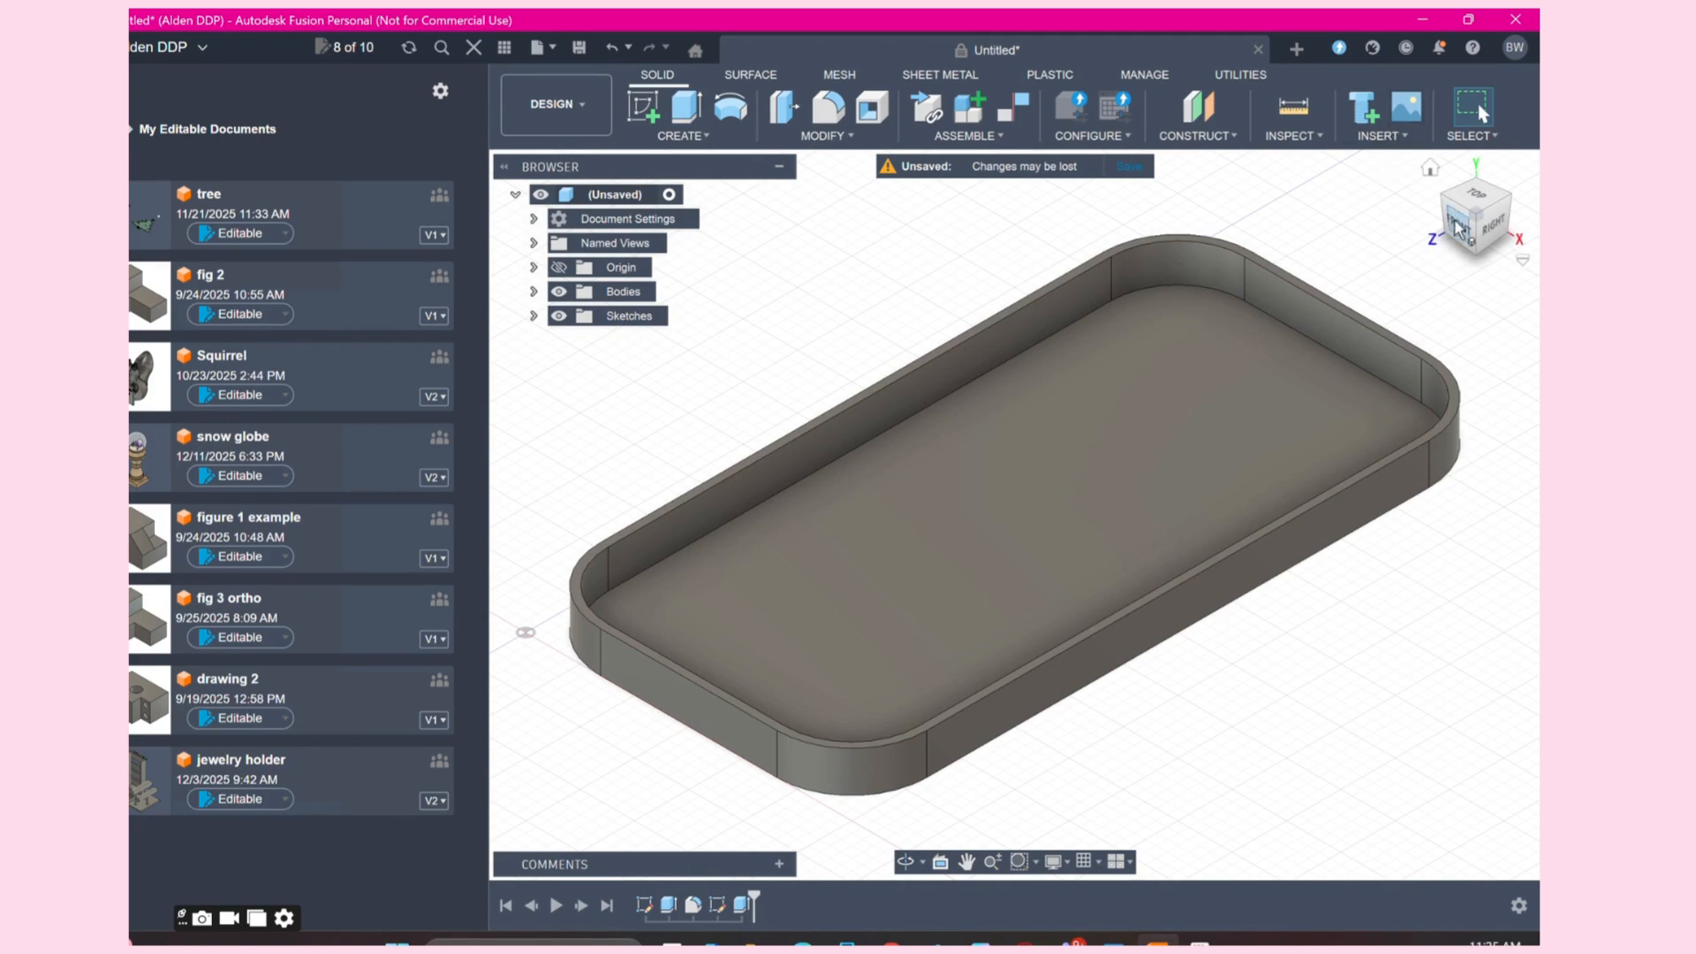
Step: Sketch on the tray's flat front end face a horizontal 1.25 in line starting at mid-height of the left edge
{"action": "mouse_move", "coordinate": [1455, 225]}
{"action": "left_mouse_down"}
{"action": "mouse_move", "coordinate": [1500, 271]}
{"action": "mouse_move", "coordinate": [1527, 201]}
{"action": "mouse_move", "coordinate": [1490, 242]}
{"action": "mouse_move", "coordinate": [1468, 228]}
{"action": "left_mouse_up"}
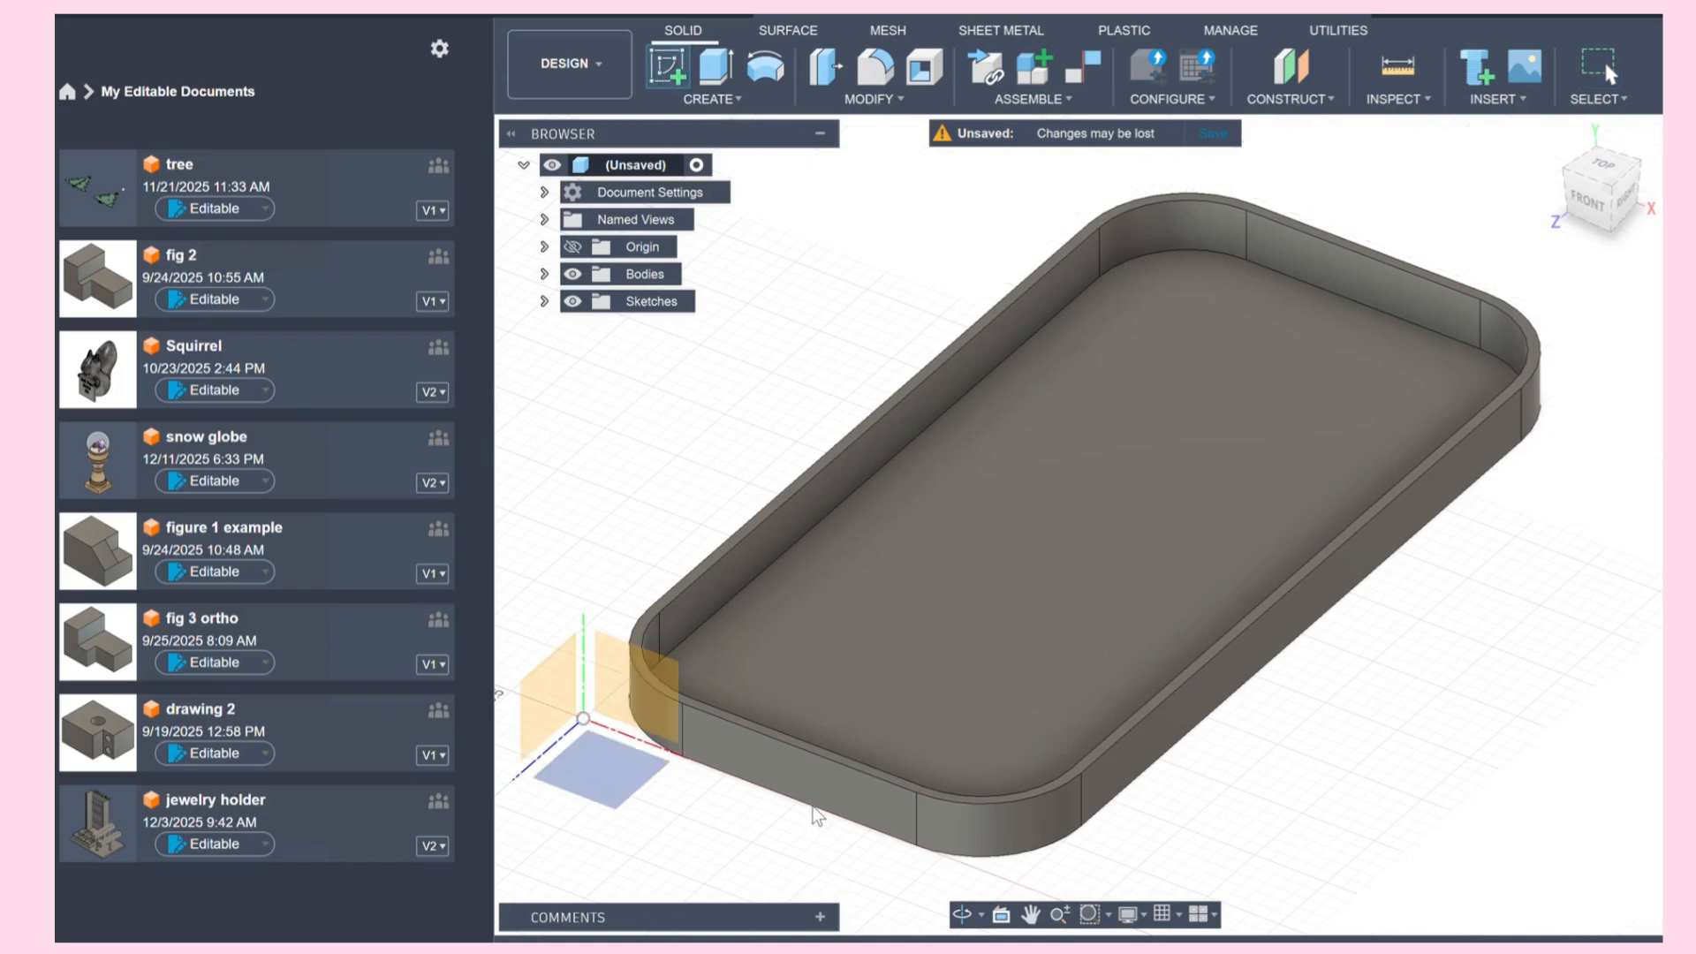
{"action": "left_click", "coordinate": [817, 800]}
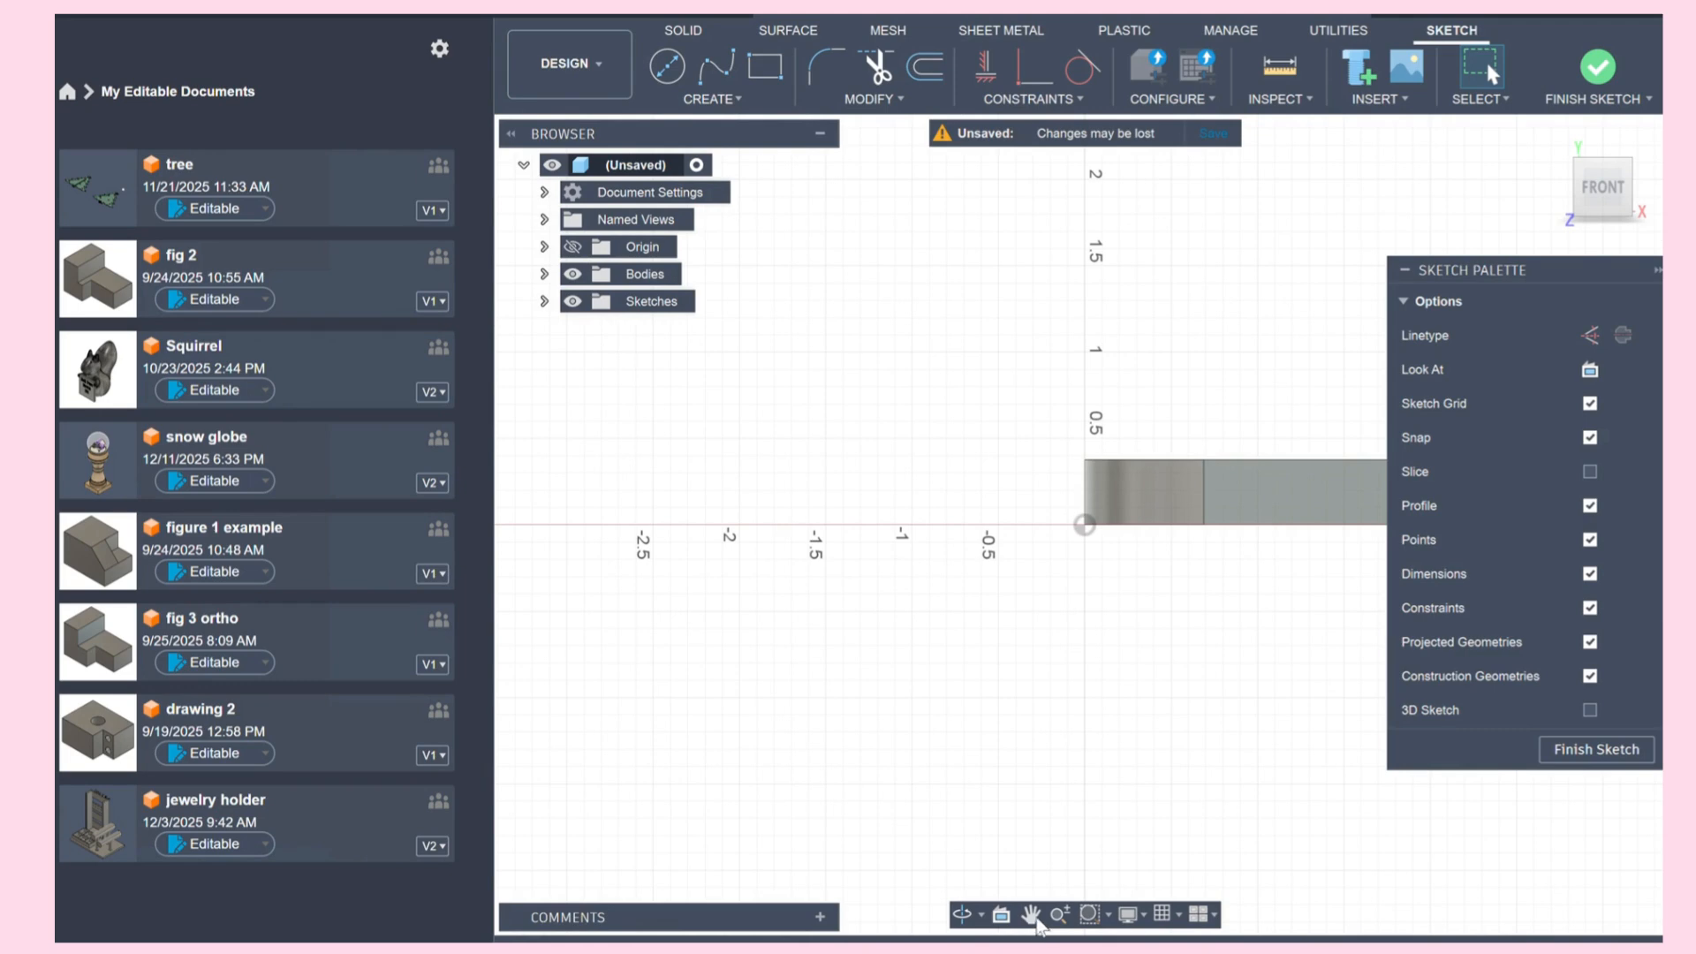
{"action": "mouse_move", "coordinate": [1220, 750]}
{"action": "middle_mouse_down"}
{"action": "mouse_move", "coordinate": [1166, 719]}
{"action": "mouse_move", "coordinate": [839, 704]}
{"action": "middle_mouse_up"}
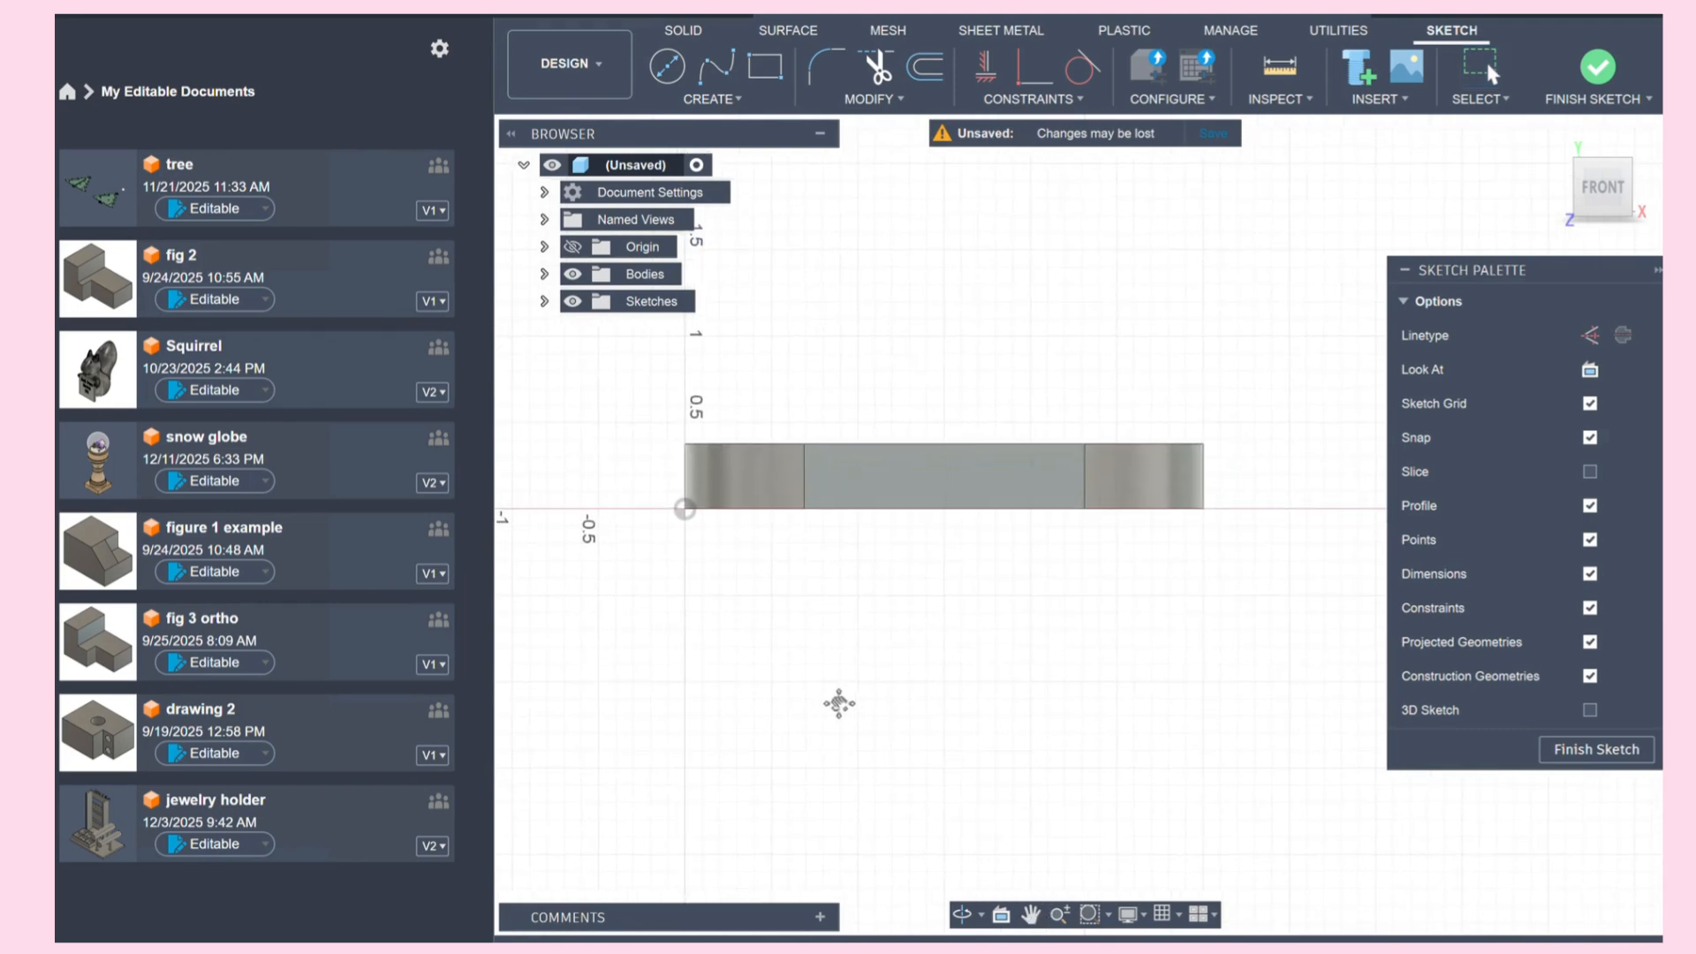
{"action": "left_click", "coordinate": [689, 99]}
{"action": "left_click", "coordinate": [685, 140]}
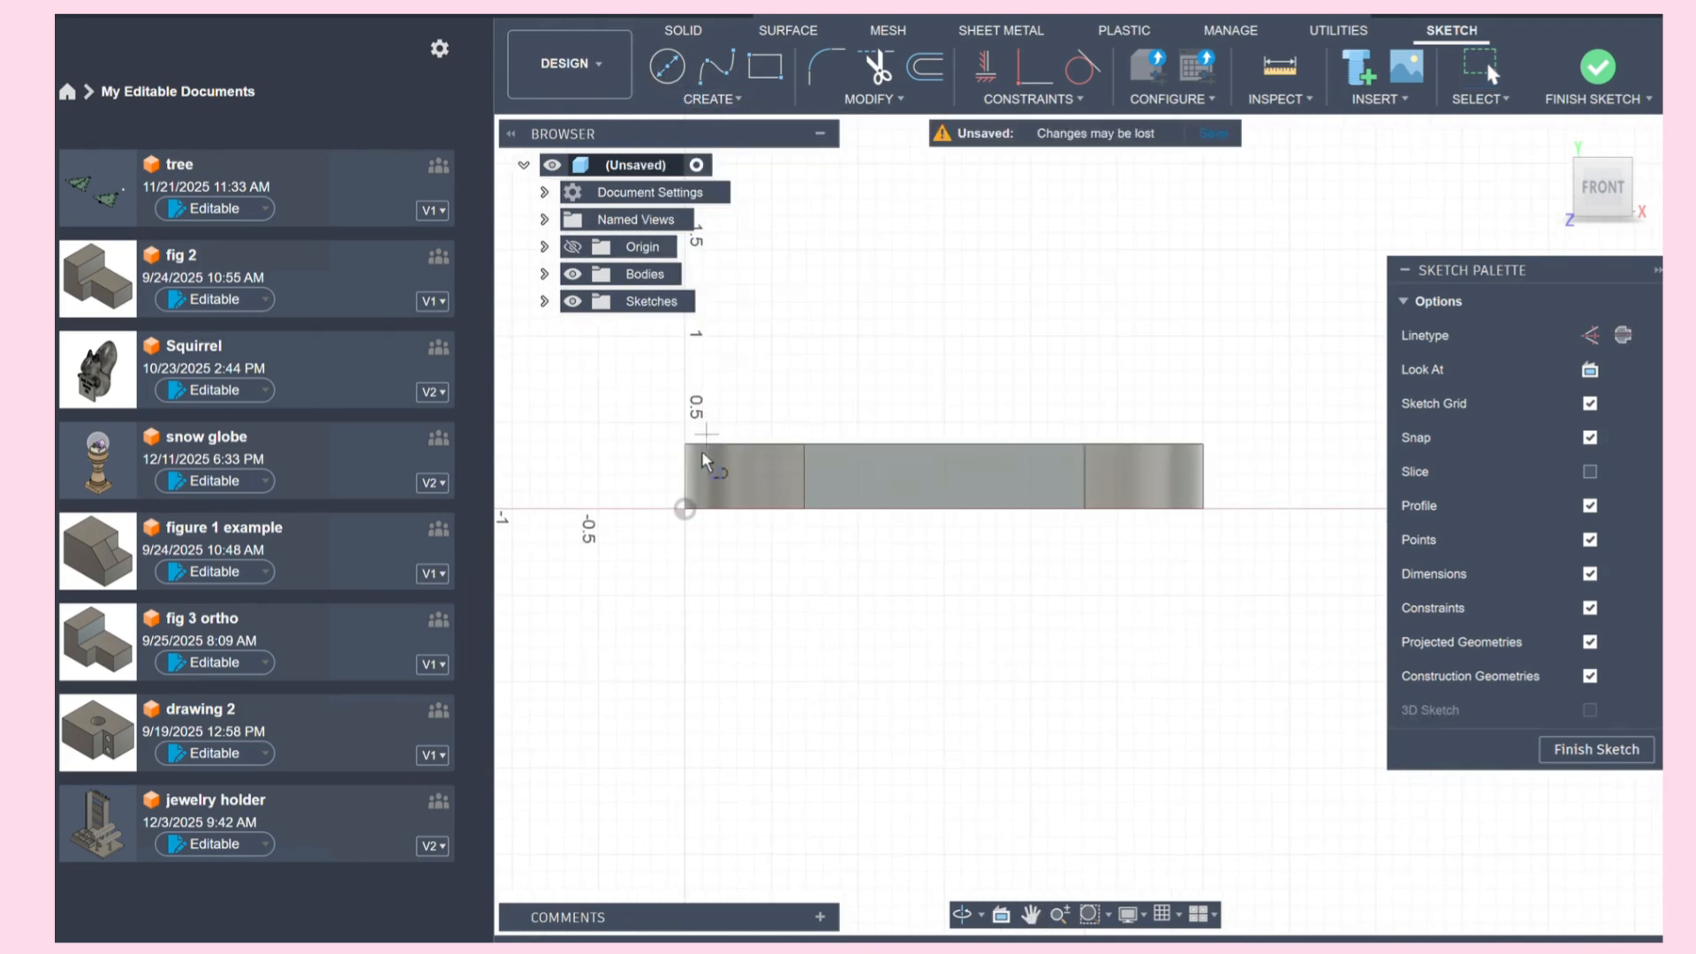
{"action": "left_click", "coordinate": [684, 476]}
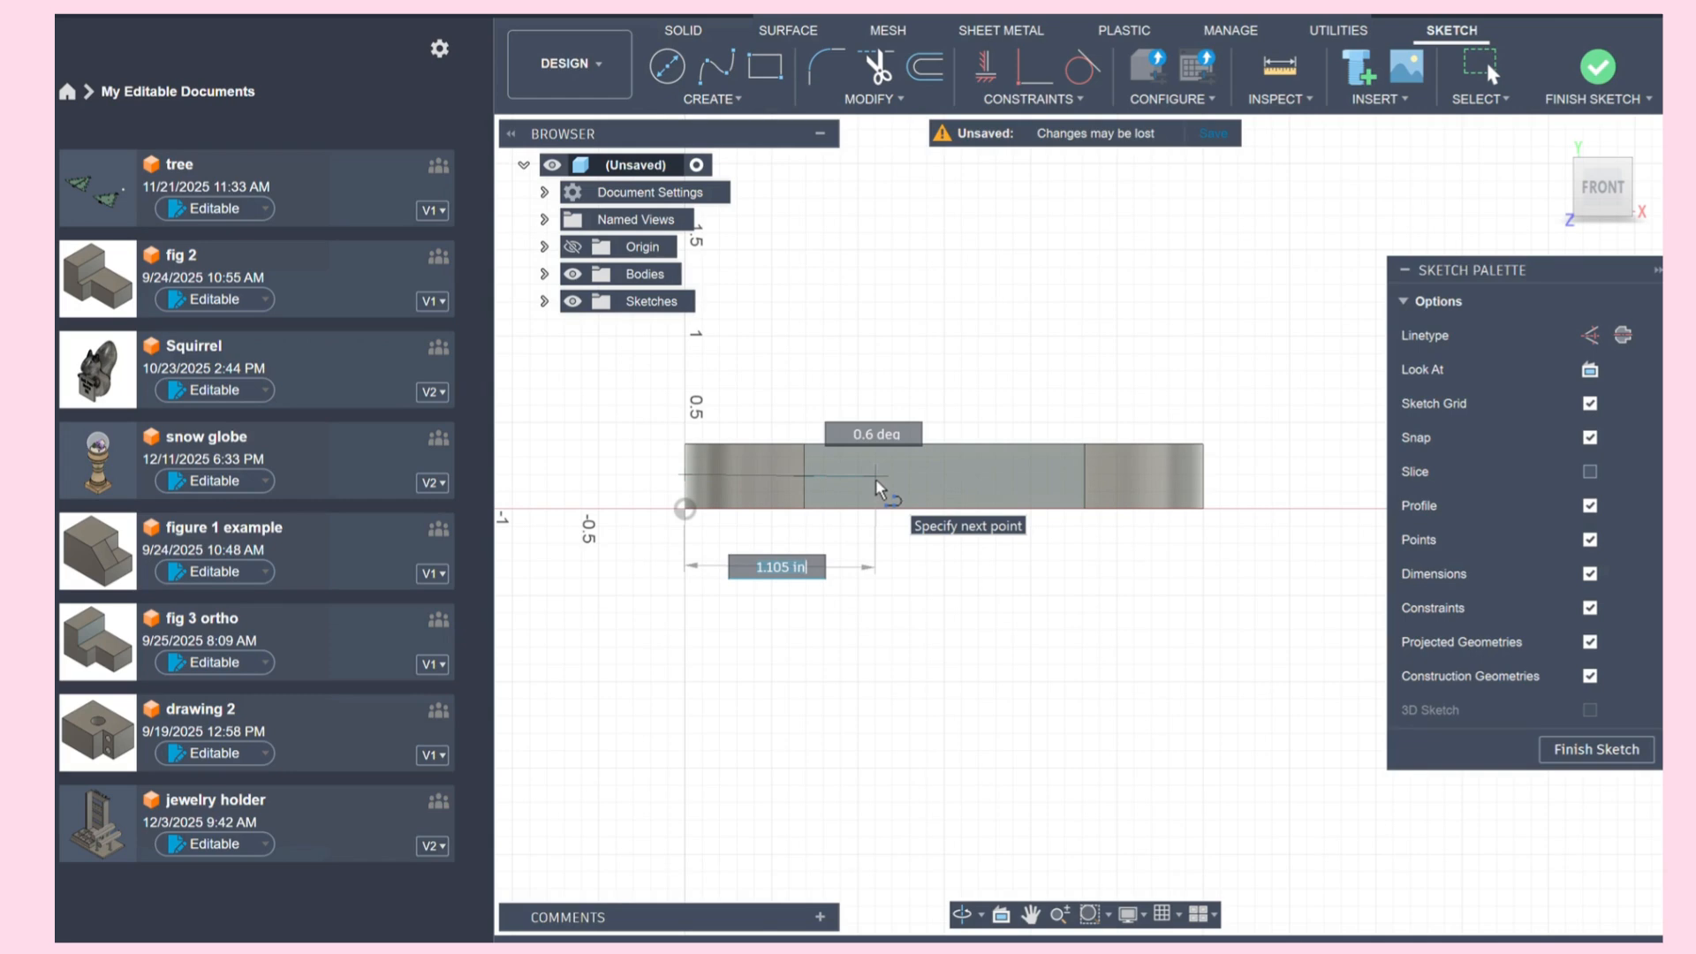
{"action": "type", "text": "1"}
{"action": "key", "text": "Tab"}
{"action": "type", "text": ".25"}
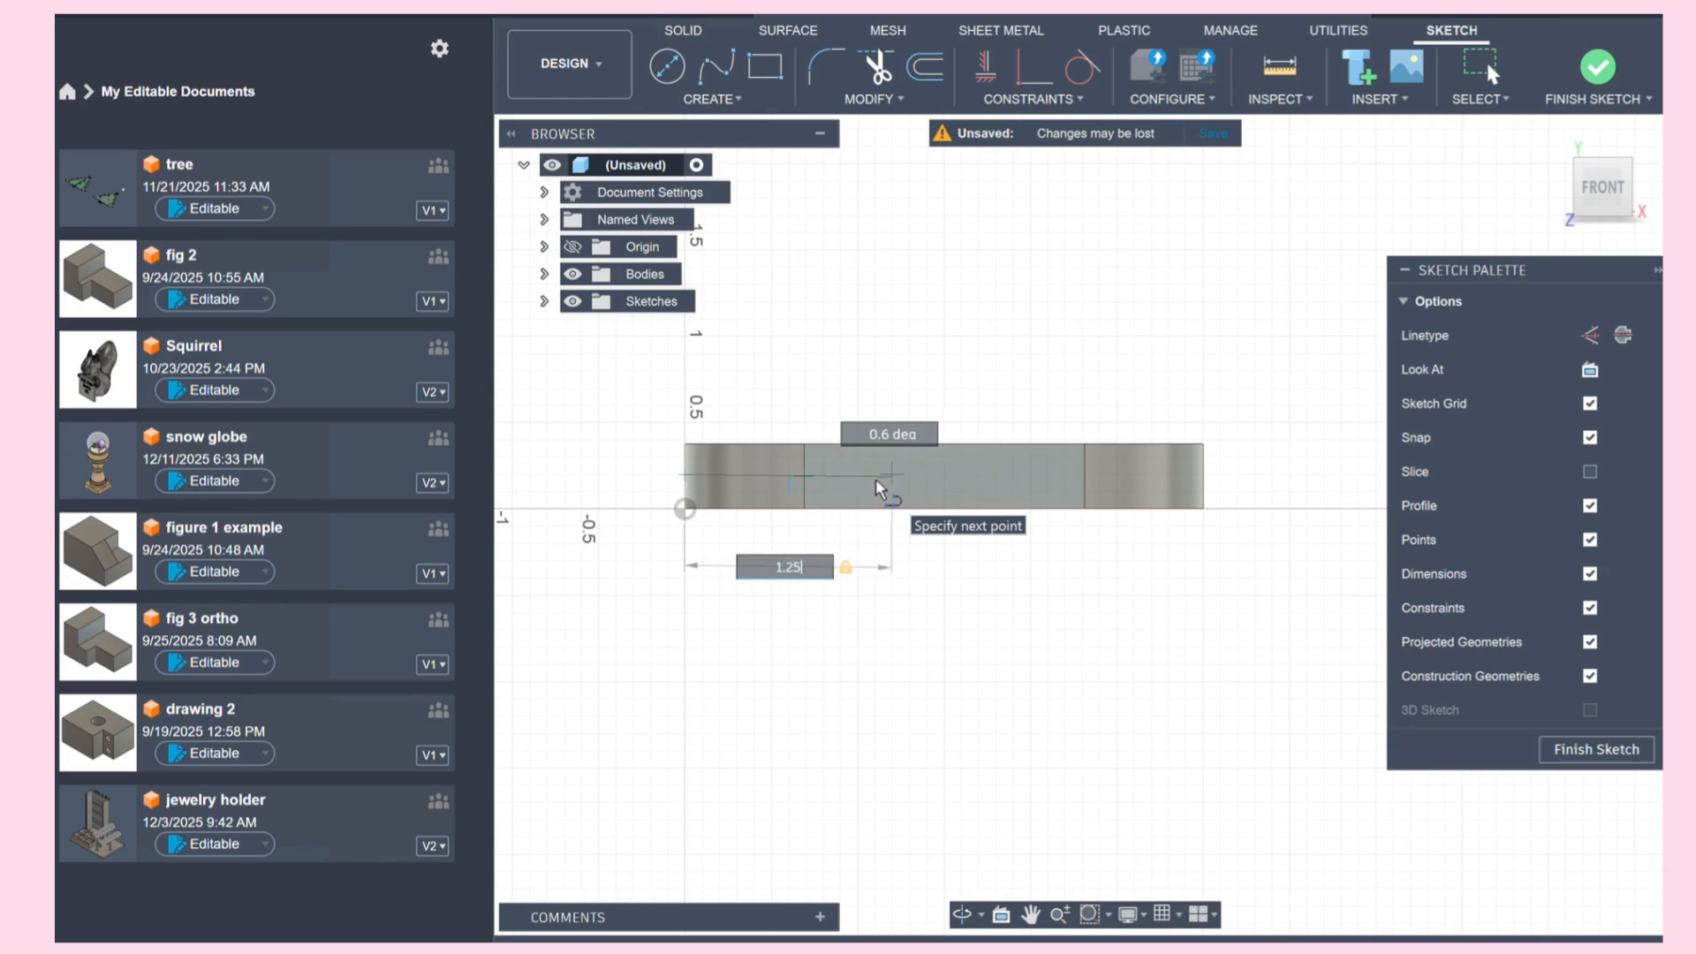
{"action": "key", "text": "Return"}
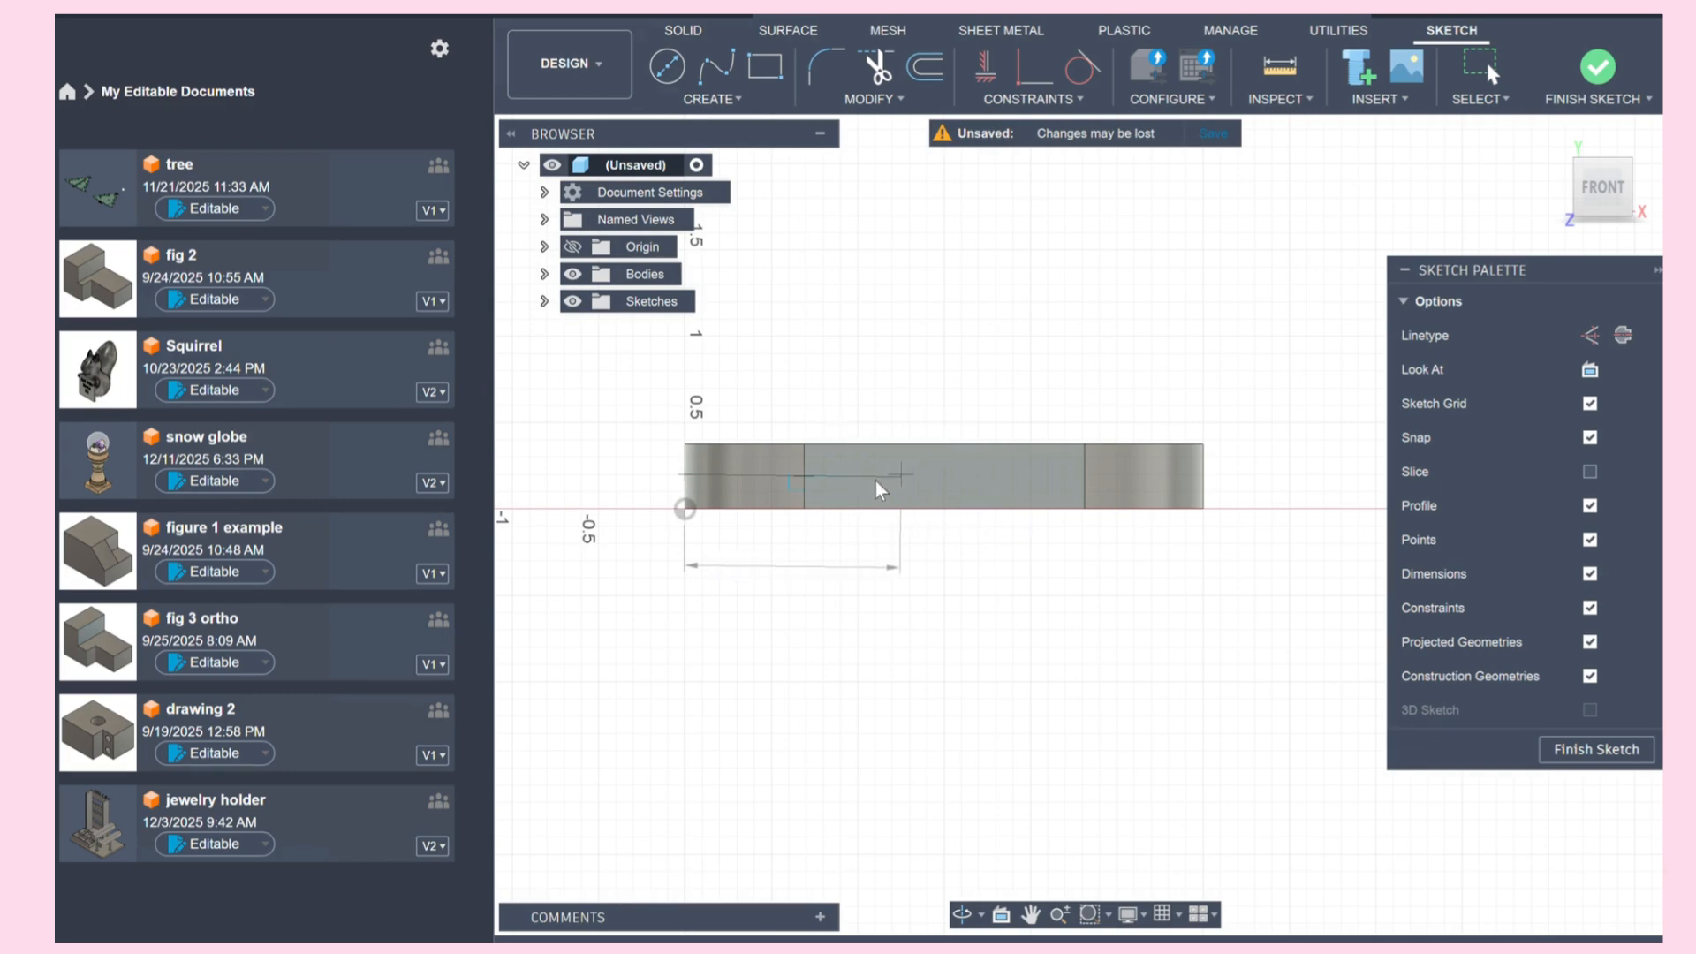
Step: Sketch a 0.5 in wide by 0.2 in tall rectangle at the inner end of the 1.25 in line, and finish the sketch
{"action": "left_click", "coordinate": [764, 66]}
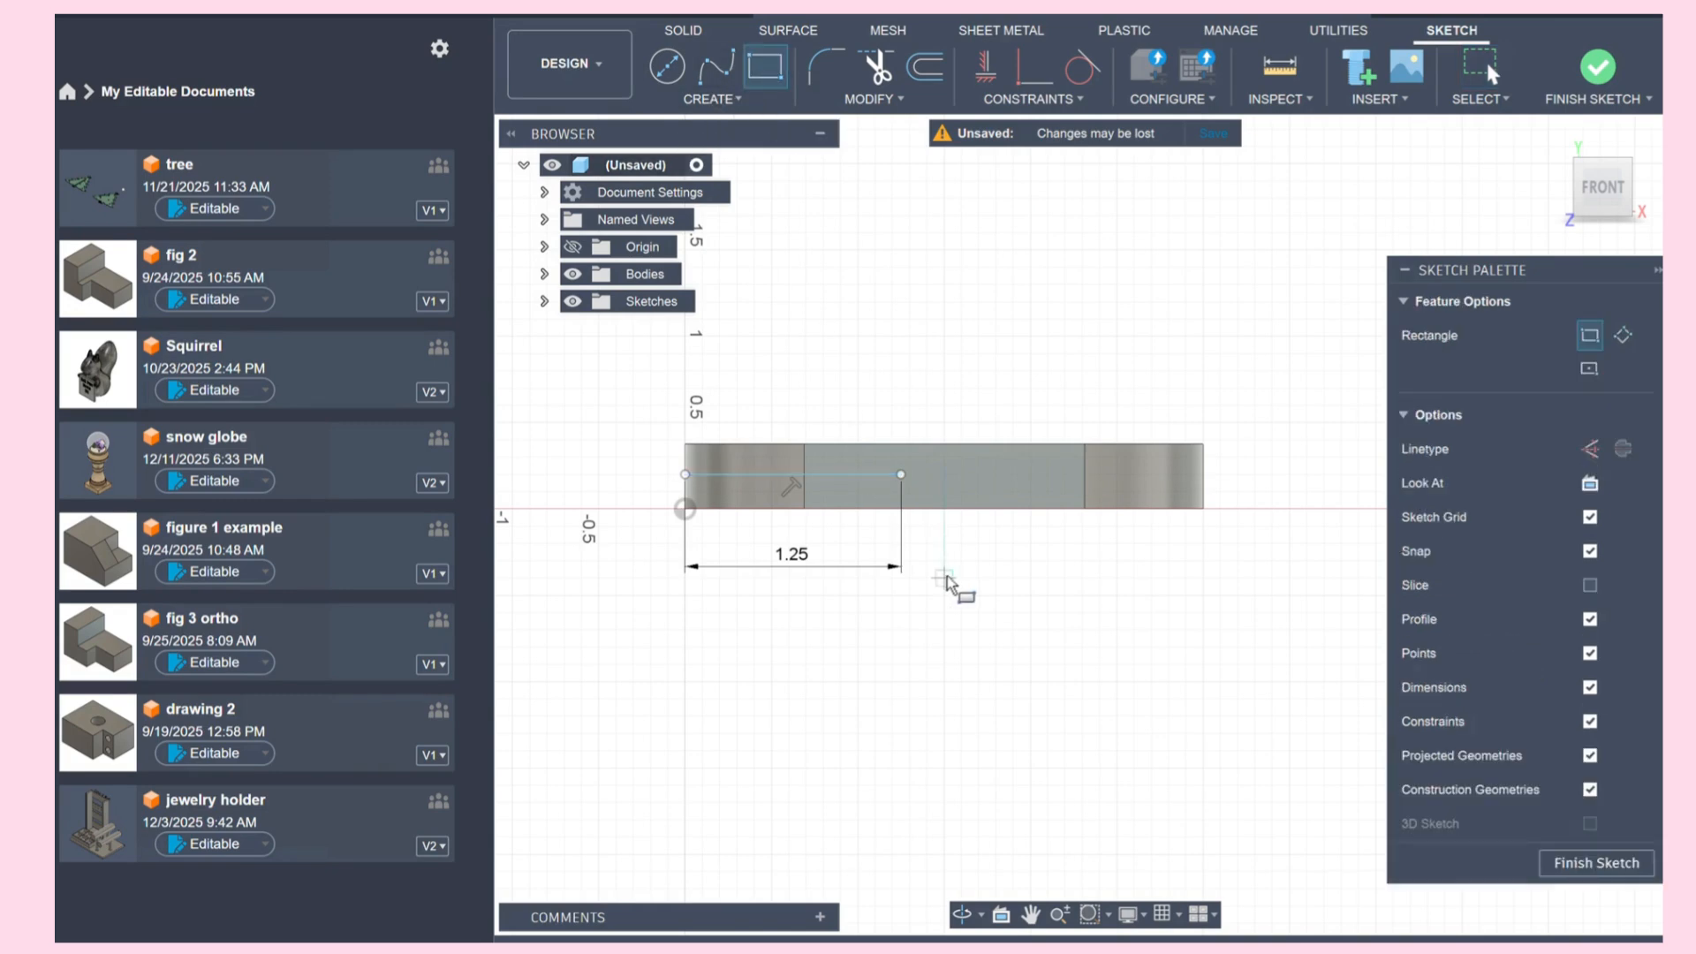
{"action": "left_click", "coordinate": [900, 474]}
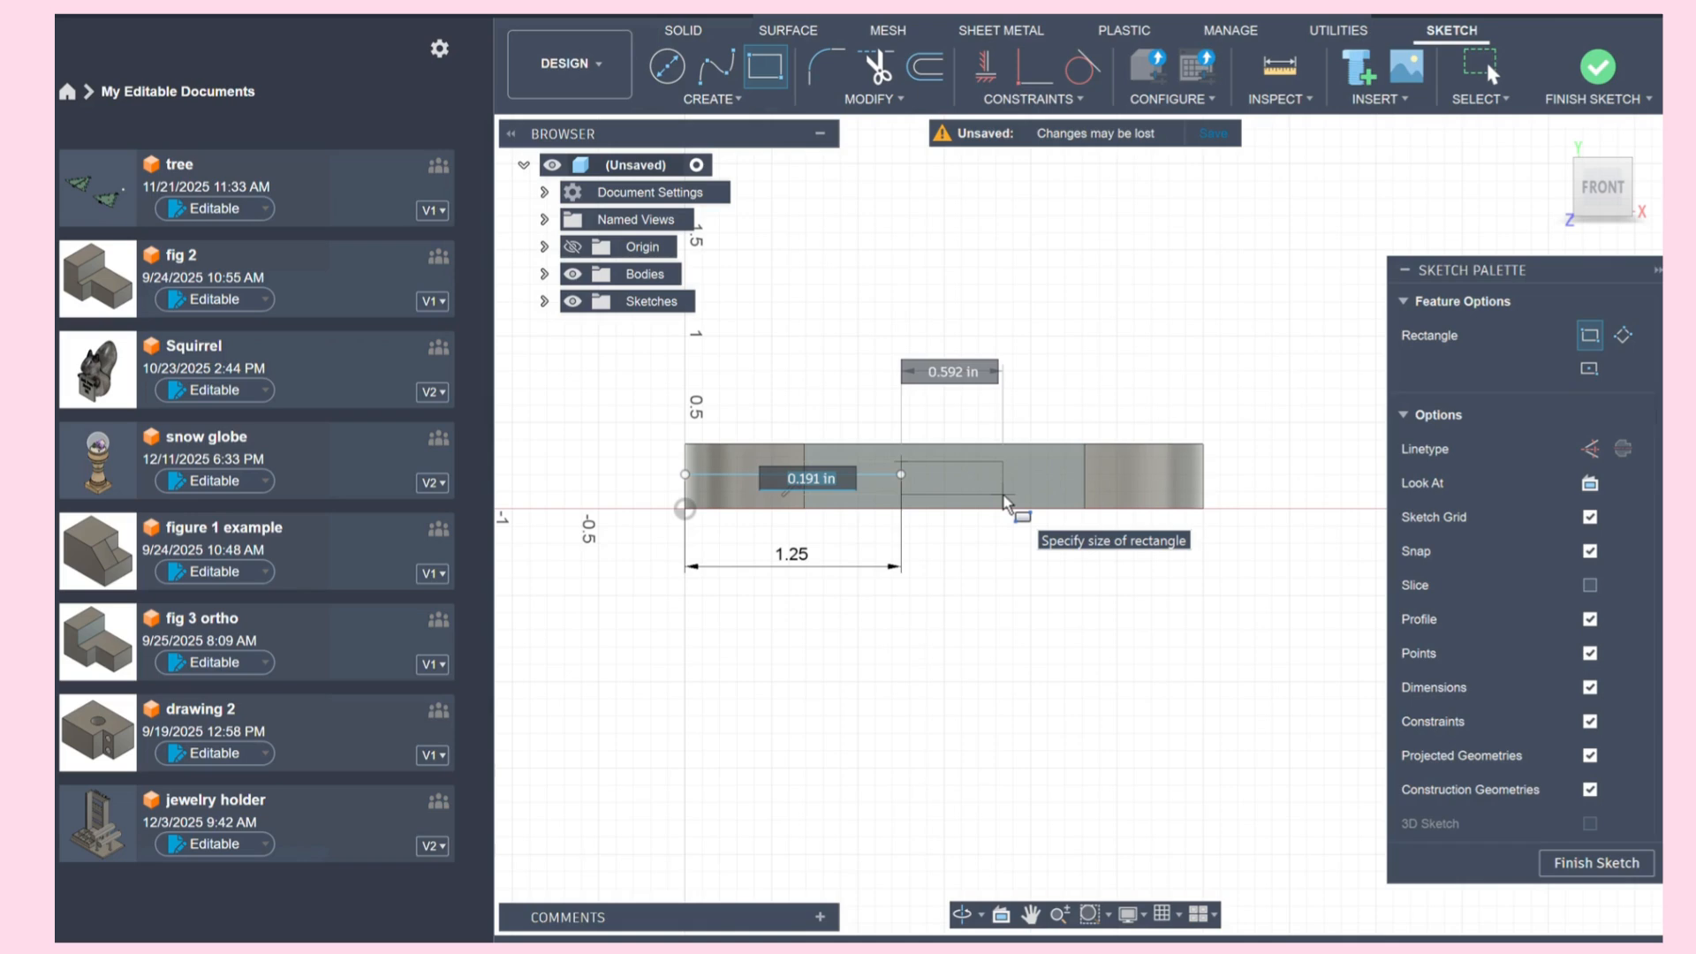
{"action": "type", "text": "0.2"}
{"action": "key", "text": "Tab"}
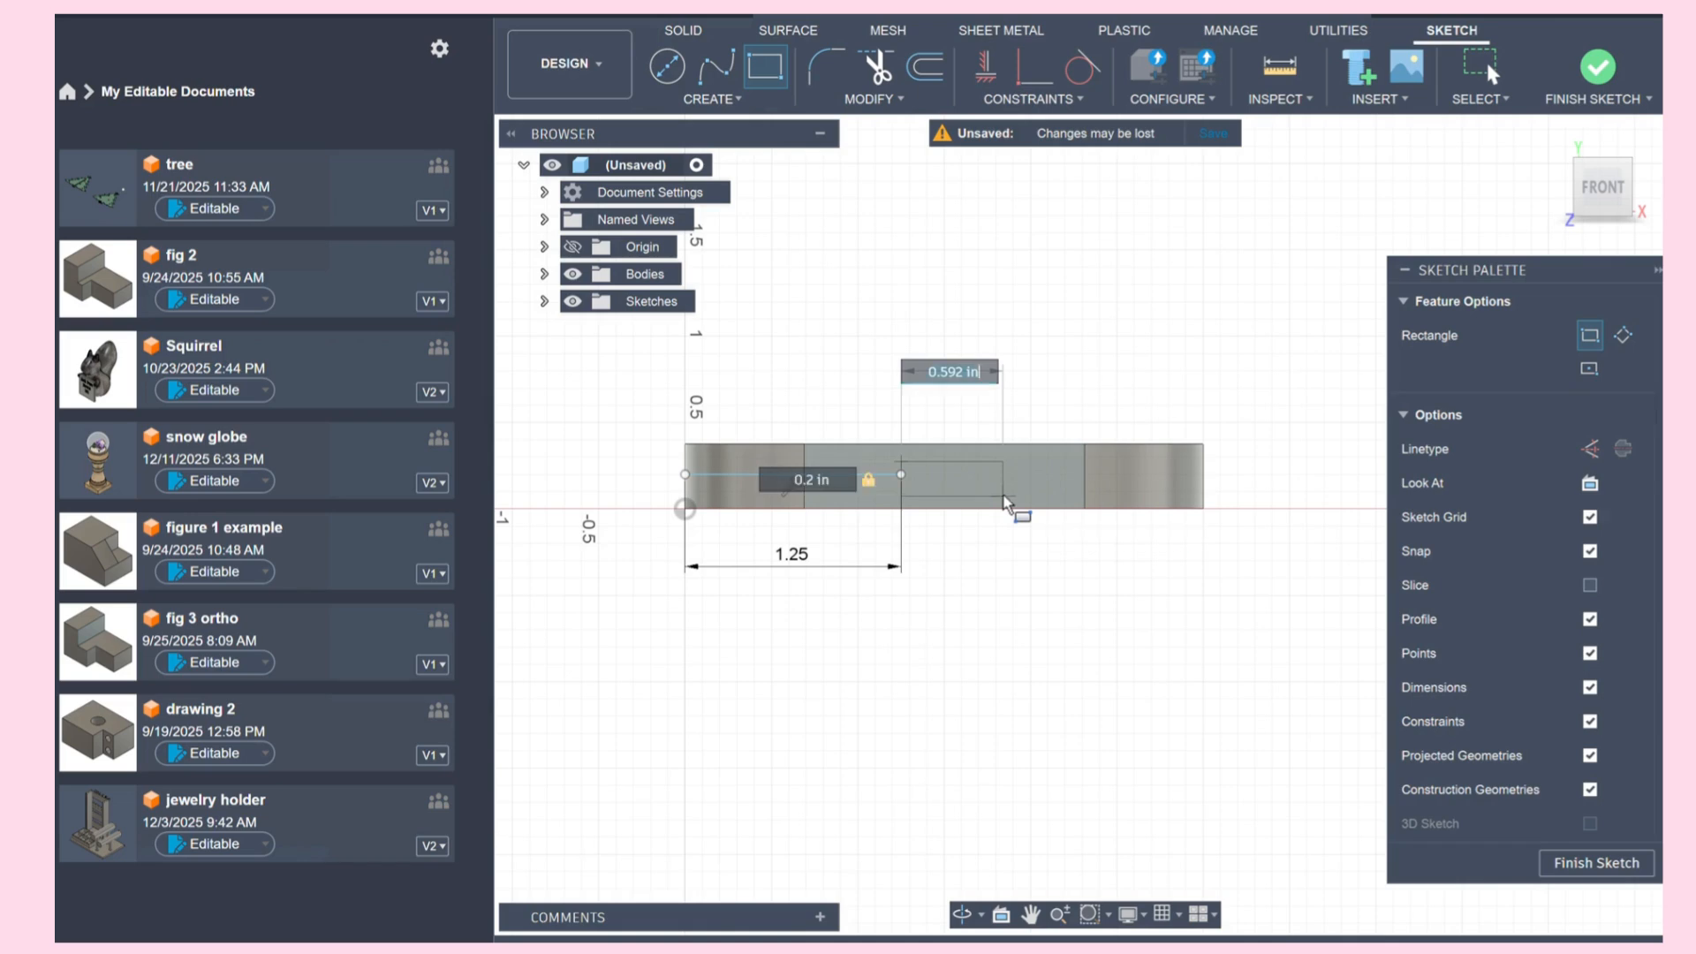
{"action": "type", "text": ".5"}
{"action": "key", "text": "Tab"}
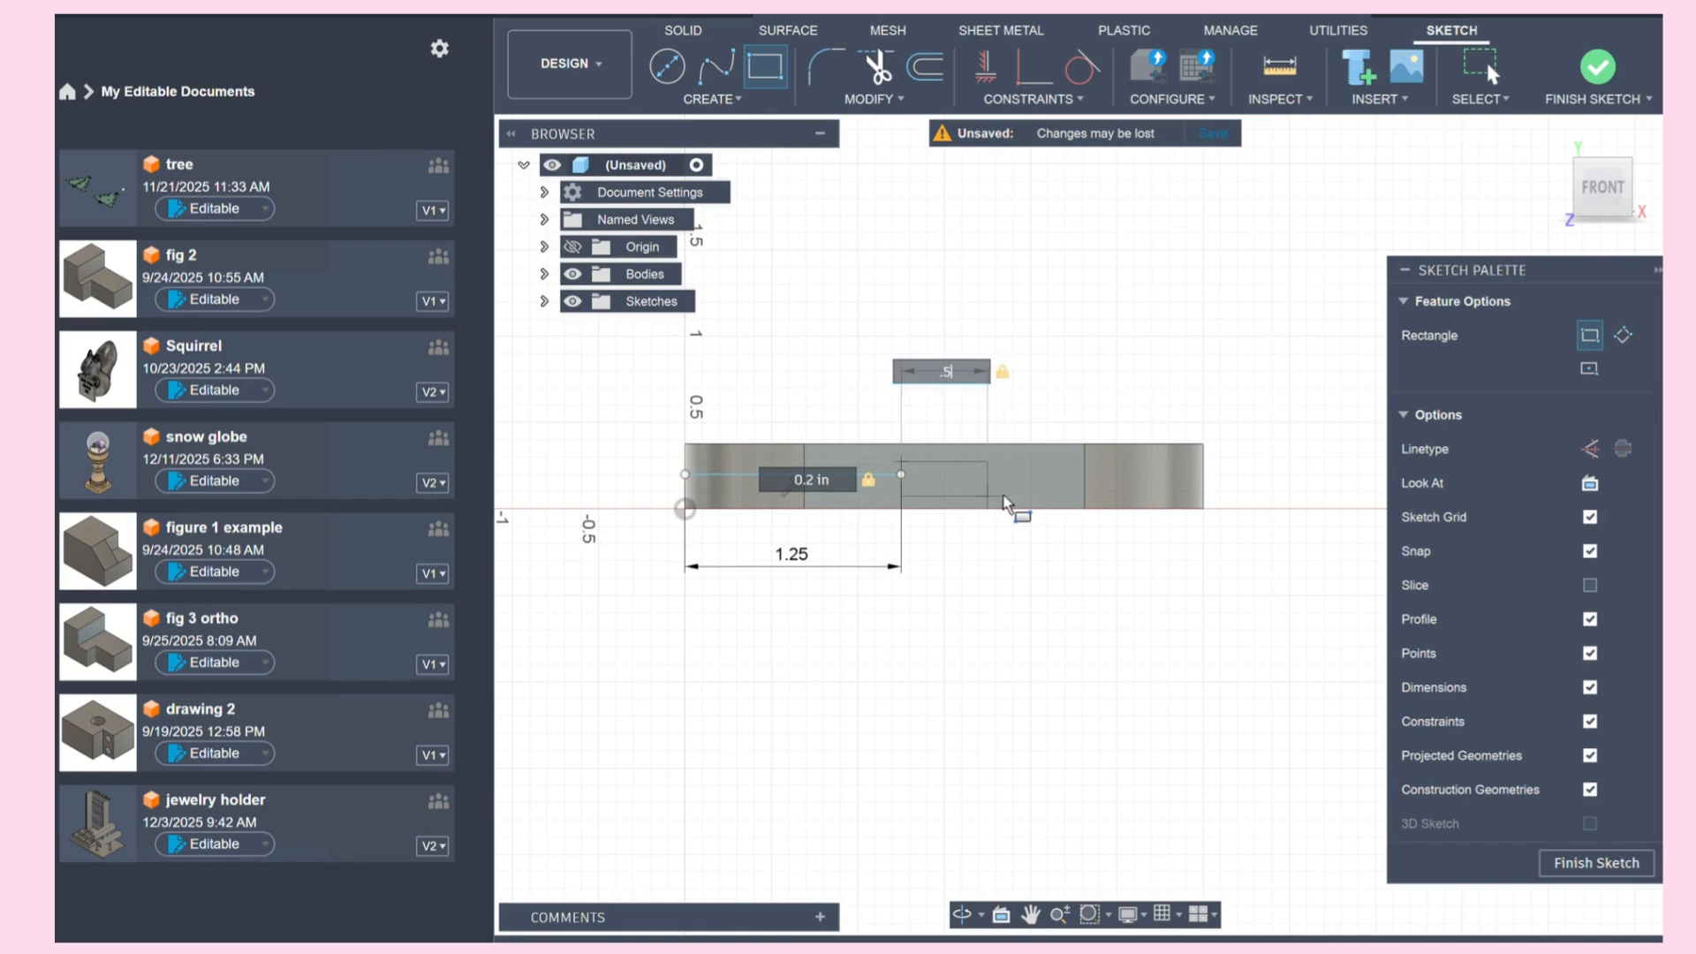
{"action": "key", "text": "Return"}
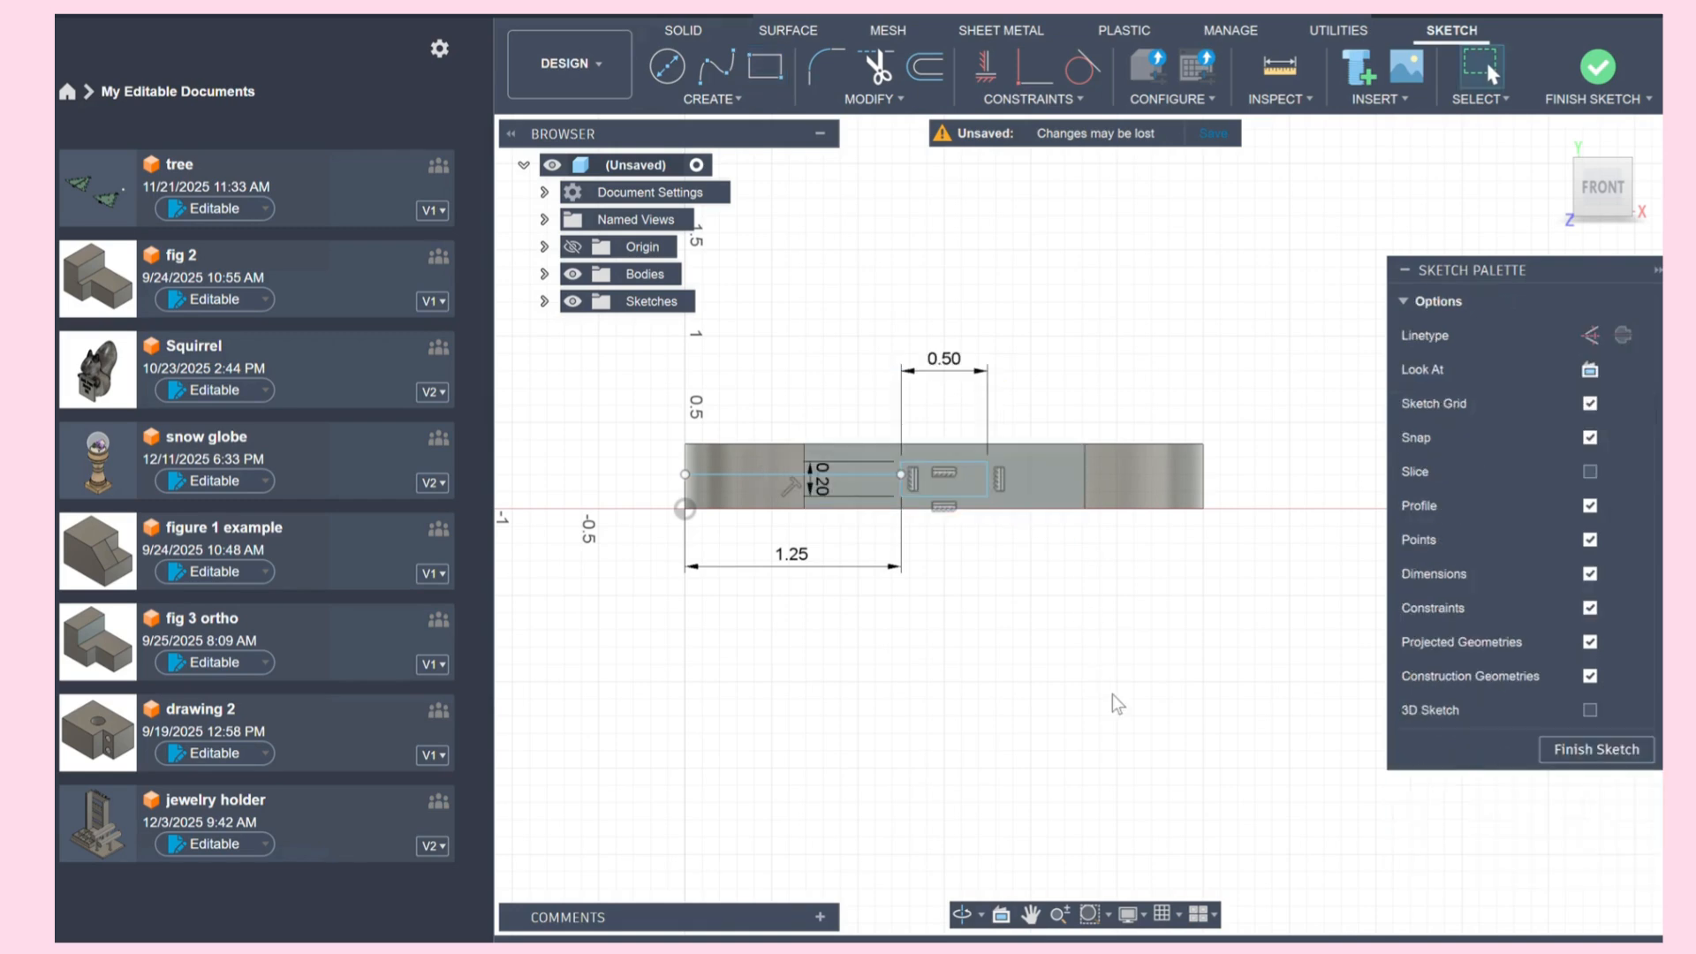
{"action": "left_click", "coordinate": [1601, 67]}
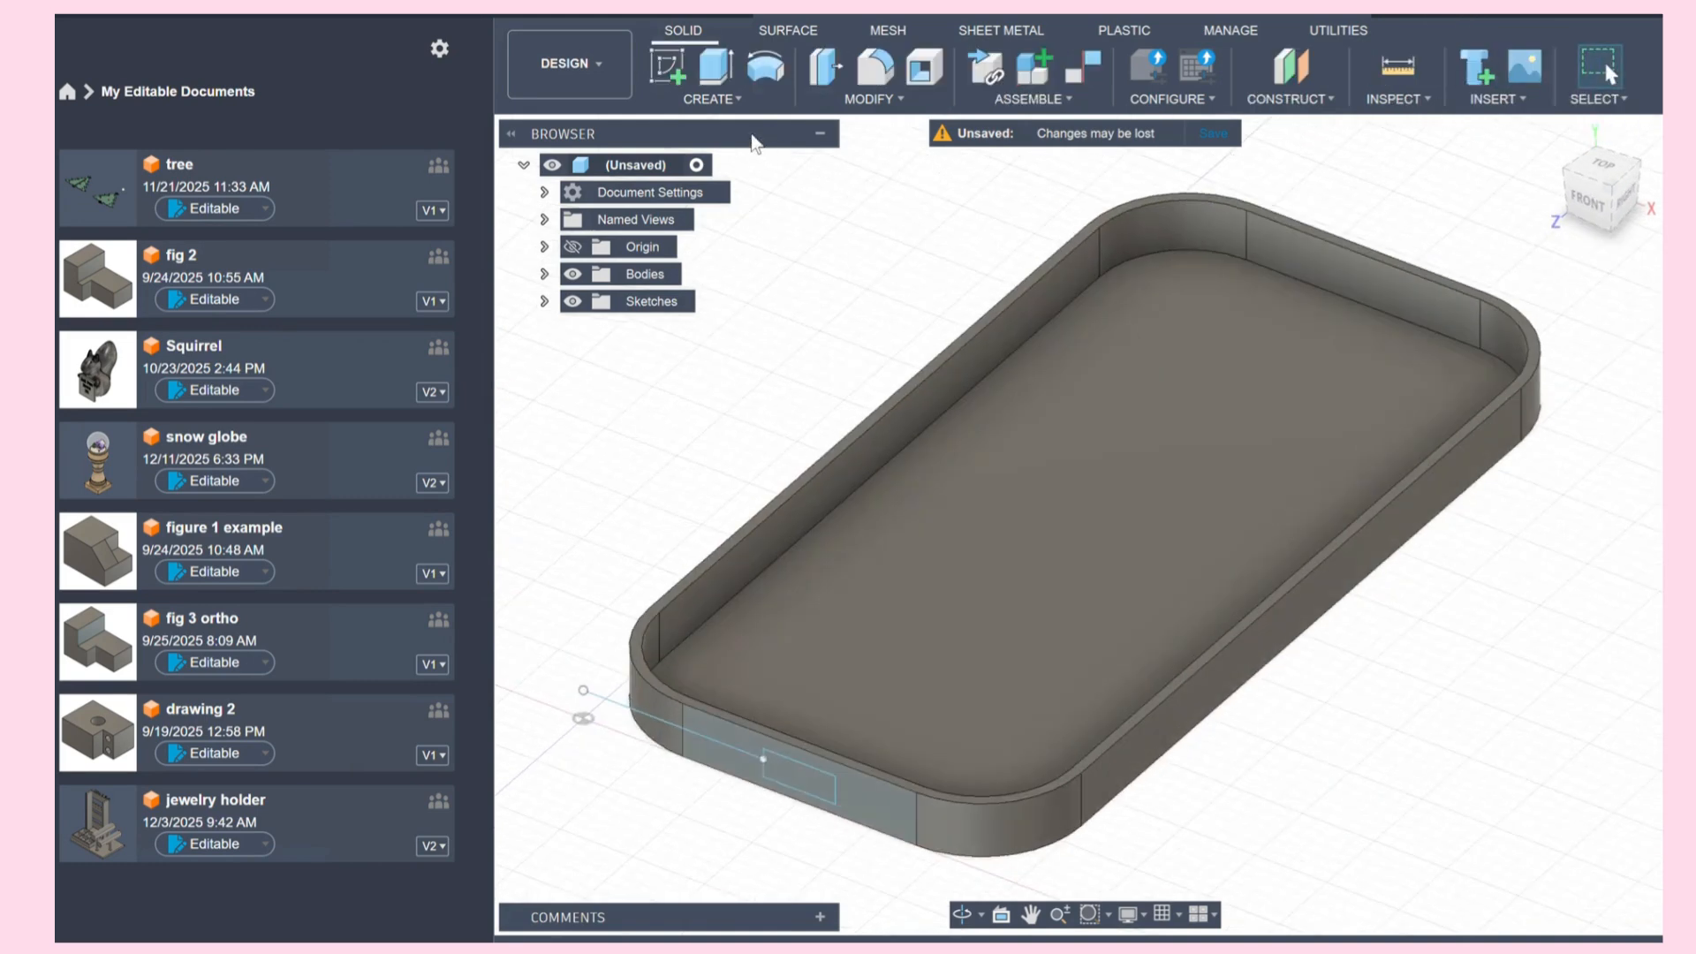
Step: Extrude the small rectangle inward to cut a port opening through the tray's front end wall
{"action": "left_click", "coordinate": [716, 67]}
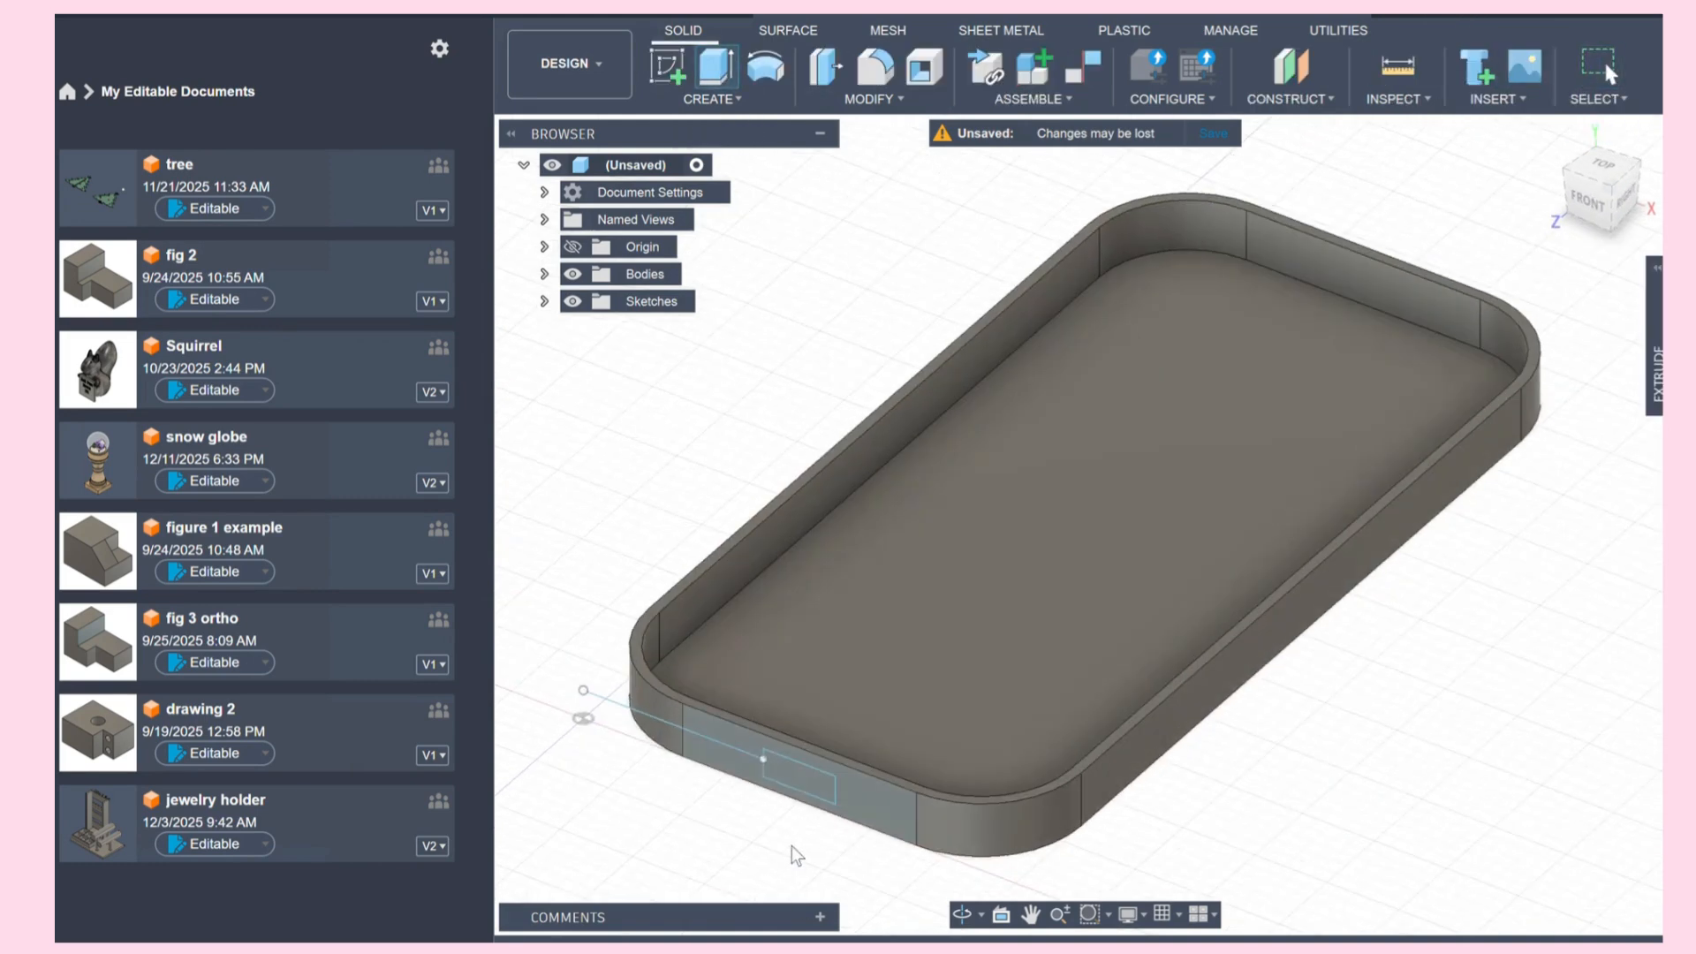
{"action": "left_click", "coordinate": [801, 789]}
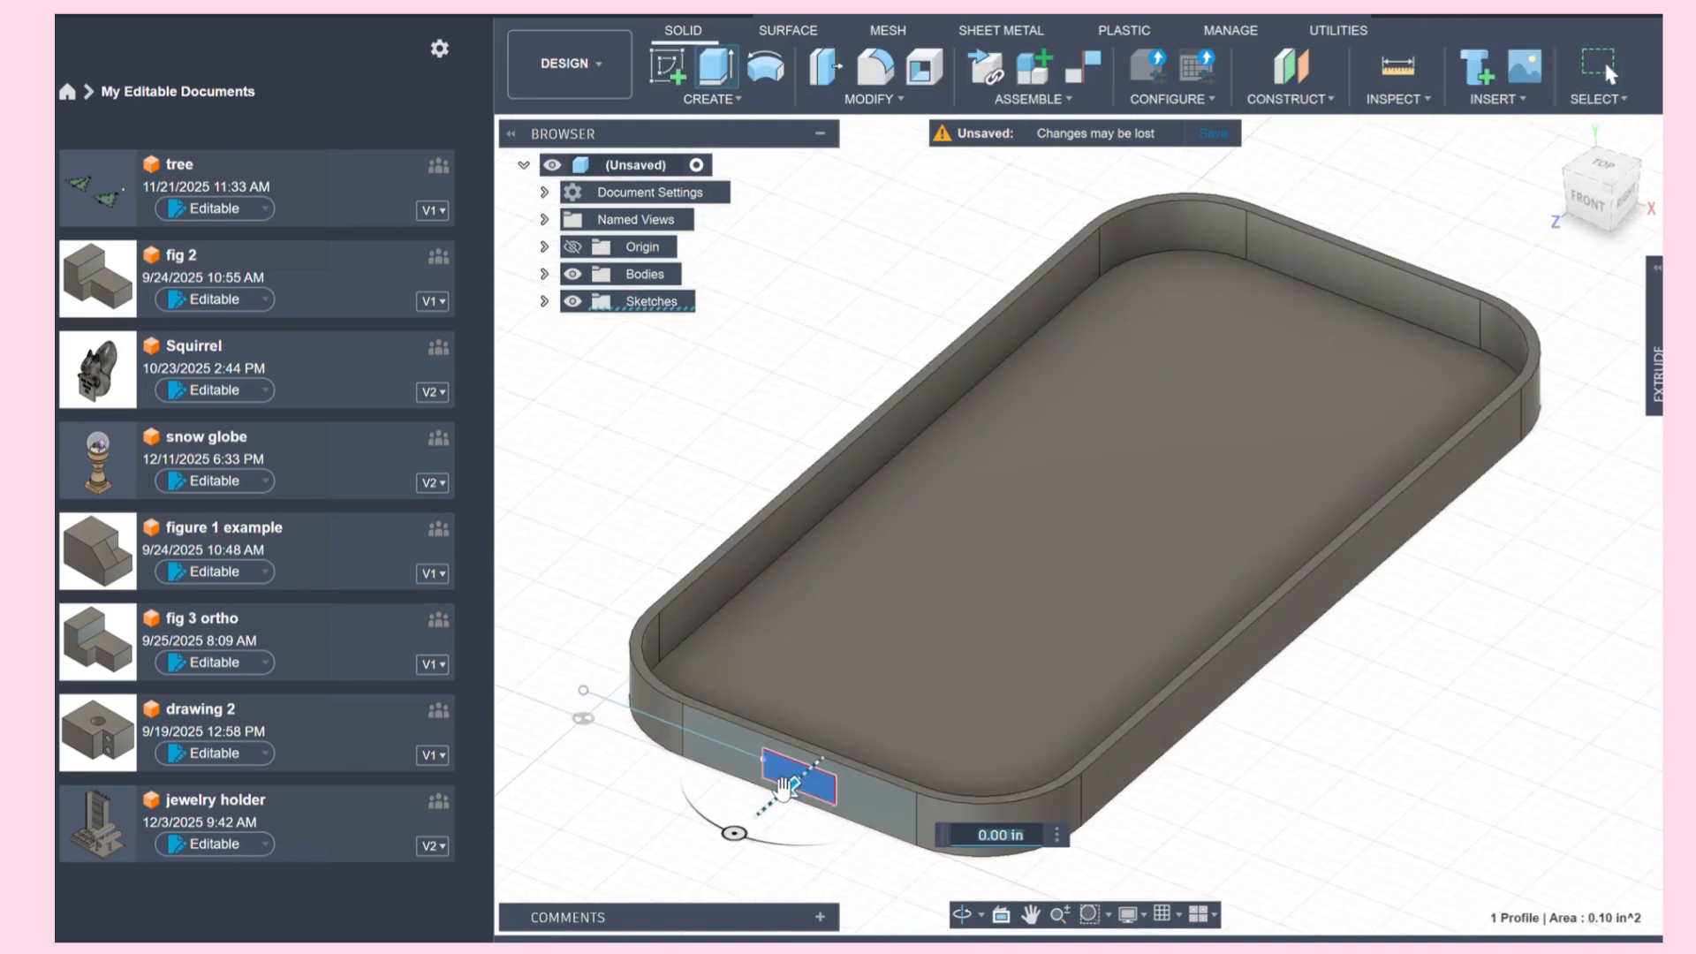
{"action": "left_click_drag", "start_coordinate": [785, 788], "coordinate": [829, 758]}
{"action": "key", "text": "Return"}
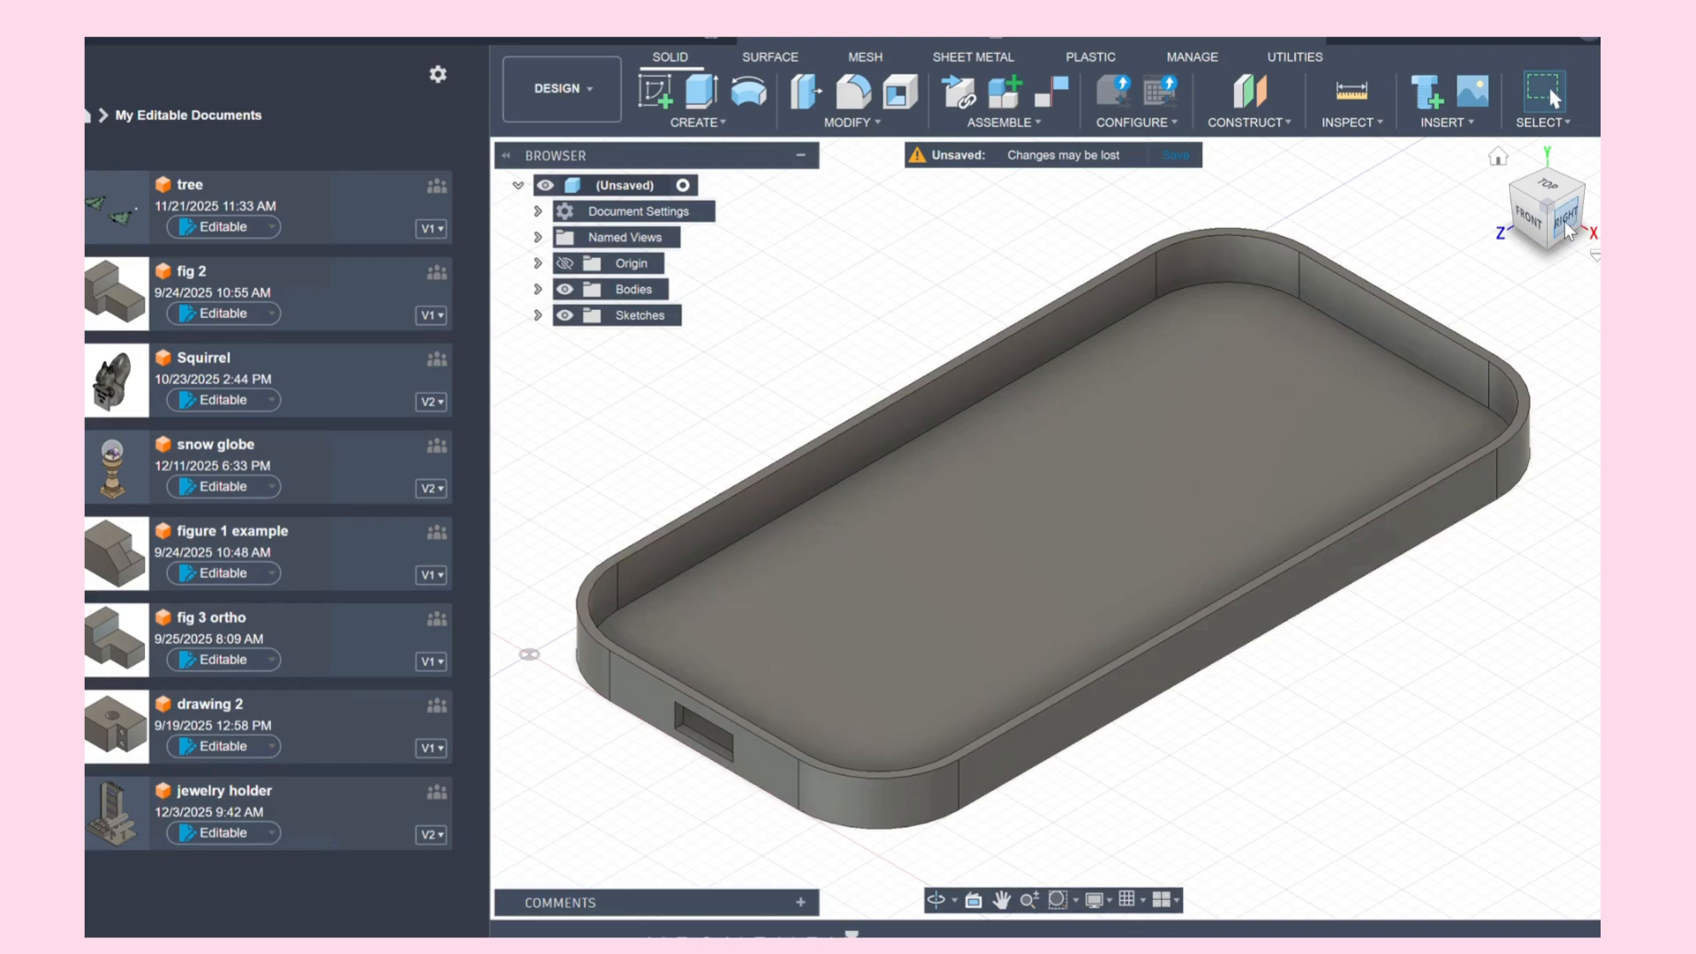
Step: Sketch on the tray's underside two guide lines from the rear upper-left outline corner, 0.3 in across and 0.5 in down
{"action": "left_click", "coordinate": [1562, 226]}
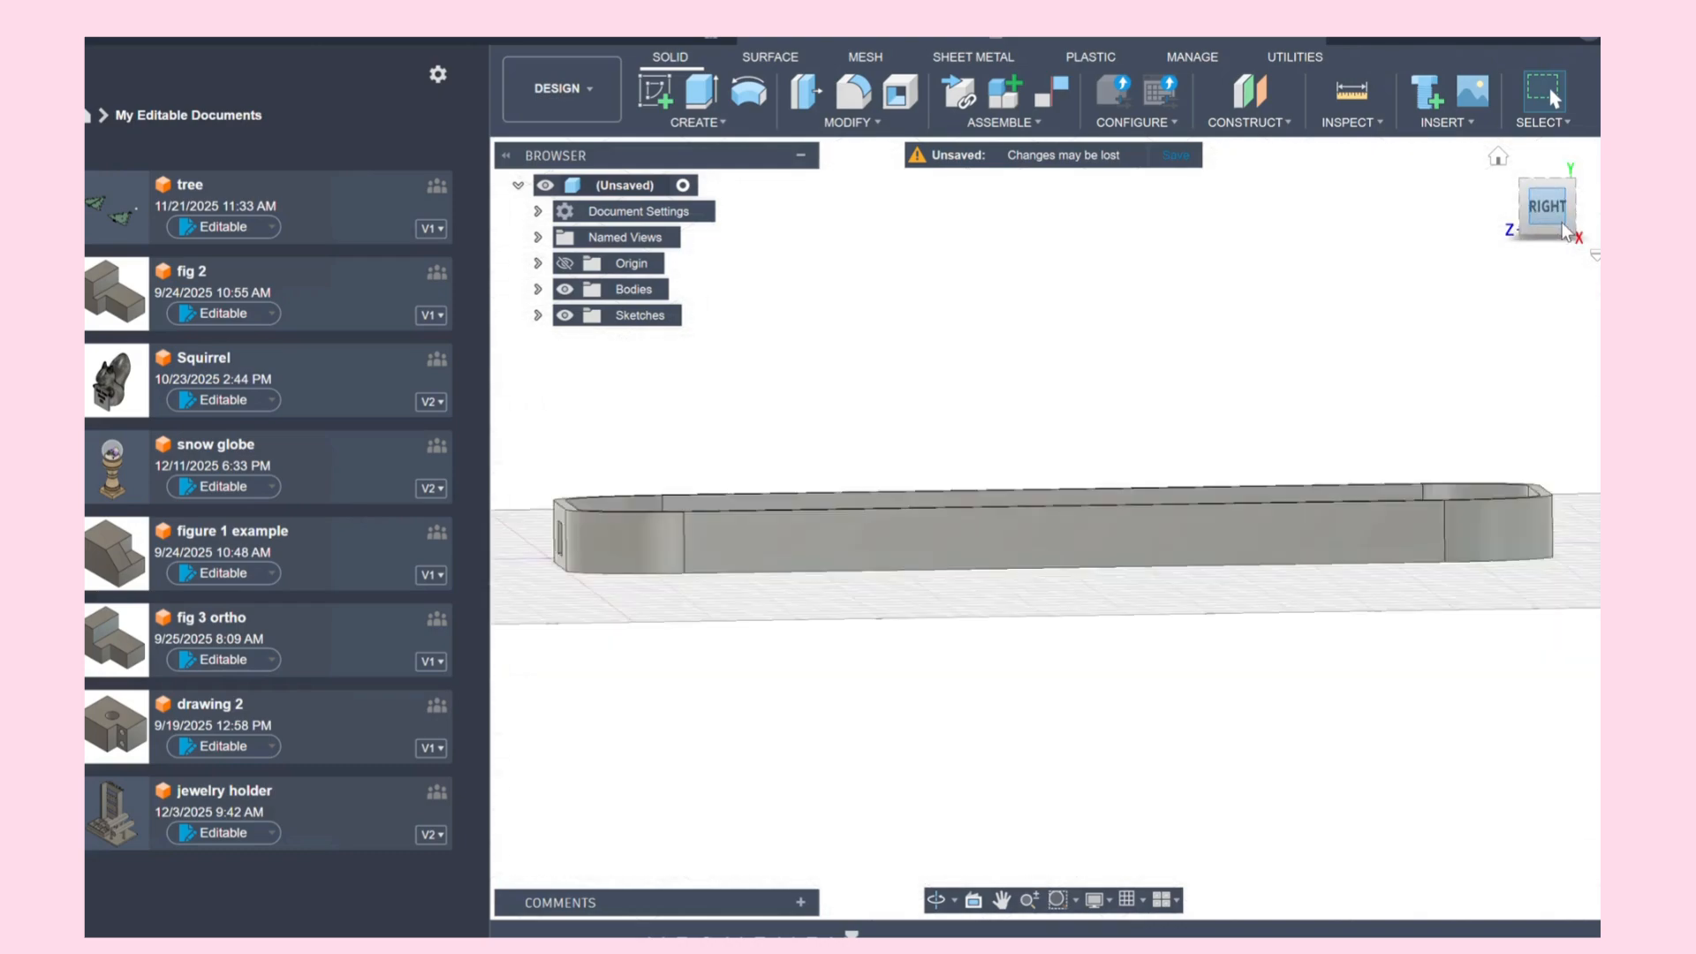
{"action": "left_click", "coordinate": [1560, 235]}
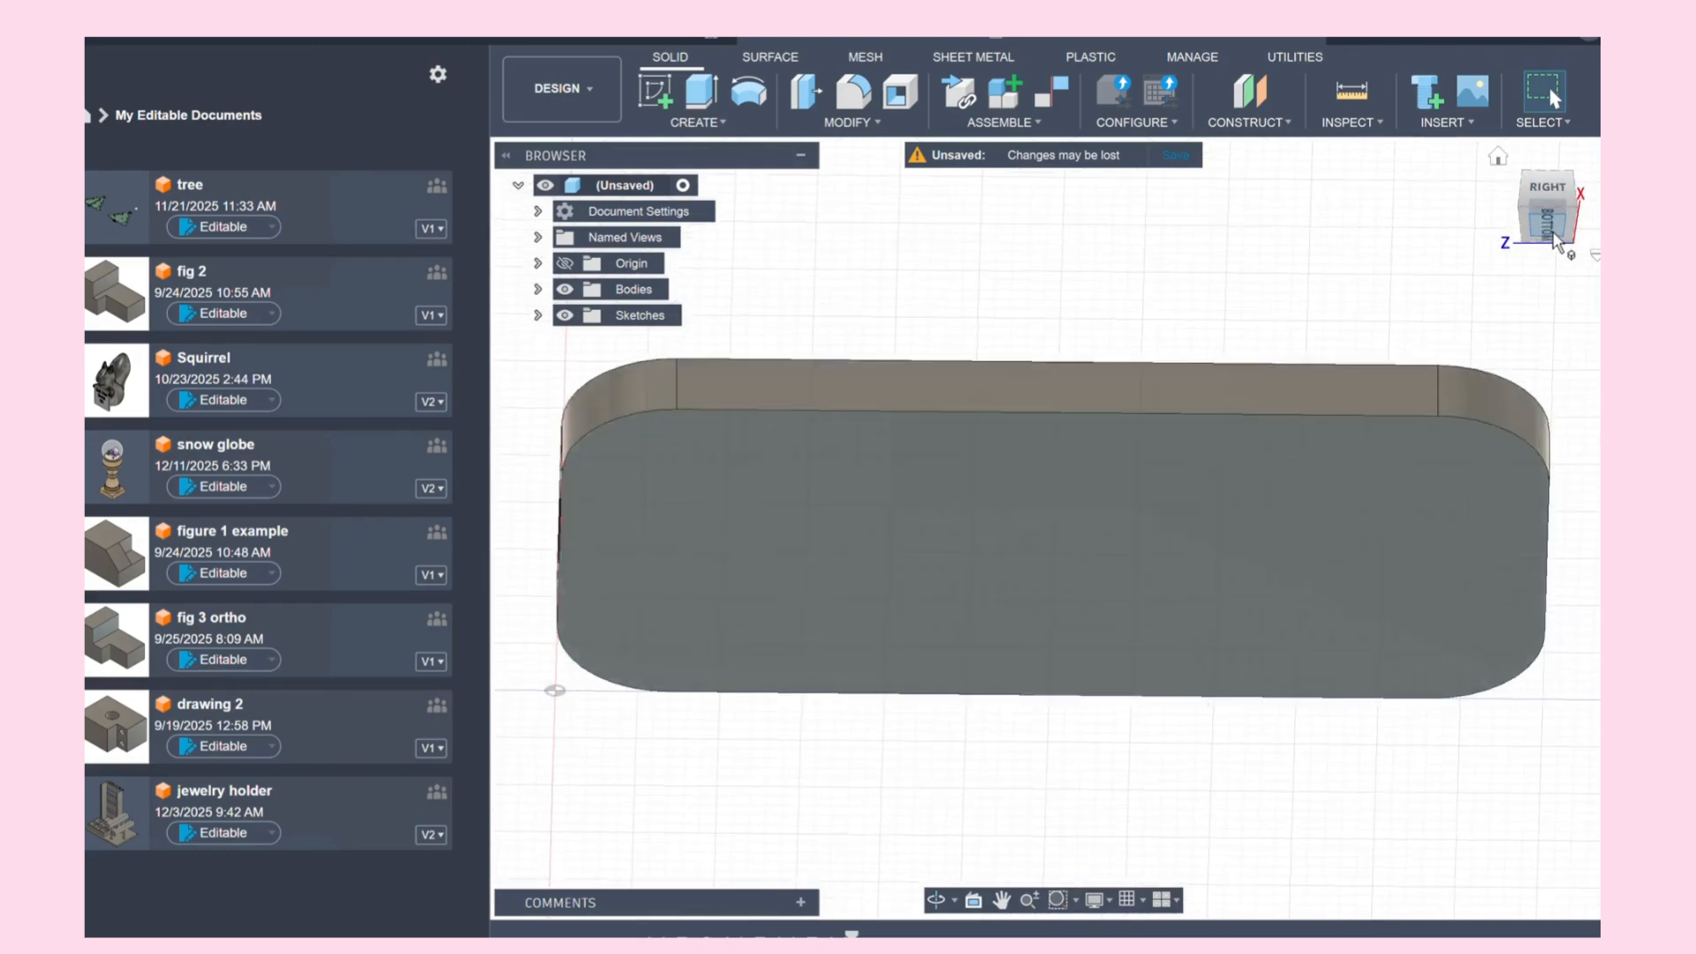
{"action": "left_click", "coordinate": [1574, 151]}
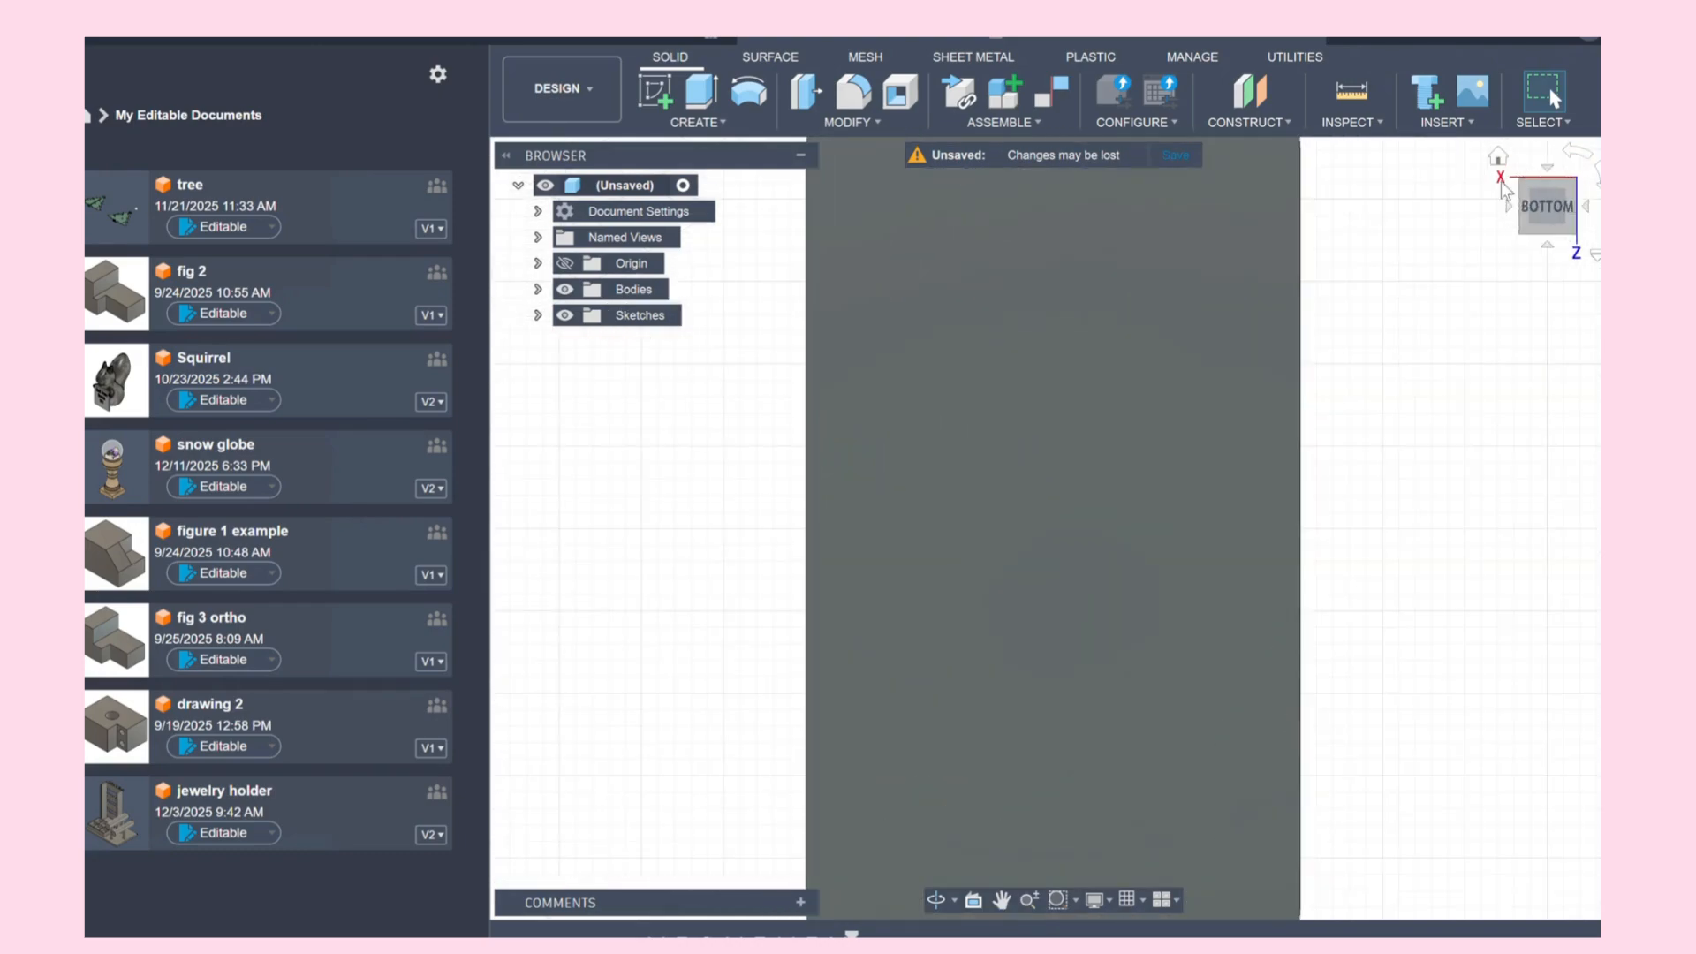
{"action": "left_click", "coordinate": [656, 100]}
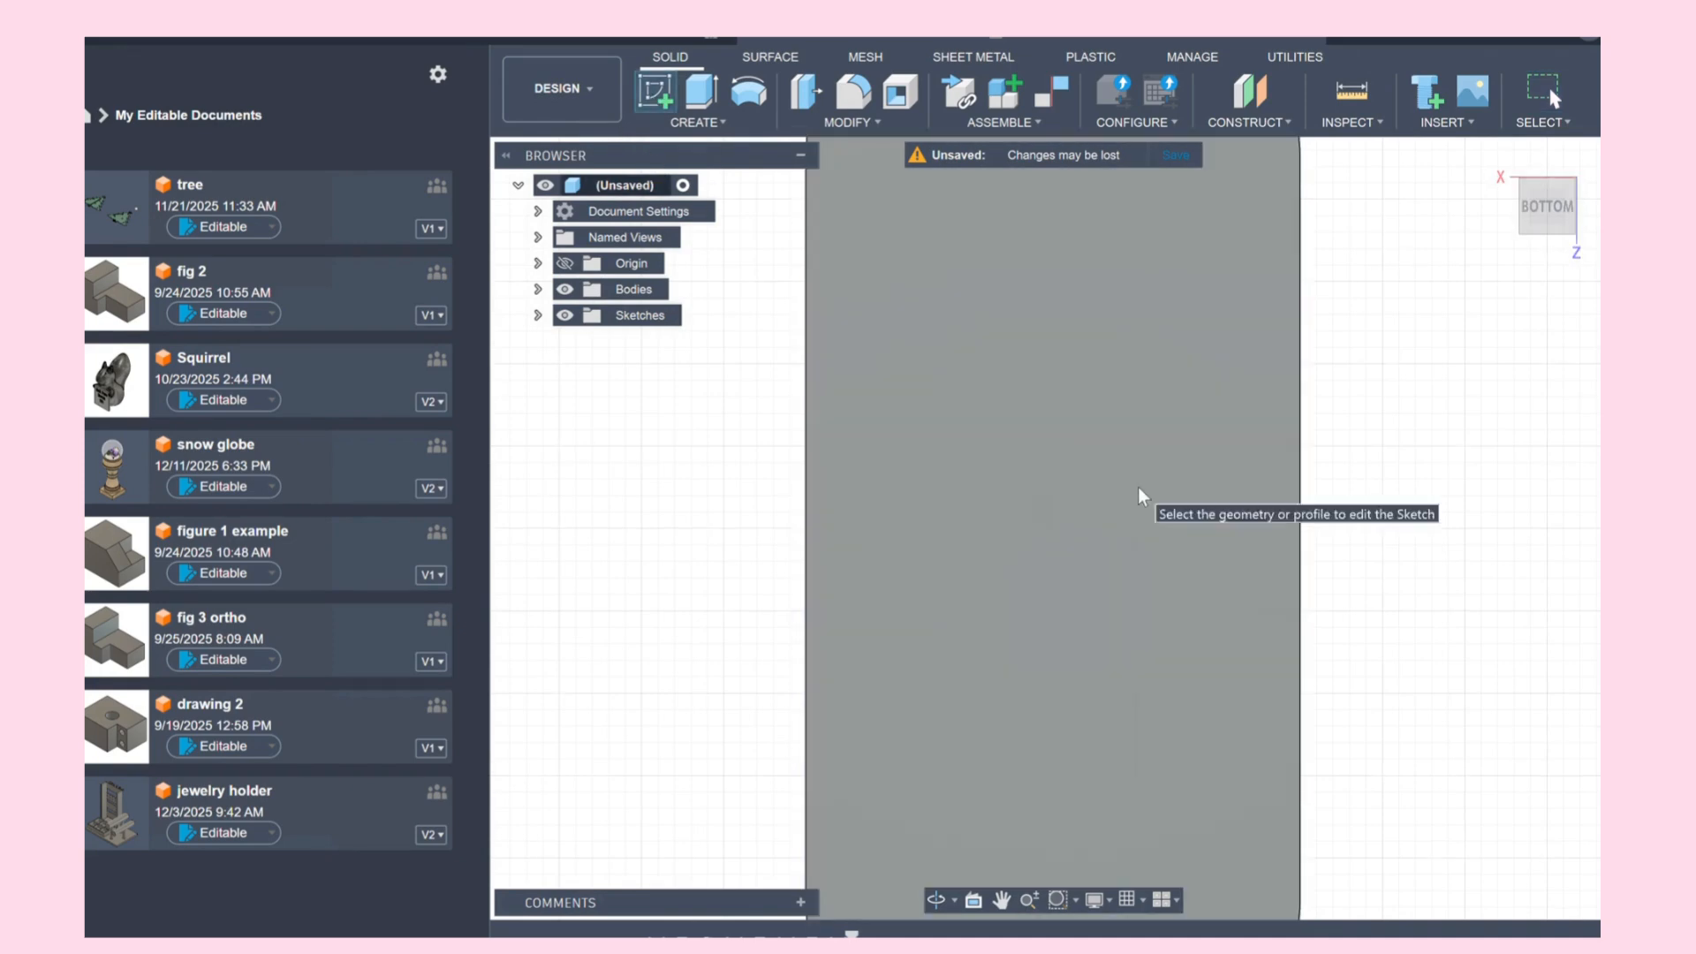
{"action": "left_click", "coordinate": [1146, 492]}
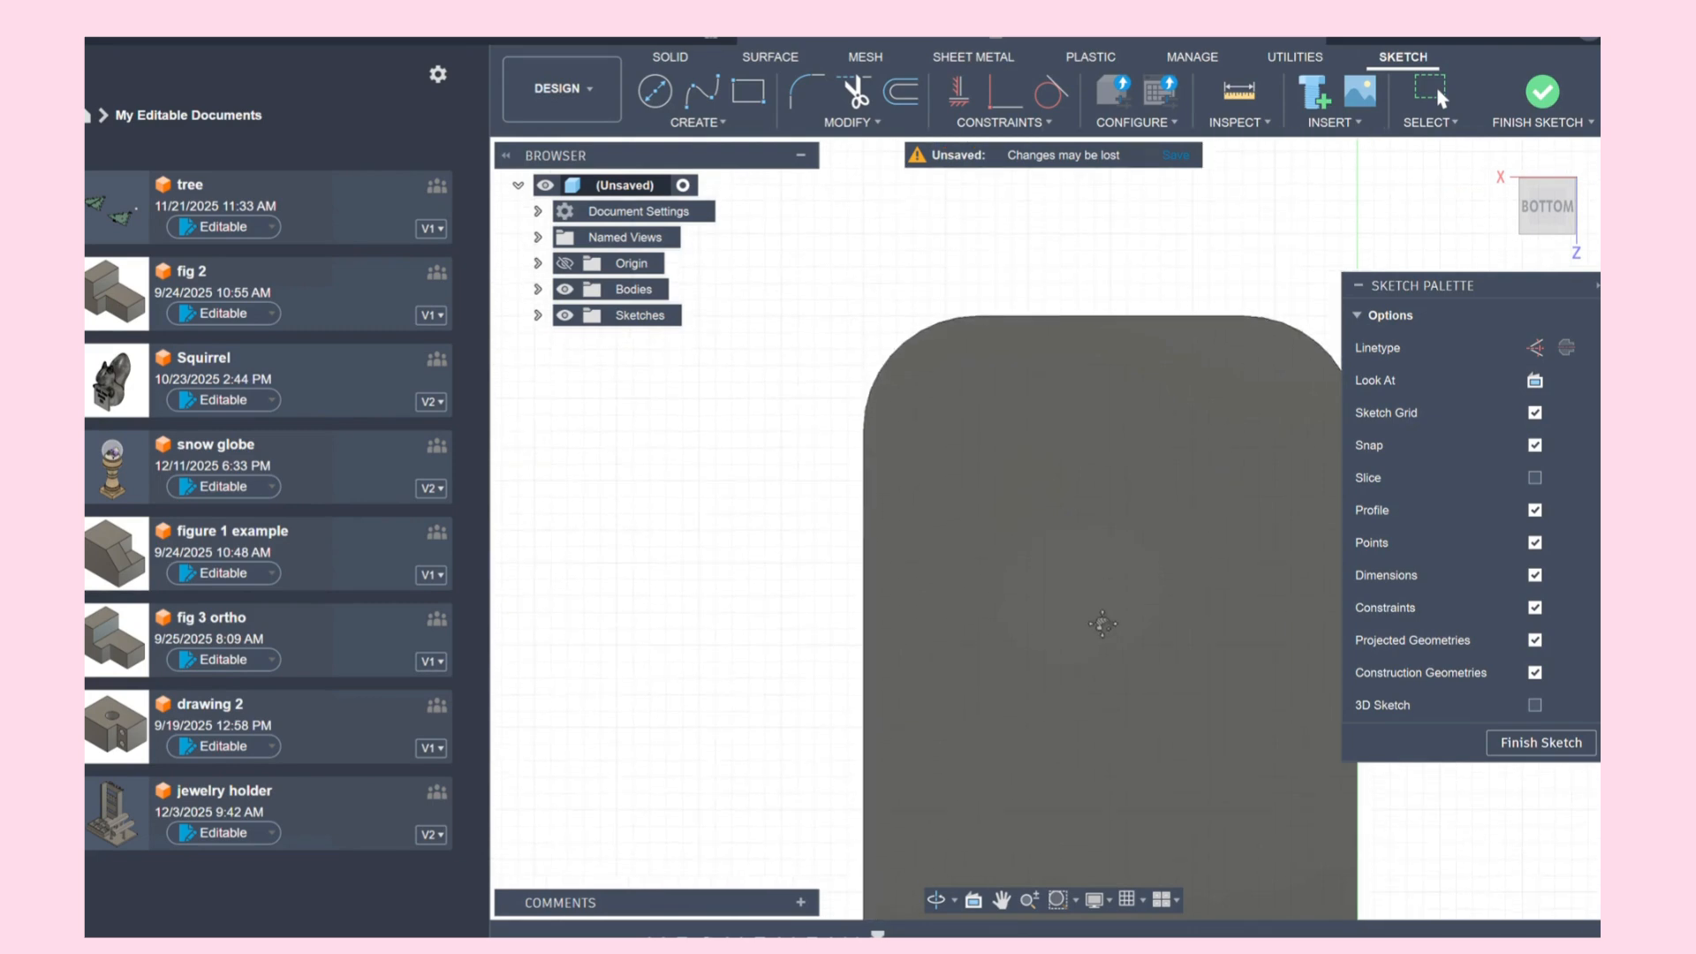
{"action": "left_click", "coordinate": [640, 122]}
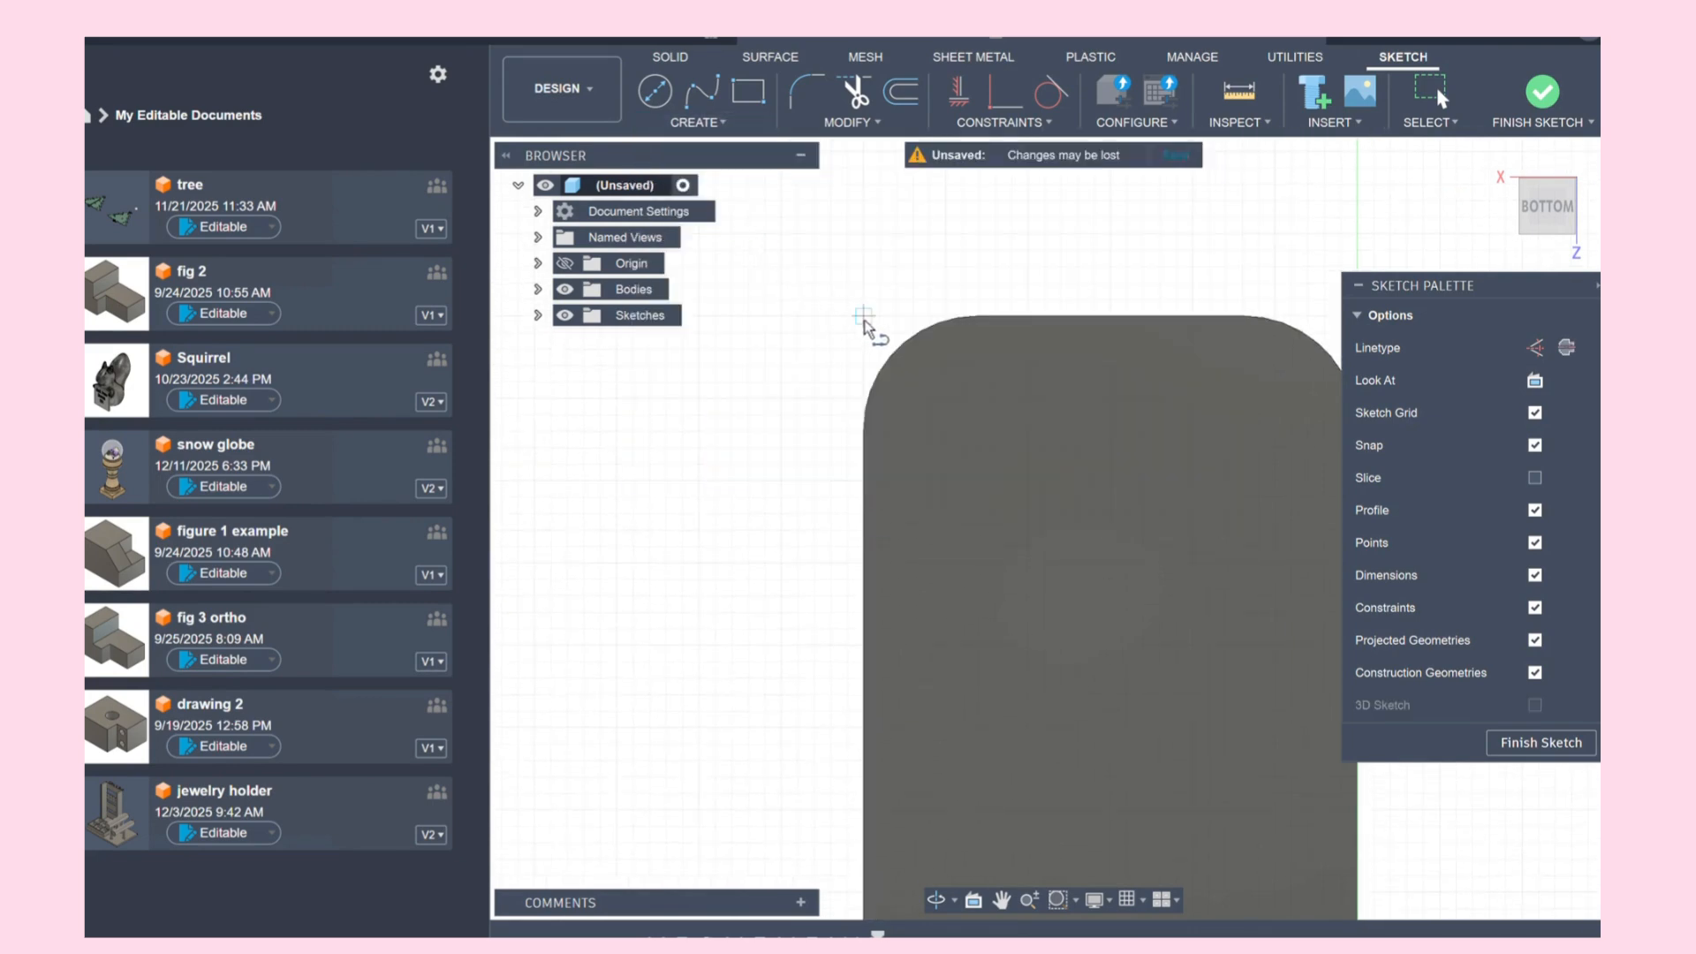
{"action": "left_click", "coordinate": [864, 316]}
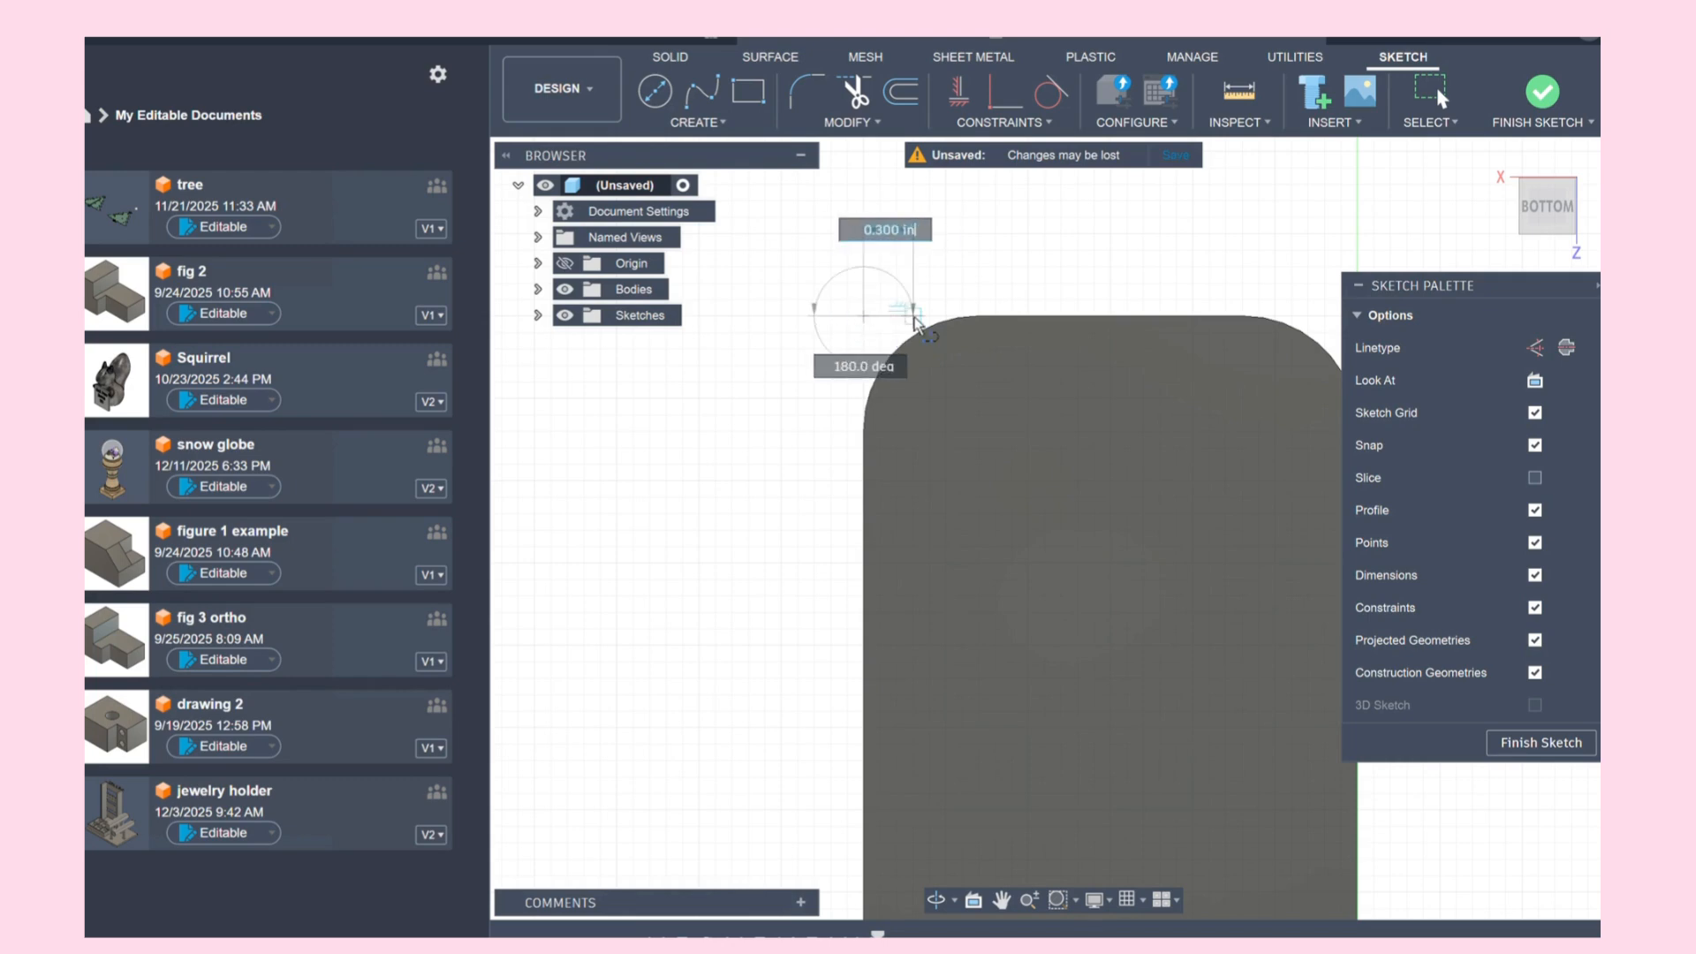
{"action": "left_click", "coordinate": [915, 318]}
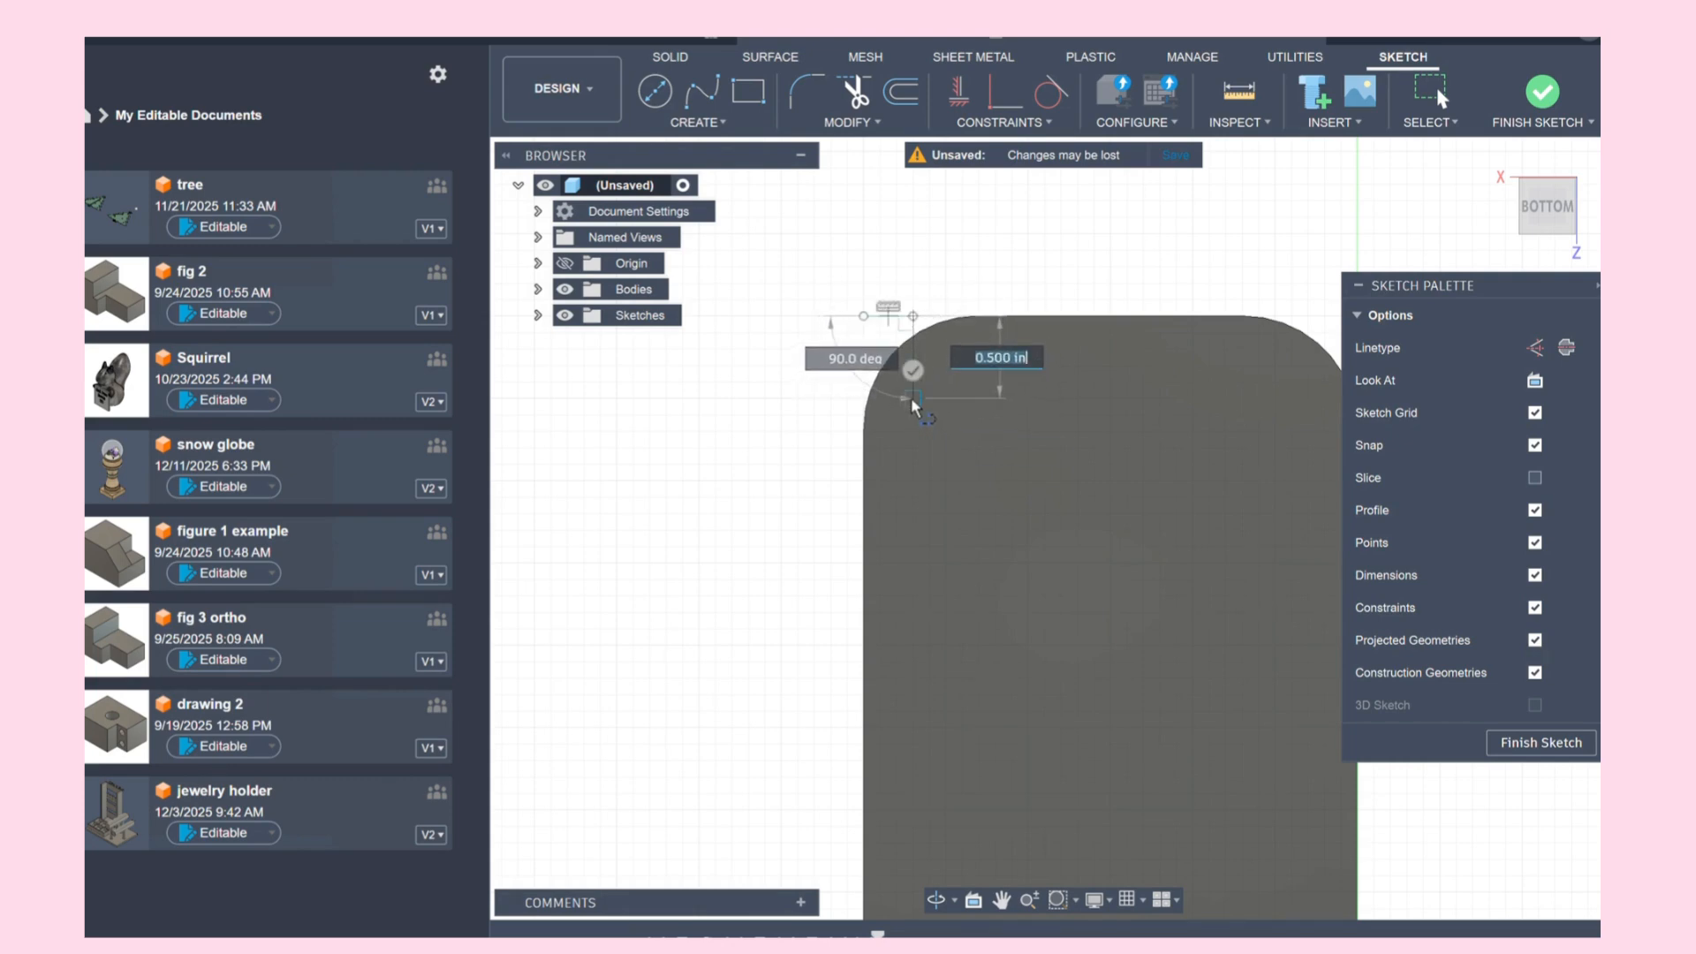
{"action": "left_click", "coordinate": [913, 397]}
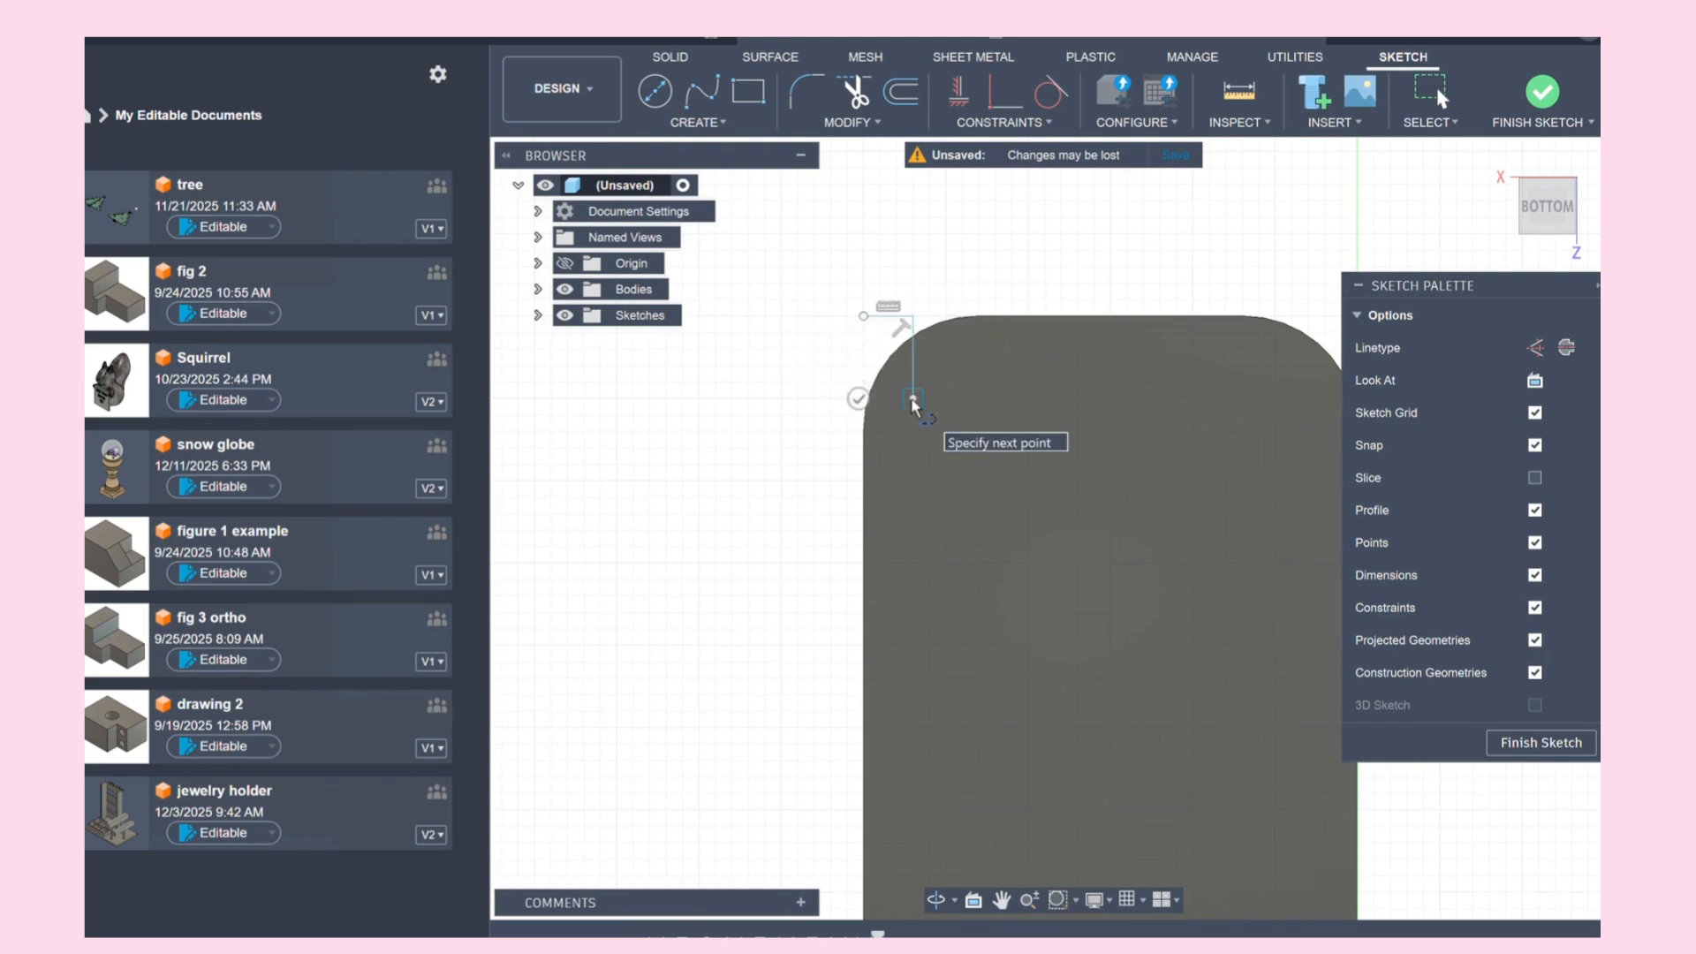
Step: Sketch a 1.2 by 1.2 in square starting at the end of the guide lines, and finish the sketch
{"action": "left_click", "coordinate": [750, 97]}
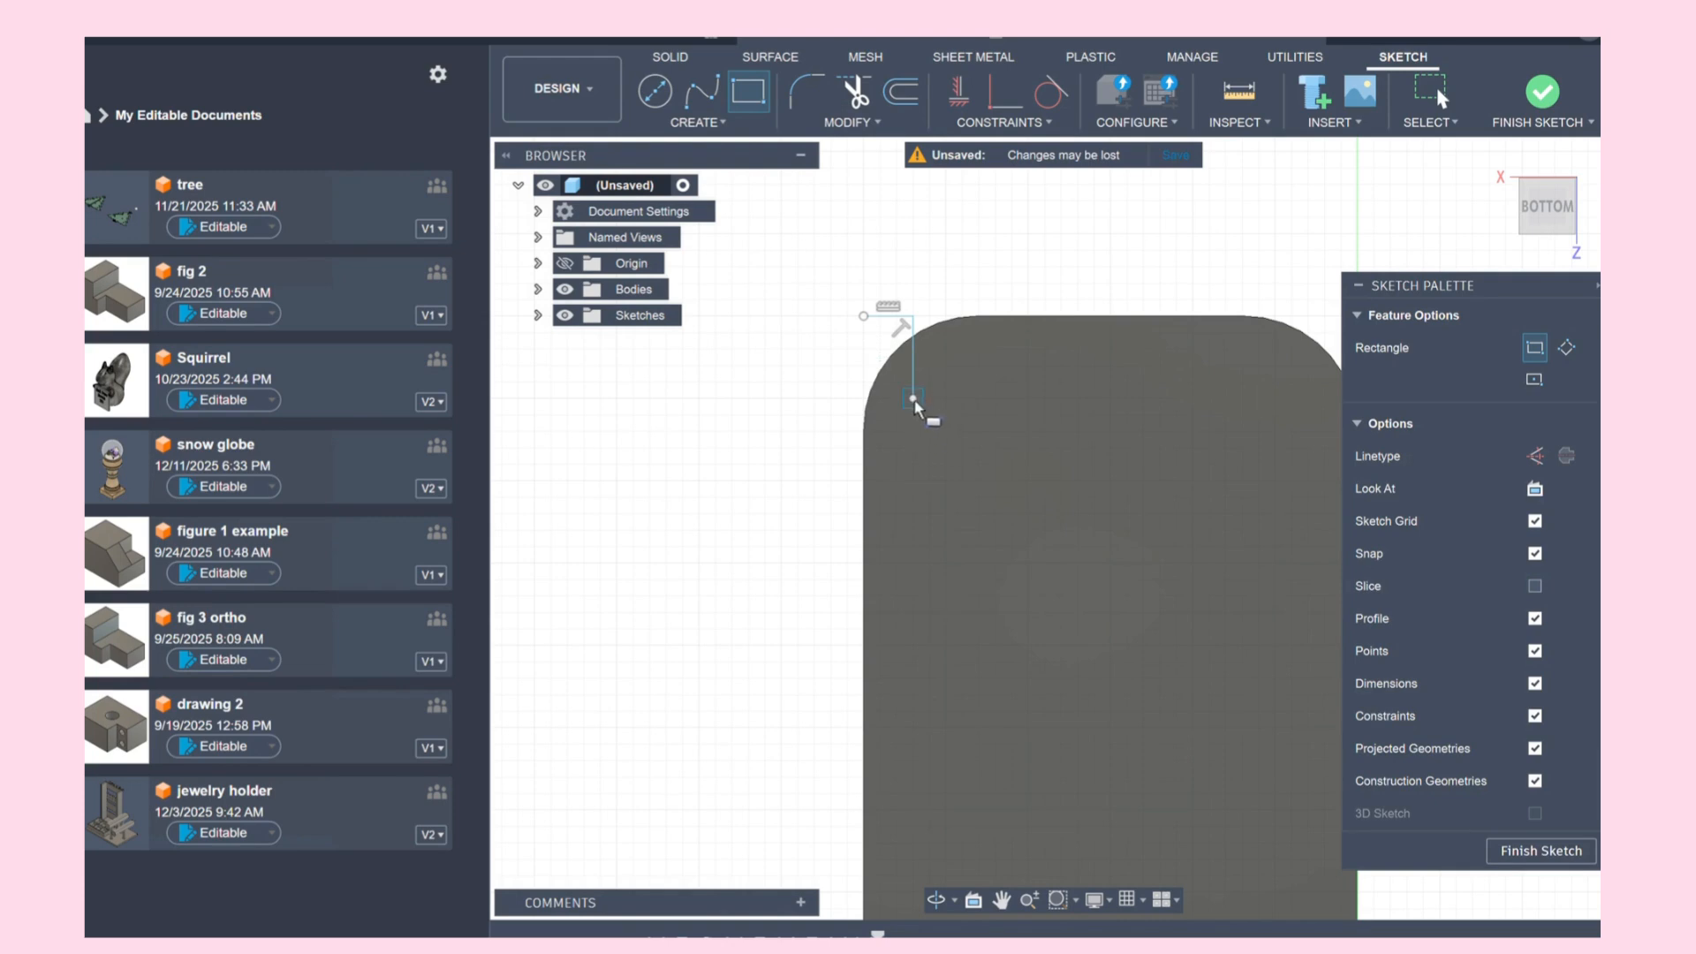
{"action": "left_click", "coordinate": [913, 398]}
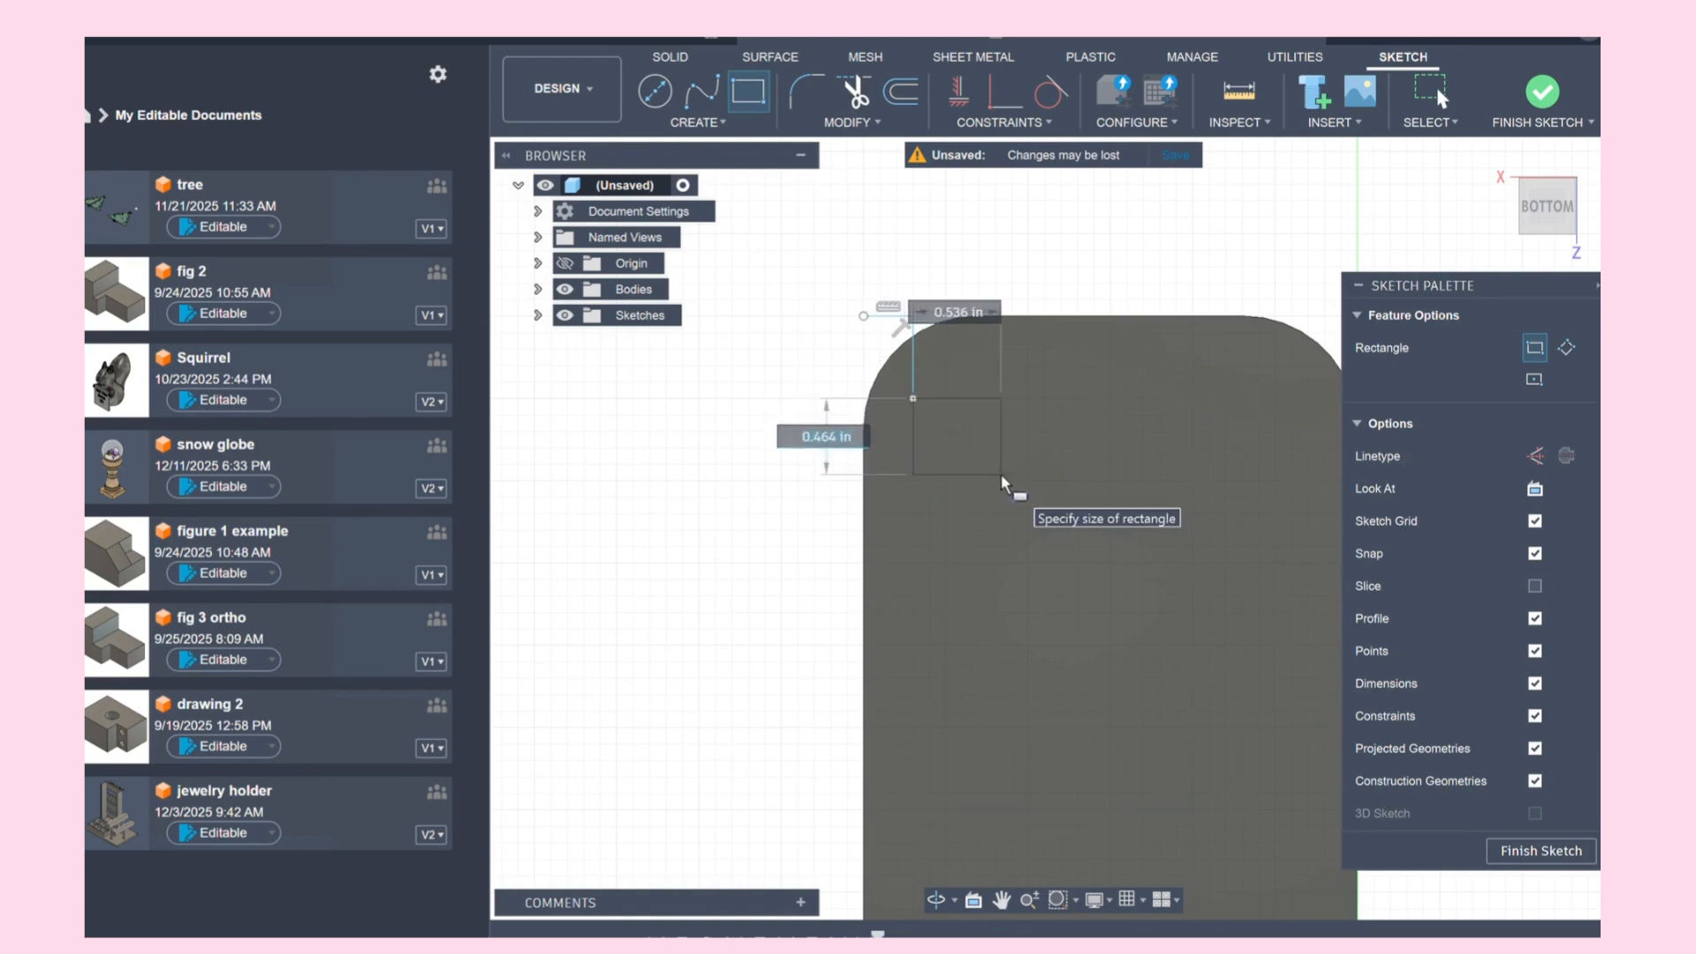
{"action": "type", "text": "1"}
{"action": "type", "text": ".2"}
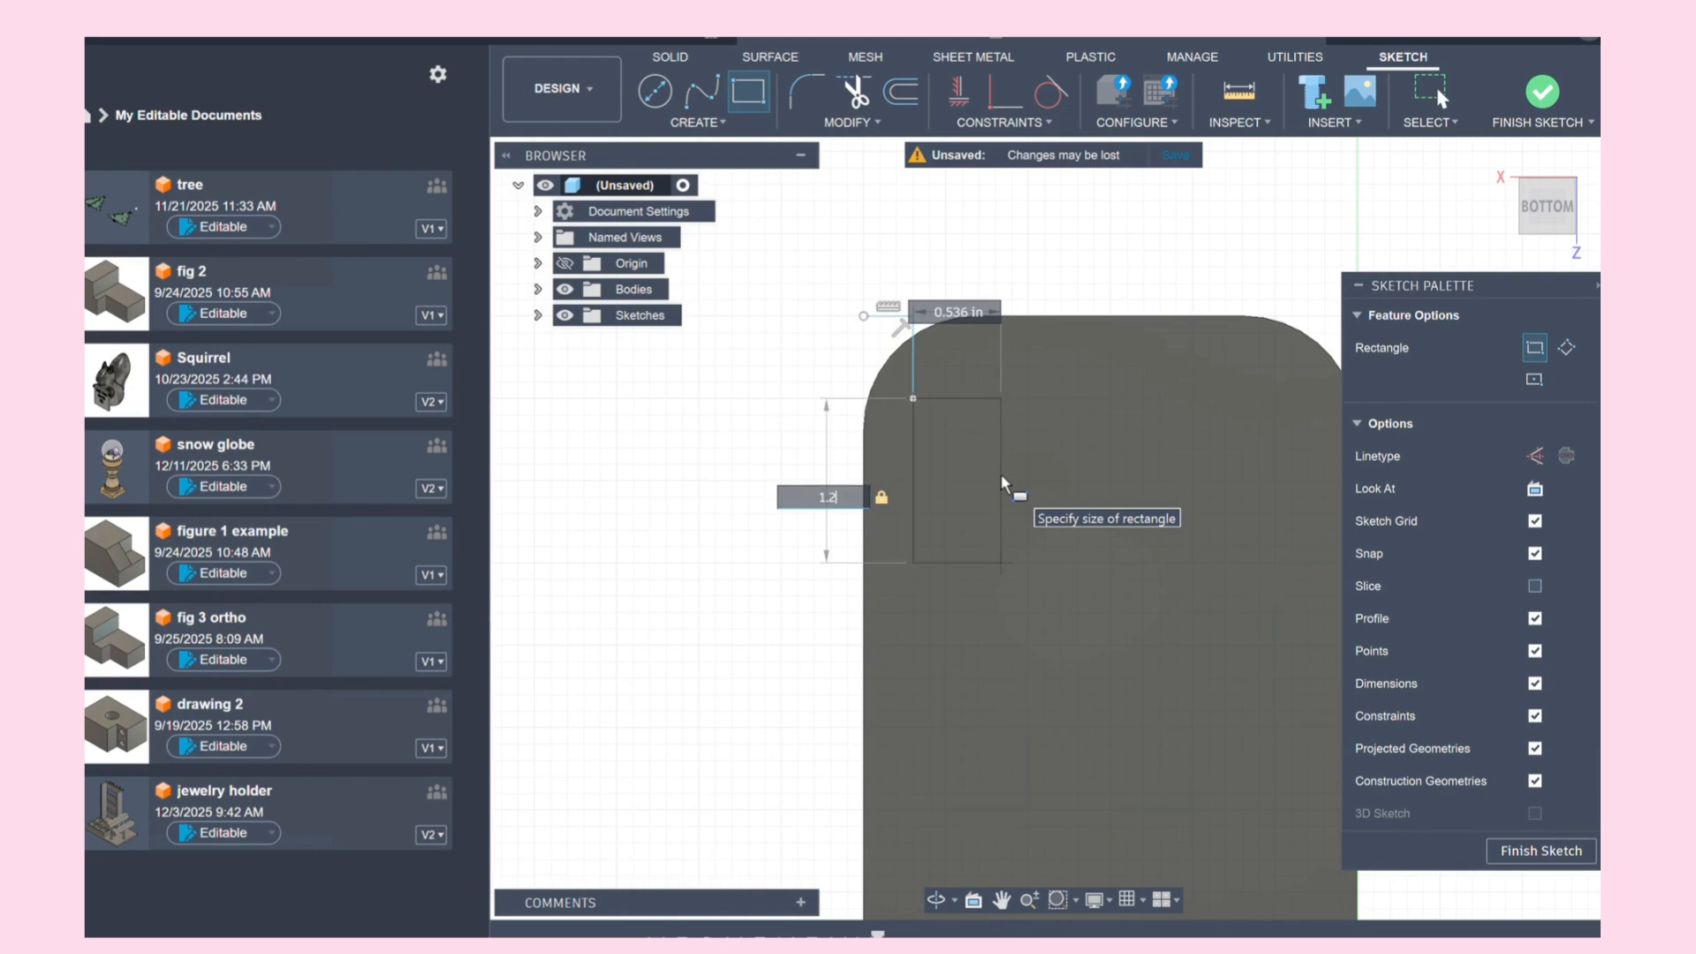
{"action": "key", "text": "Tab"}
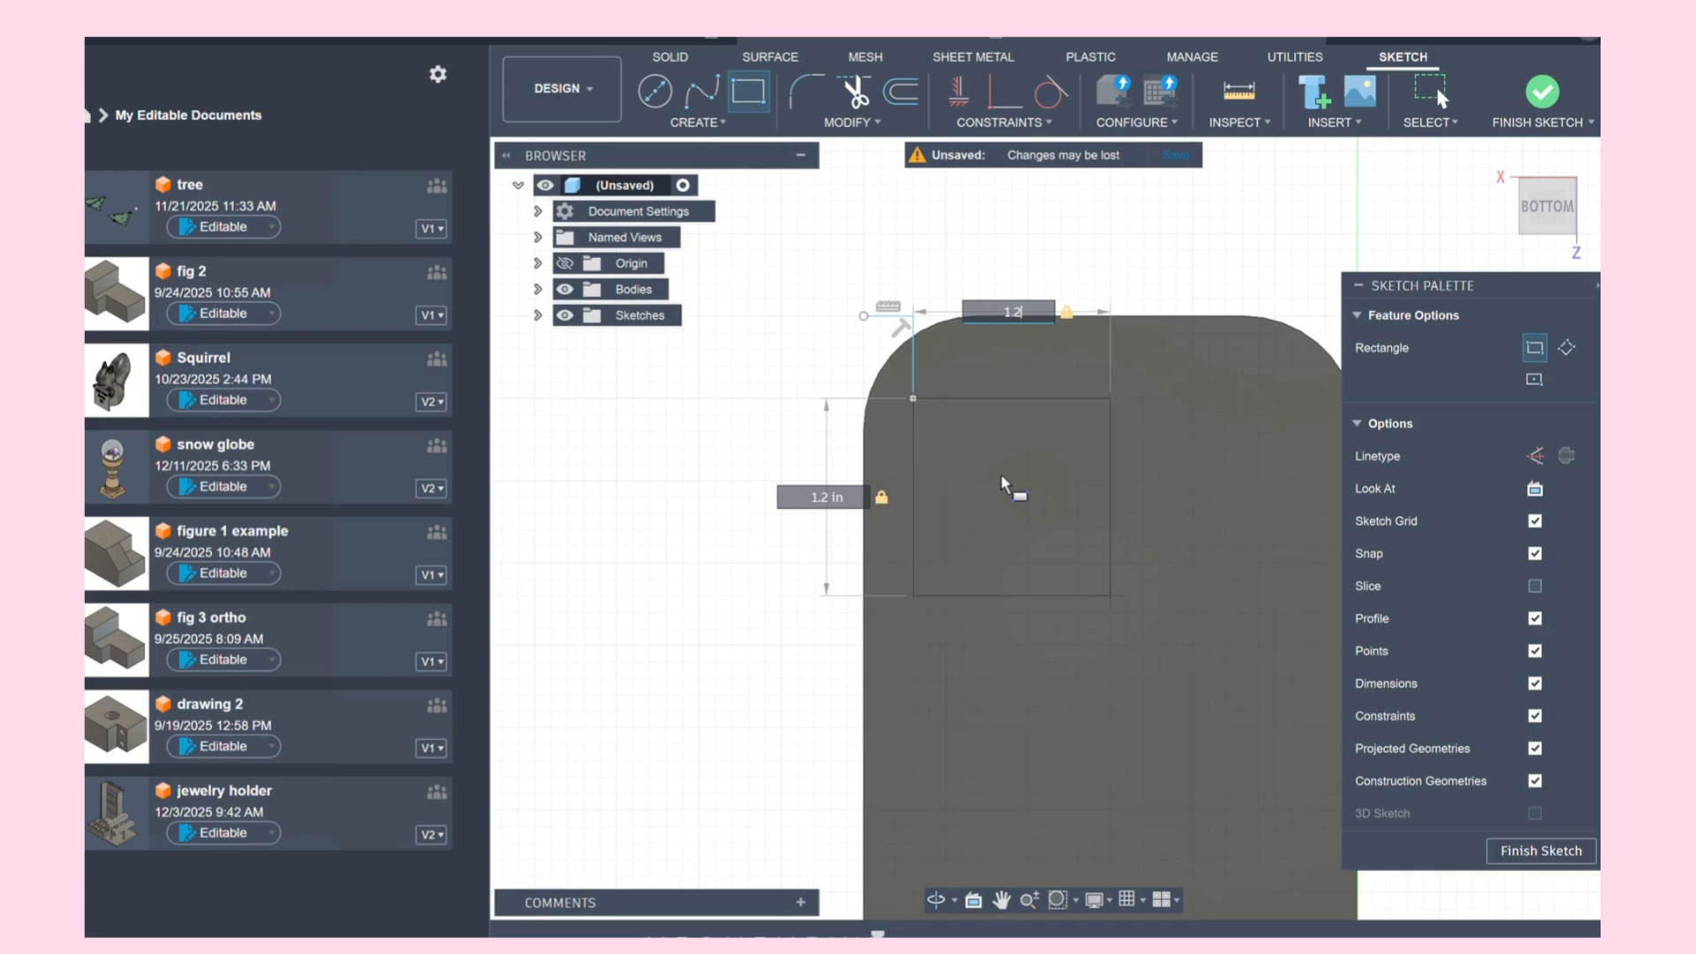
{"action": "key", "text": "Return"}
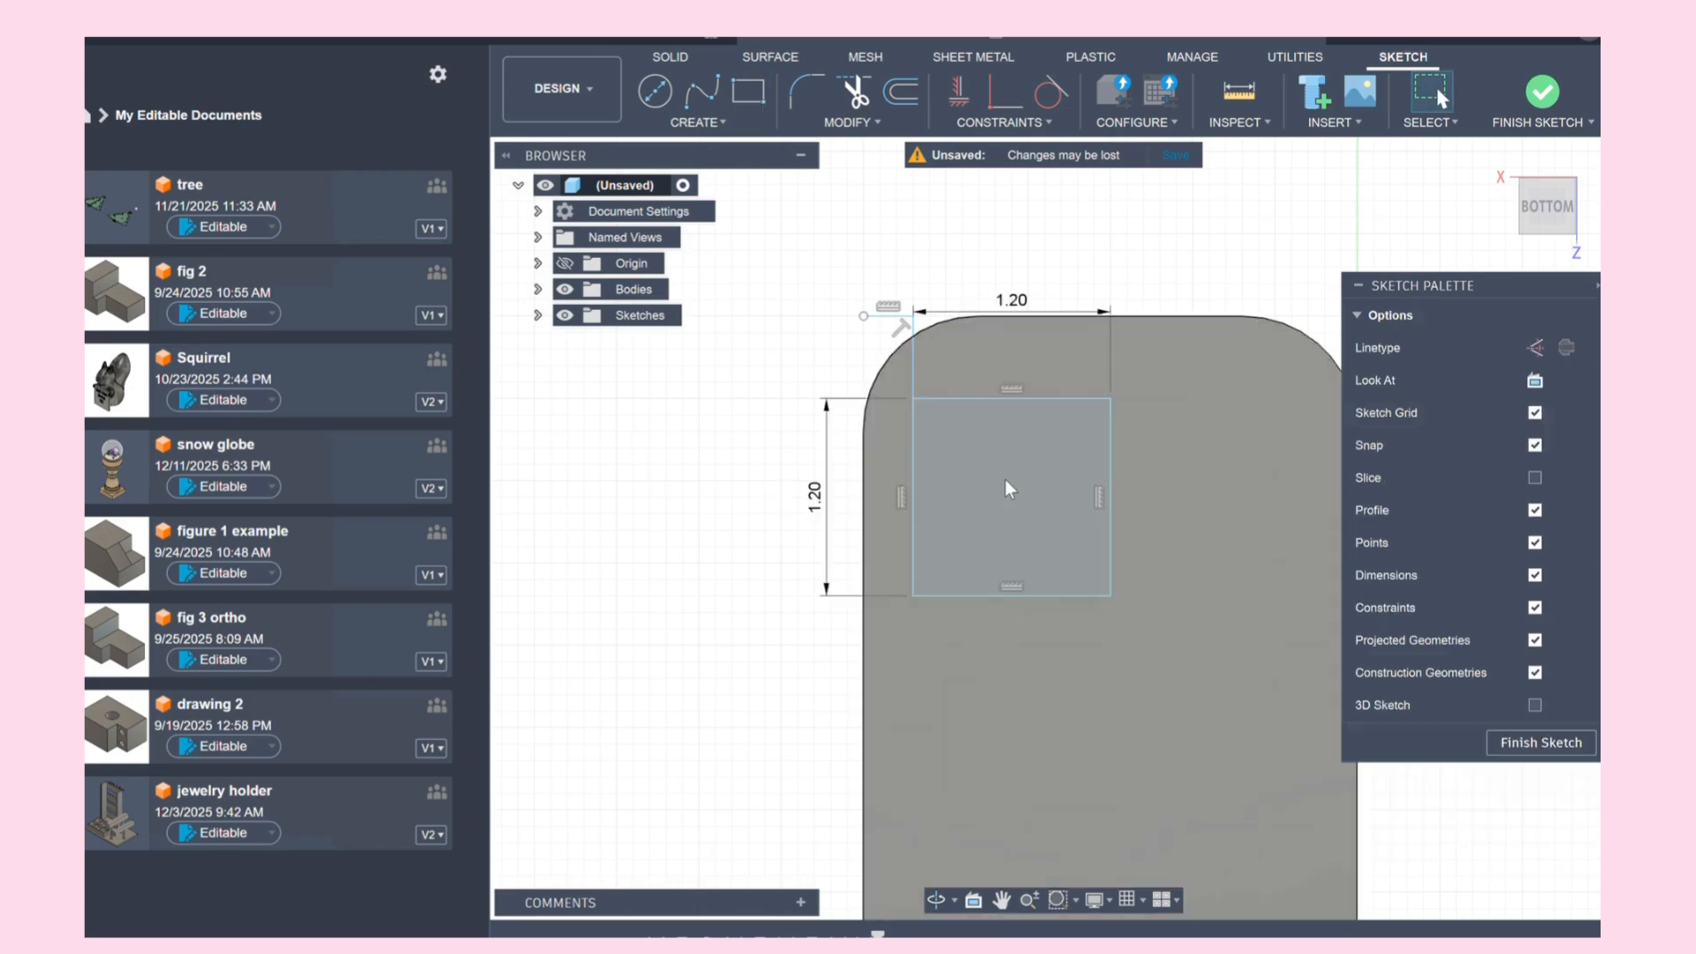
{"action": "left_click", "coordinate": [1533, 746]}
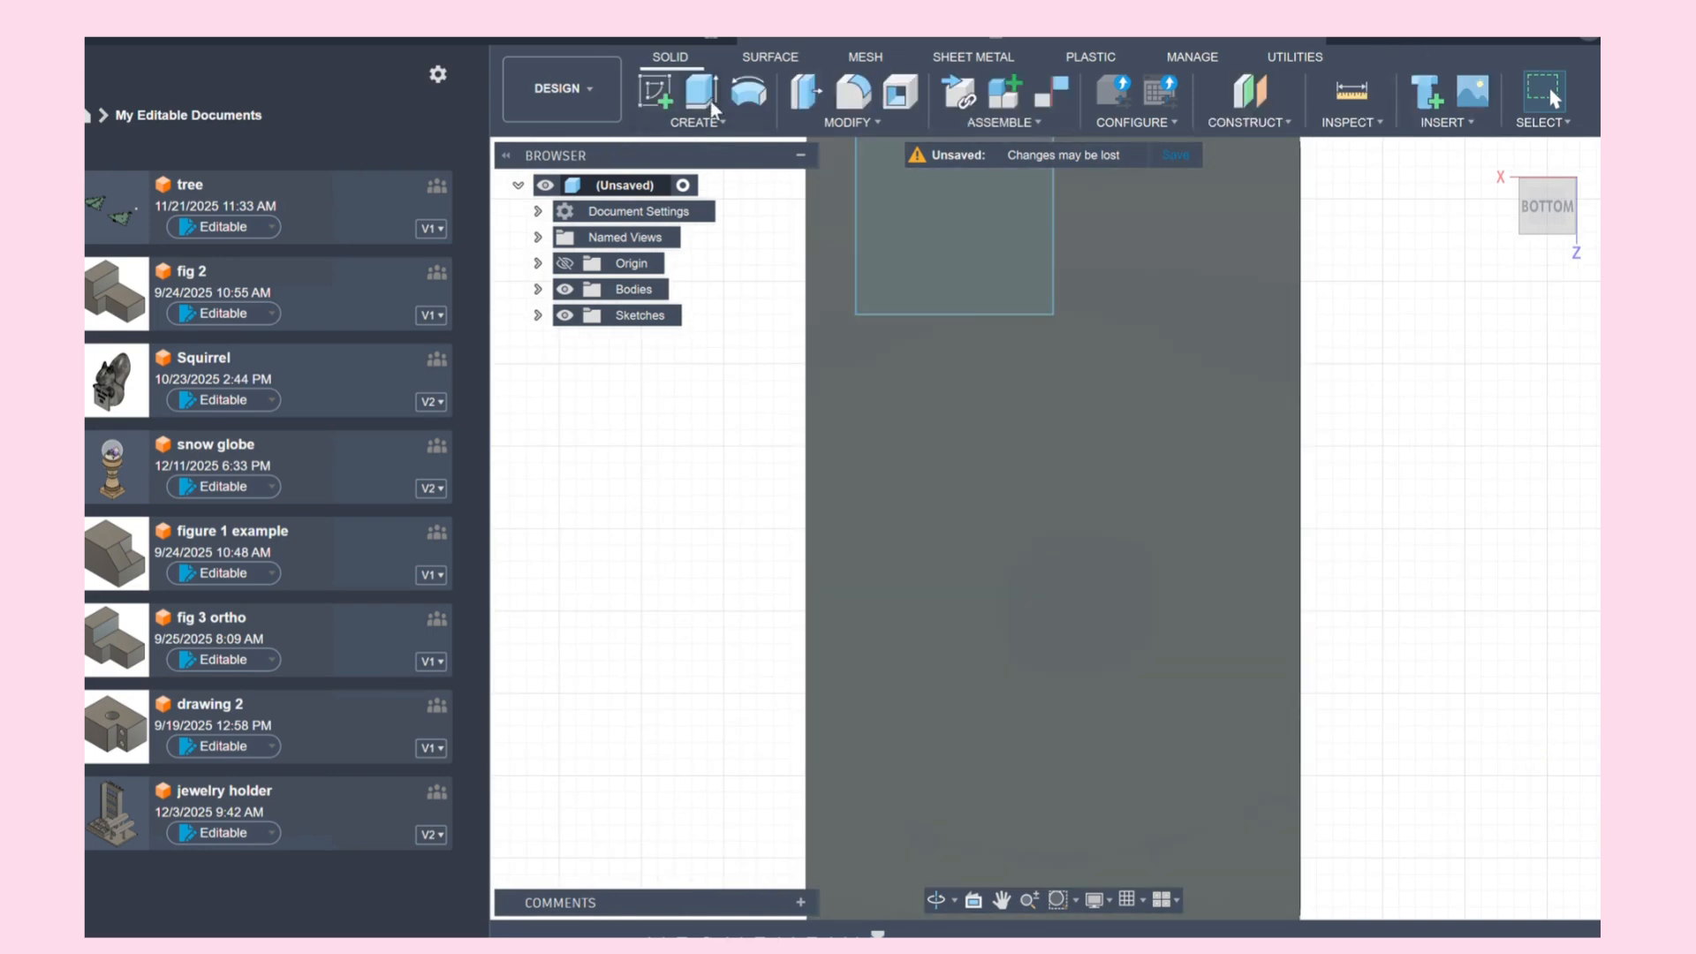
Step: Extrude the square profile -0.30 in to cut a camera-style opening through the tray's floor
{"action": "left_click", "coordinate": [713, 109]}
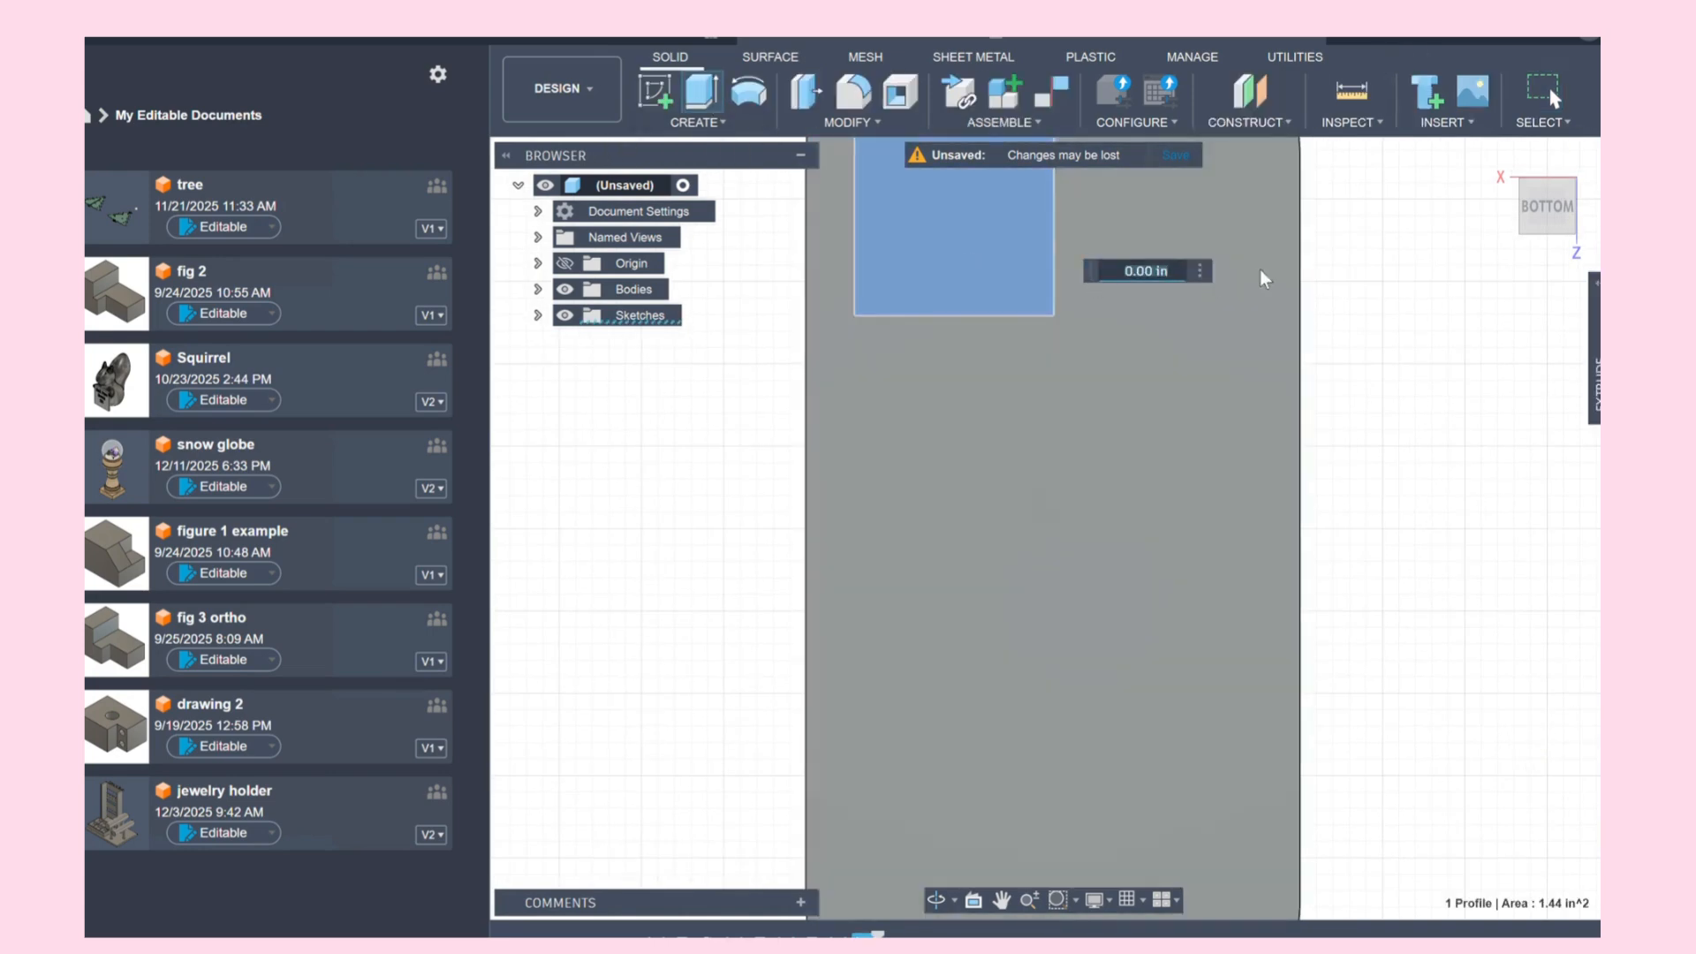
{"action": "left_click", "coordinate": [1568, 232]}
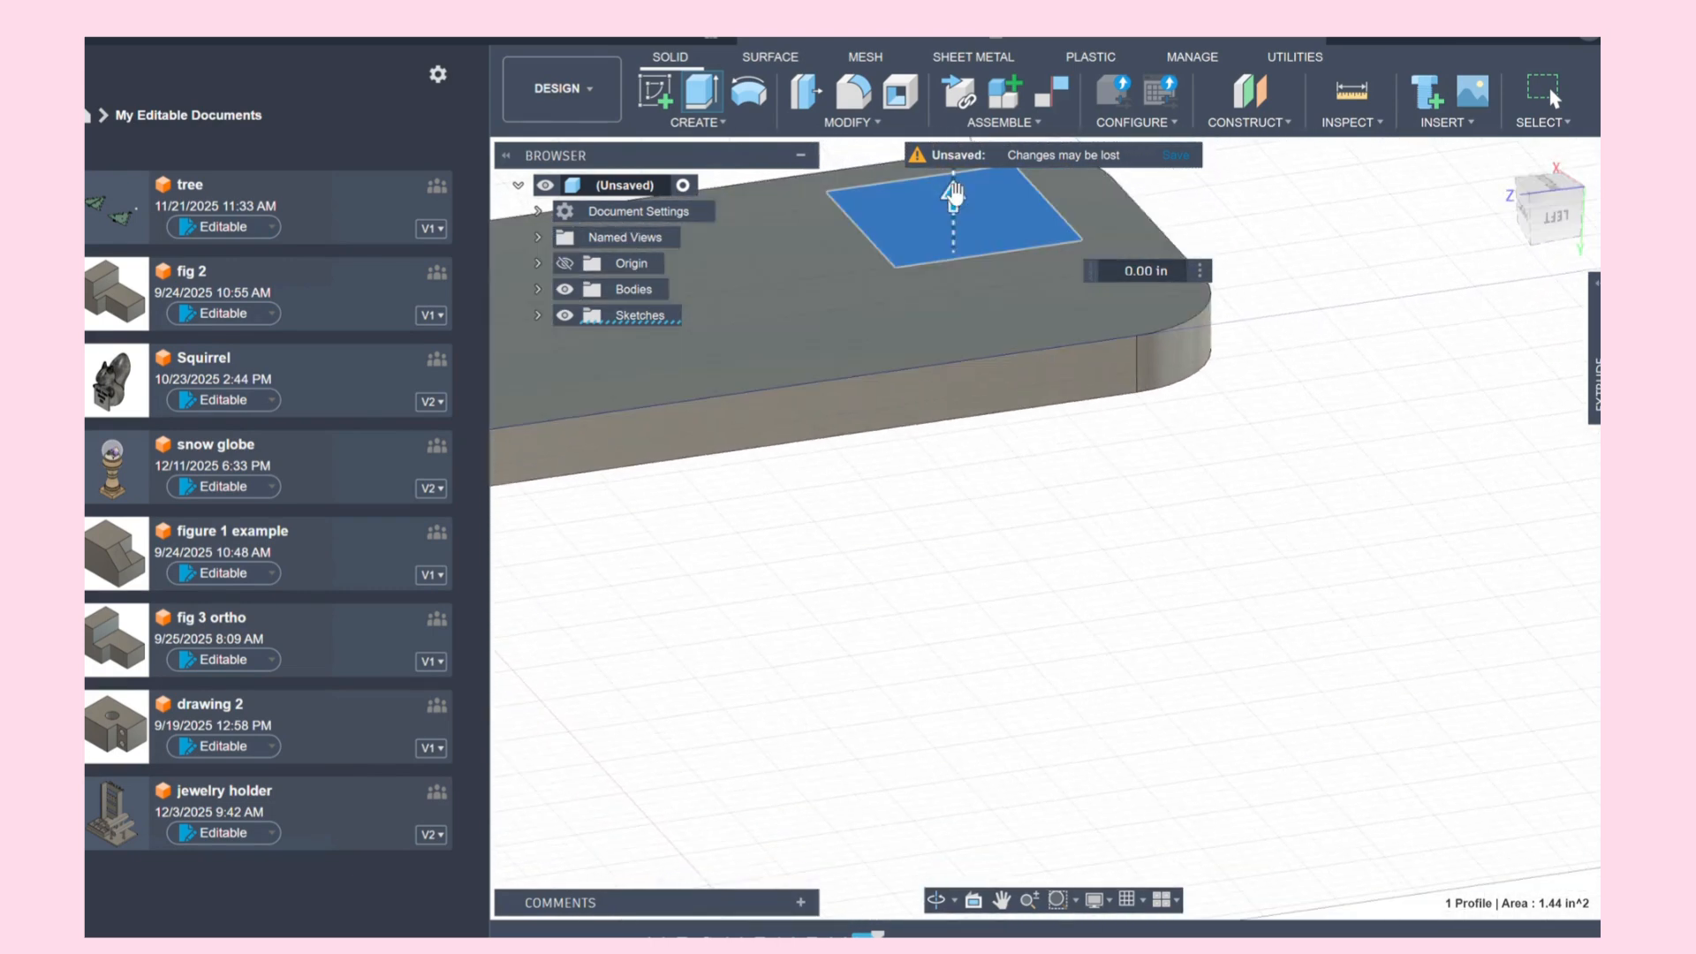
{"action": "left_click_drag", "start_coordinate": [954, 194], "coordinate": [954, 364]}
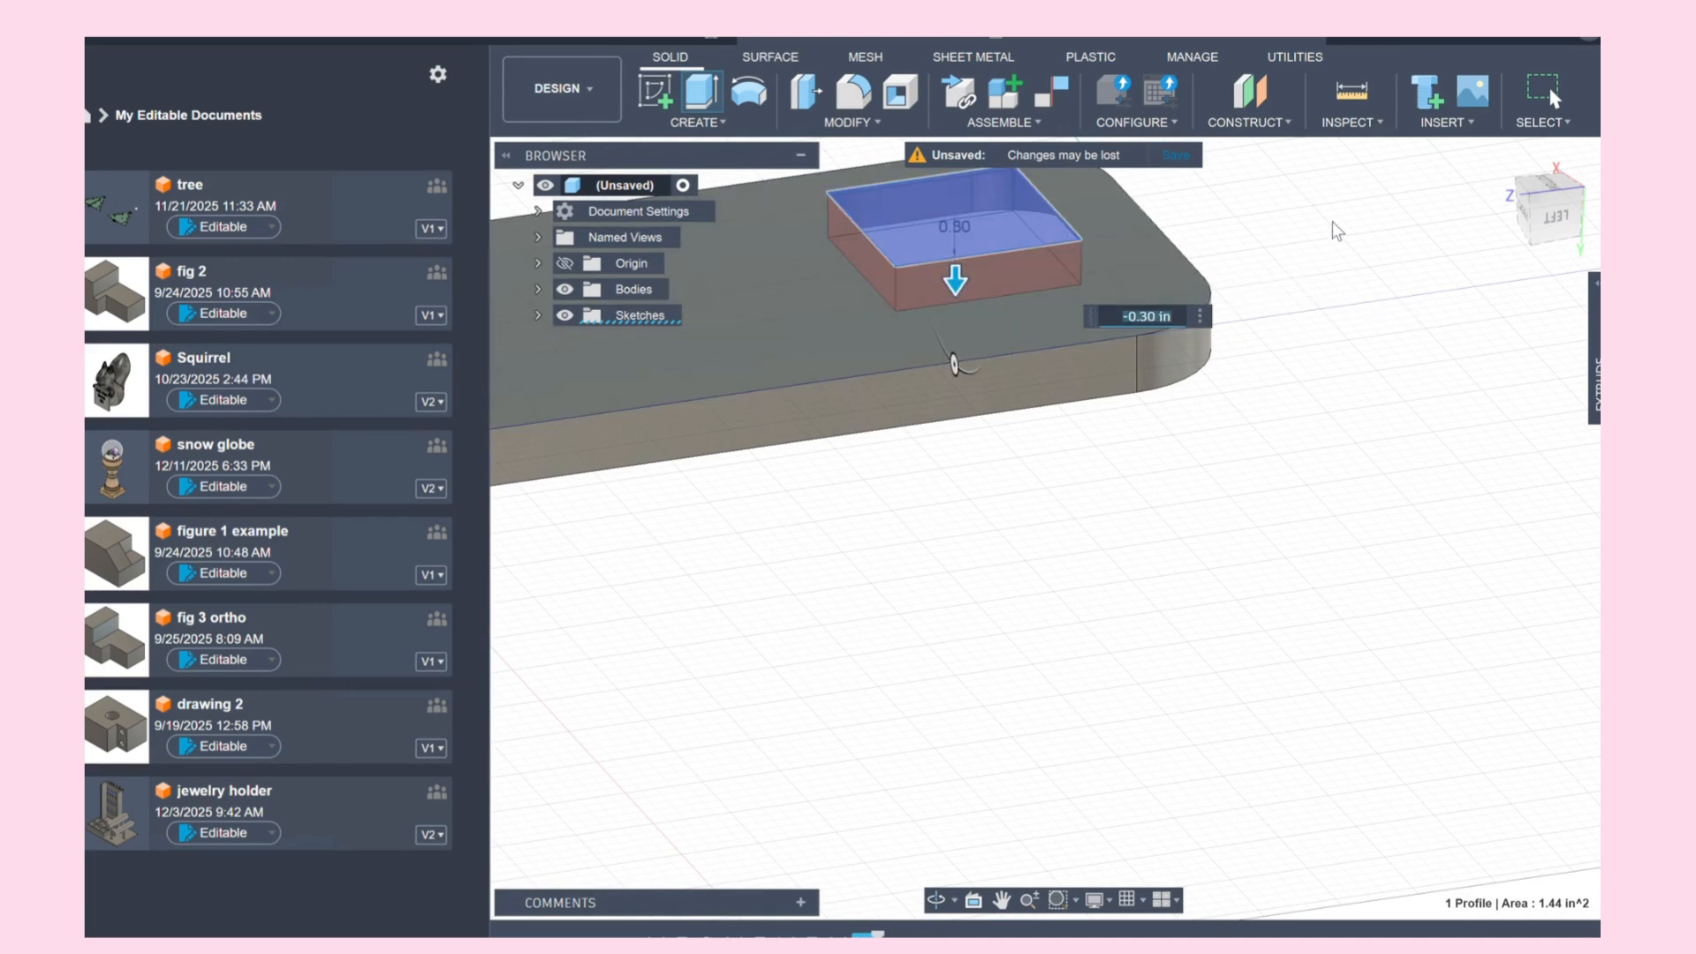
{"action": "key", "text": "Return"}
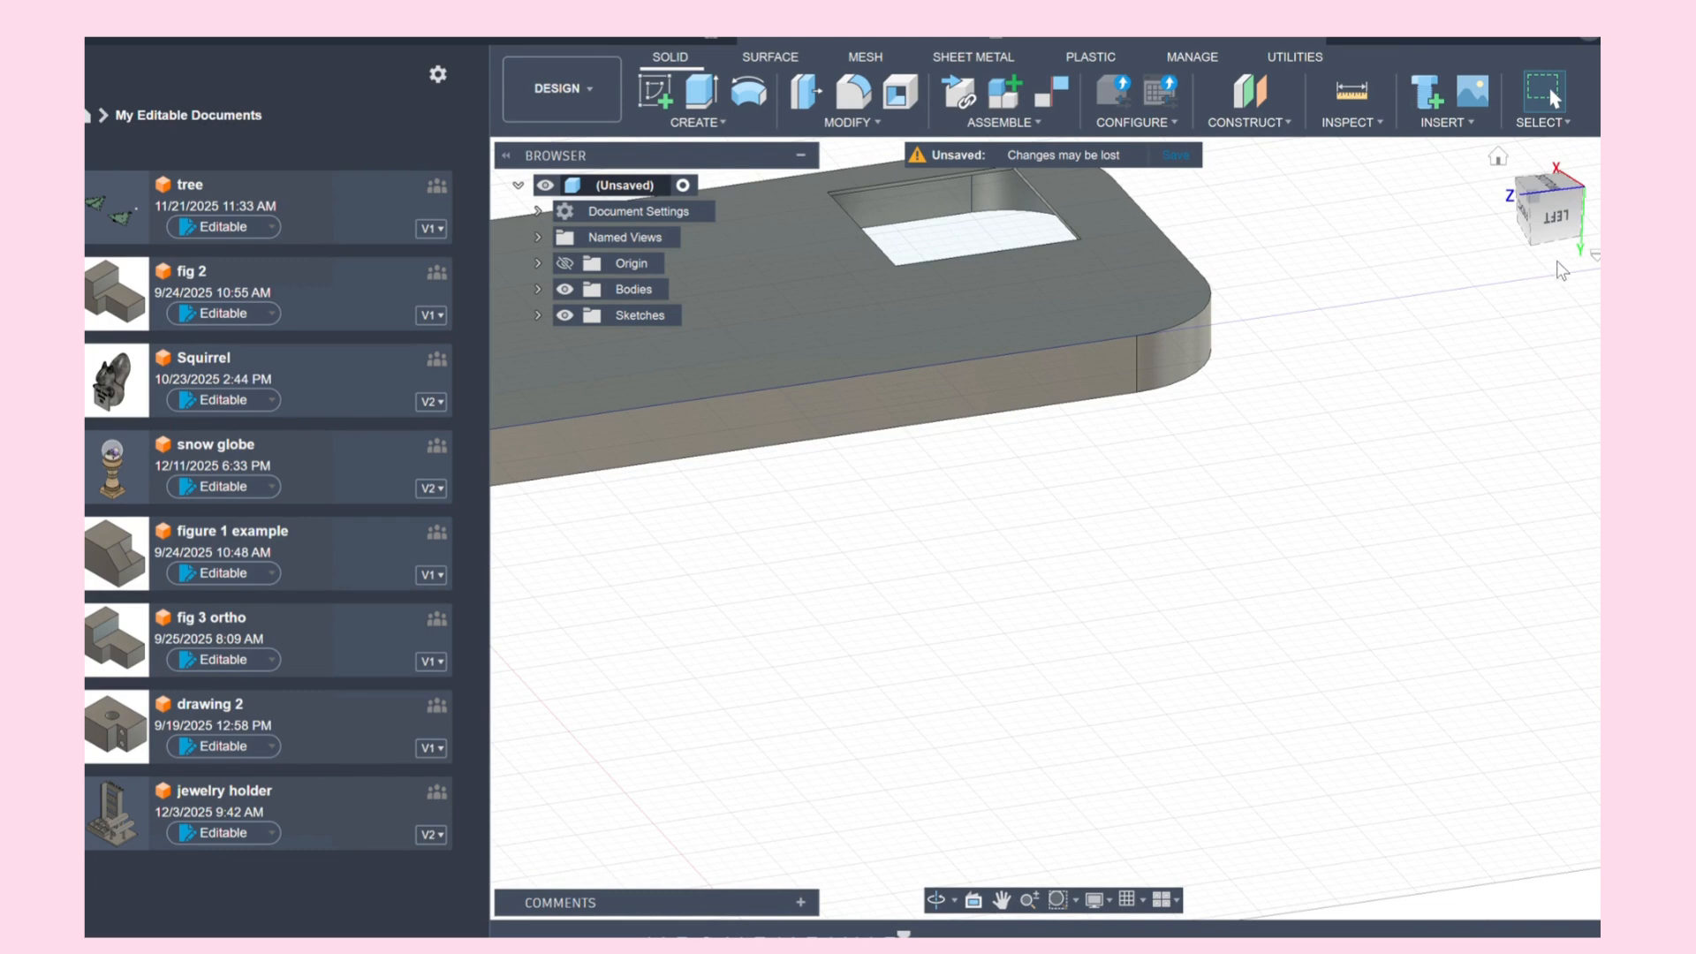
Step: Fillet one inner corner edge of the square camera opening with a 0.10 in radius
{"action": "left_click_drag", "start_coordinate": [1545, 211], "coordinate": [1600, 282]}
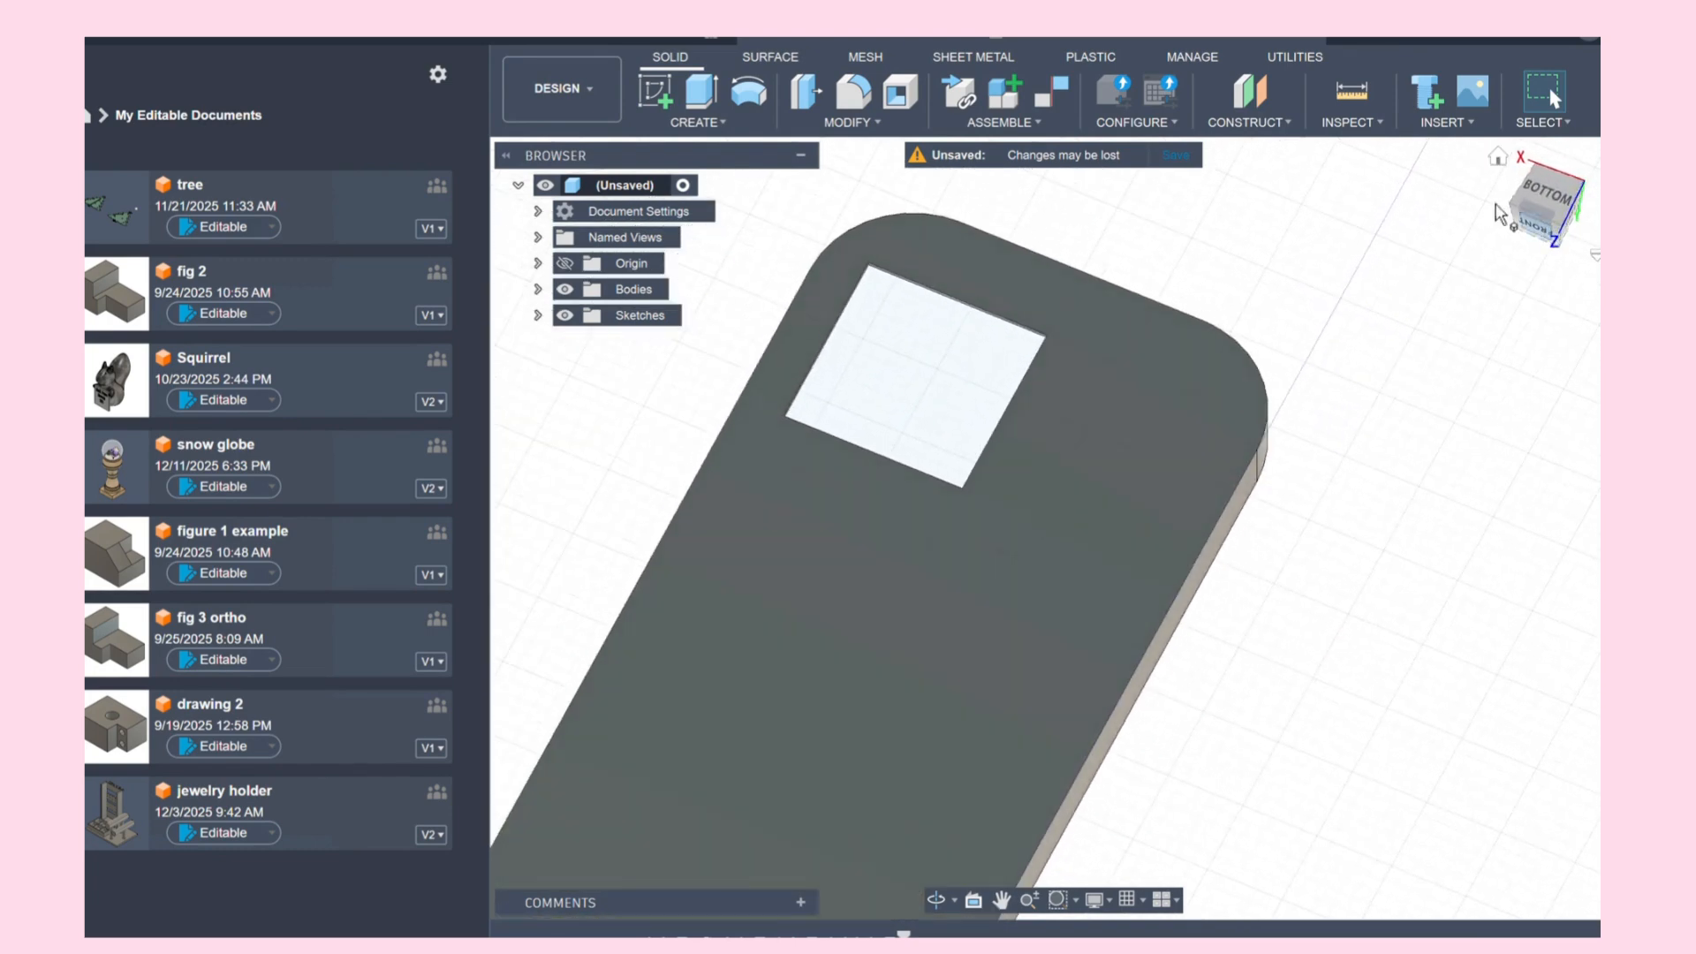
{"action": "left_click", "coordinate": [854, 92]}
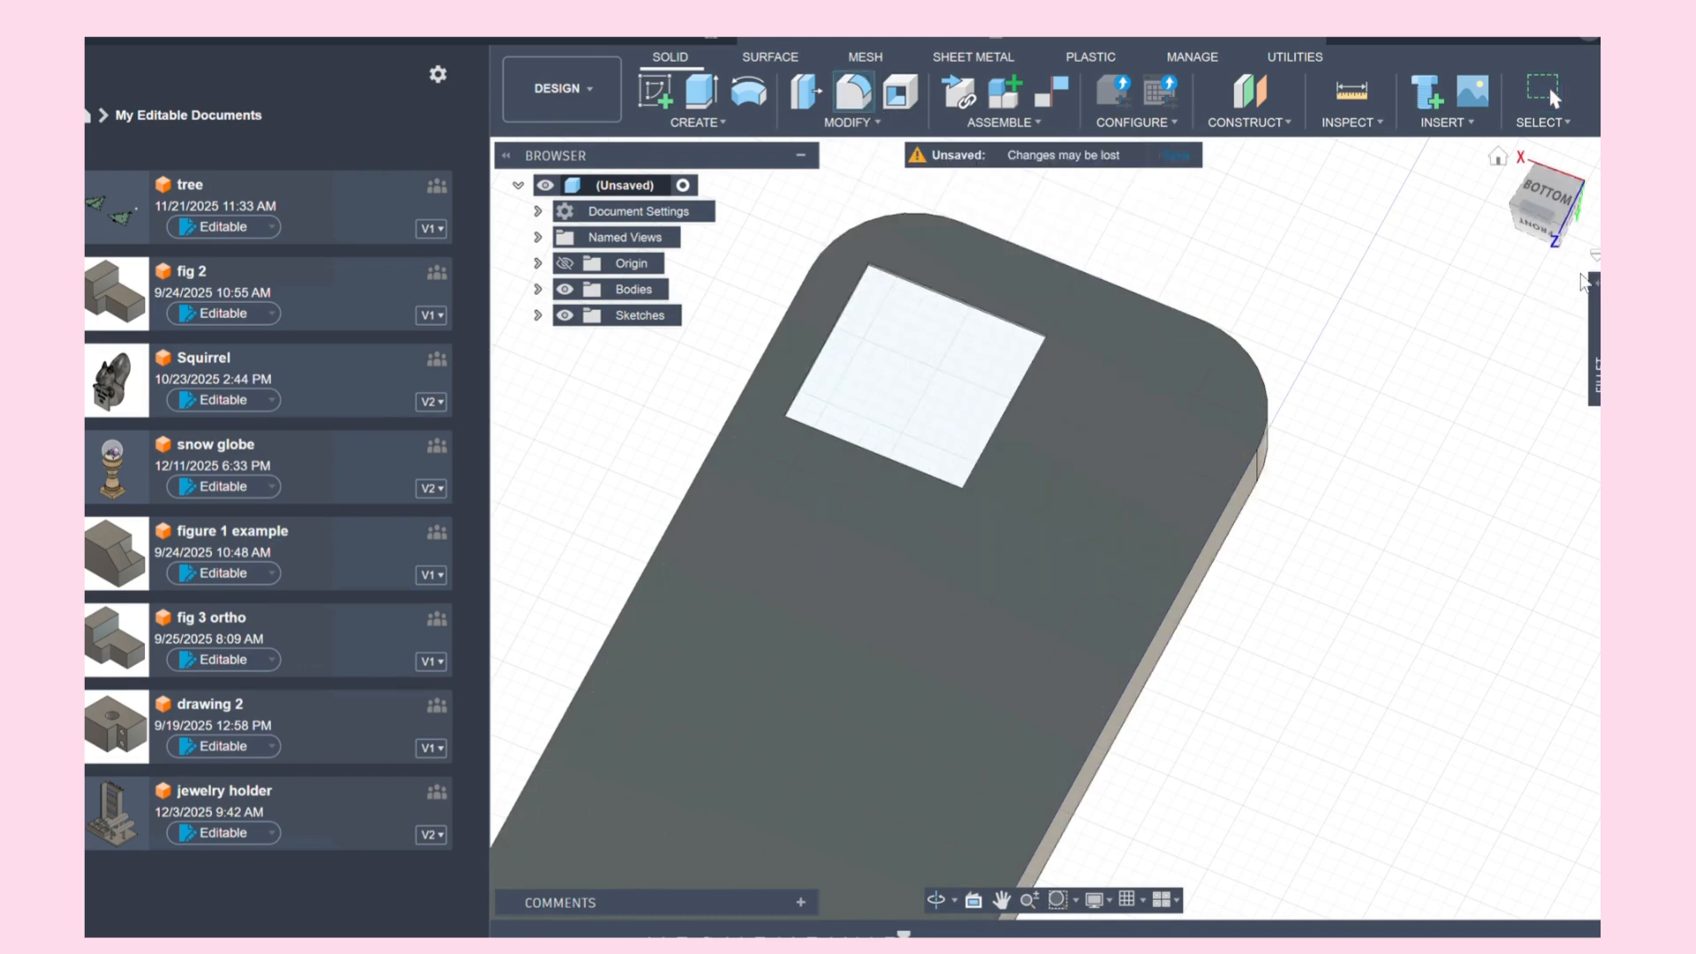
{"action": "left_click_drag", "start_coordinate": [1537, 215], "coordinate": [1513, 184]}
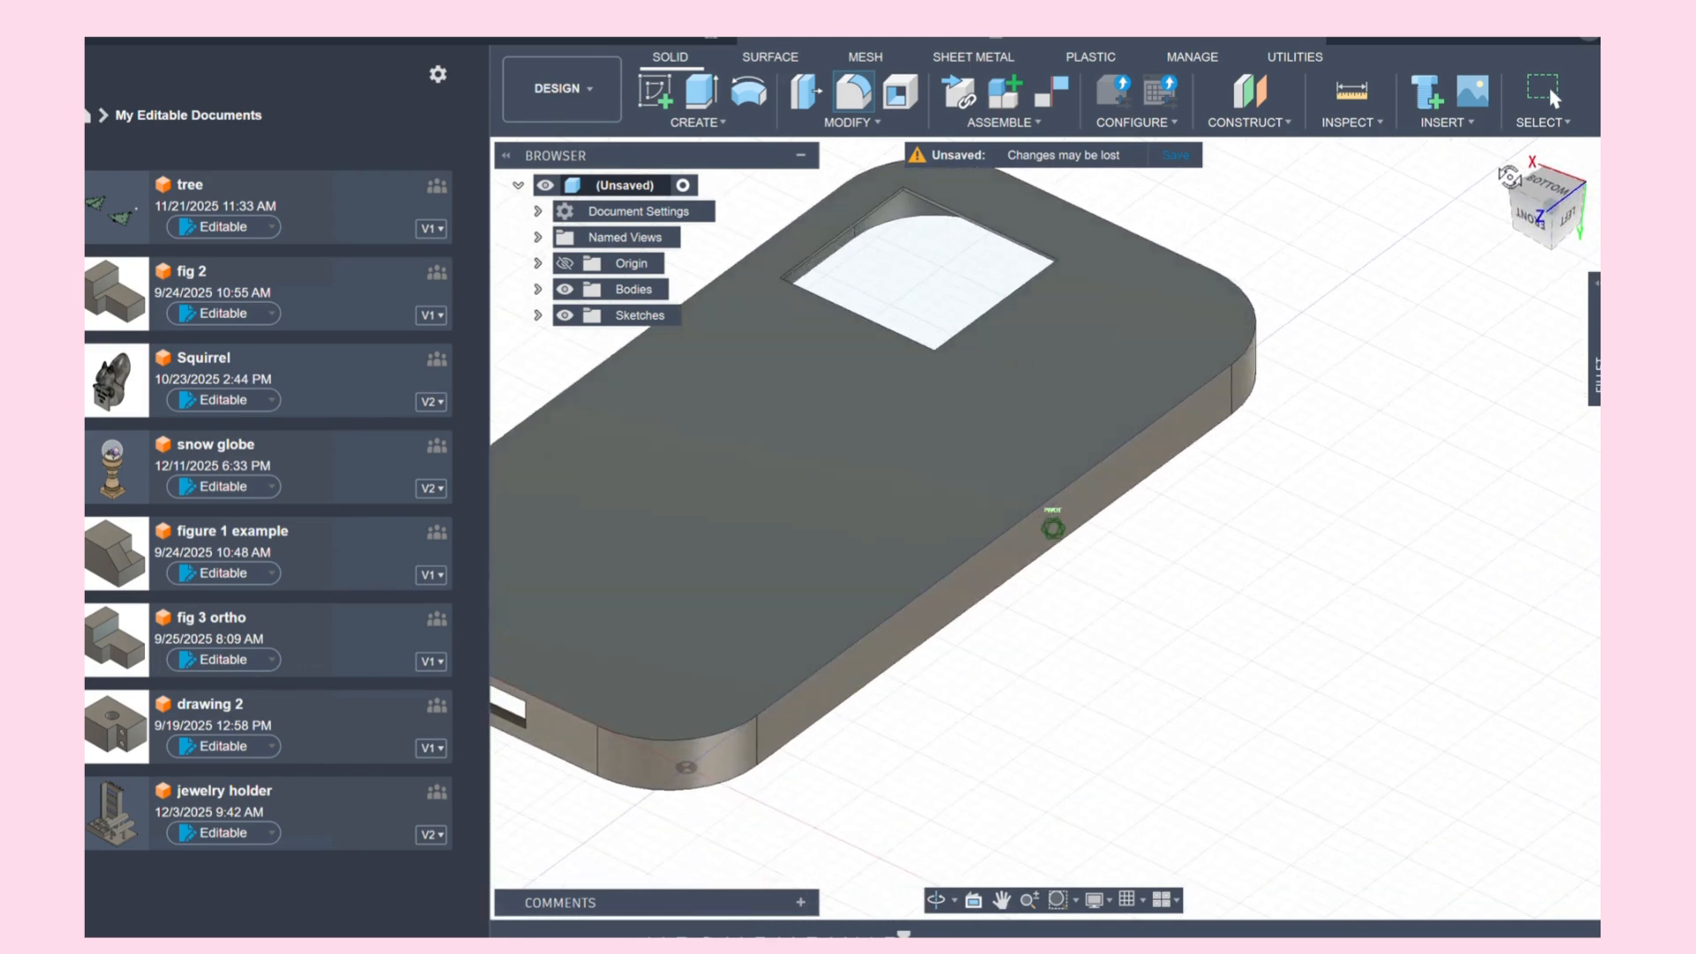
{"action": "scroll", "coordinate": [910, 199], "scroll_direction": "up", "scroll_amount": 8}
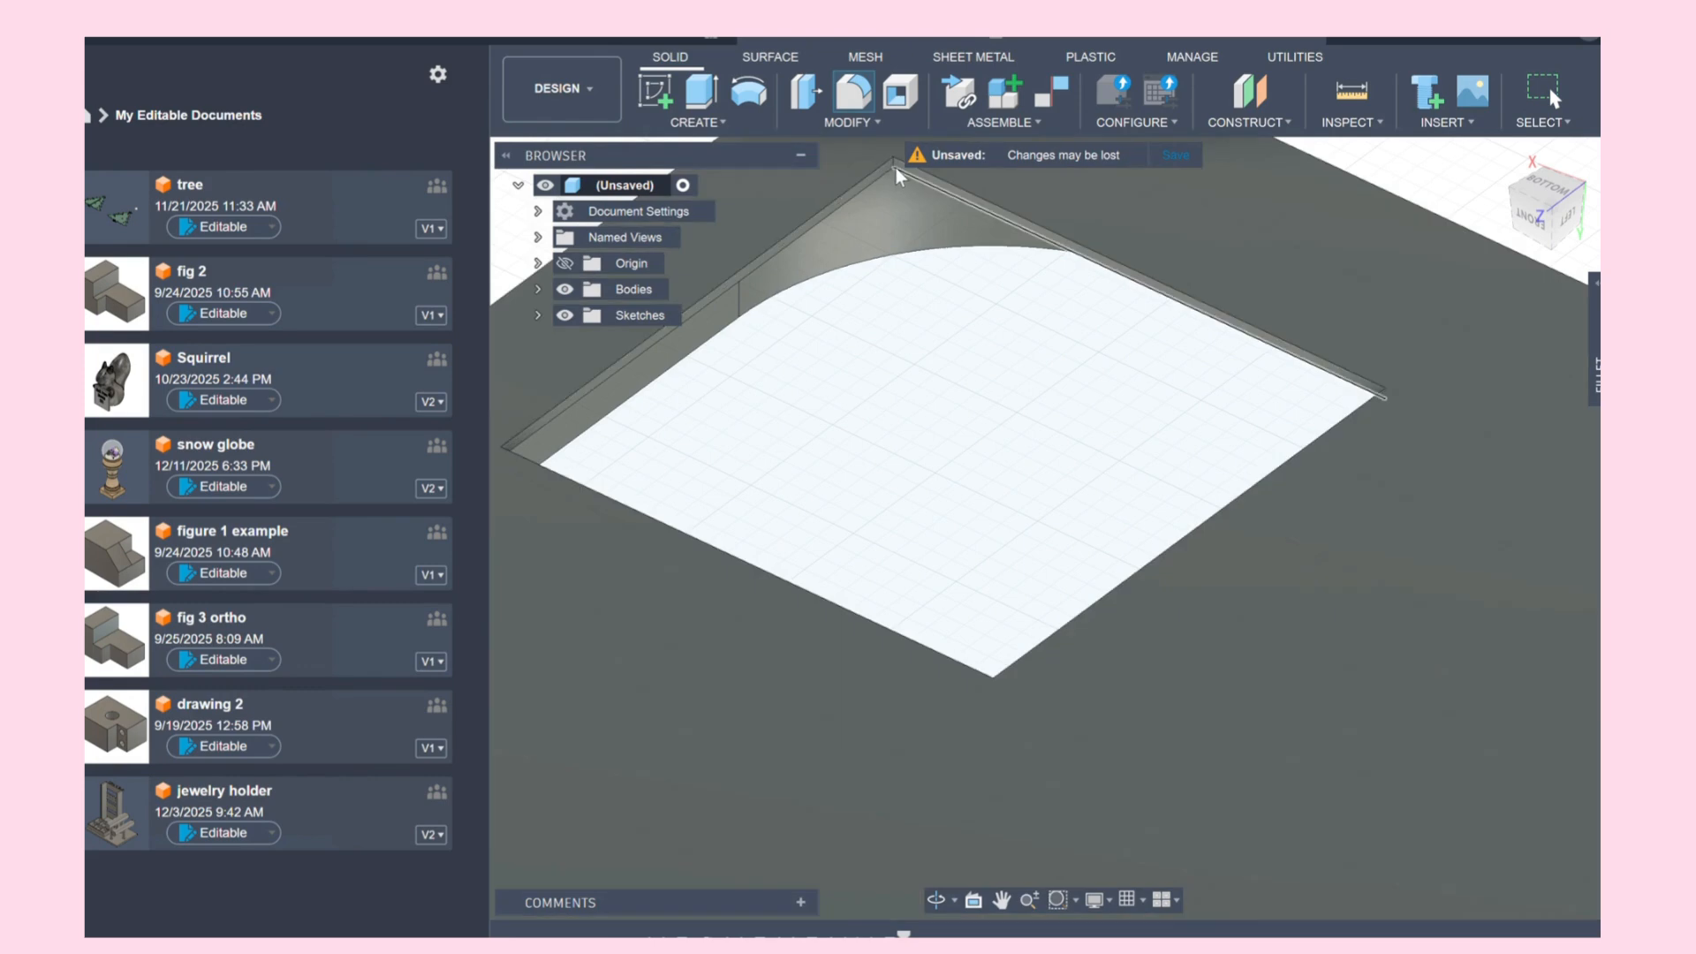
{"action": "scroll", "coordinate": [897, 173], "scroll_direction": "up", "scroll_amount": 6}
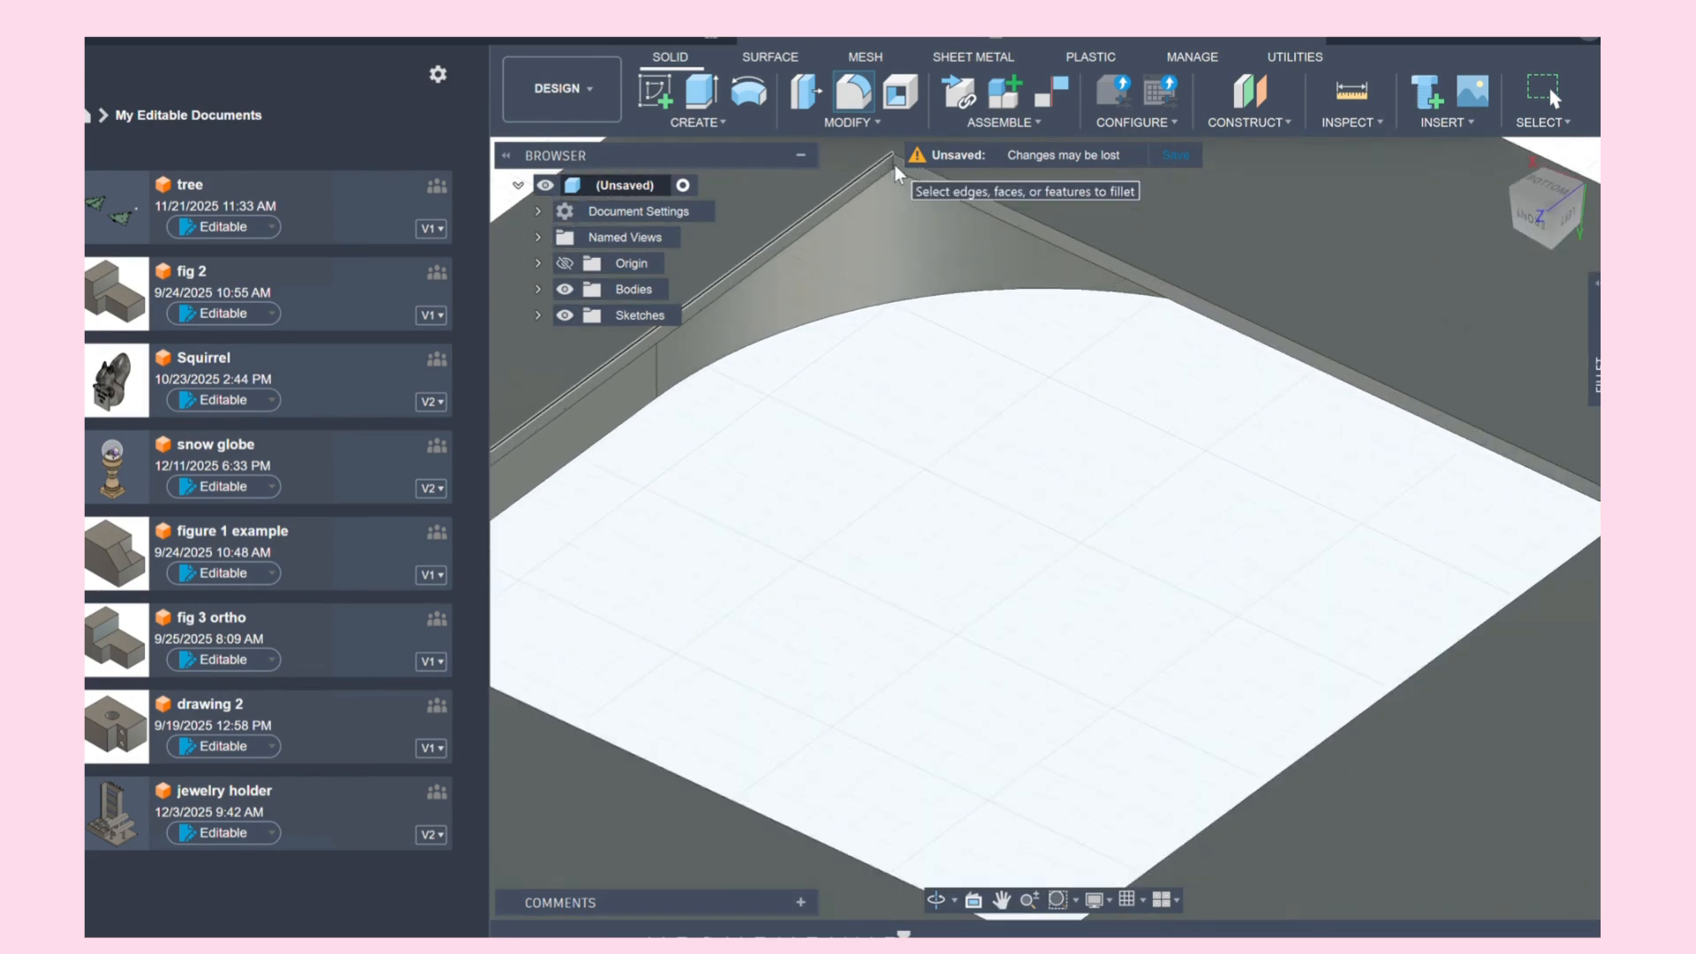
{"action": "left_click", "coordinate": [892, 174]}
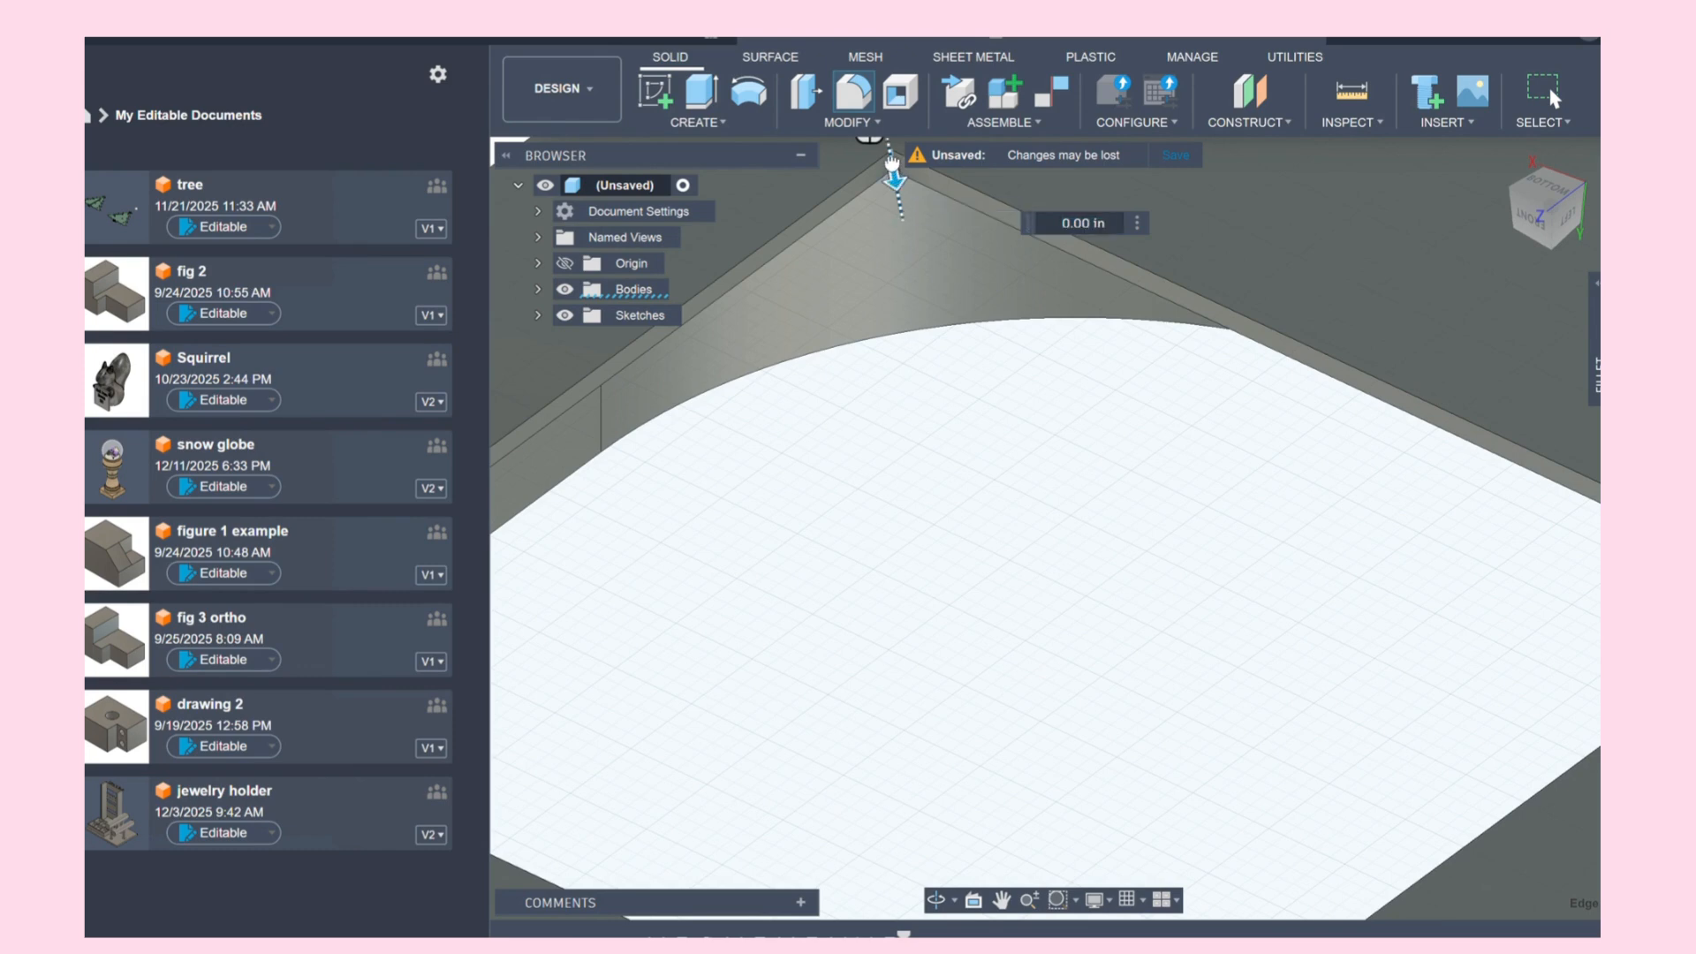
{"action": "left_click_drag", "start_coordinate": [895, 176], "coordinate": [899, 205]}
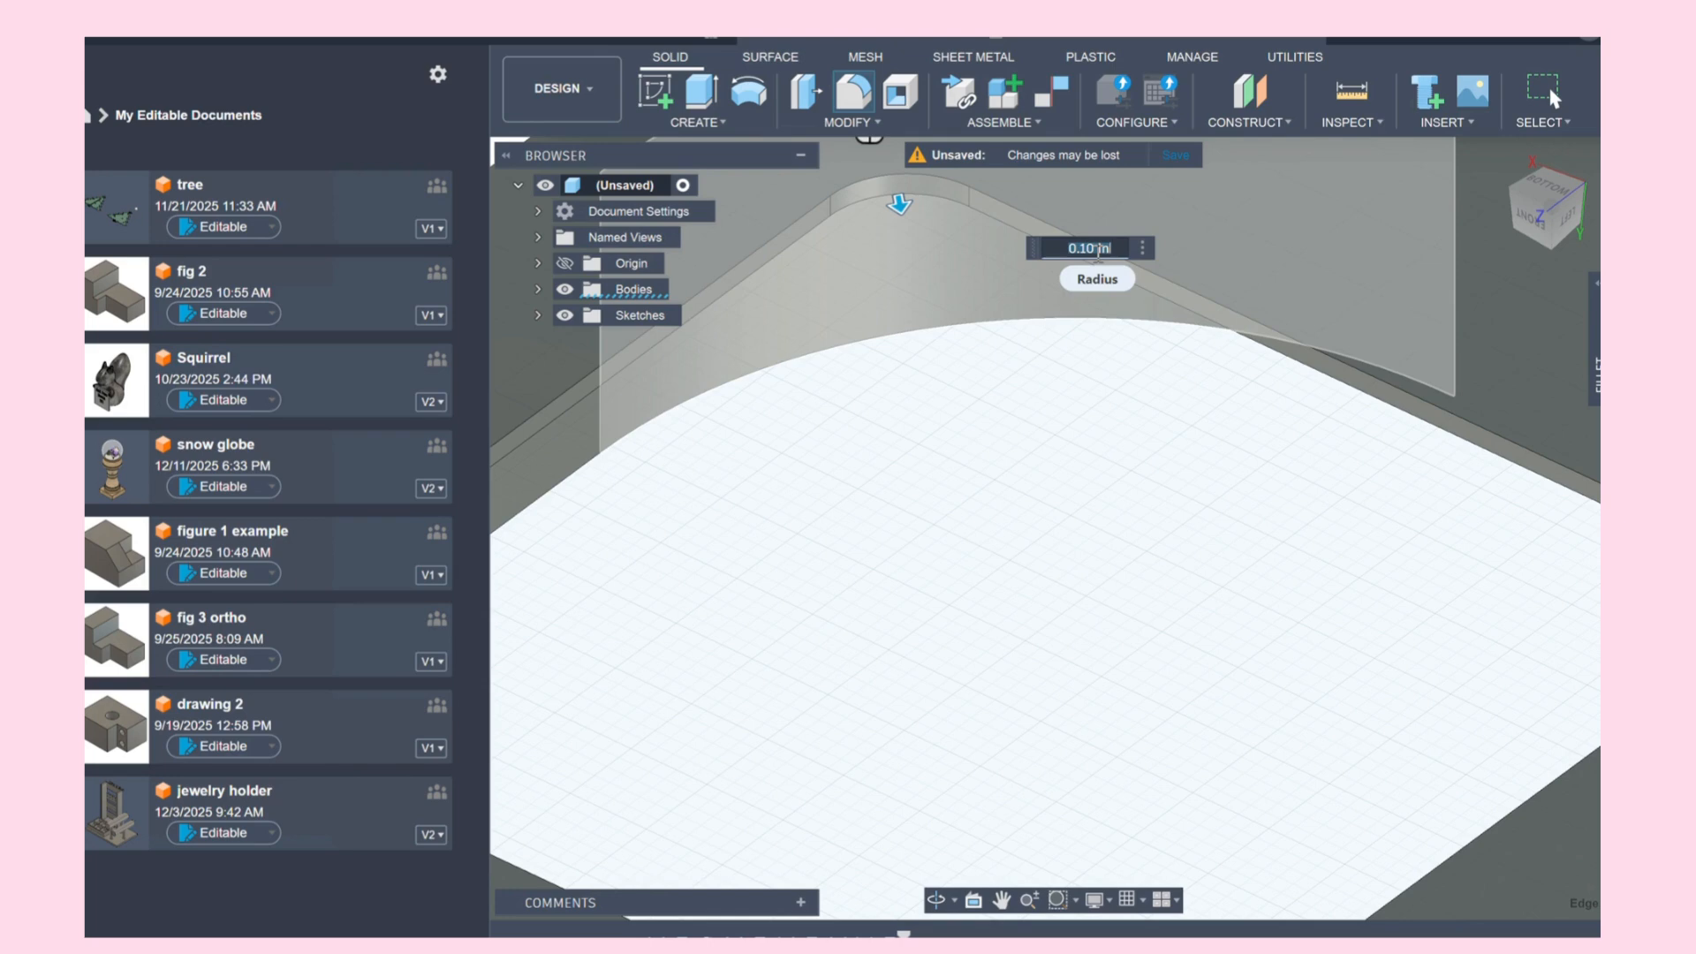
{"action": "key", "text": "Return"}
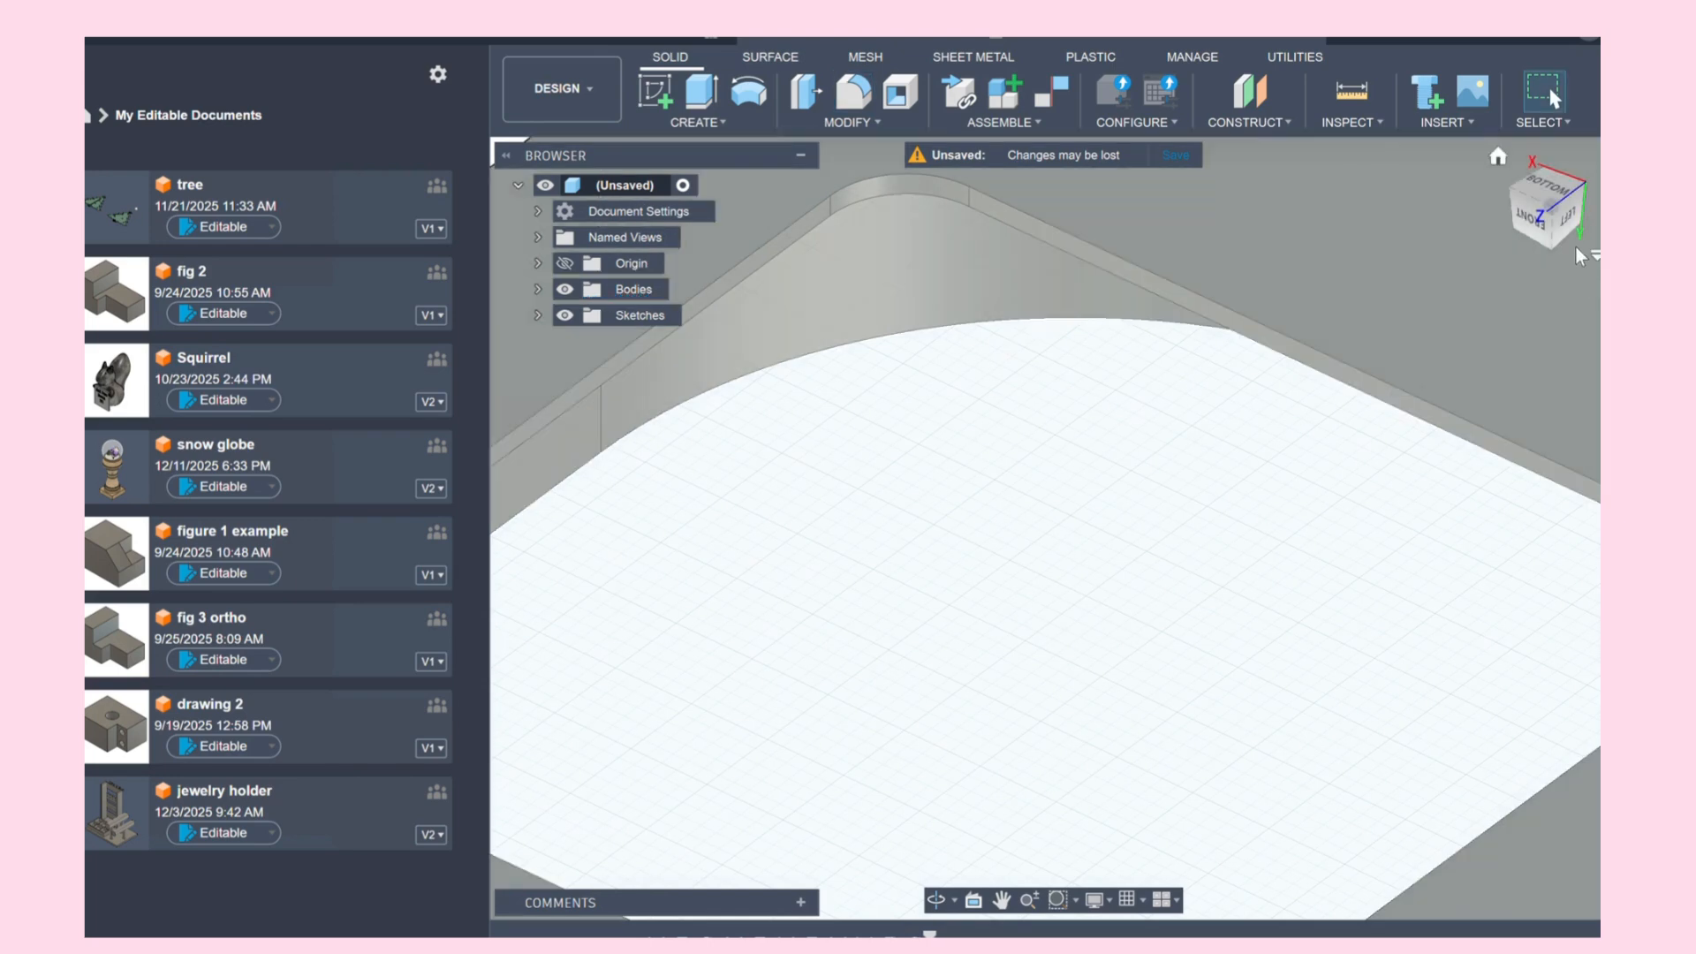
Step: Fillet the other three corner edges of the camera opening together with a 0.1 in radius
{"action": "middle_click_drag", "start_coordinate": [1053, 528], "coordinate": [1053, 530], "text": "shift"}
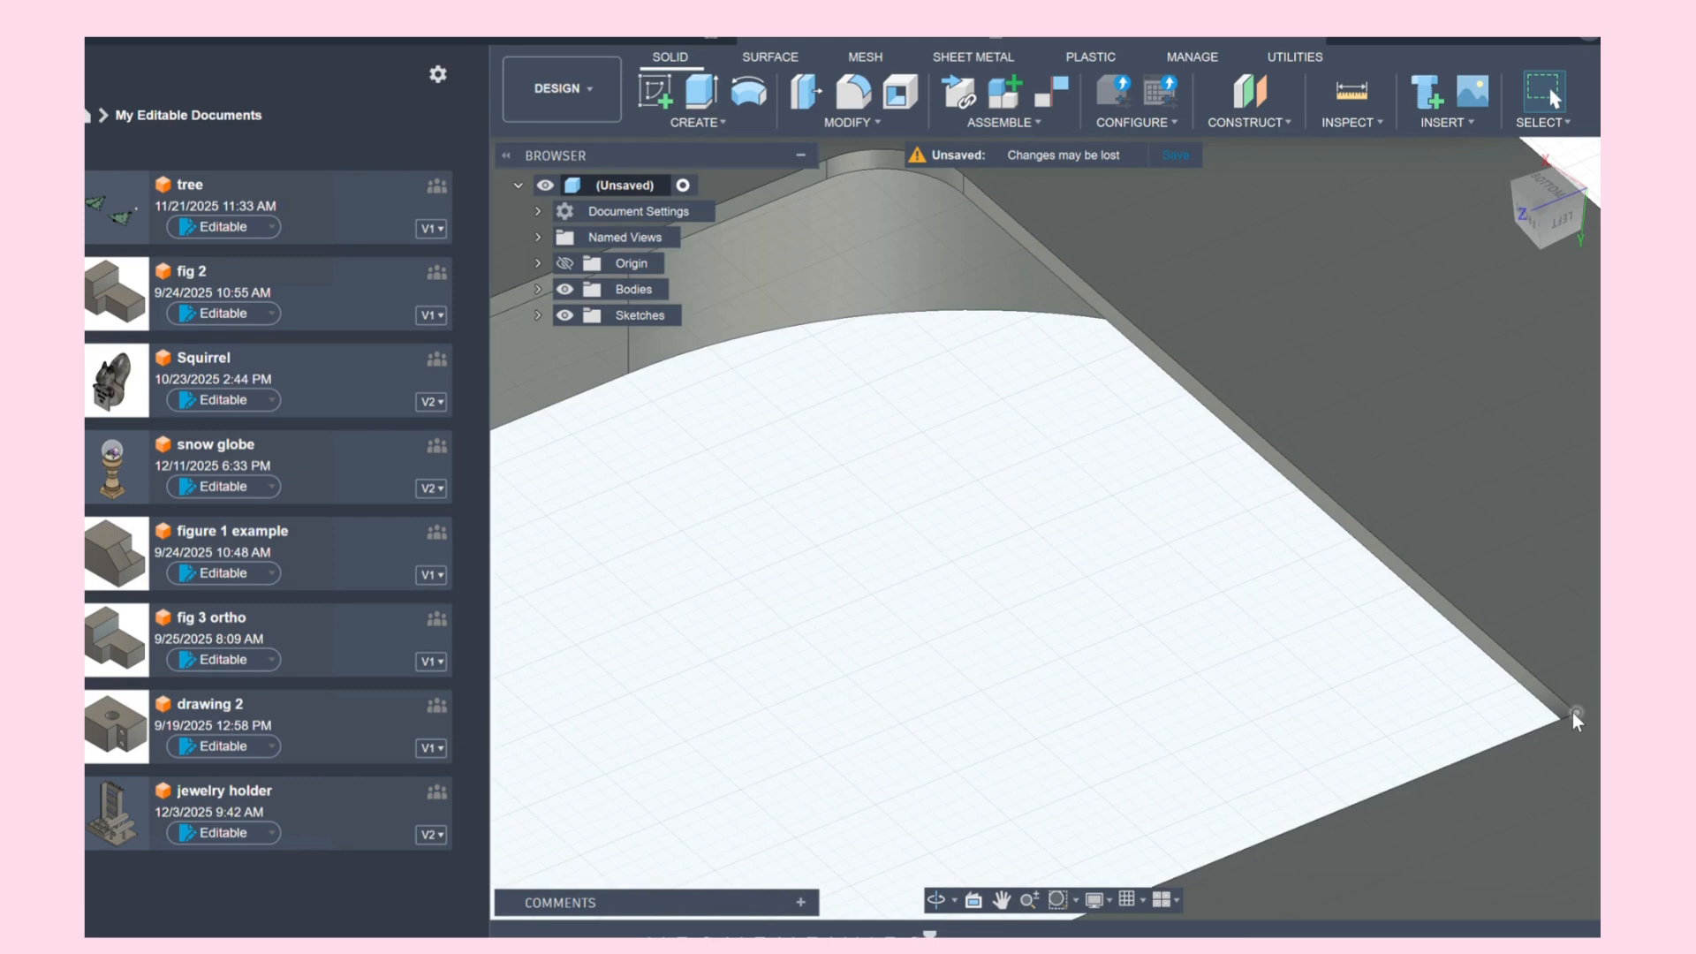
{"action": "middle_click_drag", "start_coordinate": [1053, 527], "coordinate": [1459, 258], "text": "shift"}
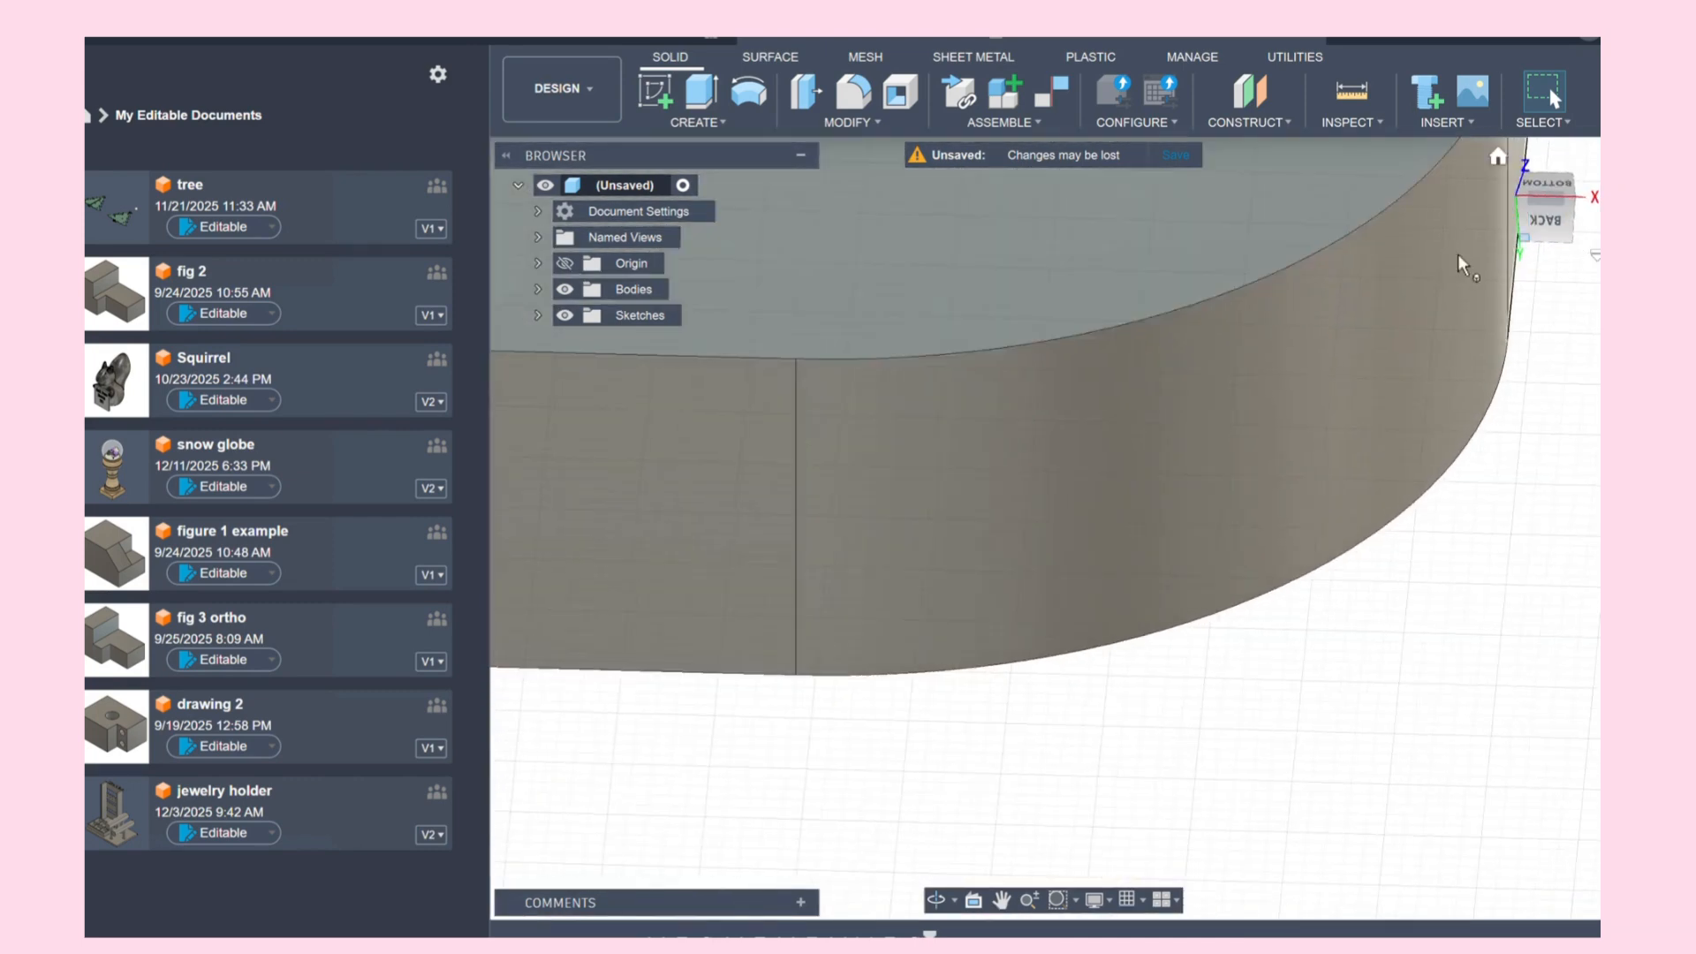
{"action": "scroll", "coordinate": [1379, 275], "scroll_direction": "down", "scroll_amount": 5}
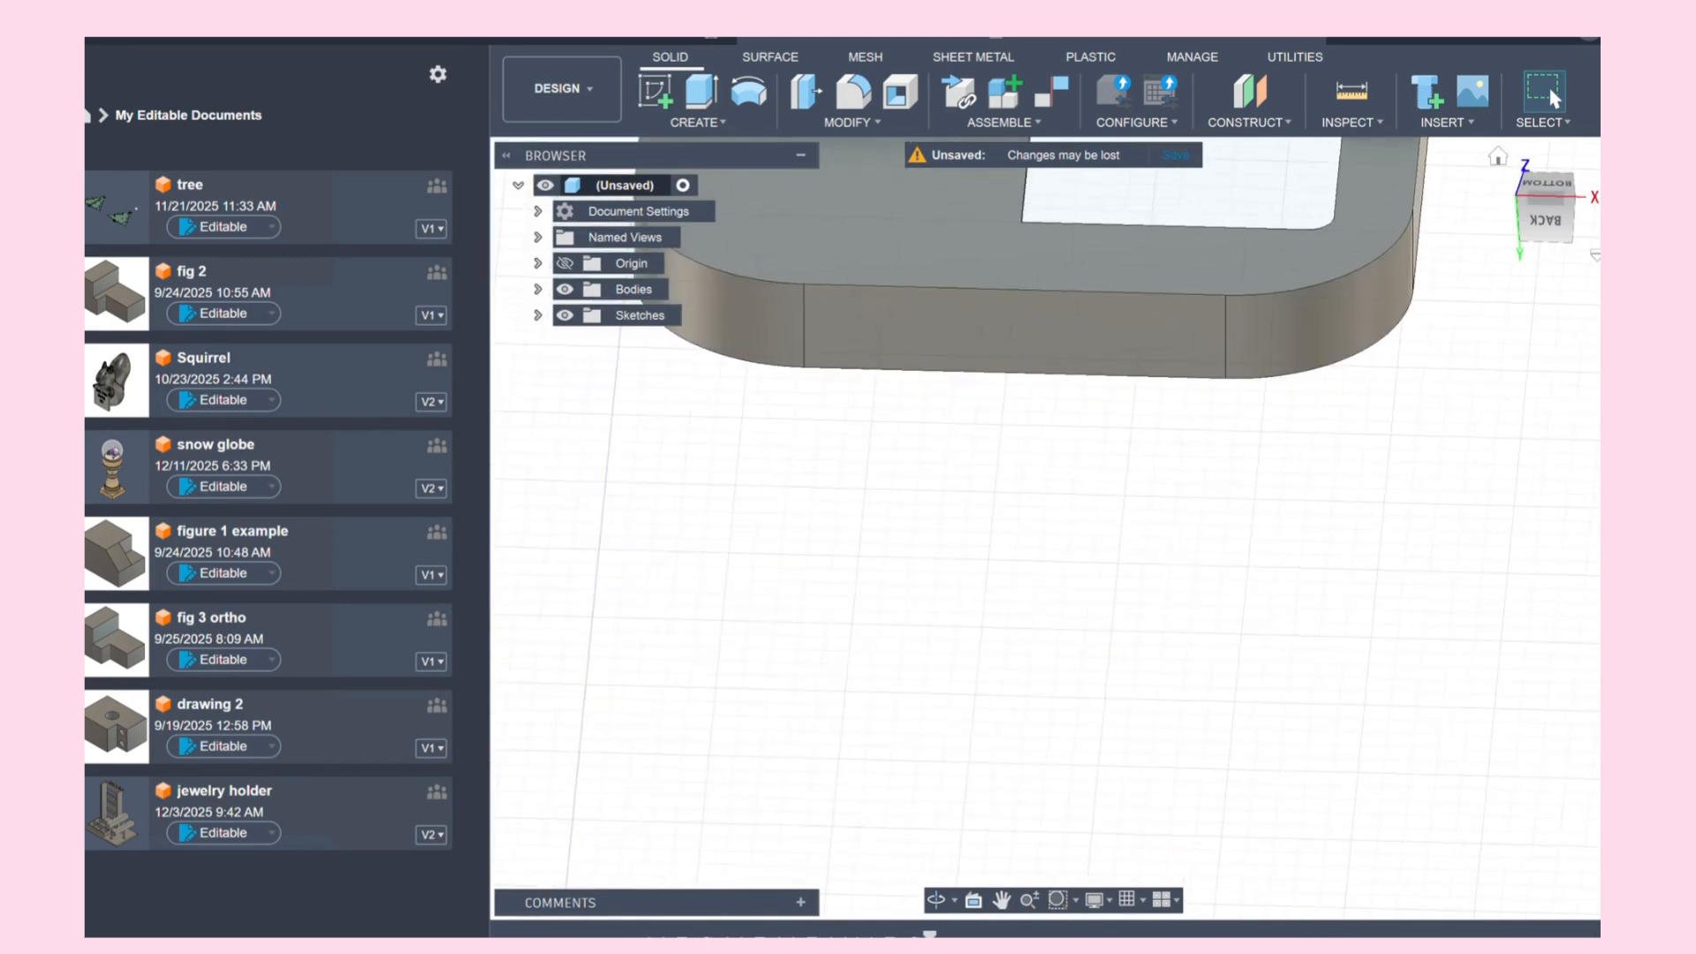
{"action": "left_click_drag", "start_coordinate": [1540, 217], "coordinate": [1476, 225]}
{"action": "middle_click_drag", "start_coordinate": [1475, 226], "coordinate": [1473, 269], "text": "shift"}
{"action": "scroll", "coordinate": [1480, 278], "scroll_direction": "up", "scroll_amount": 5}
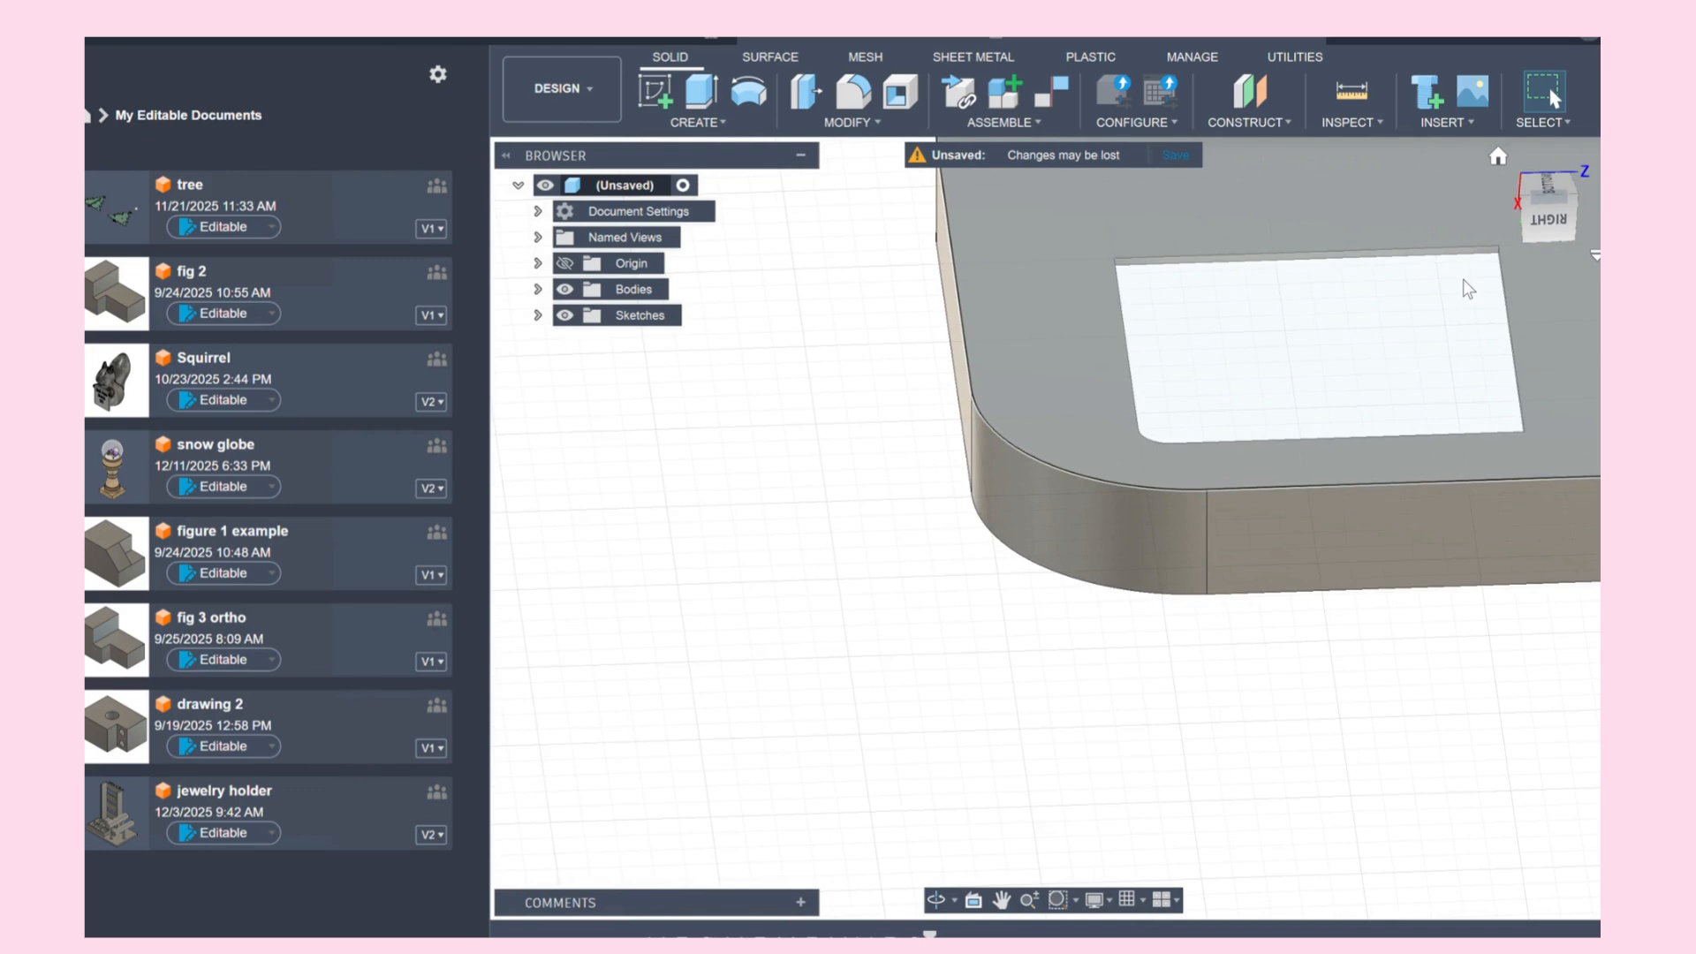
{"action": "middle_click_drag", "start_coordinate": [1053, 526], "coordinate": [1053, 528], "text": "shift"}
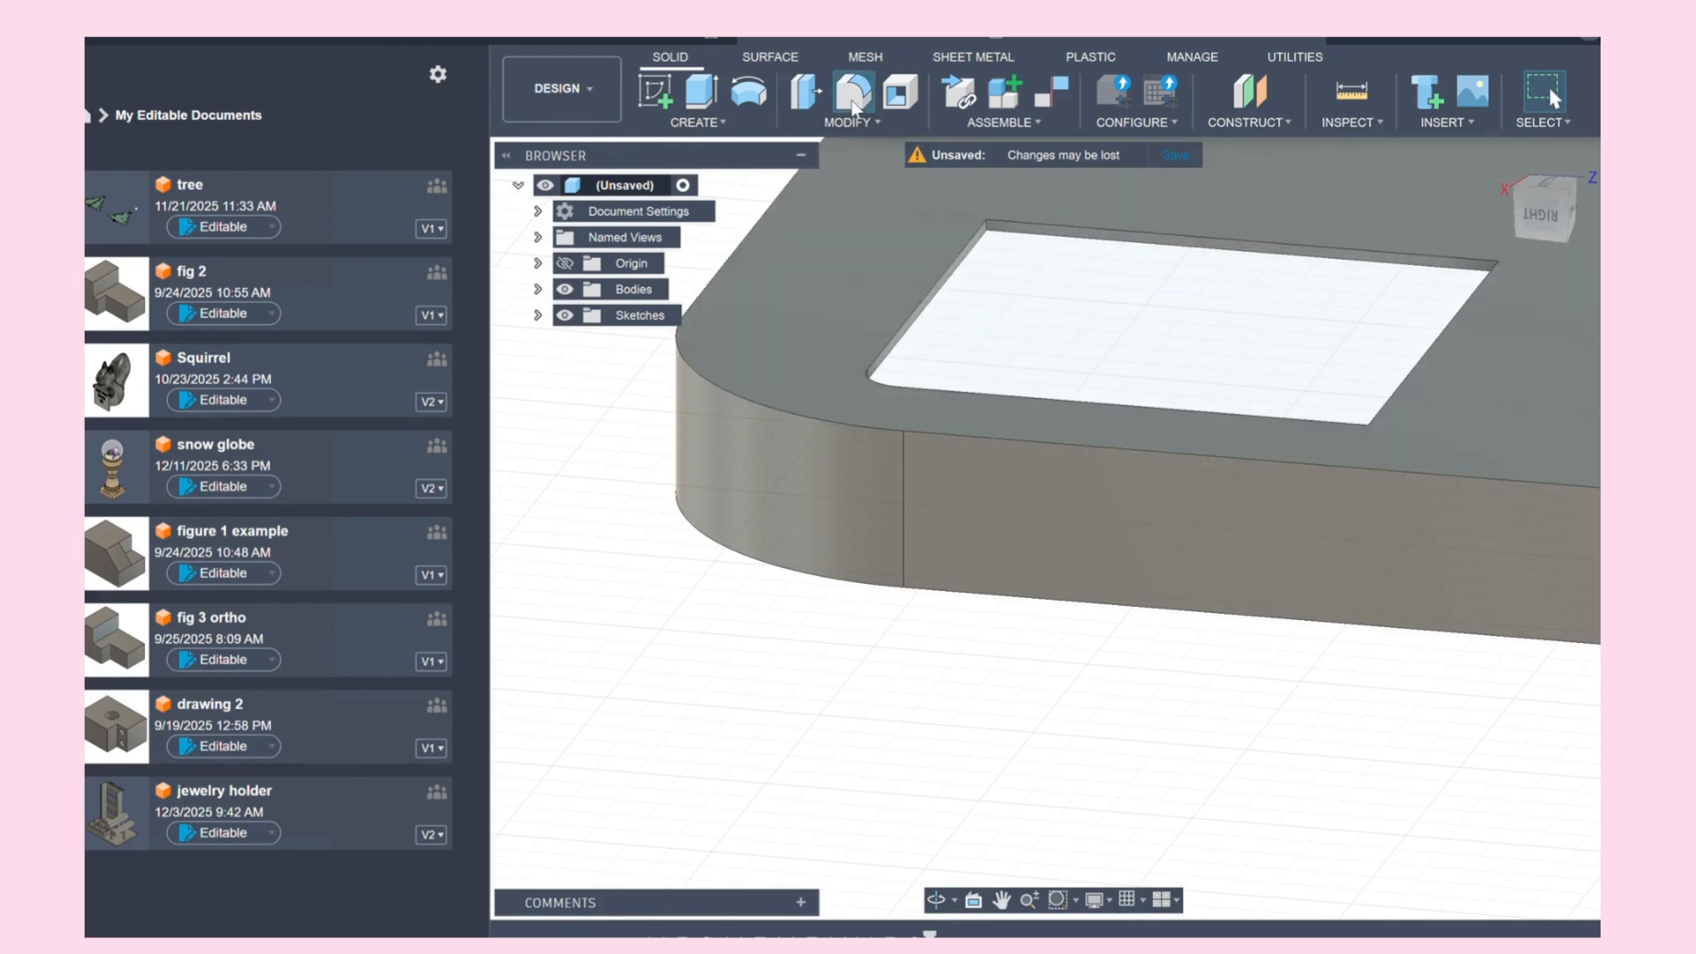
{"action": "left_click", "coordinate": [852, 91]}
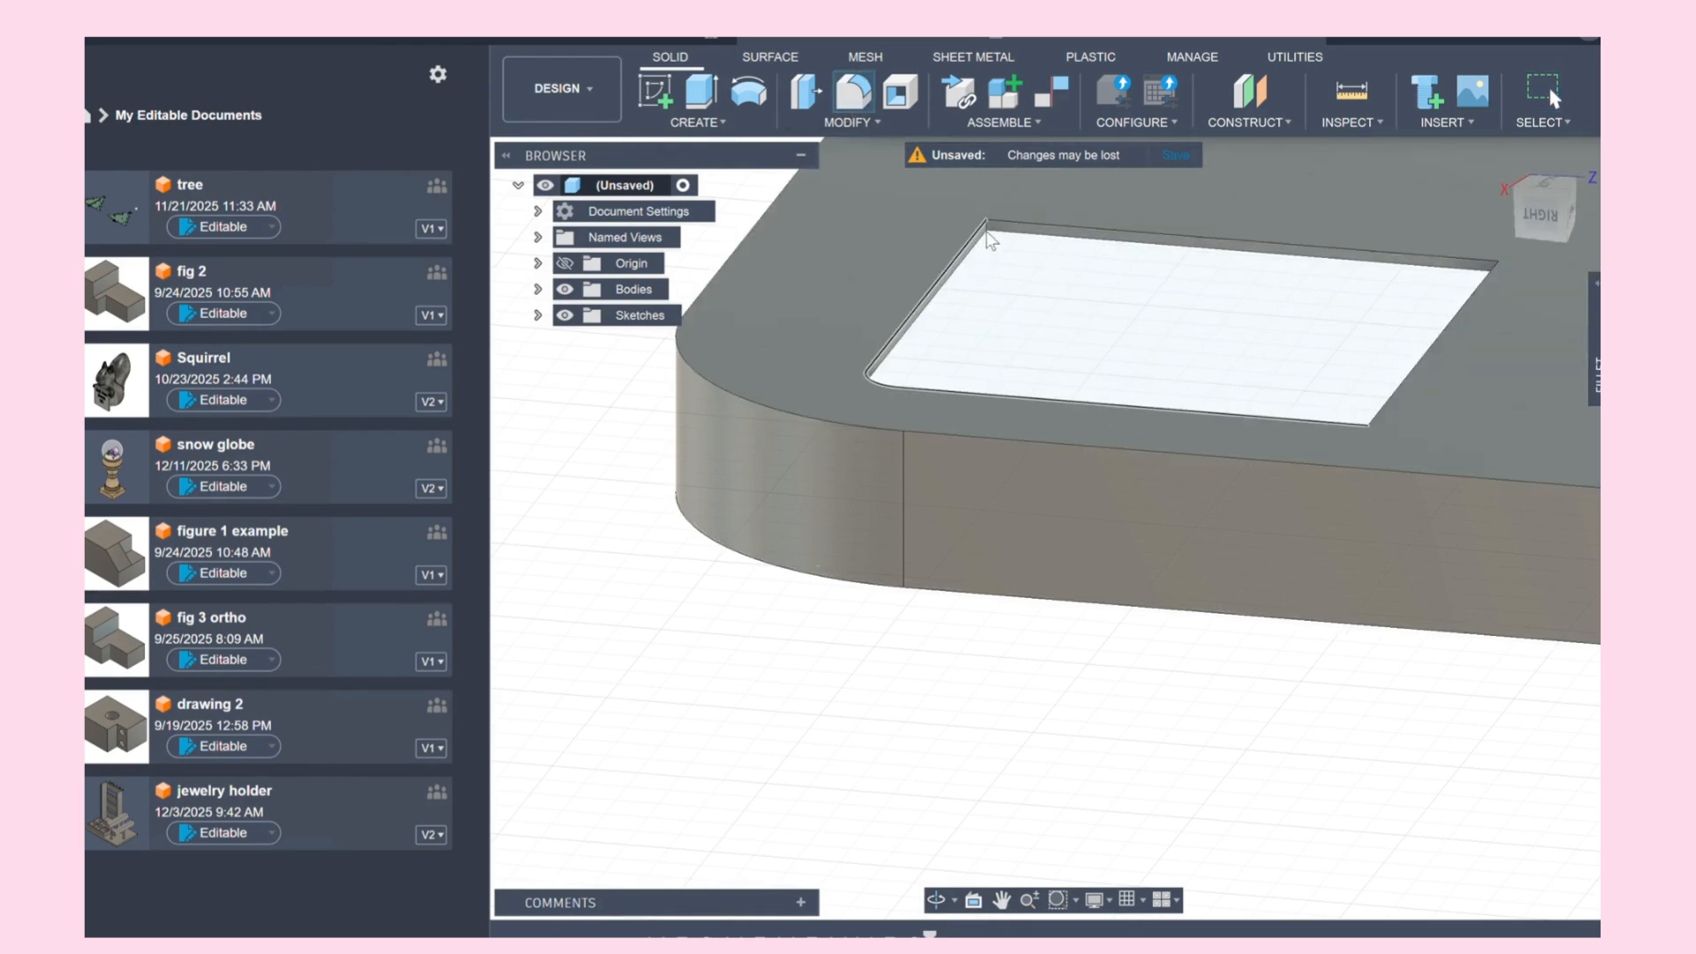
{"action": "scroll", "coordinate": [994, 237], "scroll_direction": "up", "scroll_amount": 2}
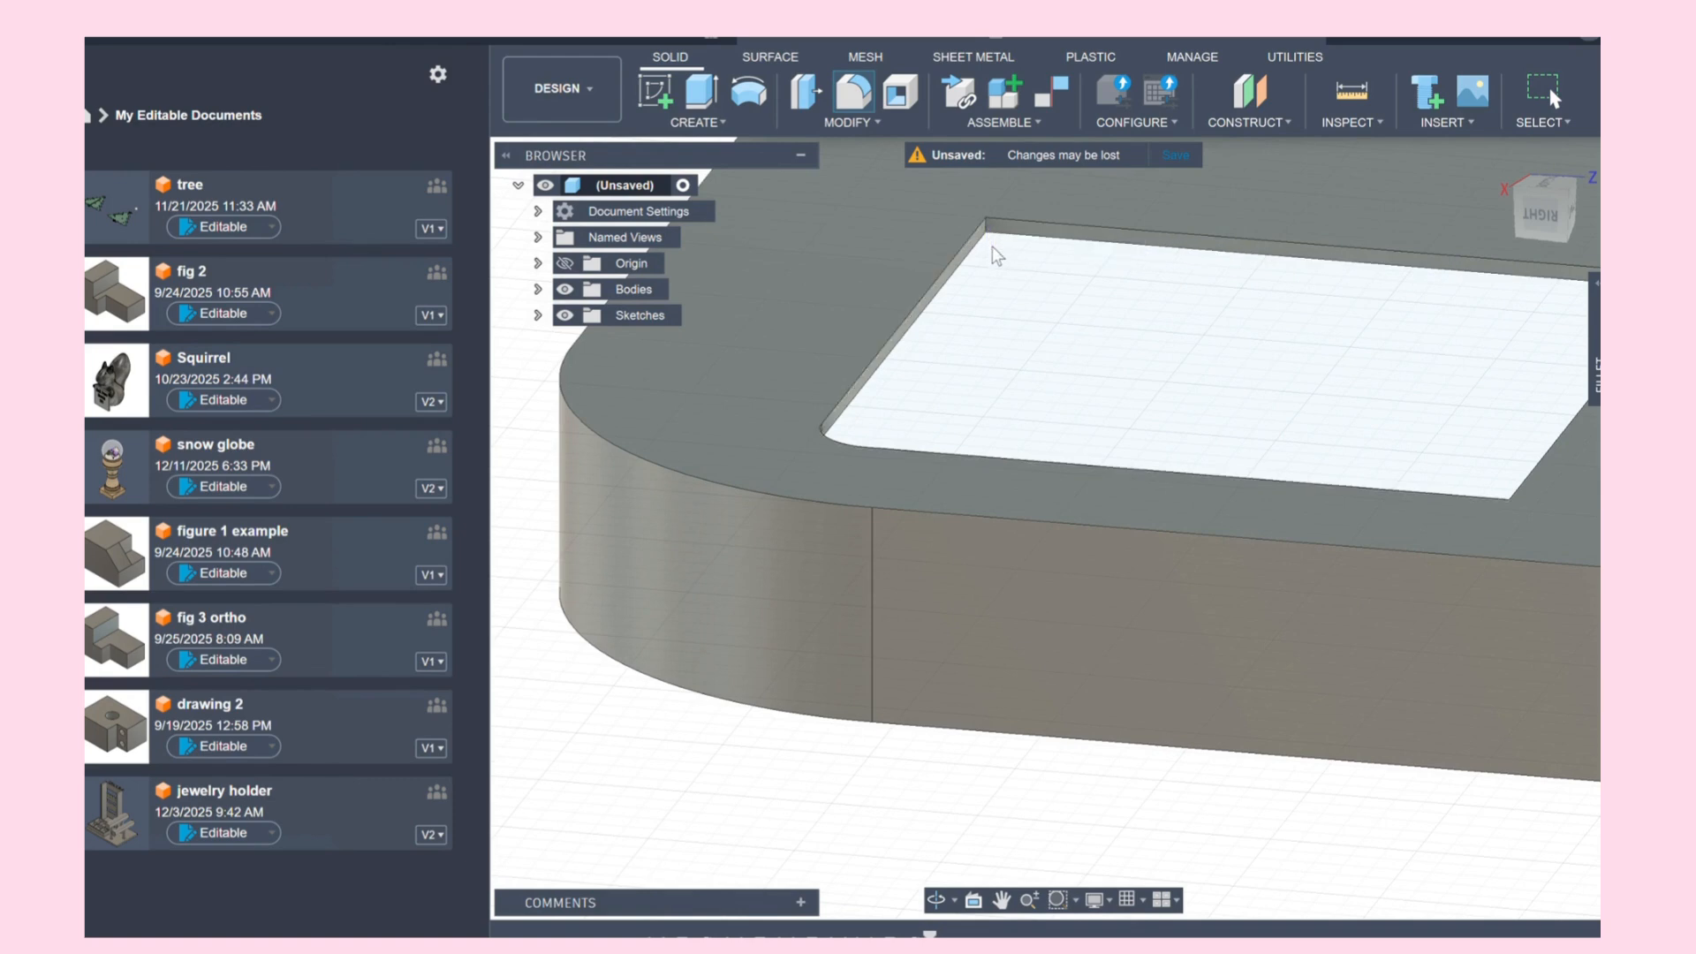
{"action": "left_click", "coordinate": [992, 231]}
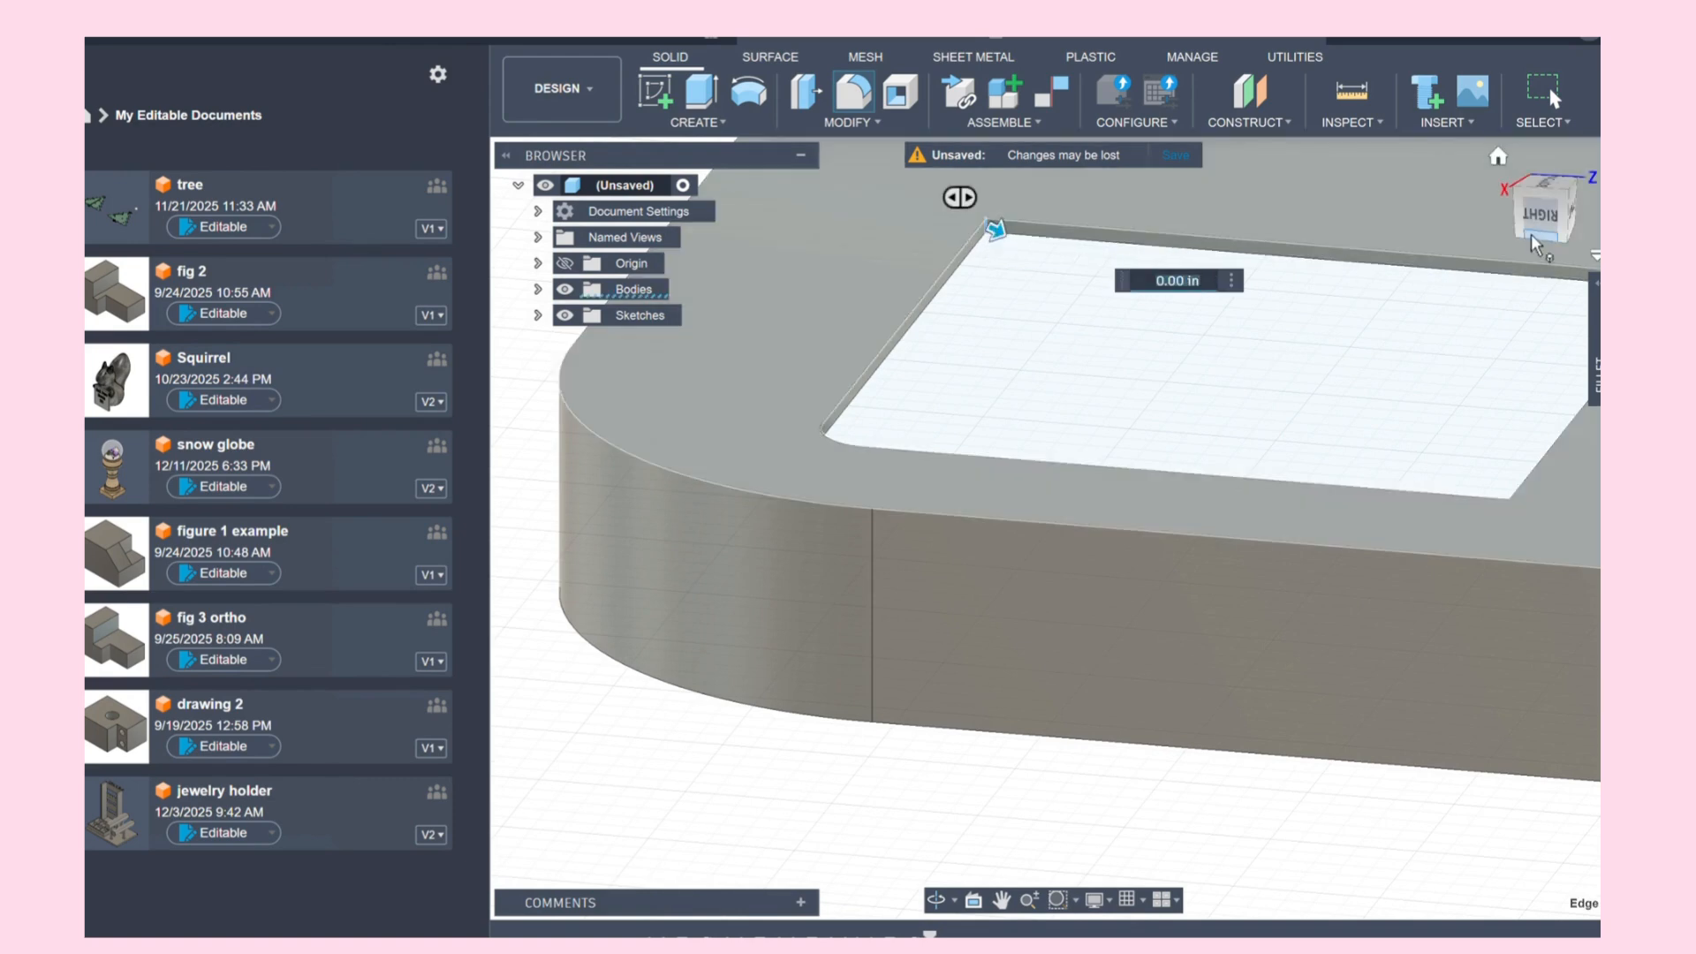
{"action": "left_click_drag", "start_coordinate": [1535, 221], "coordinate": [1501, 208]}
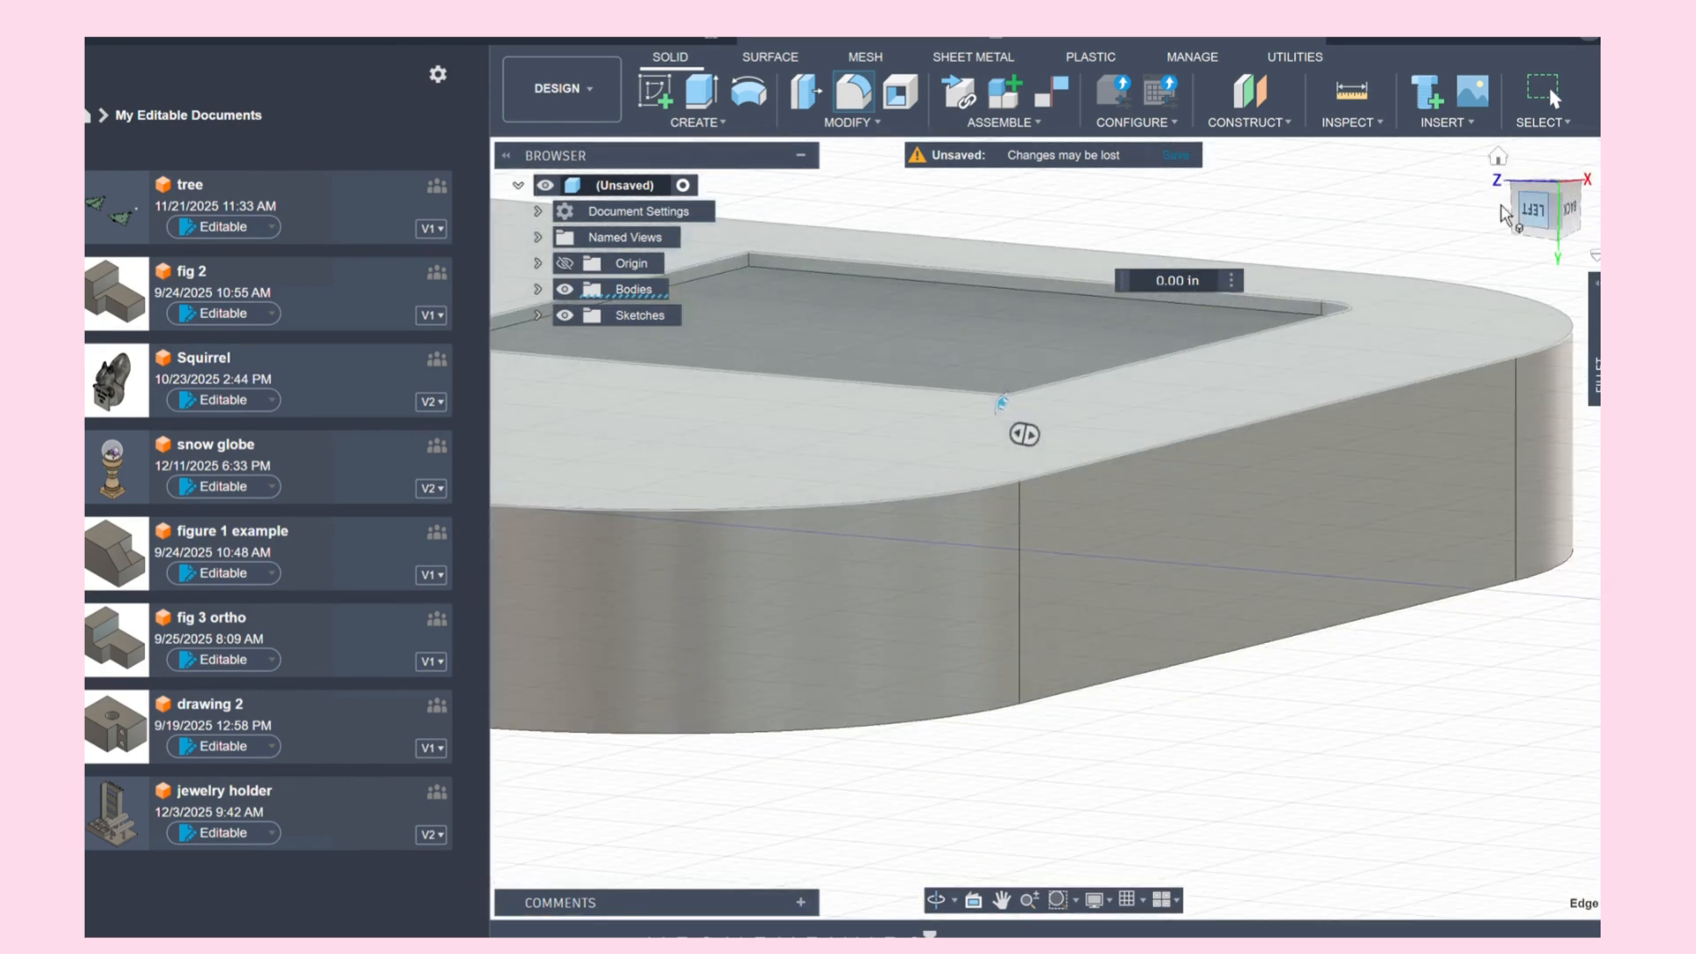
{"action": "left_click", "coordinate": [1038, 283]}
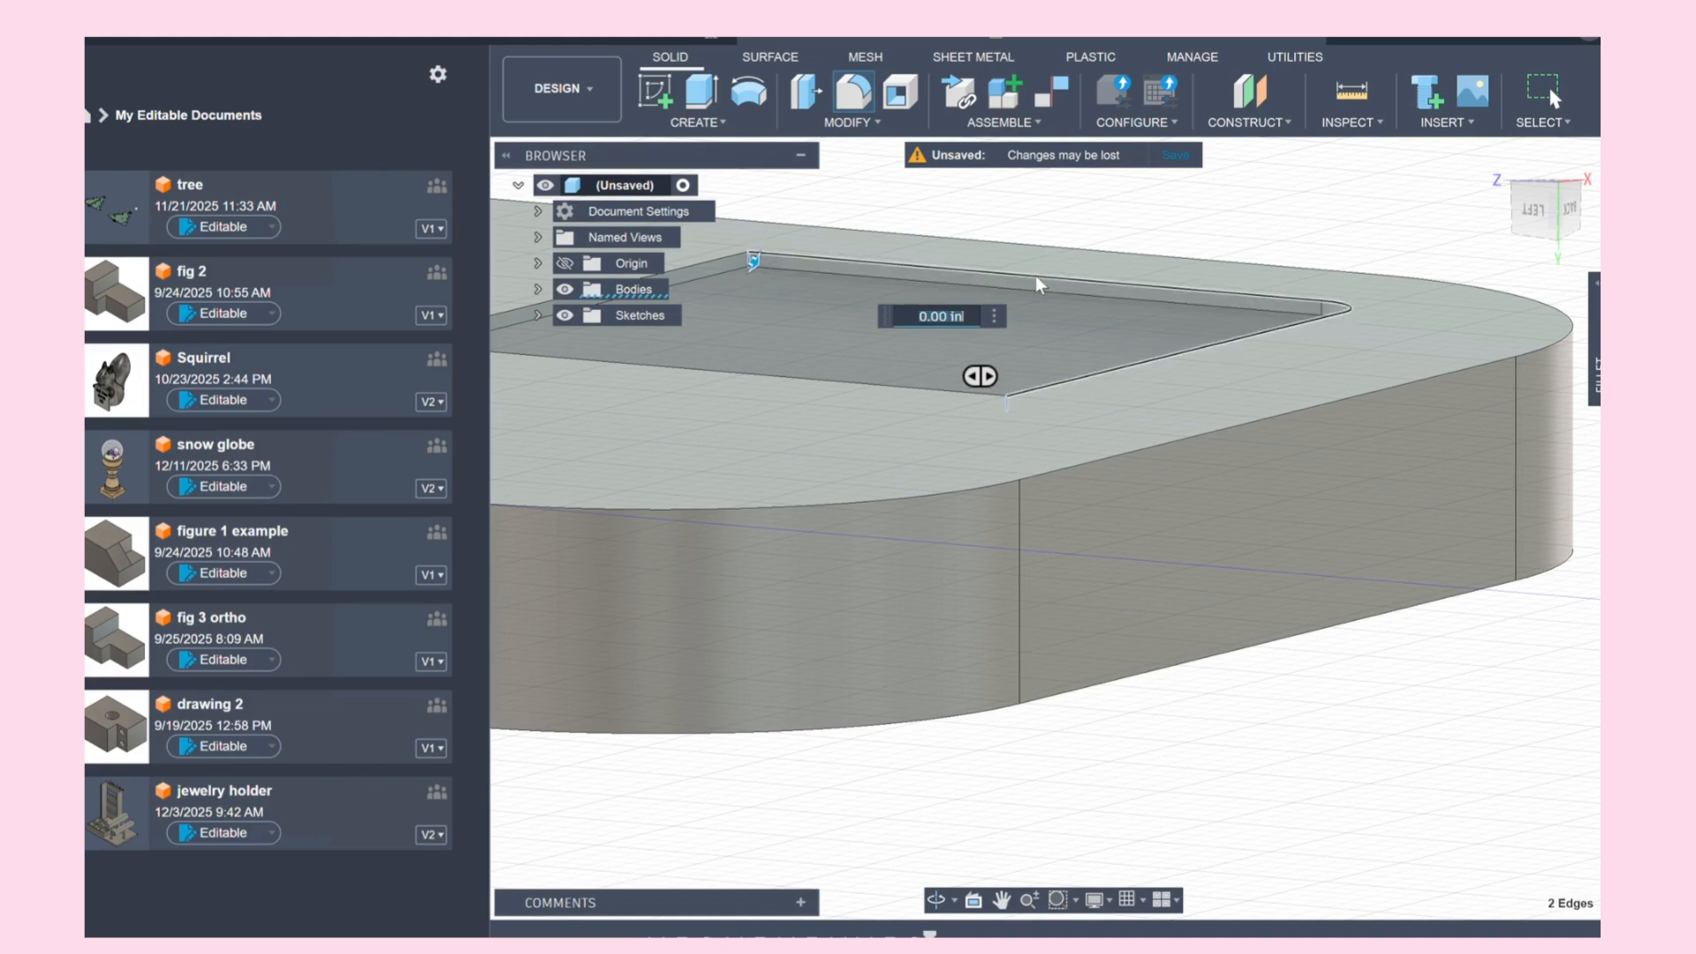
{"action": "mouse_move", "coordinate": [1546, 221]}
{"action": "left_mouse_down"}
{"action": "mouse_move", "coordinate": [1499, 223]}
{"action": "mouse_move", "coordinate": [1566, 221]}
{"action": "left_mouse_up"}
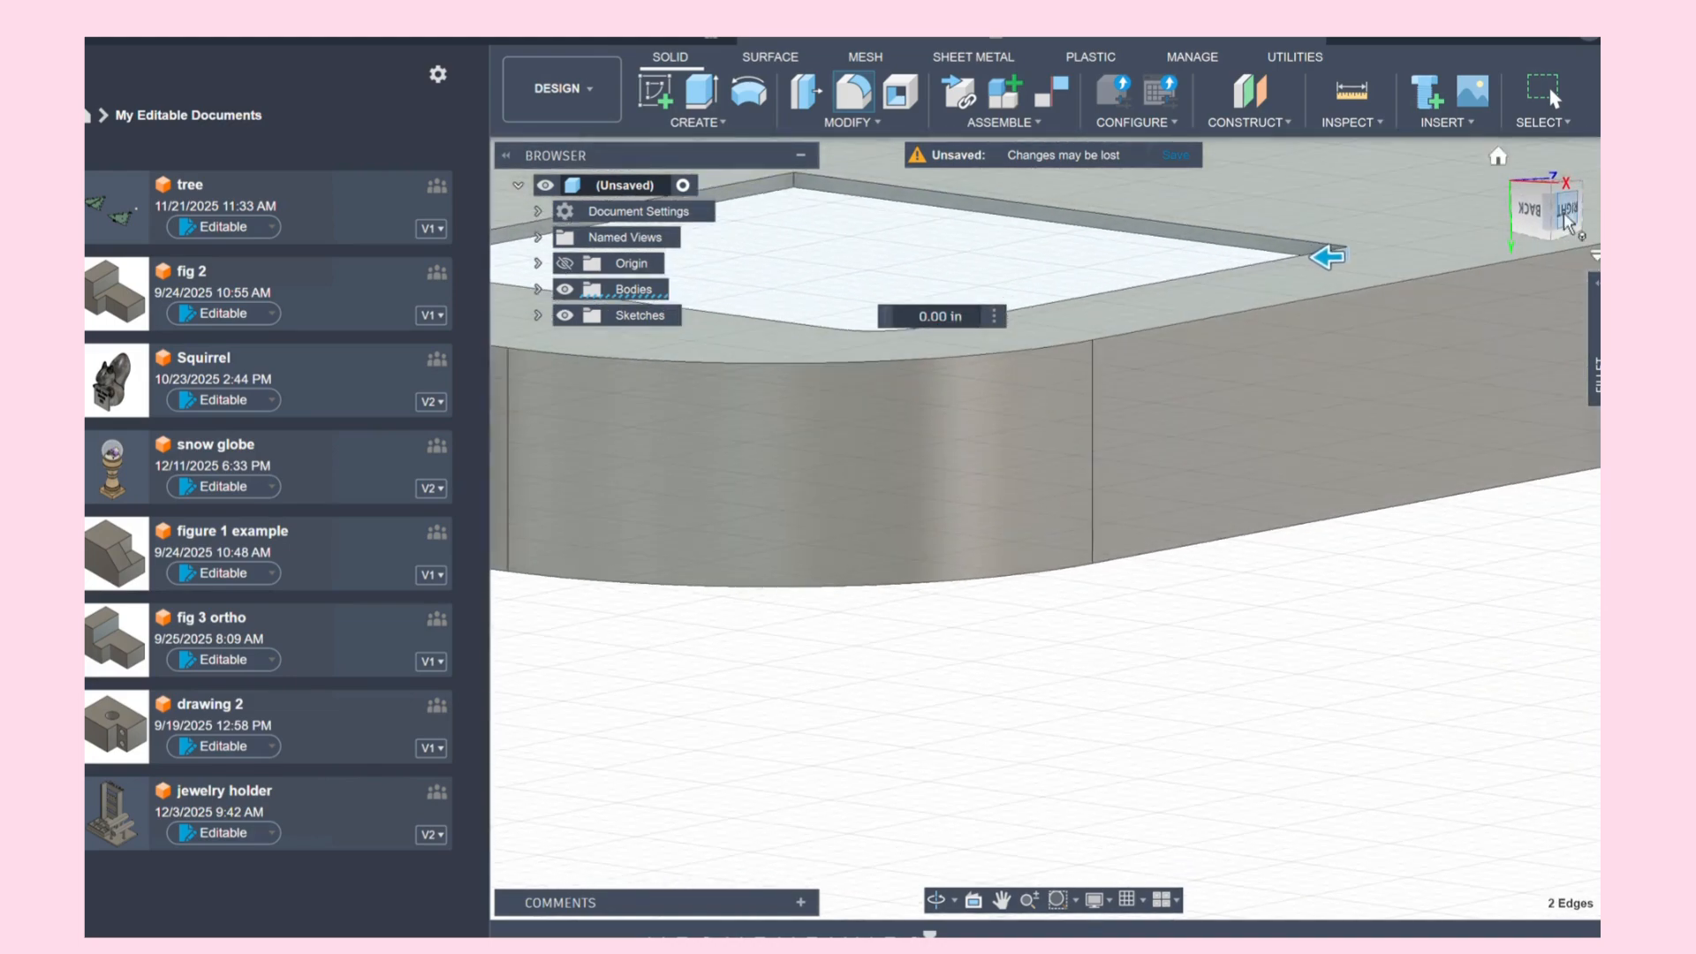
{"action": "left_click", "coordinate": [797, 183]}
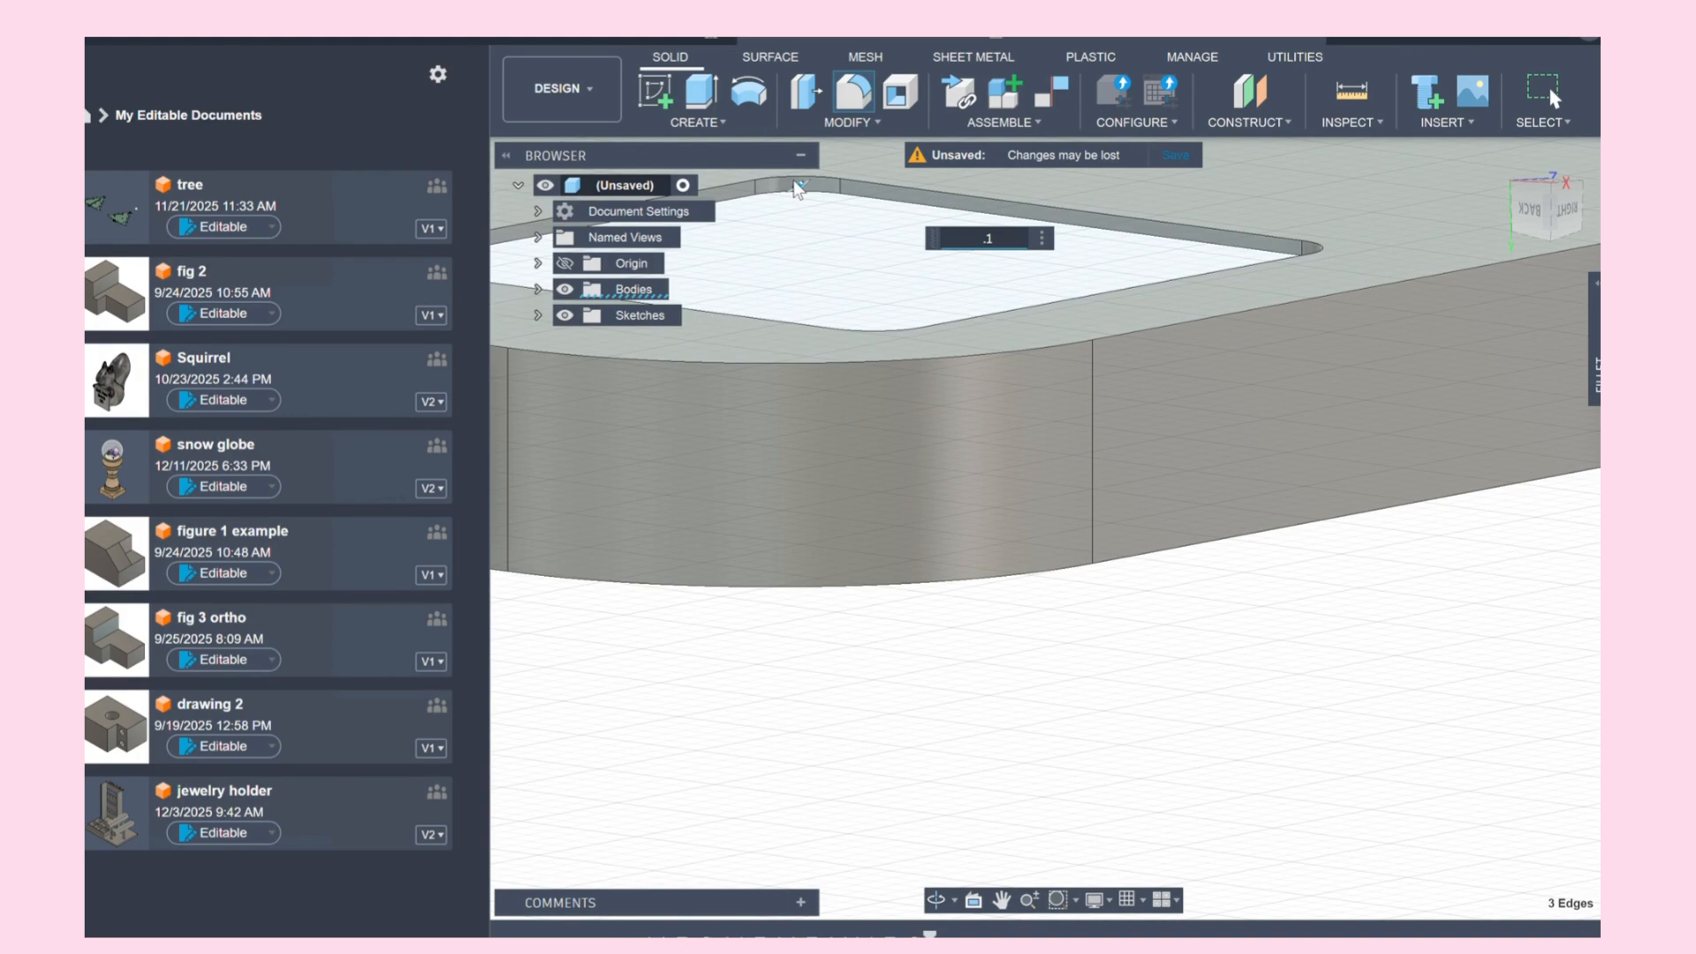
{"action": "key", "text": "Return"}
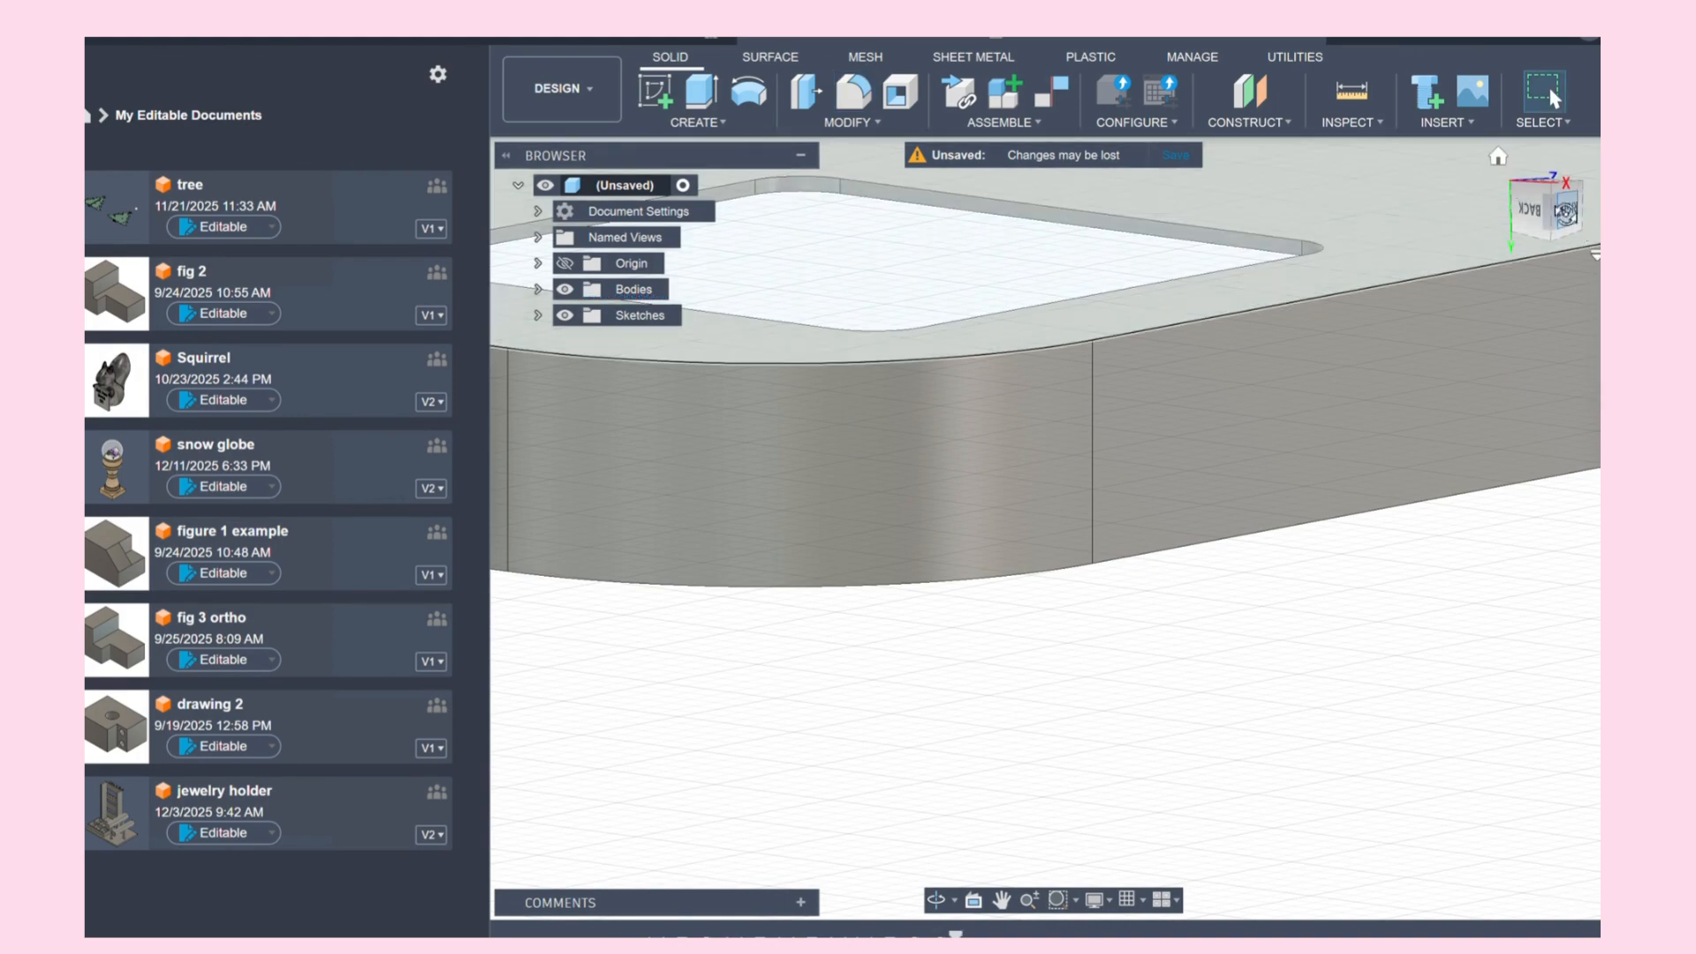
Step: Start a sketch on the case's long right side wall and draw a horizontal 2 in line forward from the rear end's midpoint
{"action": "mouse_move", "coordinate": [1564, 212]}
{"action": "left_mouse_down"}
{"action": "mouse_move", "coordinate": [1478, 239]}
{"action": "mouse_move", "coordinate": [1423, 323]}
{"action": "left_mouse_up"}
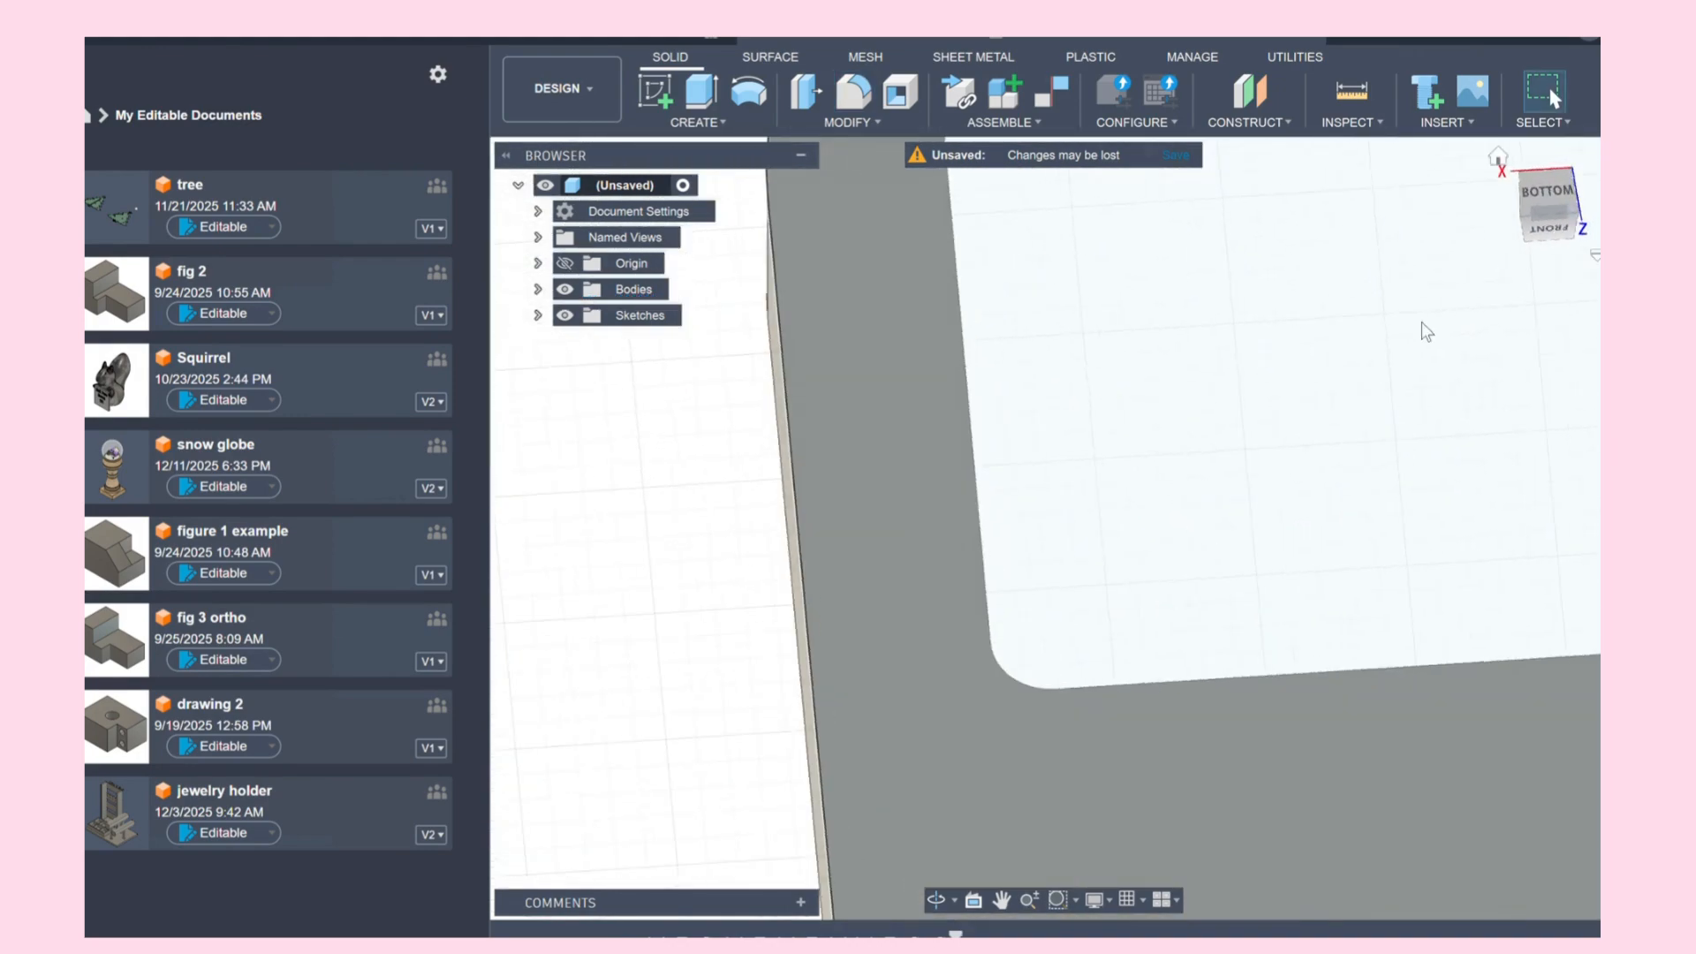
{"action": "scroll", "coordinate": [1334, 398], "scroll_direction": "down", "scroll_amount": 6}
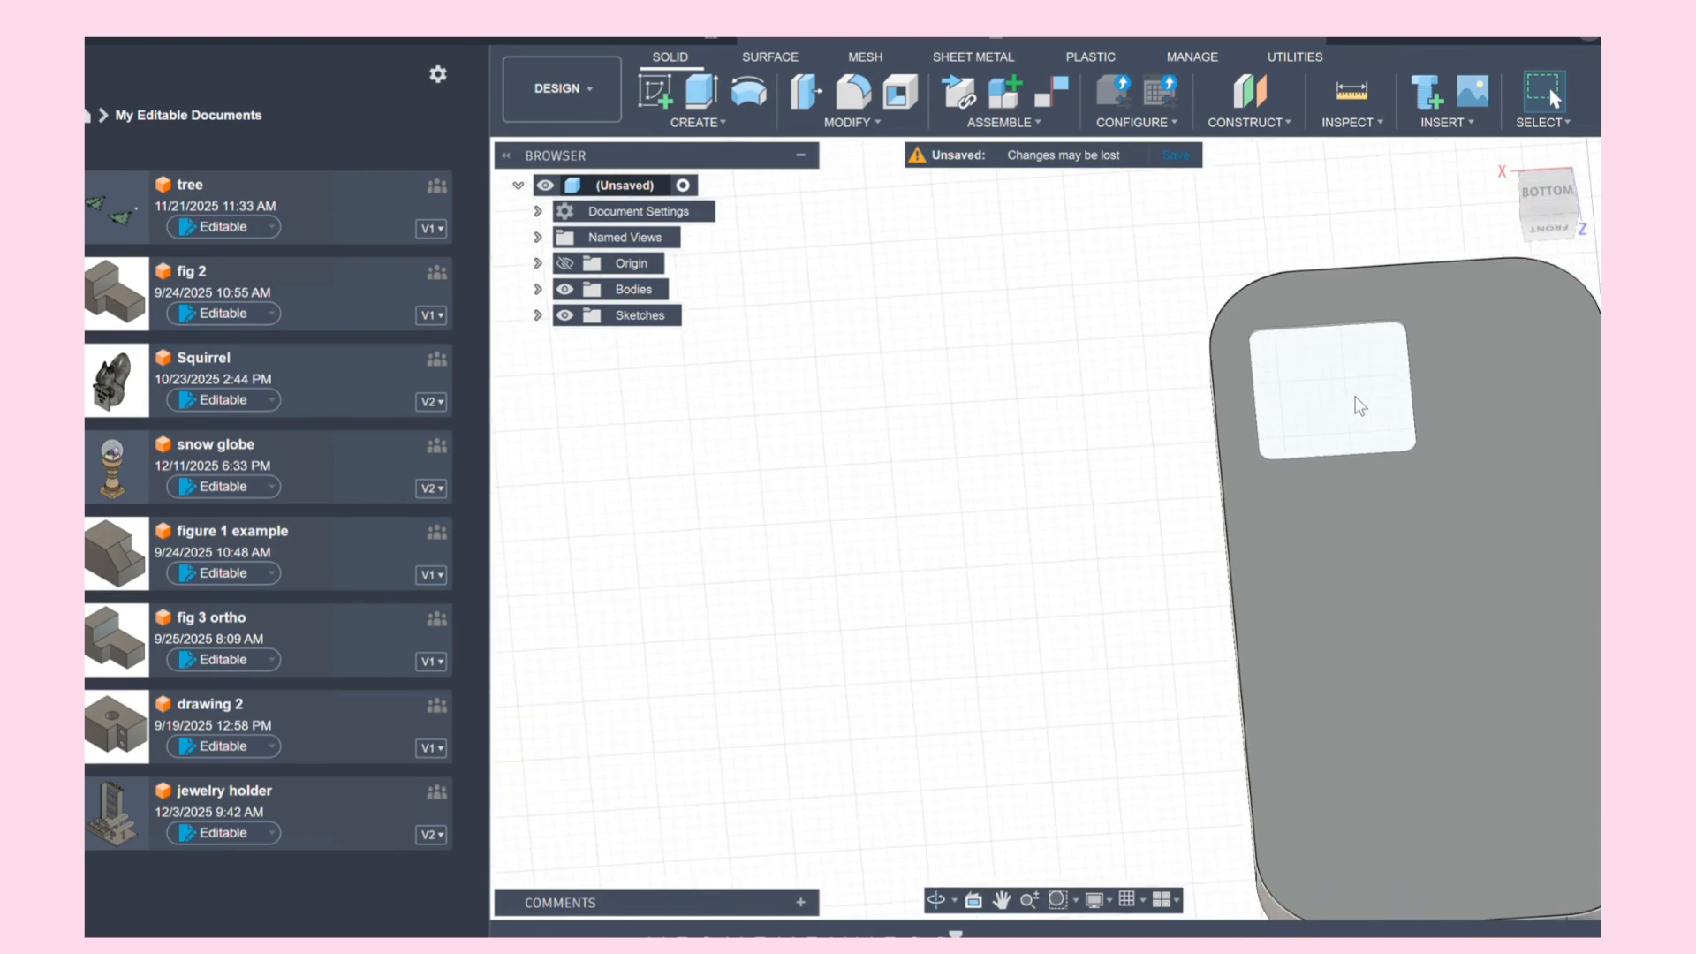
{"action": "left_click", "coordinate": [1498, 159]}
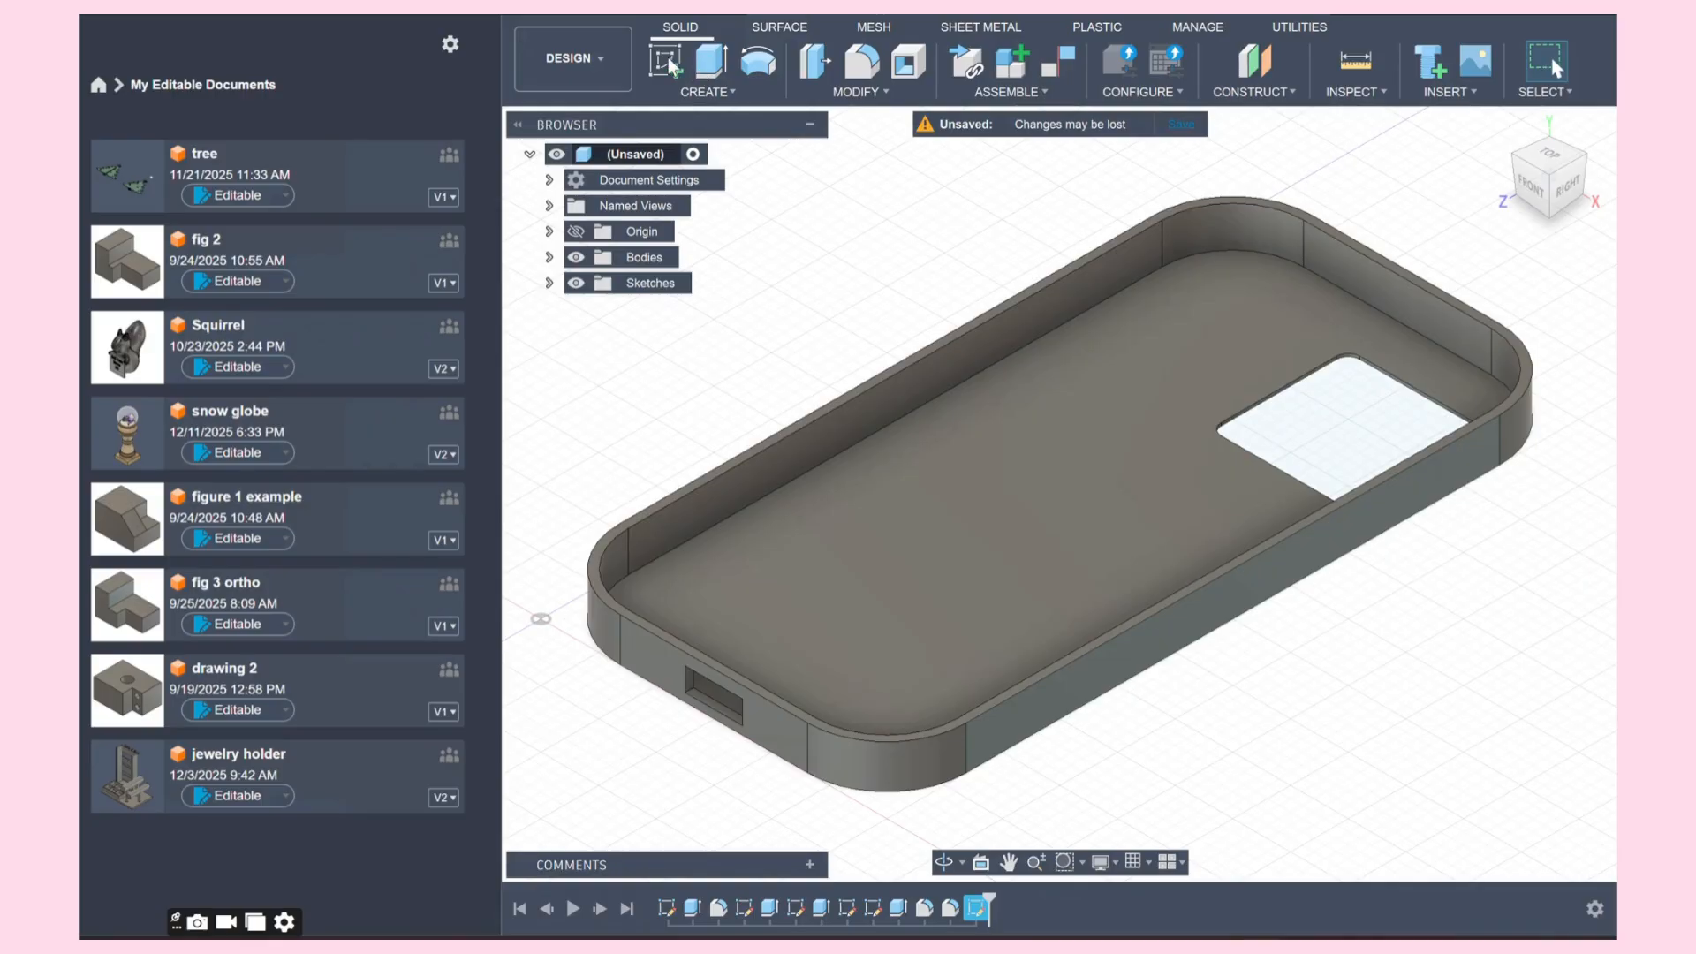
{"action": "left_click", "coordinate": [1357, 547]}
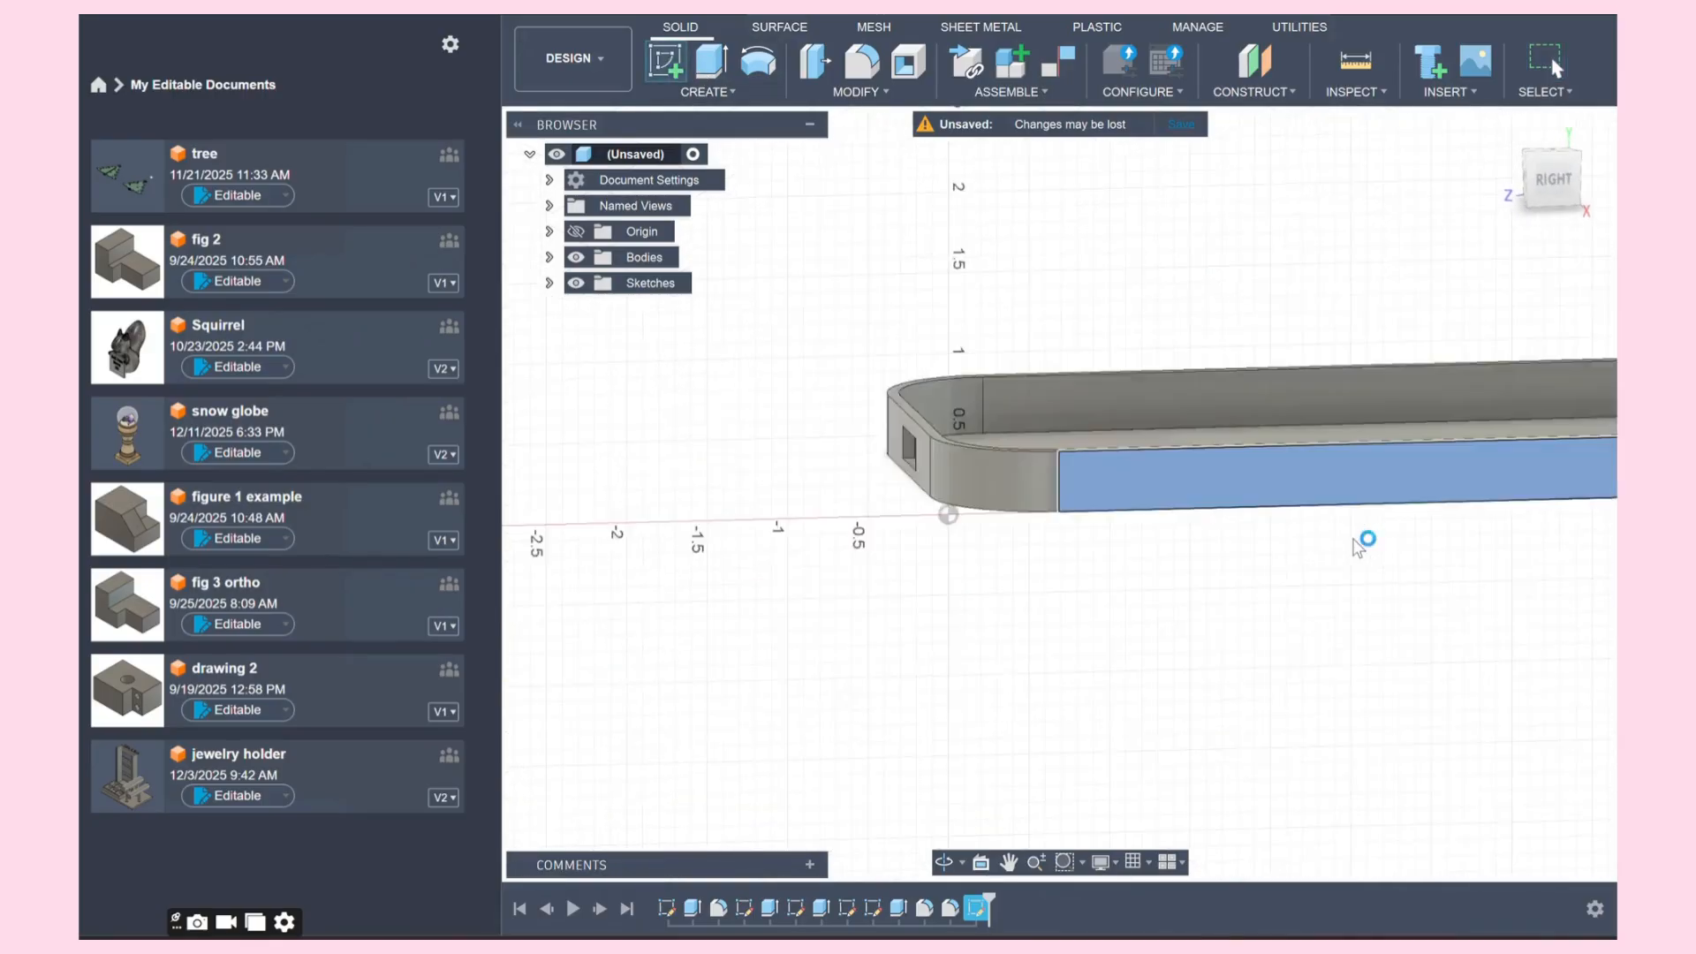
{"action": "mouse_move", "coordinate": [1166, 728]}
{"action": "middle_mouse_down"}
{"action": "mouse_move", "coordinate": [1079, 685]}
{"action": "mouse_move", "coordinate": [751, 654]}
{"action": "mouse_move", "coordinate": [876, 601]}
{"action": "middle_mouse_up"}
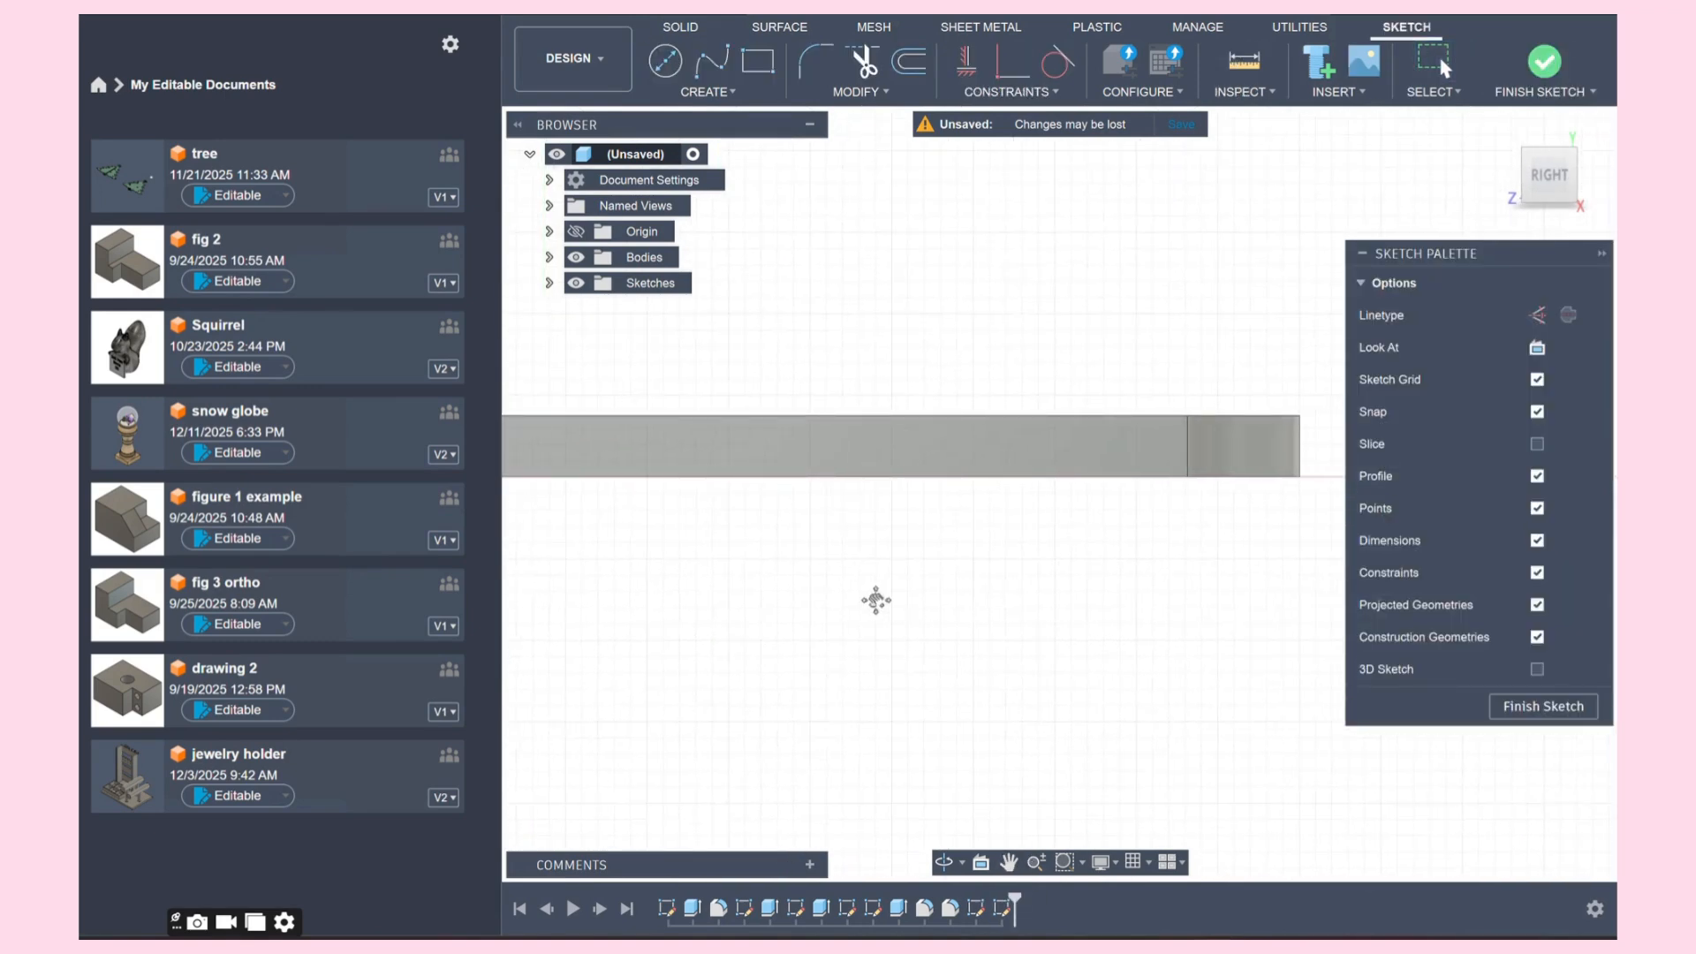
{"action": "left_click", "coordinate": [706, 92]}
{"action": "left_click", "coordinate": [671, 118]}
{"action": "left_click", "coordinate": [1300, 448]}
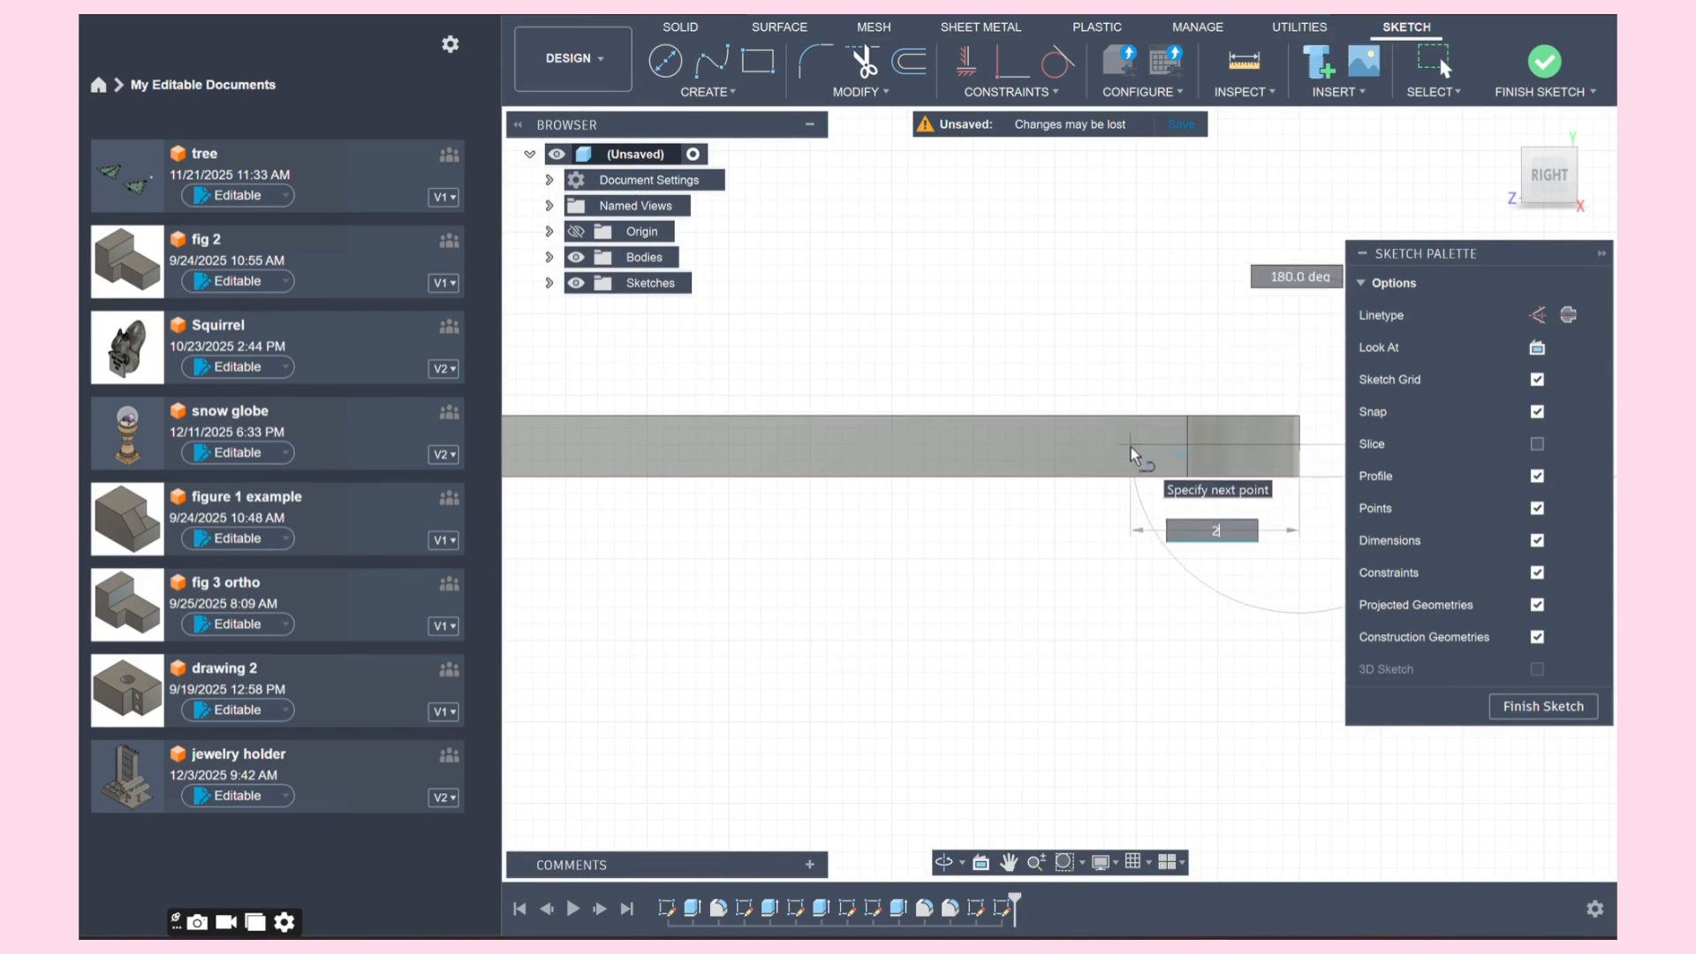
{"action": "key", "text": "Return"}
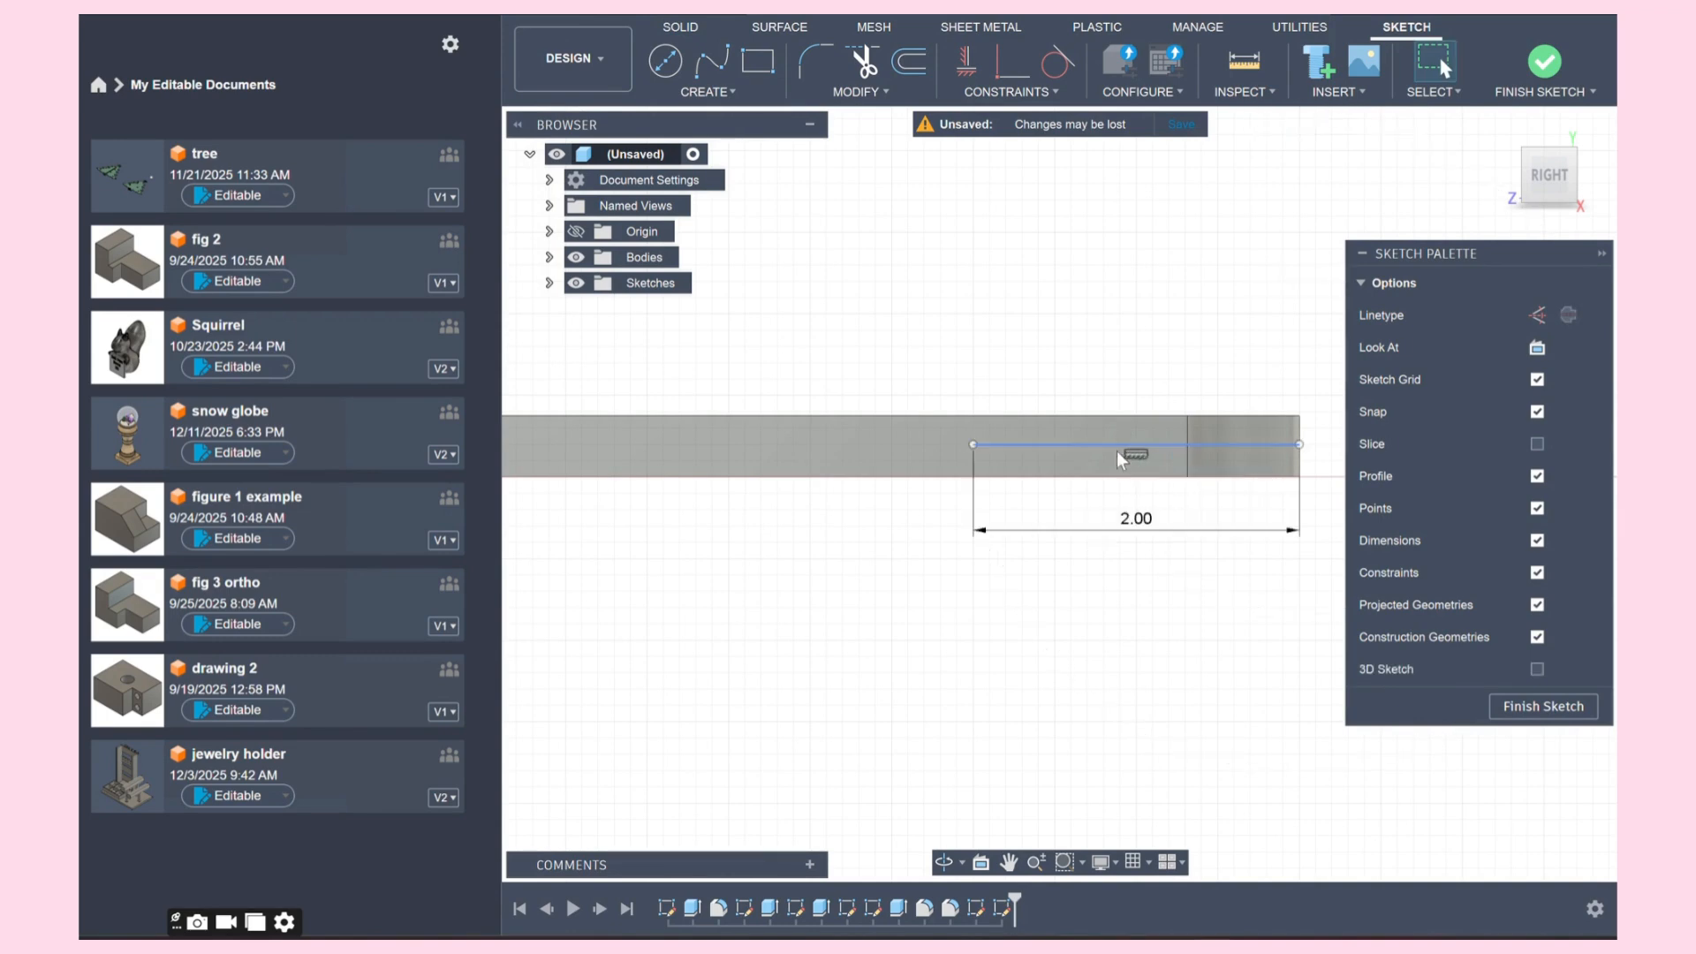
Step: Continue the guide line toward the front with a second horizontal line 3/8 in long
{"action": "left_click", "coordinate": [704, 91]}
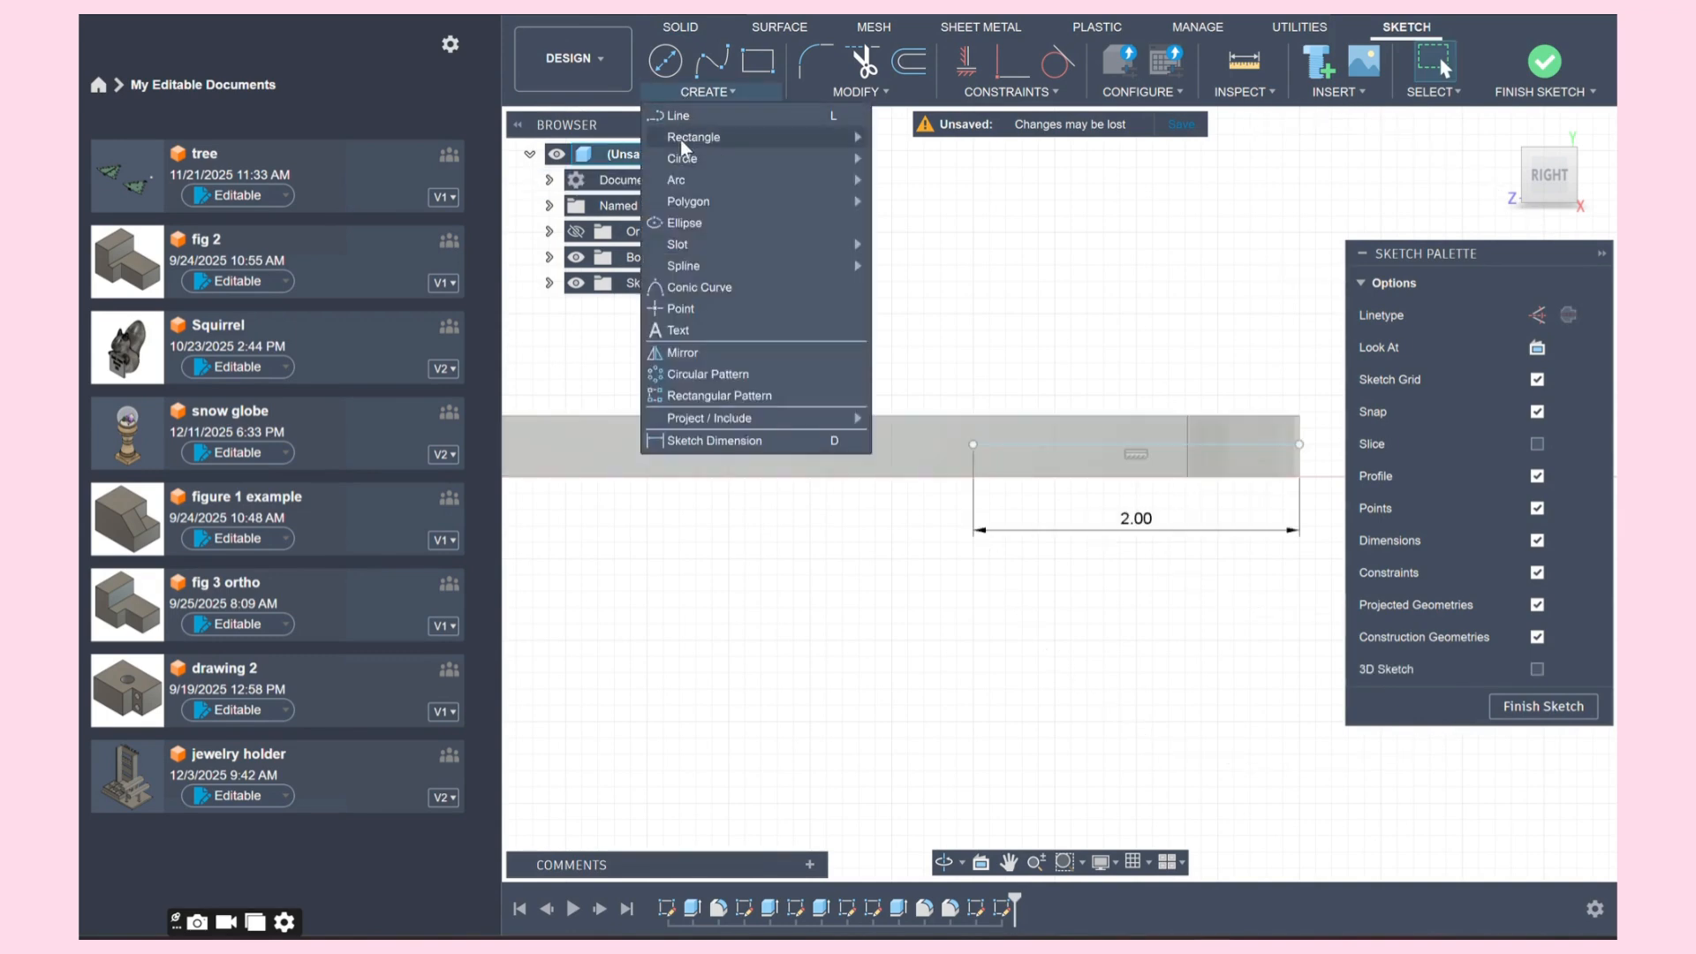
{"action": "left_click", "coordinate": [678, 115]}
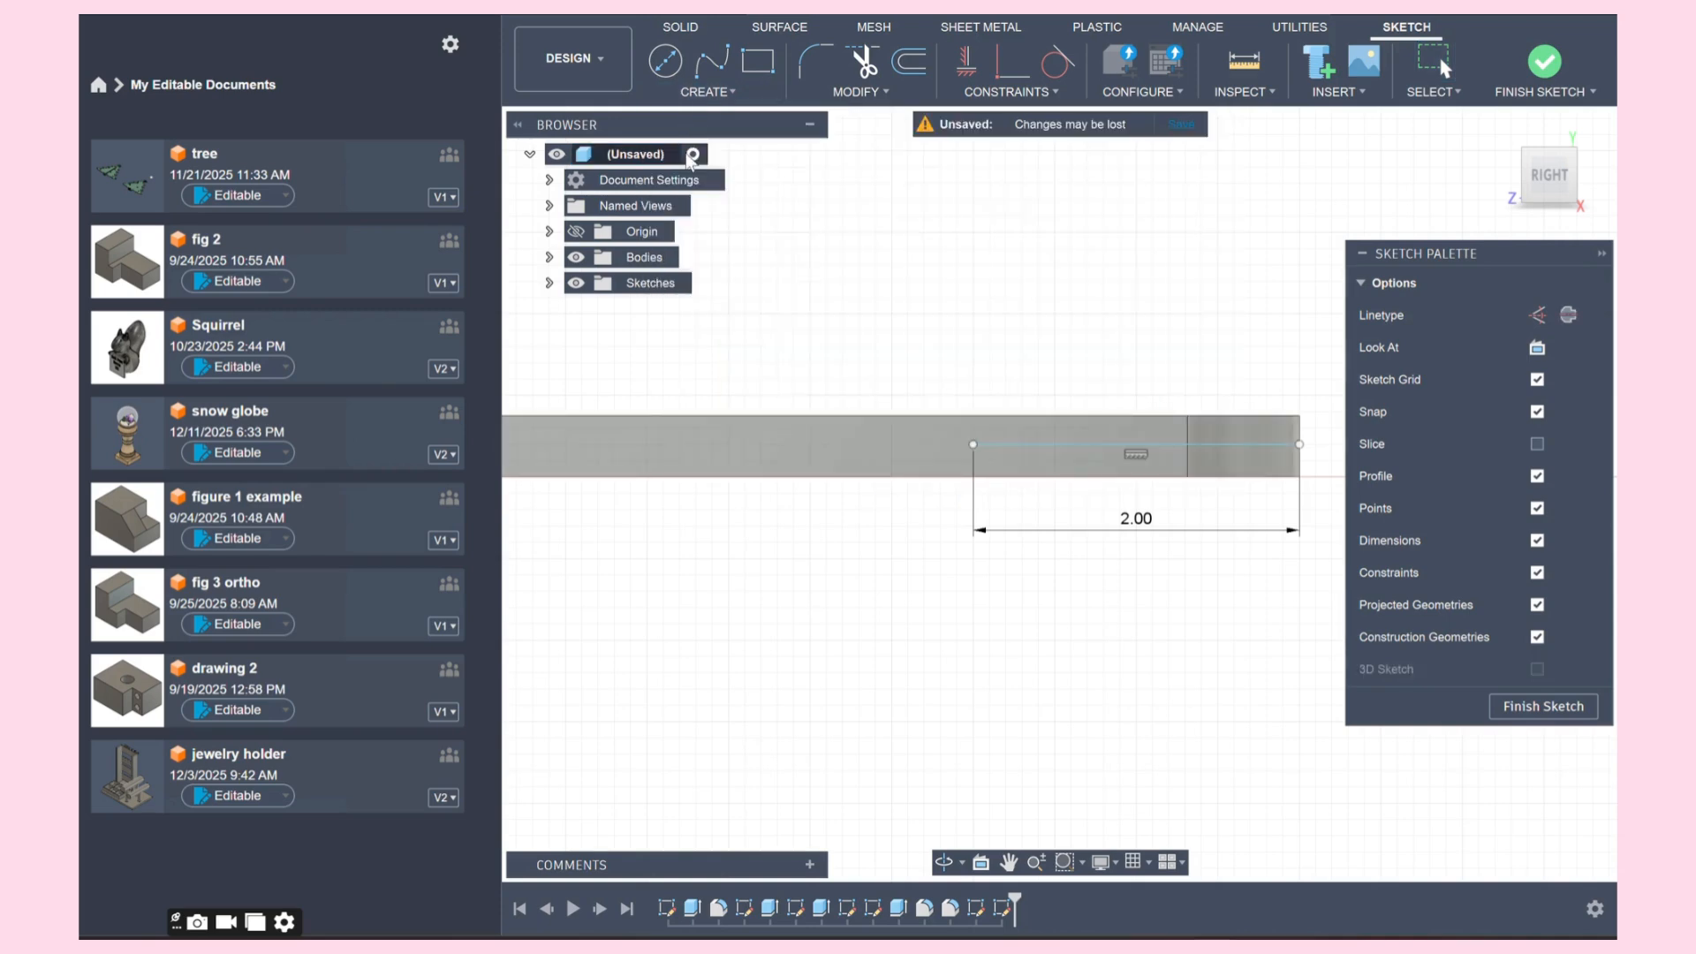
{"action": "left_click", "coordinate": [973, 445]}
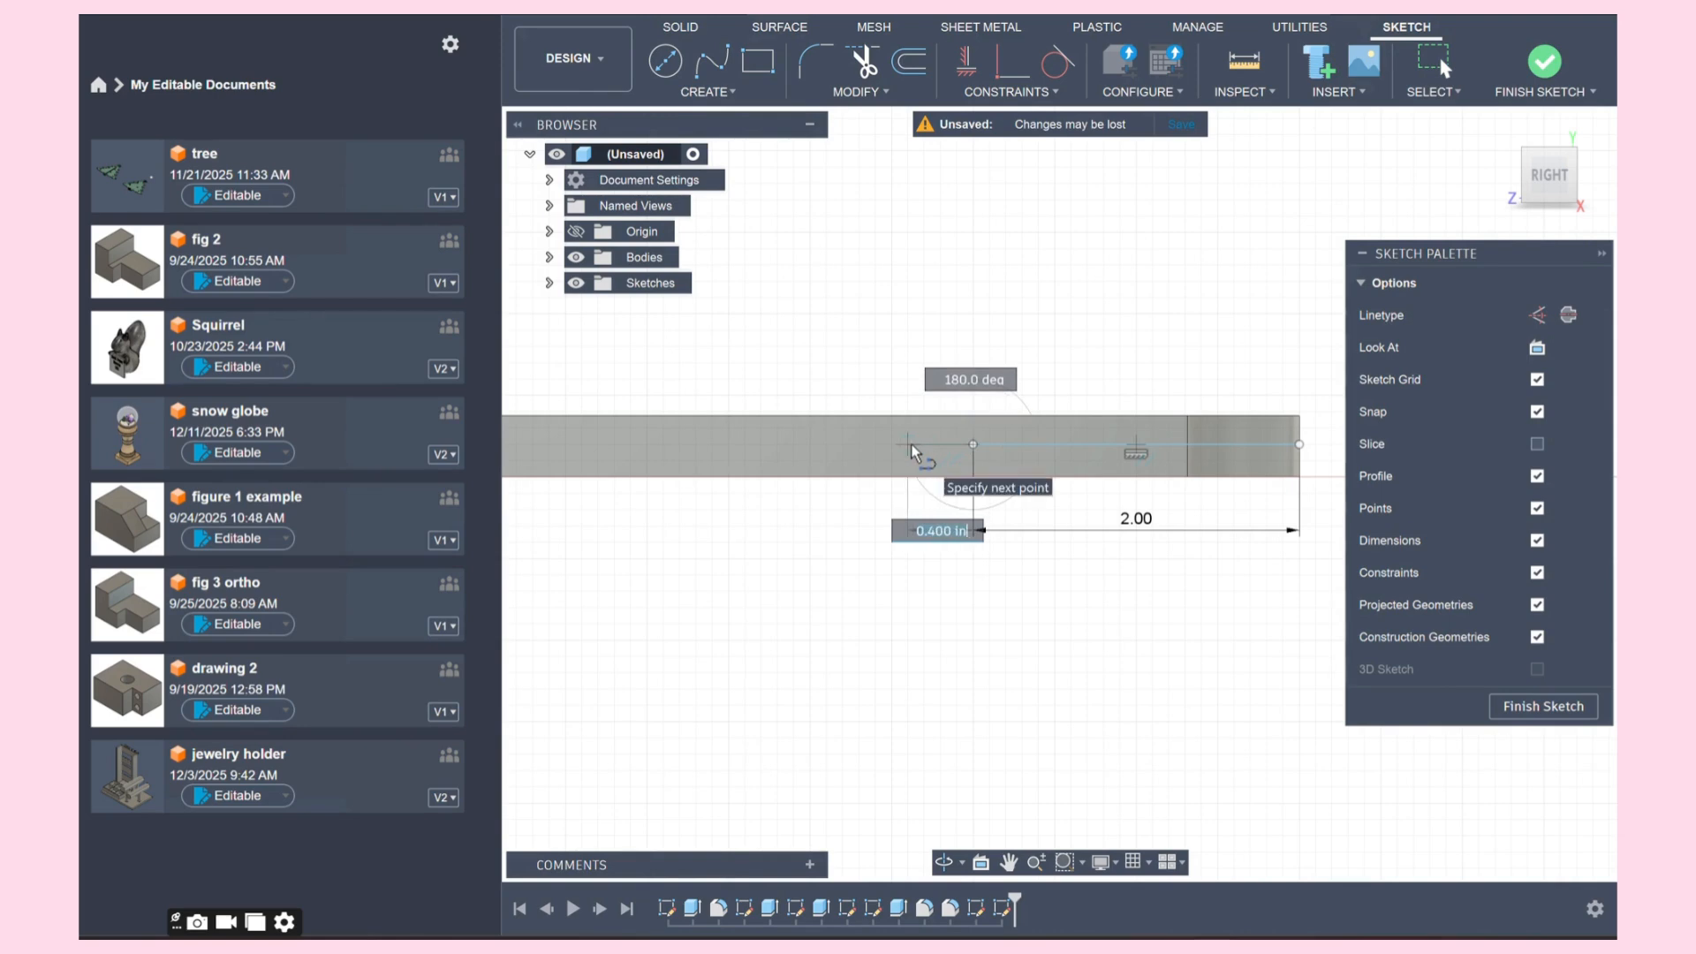
{"action": "type", "text": "3/"}
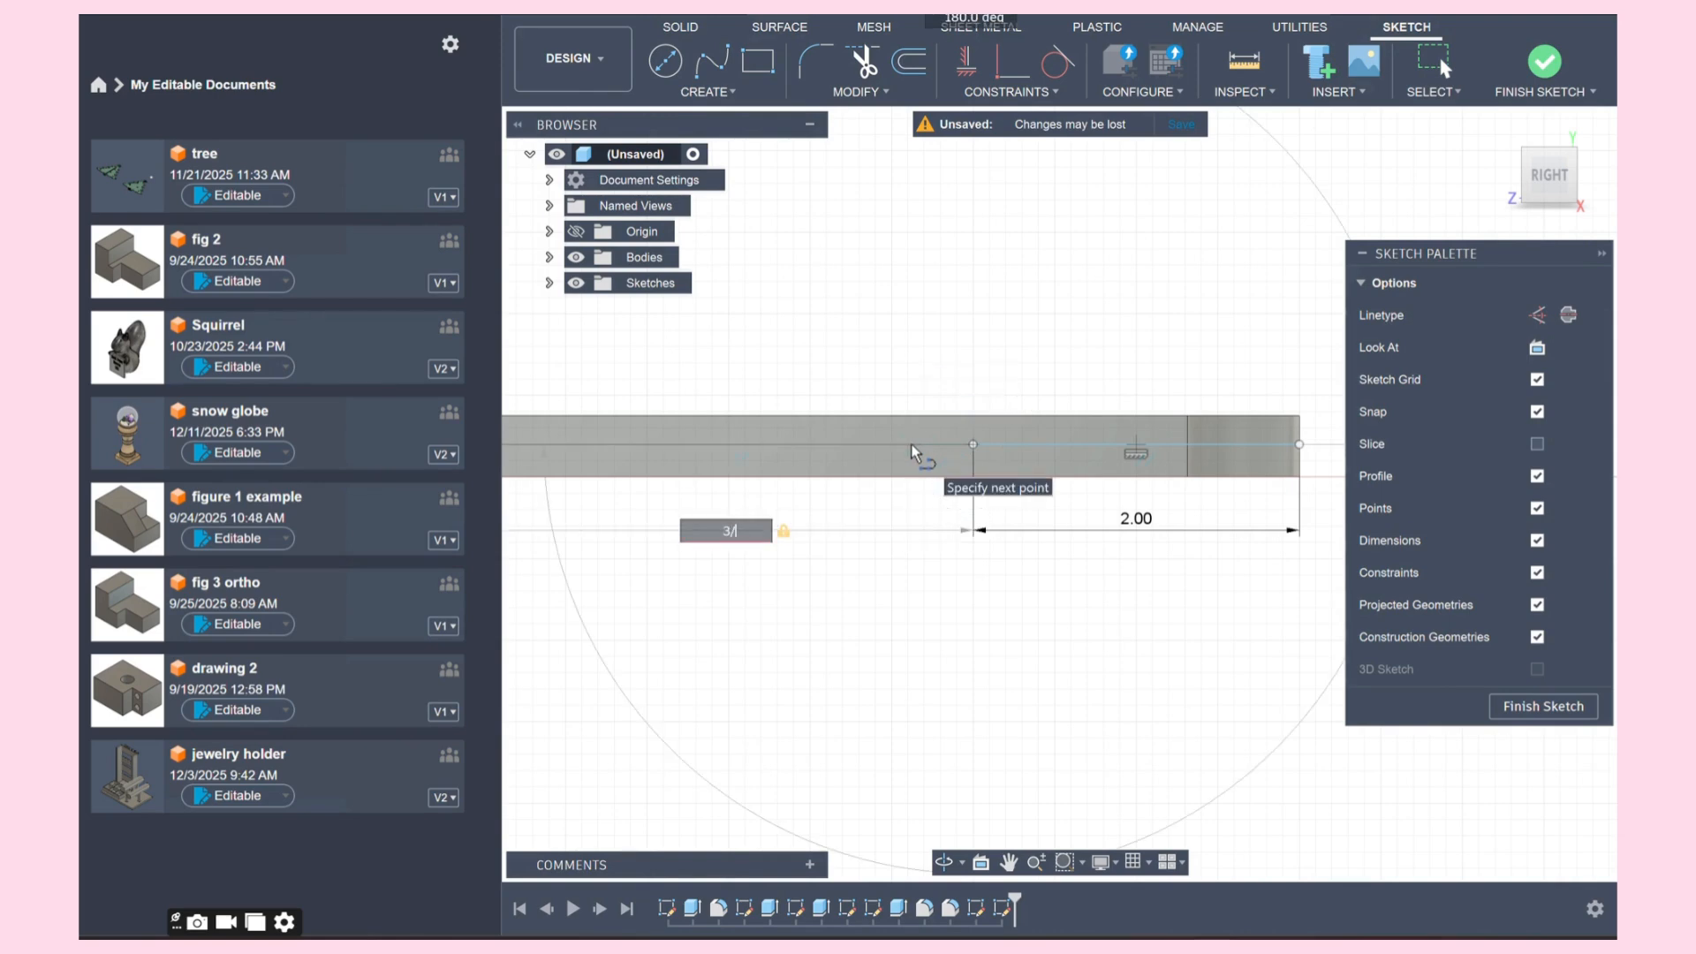
{"action": "type", "text": "8"}
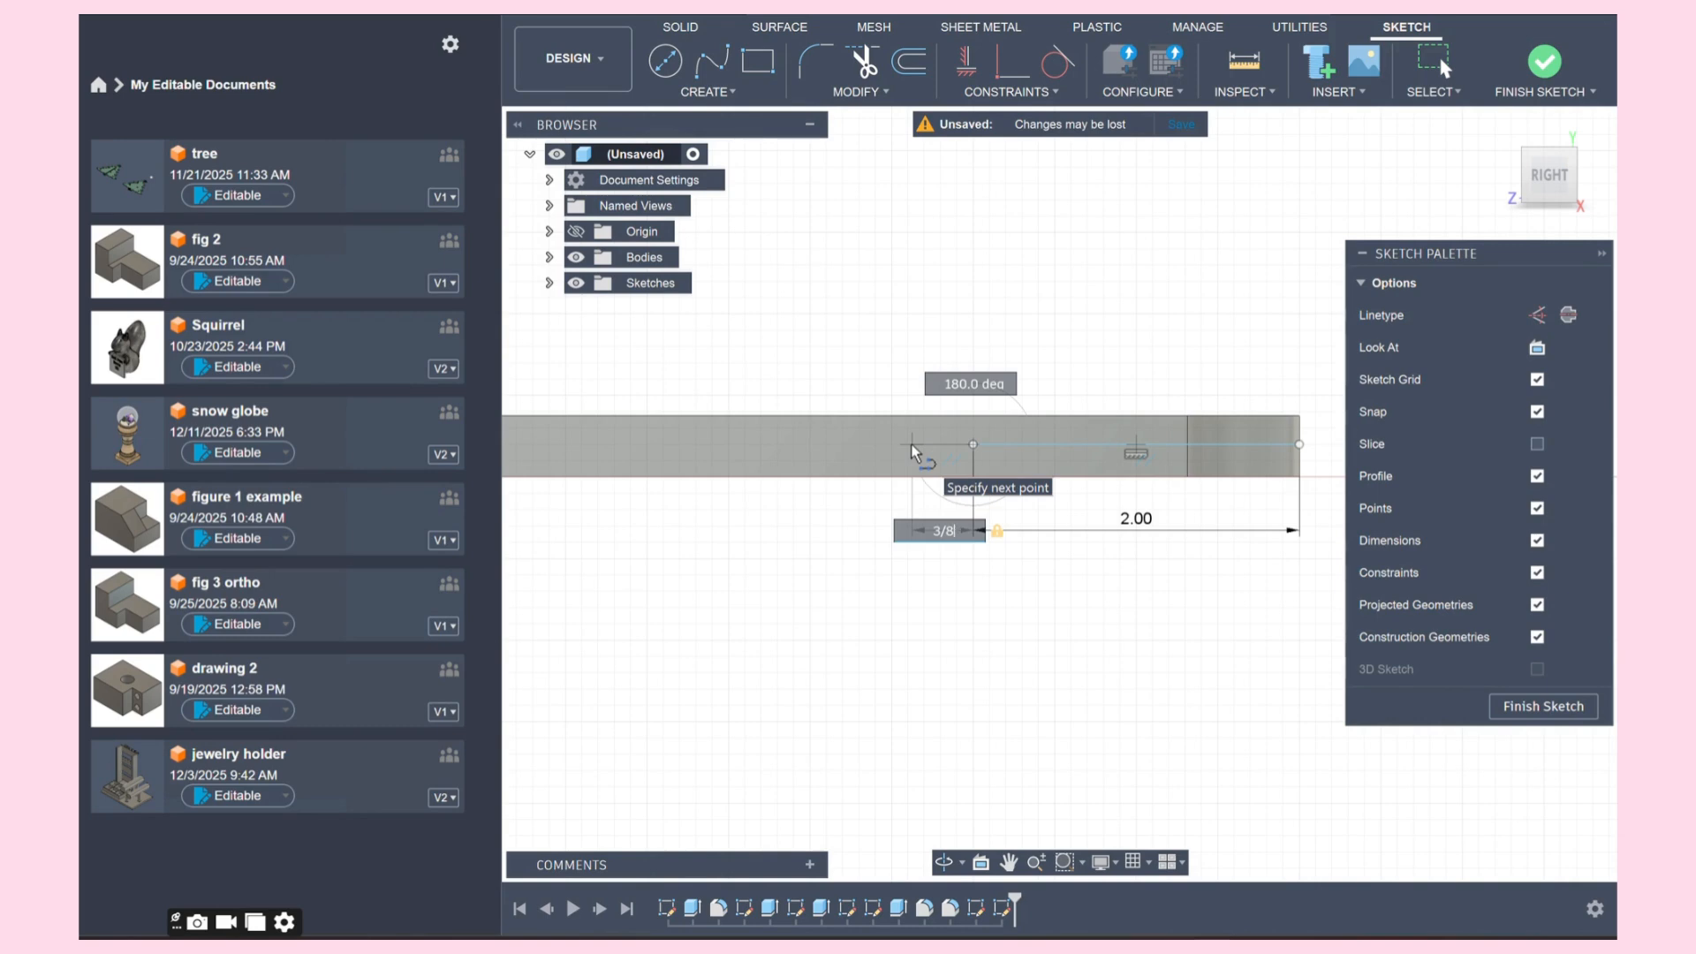
{"action": "key", "text": "Return"}
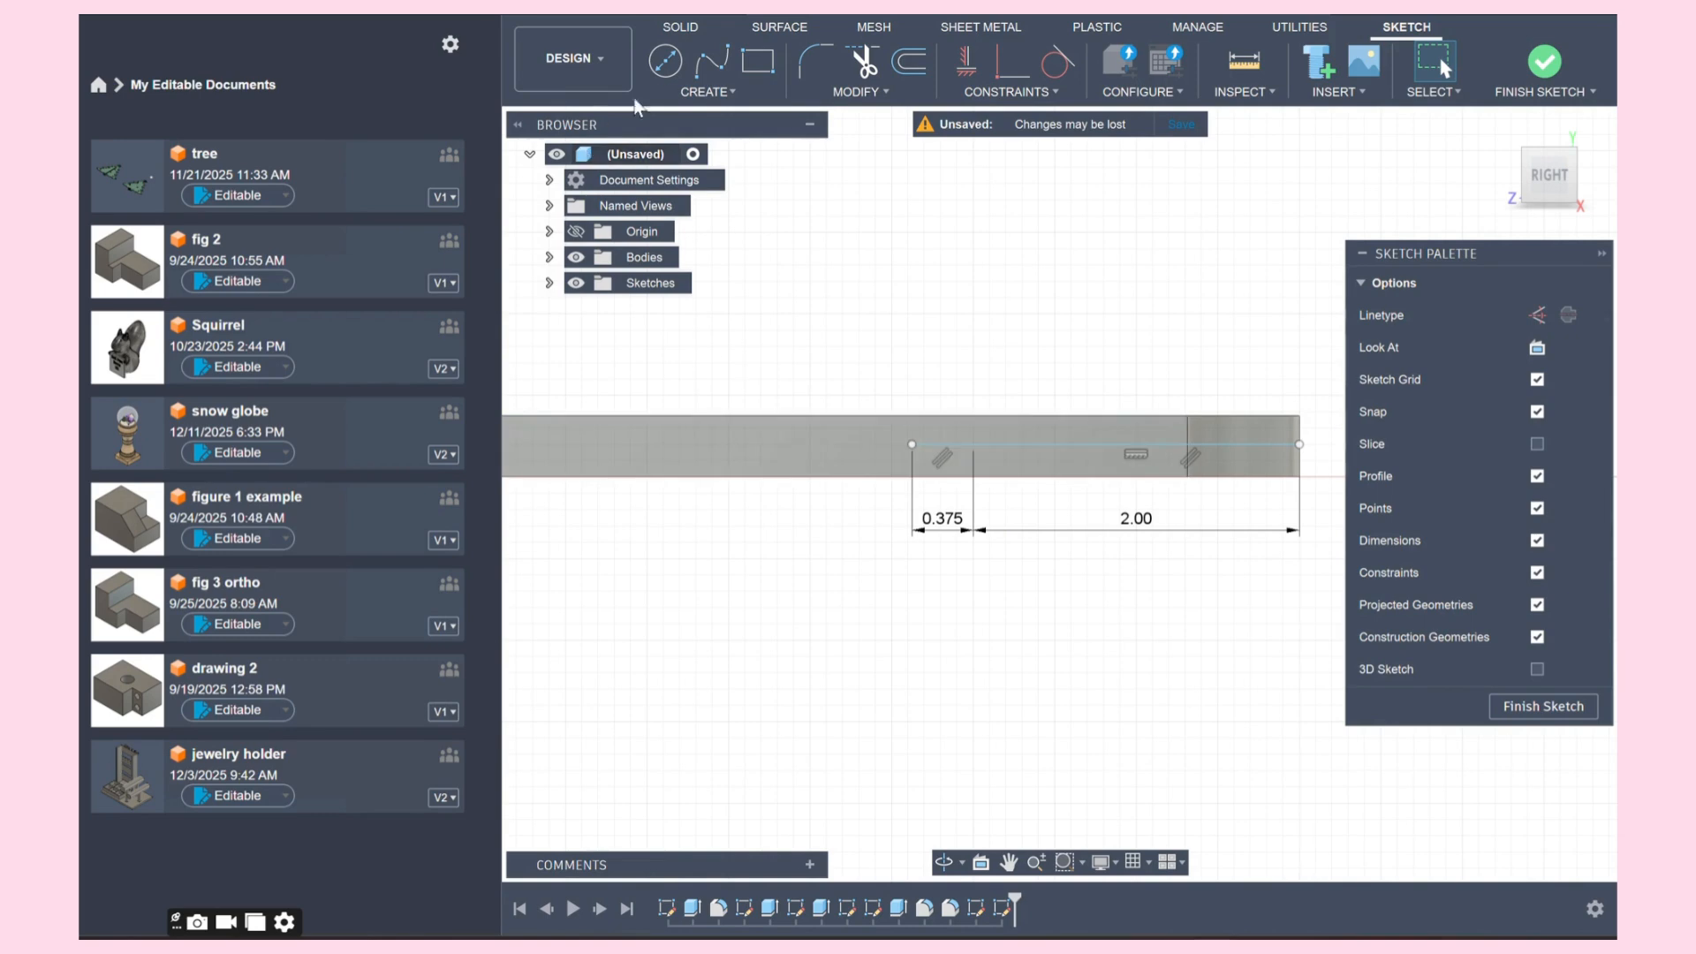
Step: Draw a 0.09 in diameter circle centred on the guide line, just inside the front end of the 3/8 in segment
{"action": "left_click", "coordinate": [665, 63]}
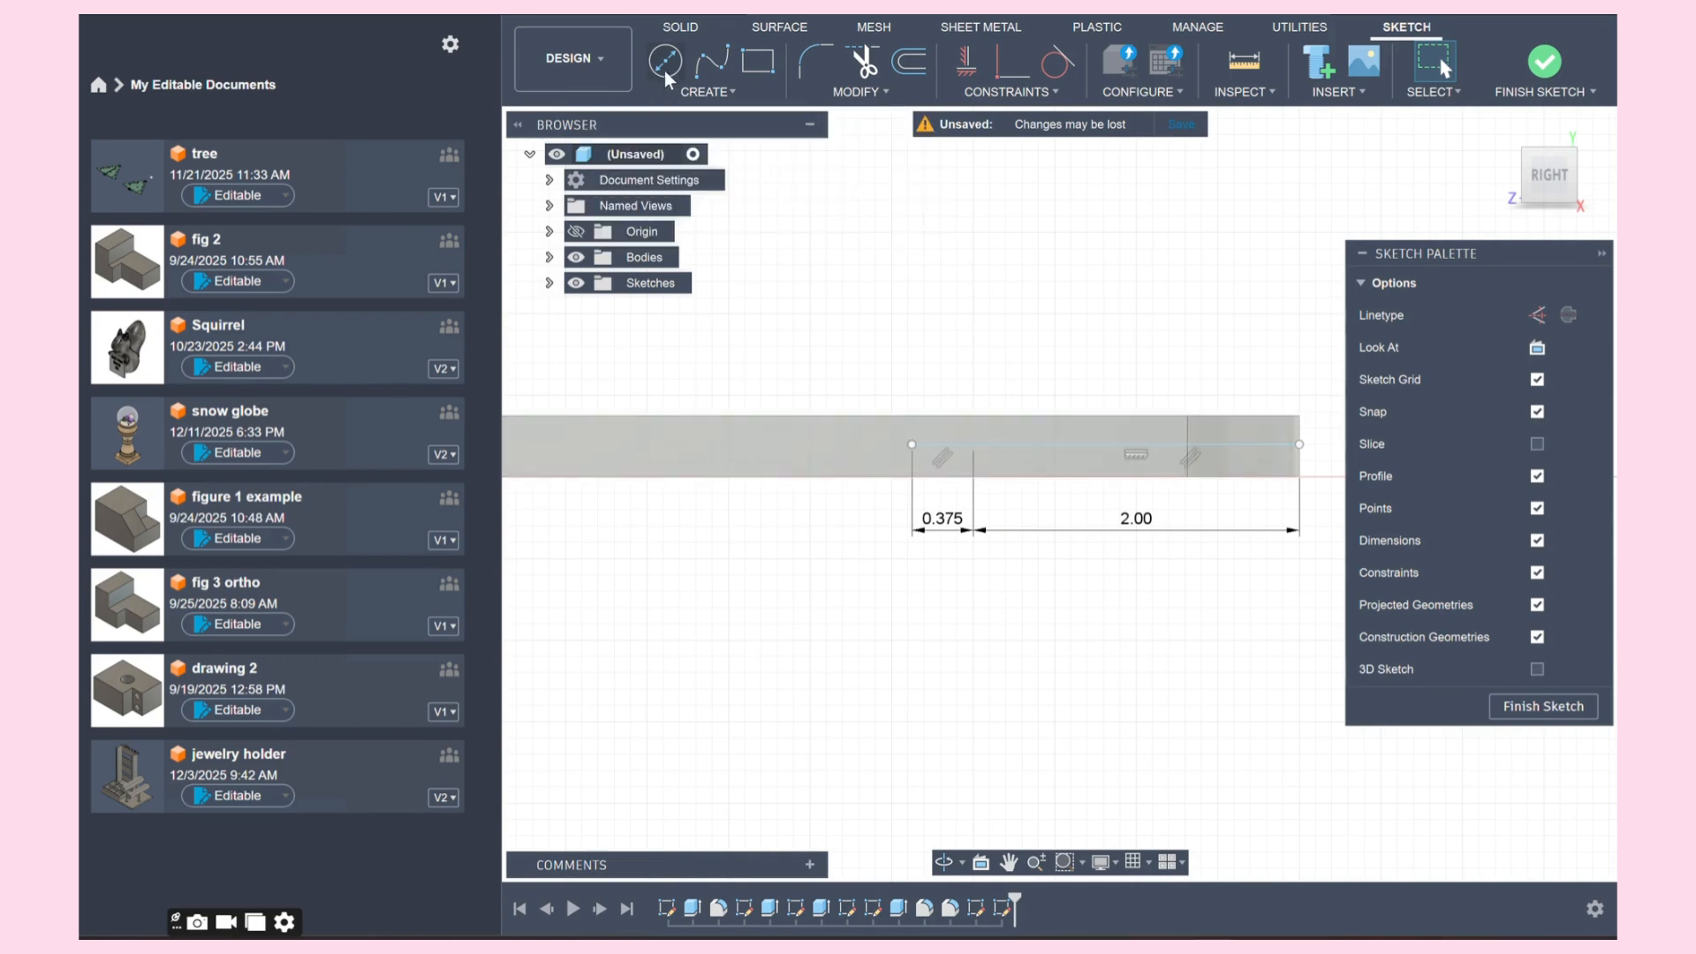
{"action": "scroll", "coordinate": [967, 447], "scroll_direction": "up", "scroll_amount": 5}
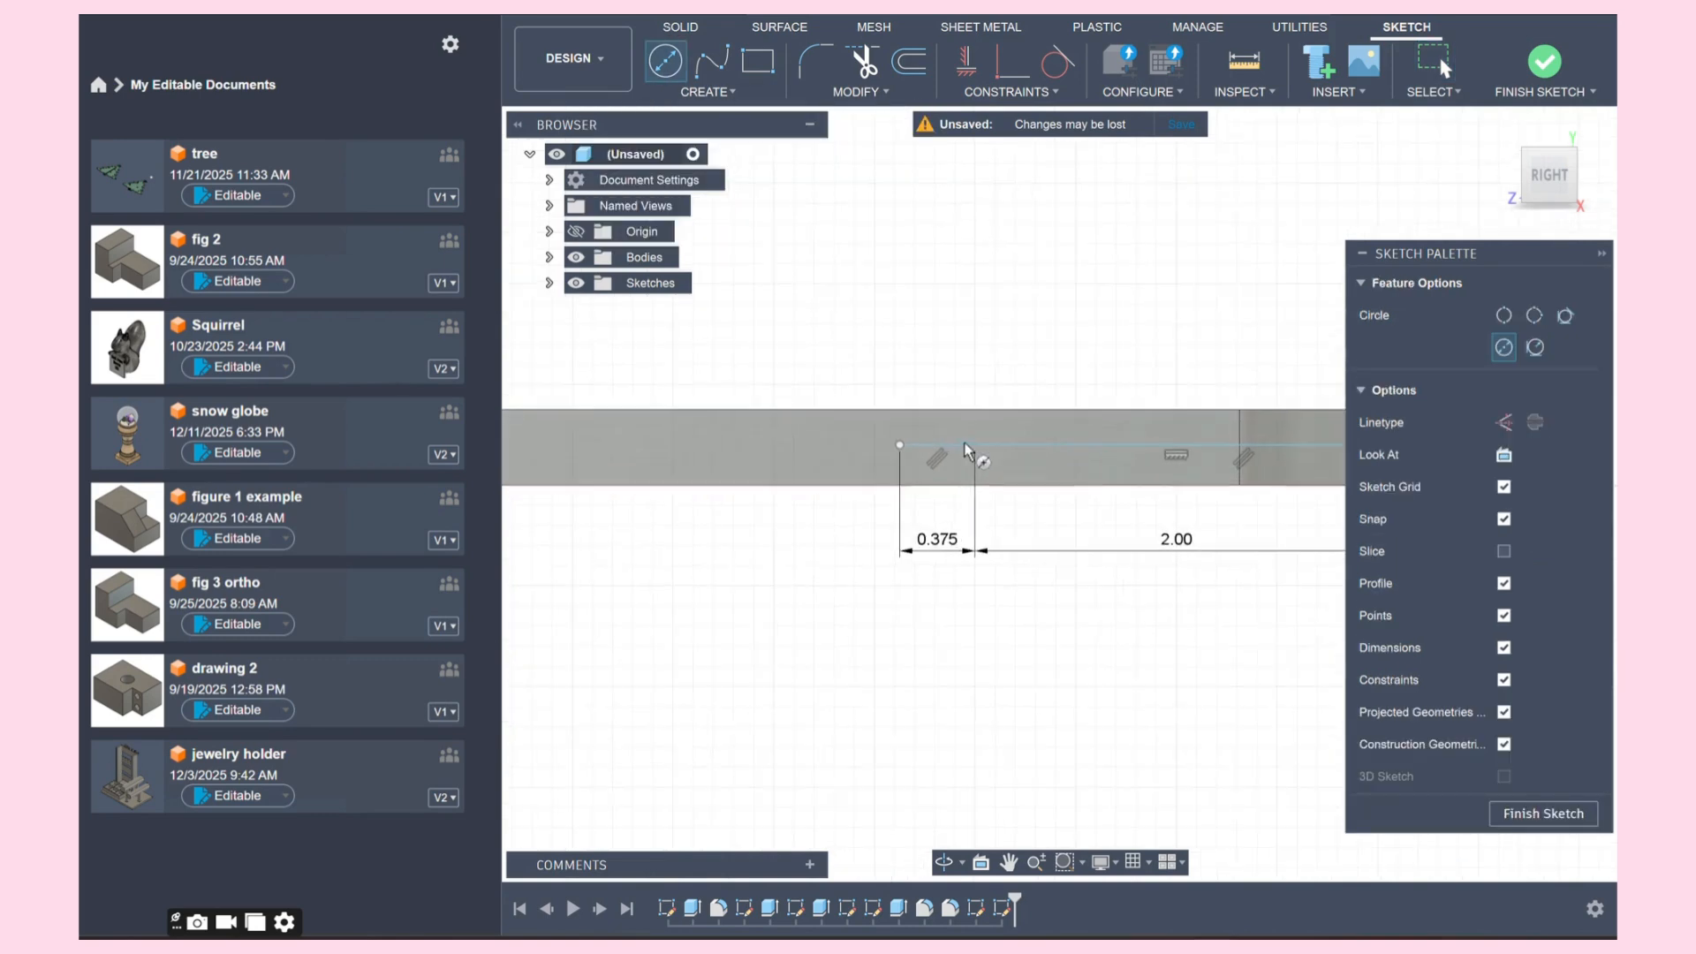
{"action": "scroll", "coordinate": [968, 441], "scroll_direction": "up", "scroll_amount": 1}
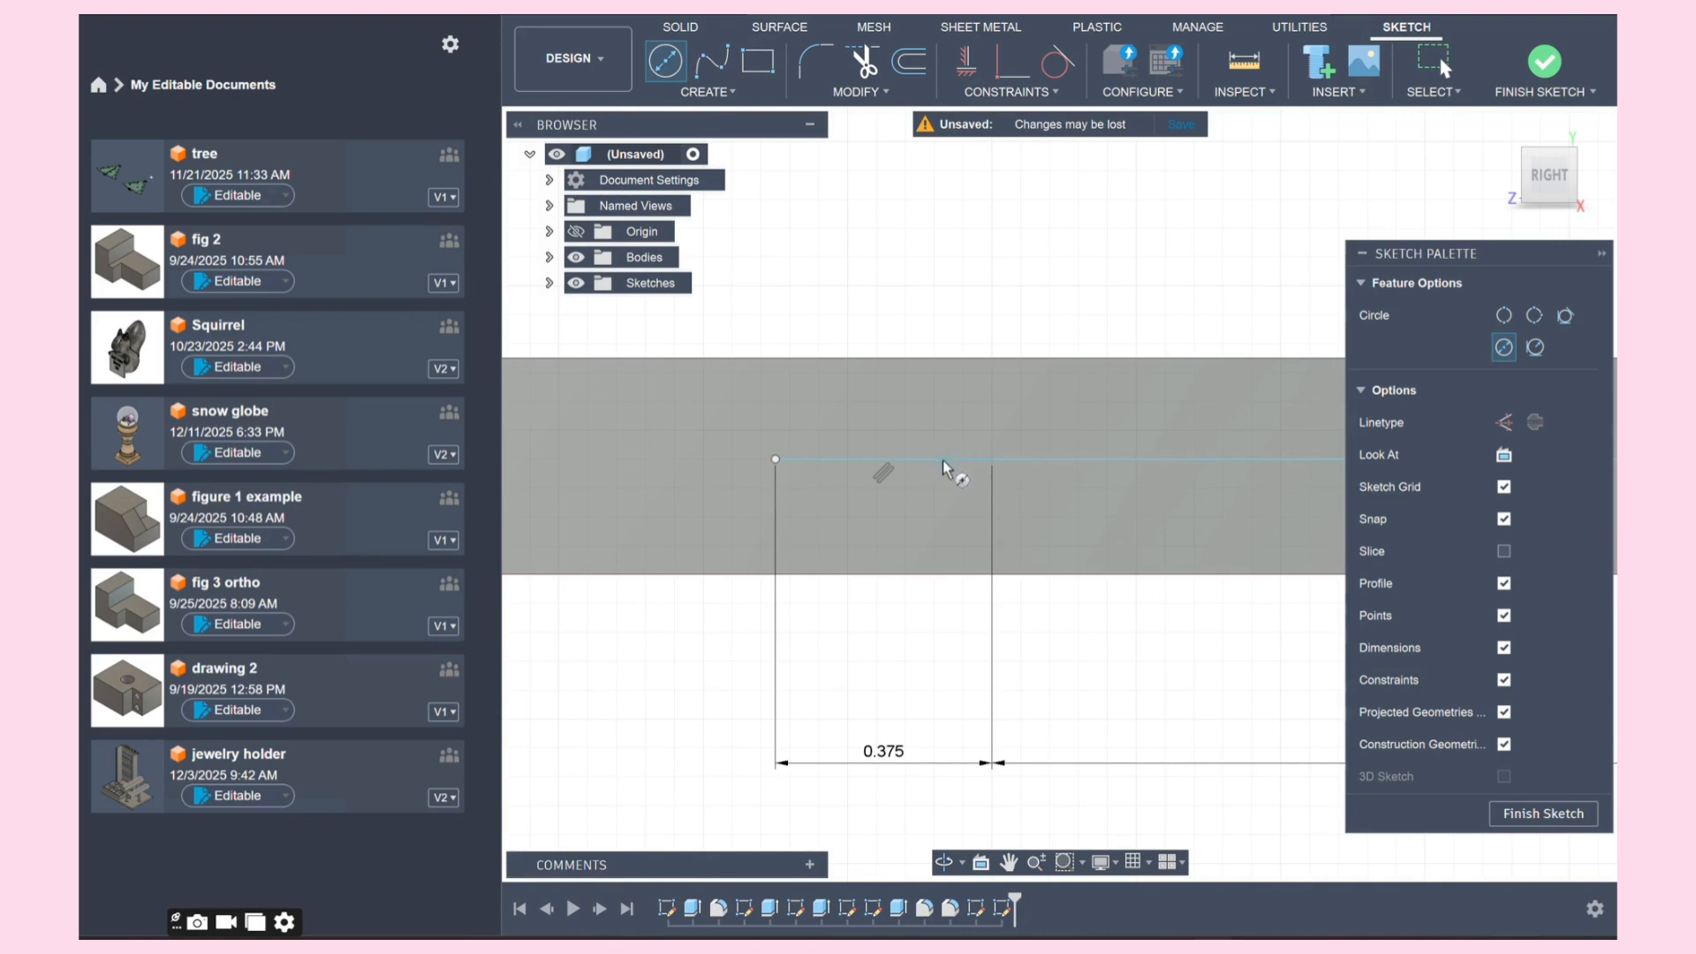
{"action": "scroll", "coordinate": [951, 469], "scroll_direction": "up", "scroll_amount": 6}
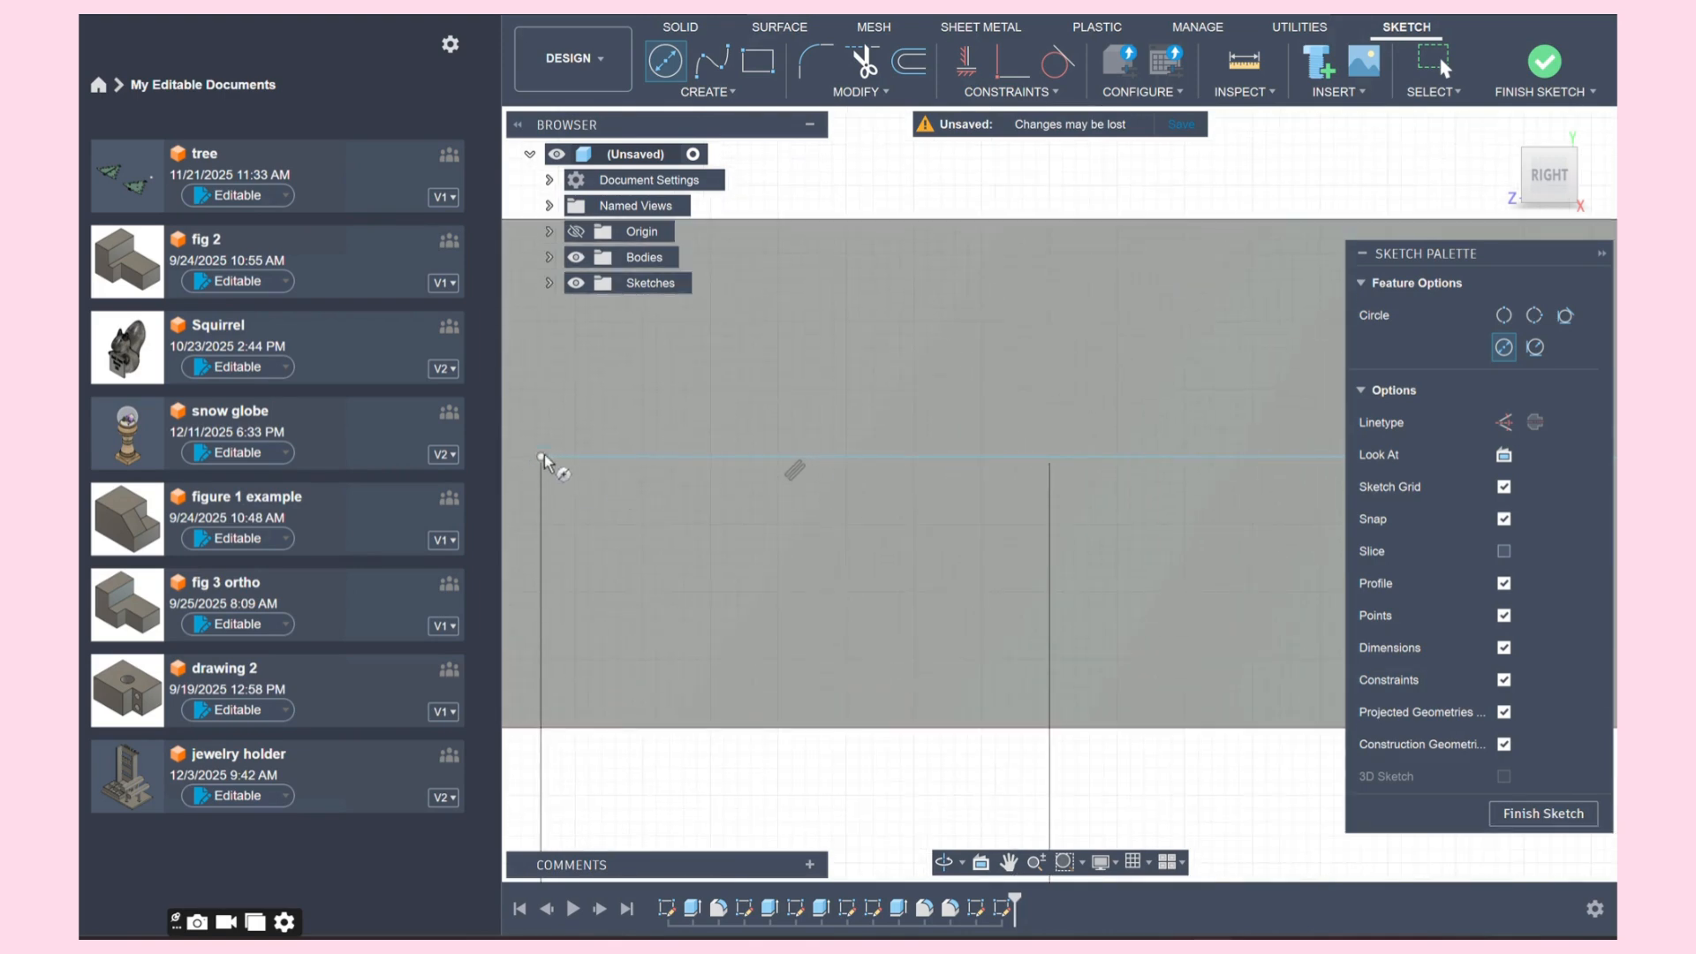
{"action": "left_click", "coordinate": [600, 456]}
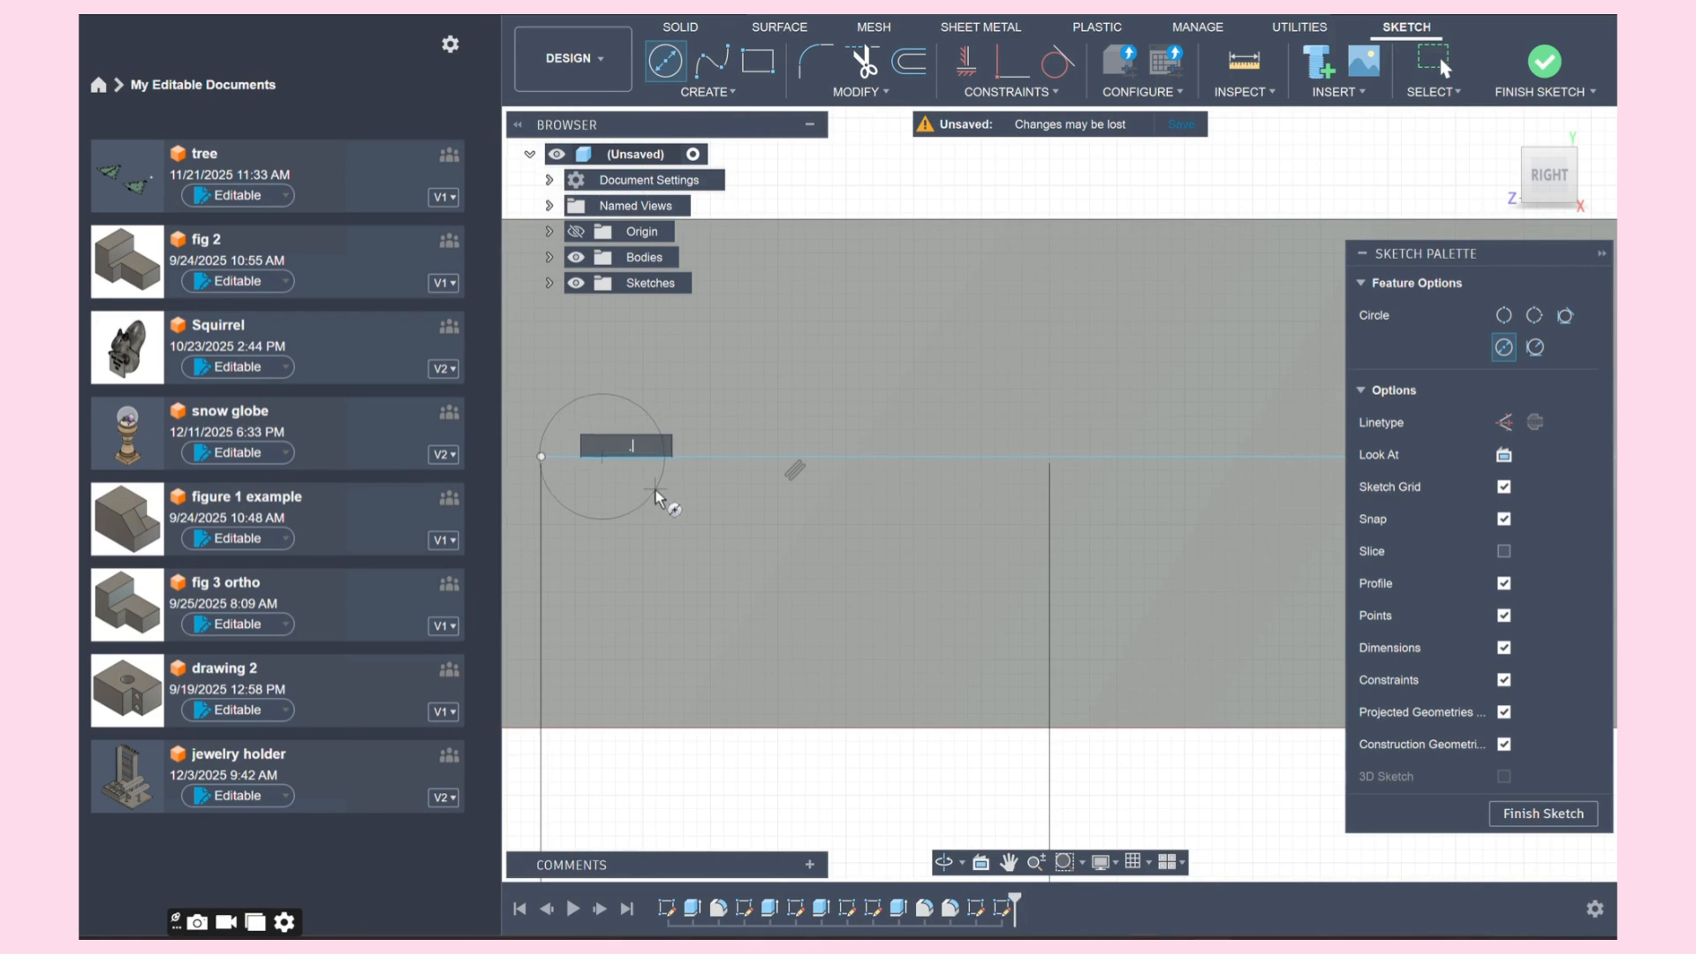
{"action": "key", "text": "Return"}
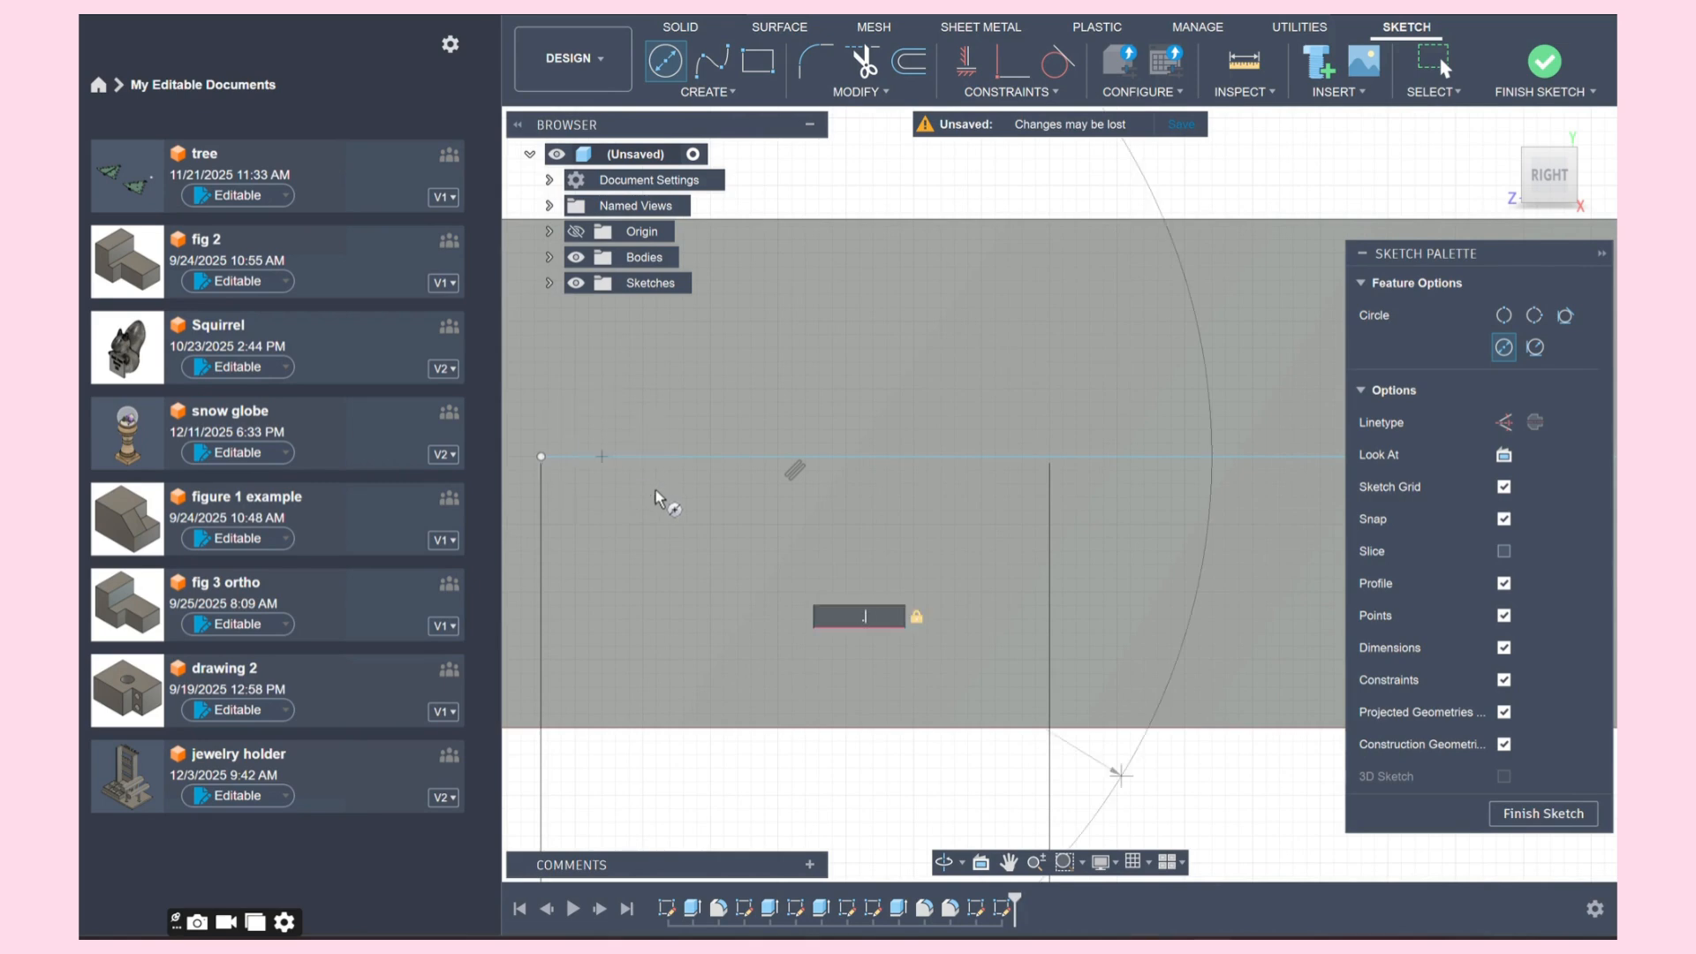
{"action": "type", "text": "9"}
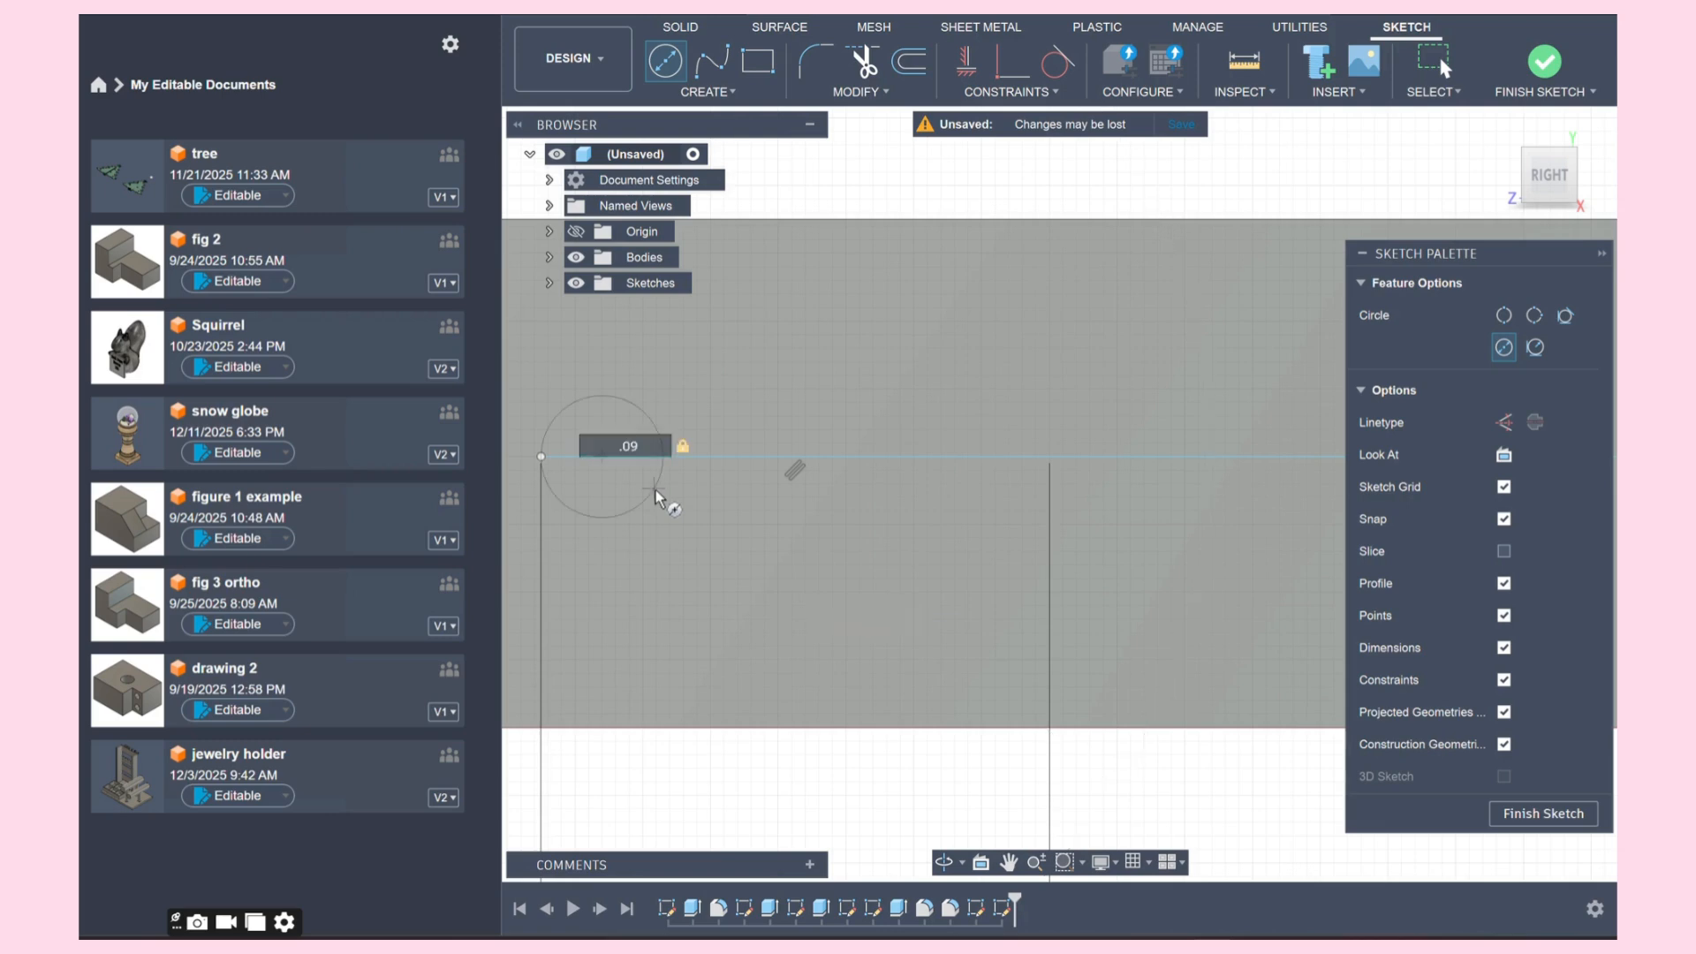
{"action": "key", "text": "Return"}
{"action": "key", "text": "Escape"}
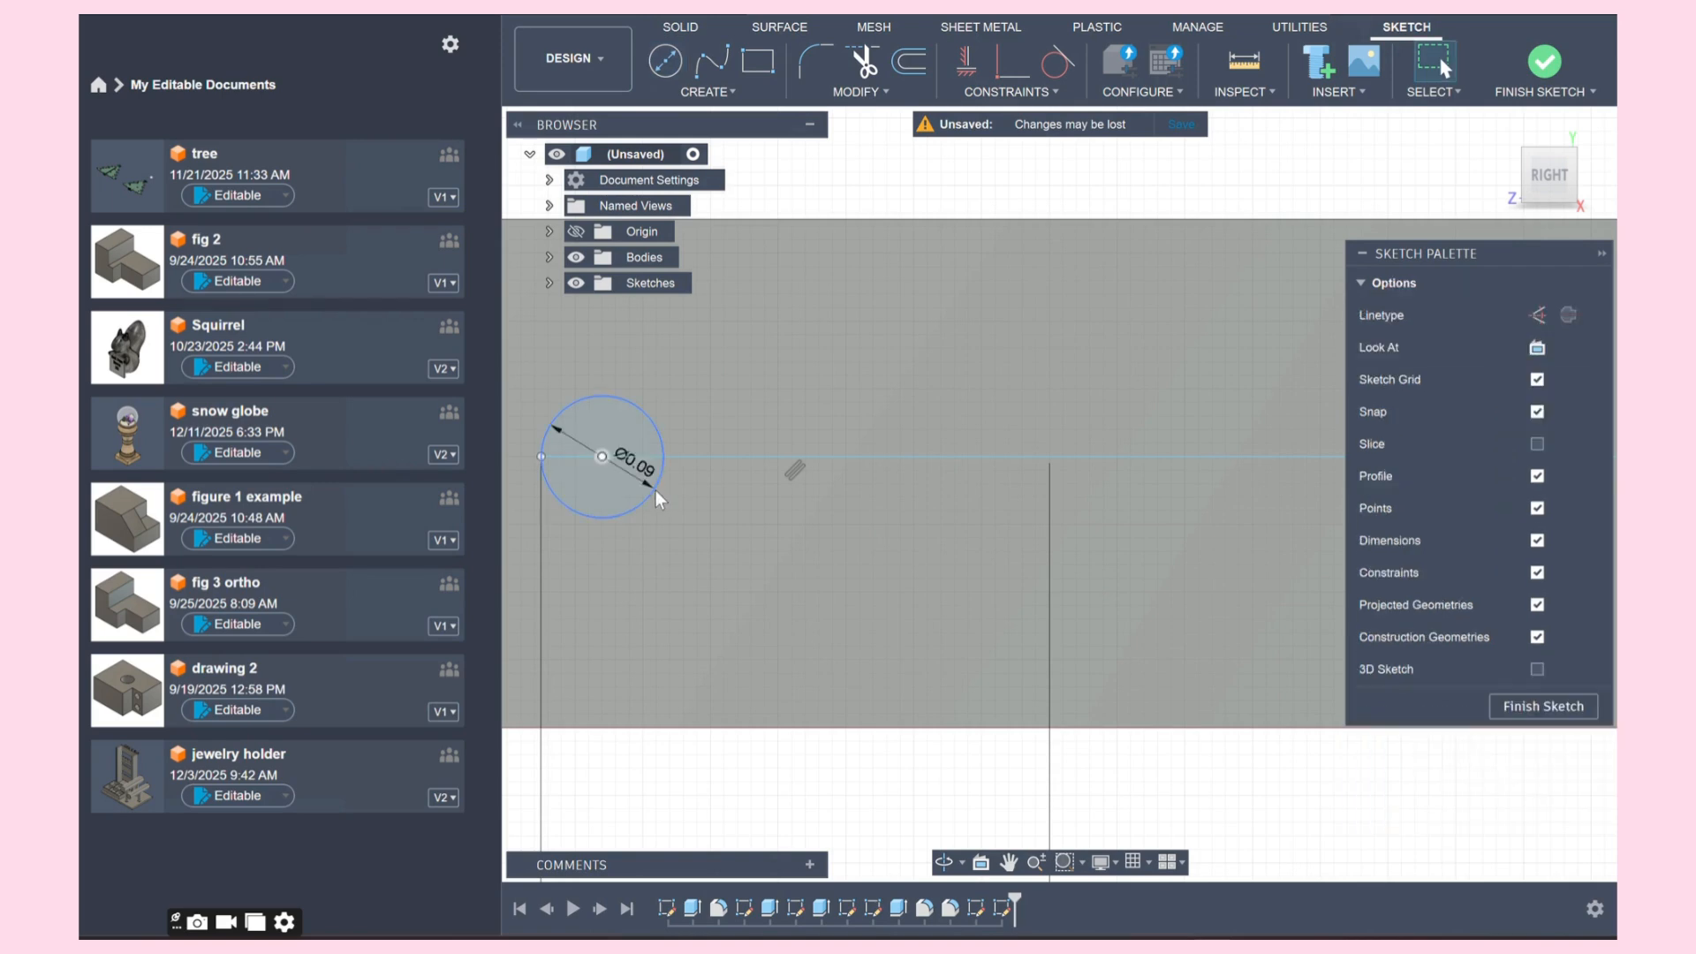
Step: Draw a second 0.09 in diameter circle on the guide line, just inside the rear end of the 3/8 in segment
{"action": "left_click", "coordinate": [675, 53]}
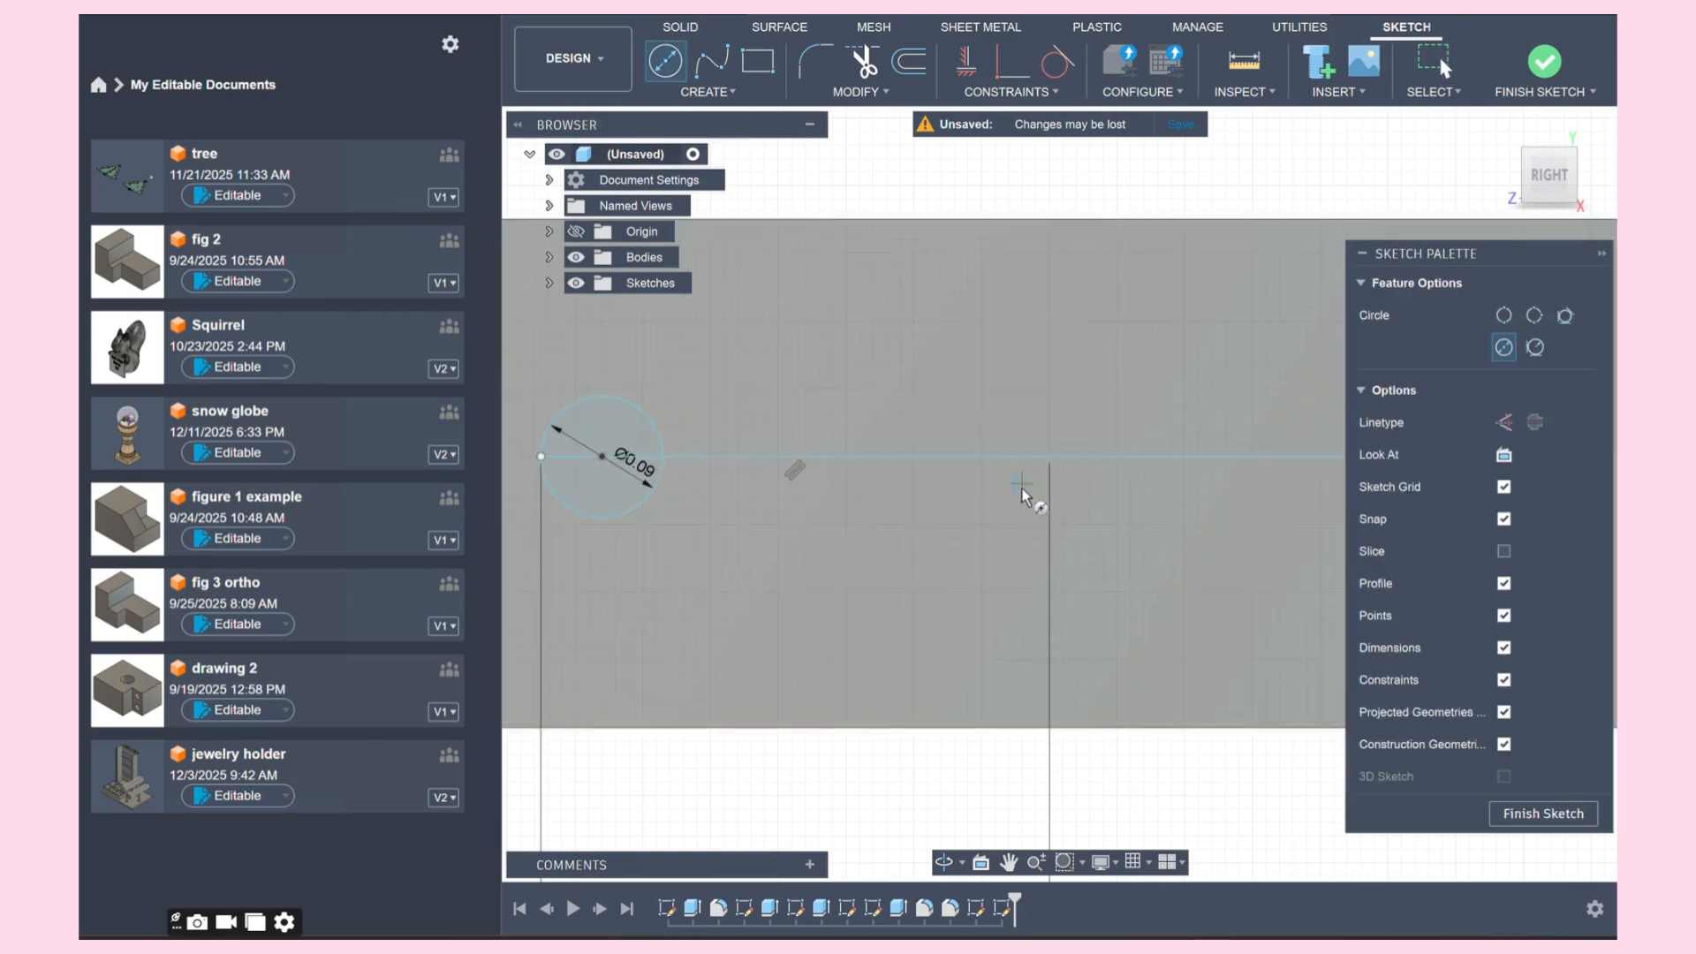
{"action": "left_click", "coordinate": [980, 457]}
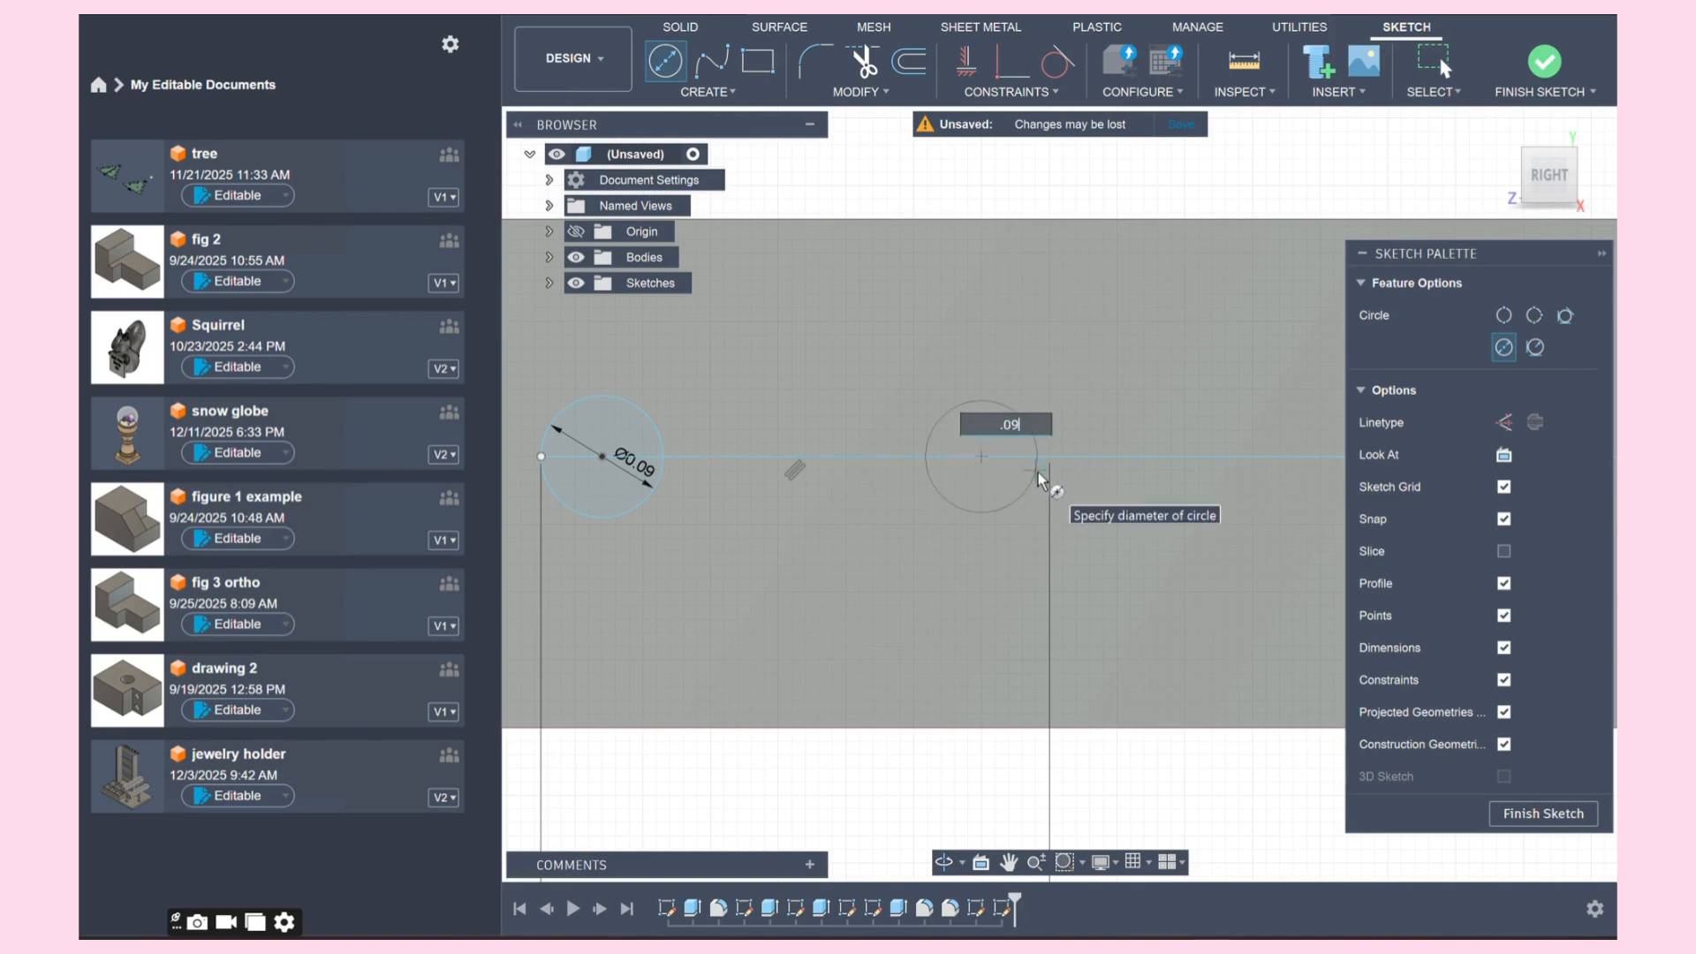
{"action": "key", "text": "Tab"}
{"action": "key", "text": "Return"}
{"action": "key", "text": "Escape"}
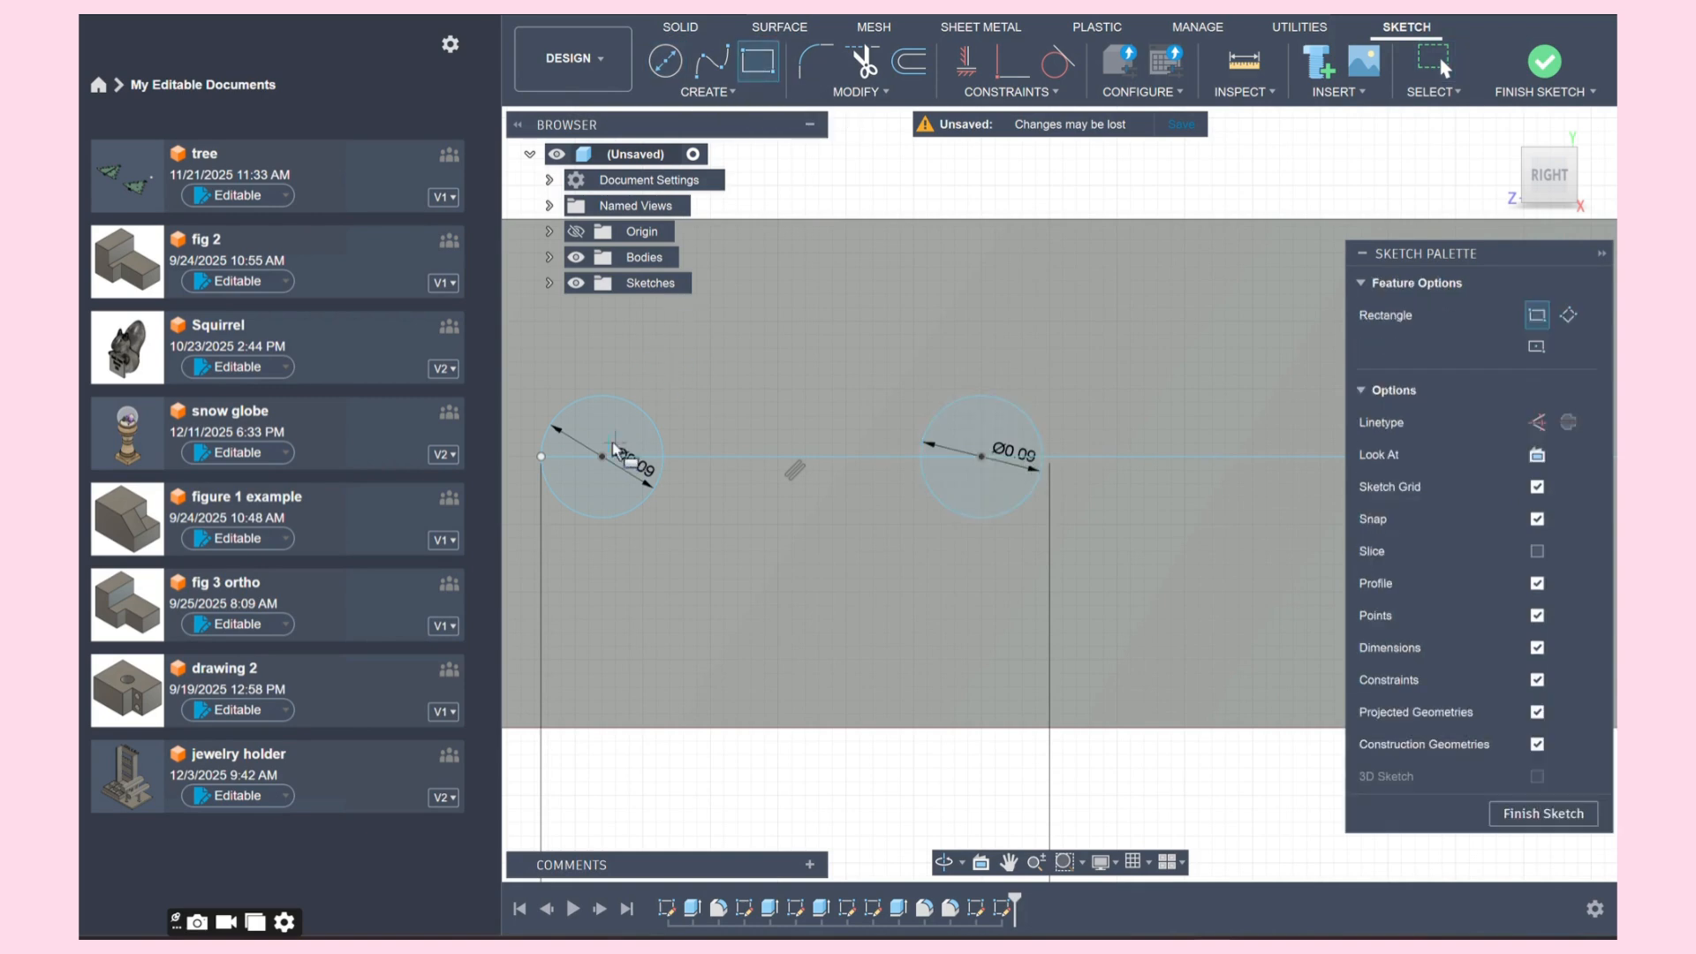
Step: Join the two circles with a rectangle about 0.283 in by 0.09 in between their centres, and finish the sketch
{"action": "left_click", "coordinate": [601, 397]}
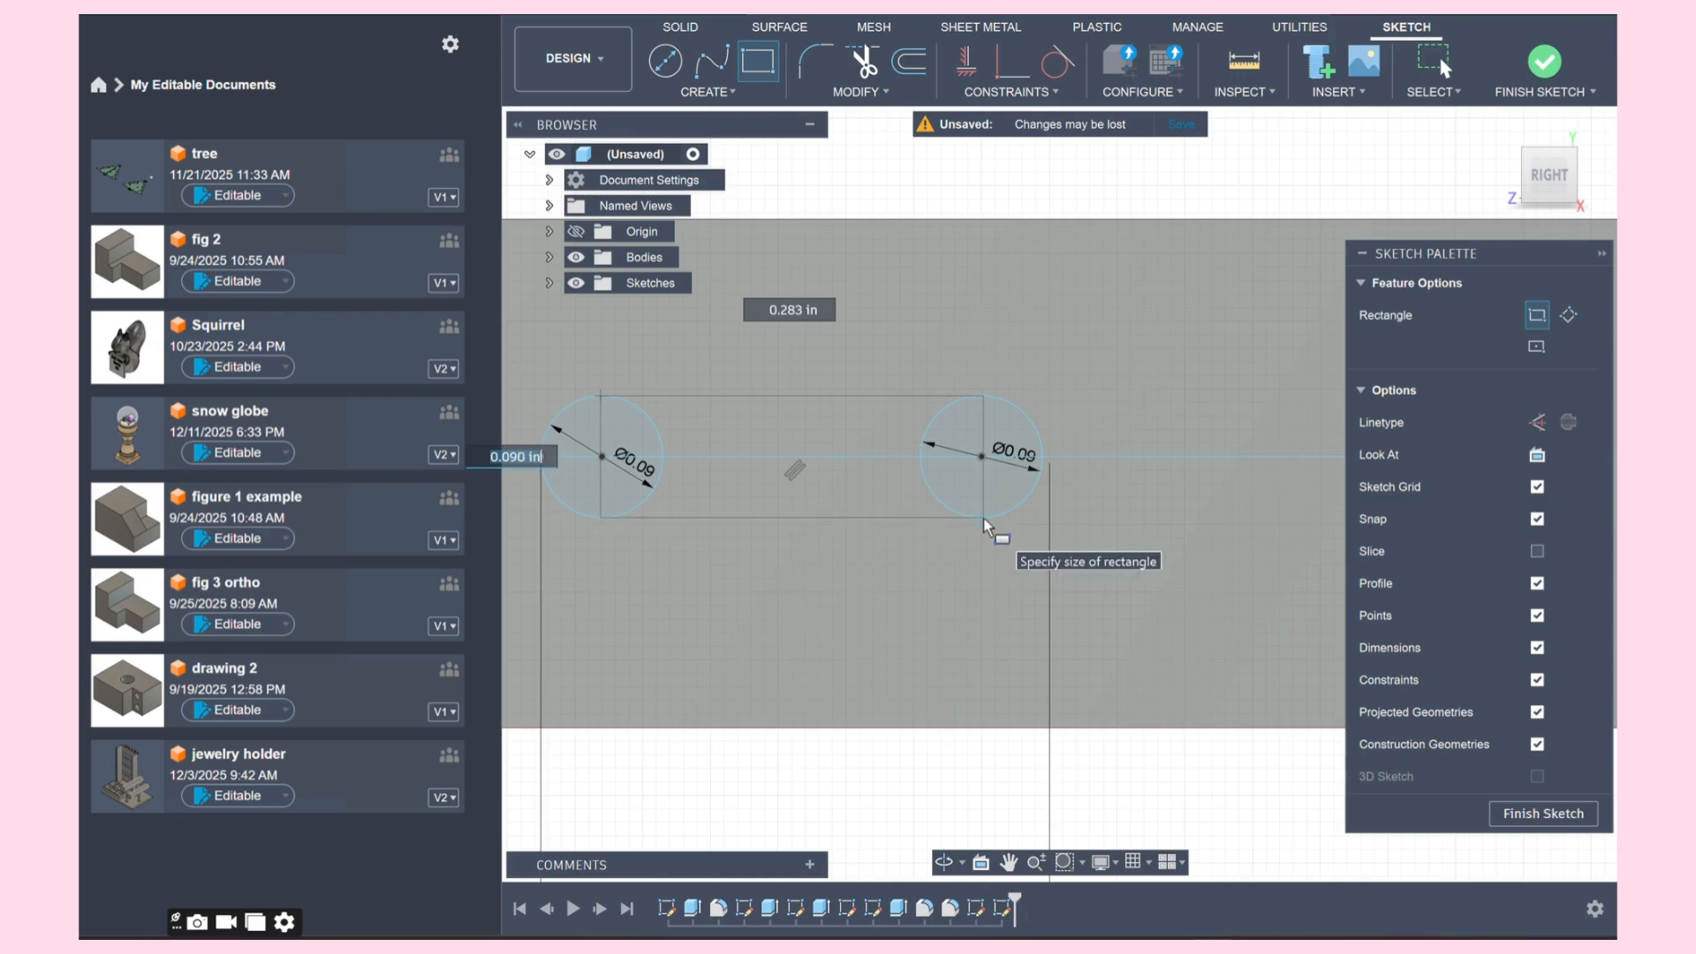
{"action": "left_click", "coordinate": [986, 521]}
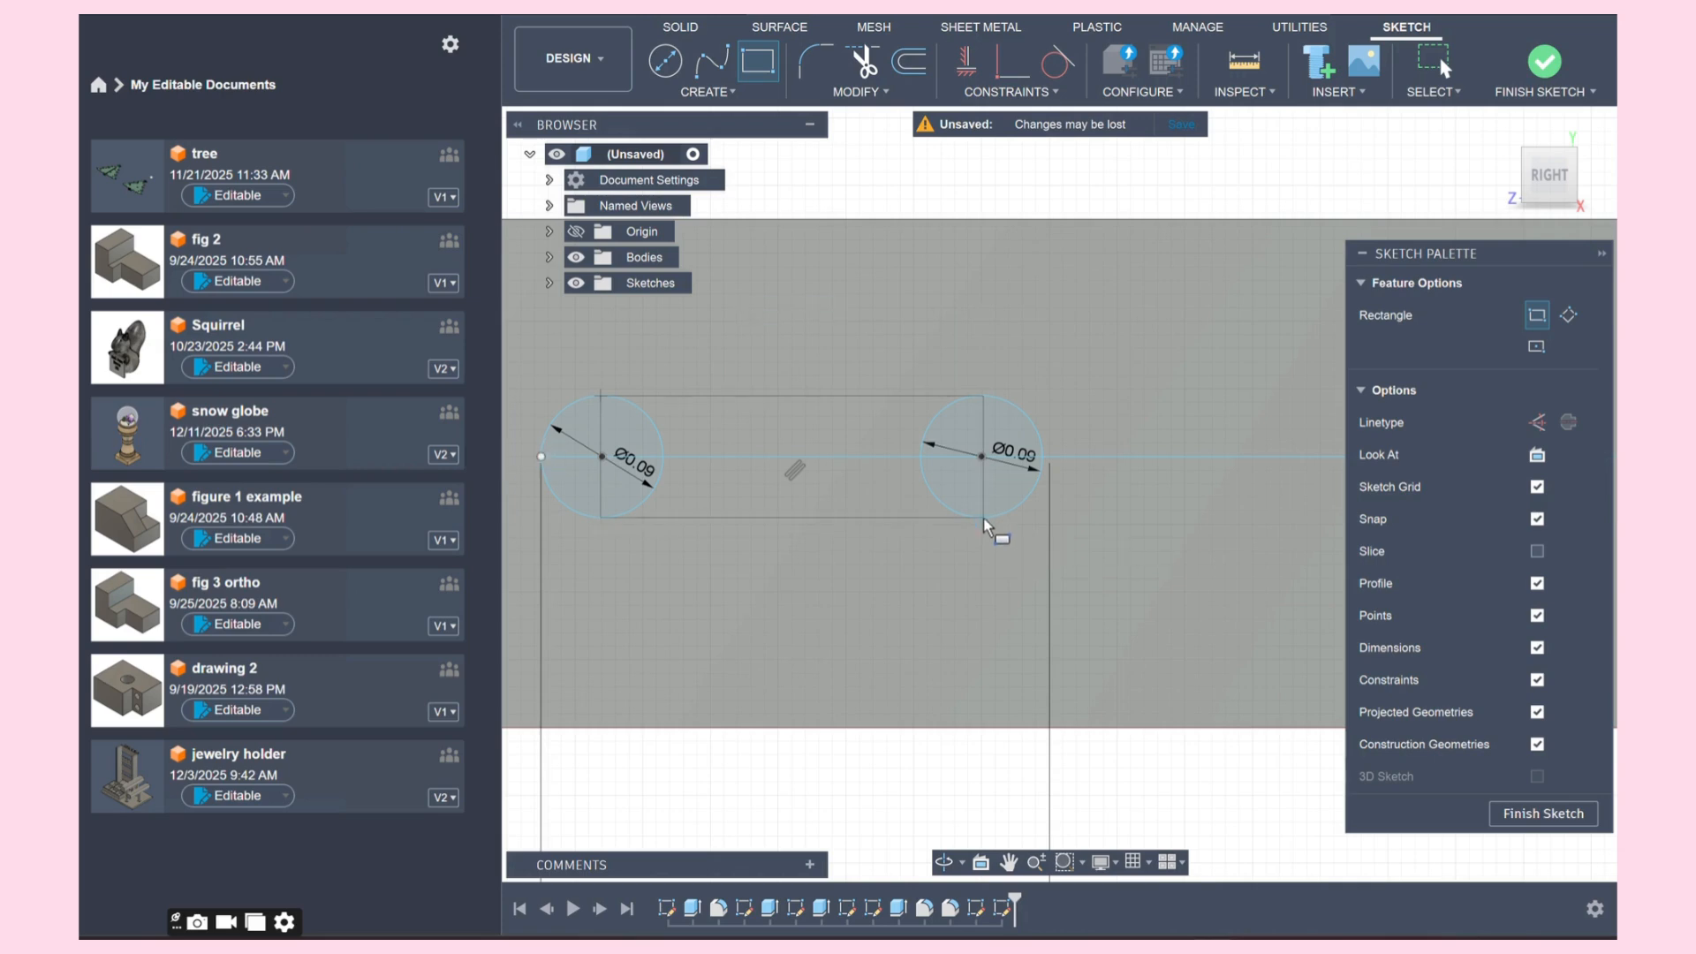
{"action": "left_click", "coordinate": [1544, 62]}
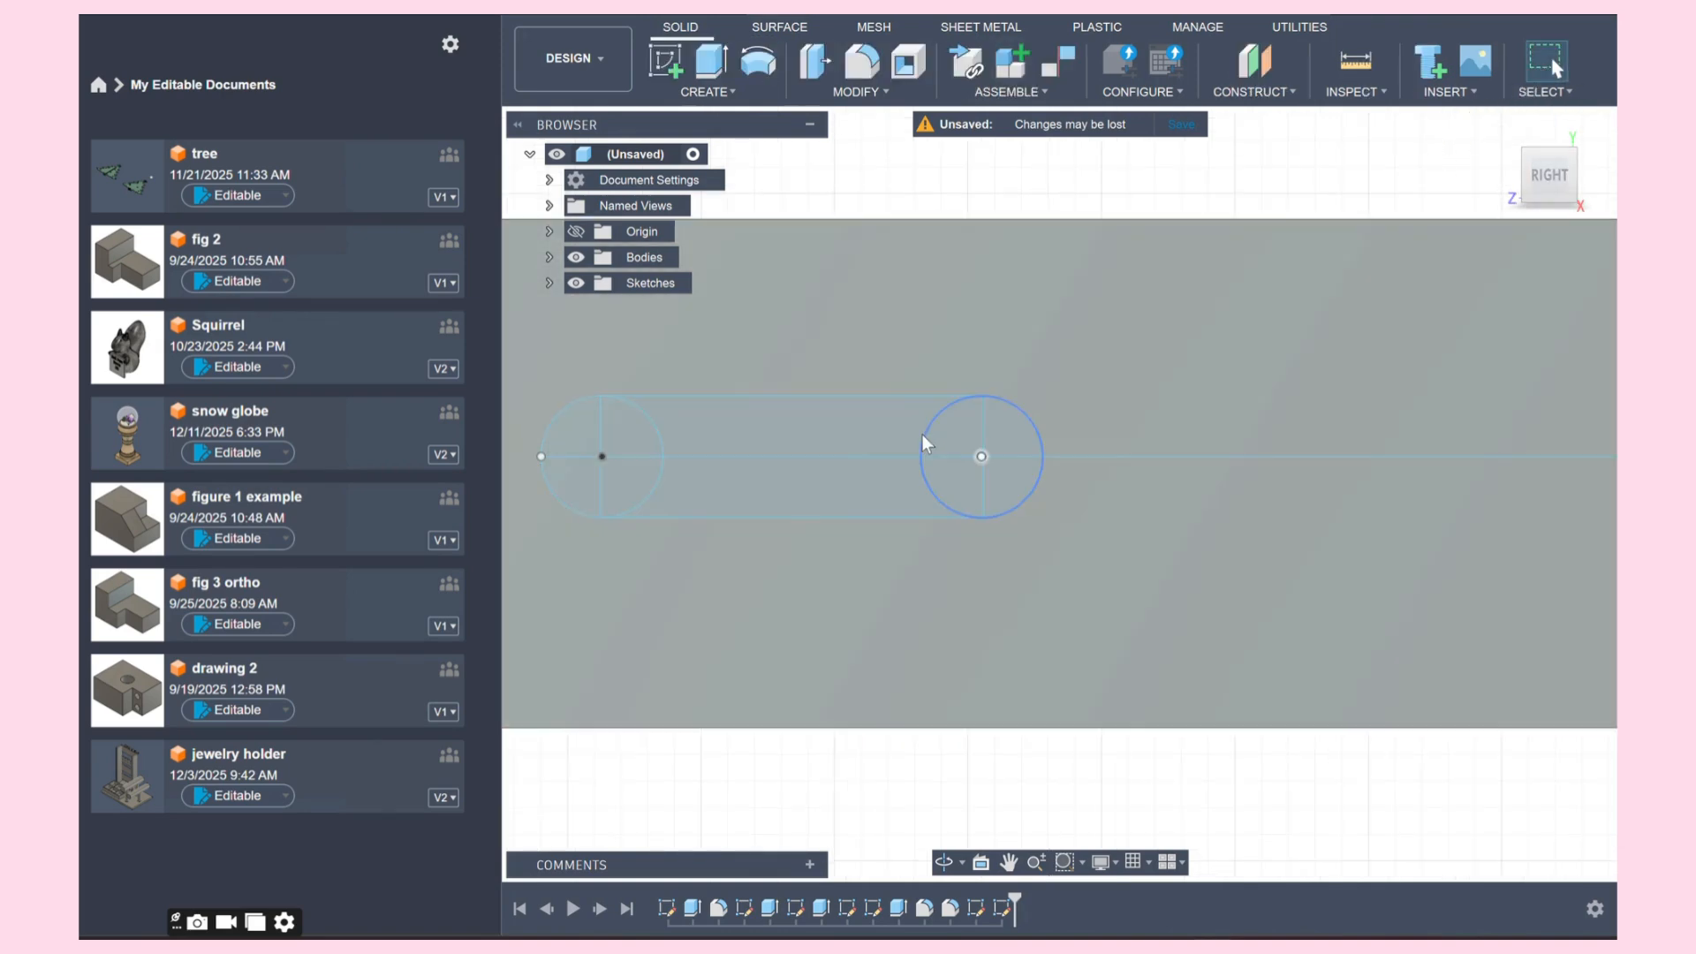
Step: Start a new sketch on the same long right side wall of the case
{"action": "scroll", "coordinate": [765, 569], "scroll_direction": "down", "scroll_amount": 5}
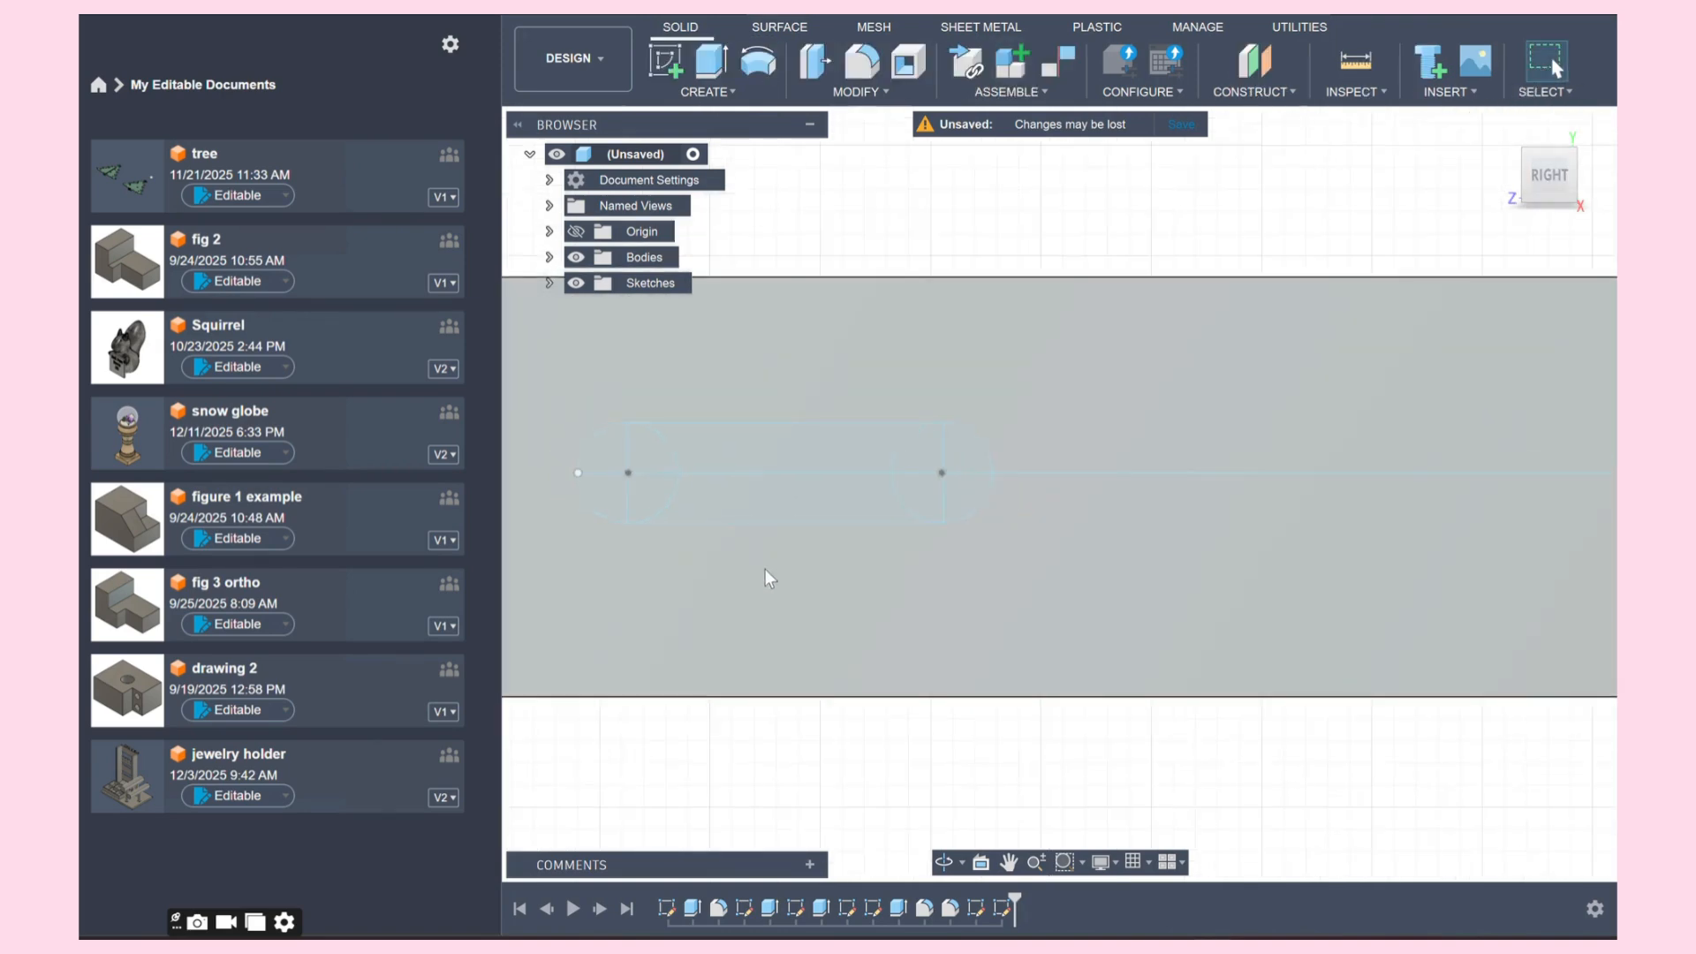
{"action": "scroll", "coordinate": [765, 569], "scroll_direction": "down", "scroll_amount": 2}
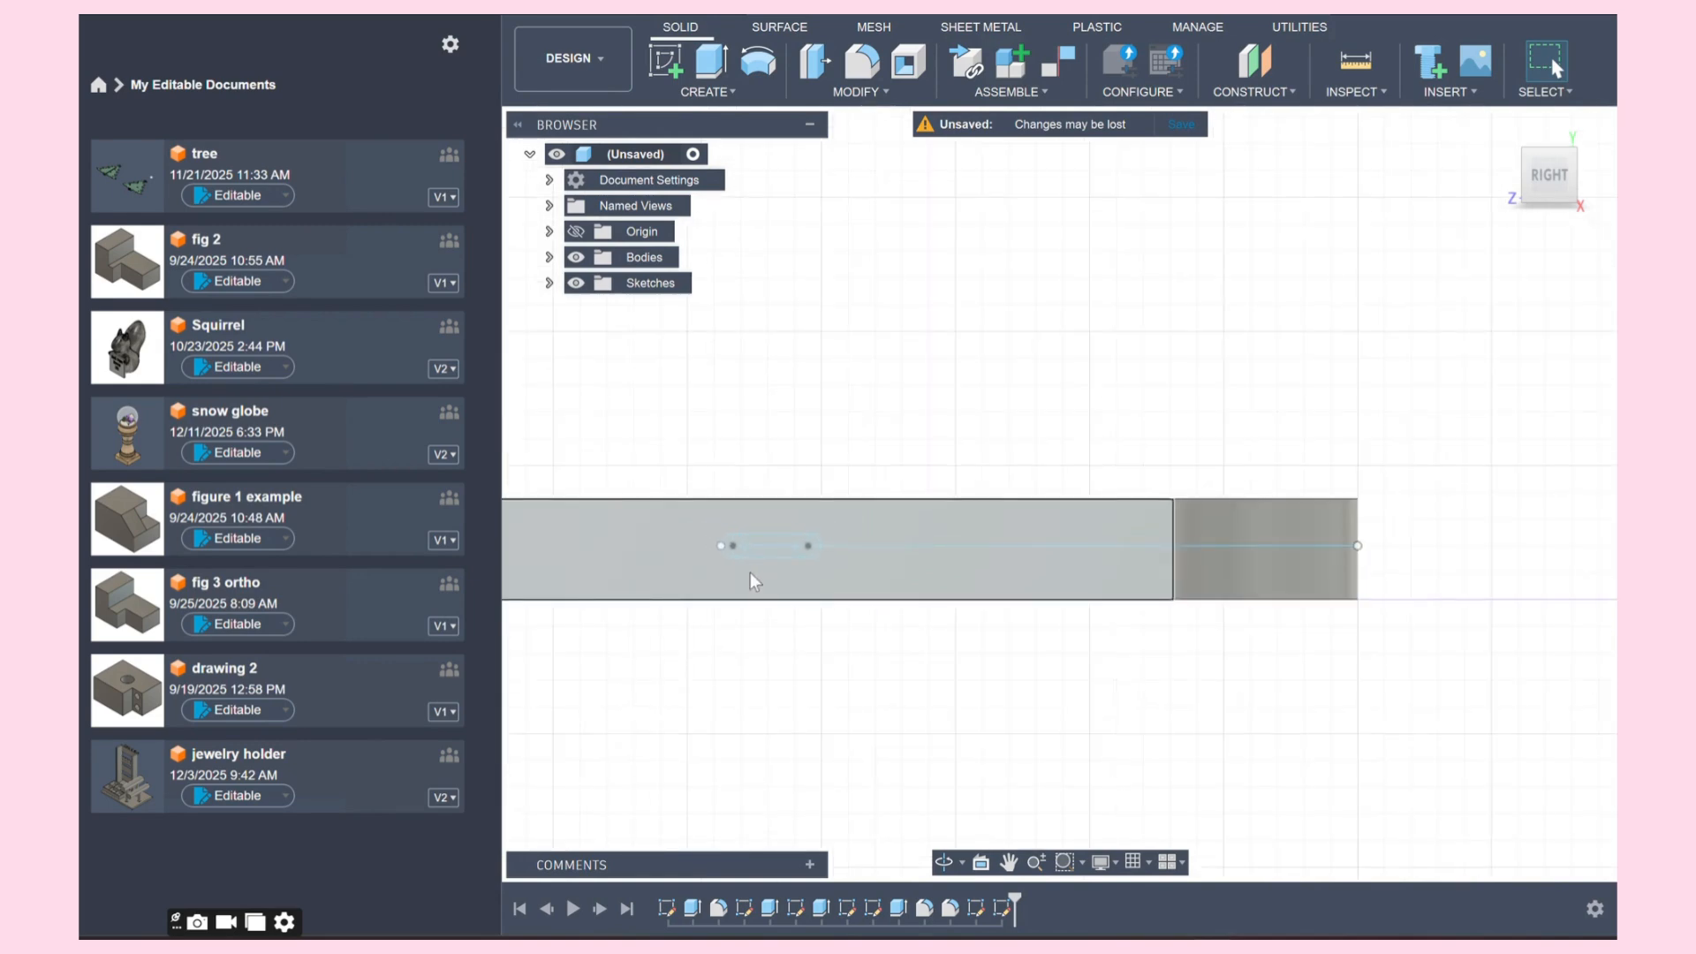
{"action": "left_click", "coordinate": [1010, 866]}
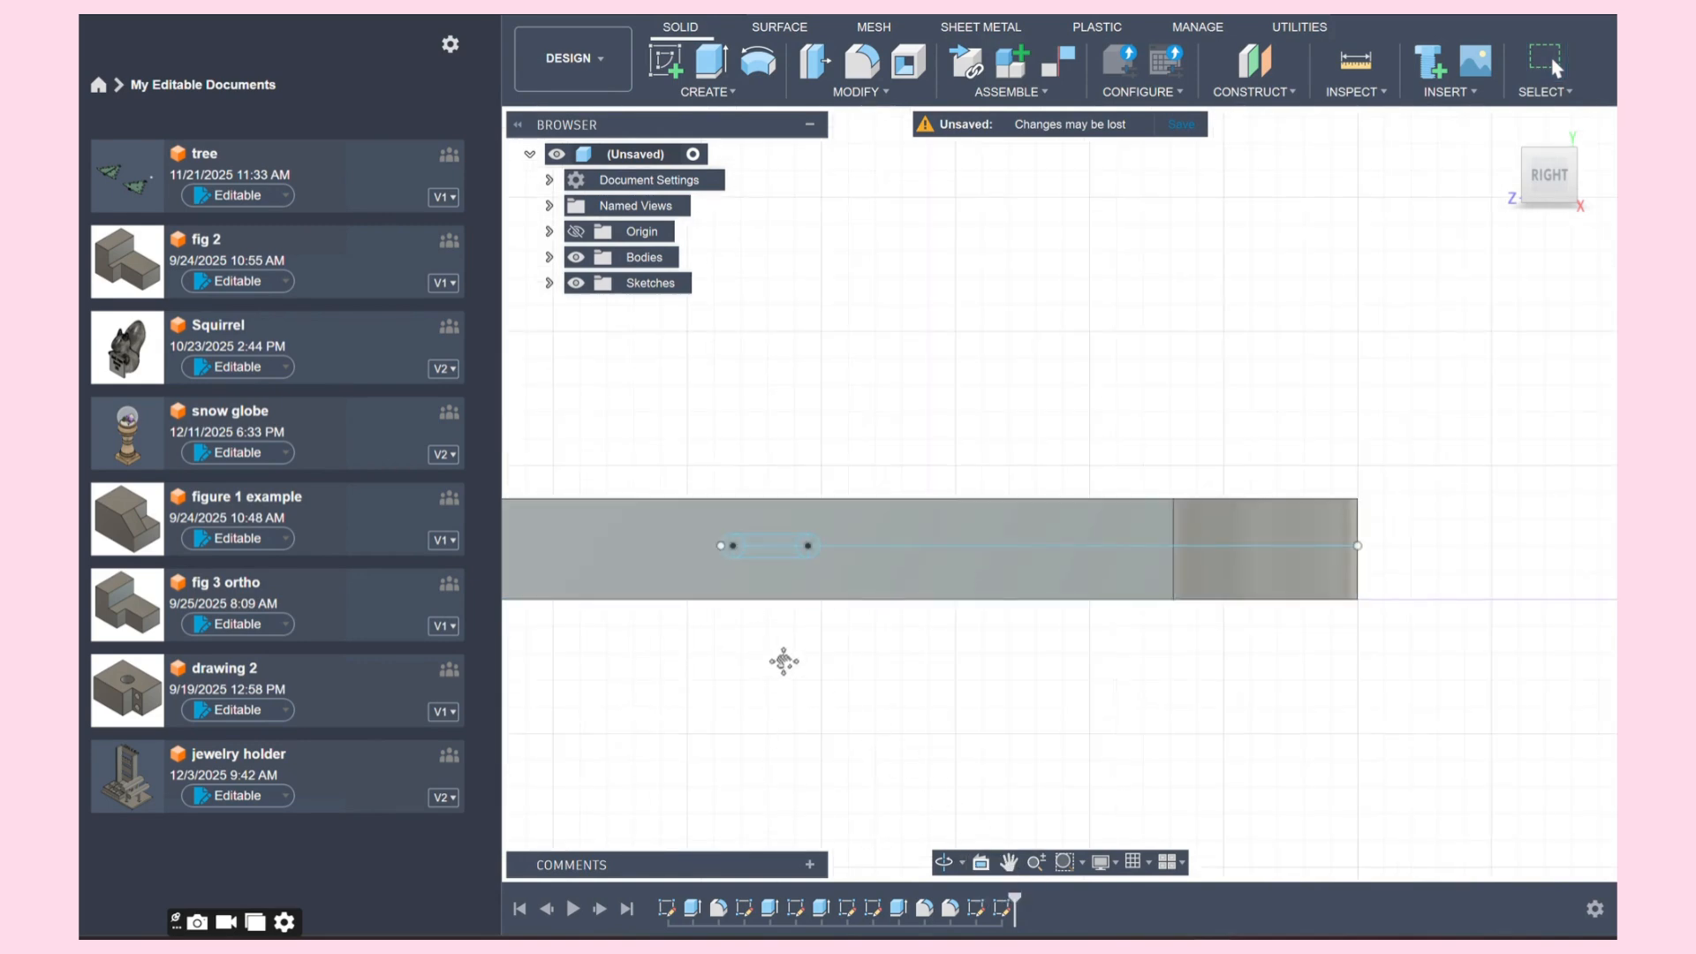
{"action": "left_click_drag", "start_coordinate": [783, 662], "coordinate": [1212, 650]}
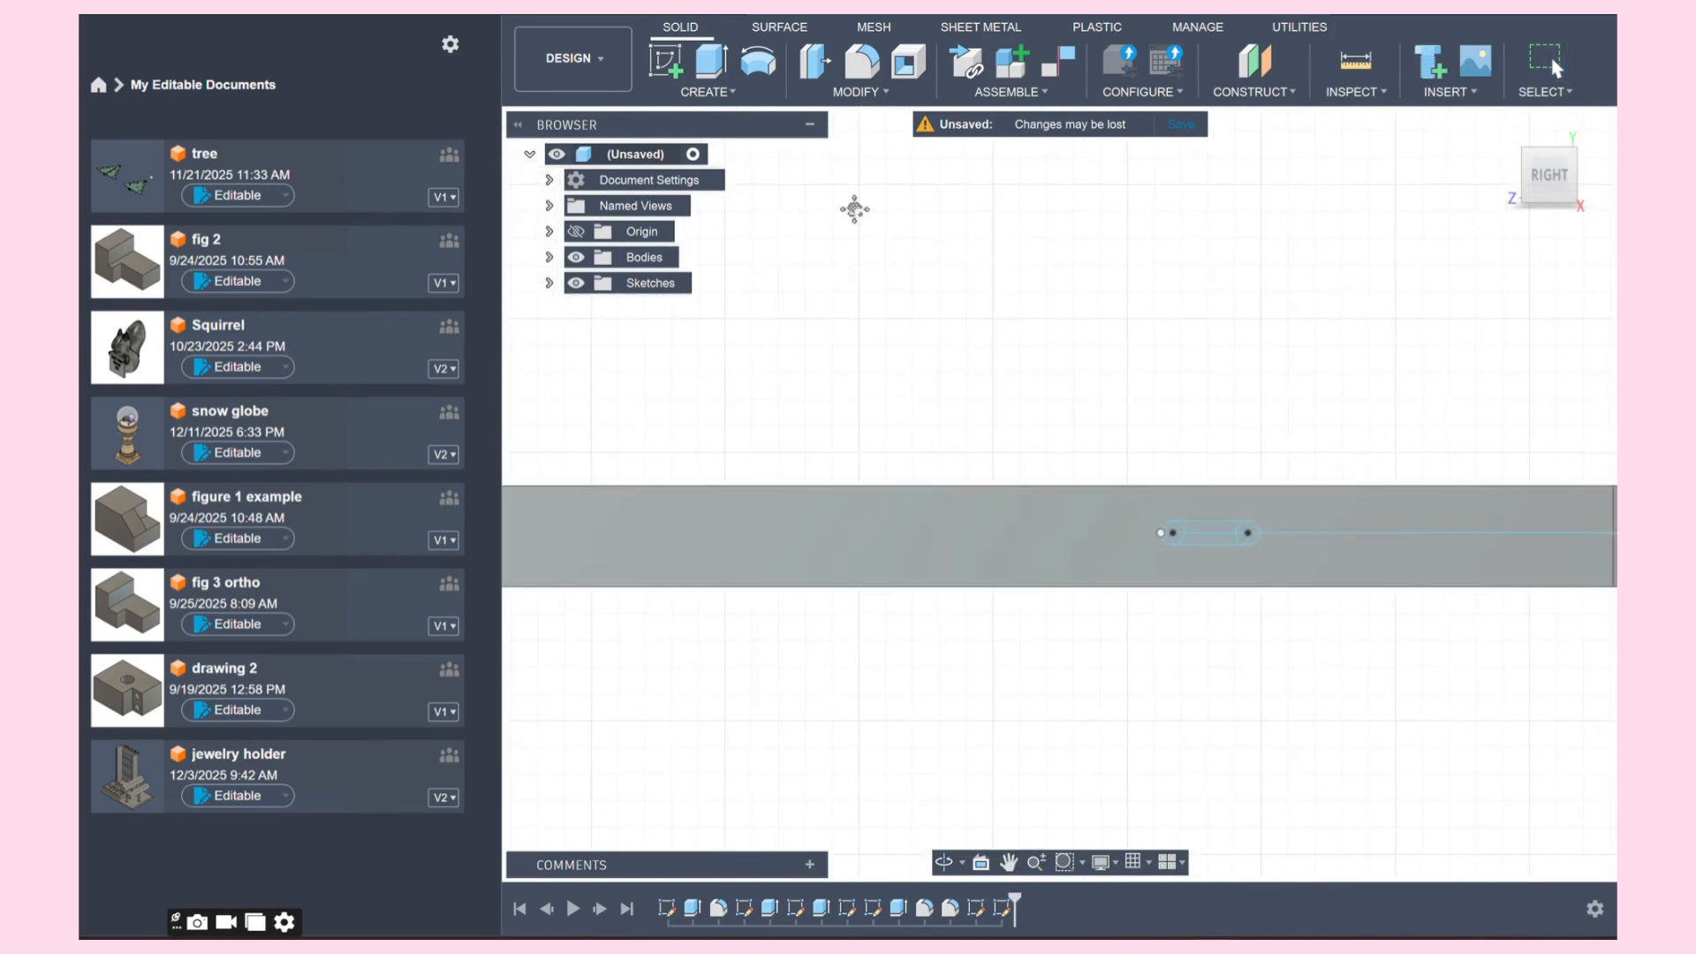
{"action": "left_click", "coordinate": [661, 67]}
{"action": "left_click", "coordinate": [934, 542]}
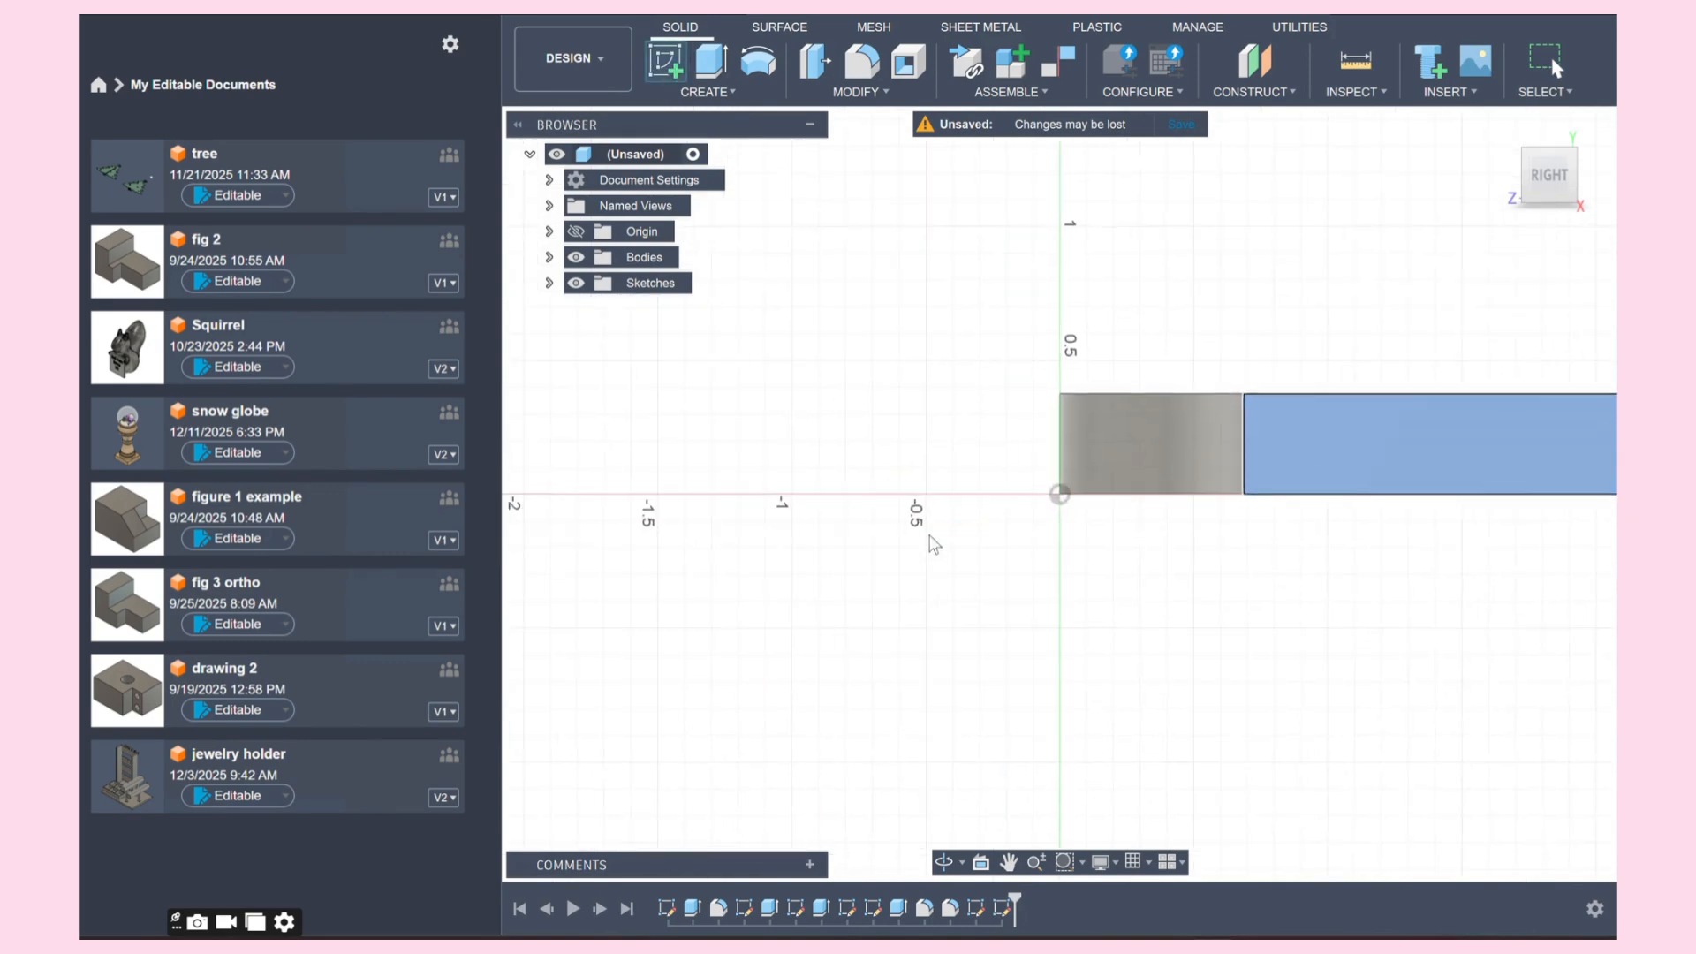
{"action": "left_click", "coordinate": [1012, 866]}
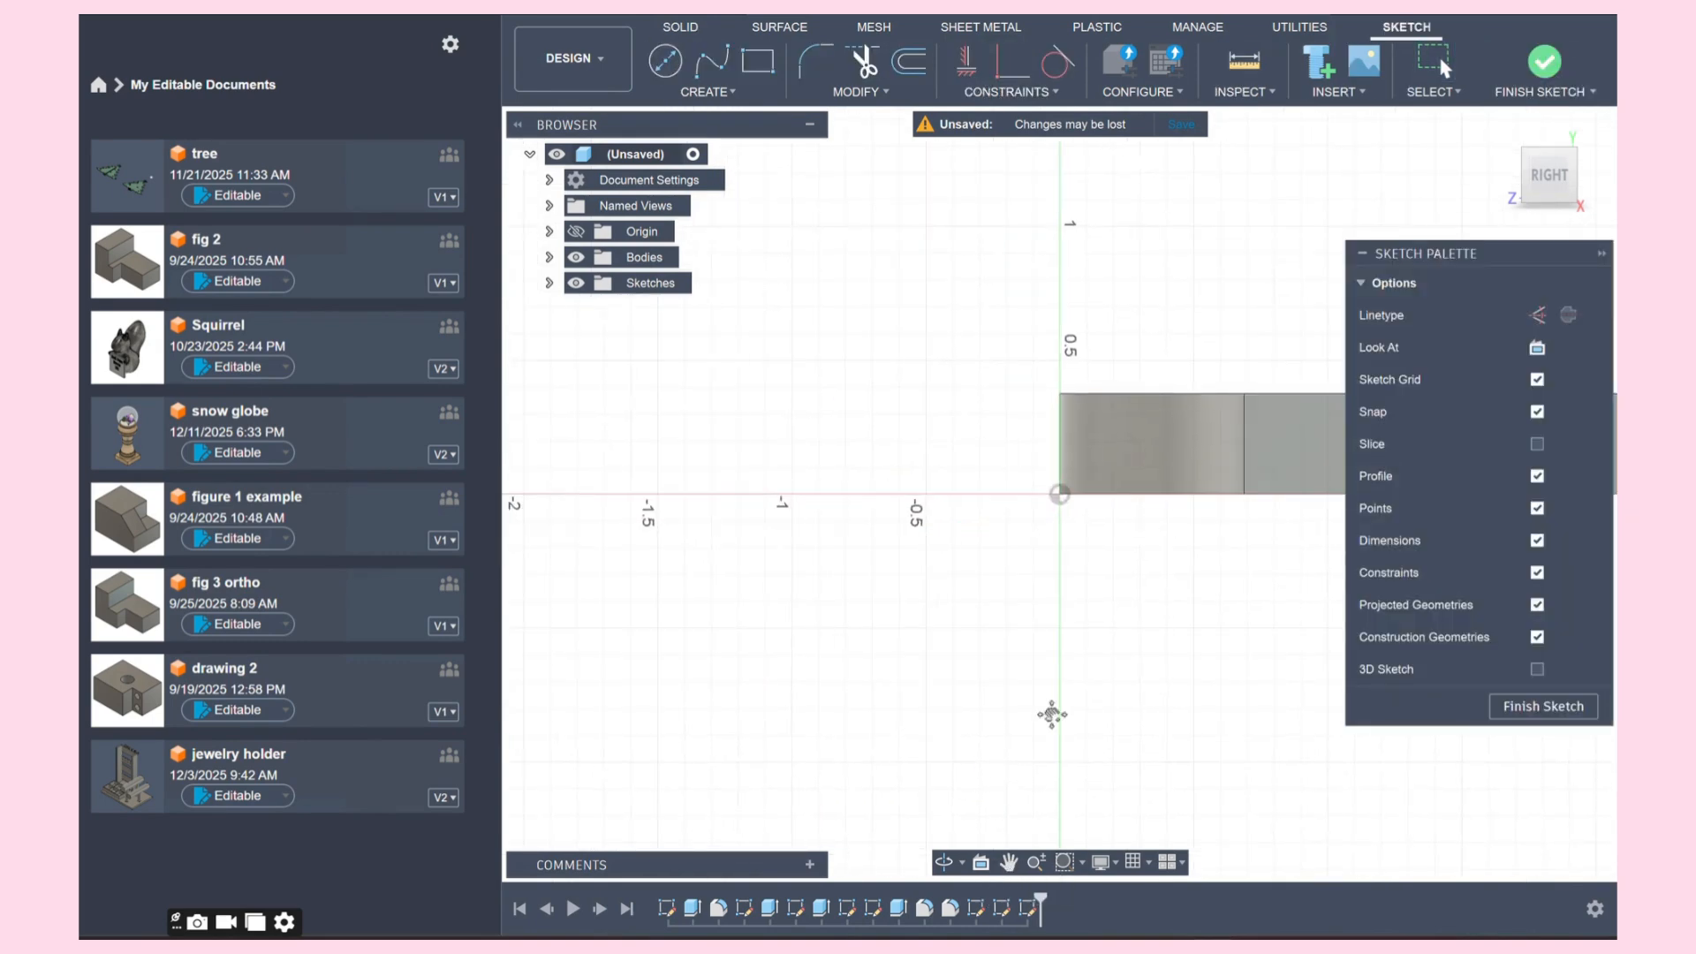
{"action": "left_click_drag", "start_coordinate": [1122, 598], "coordinate": [644, 629]}
{"action": "left_click_drag", "start_coordinate": [1068, 606], "coordinate": [730, 602]}
{"action": "mouse_move", "coordinate": [1013, 600]}
{"action": "left_mouse_down"}
{"action": "mouse_move", "coordinate": [851, 603]}
{"action": "mouse_move", "coordinate": [890, 606]}
{"action": "left_mouse_up"}
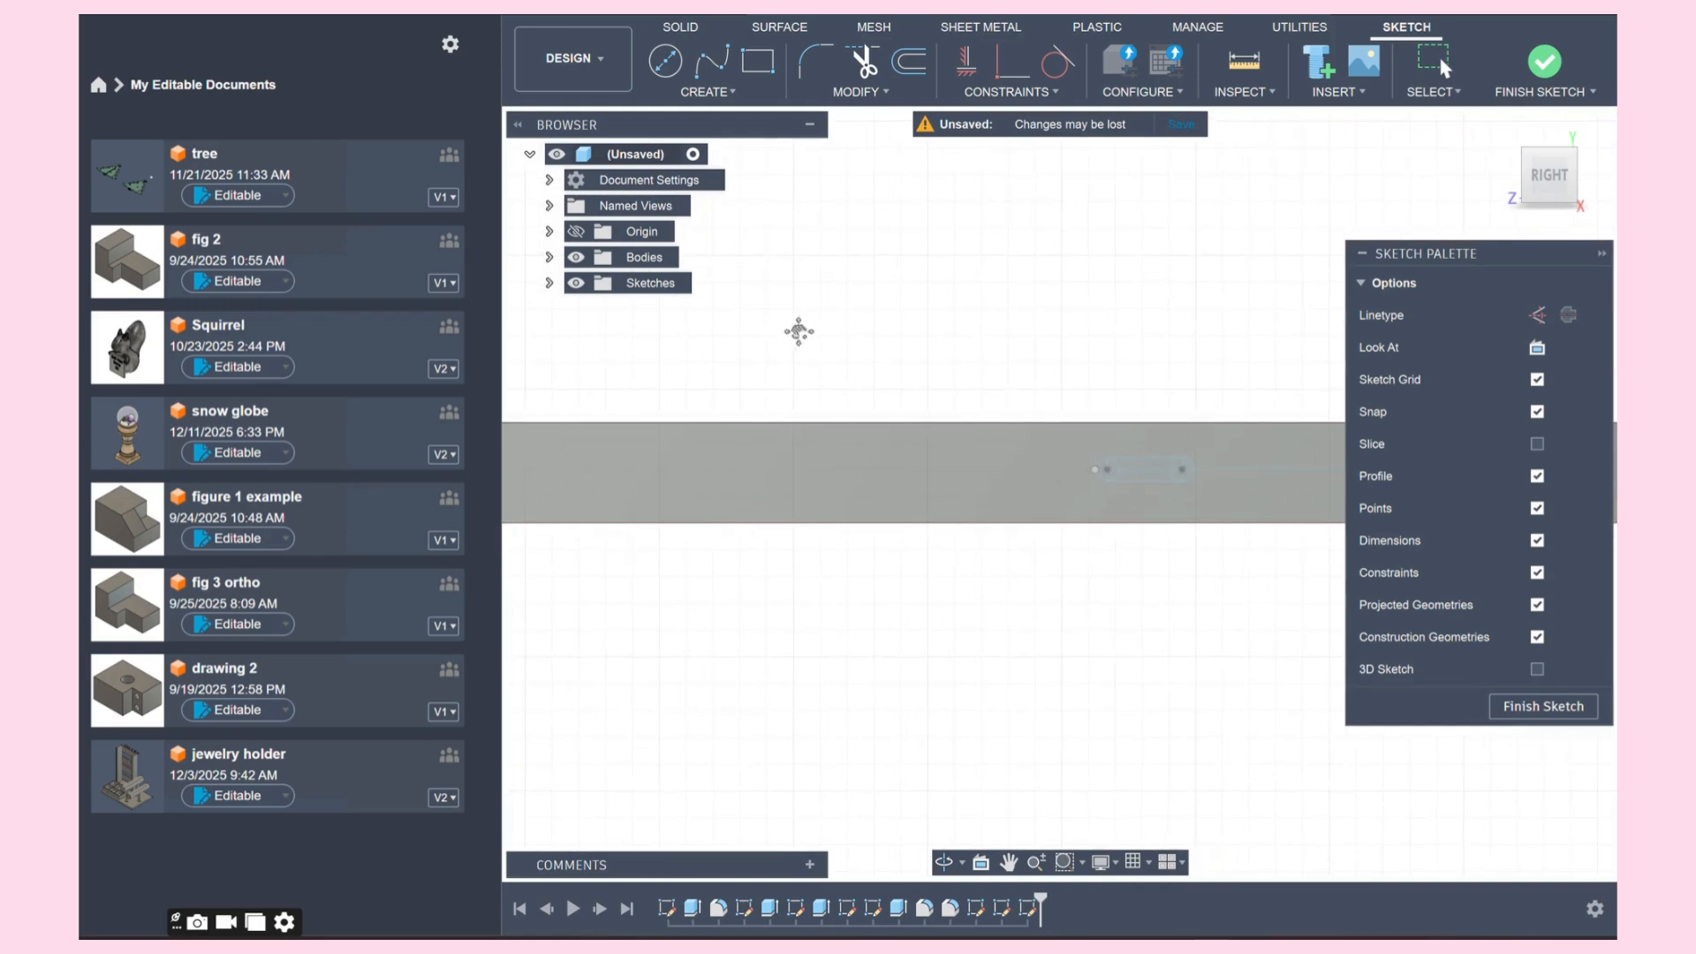
Step: Draw a horizontal 1 in line toward the front, starting at the front end of the first slot's guide line
{"action": "left_click", "coordinate": [688, 92]}
{"action": "left_click", "coordinate": [685, 132]}
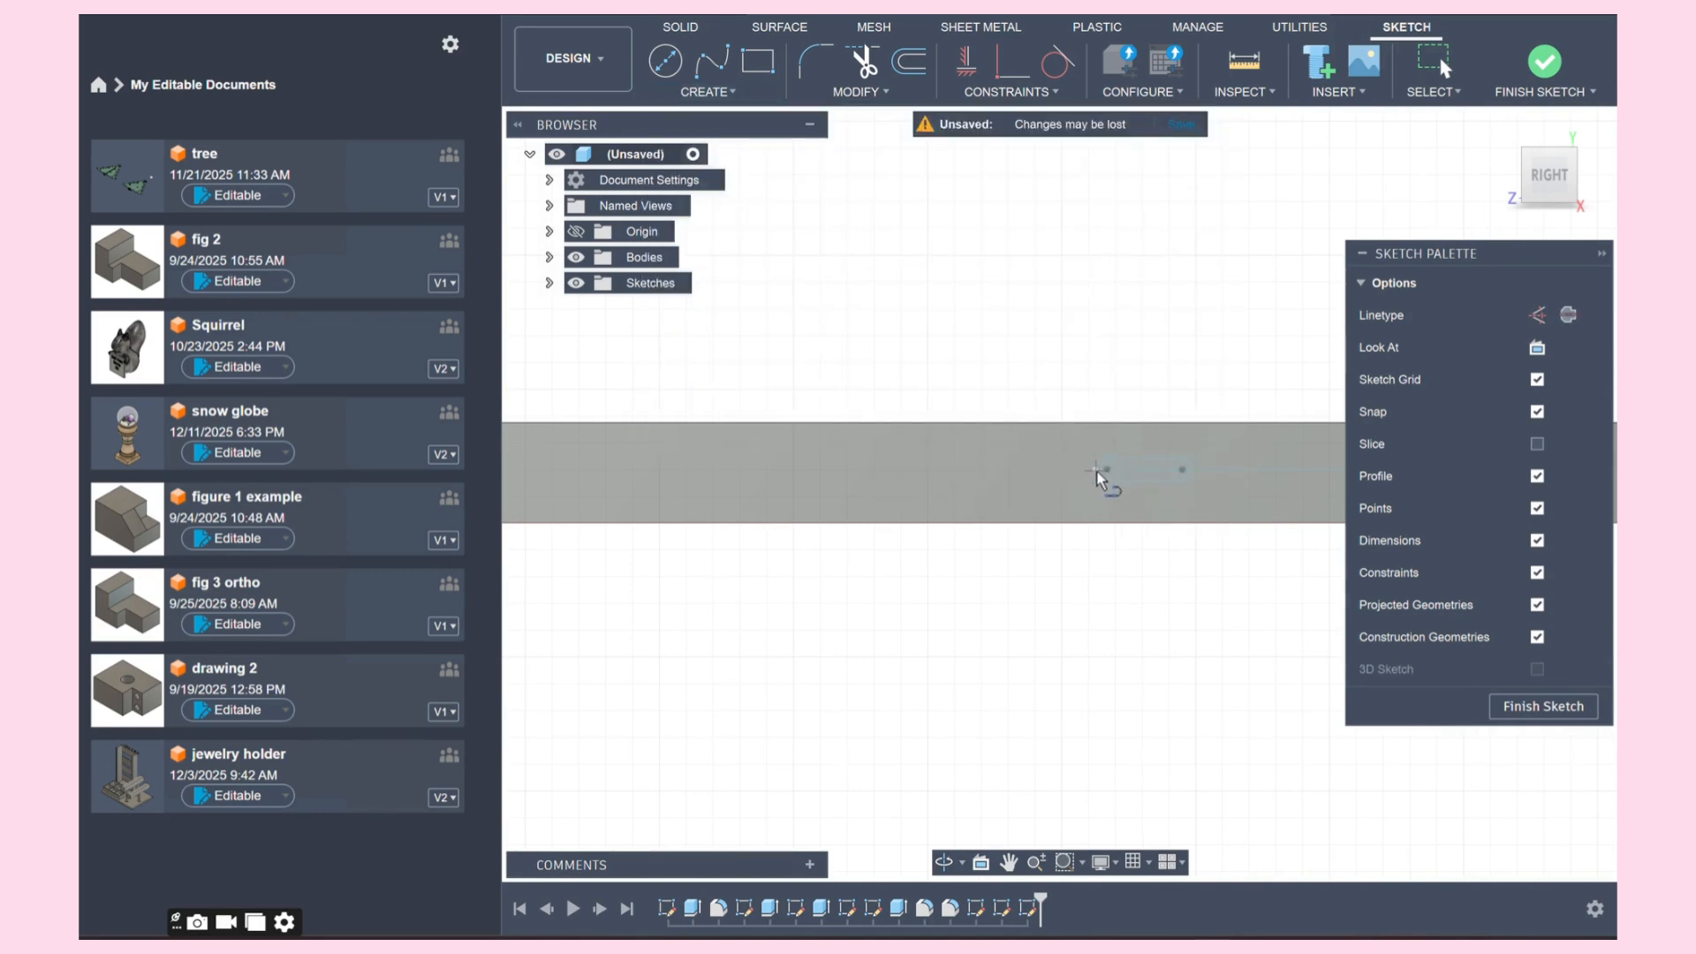
{"action": "left_click", "coordinate": [1073, 473]}
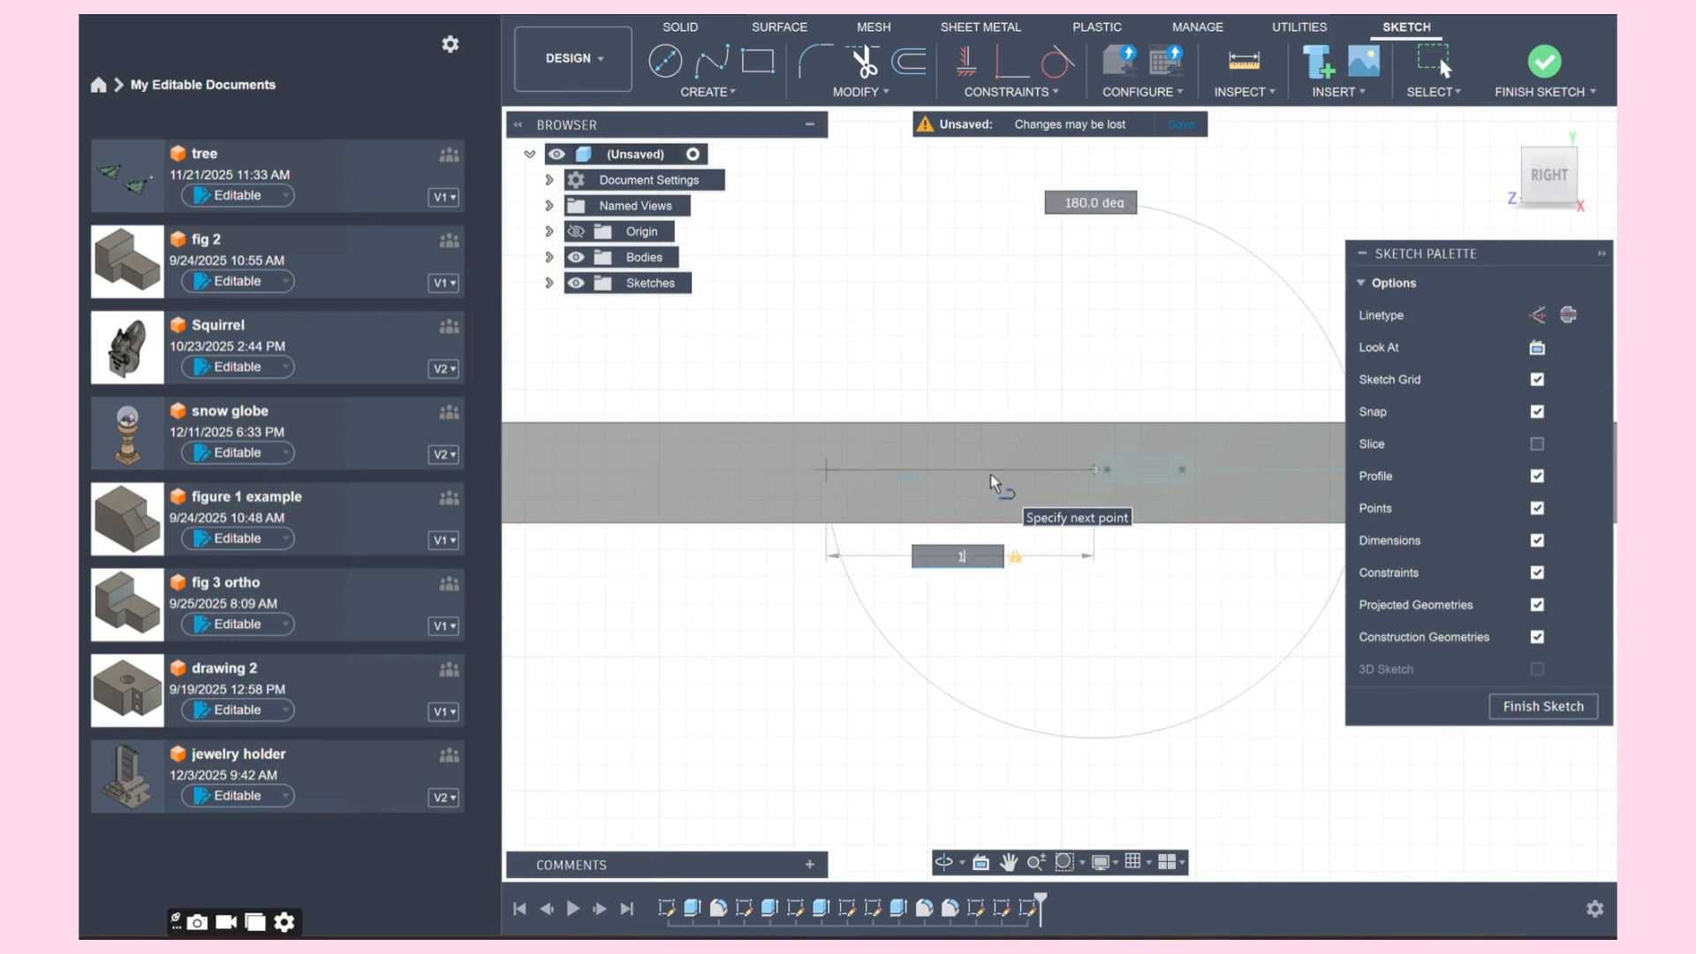
{"action": "type", "text": "1"}
{"action": "key", "text": "Return"}
{"action": "key", "text": "Escape"}
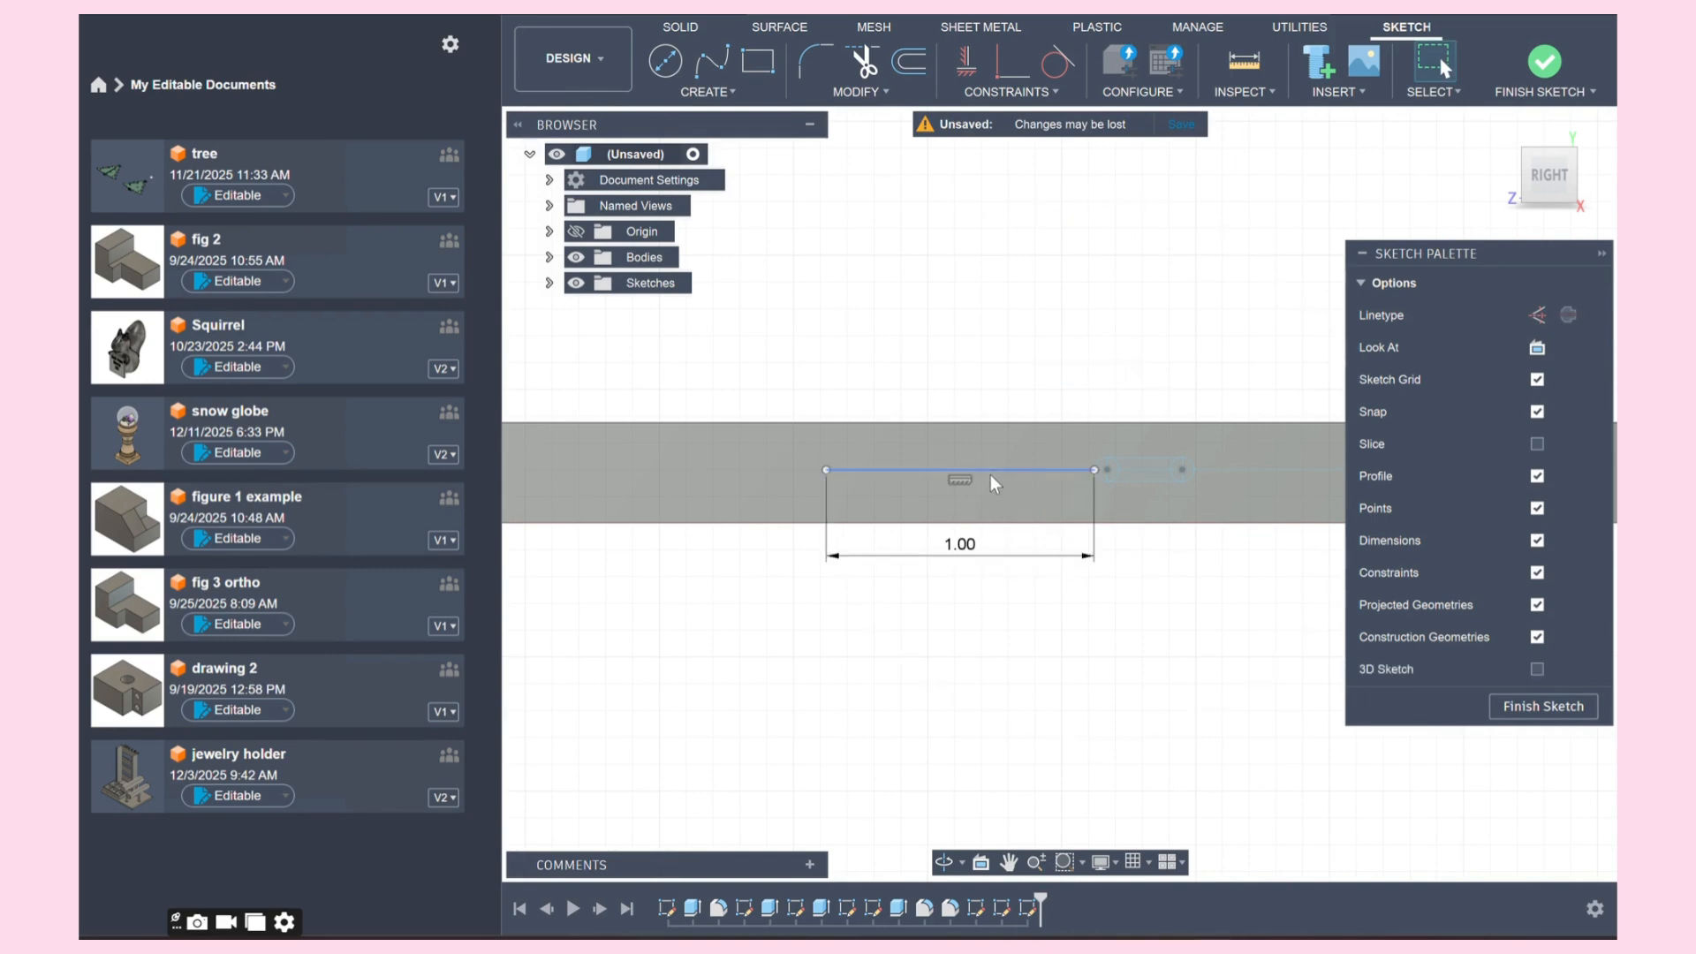
Step: Extend the 1 in line toward the front with another horizontal line 3/8 in long
{"action": "left_click", "coordinate": [685, 92]}
{"action": "left_click", "coordinate": [698, 115]}
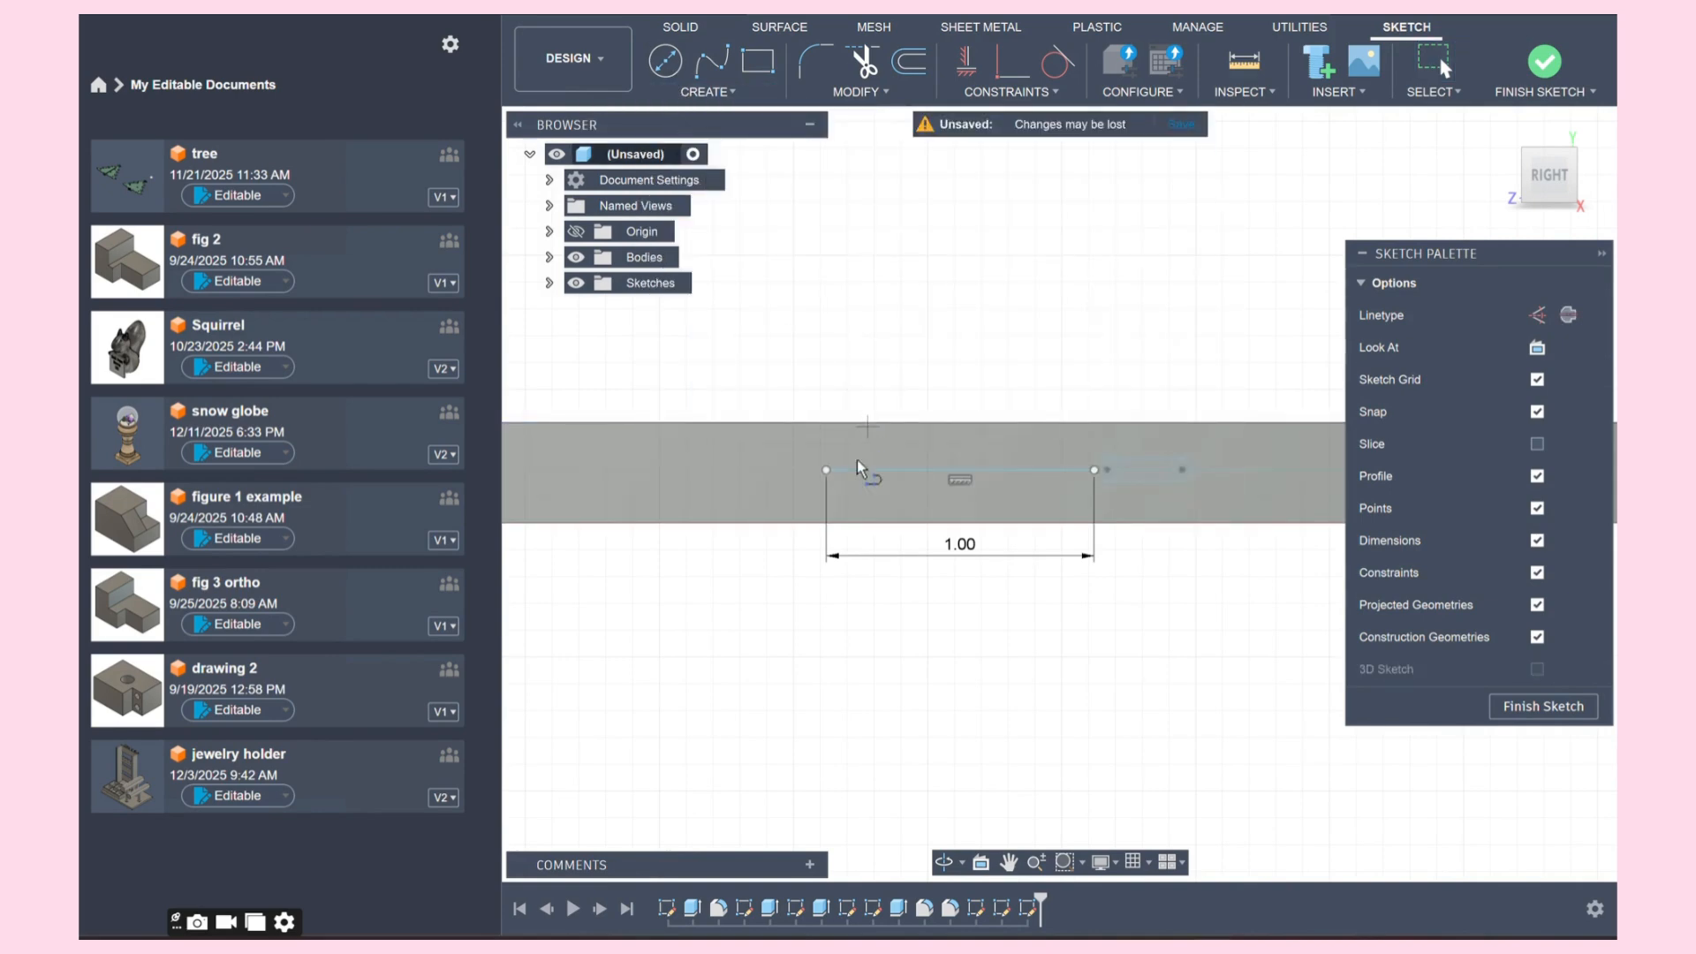
{"action": "left_click", "coordinate": [826, 470]}
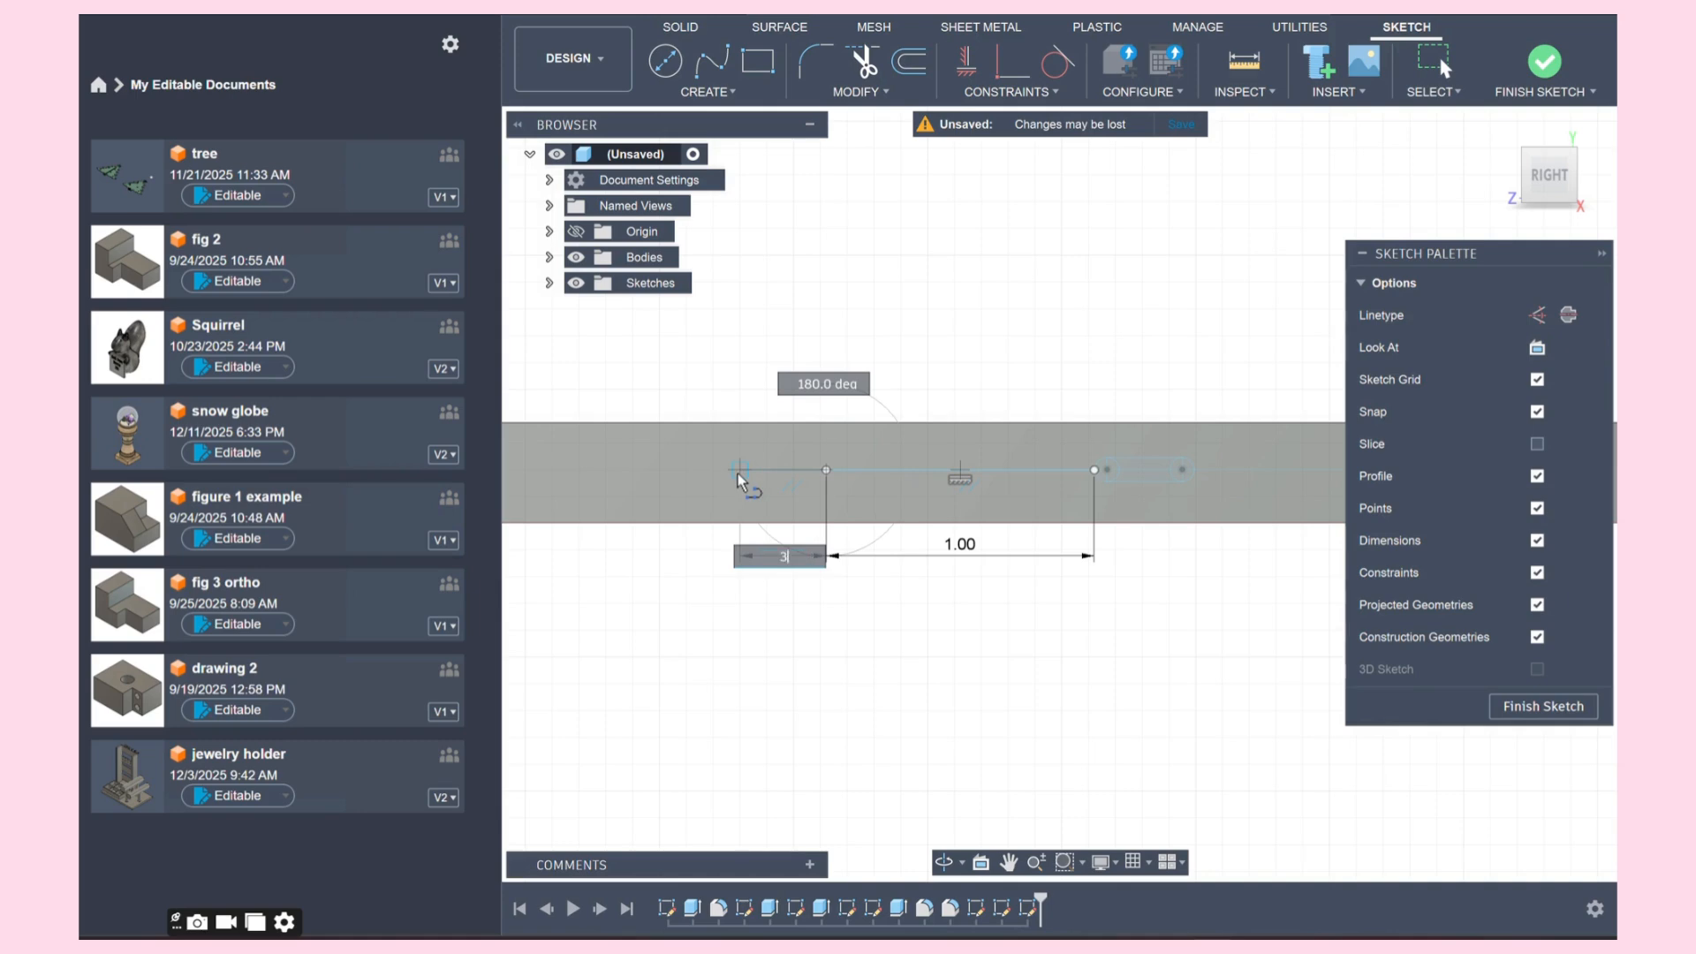
{"action": "type", "text": "3/8"}
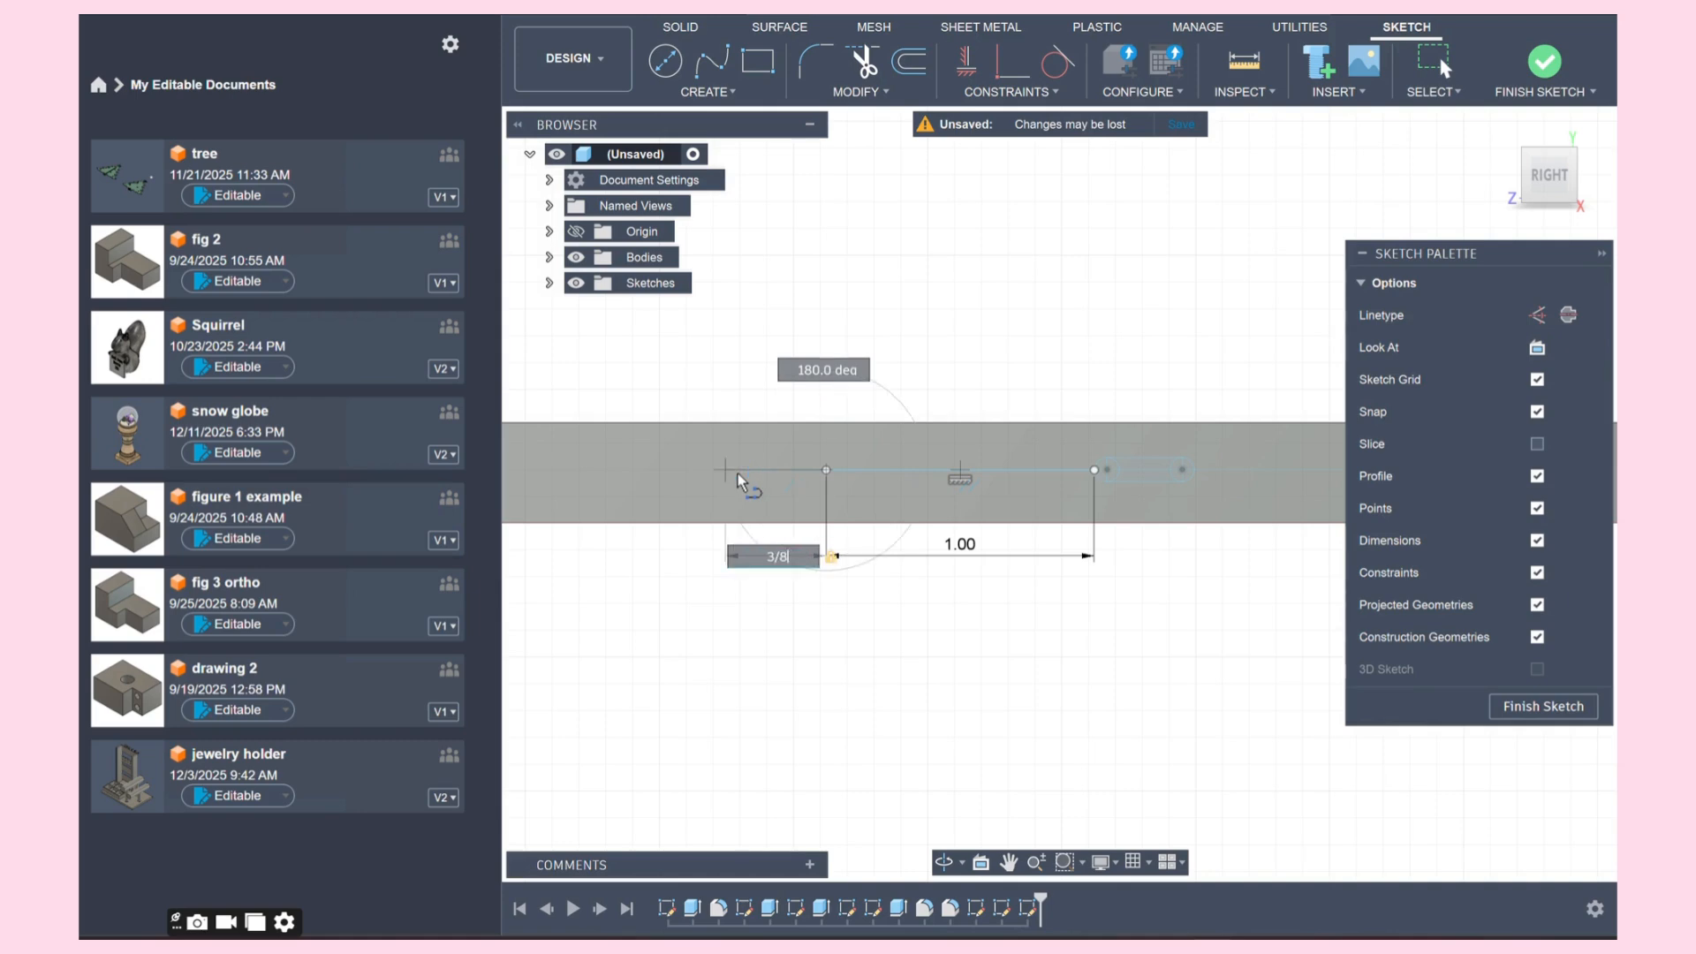
{"action": "key", "text": "Return"}
{"action": "key", "text": "Escape"}
Step: Draw a 0.09 in diameter circle on the new 3/8 in line, just inside its front end
{"action": "left_click", "coordinate": [665, 62]}
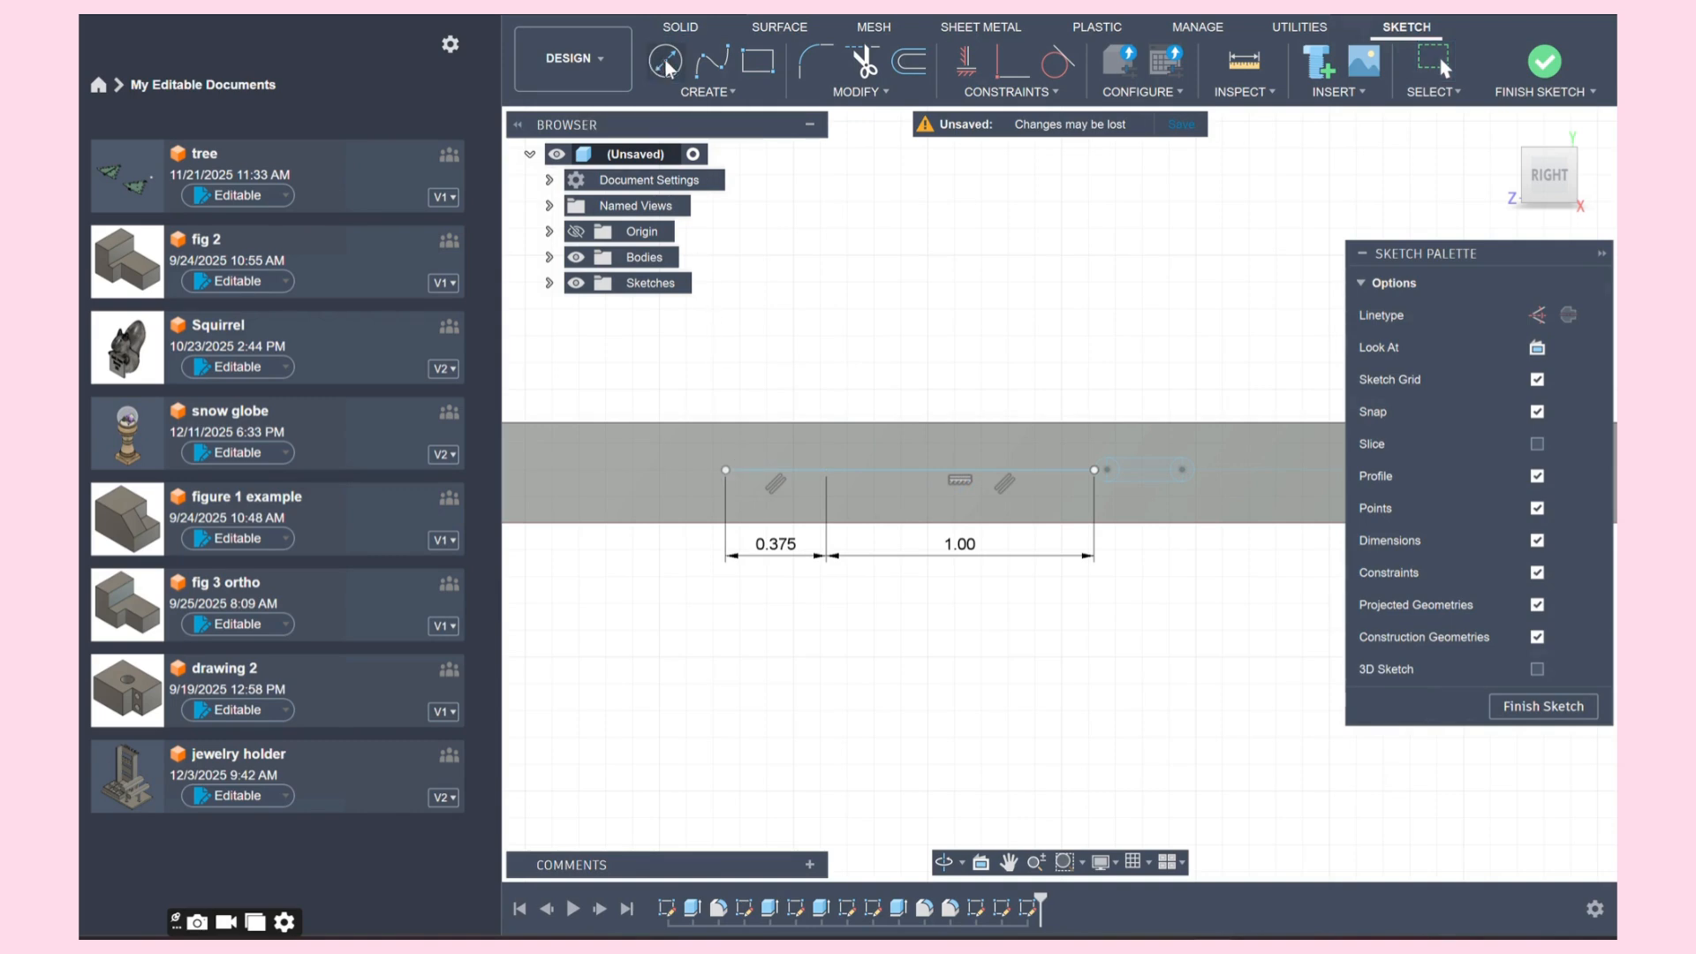
{"action": "scroll", "coordinate": [744, 495], "scroll_direction": "up", "scroll_amount": 3}
{"action": "scroll", "coordinate": [756, 492], "scroll_direction": "up", "scroll_amount": 2}
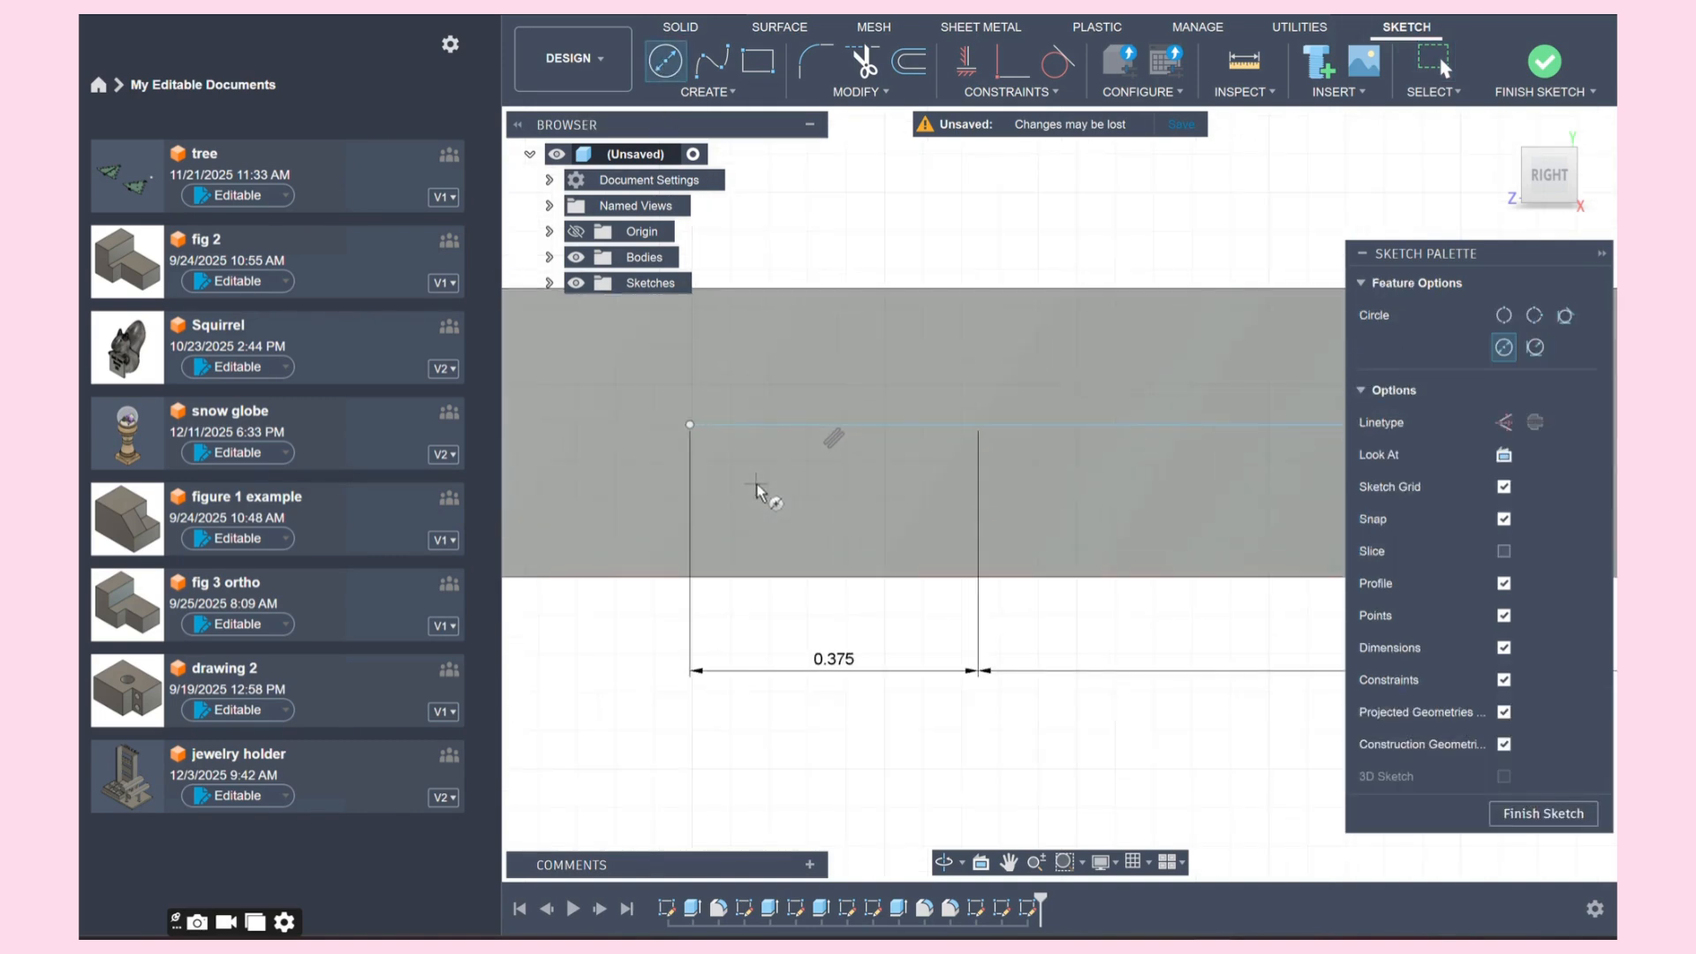
{"action": "left_click", "coordinate": [731, 426]}
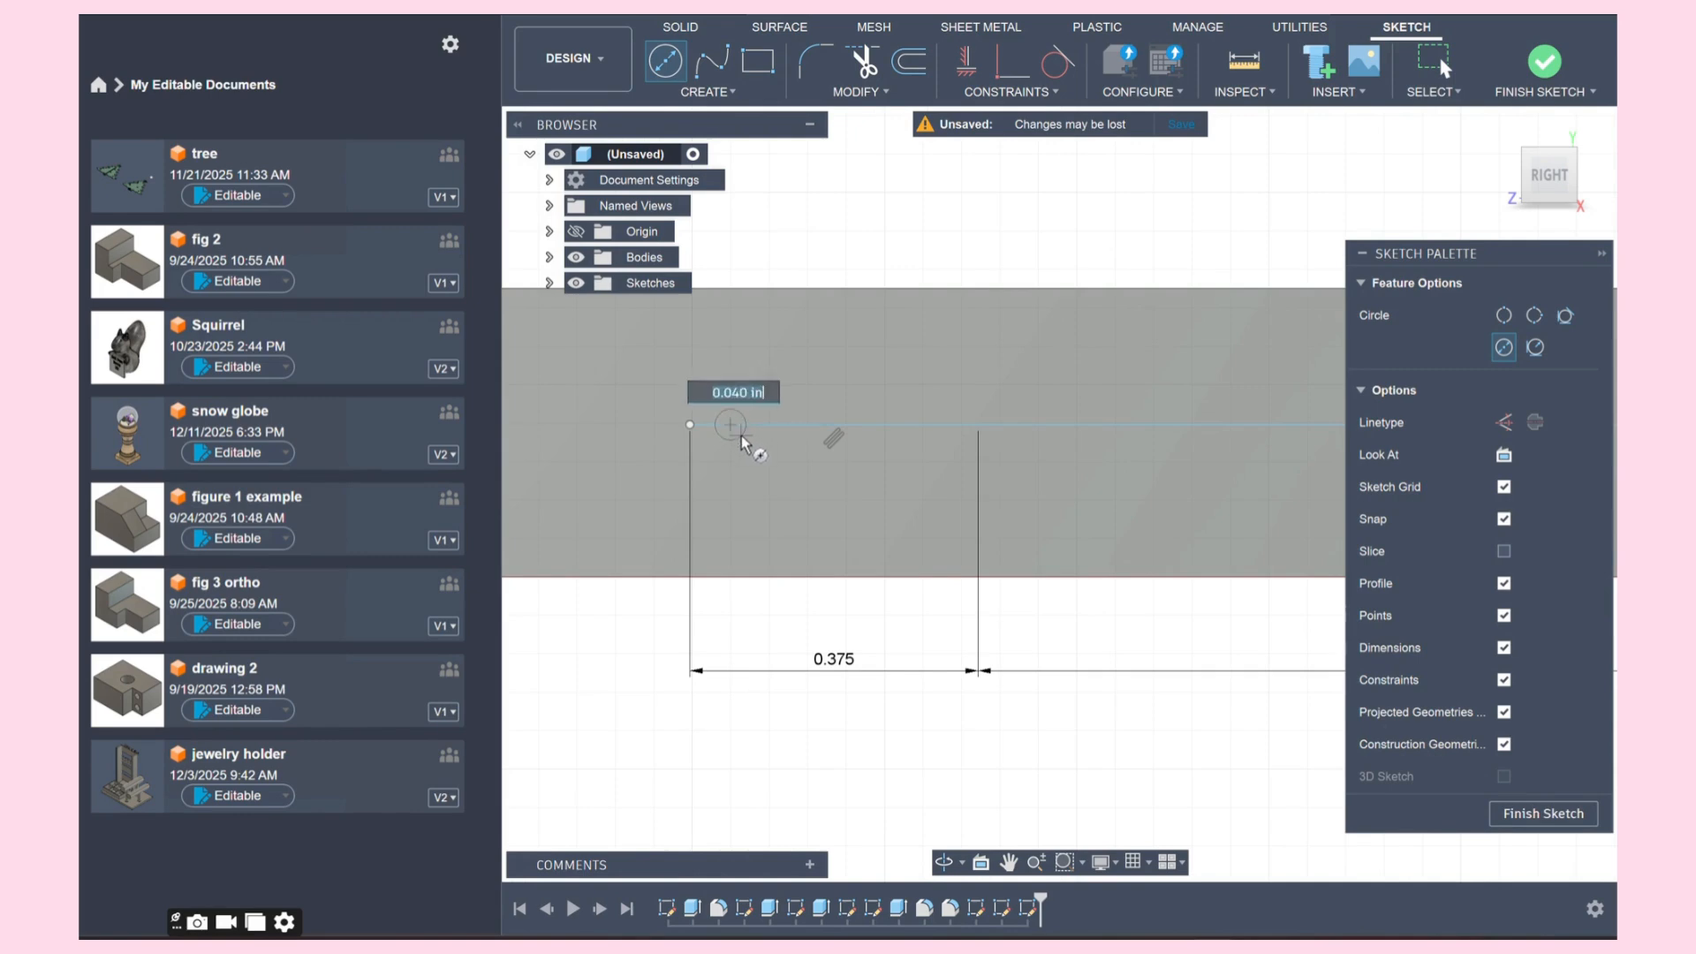
{"action": "type", "text": ".09"}
{"action": "key", "text": "Return"}
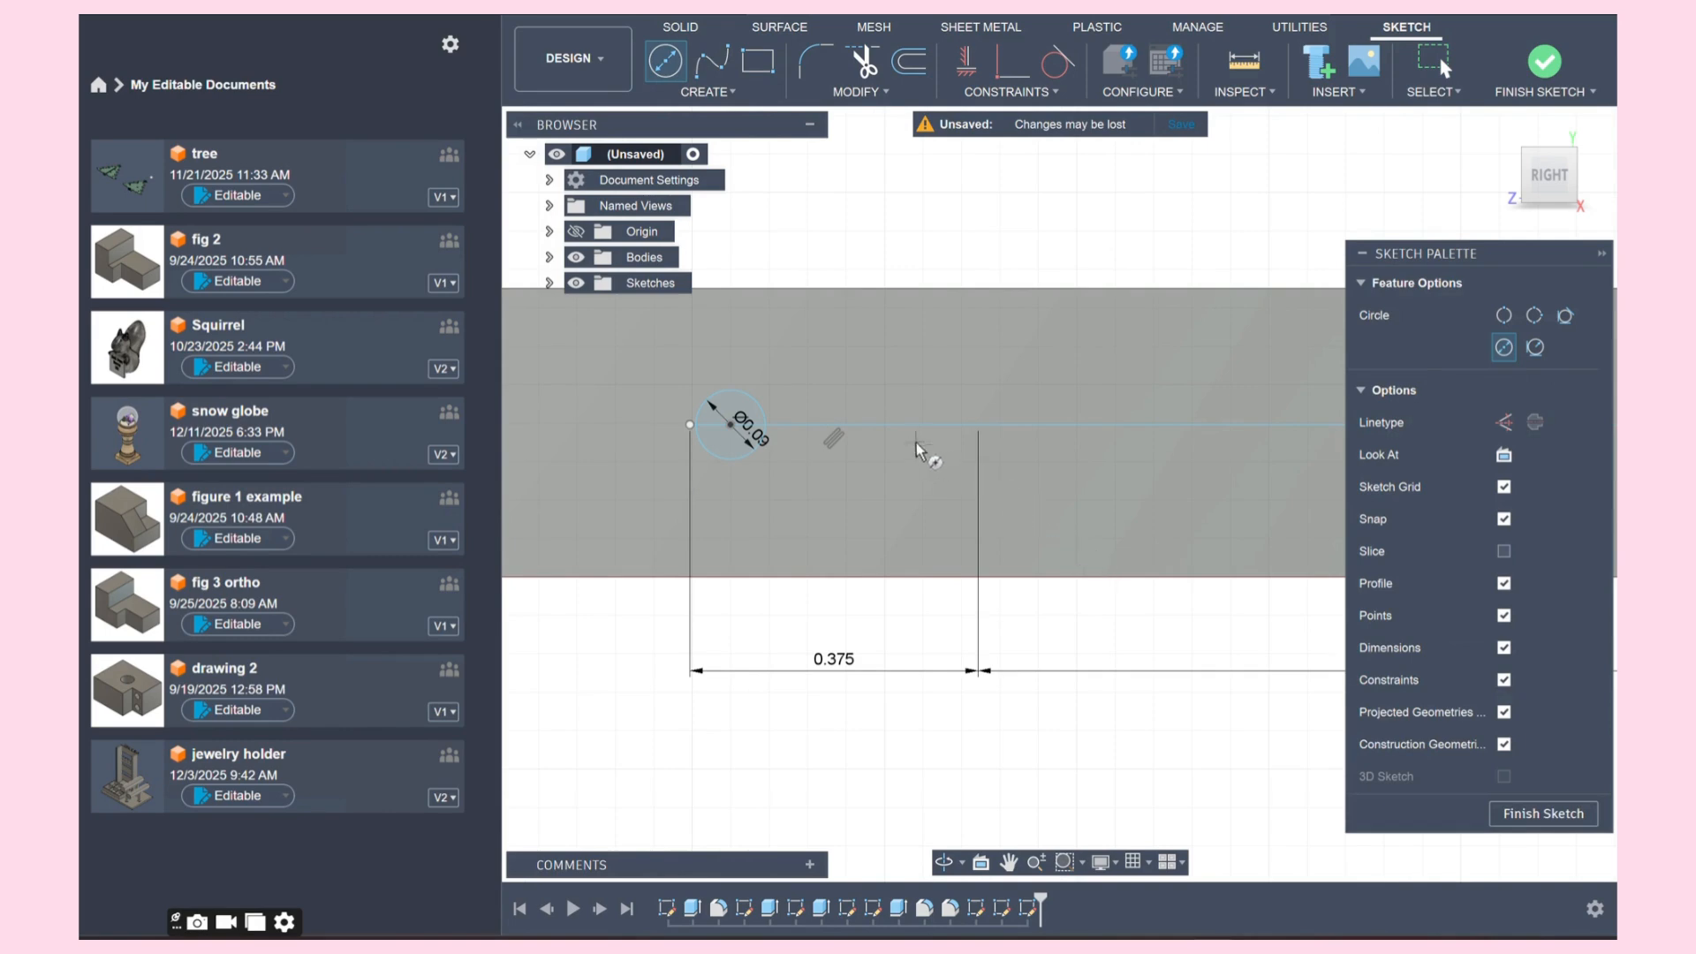
Step: Draw a matching 0.09 in diameter circle on the new 3/8 in line, just inside its rear end
{"action": "left_click", "coordinate": [947, 441]}
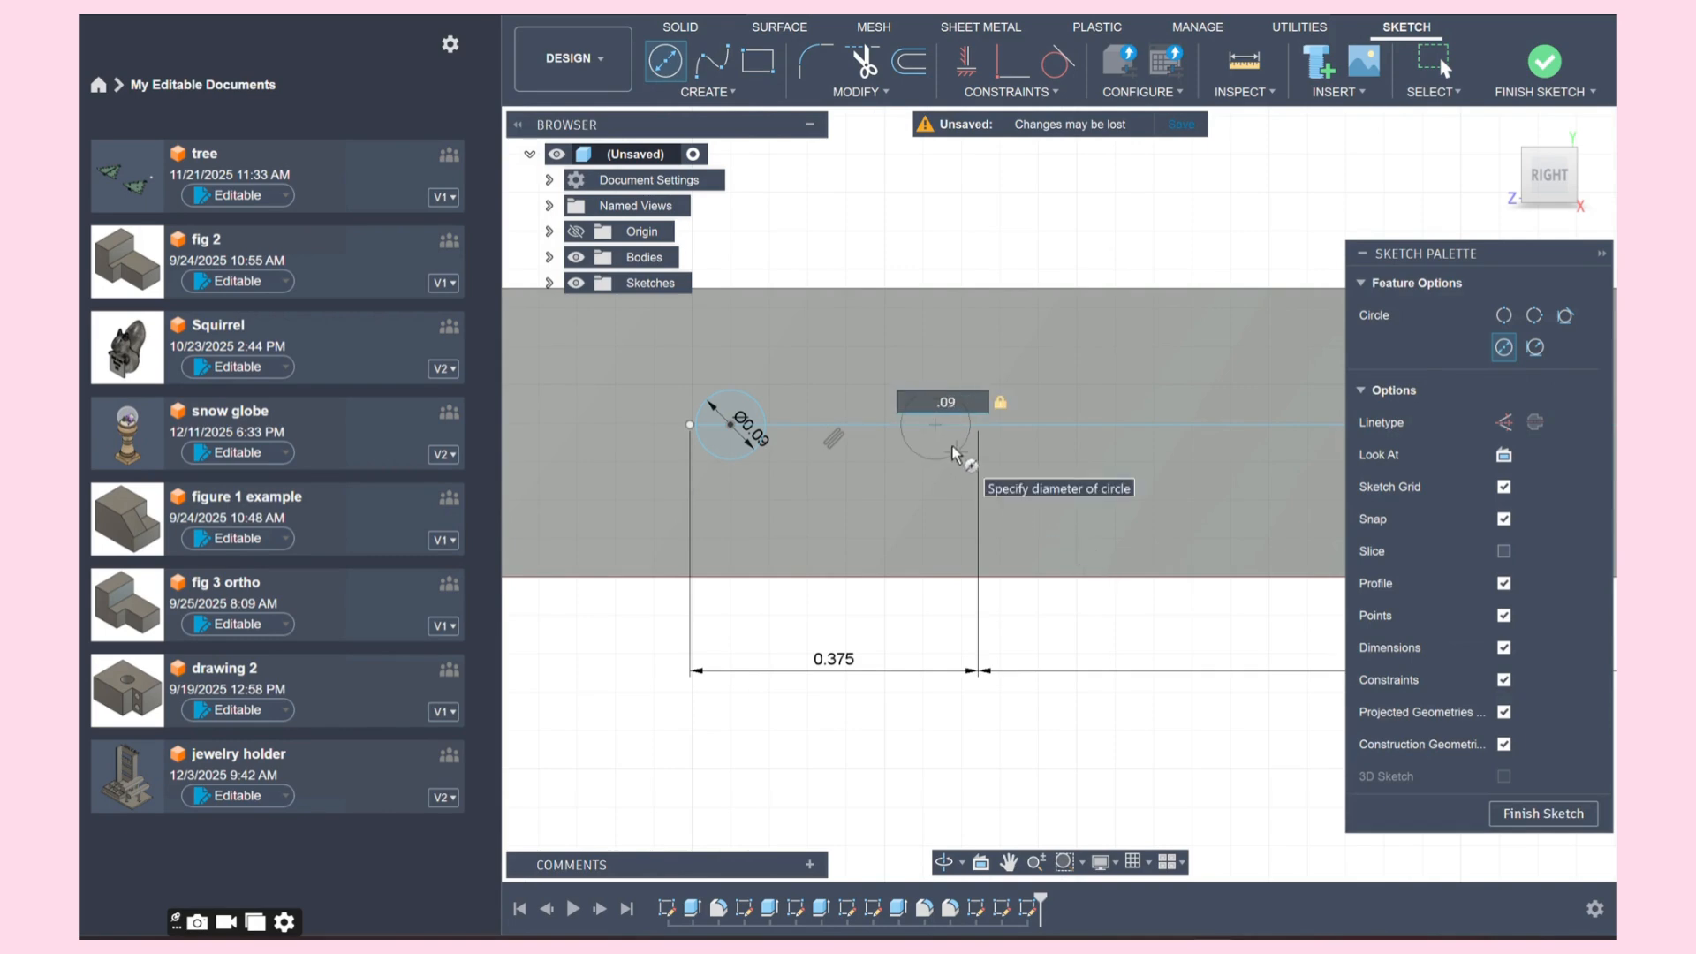
{"action": "type", "text": ".09"}
{"action": "key", "text": "Return"}
{"action": "key", "text": "Escape"}
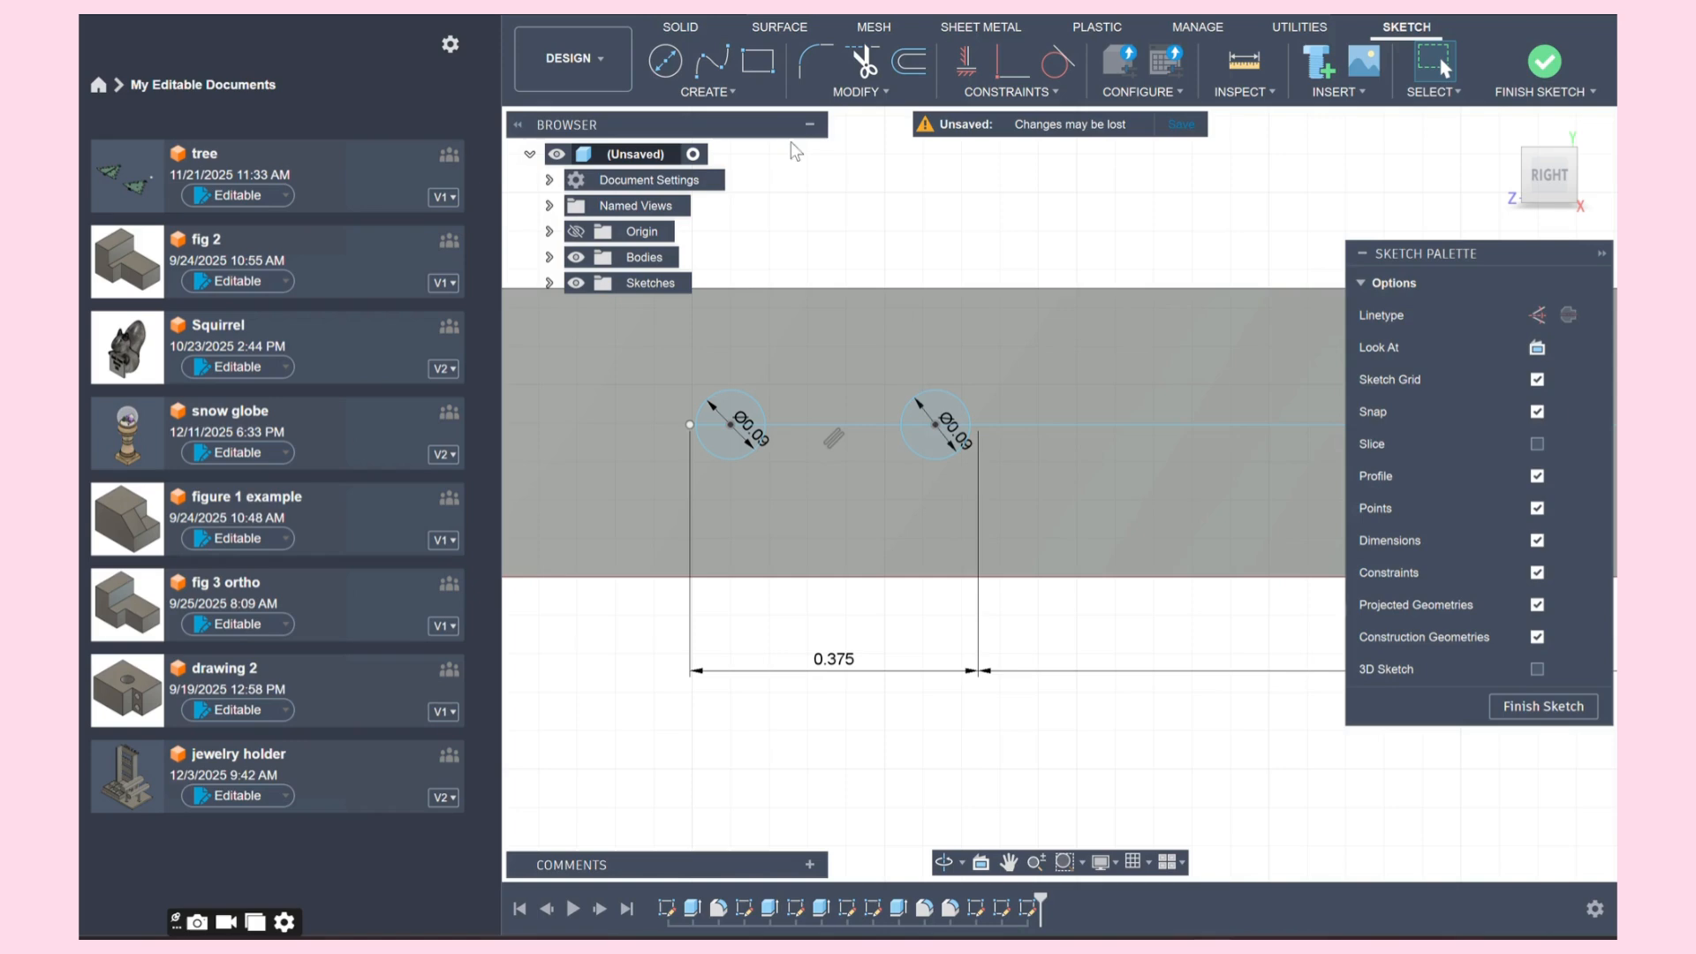
Step: Draw a rectangle joining the two 0.09 in circles into a rounded slot outline and finish the sketch
{"action": "left_click", "coordinate": [765, 70]}
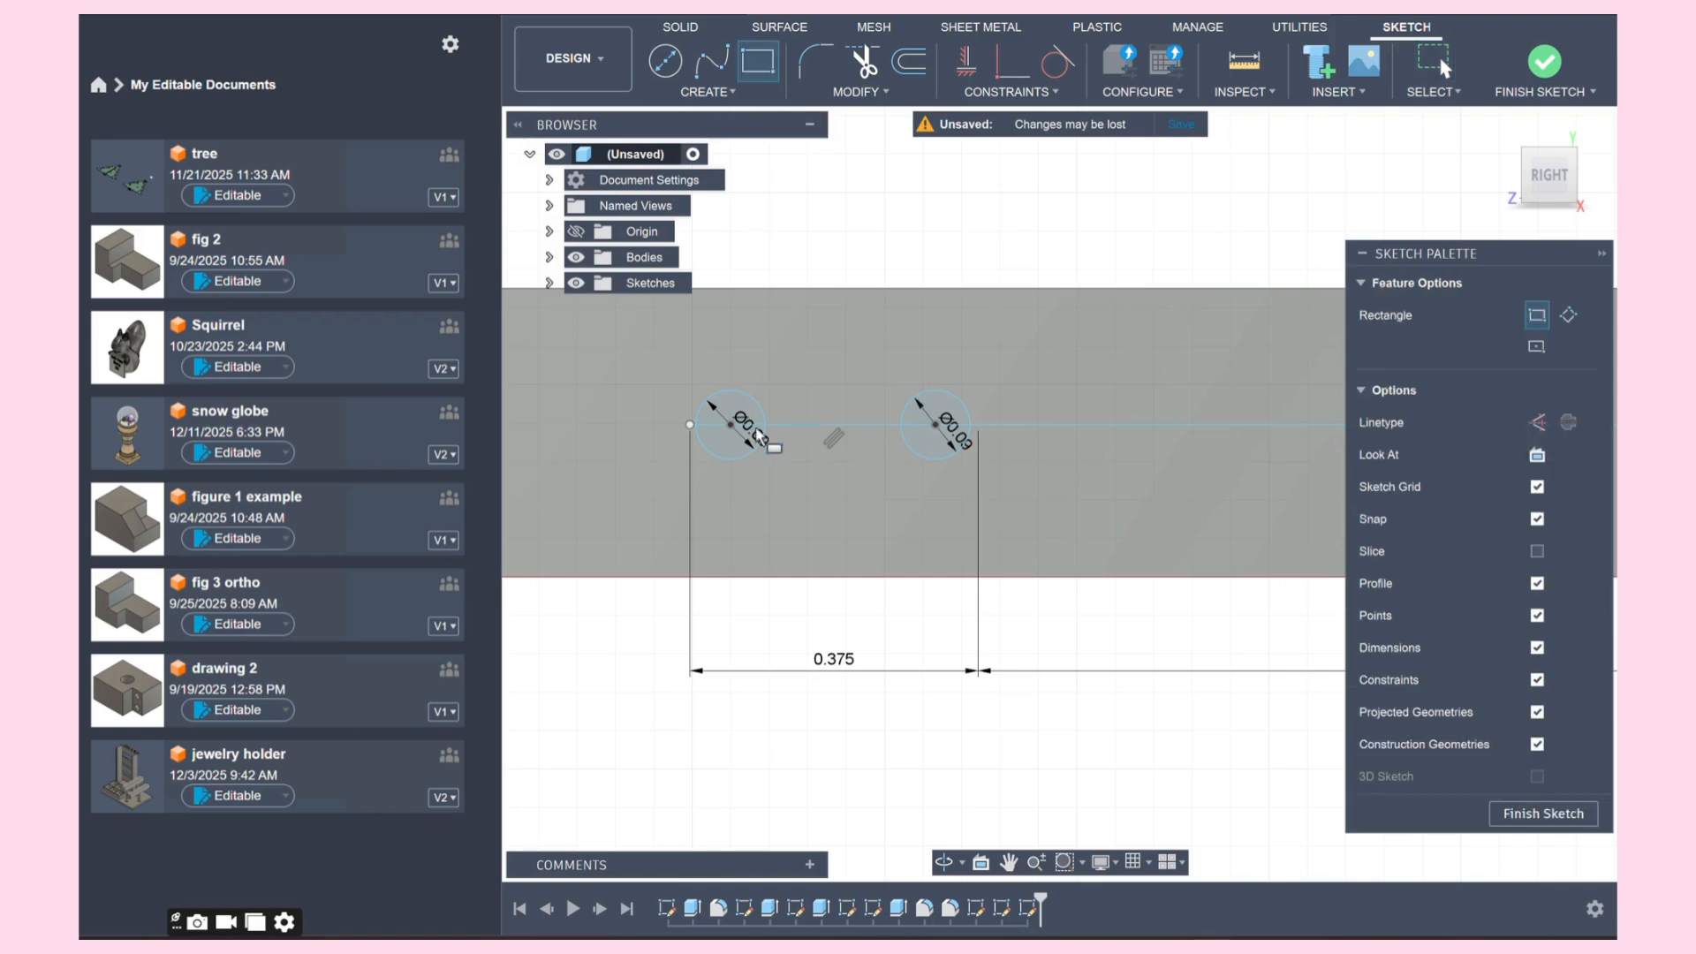
{"action": "left_click", "coordinate": [729, 392]}
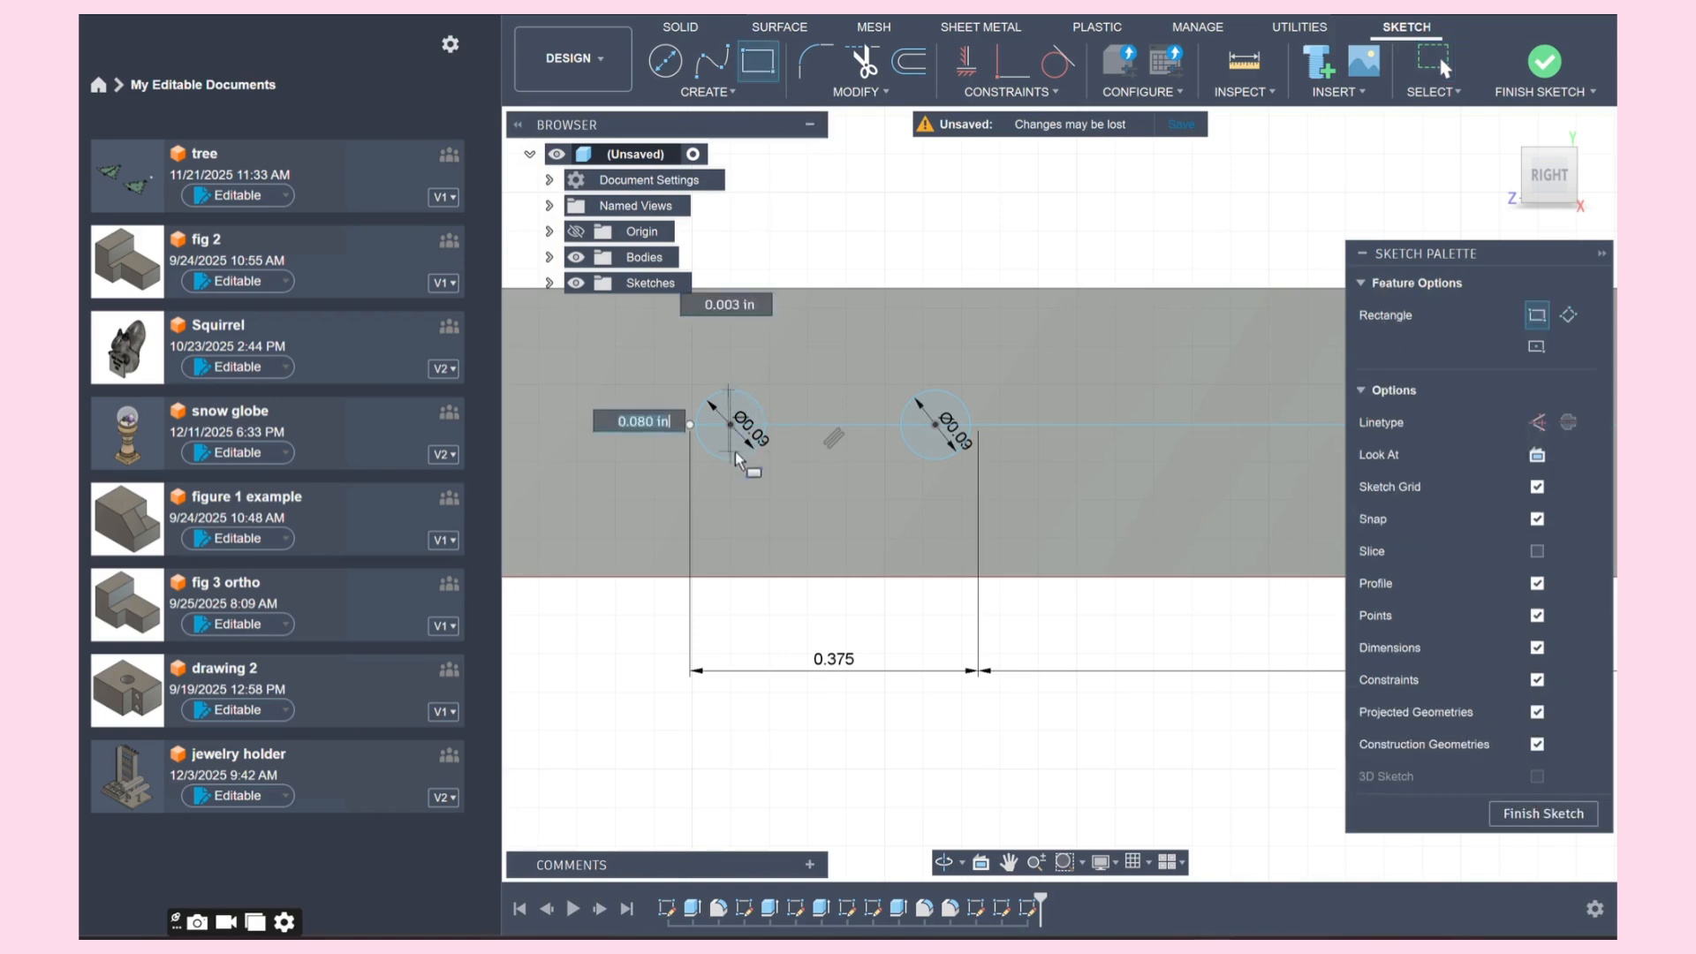
{"action": "left_click", "coordinate": [949, 466]}
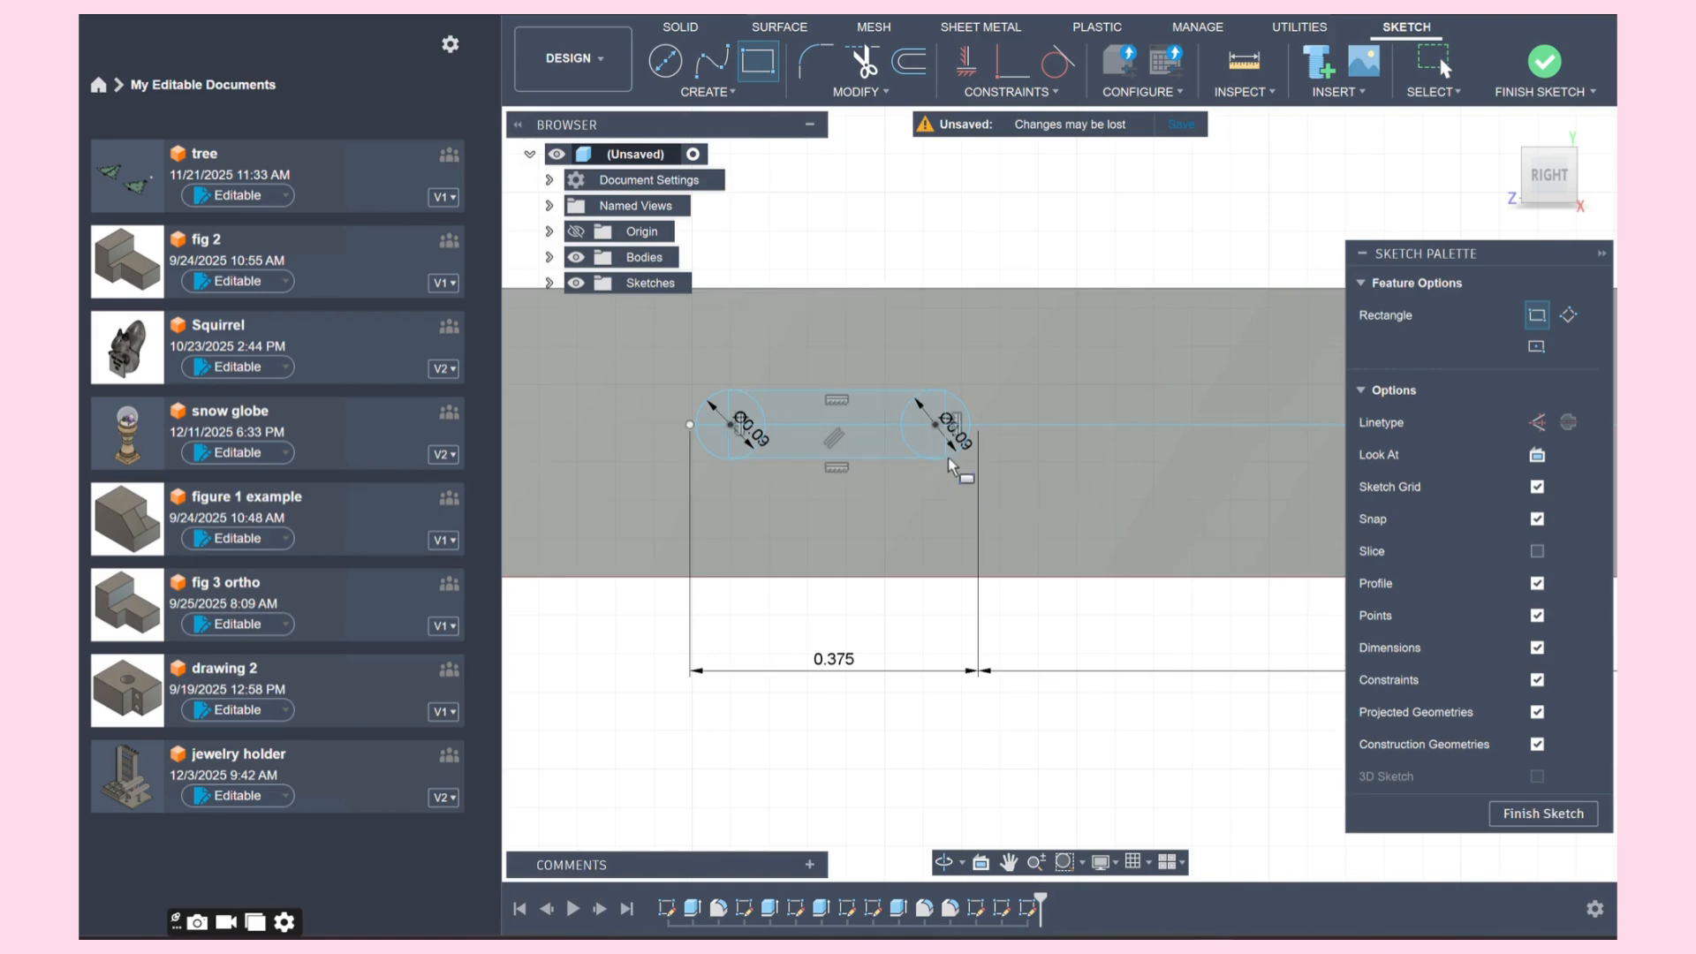
{"action": "left_click", "coordinate": [1544, 62]}
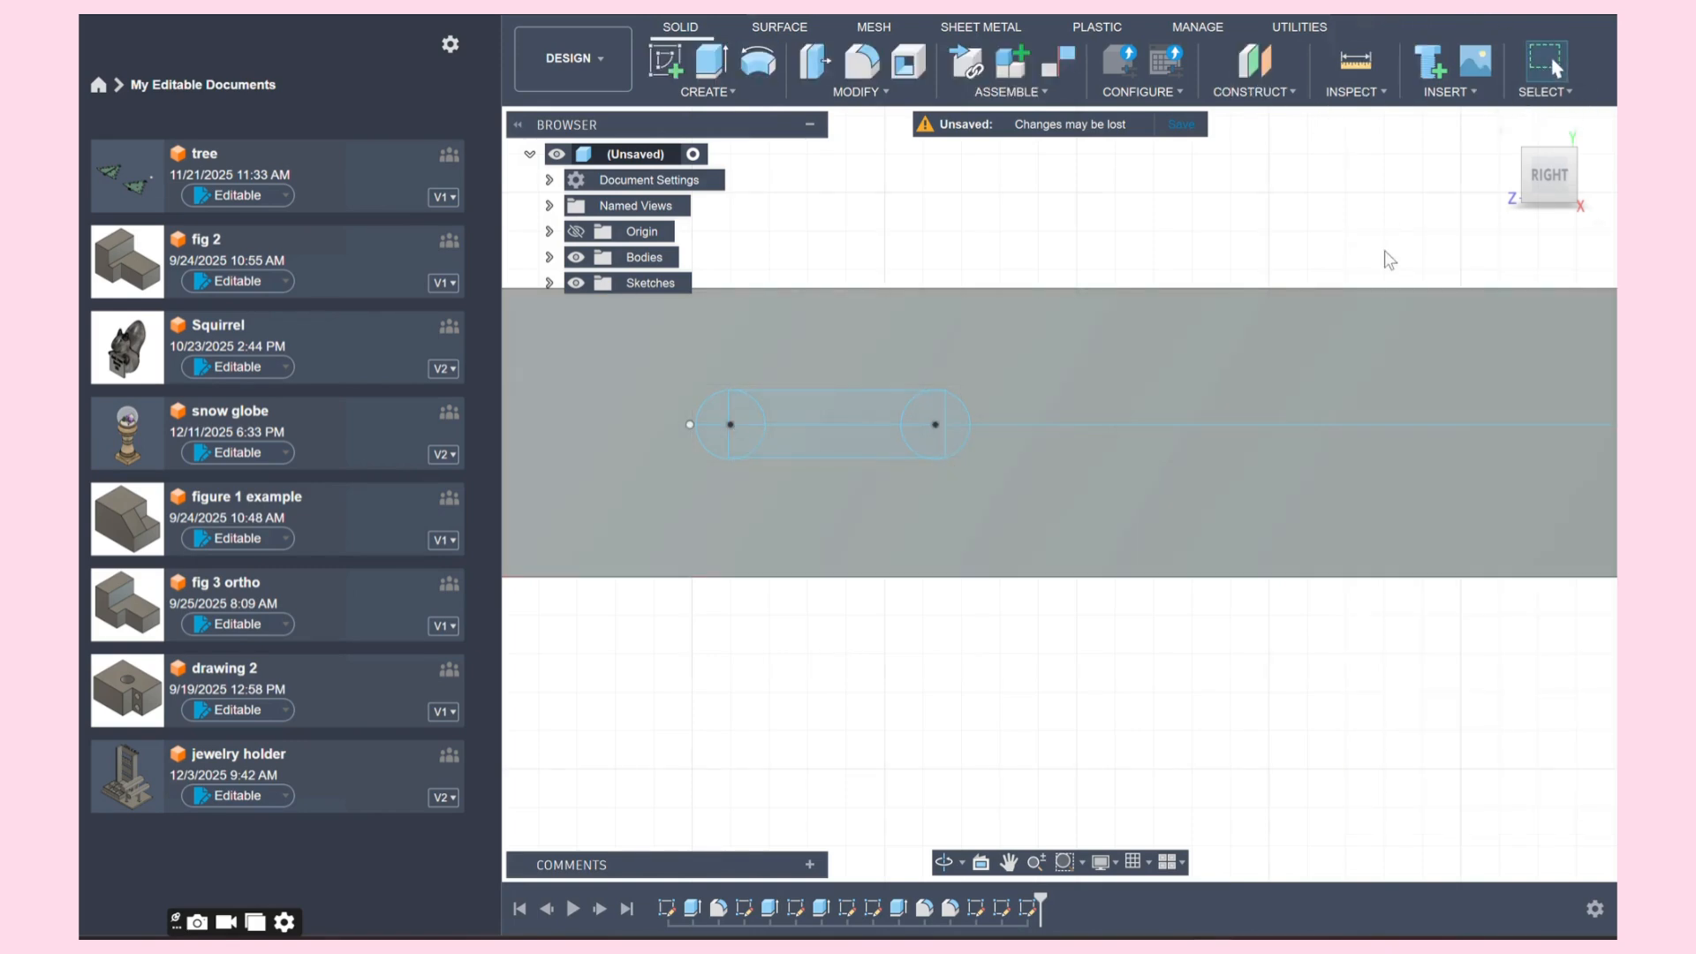
Step: Start an Extrude and select every region of the front slot's rounded profile on the side wall
{"action": "left_click", "coordinate": [717, 84]}
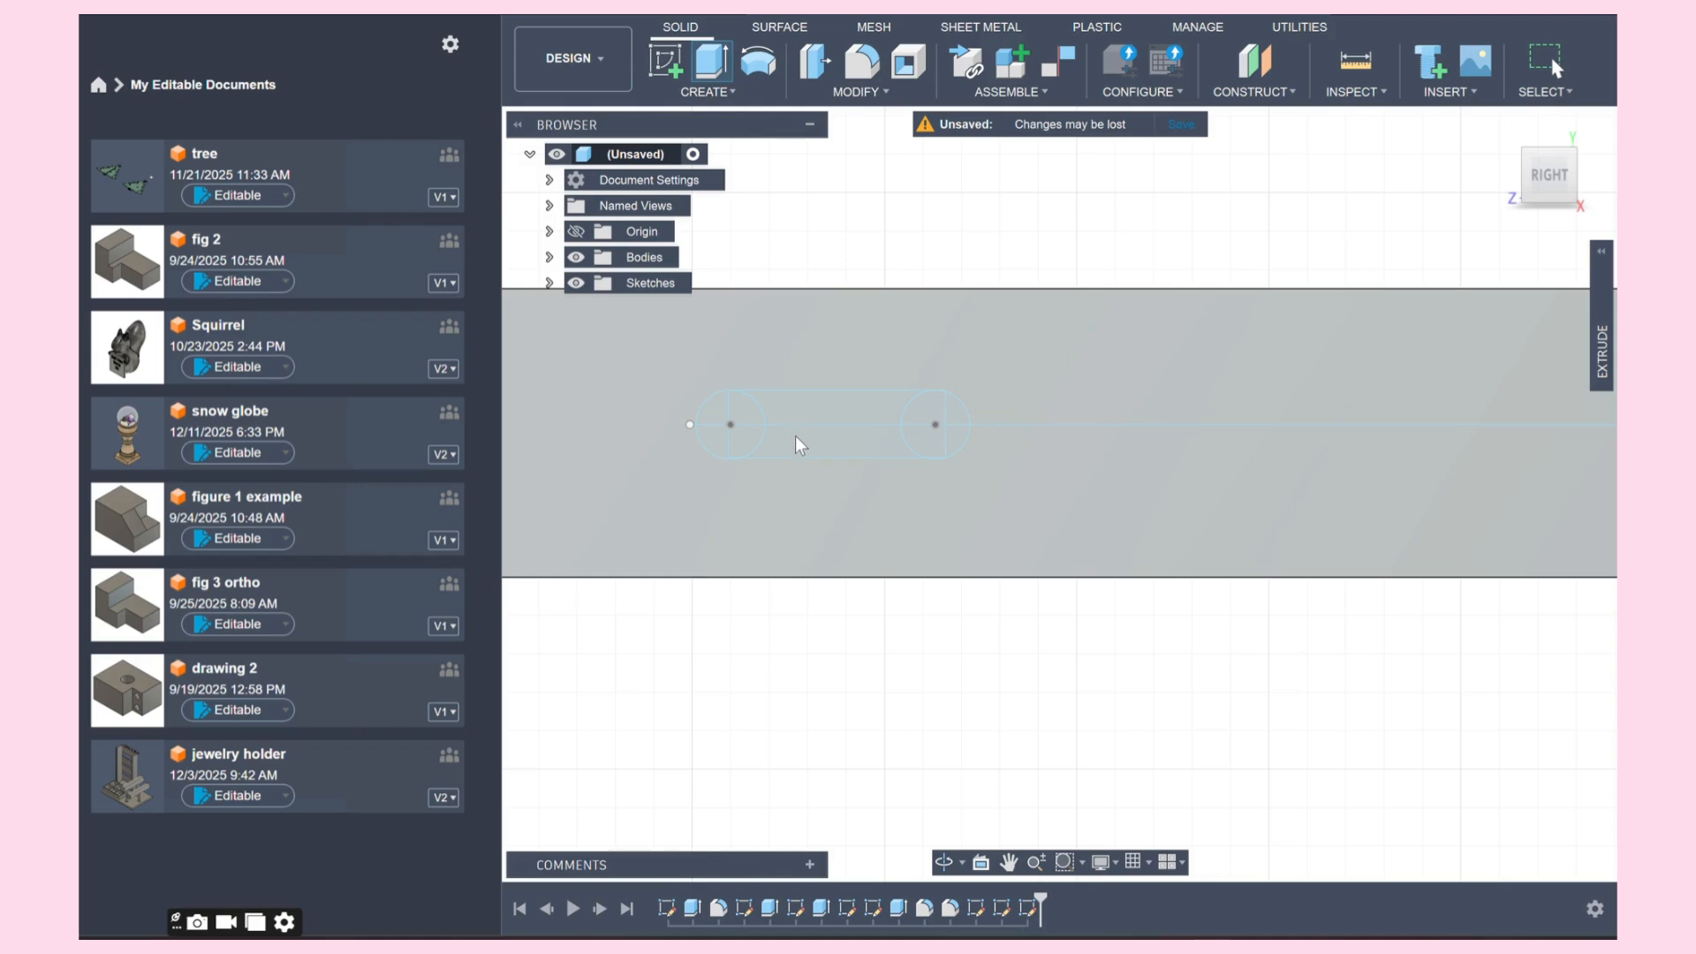
{"action": "left_click_drag", "start_coordinate": [1546, 186], "coordinate": [1486, 224]}
{"action": "left_click", "coordinate": [980, 398]}
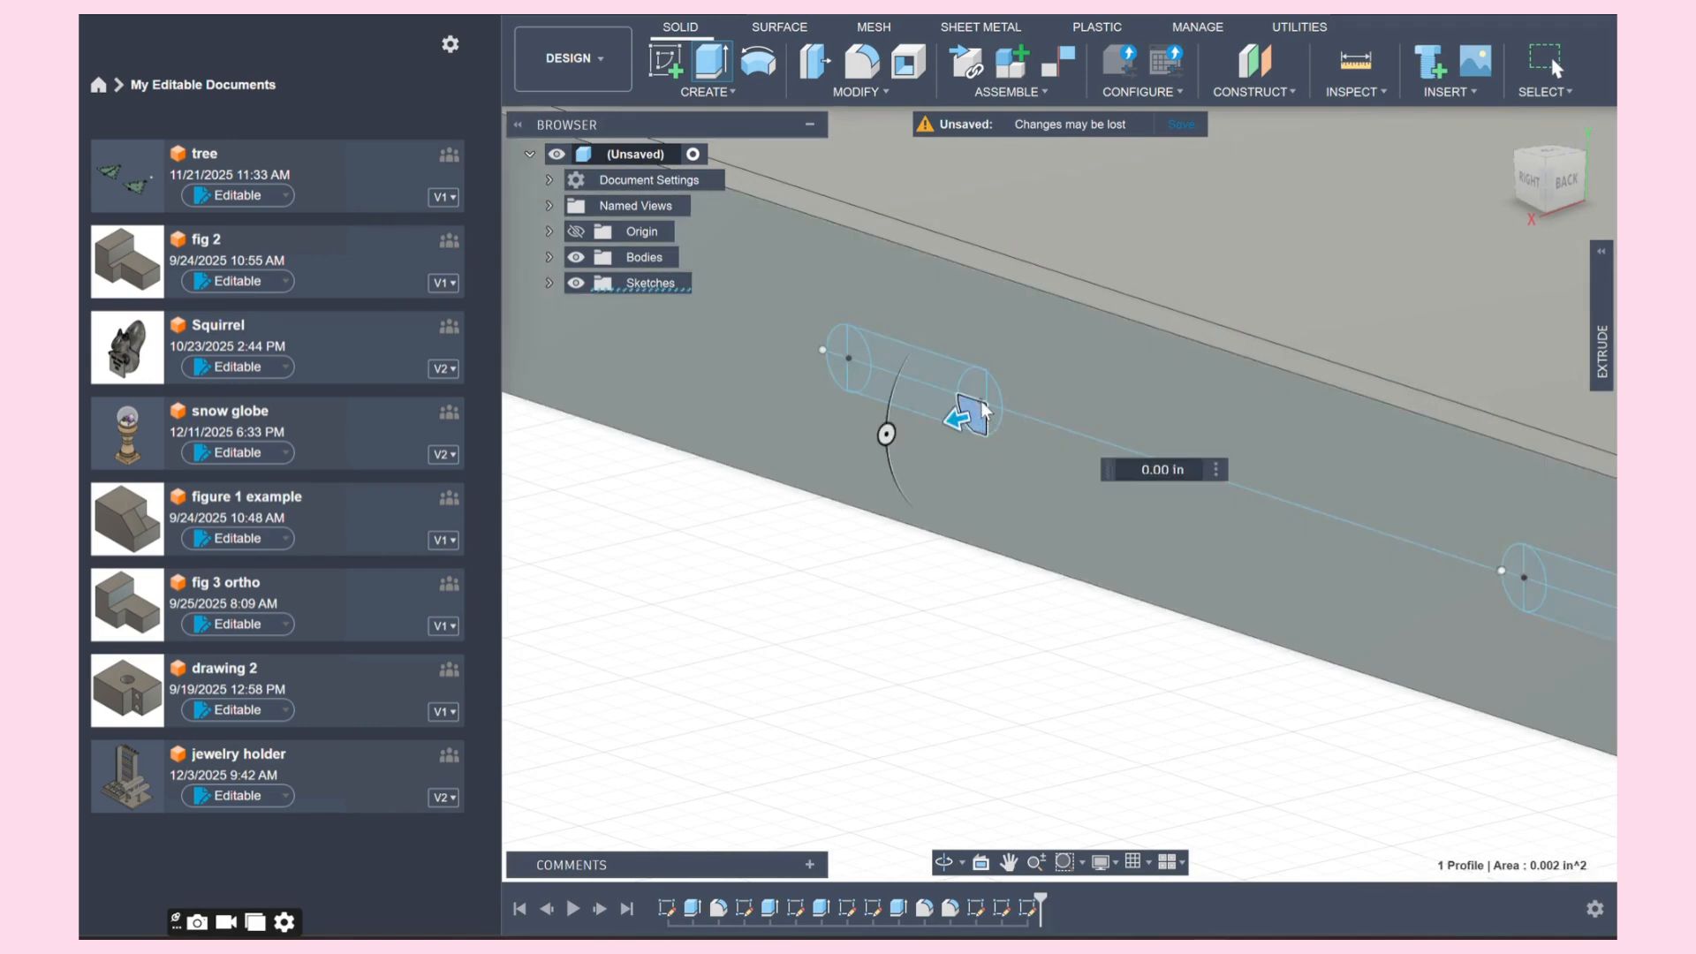
{"action": "left_click", "coordinate": [979, 389]}
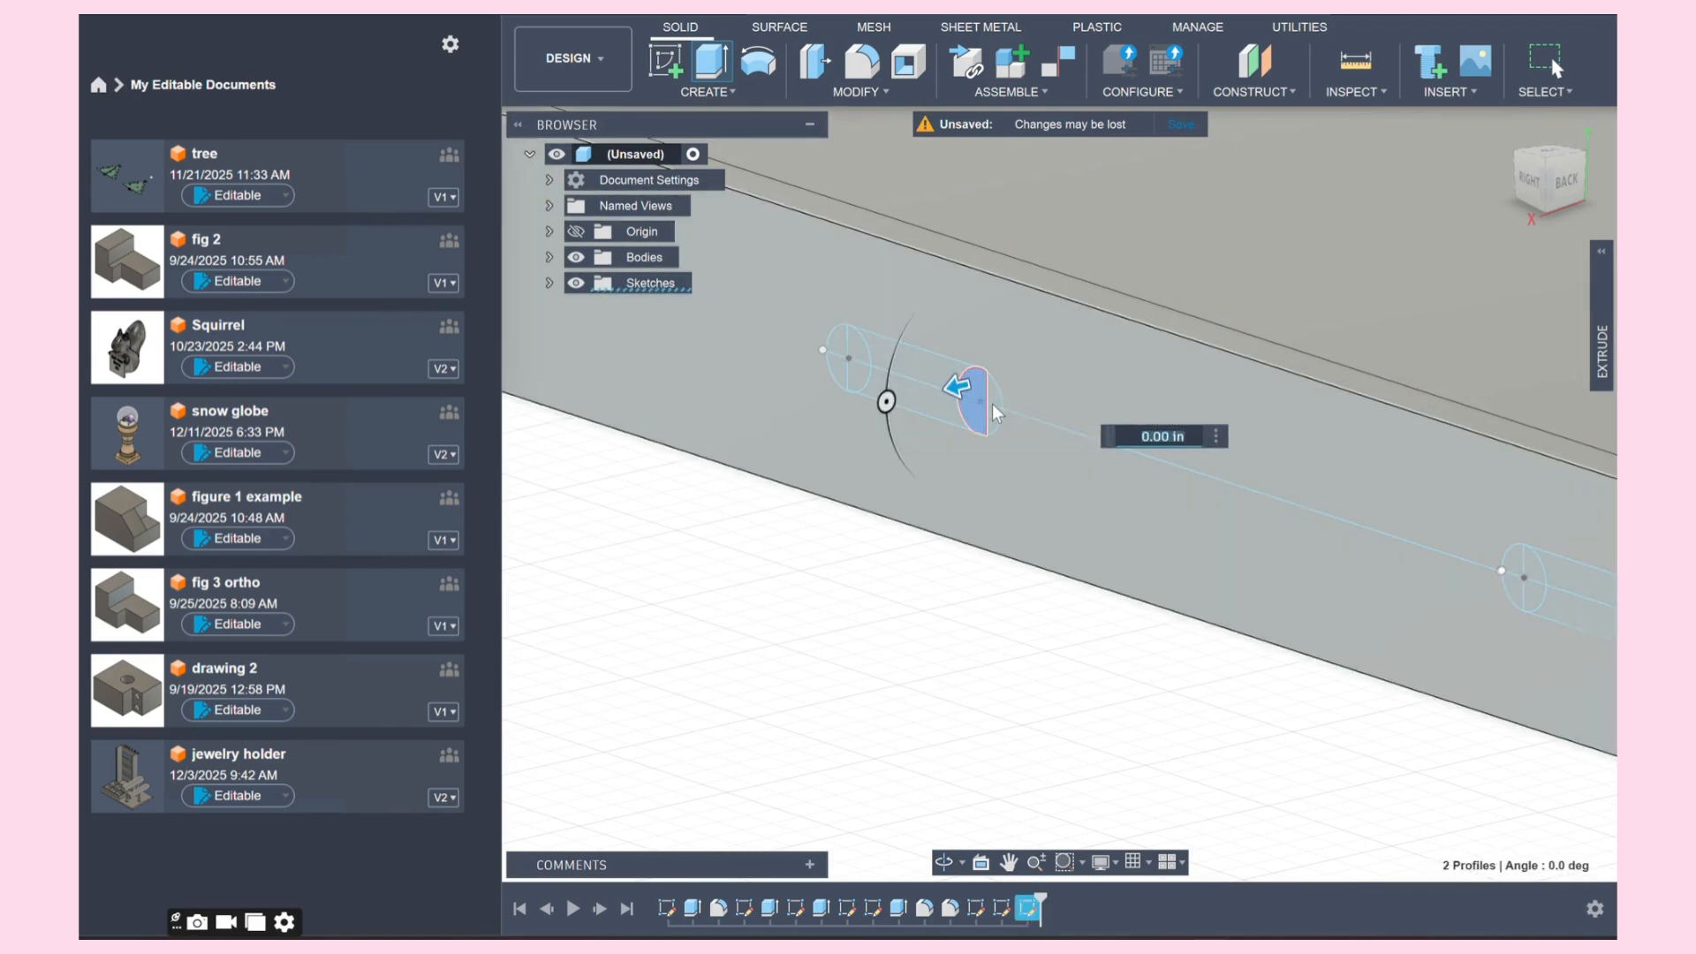
{"action": "left_click", "coordinate": [996, 408]}
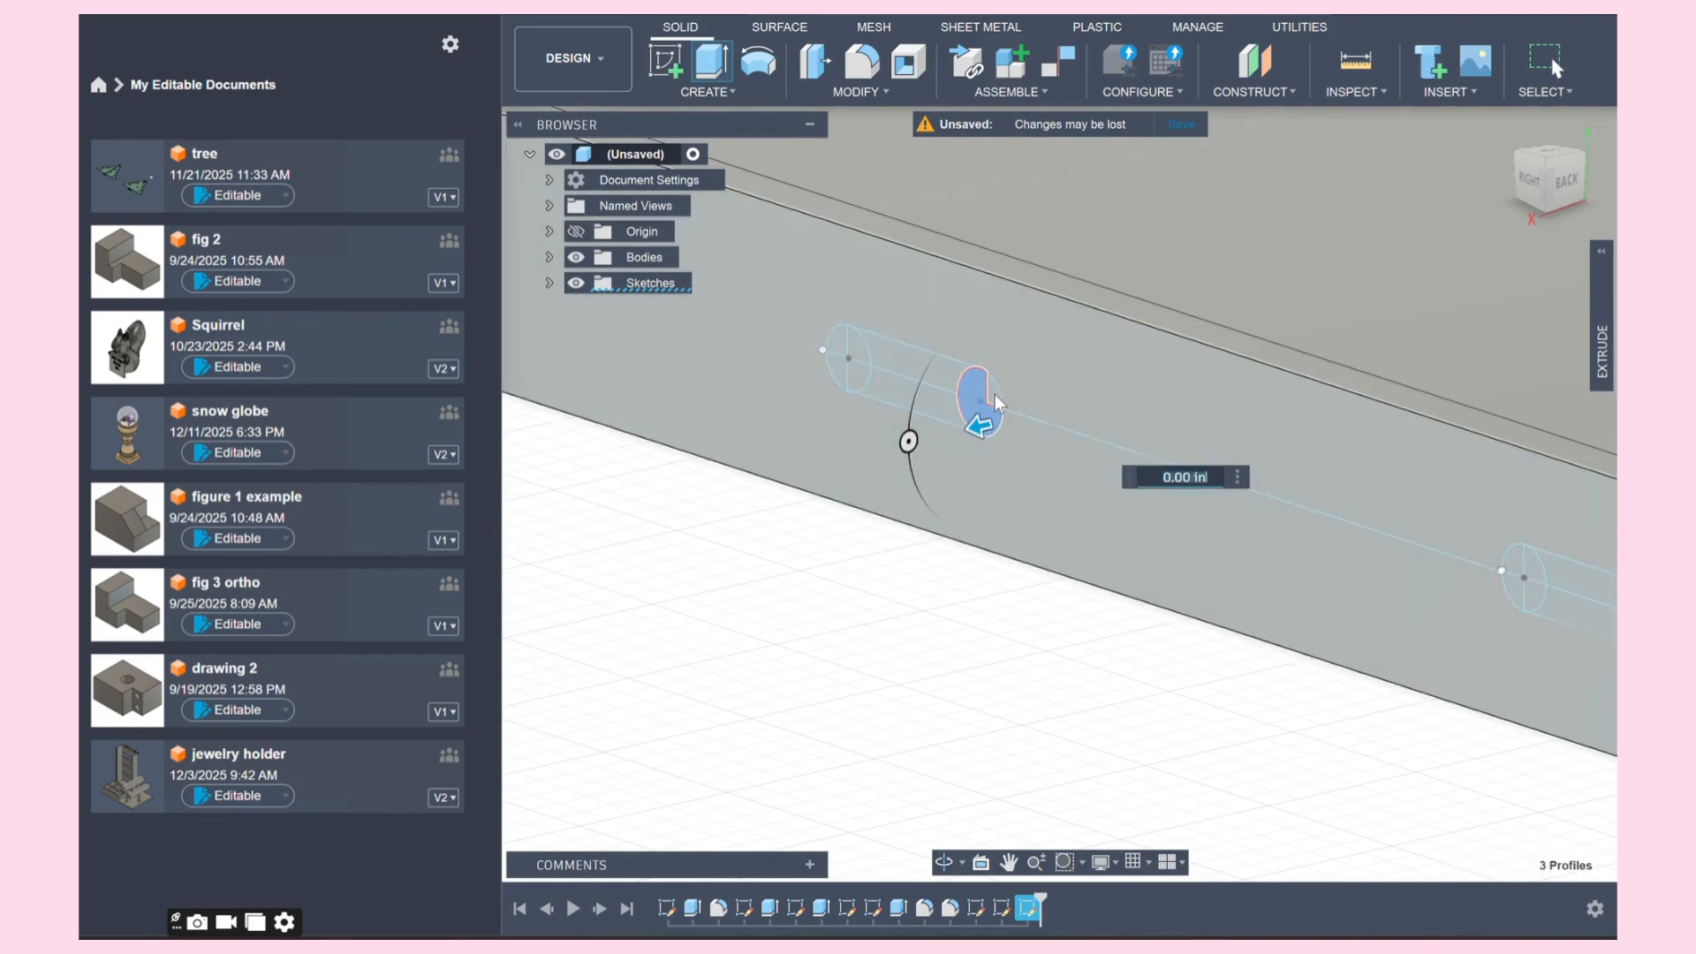
{"action": "left_click", "coordinate": [991, 402]}
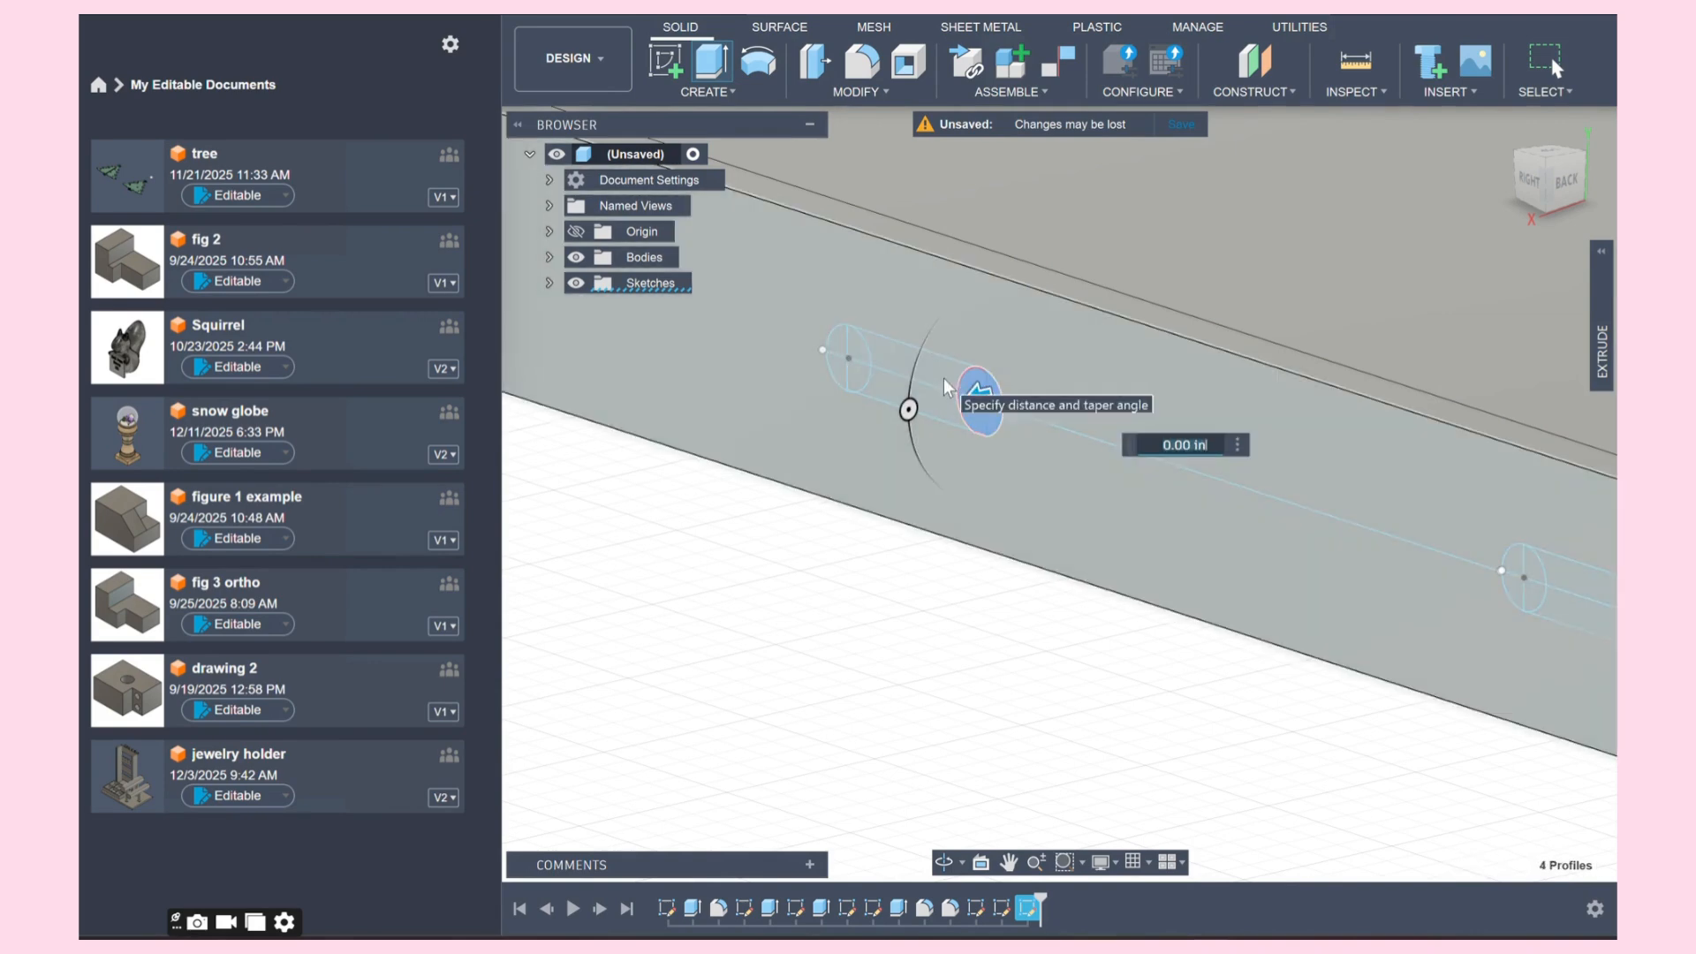
{"action": "left_click", "coordinate": [947, 410]}
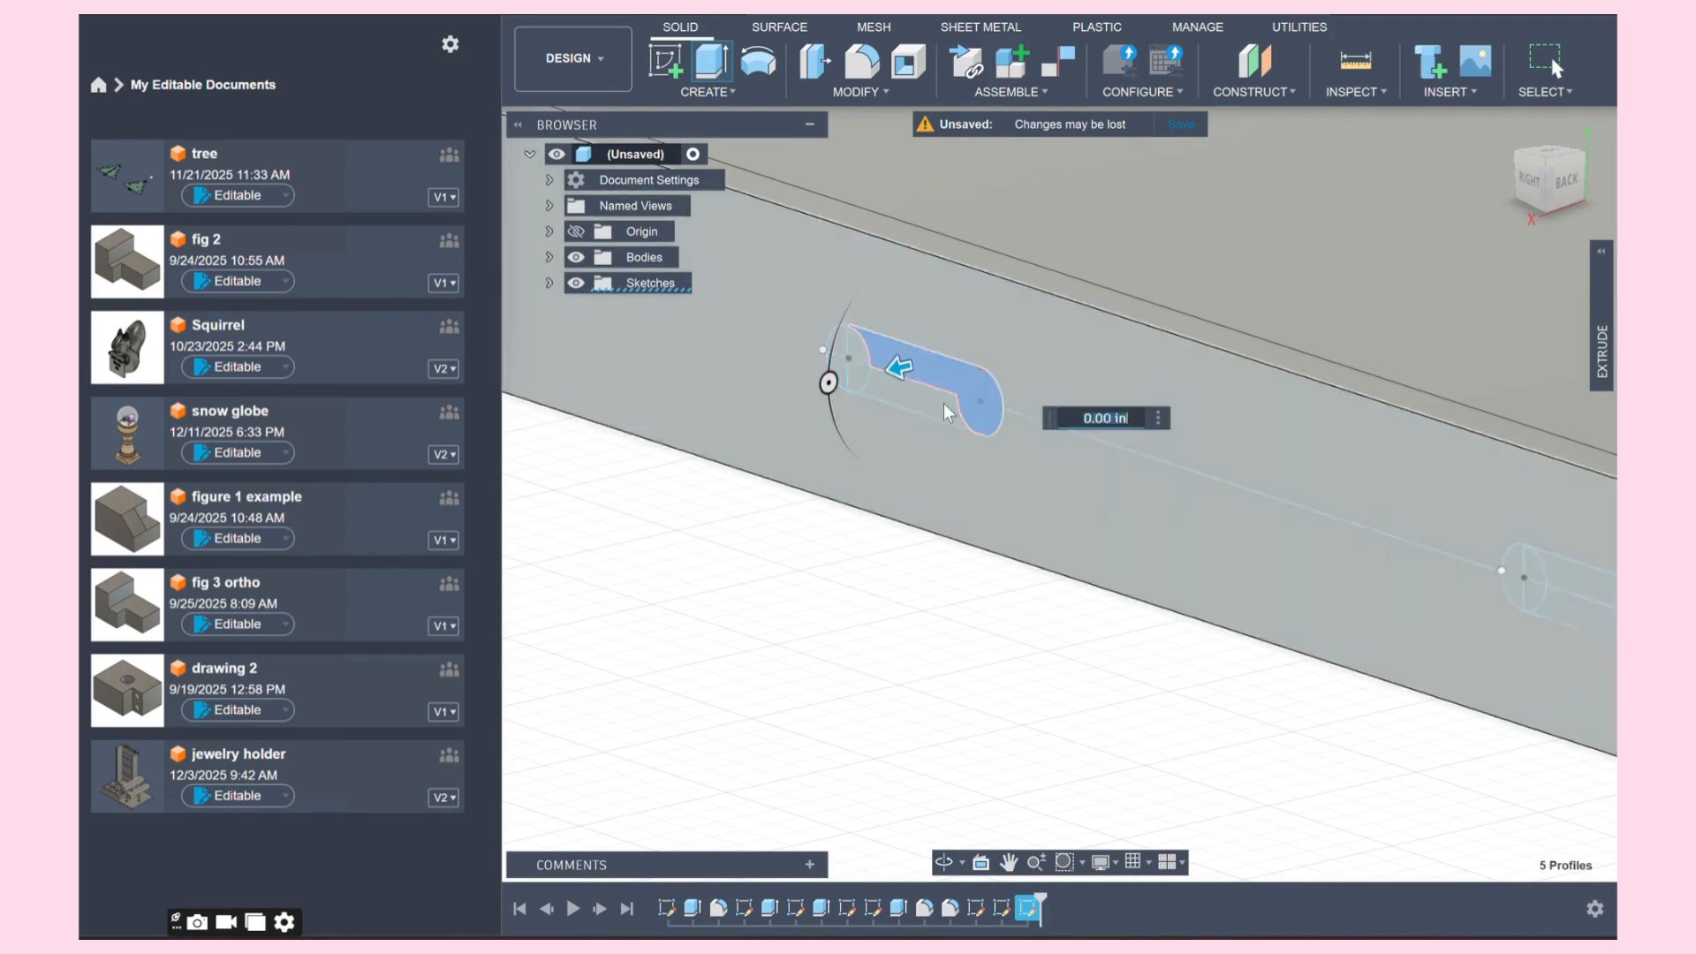
{"action": "left_click", "coordinate": [875, 387]}
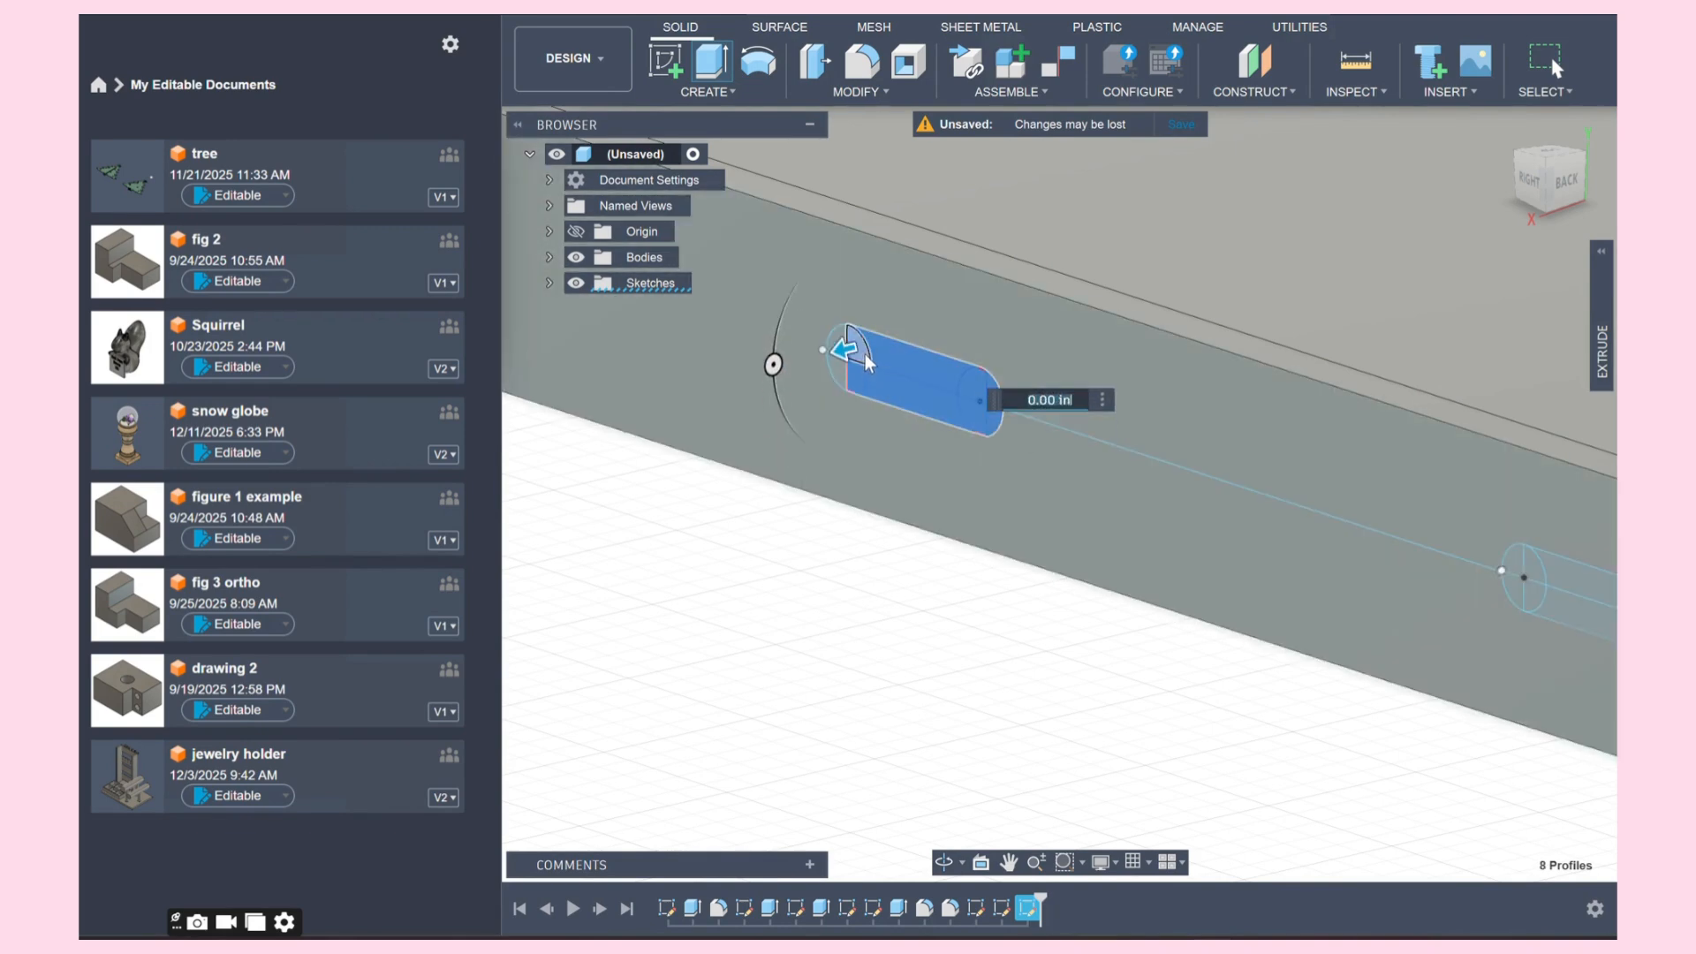
{"action": "left_click", "coordinate": [836, 346]}
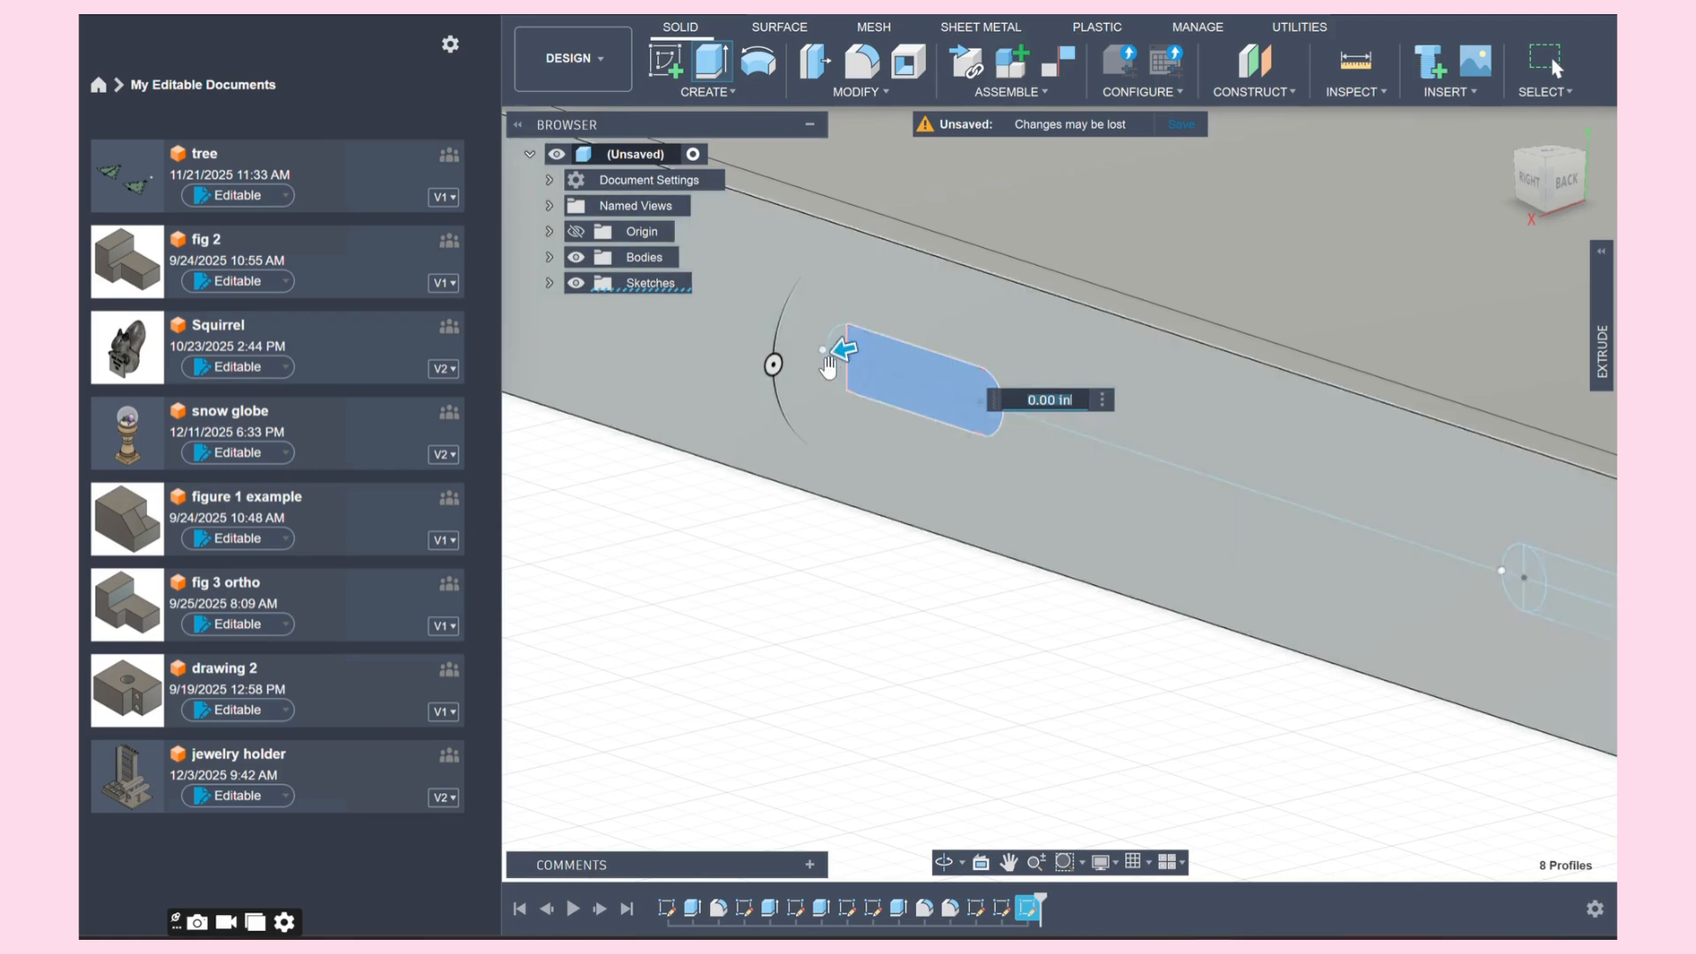
{"action": "left_click", "coordinate": [837, 338]}
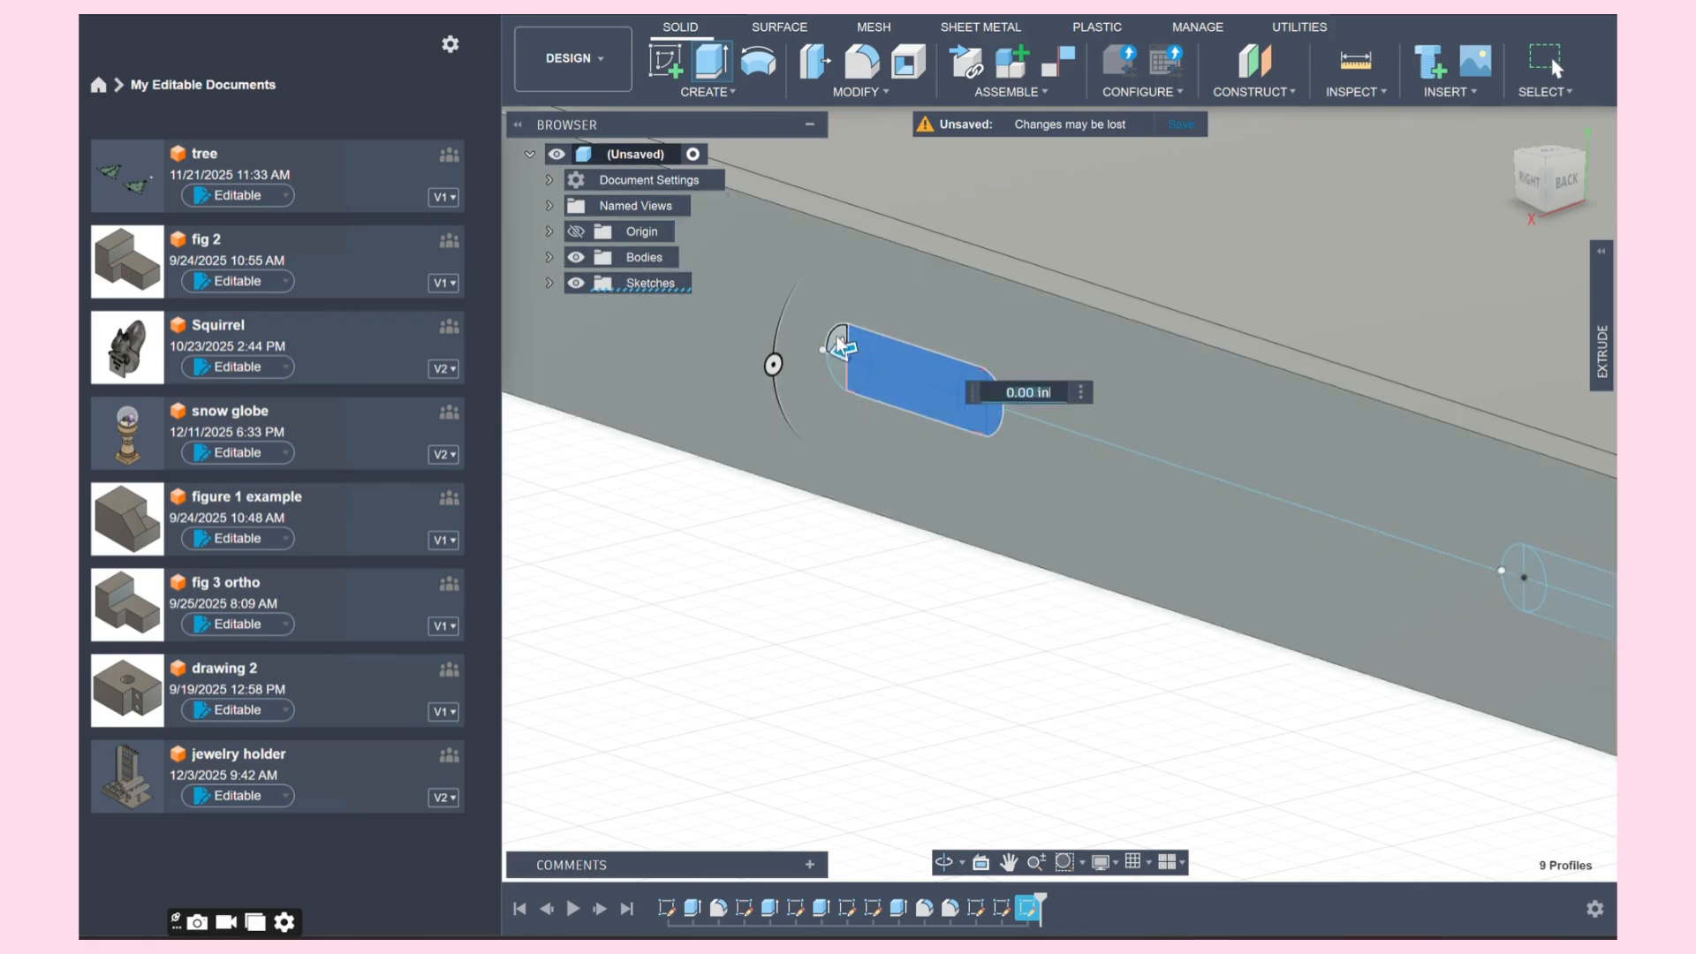
{"action": "left_click", "coordinate": [836, 365]}
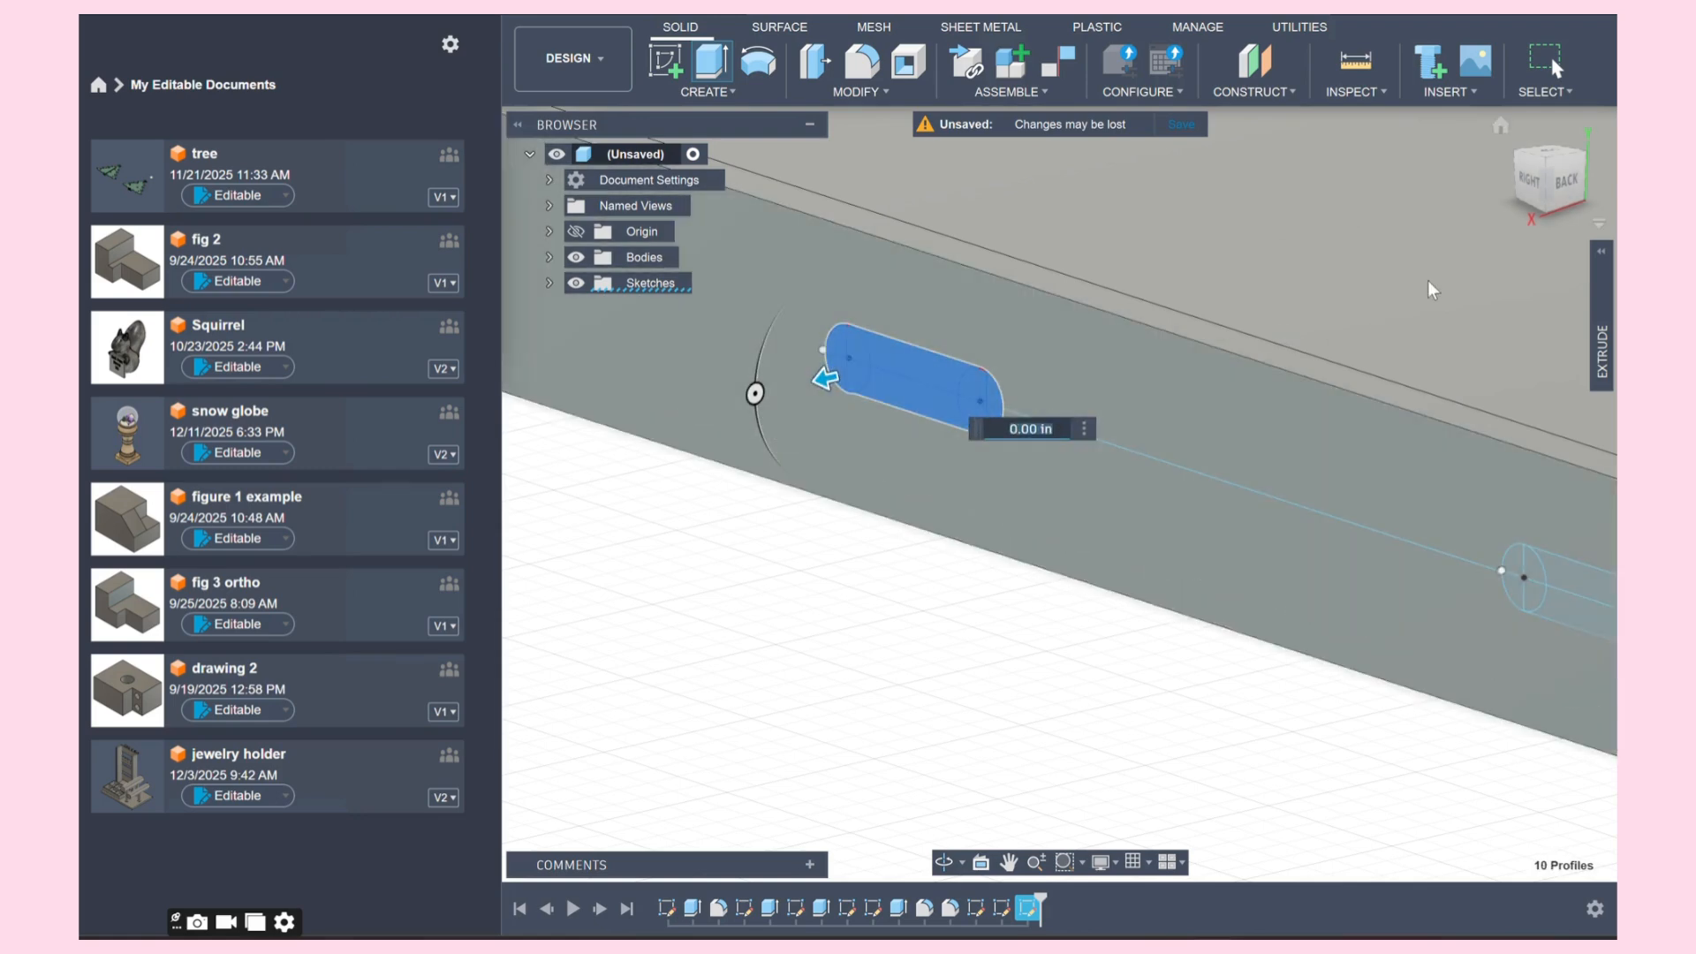
Step: Add every region of the rear slot's rounded profile to the extrusion selection
{"action": "left_click", "coordinate": [1006, 866]}
{"action": "left_click_drag", "start_coordinate": [1218, 644], "coordinate": [951, 605]}
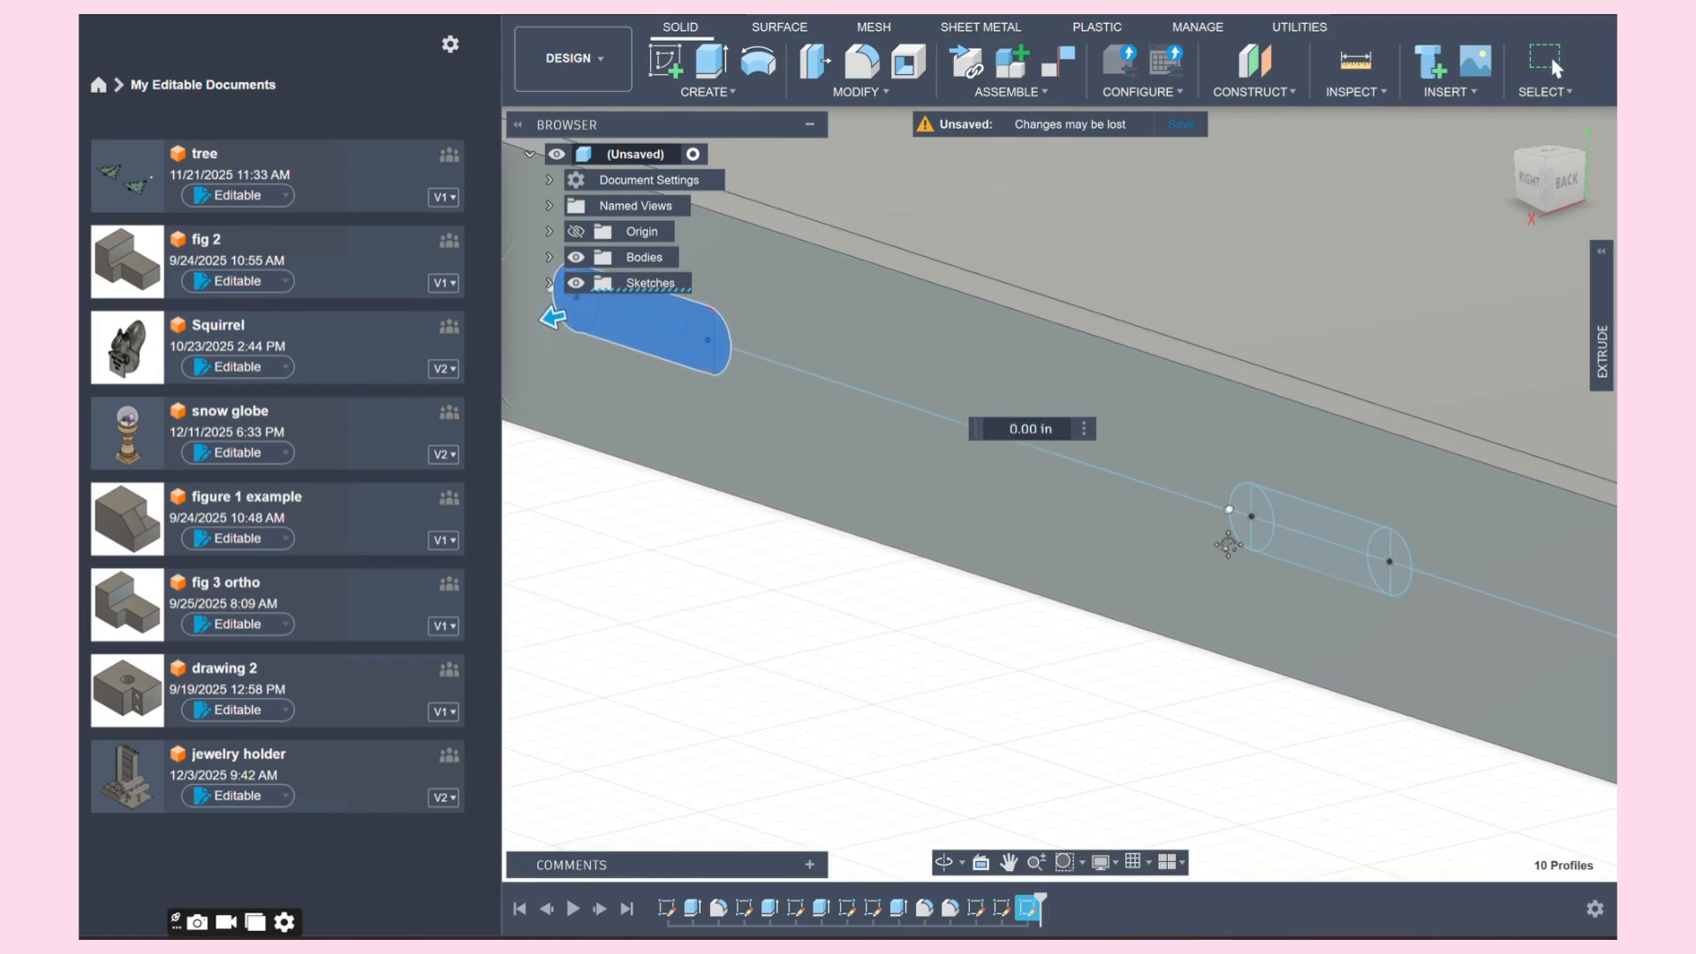
{"action": "mouse_move", "coordinate": [1601, 308]}
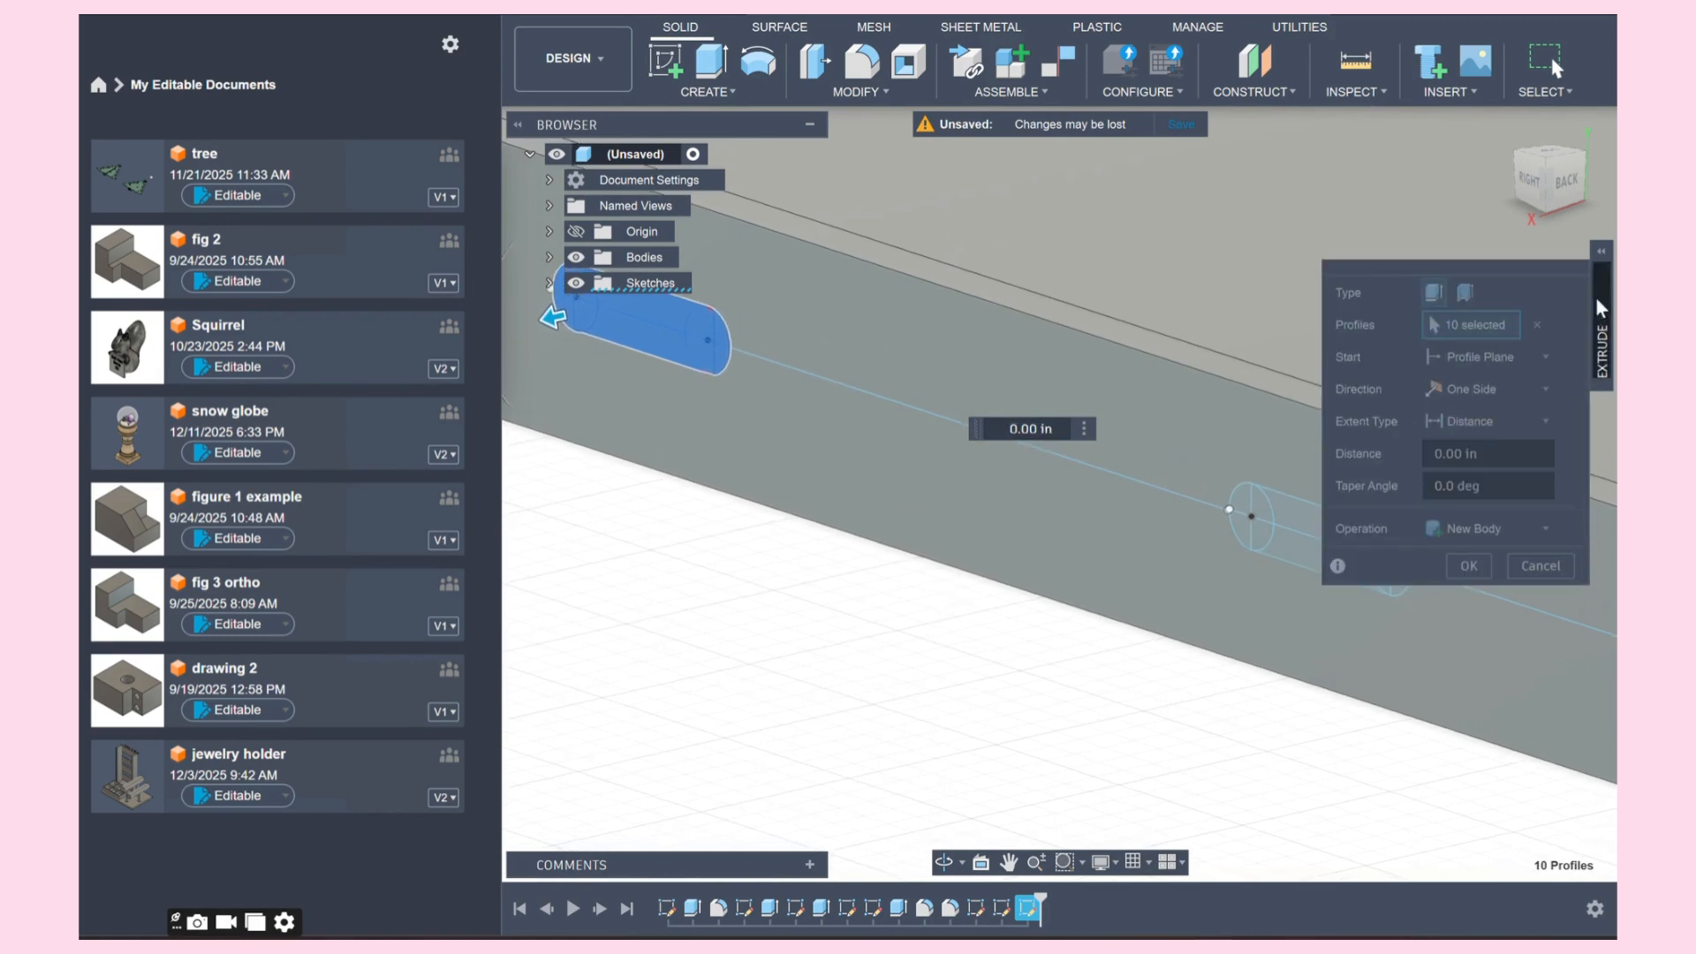
{"action": "left_click", "coordinate": [1601, 255]}
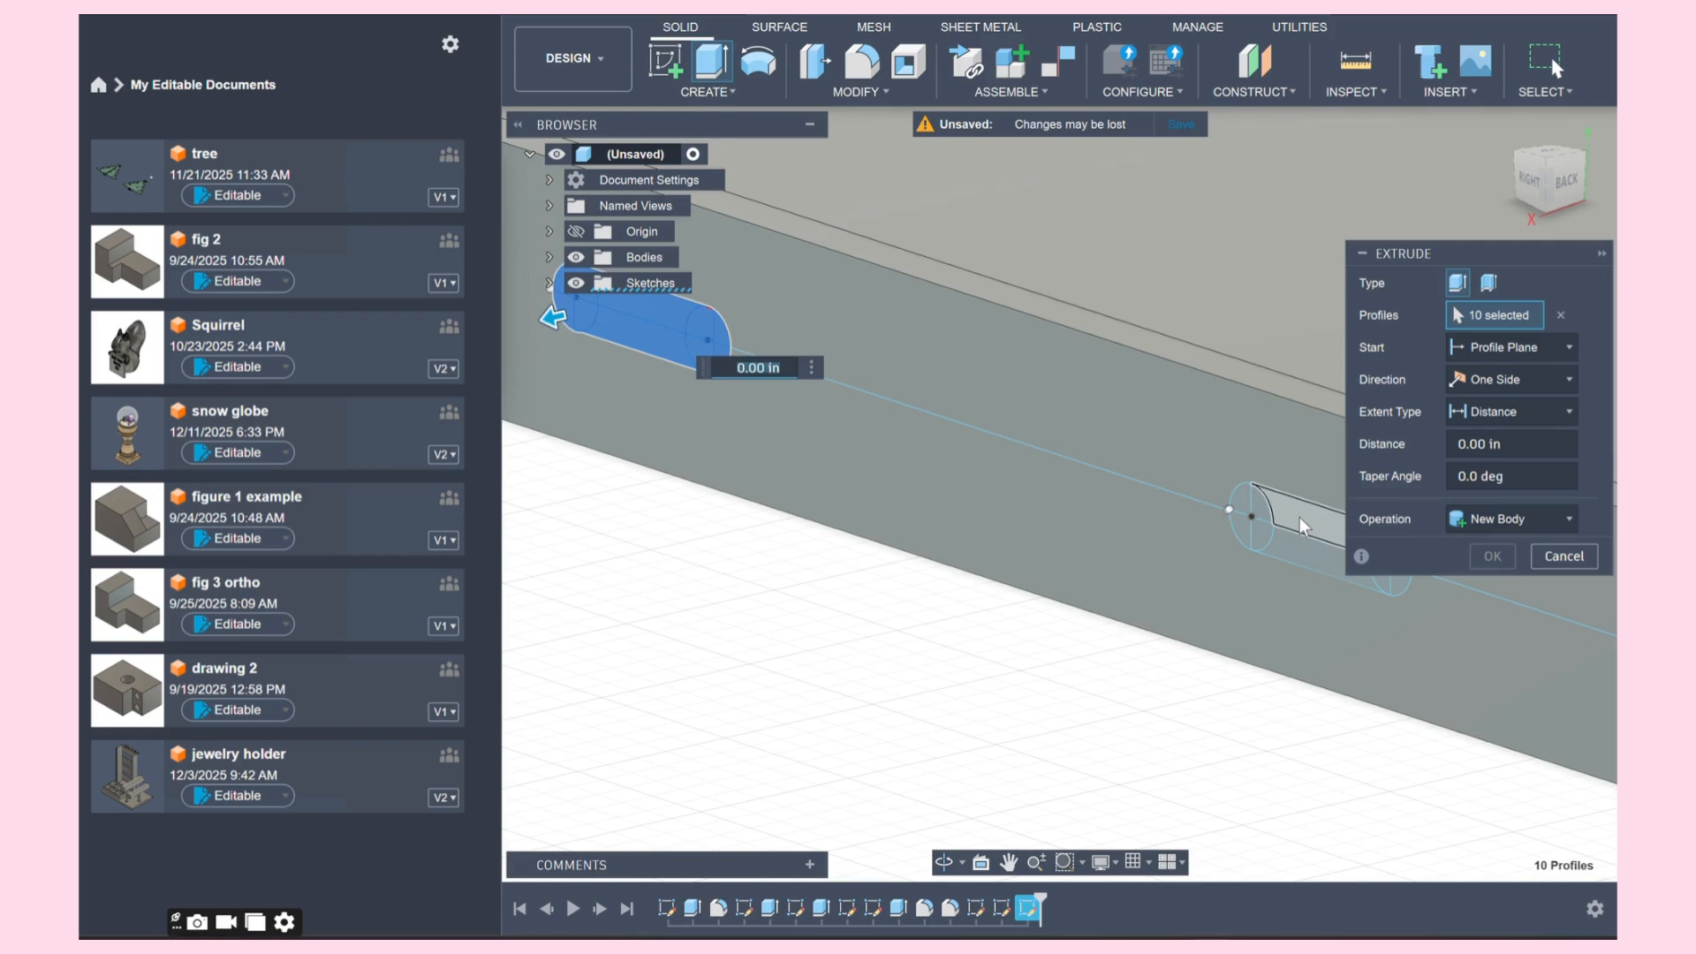
{"action": "left_click", "coordinate": [1301, 525]}
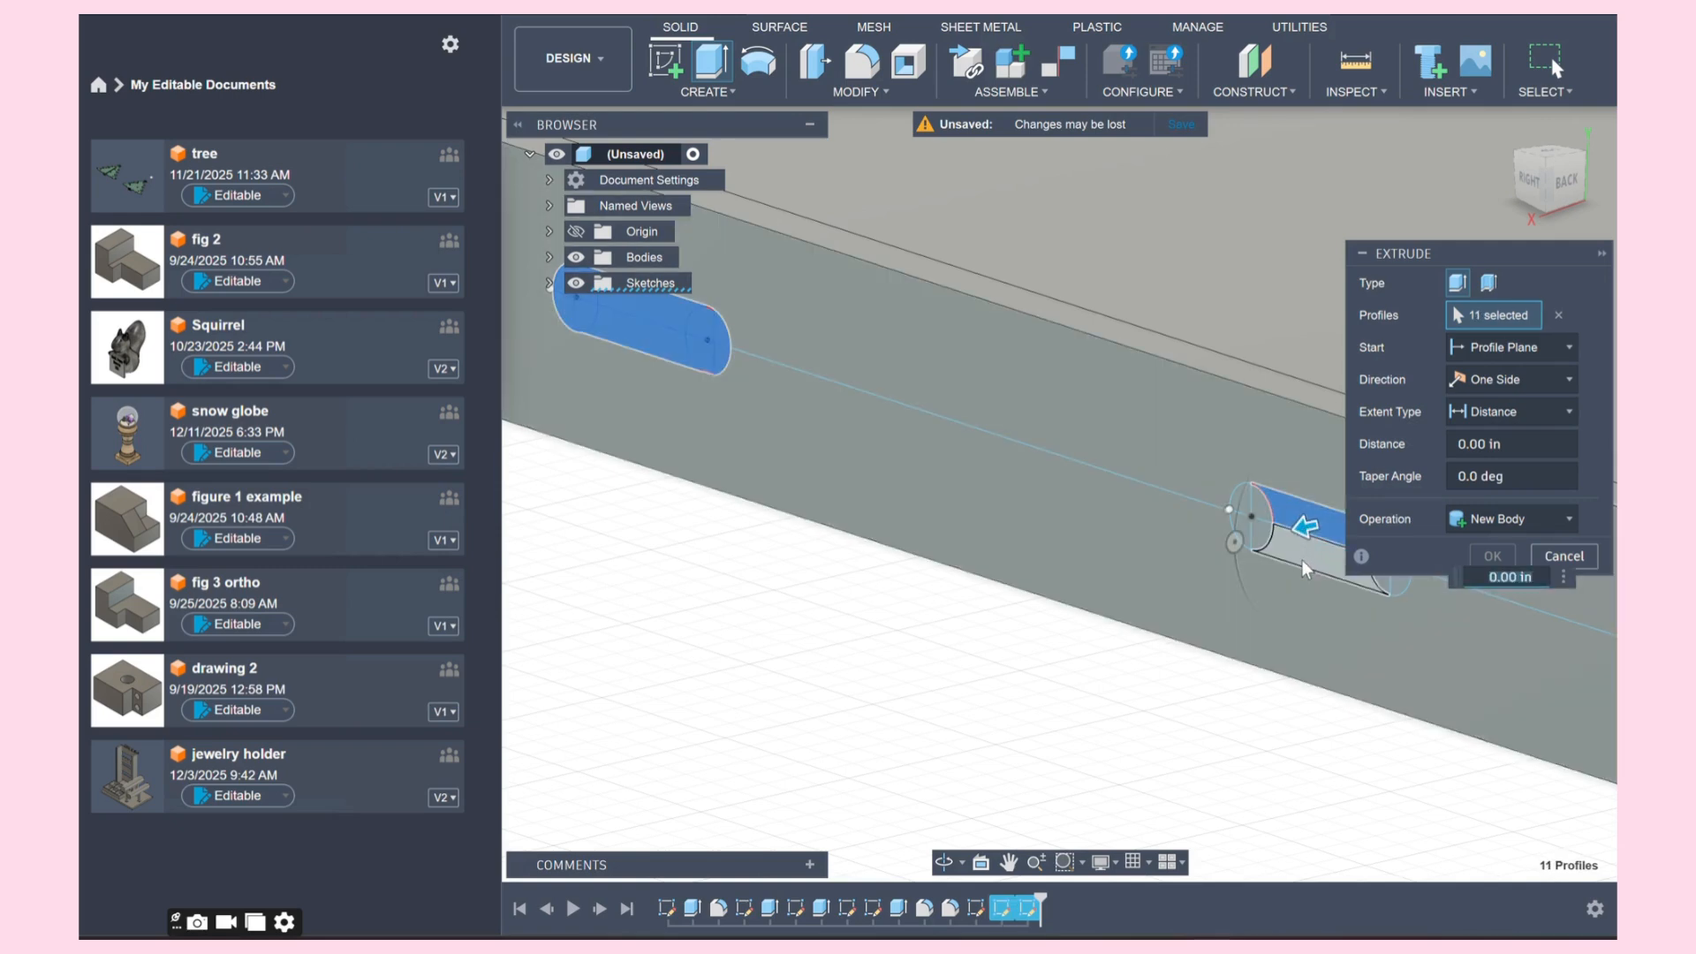
{"action": "left_click", "coordinate": [1305, 564]}
{"action": "left_click", "coordinate": [1263, 535]}
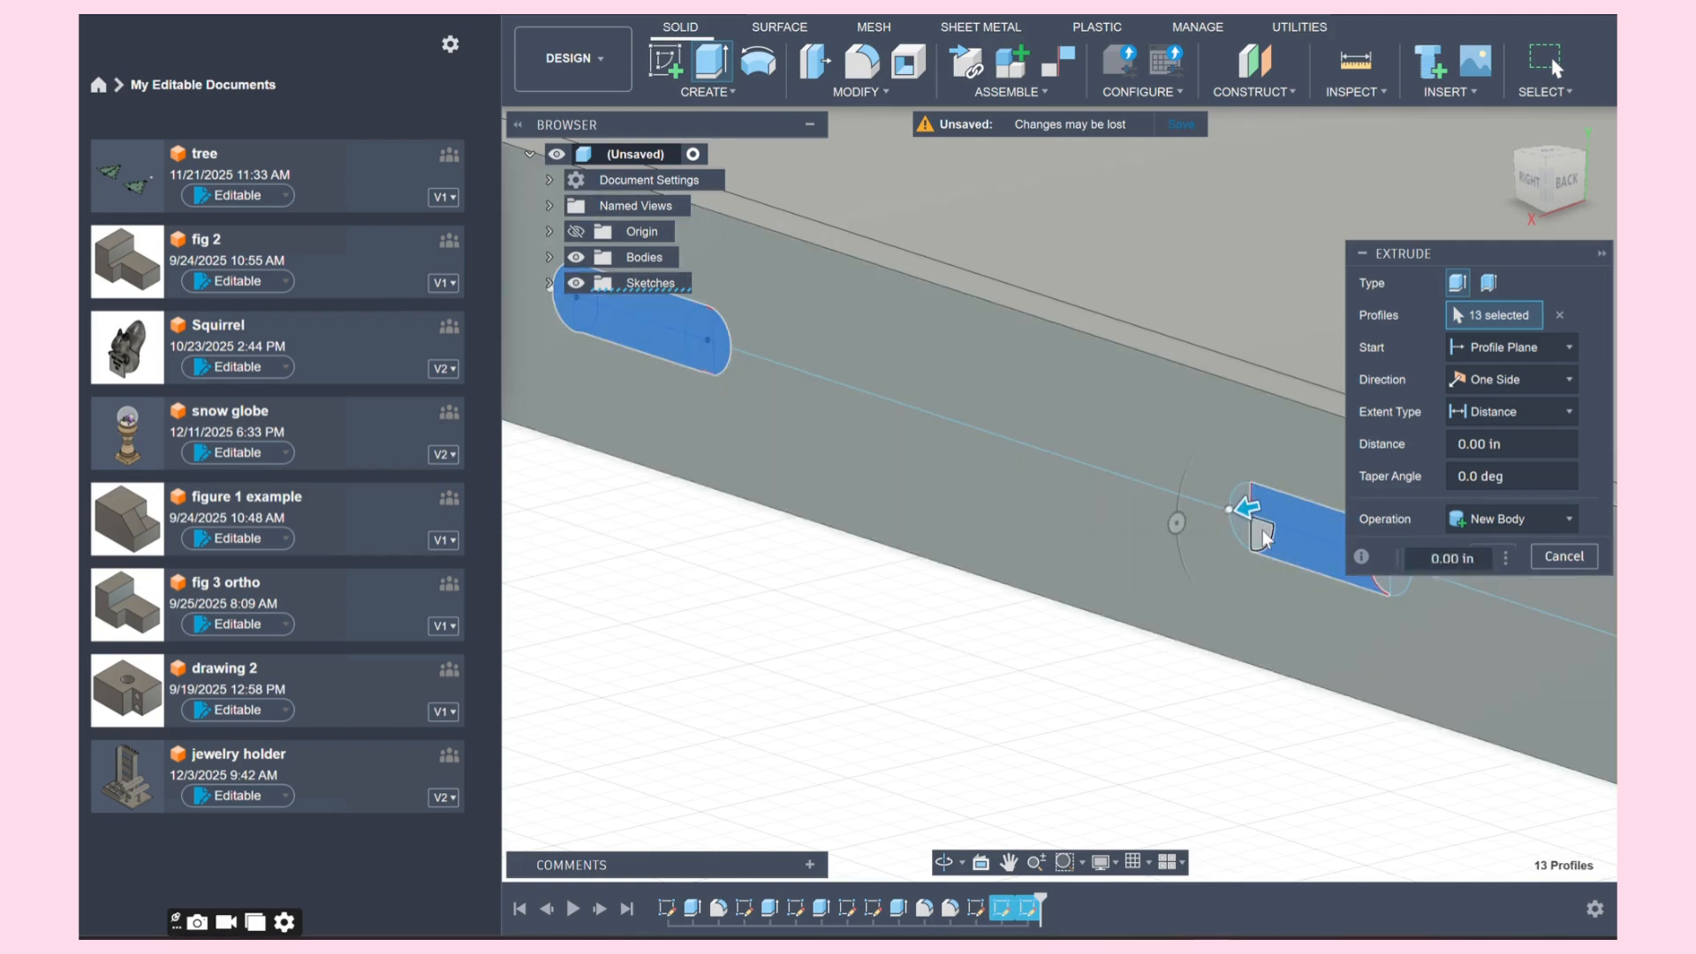
{"action": "left_click", "coordinate": [1261, 527]}
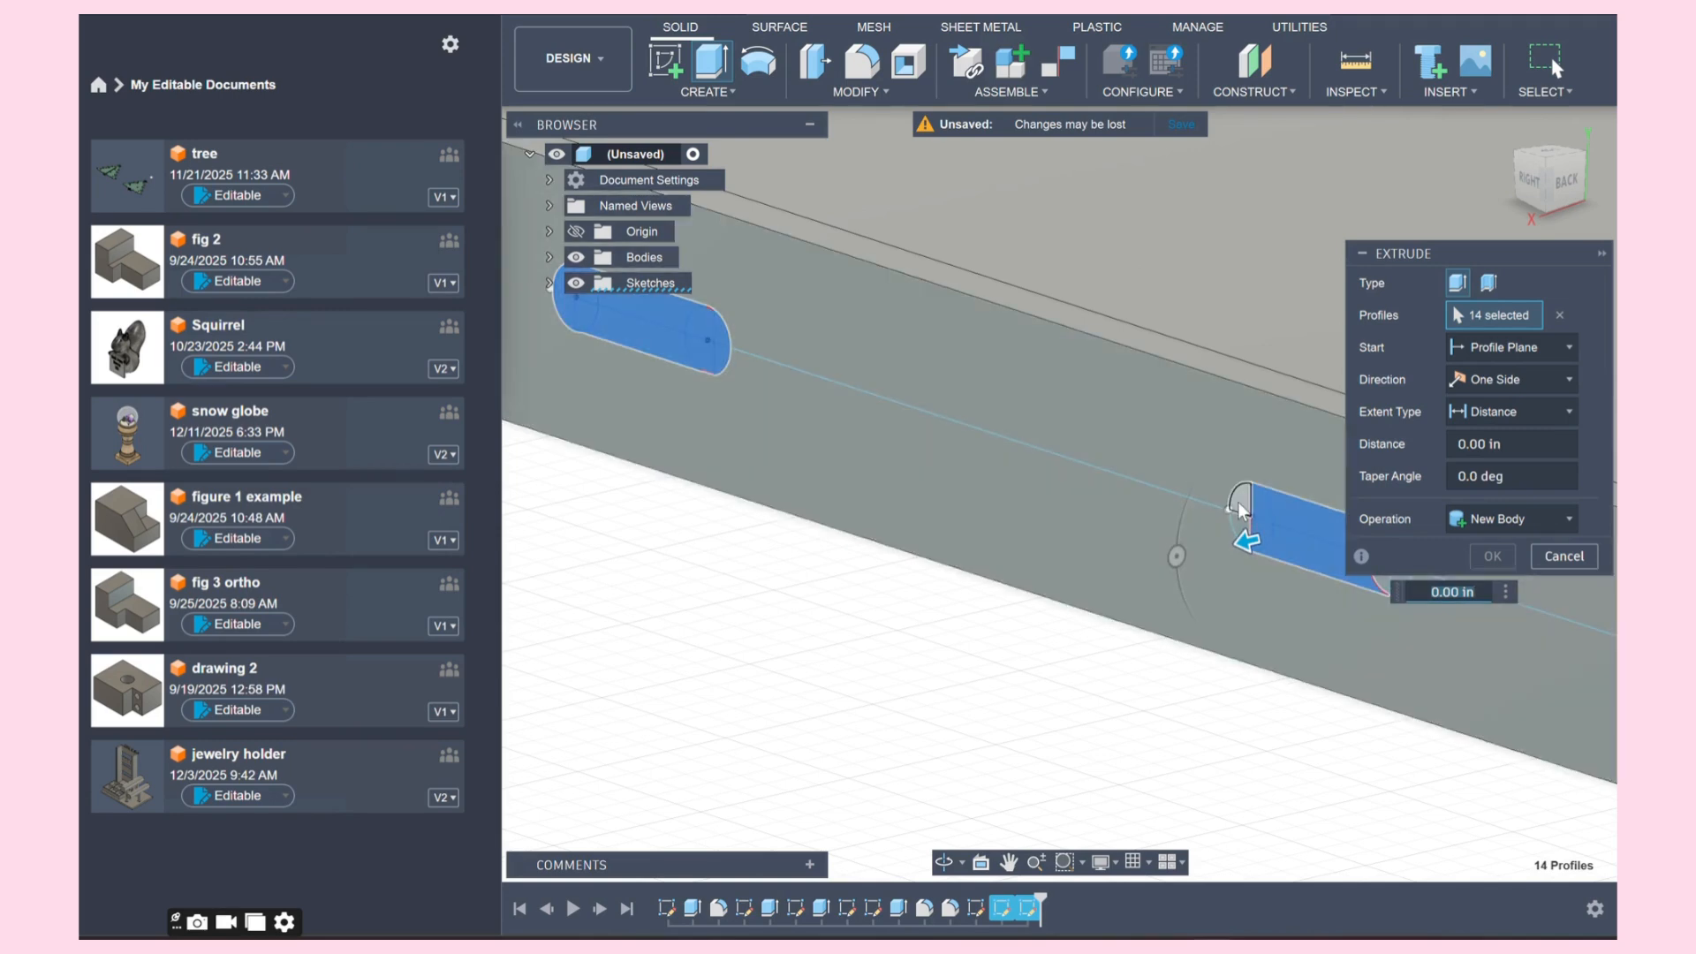
{"action": "left_click", "coordinate": [1240, 510]}
{"action": "left_click", "coordinate": [1238, 526]}
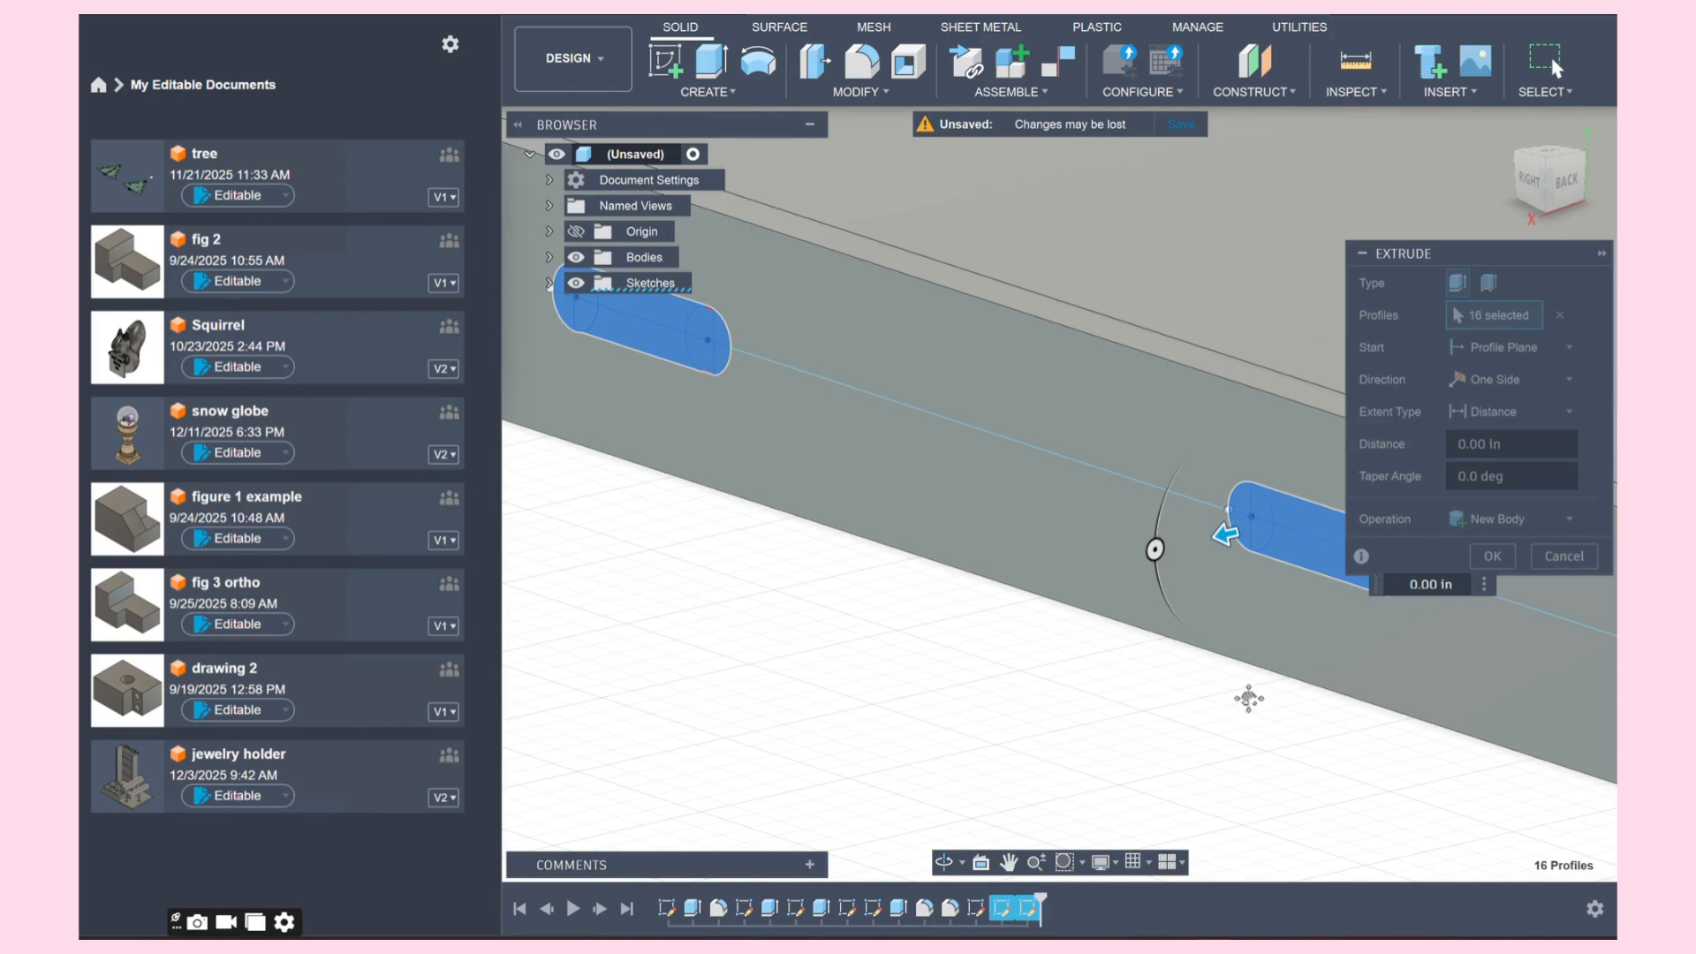
{"action": "middle_click_drag", "start_coordinate": [1248, 698], "coordinate": [1105, 609]}
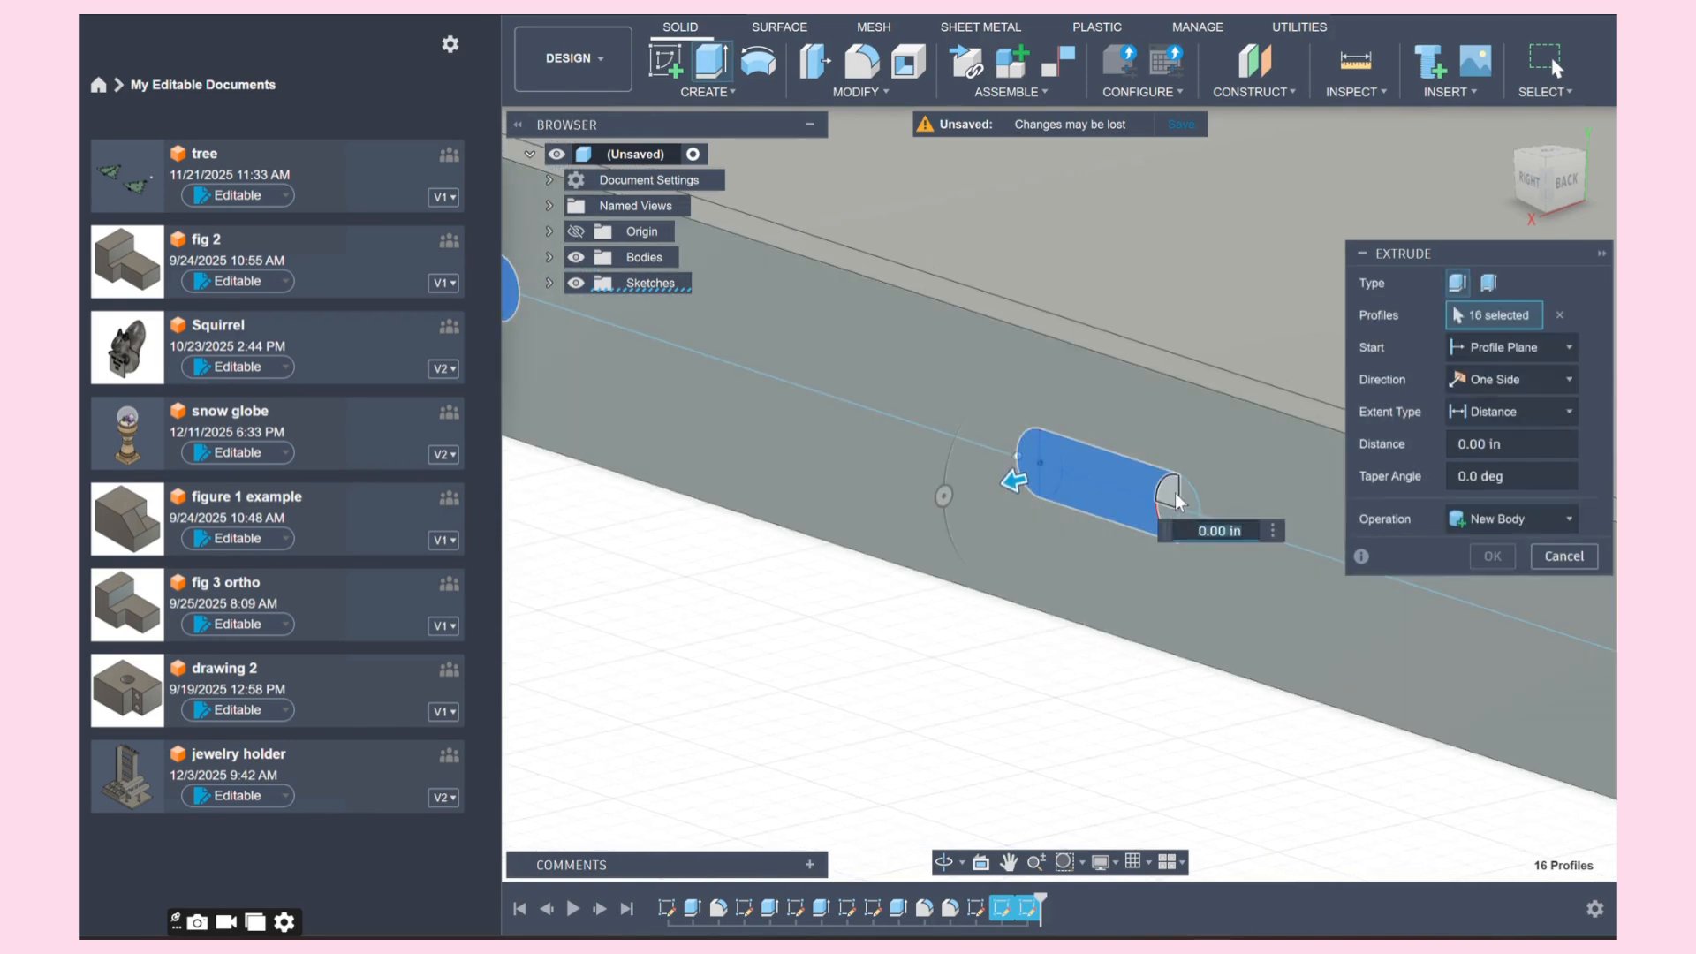
{"action": "left_click", "coordinate": [1177, 500]}
{"action": "left_click", "coordinate": [1172, 526]}
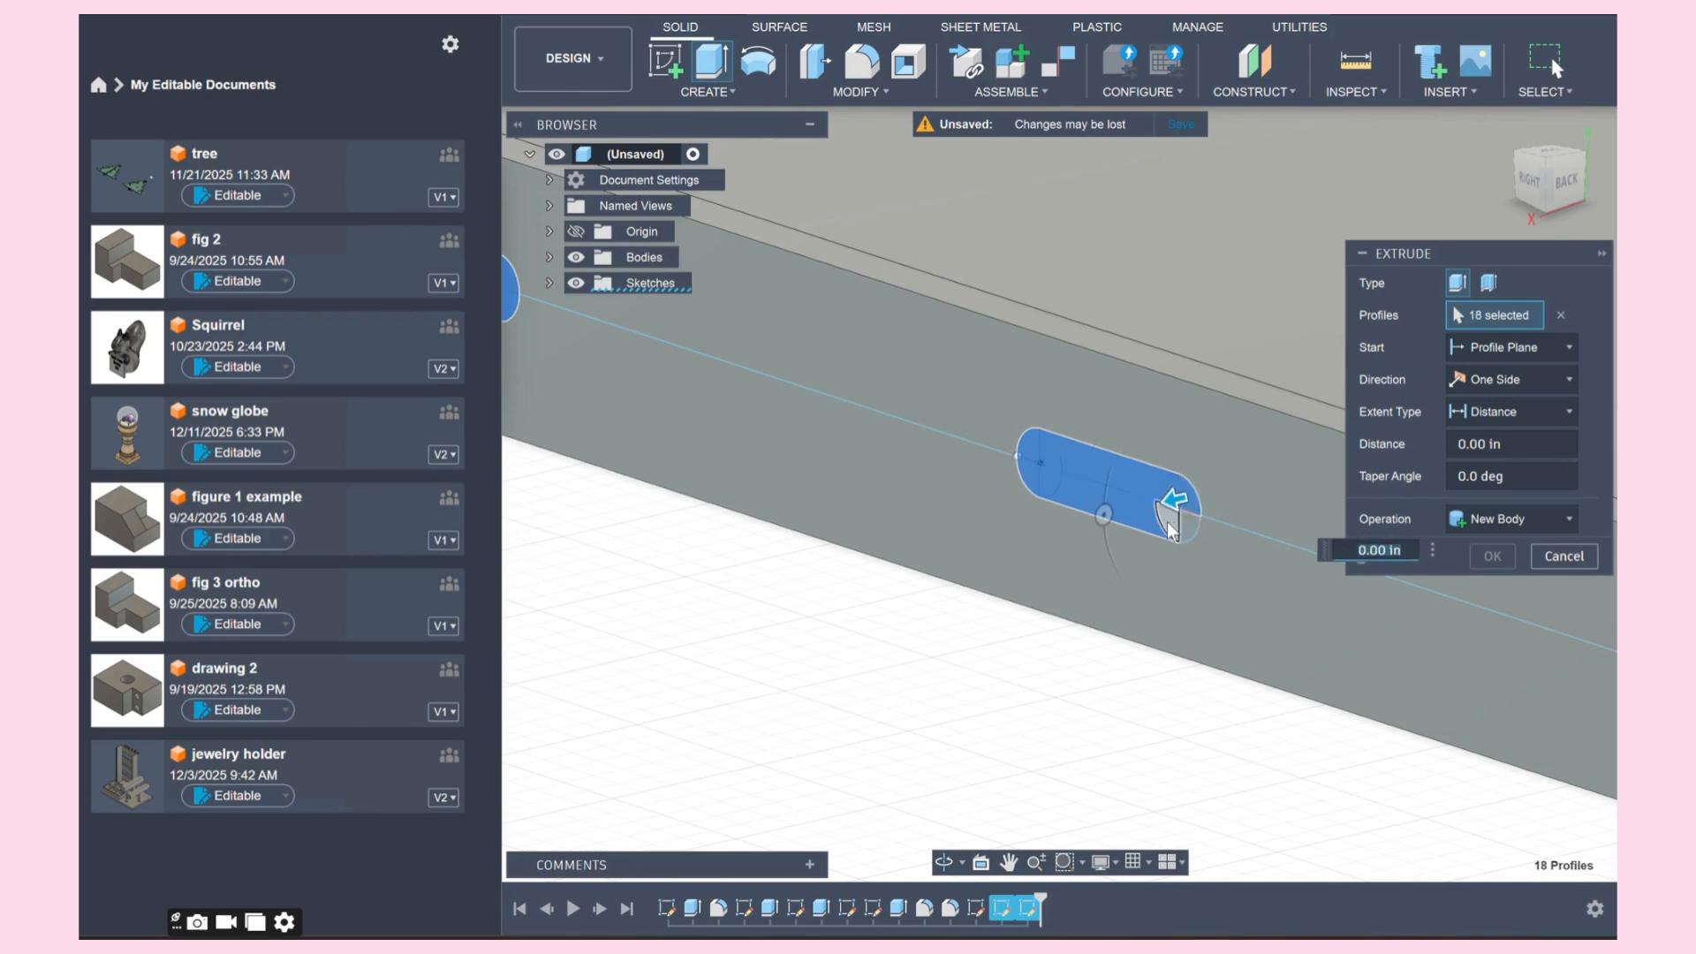
{"action": "left_click", "coordinate": [1169, 524]}
{"action": "left_click", "coordinate": [1172, 531]}
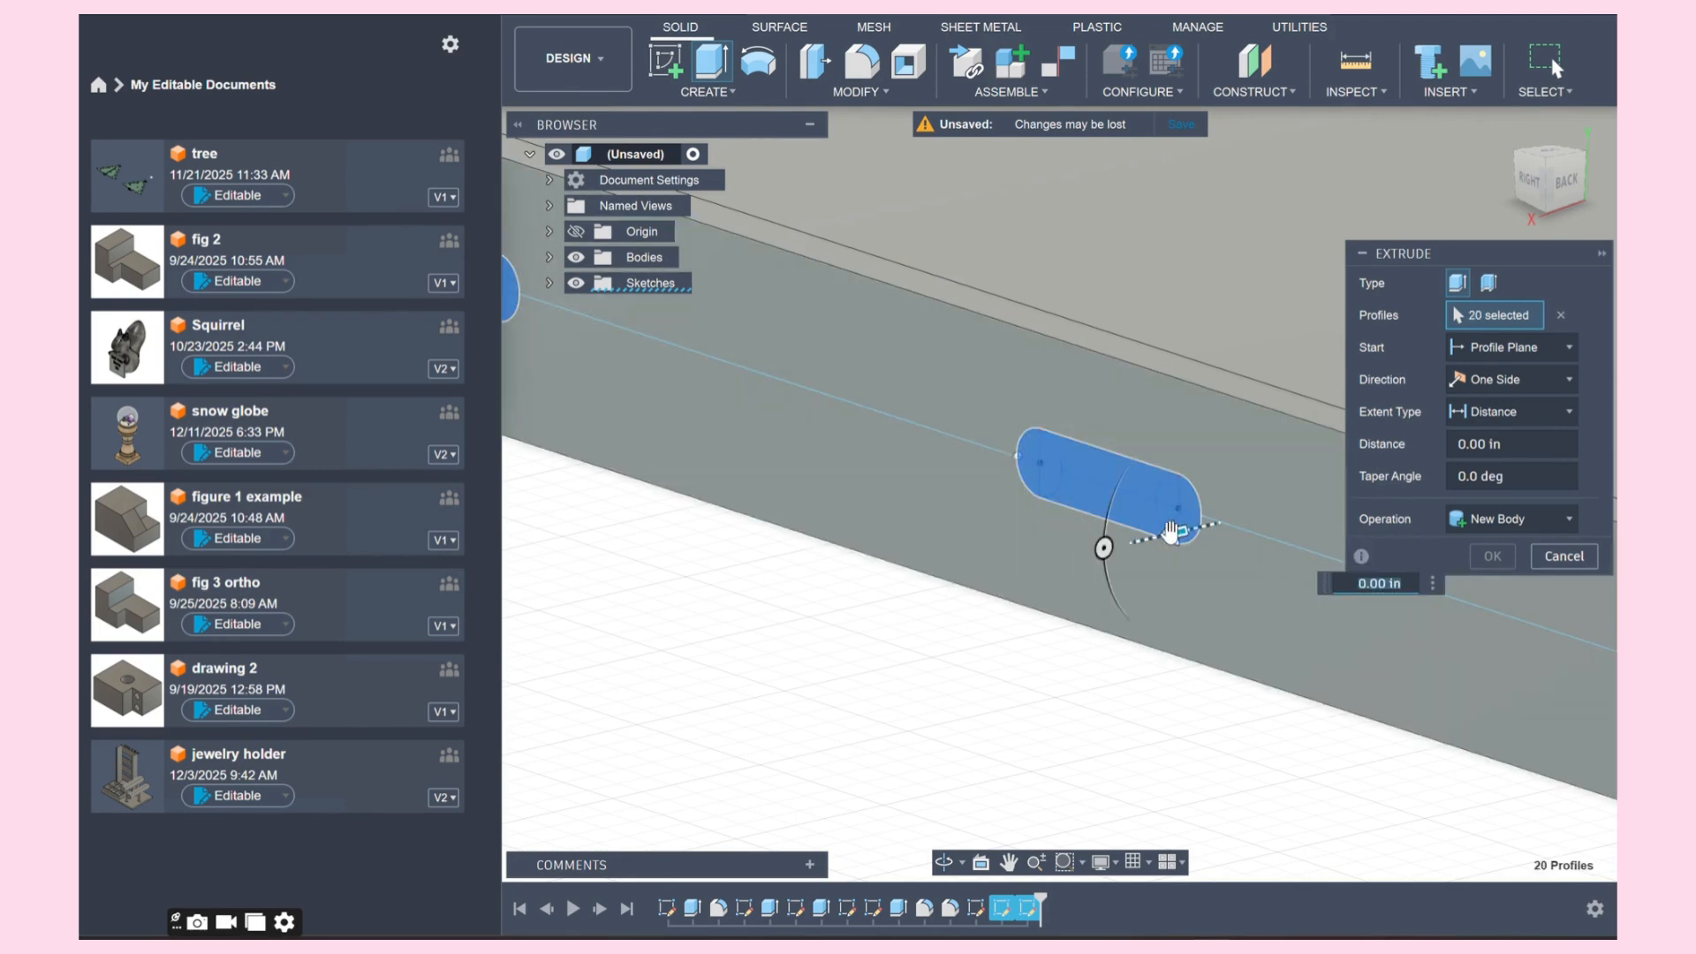
Step: Cut both selected slot profiles 0.10 in inward through the side wall, then return to the home view
{"action": "left_click_drag", "start_coordinate": [1172, 531], "coordinate": [1238, 525]}
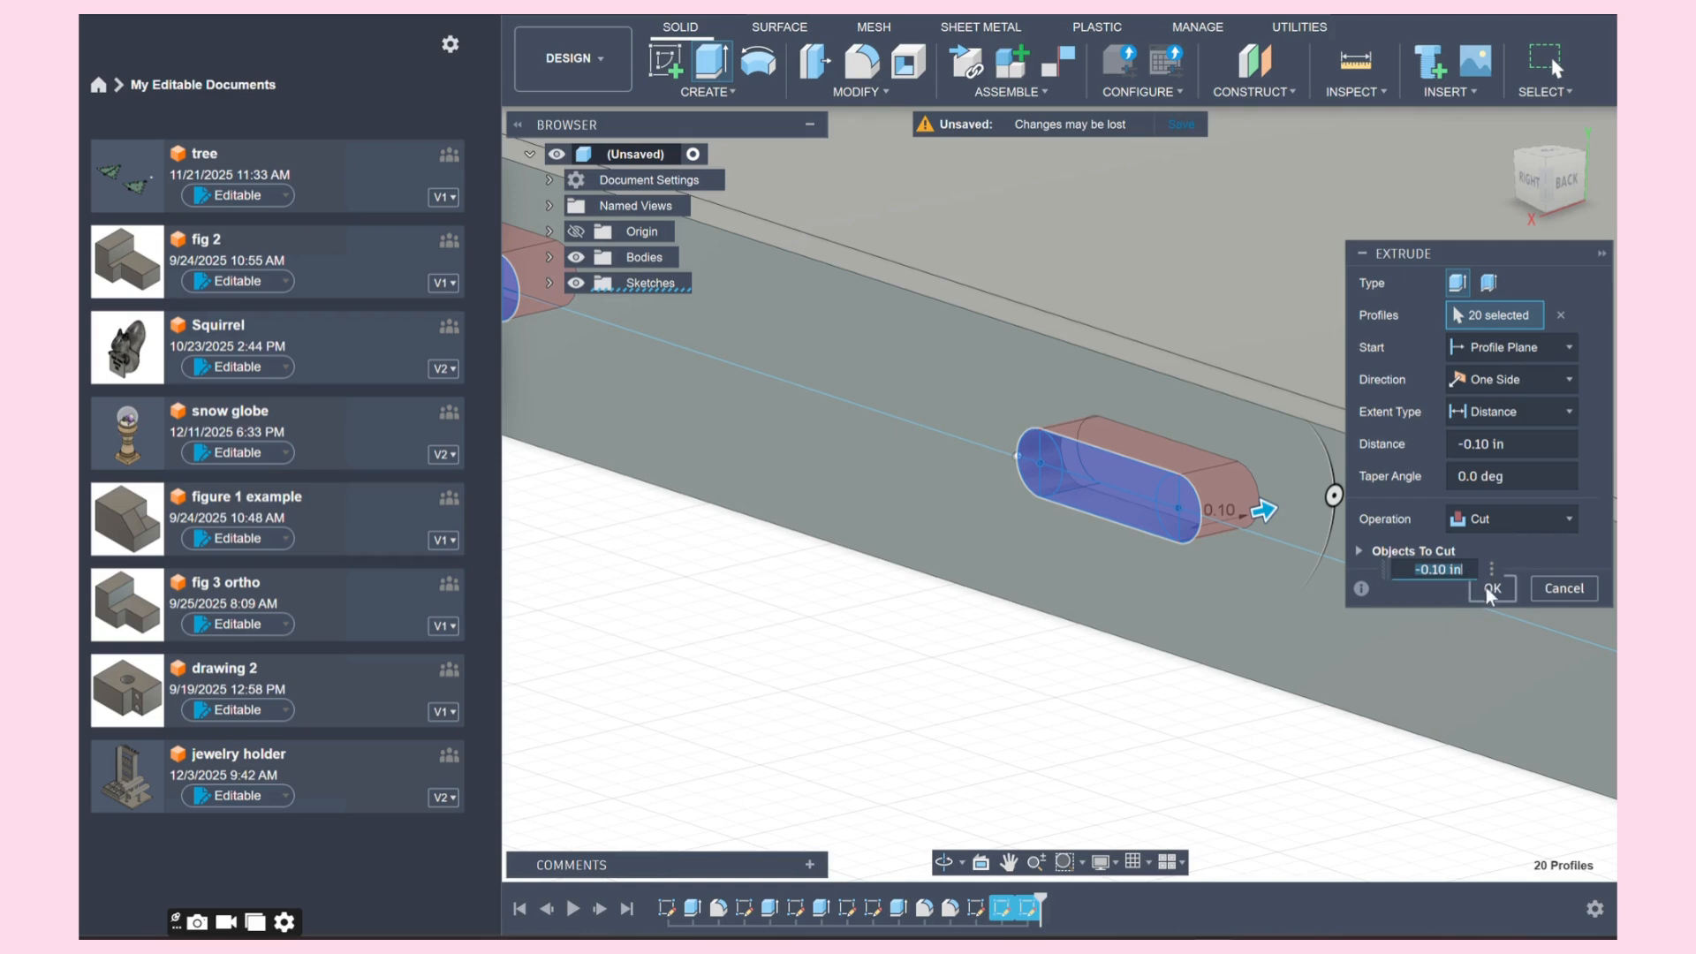
{"action": "left_click", "coordinate": [1491, 589]}
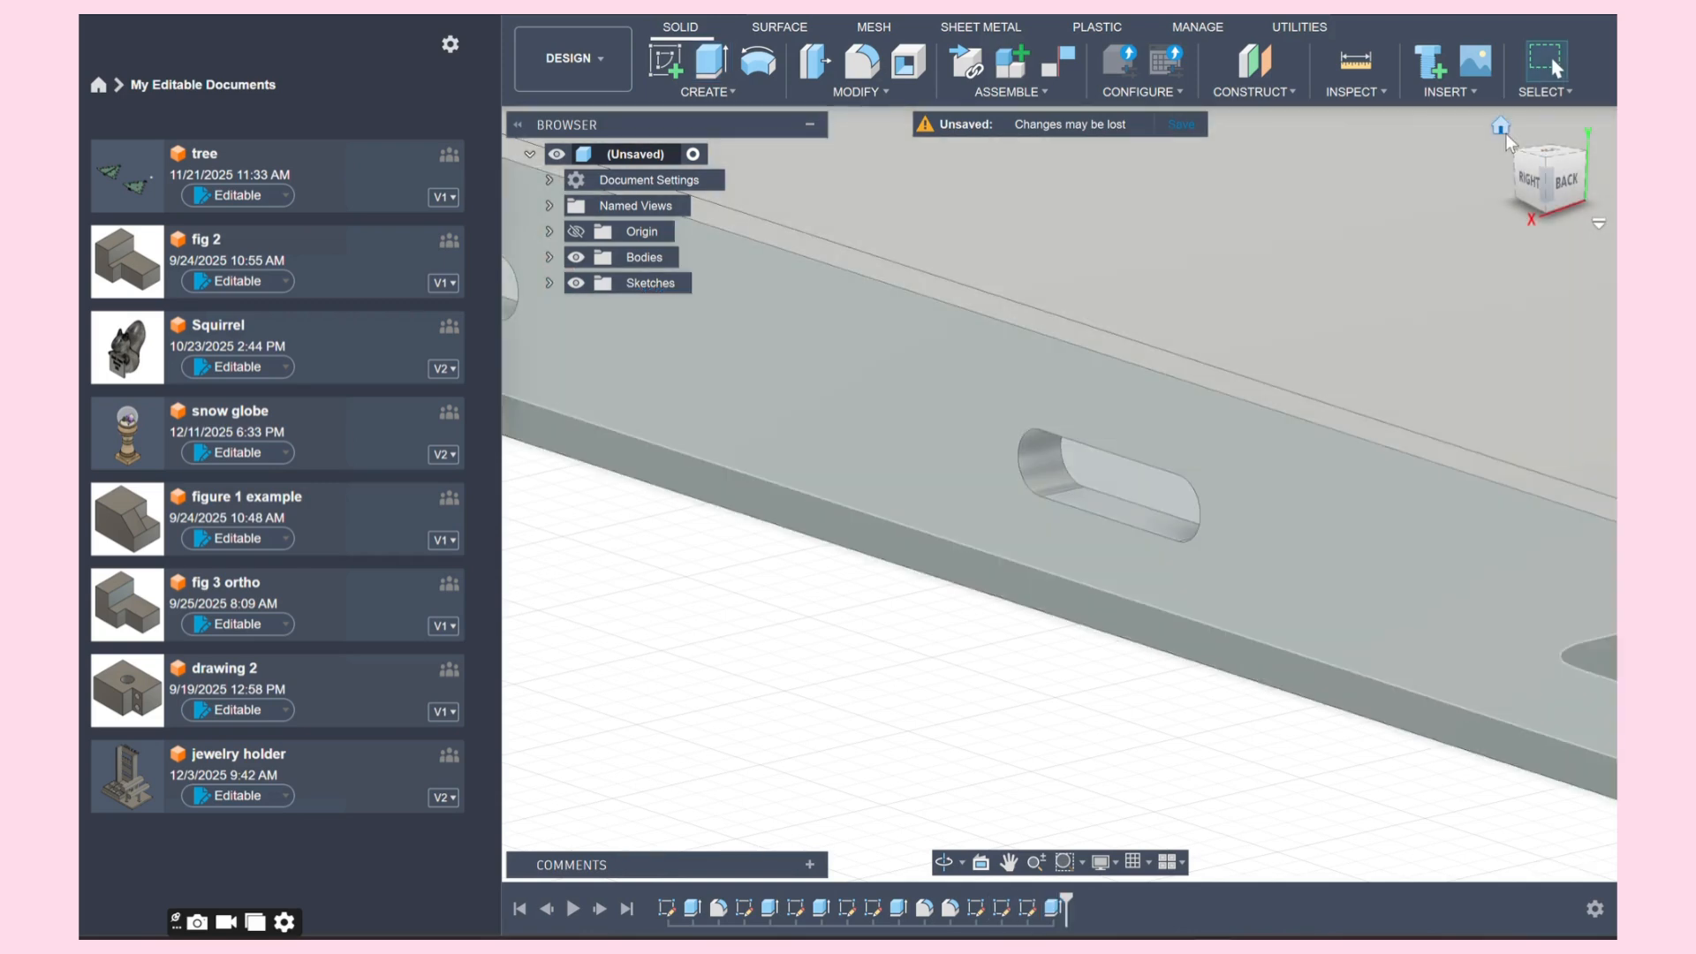
{"action": "left_click", "coordinate": [1502, 129]}
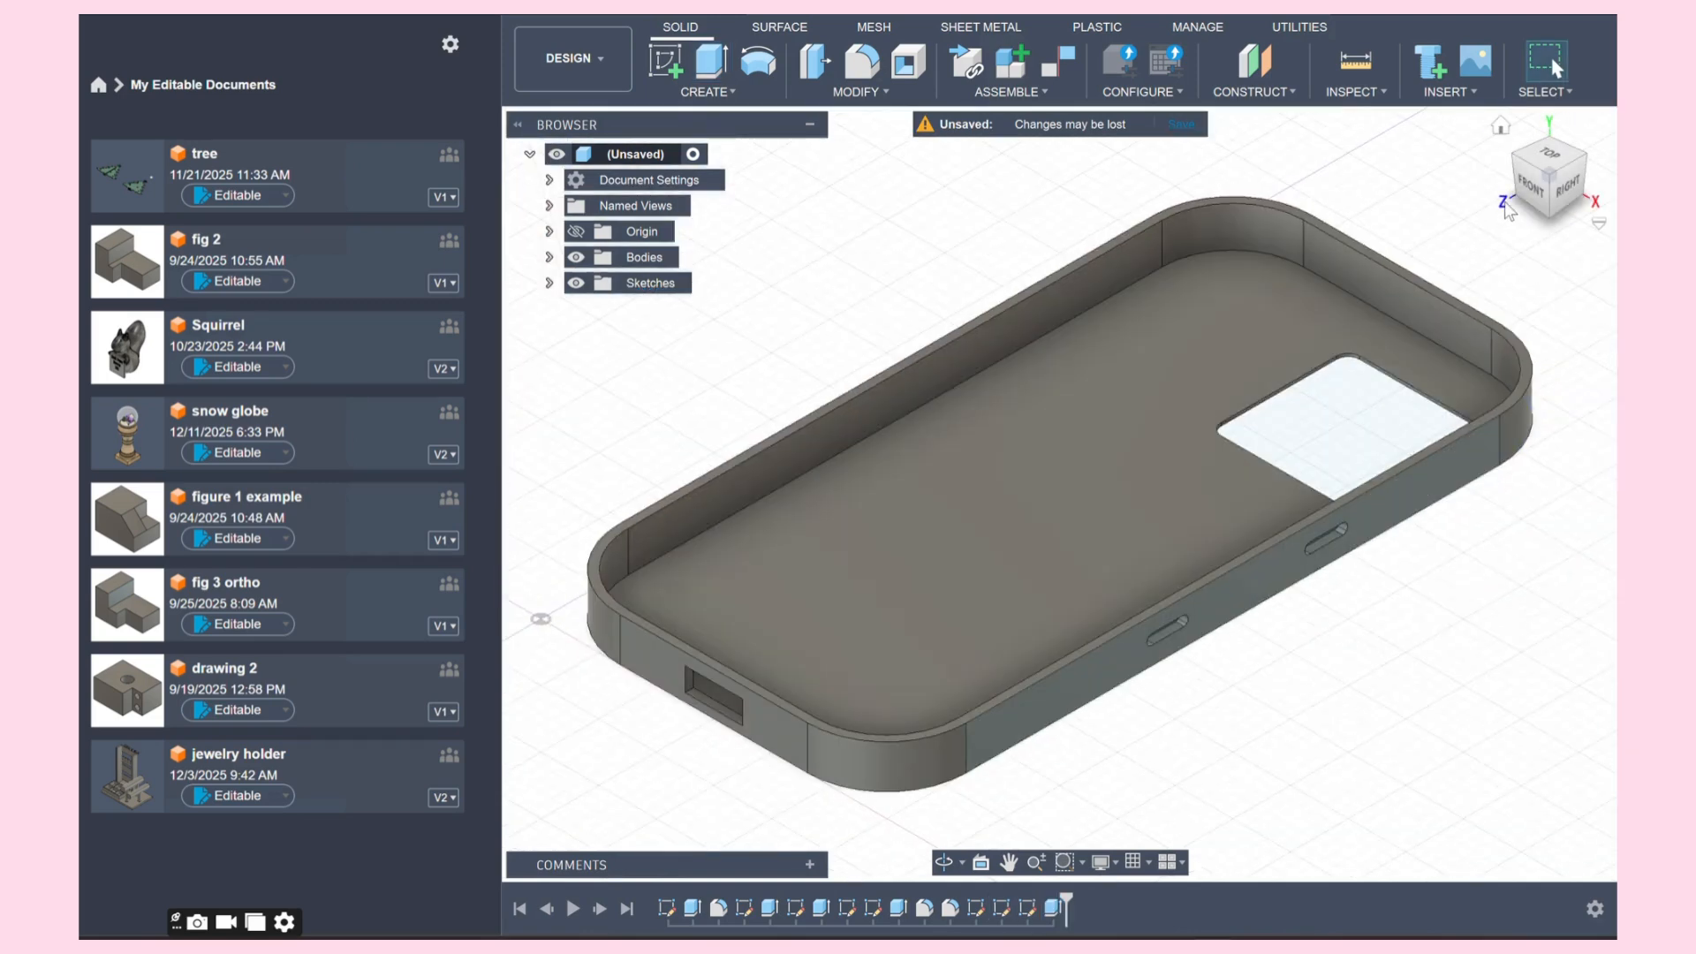
Step: Start a new sketch on the outer face of the case's opposite, left side wall
{"action": "mouse_move", "coordinate": [1521, 180]}
{"action": "left_mouse_down"}
{"action": "mouse_move", "coordinate": [1590, 217]}
{"action": "mouse_move", "coordinate": [1613, 183]}
{"action": "mouse_move", "coordinate": [1564, 208]}
{"action": "mouse_move", "coordinate": [1518, 180]}
{"action": "left_mouse_up"}
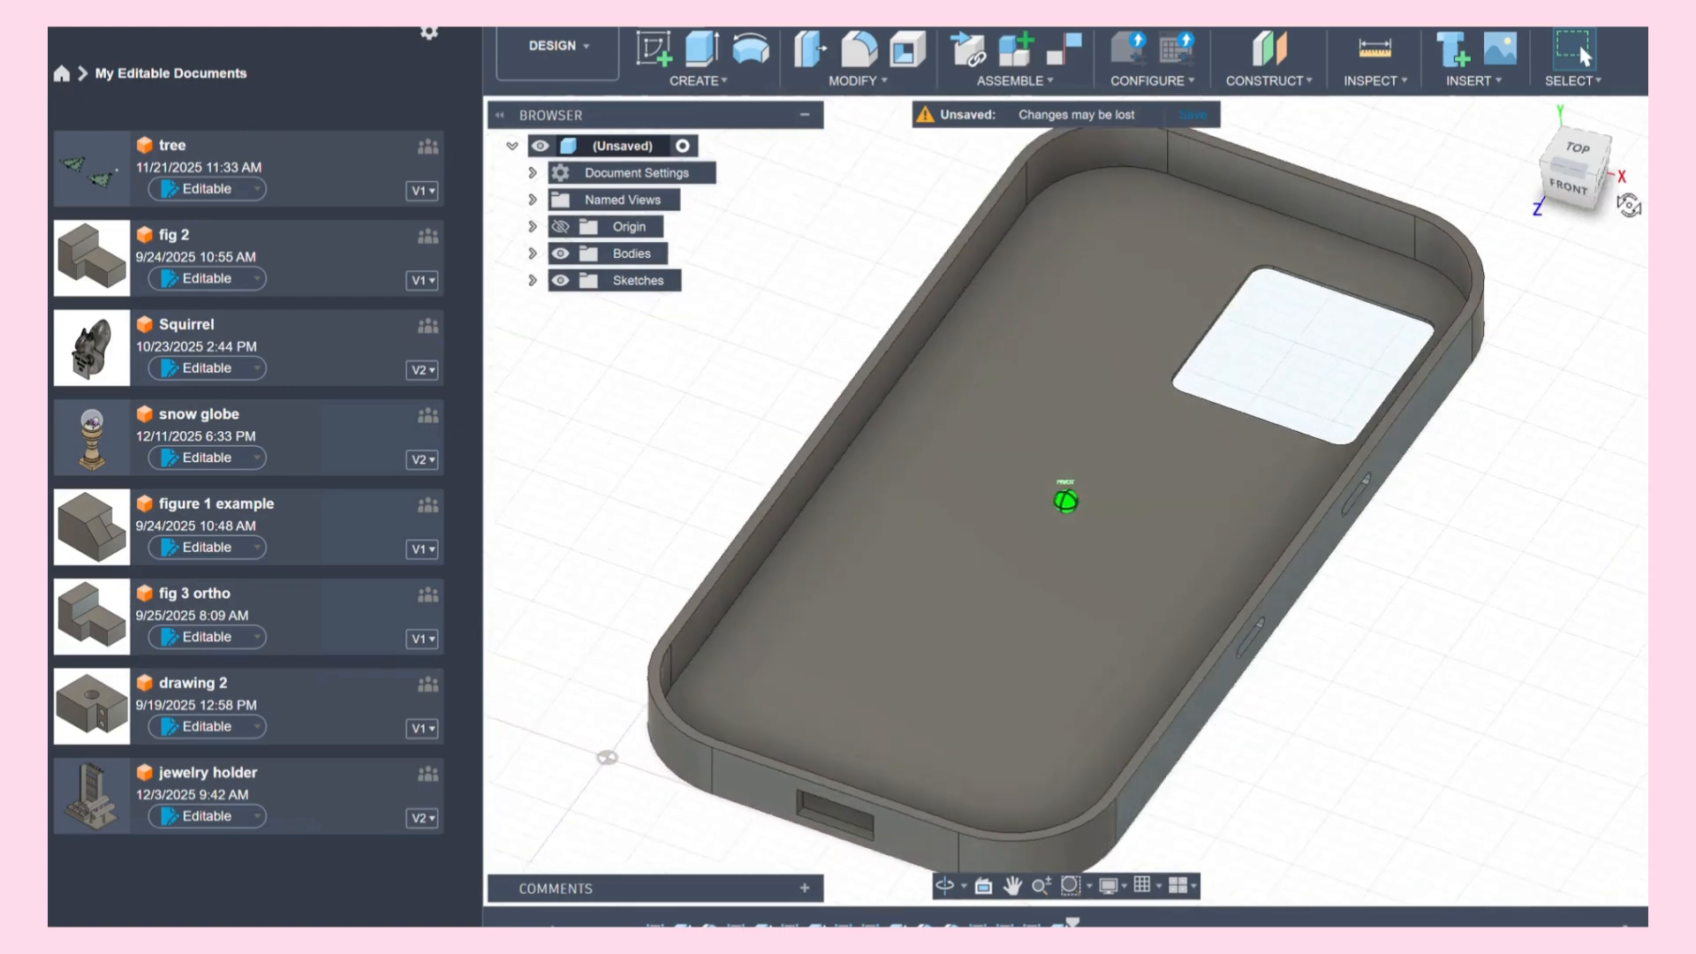
{"action": "mouse_move", "coordinate": [1629, 205]}
{"action": "left_mouse_down"}
{"action": "mouse_move", "coordinate": [1643, 220]}
{"action": "mouse_move", "coordinate": [1645, 190]}
{"action": "left_mouse_up"}
{"action": "left_click", "coordinate": [658, 57]}
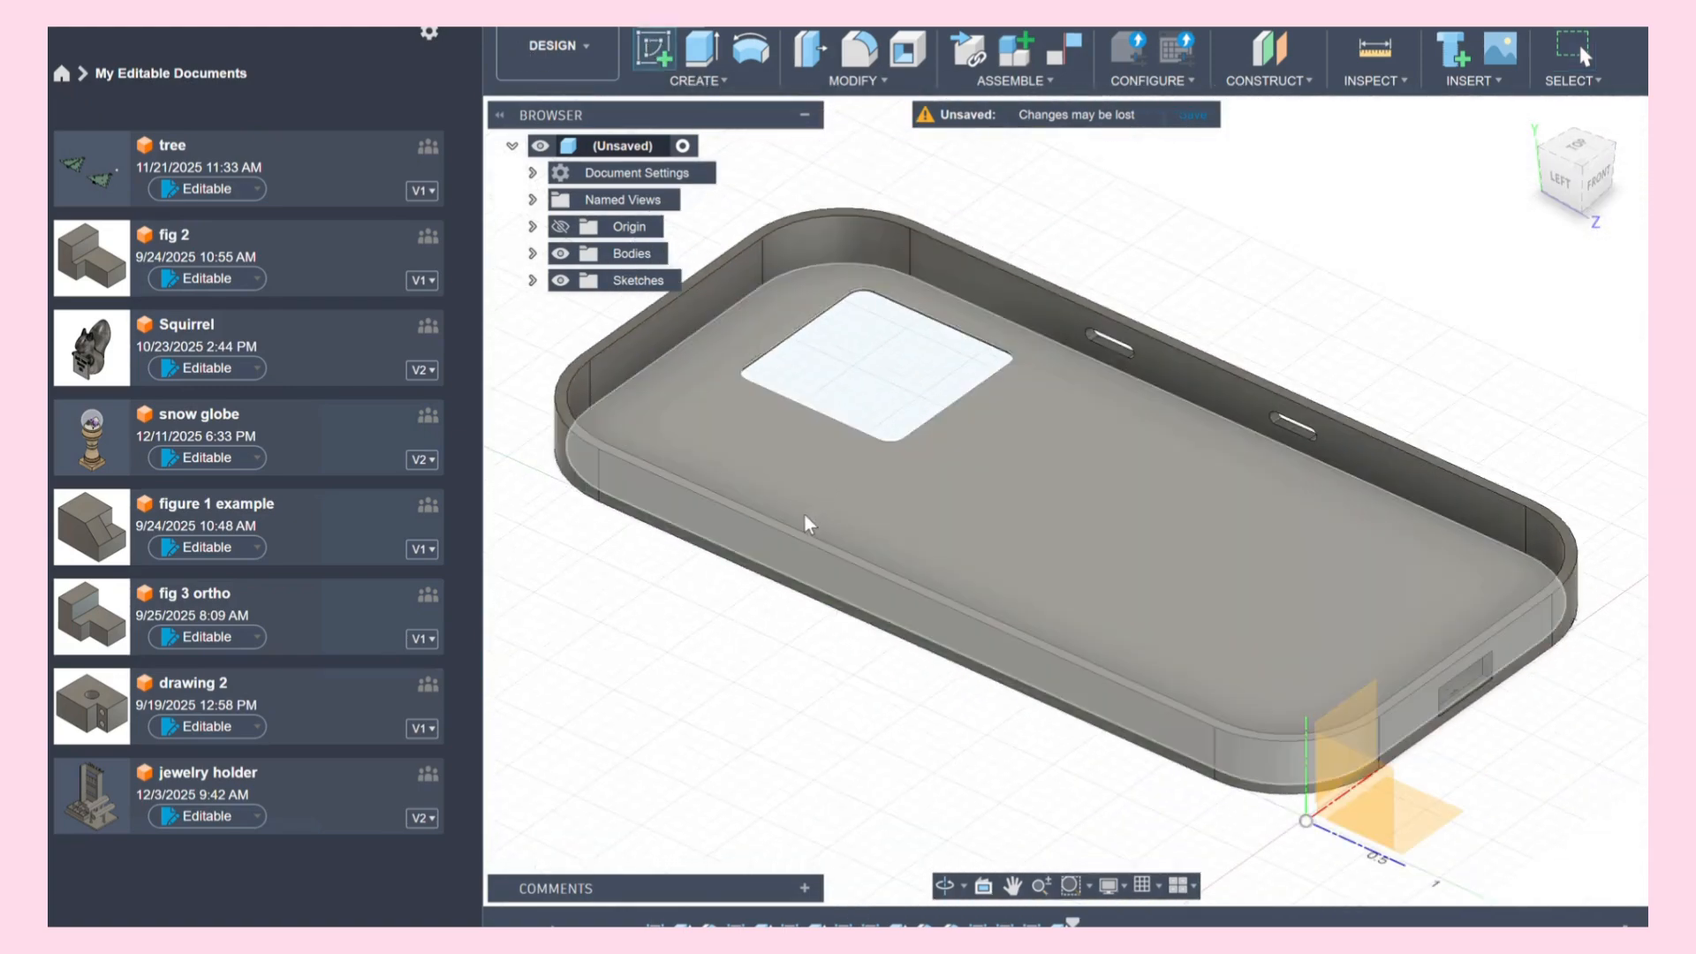
{"action": "left_click", "coordinate": [784, 560]}
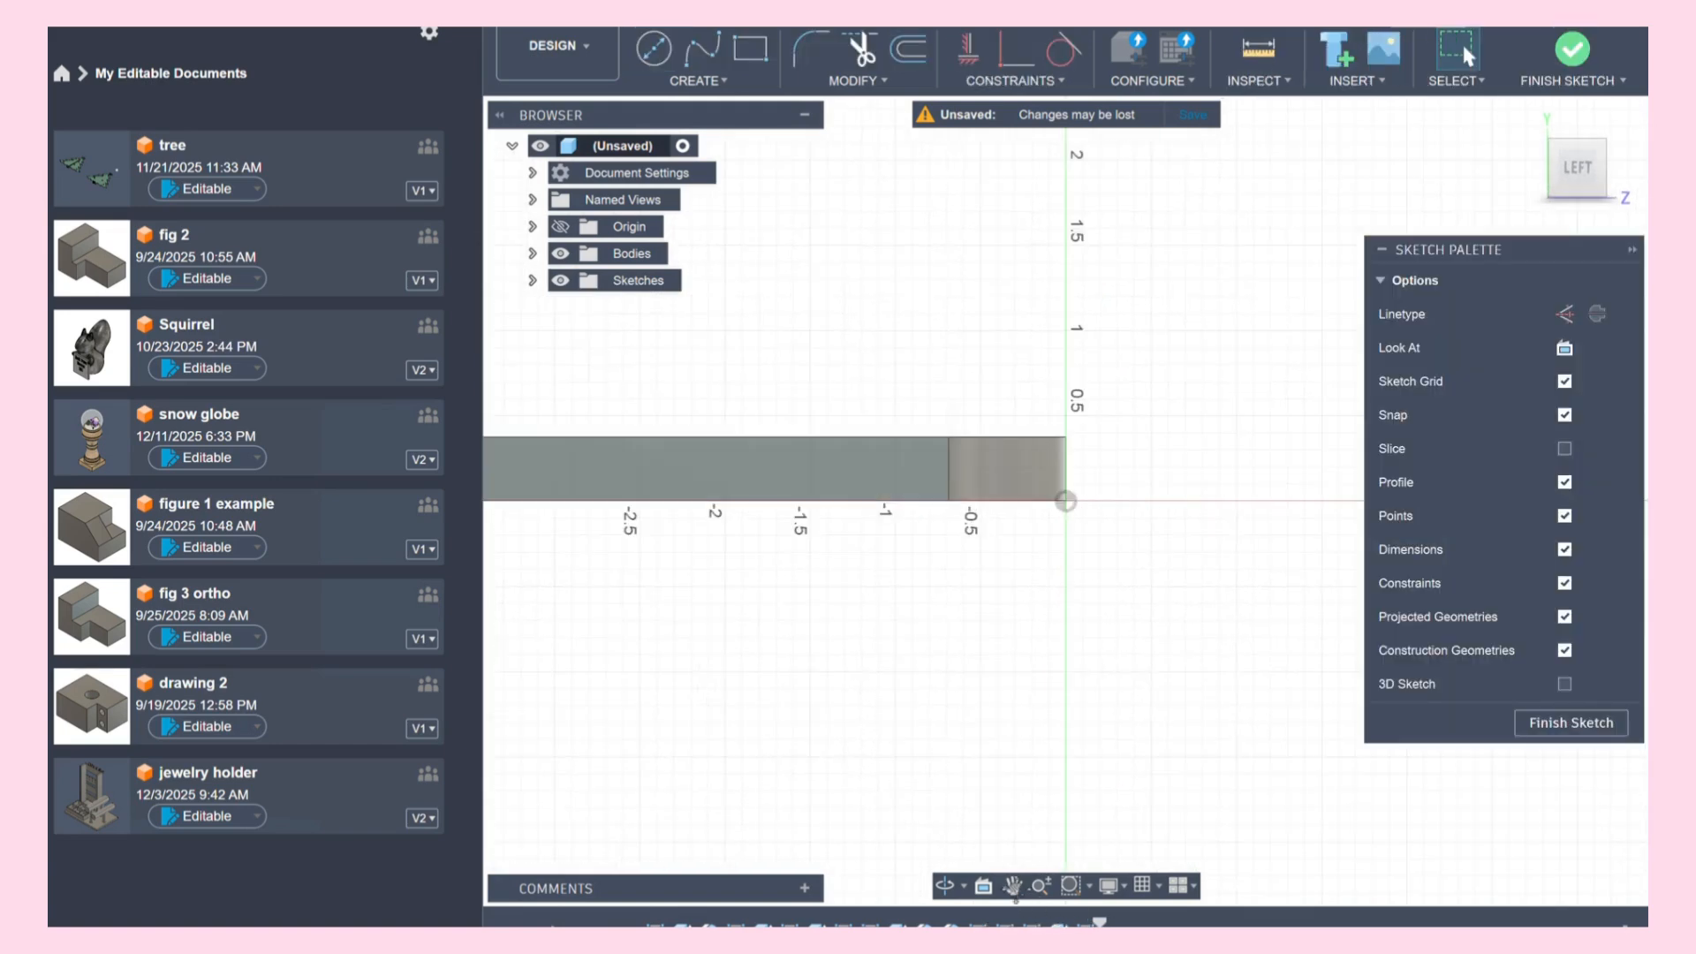
Step: Draw a horizontal 1.25 in line toward the front, starting at mid-height on the left side wall's rear edge
{"action": "left_click", "coordinate": [1012, 886]}
{"action": "mouse_move", "coordinate": [658, 631]}
{"action": "left_mouse_down"}
{"action": "mouse_move", "coordinate": [841, 667]}
{"action": "mouse_move", "coordinate": [1151, 659]}
{"action": "left_mouse_up"}
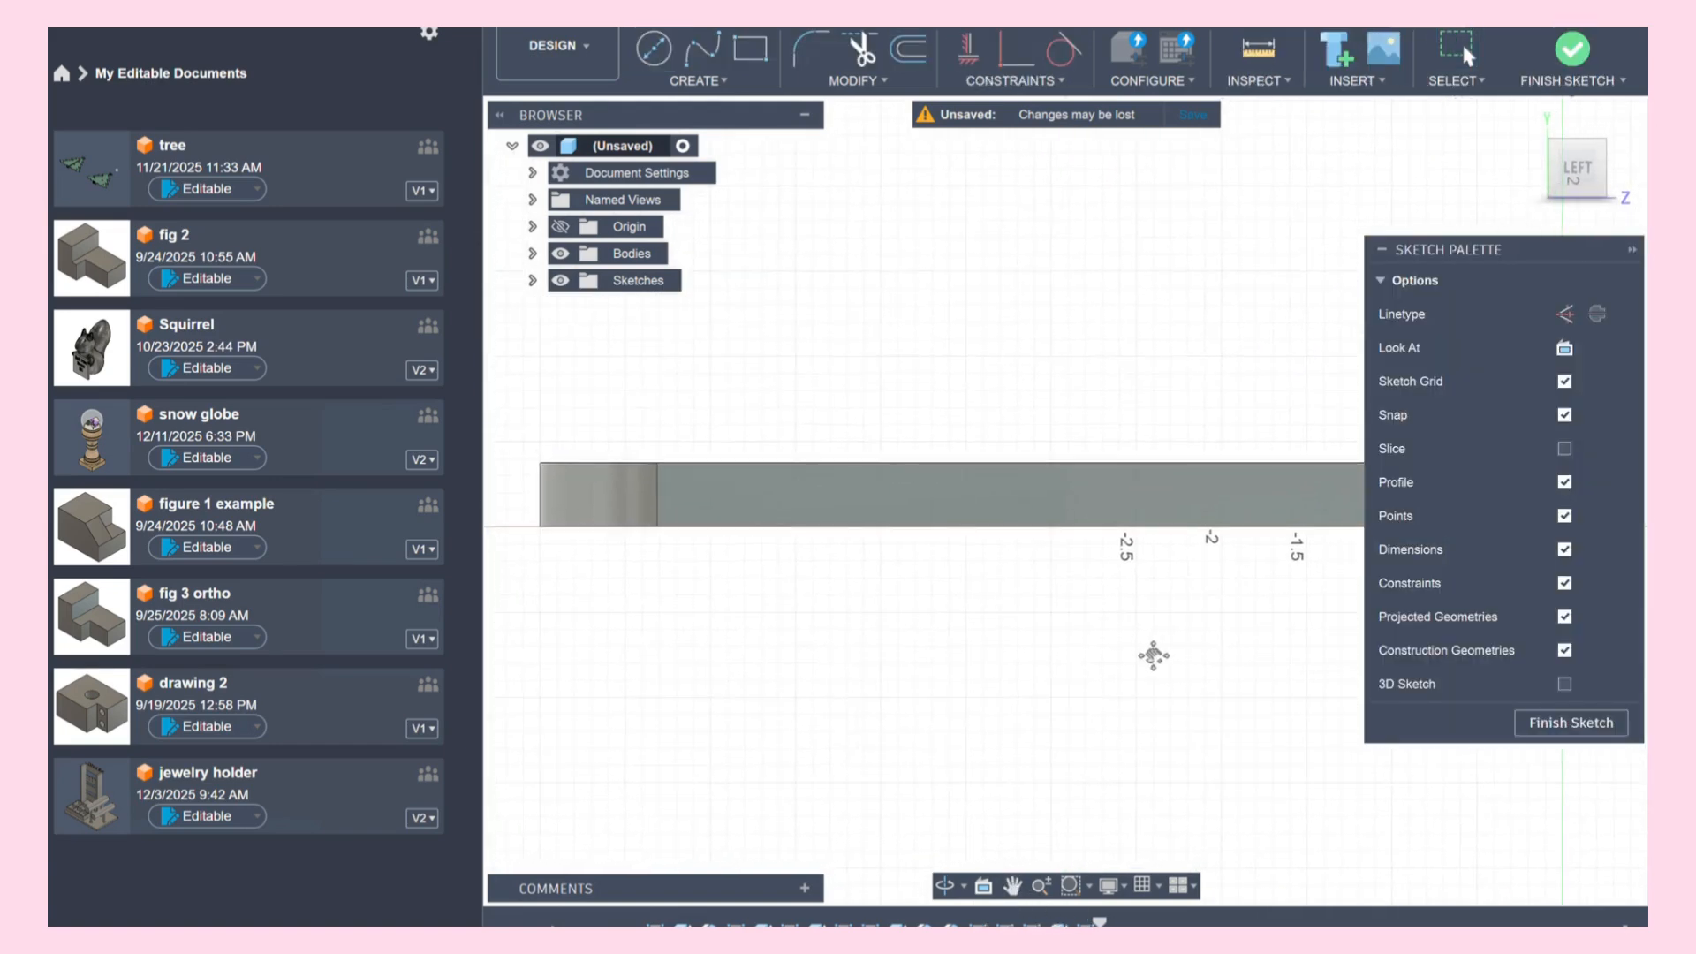
{"action": "left_click", "coordinate": [708, 85]}
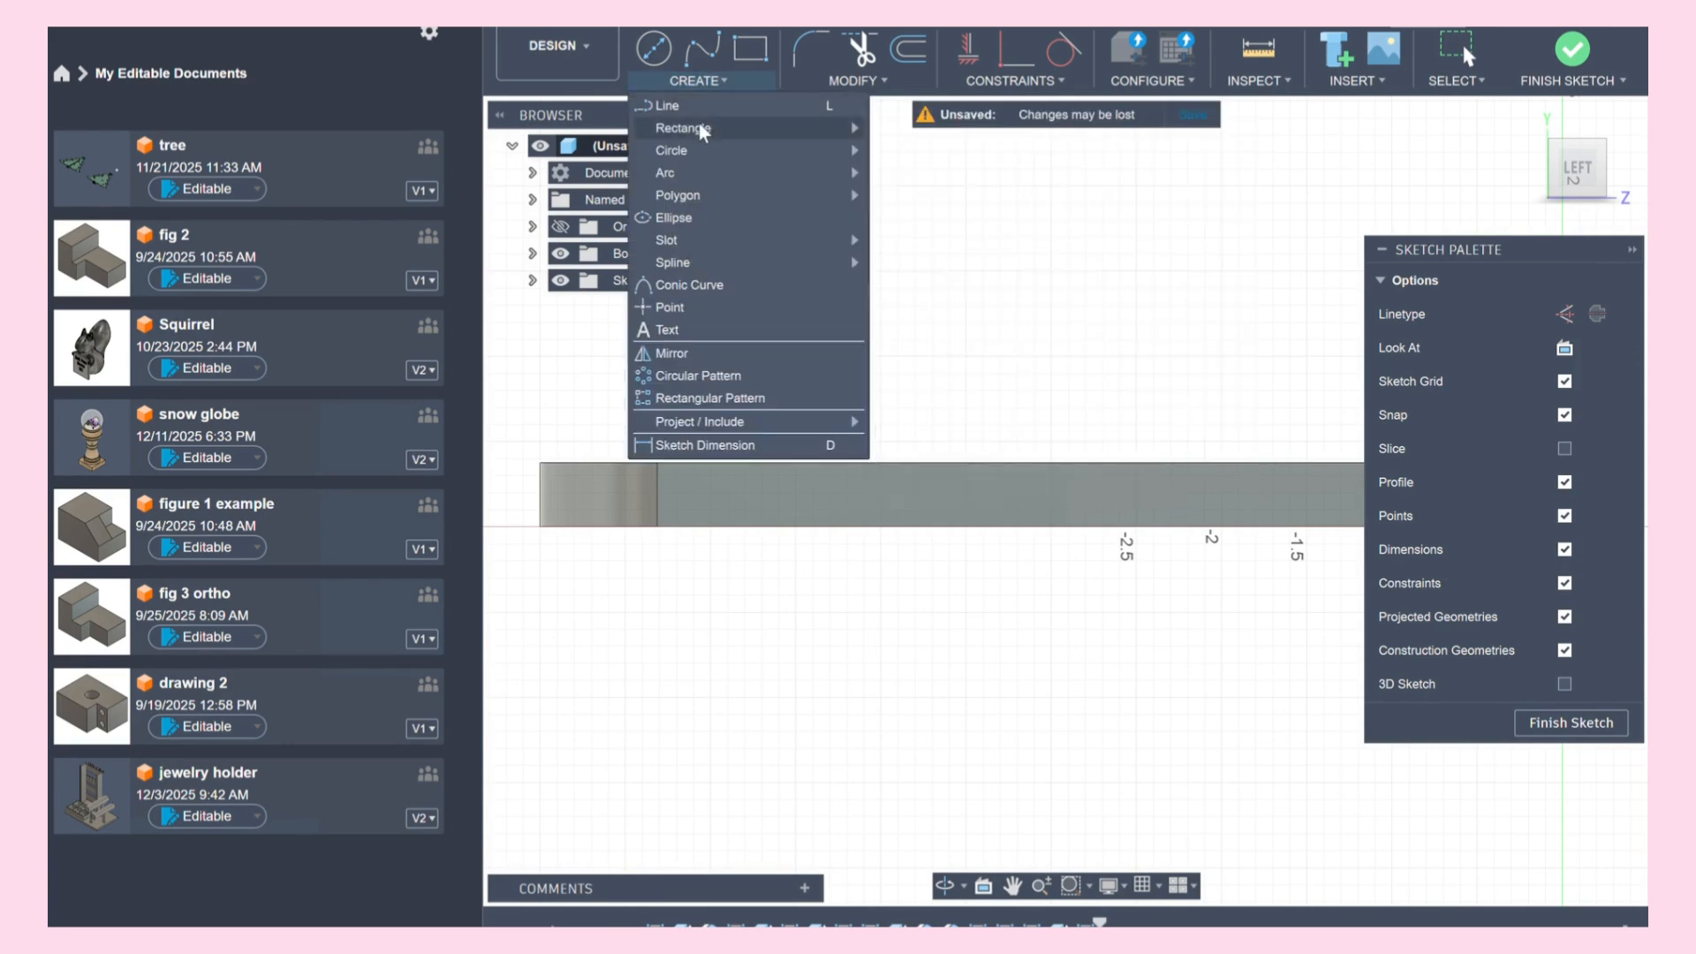
{"action": "left_click", "coordinate": [699, 110]}
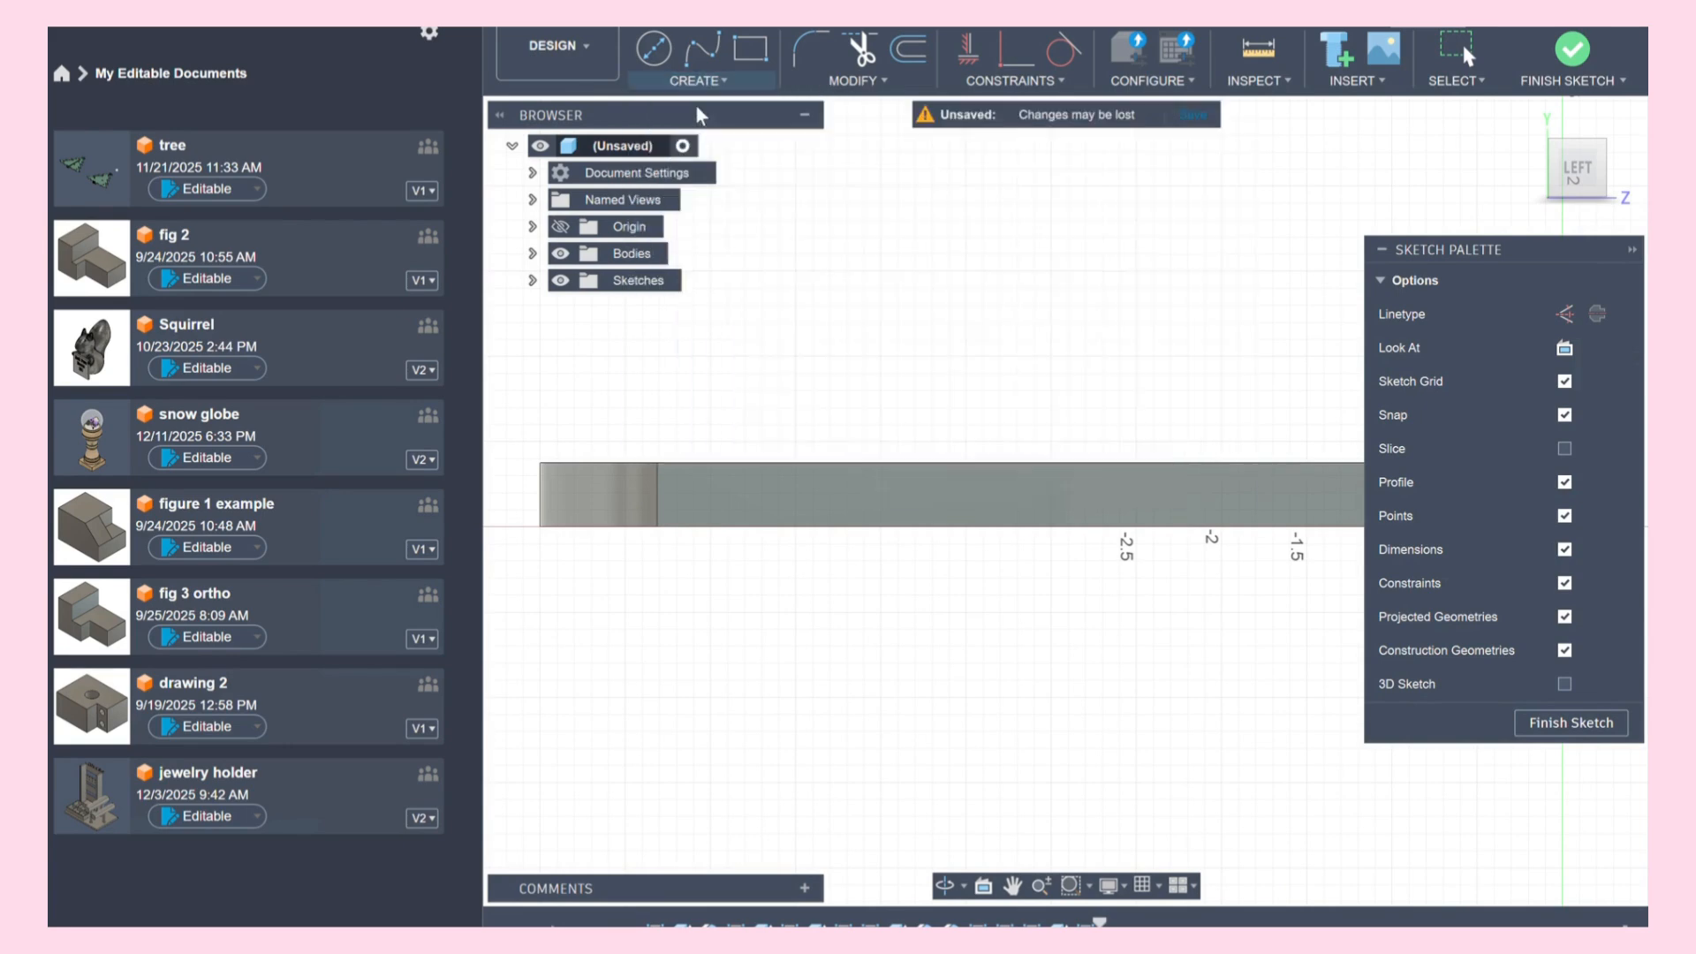
{"action": "left_click", "coordinate": [542, 495]}
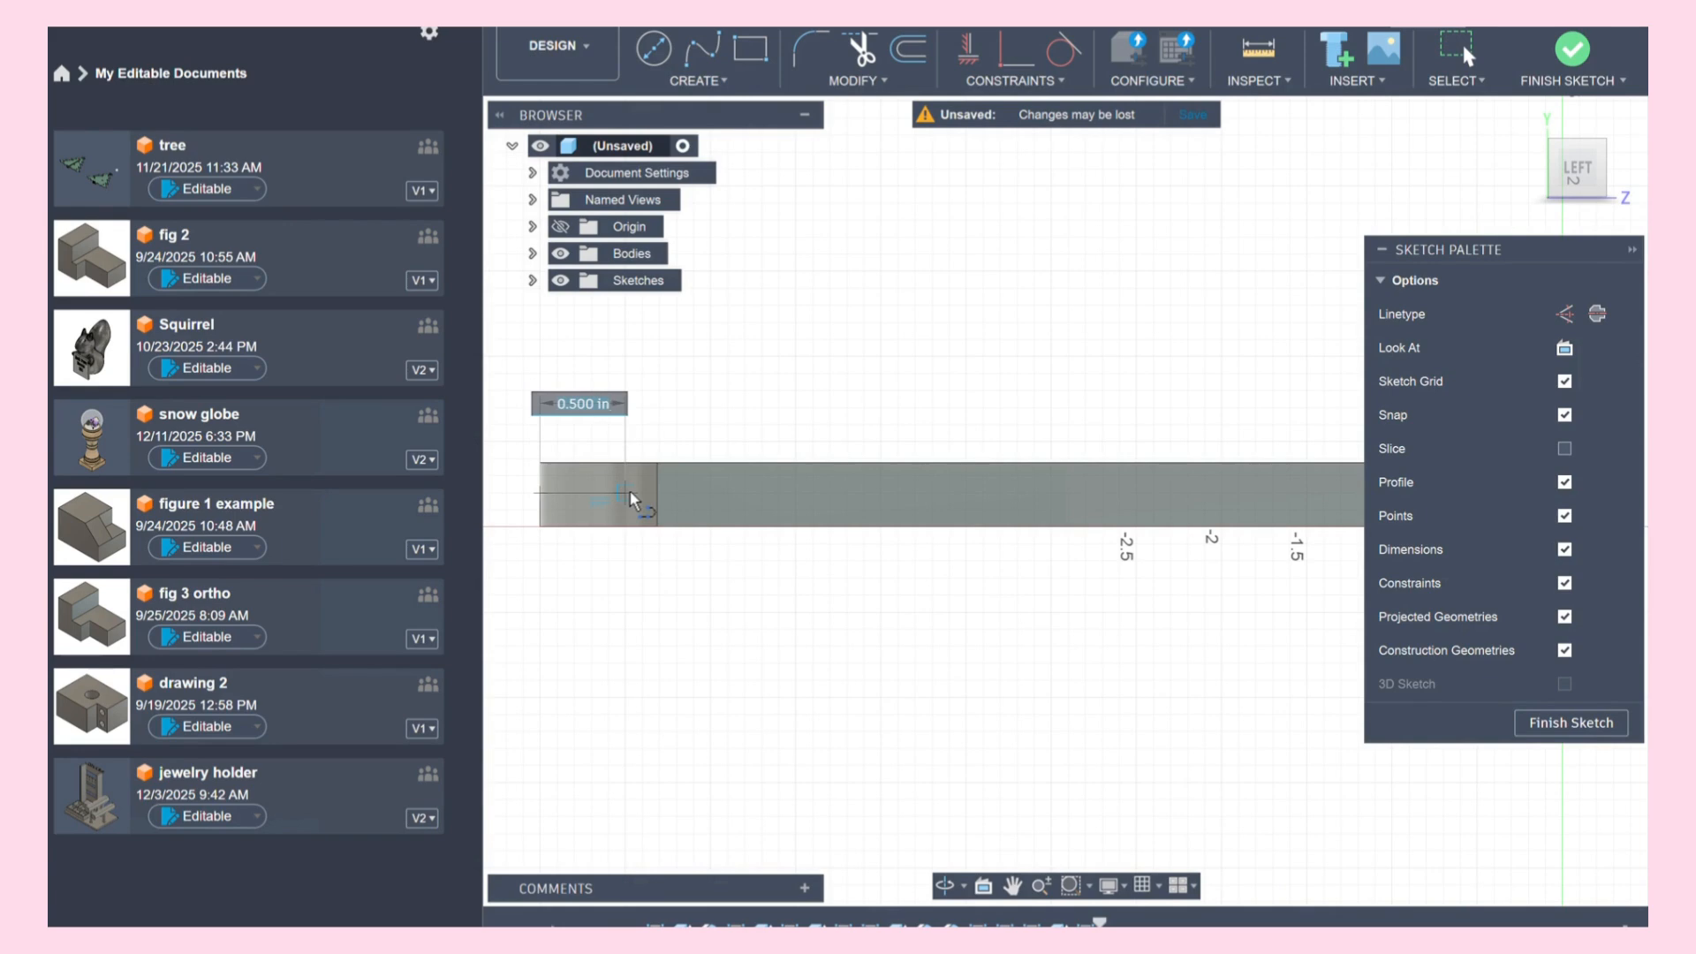
{"action": "type", "text": "1.25"}
{"action": "key", "text": "Return"}
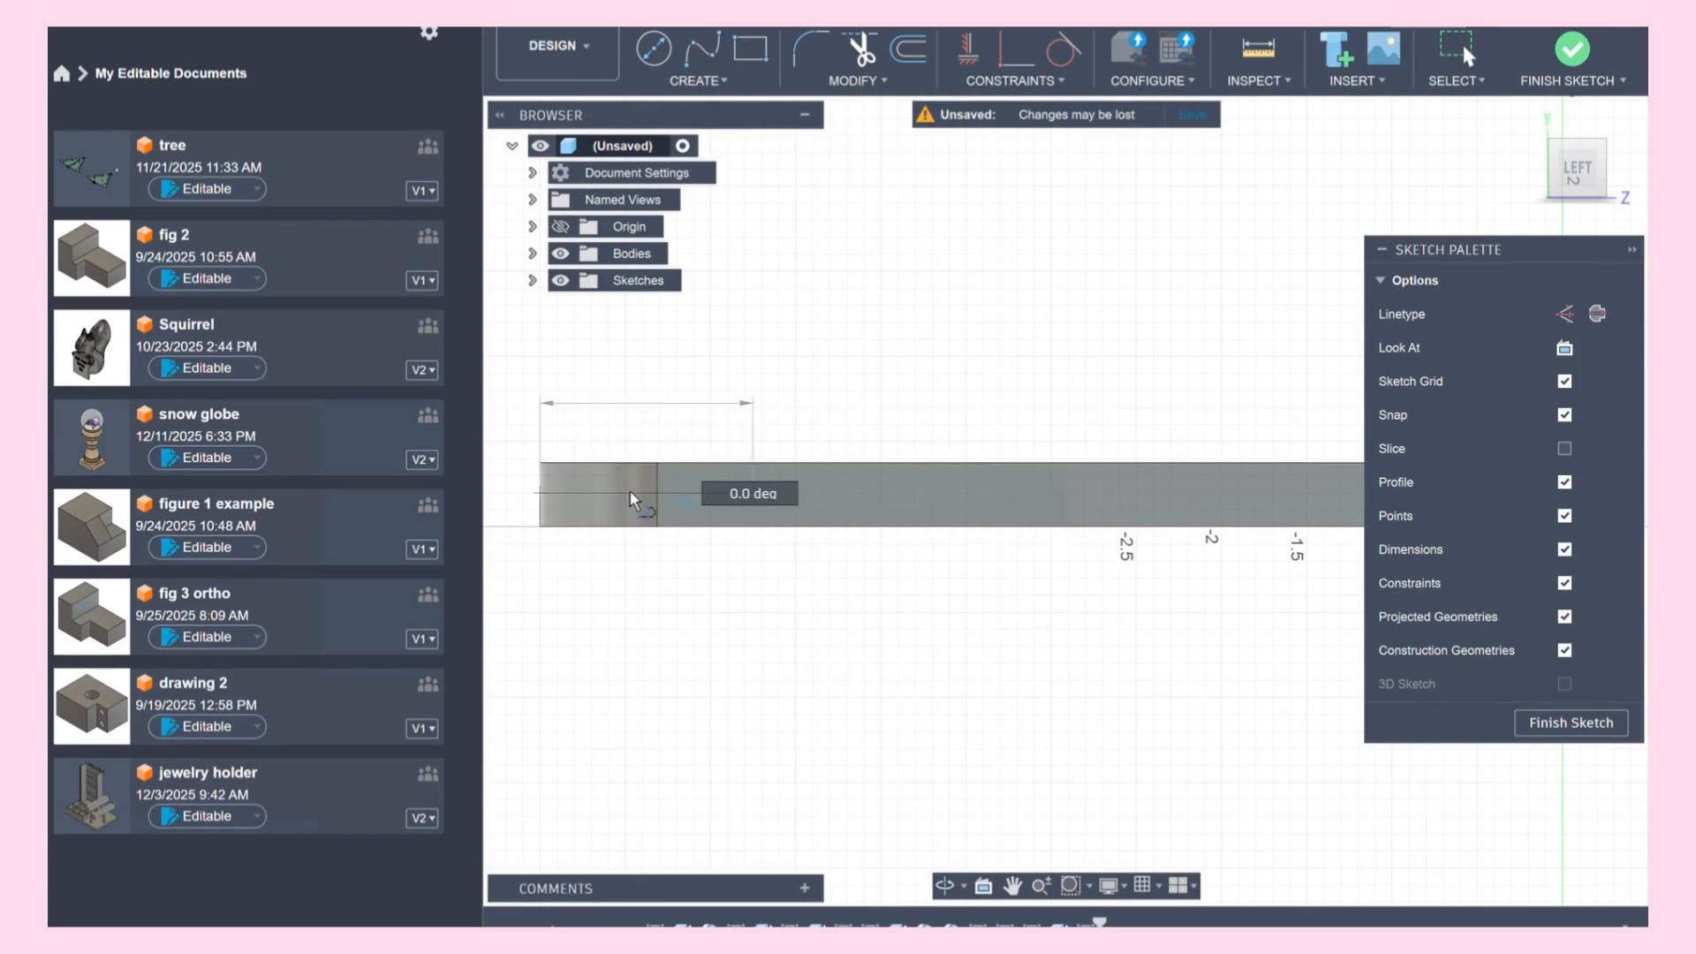
Step: Extend the mid-height line on the left side wall forward with a 3/8 in horizontal segment from the 1.25 in line's end
{"action": "key", "text": "Escape"}
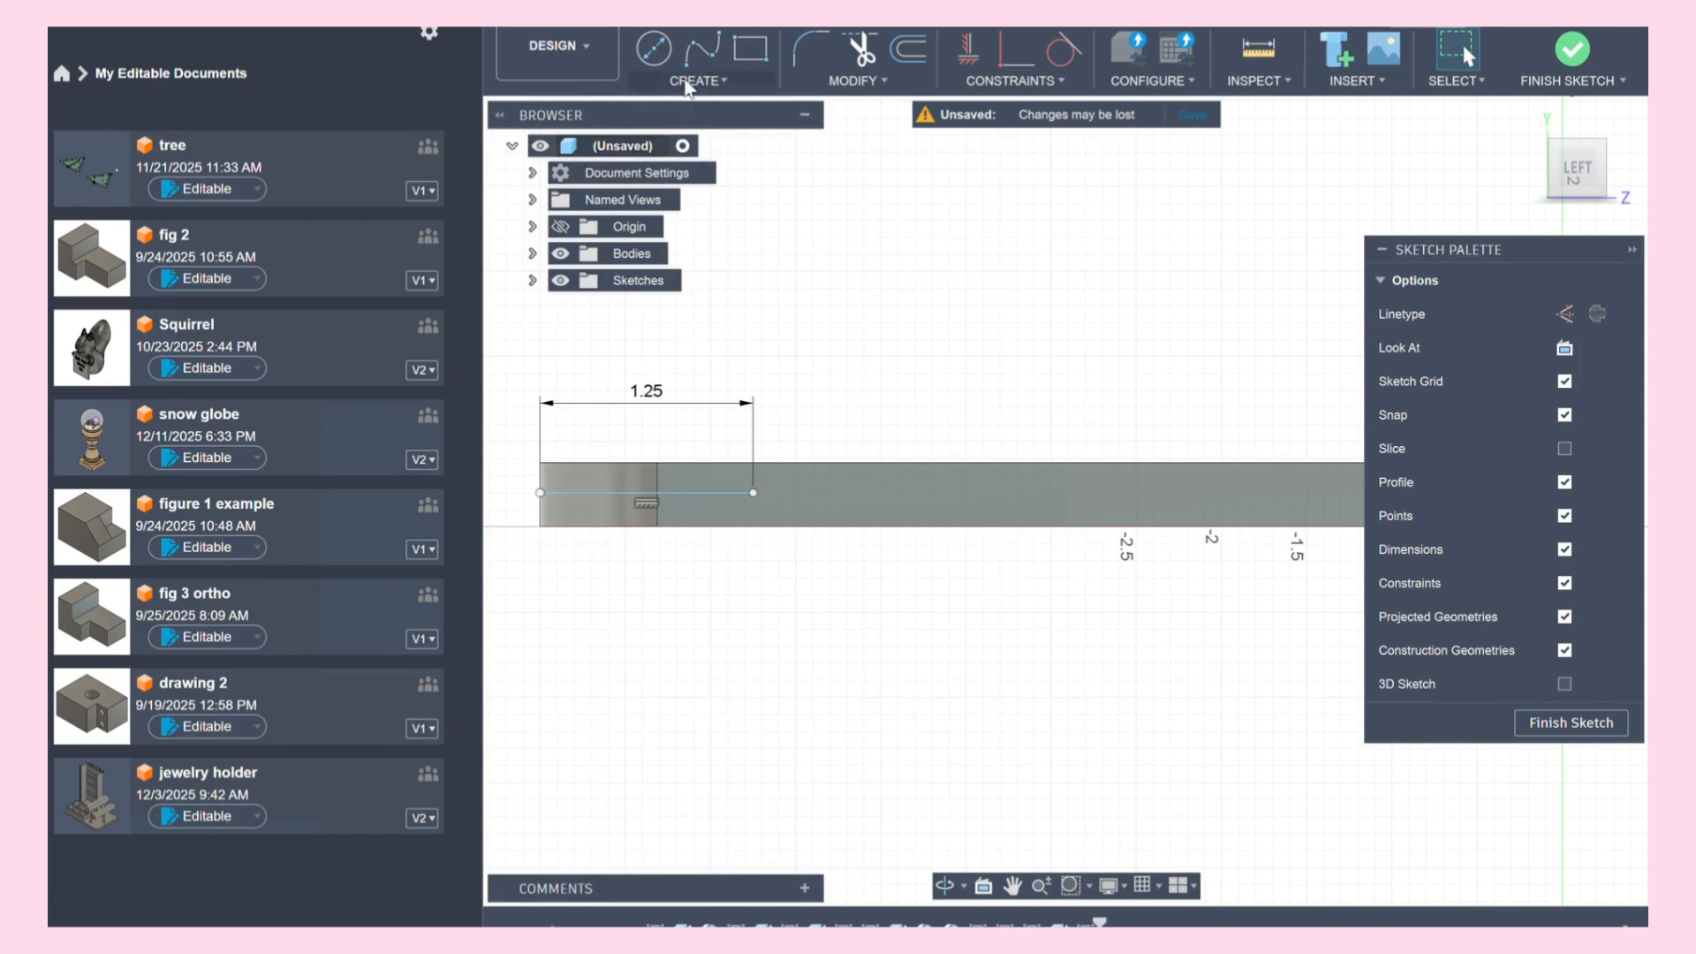
{"action": "left_click", "coordinate": [689, 85]}
{"action": "left_click", "coordinate": [693, 110]}
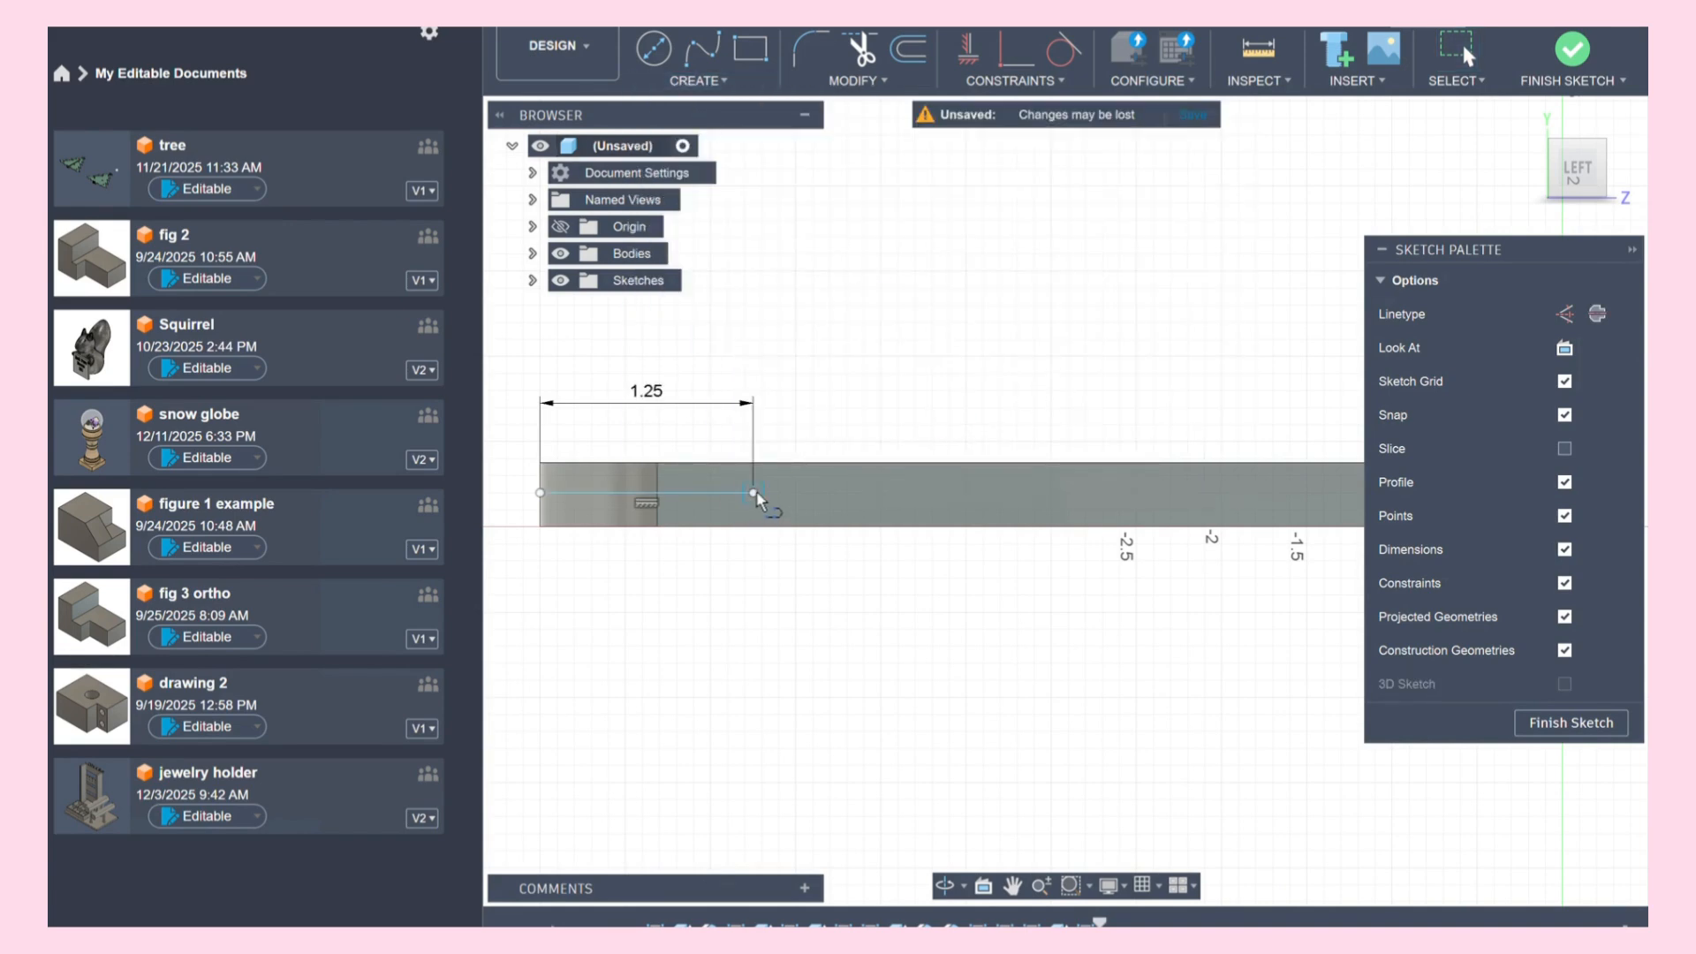
{"action": "type", "text": "3"}
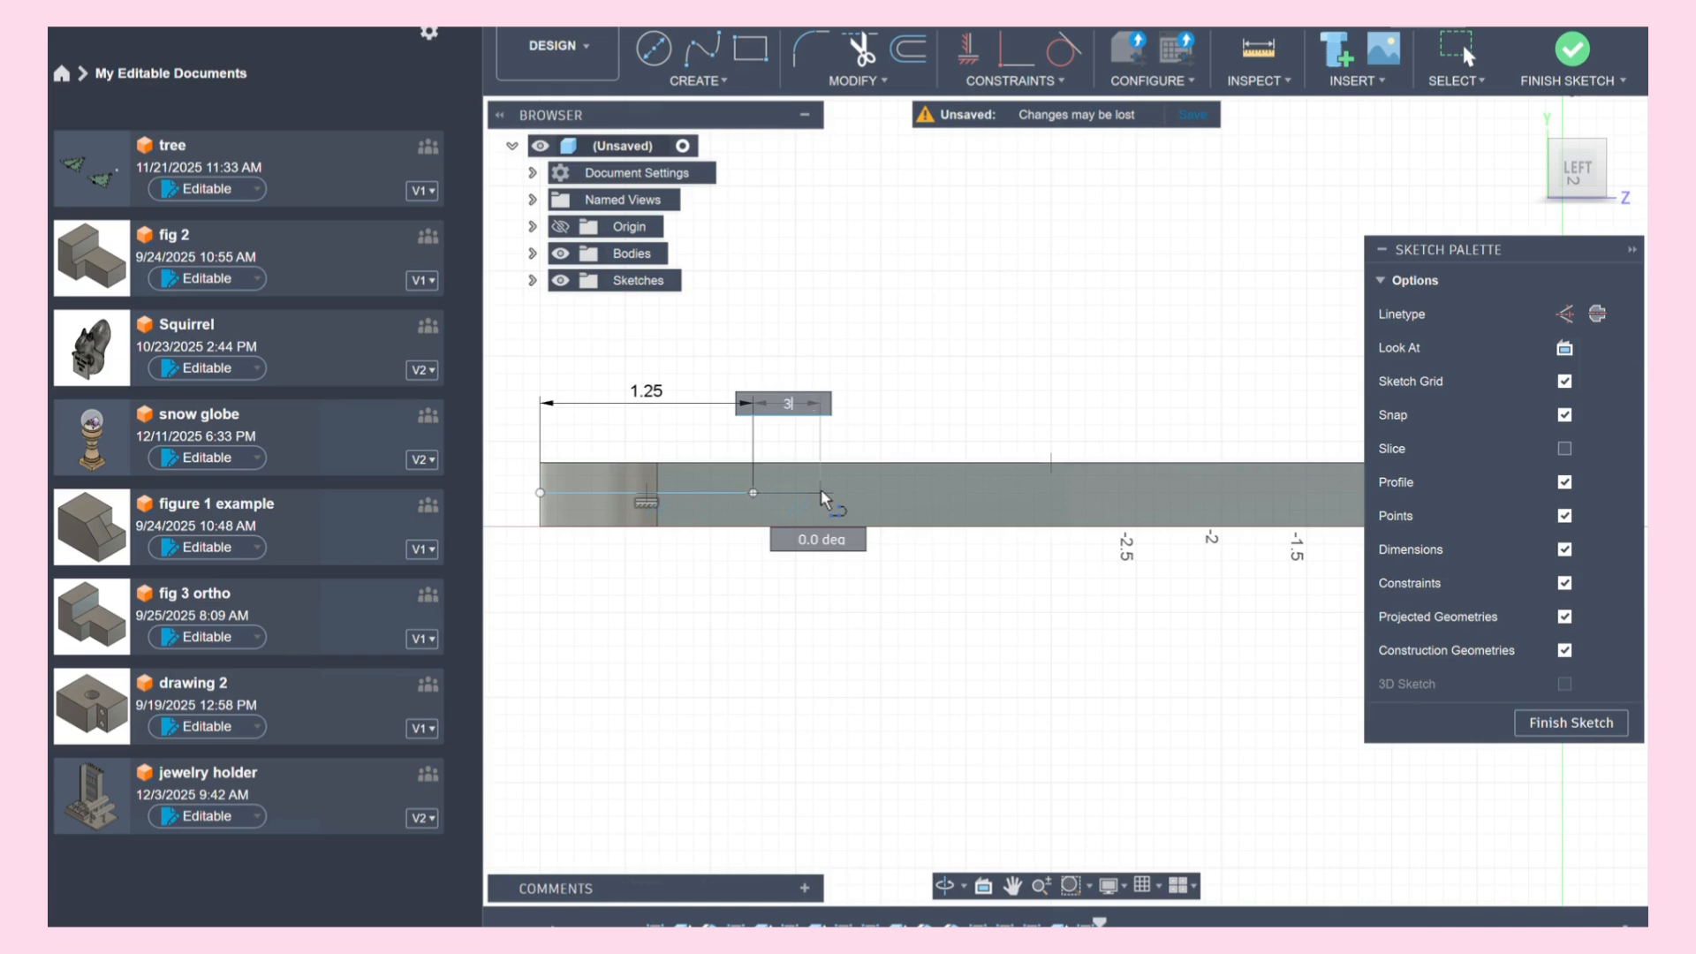
{"action": "type", "text": "/8"}
{"action": "key", "text": "Tab"}
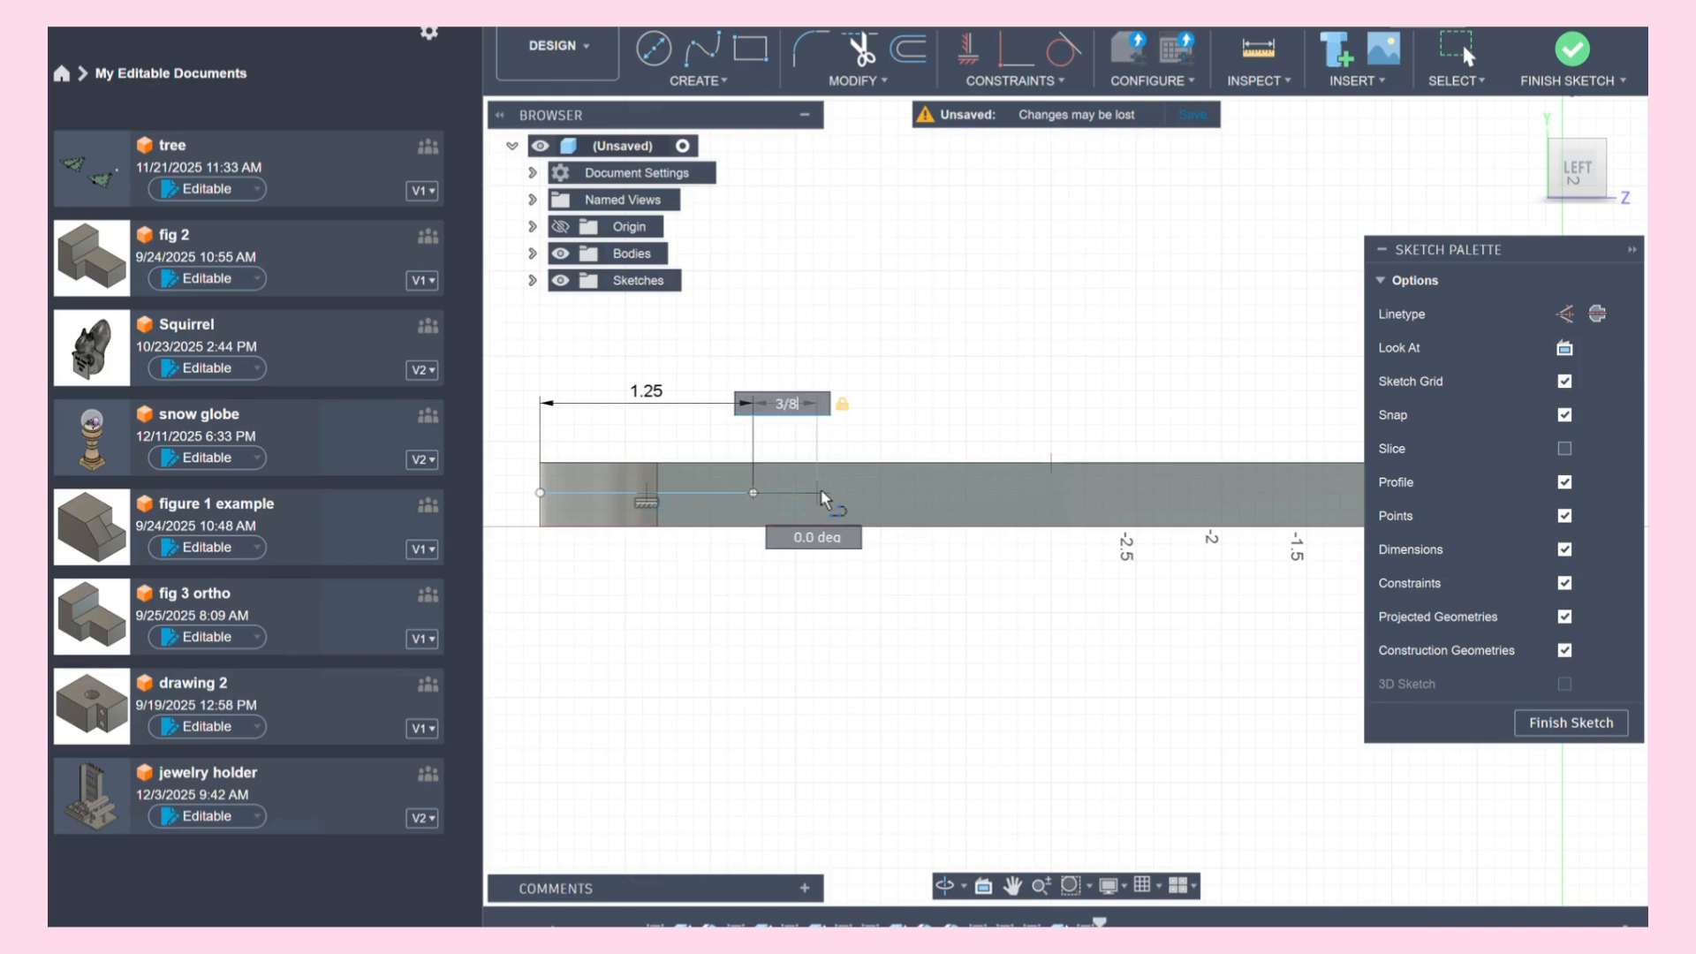
{"action": "key", "text": "Return"}
{"action": "key", "text": "Escape"}
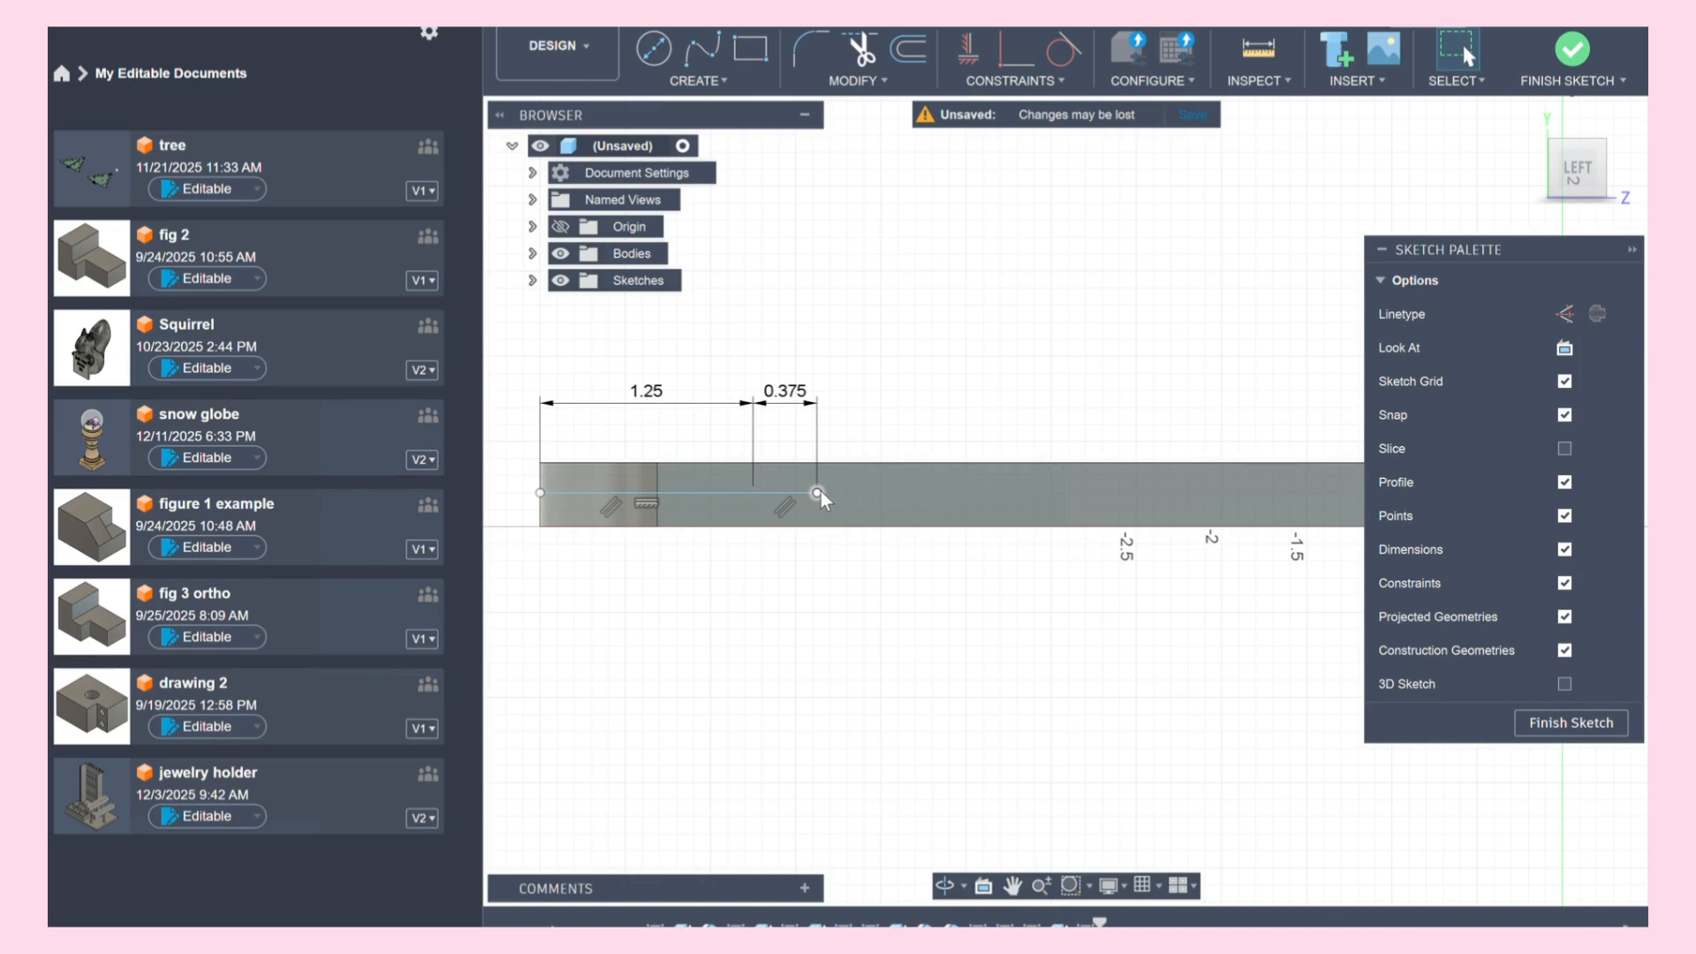
{"action": "left_click", "coordinate": [654, 48]}
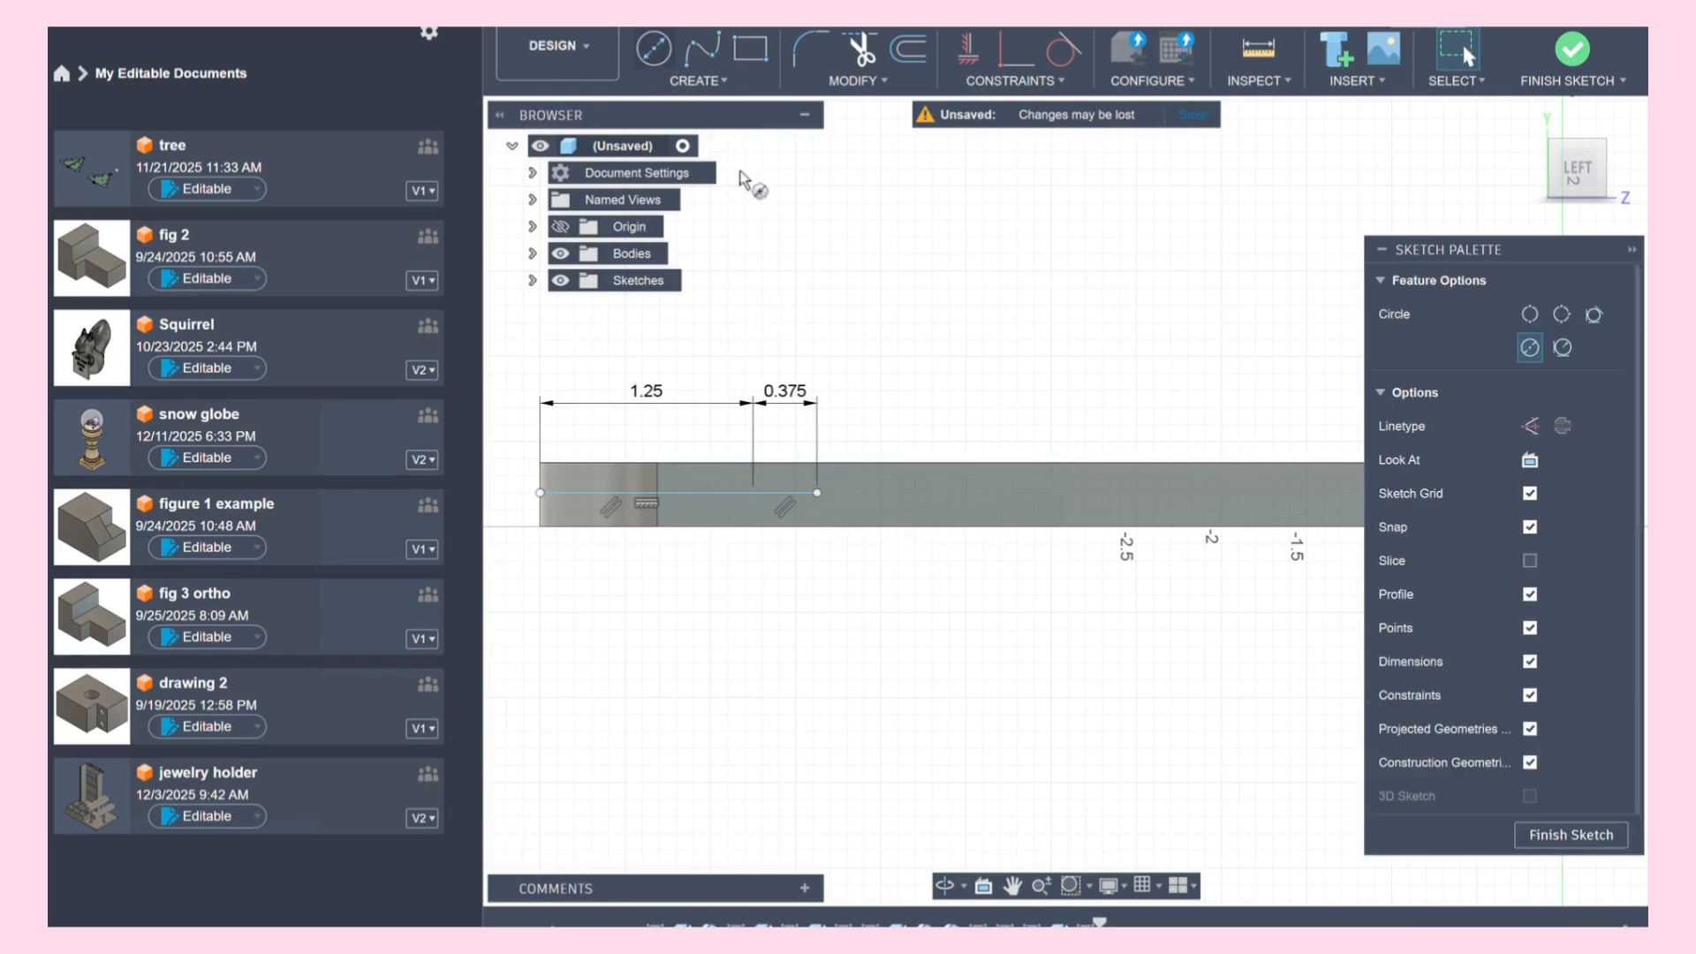
{"action": "left_click", "coordinate": [754, 492]}
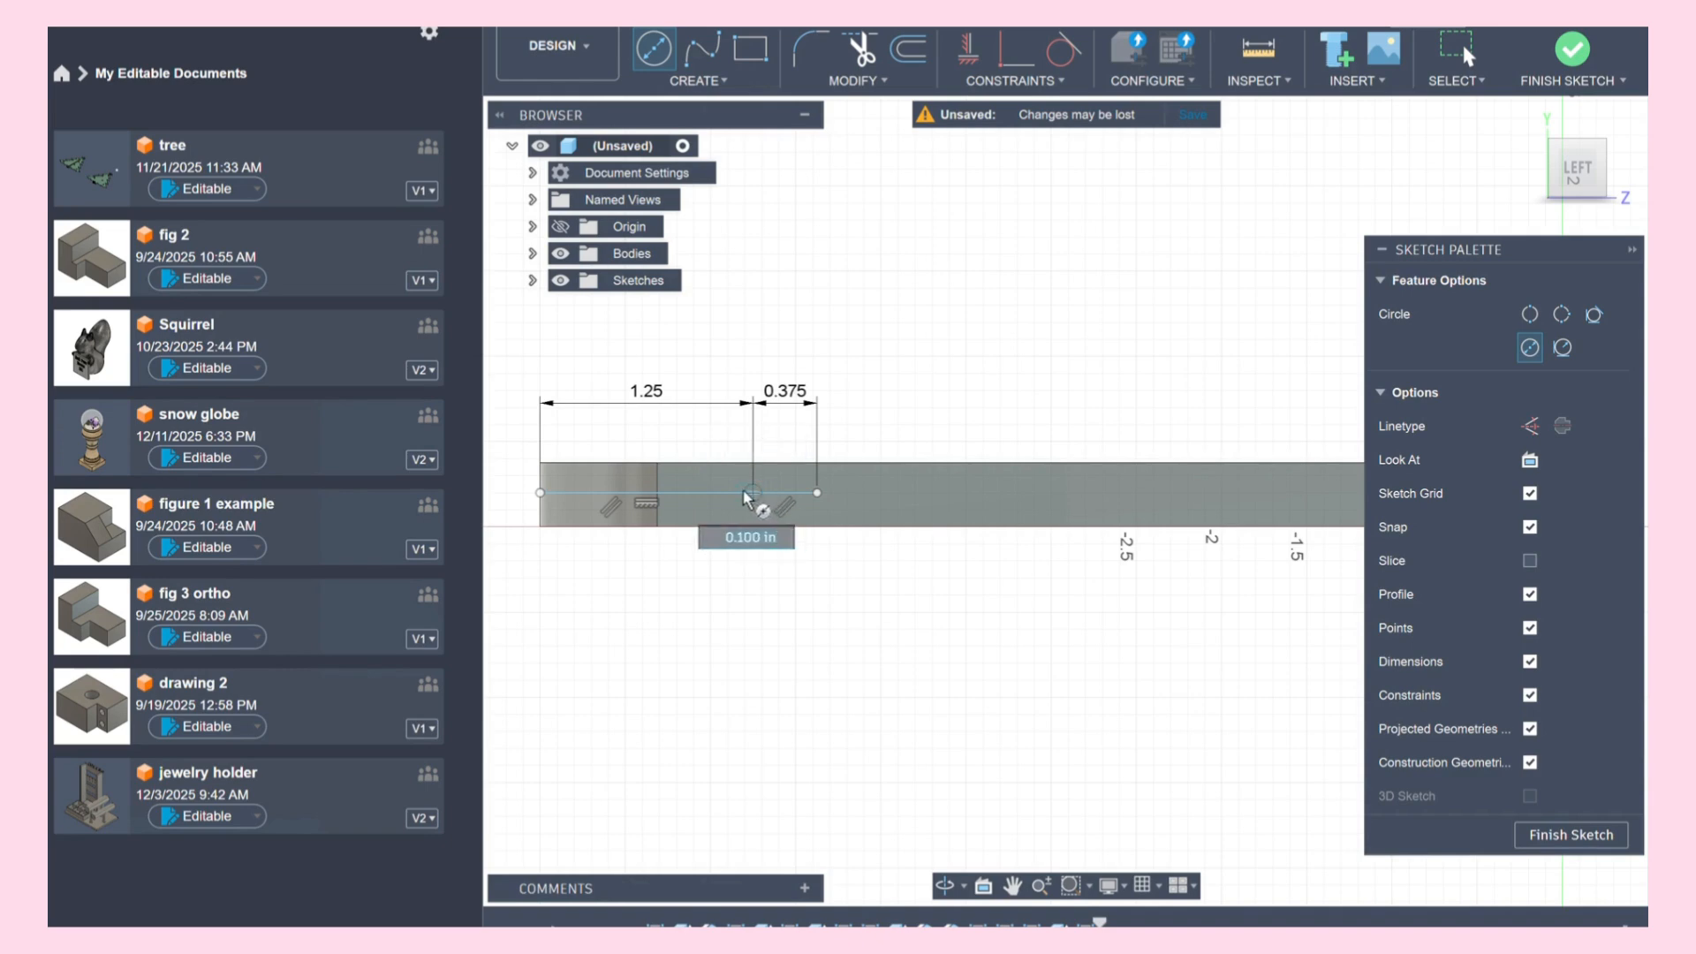
{"action": "key", "text": "Escape"}
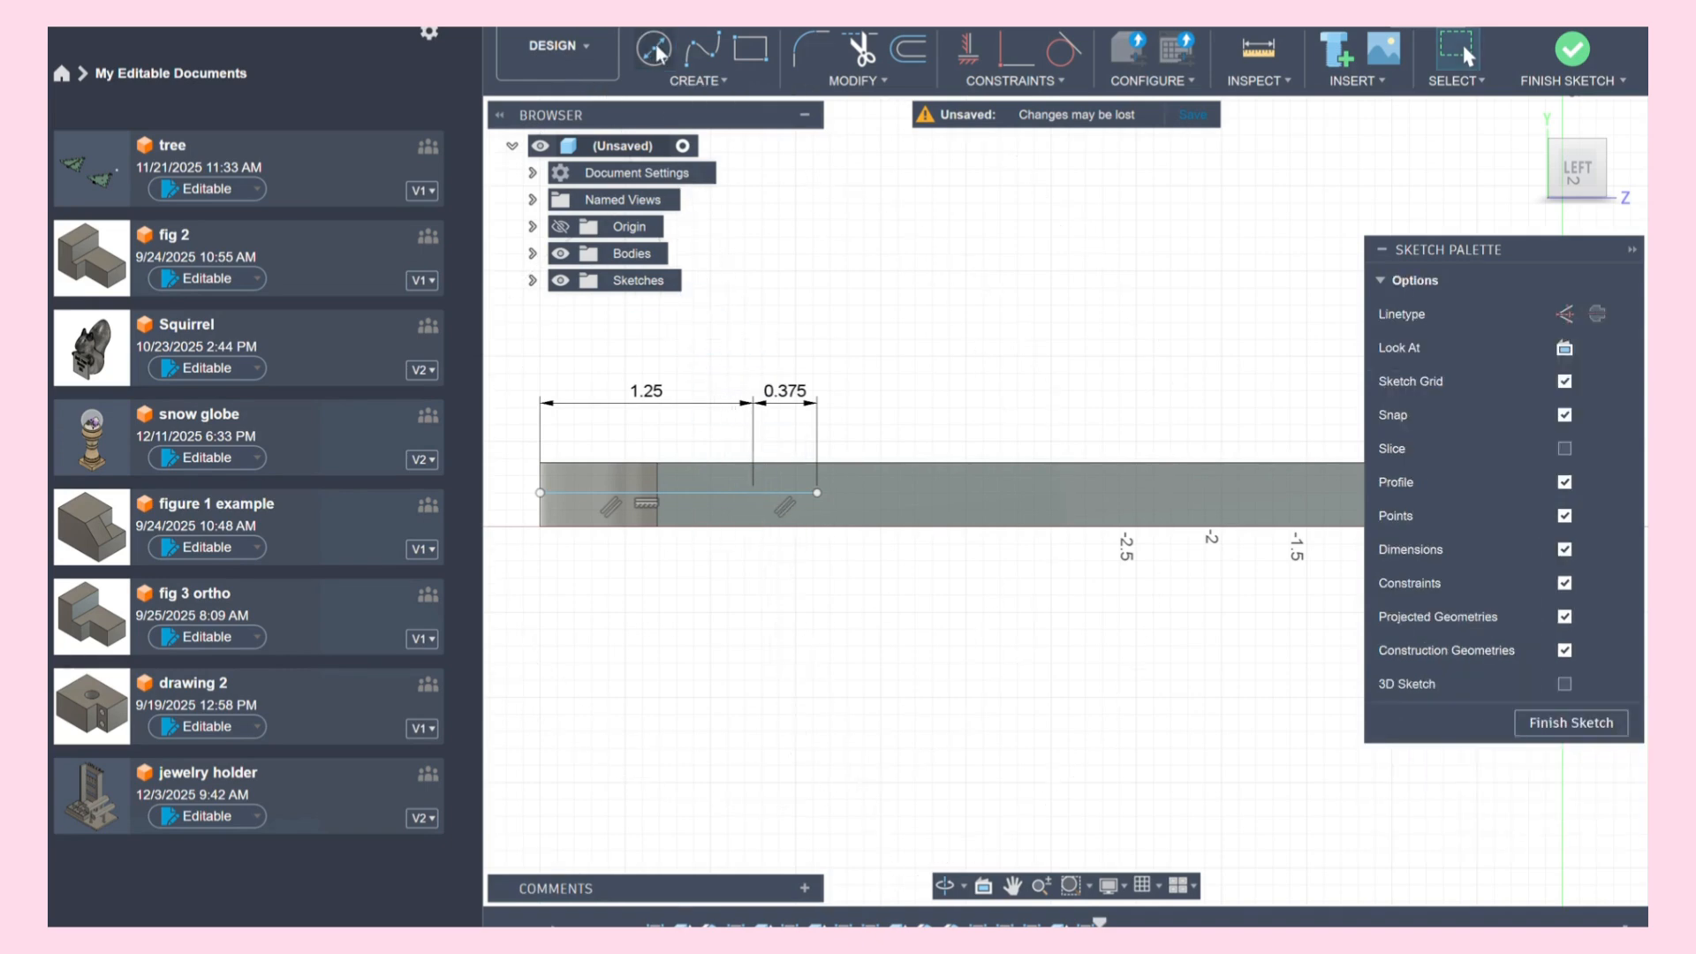
Step: Draw a 0.10 in diameter circle centered on the line, just inside the rear end of the 0.375 in segment
{"action": "left_click", "coordinate": [654, 49]}
{"action": "scroll", "coordinate": [791, 492], "scroll_direction": "up", "scroll_amount": 2}
{"action": "scroll", "coordinate": [790, 510], "scroll_direction": "up", "scroll_amount": 2}
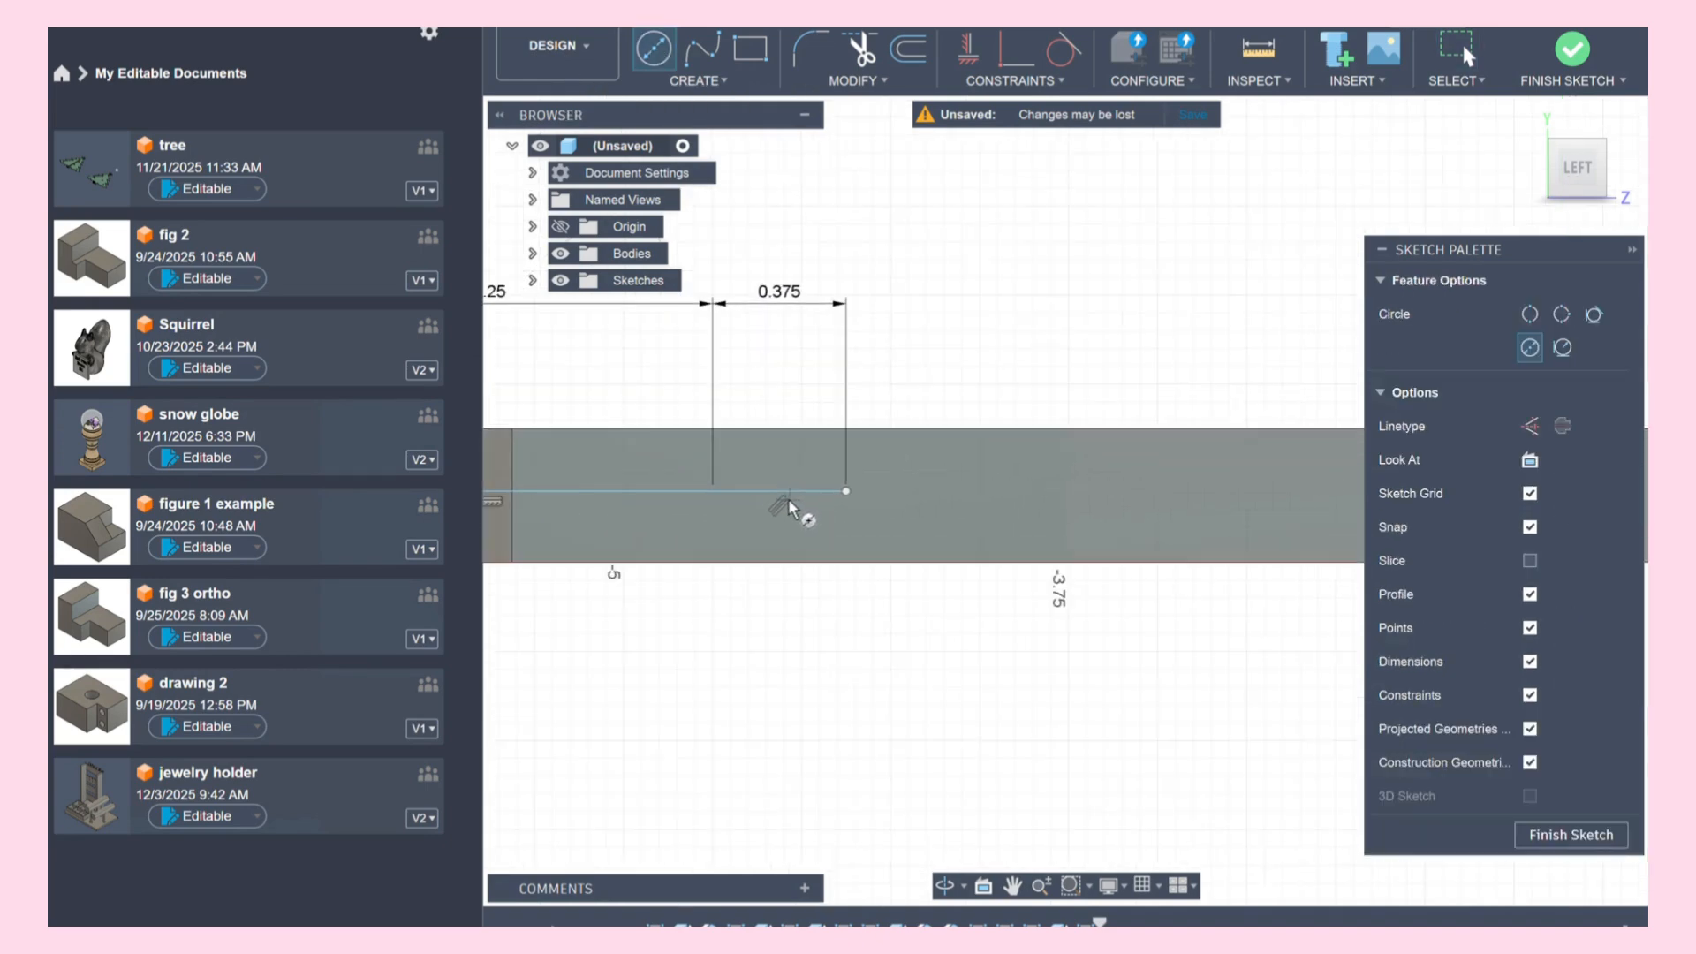
{"action": "left_click", "coordinate": [731, 492]}
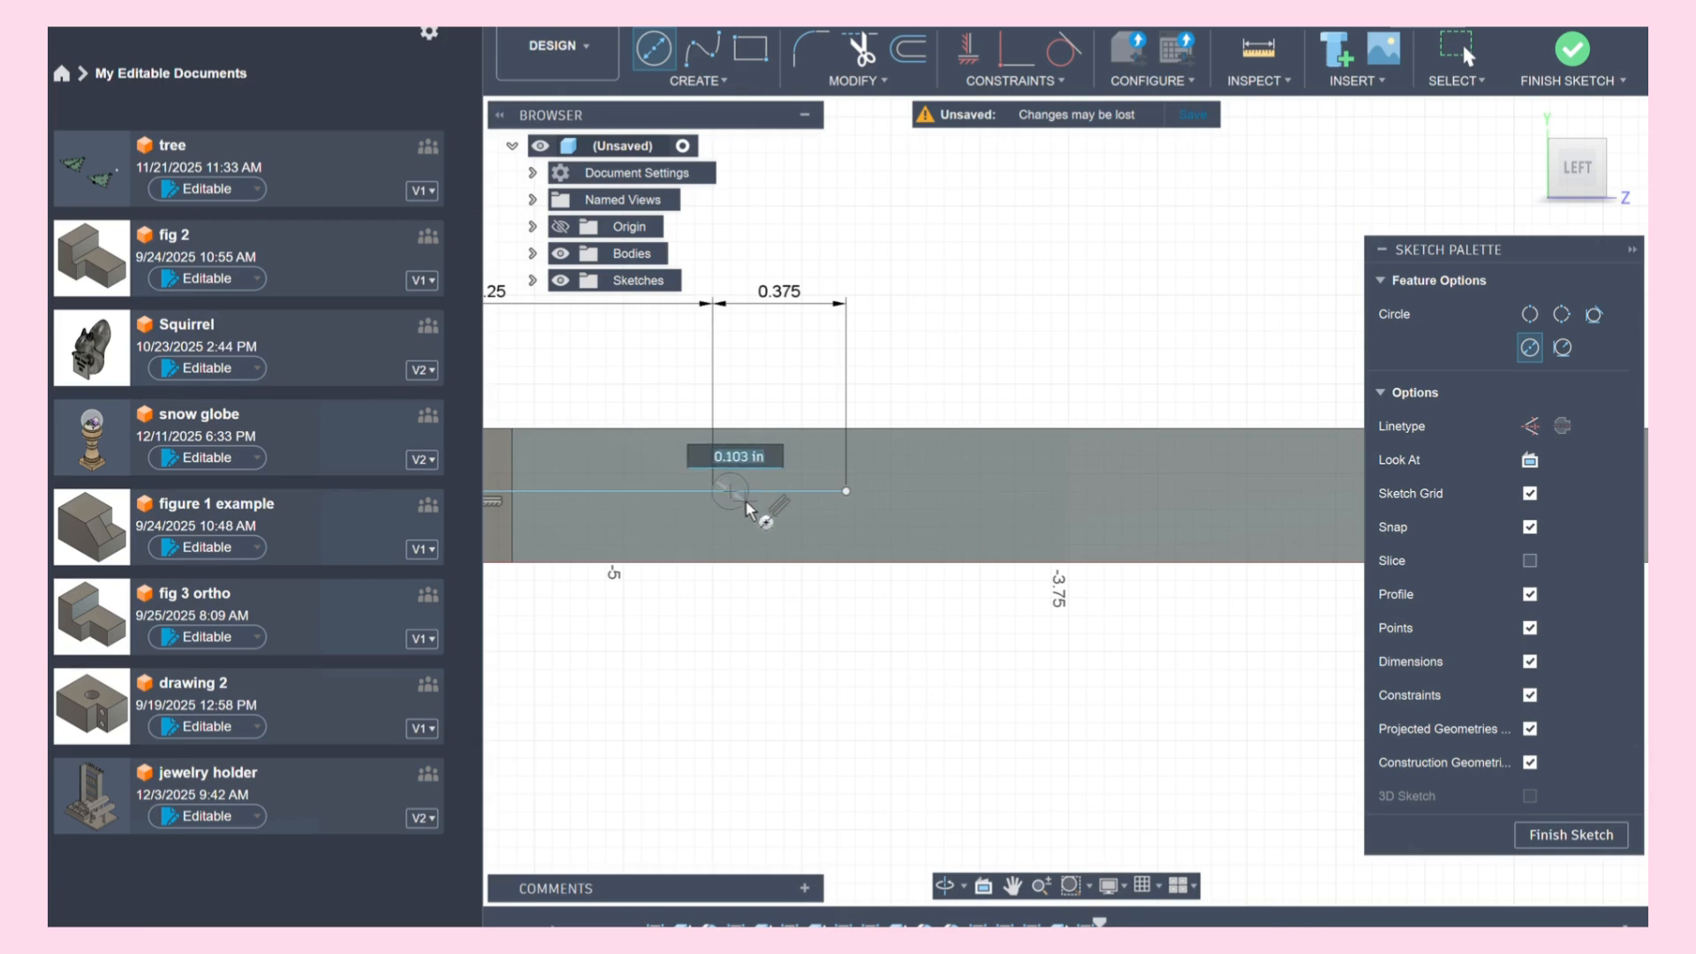
{"action": "key", "text": "BackSpace"}
{"action": "type", "text": ".1"}
{"action": "key", "text": "Return"}
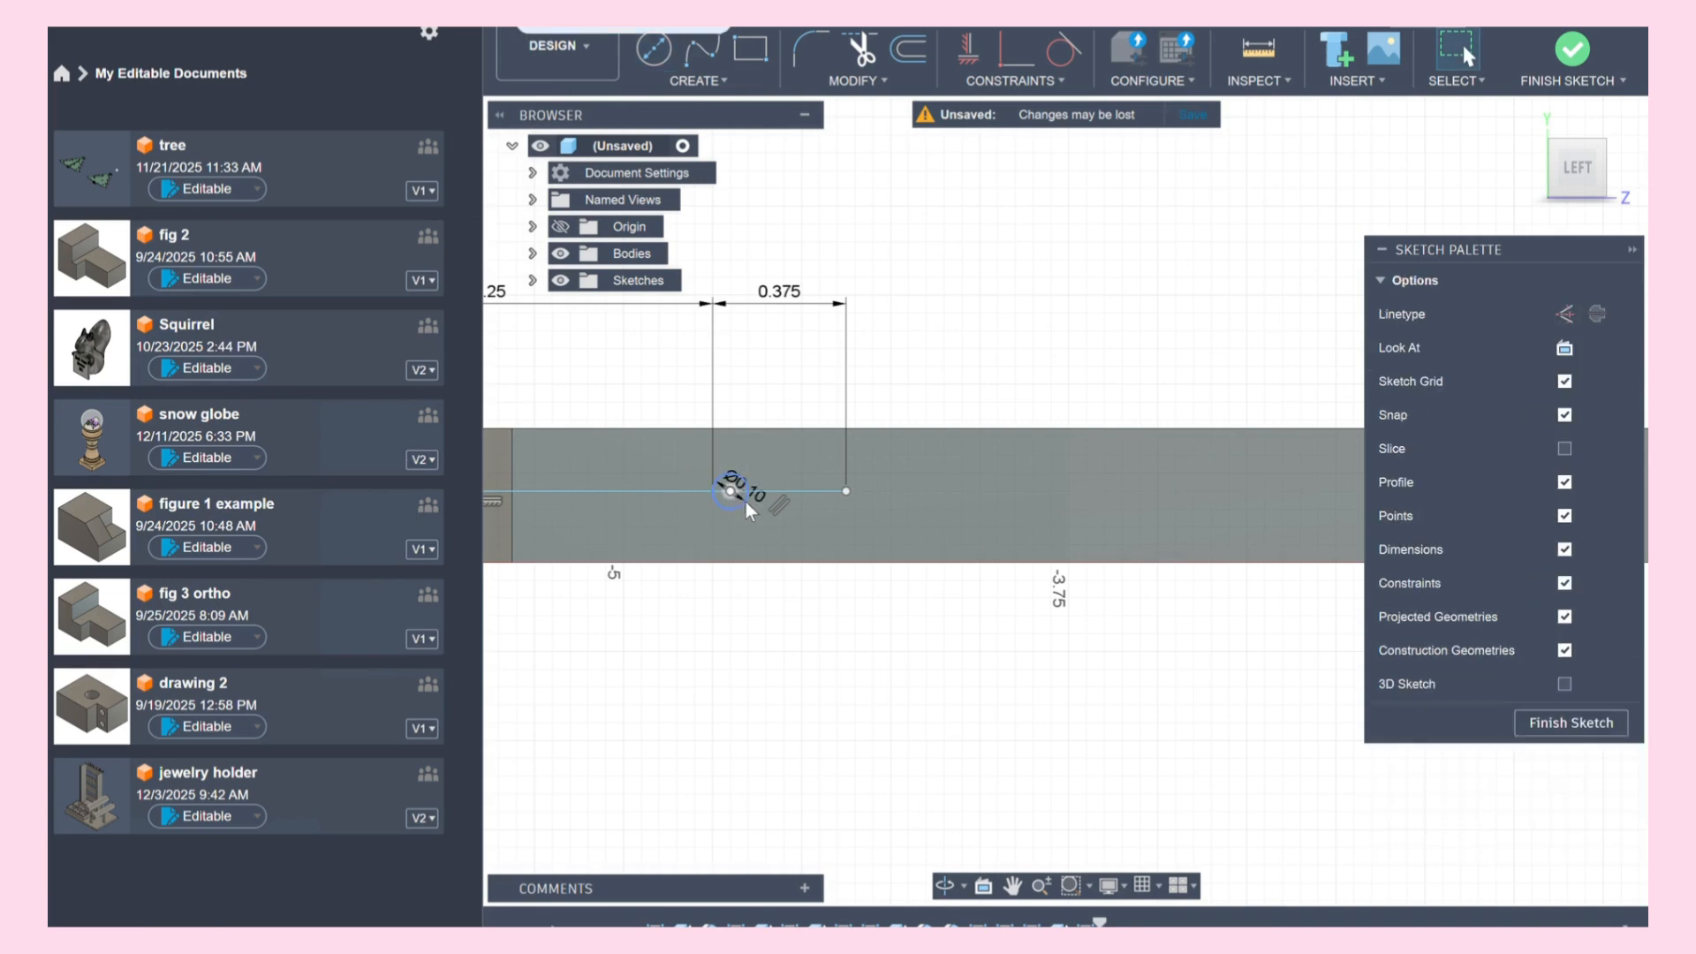
Step: Draw a second 0.10 in diameter circle on the line near the front end of the 0.375 in segment
{"action": "left_click", "coordinate": [820, 491]}
{"action": "key", "text": "BackSpace"}
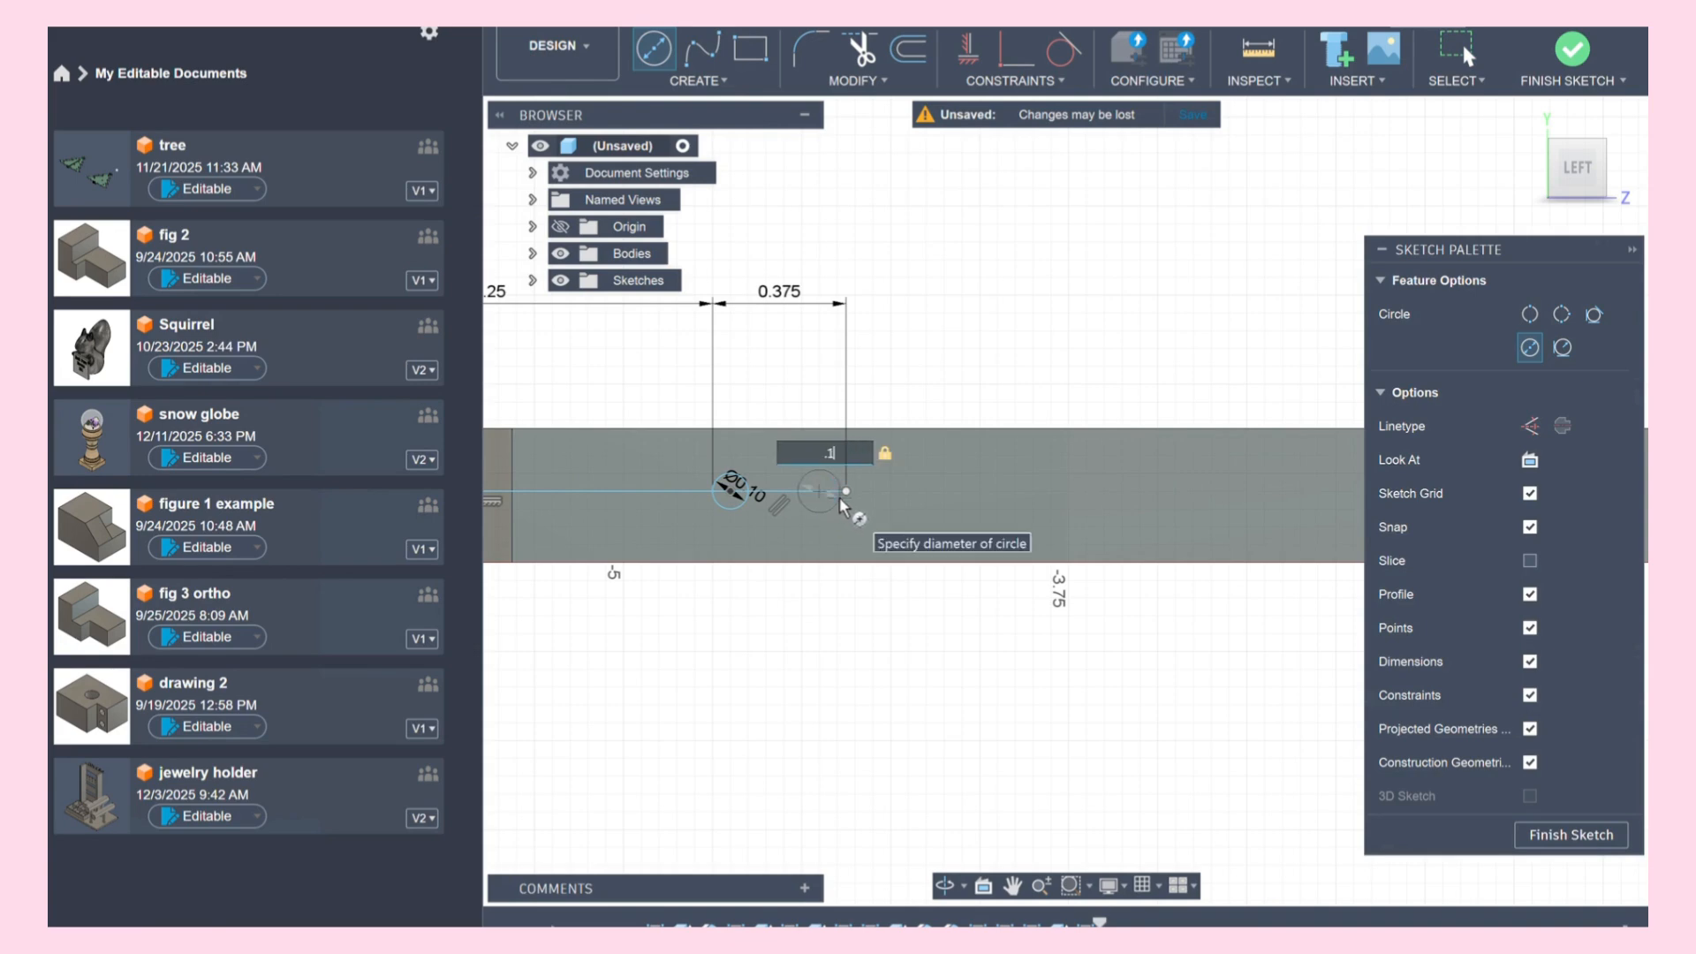
{"action": "type", "text": ".1"}
{"action": "key", "text": "Return"}
{"action": "key", "text": "Escape"}
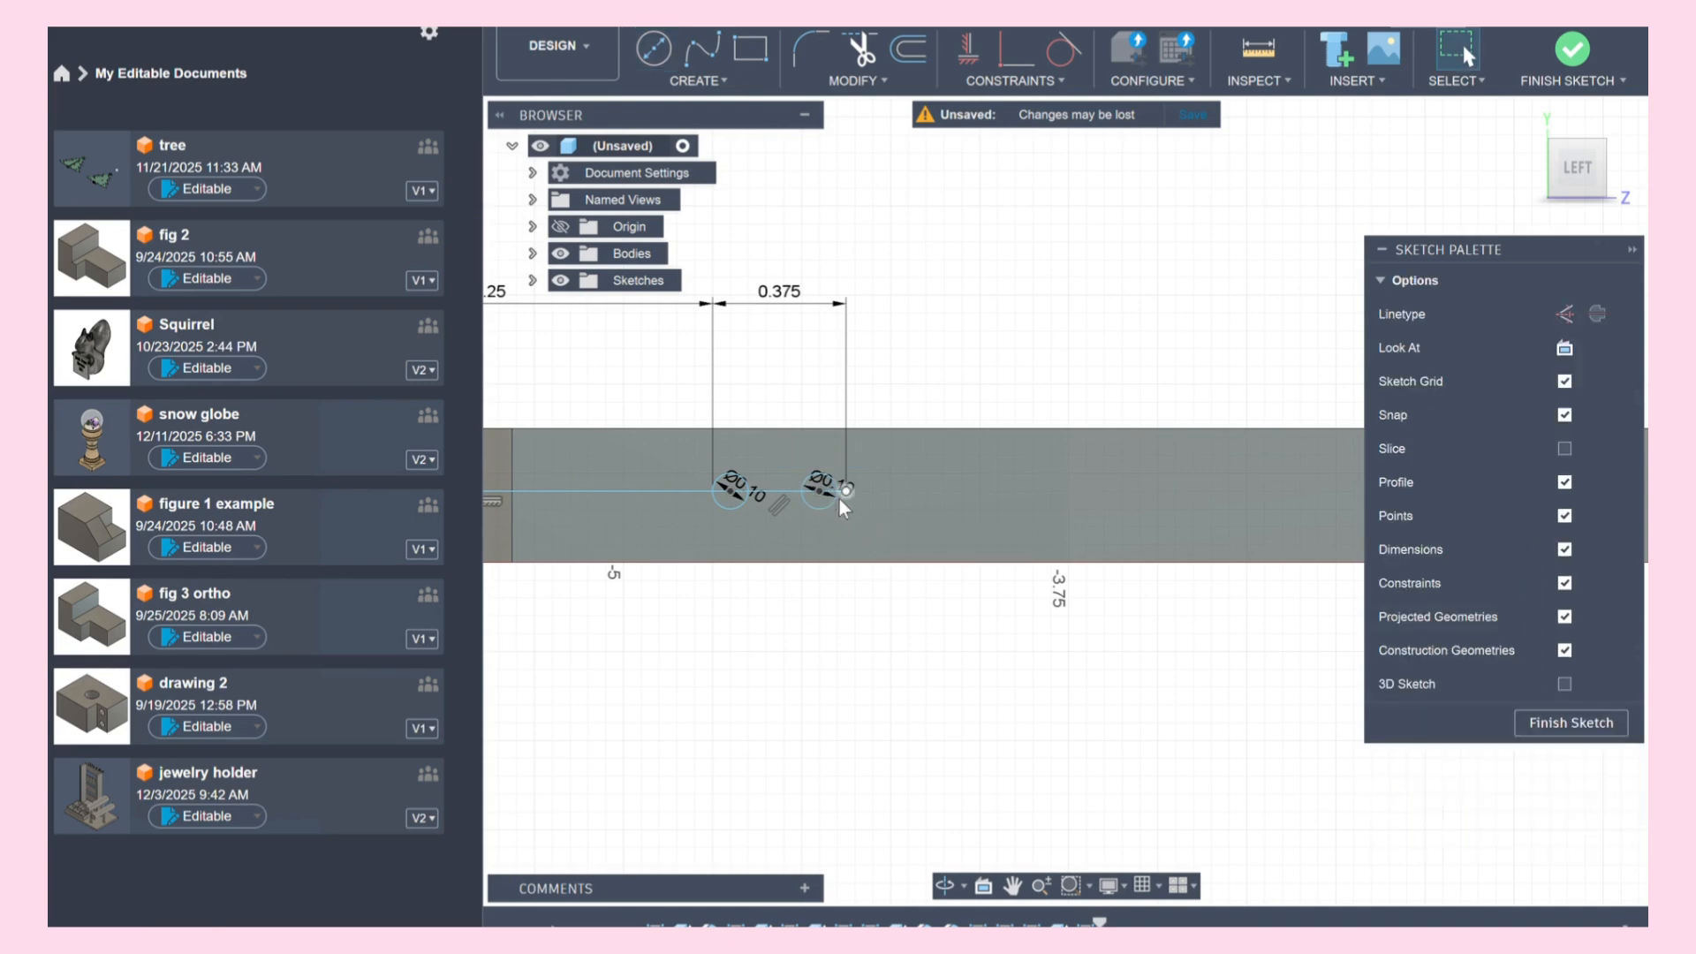
Step: Join the two circles into a slot outline with a 0.25 by 0.10 in rectangle between their centers
{"action": "left_click", "coordinate": [757, 40]}
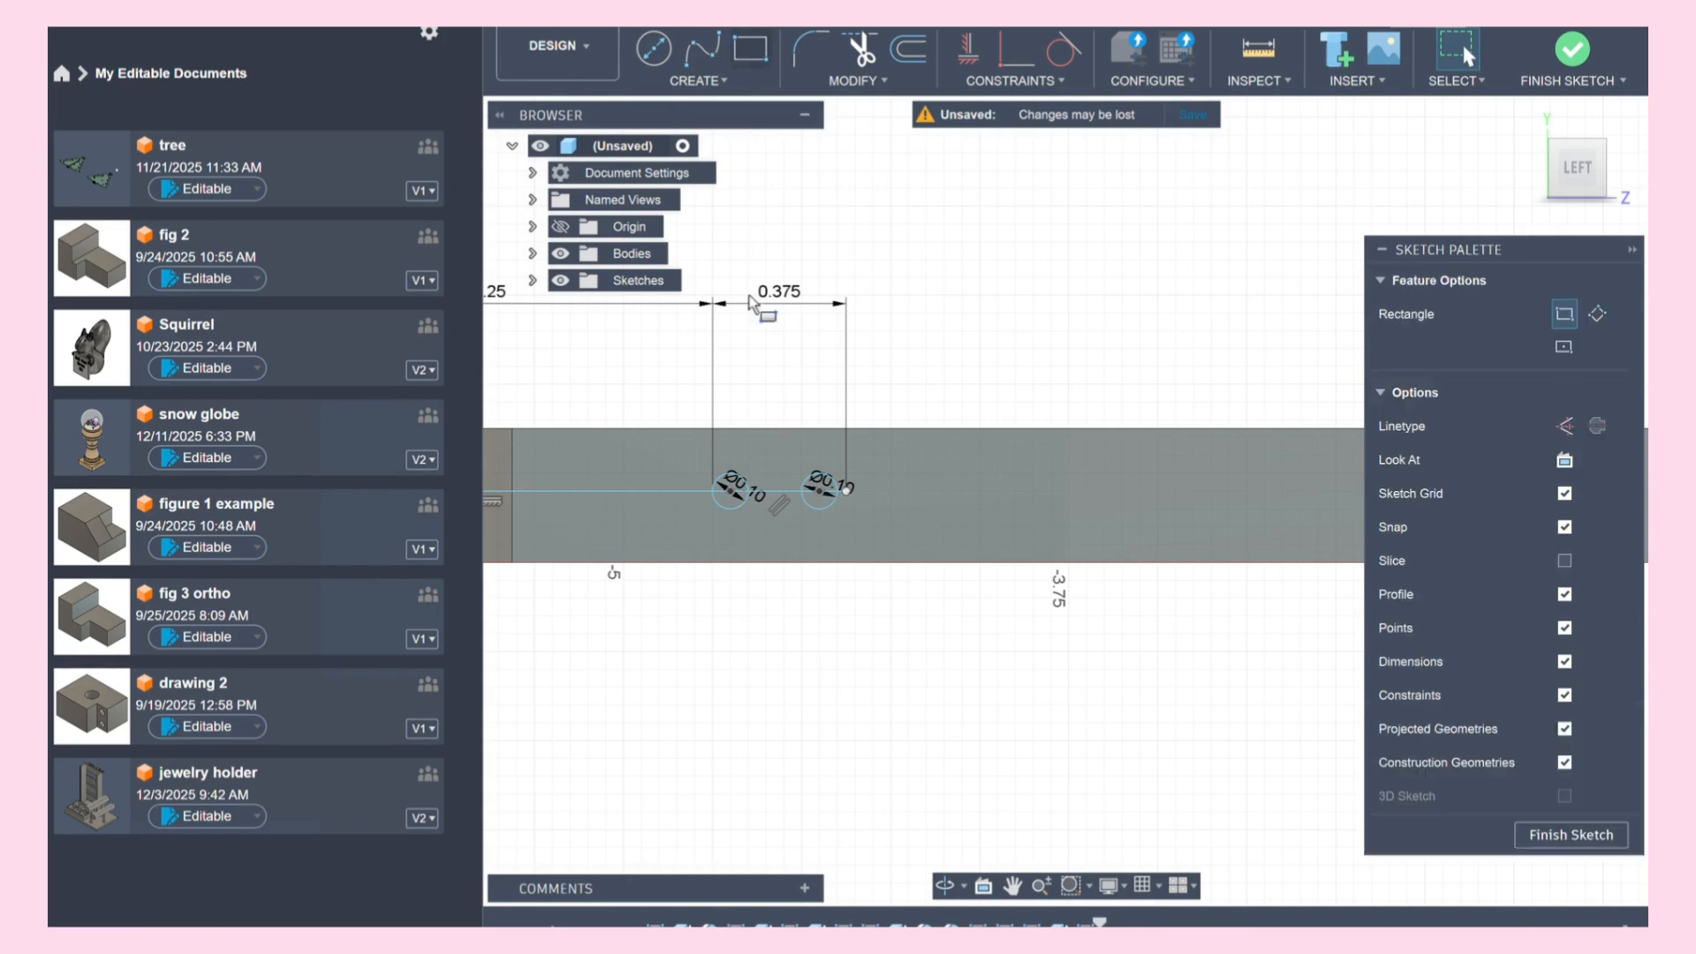
{"action": "left_click", "coordinate": [731, 482]}
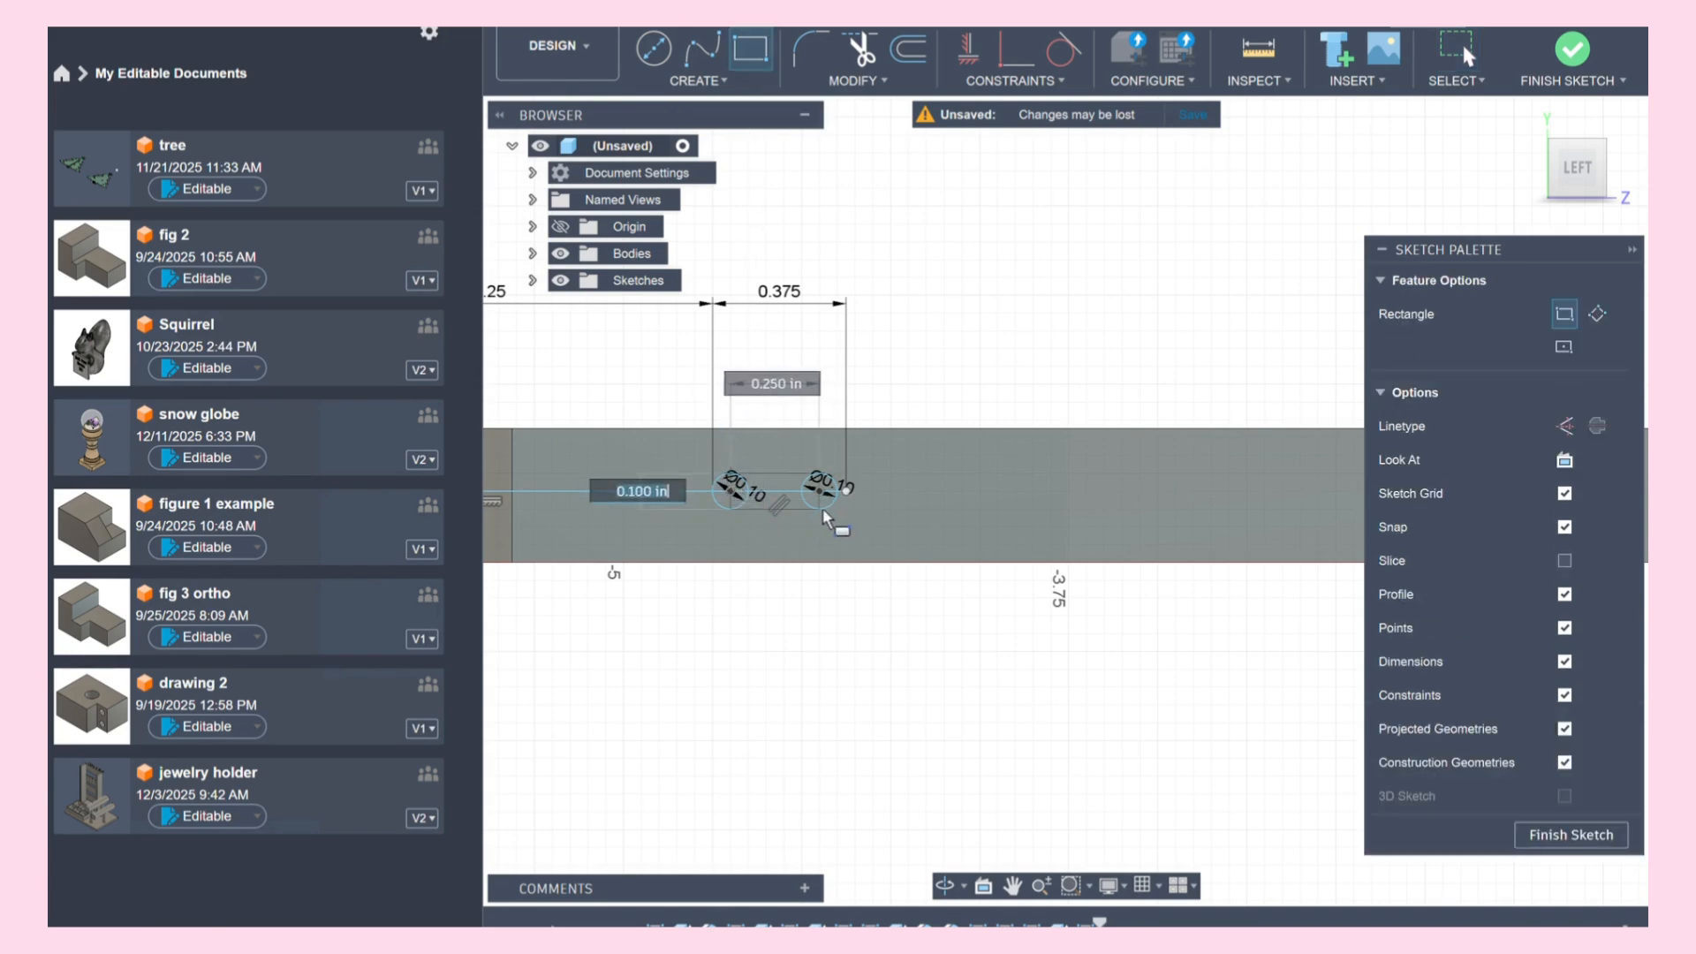
{"action": "left_click", "coordinate": [823, 512]}
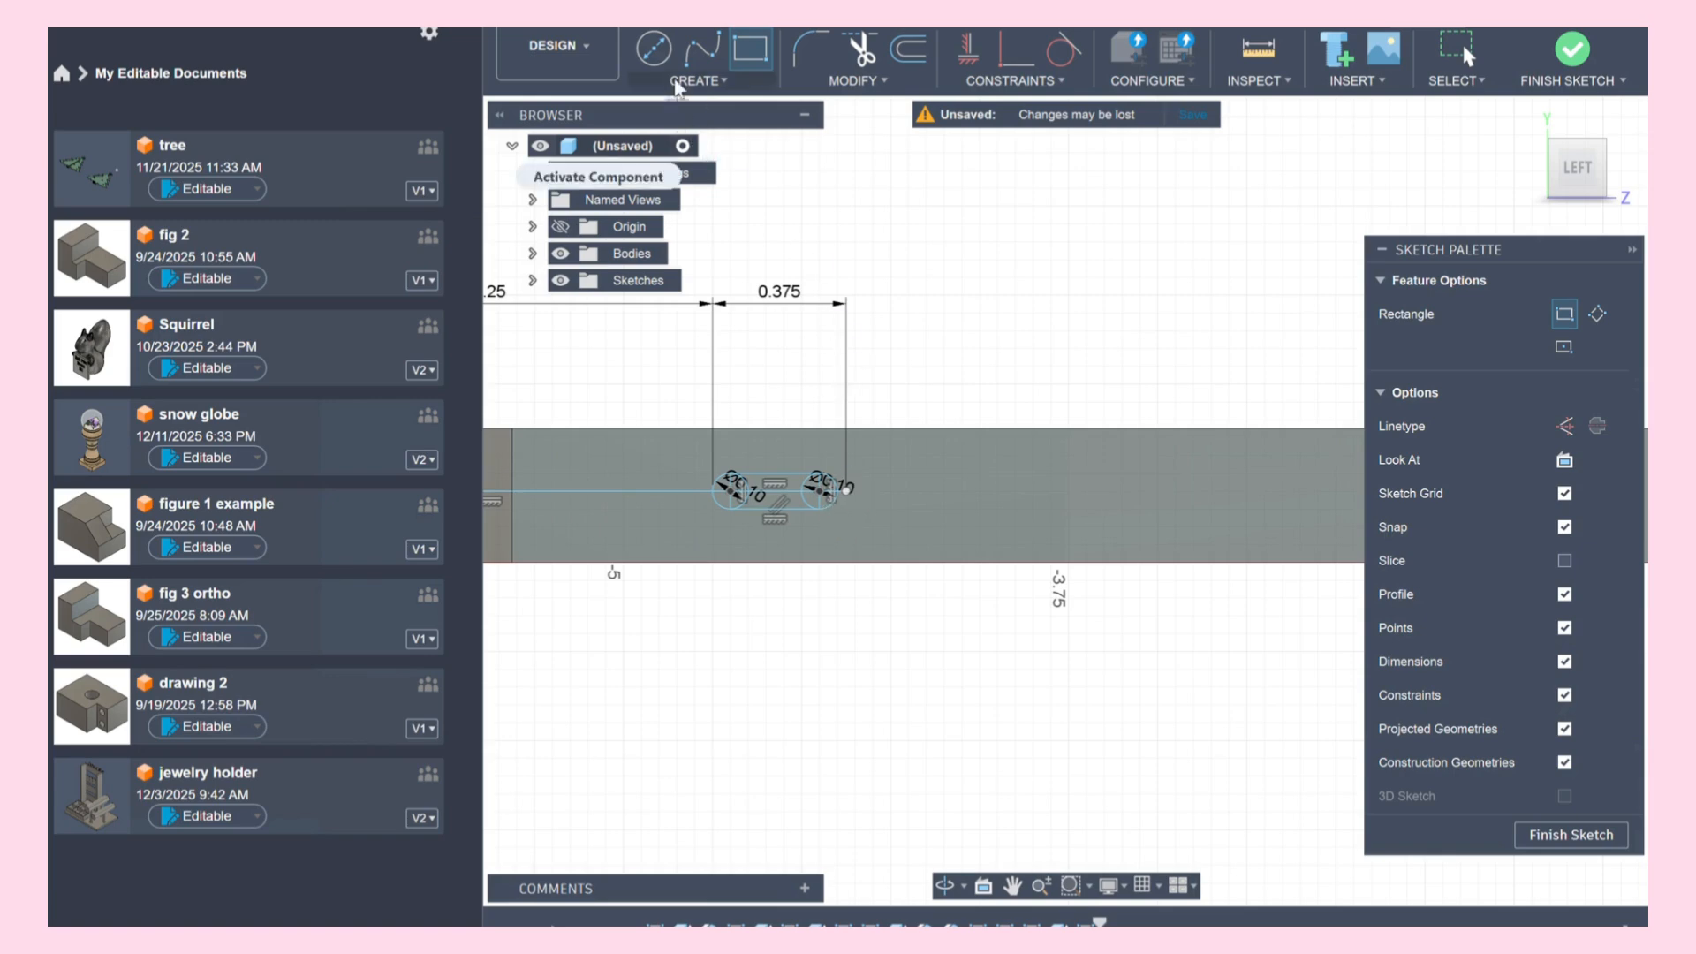
Step: Draw a 1/8 in horizontal spacing line forward from the front end of the 0.375 in segment
{"action": "left_click", "coordinate": [696, 81]}
{"action": "left_click", "coordinate": [675, 108]}
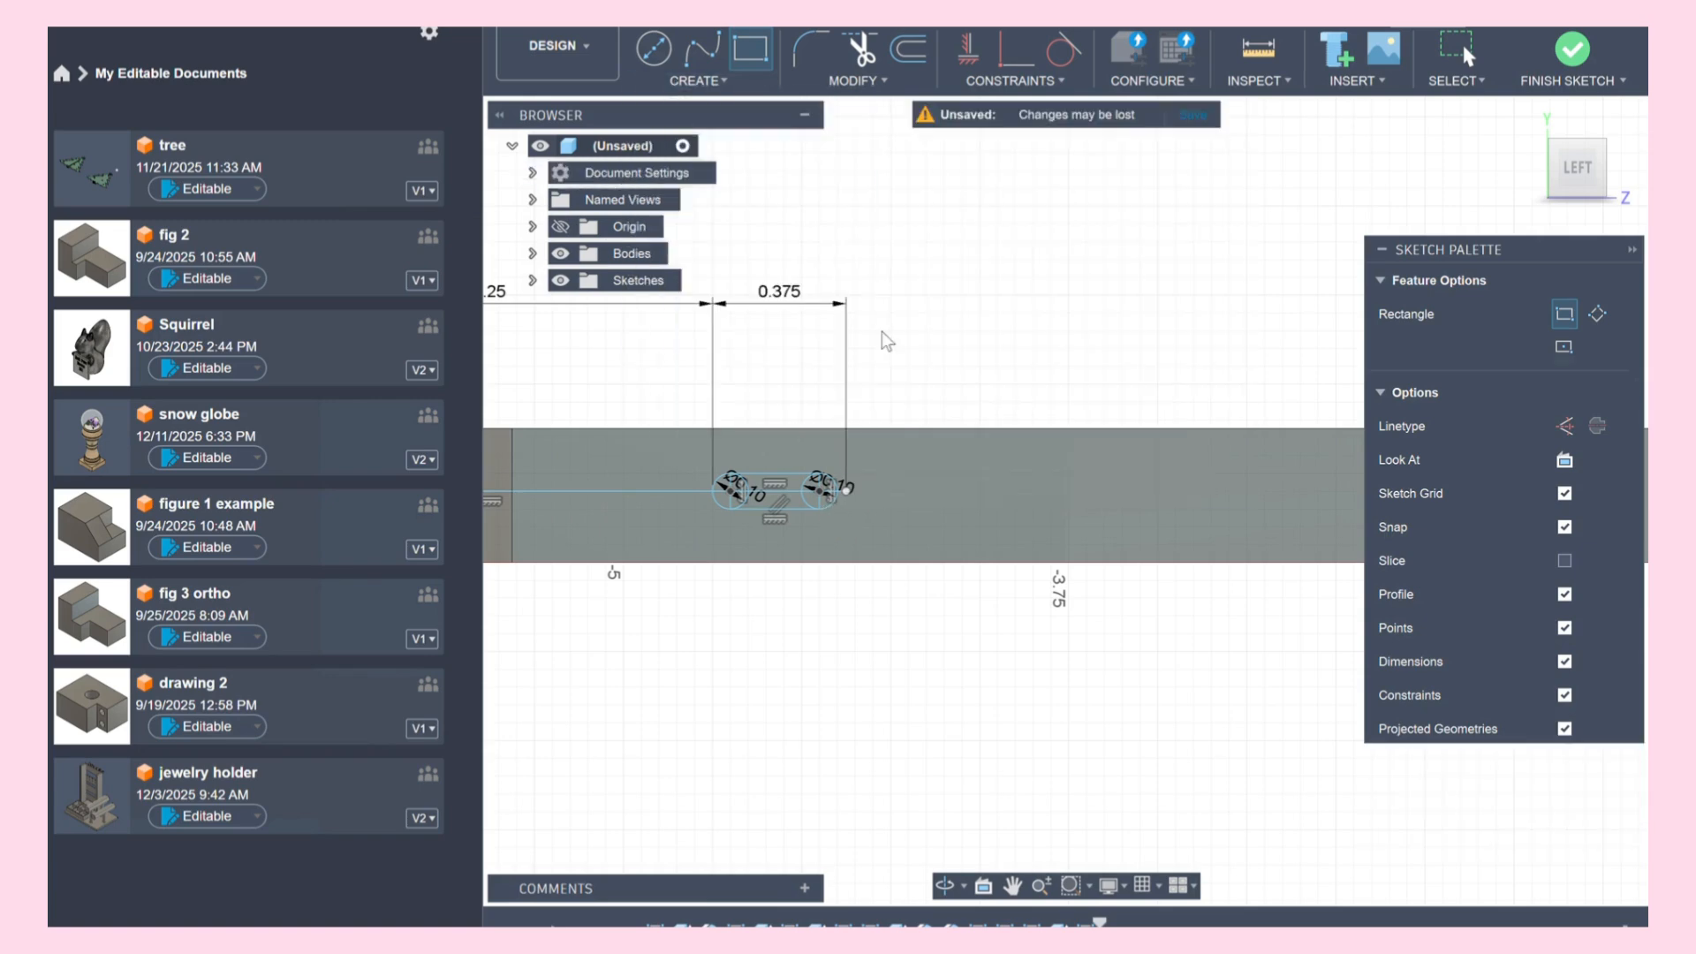
{"action": "left_click", "coordinate": [848, 490]}
{"action": "type", "text": "1/8"}
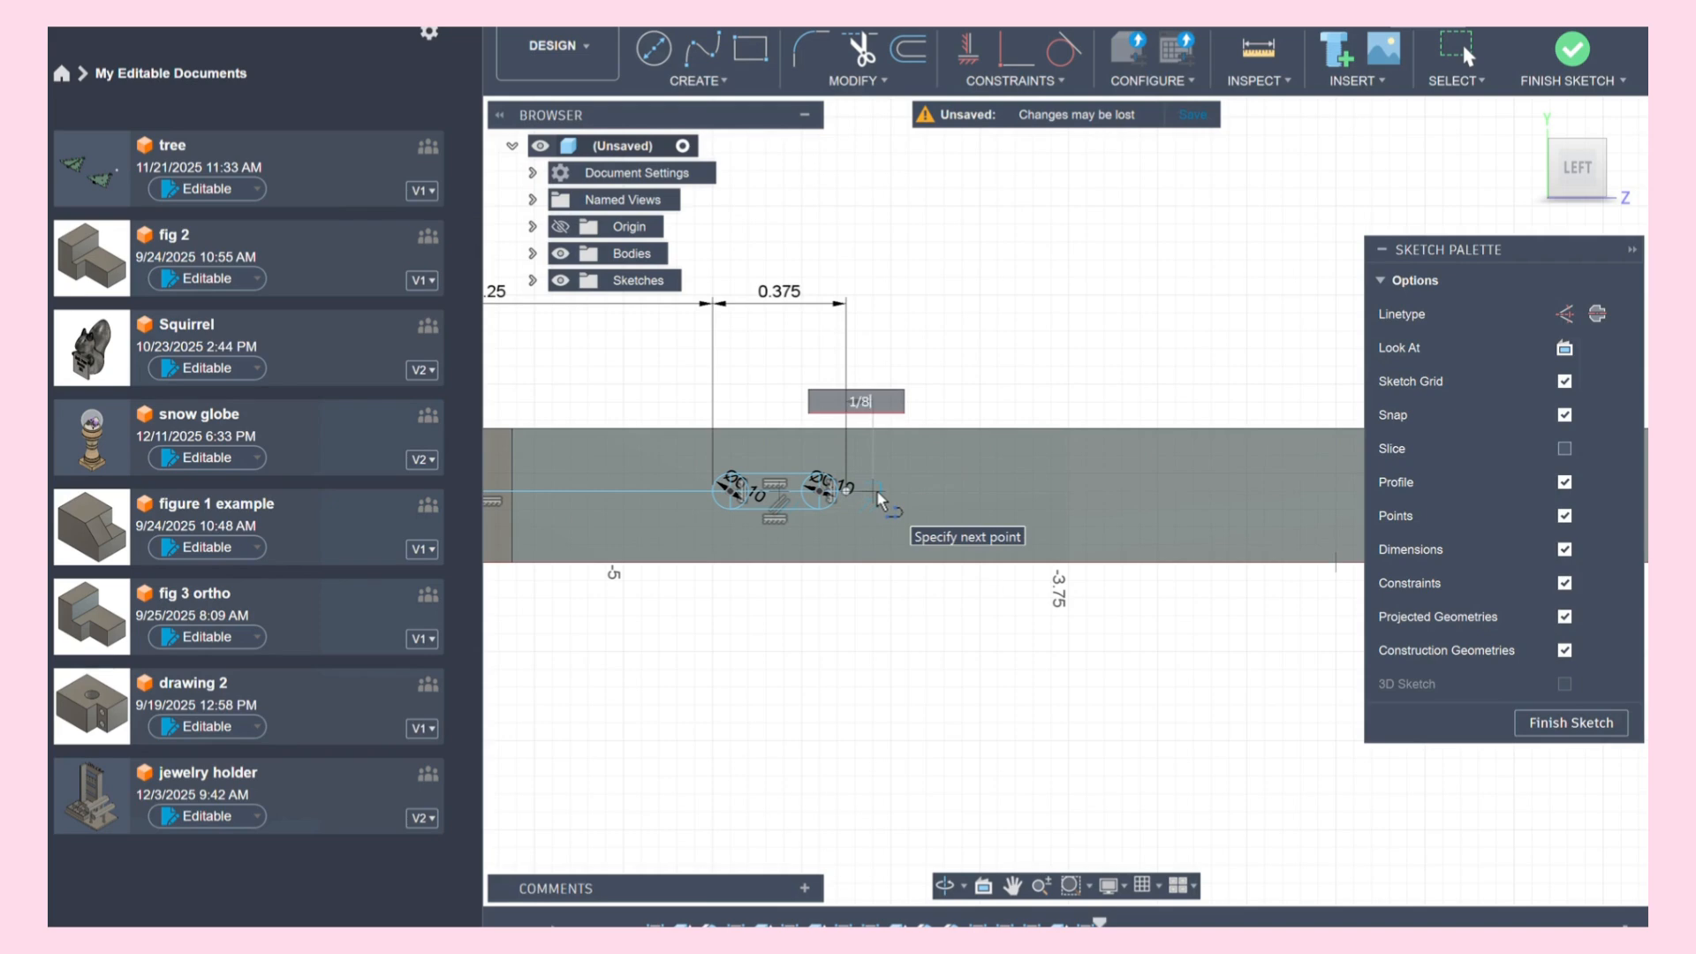
{"action": "key", "text": "Tab"}
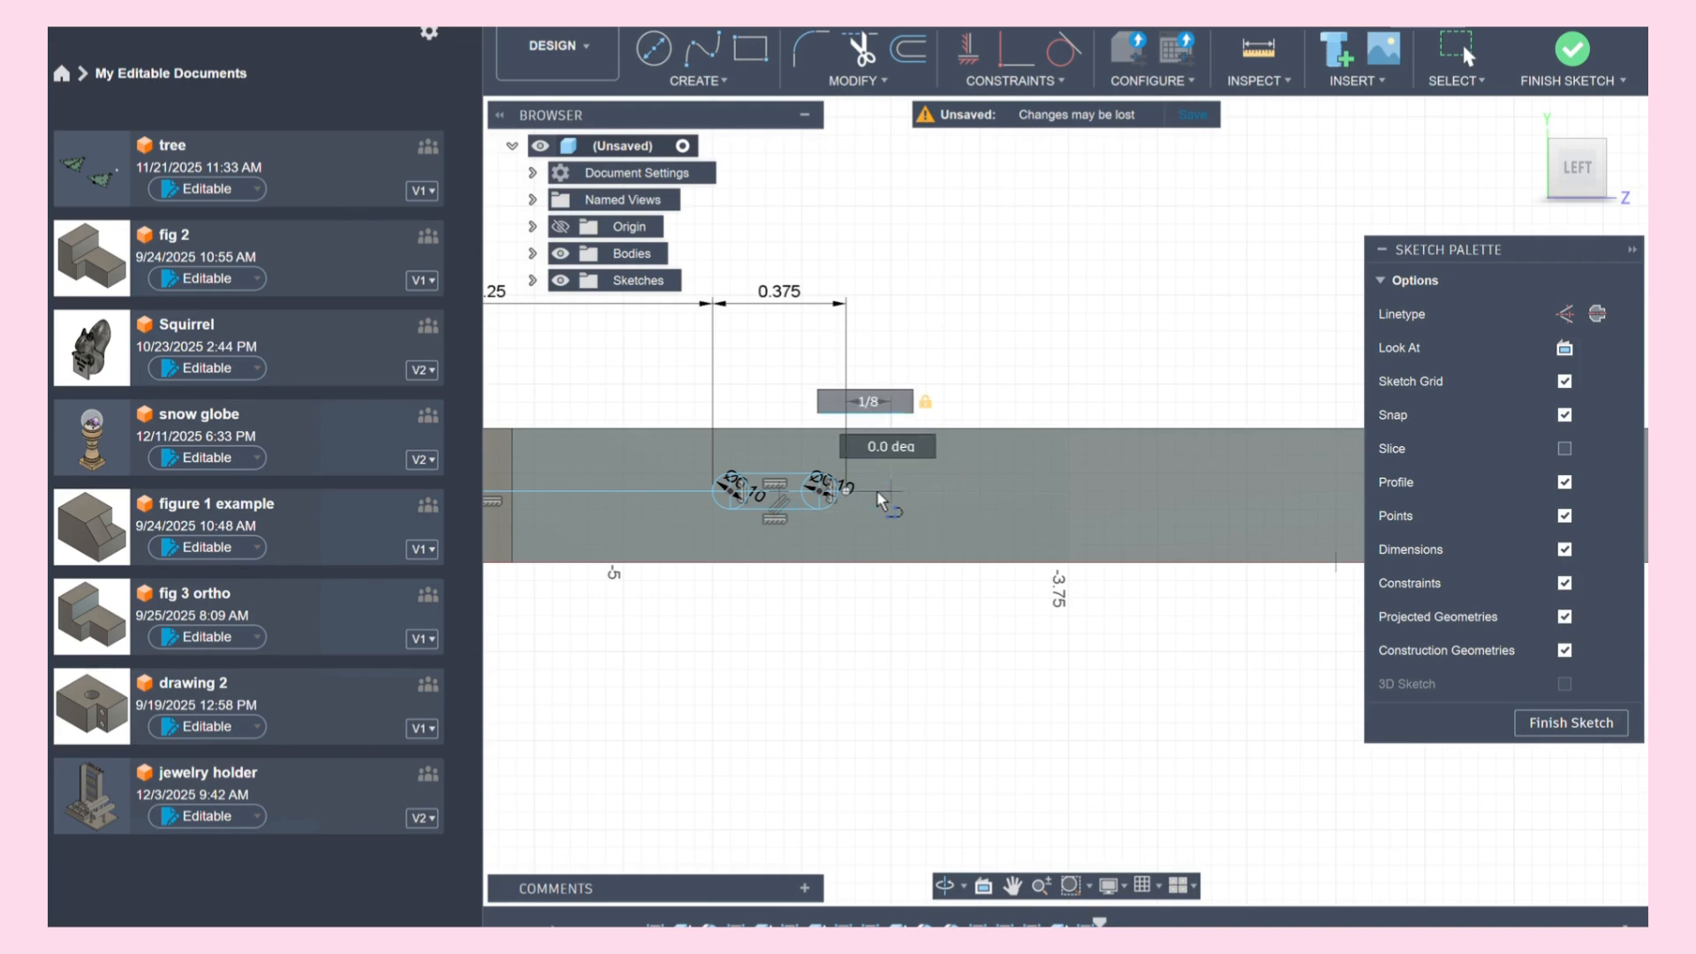
{"action": "key", "text": "Return"}
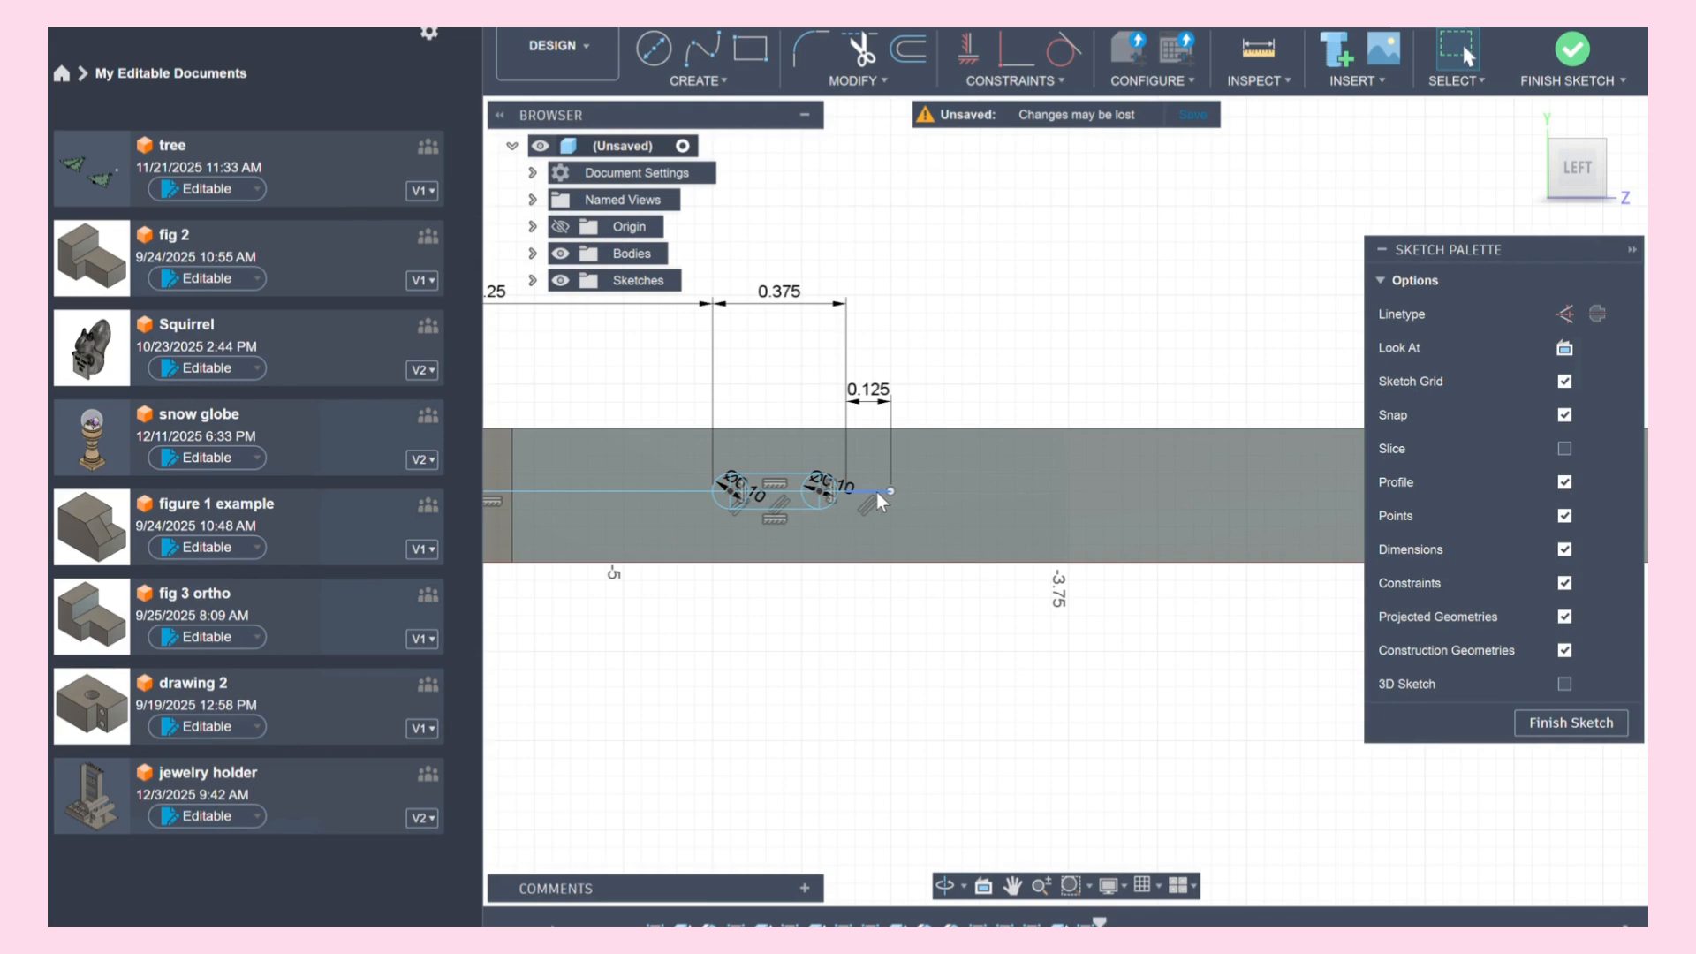
Step: Continue the line forward with a 3/4 in horizontal segment from the end of the 1/8 in spacing line
{"action": "left_click", "coordinate": [681, 86]}
{"action": "left_click", "coordinate": [682, 106]}
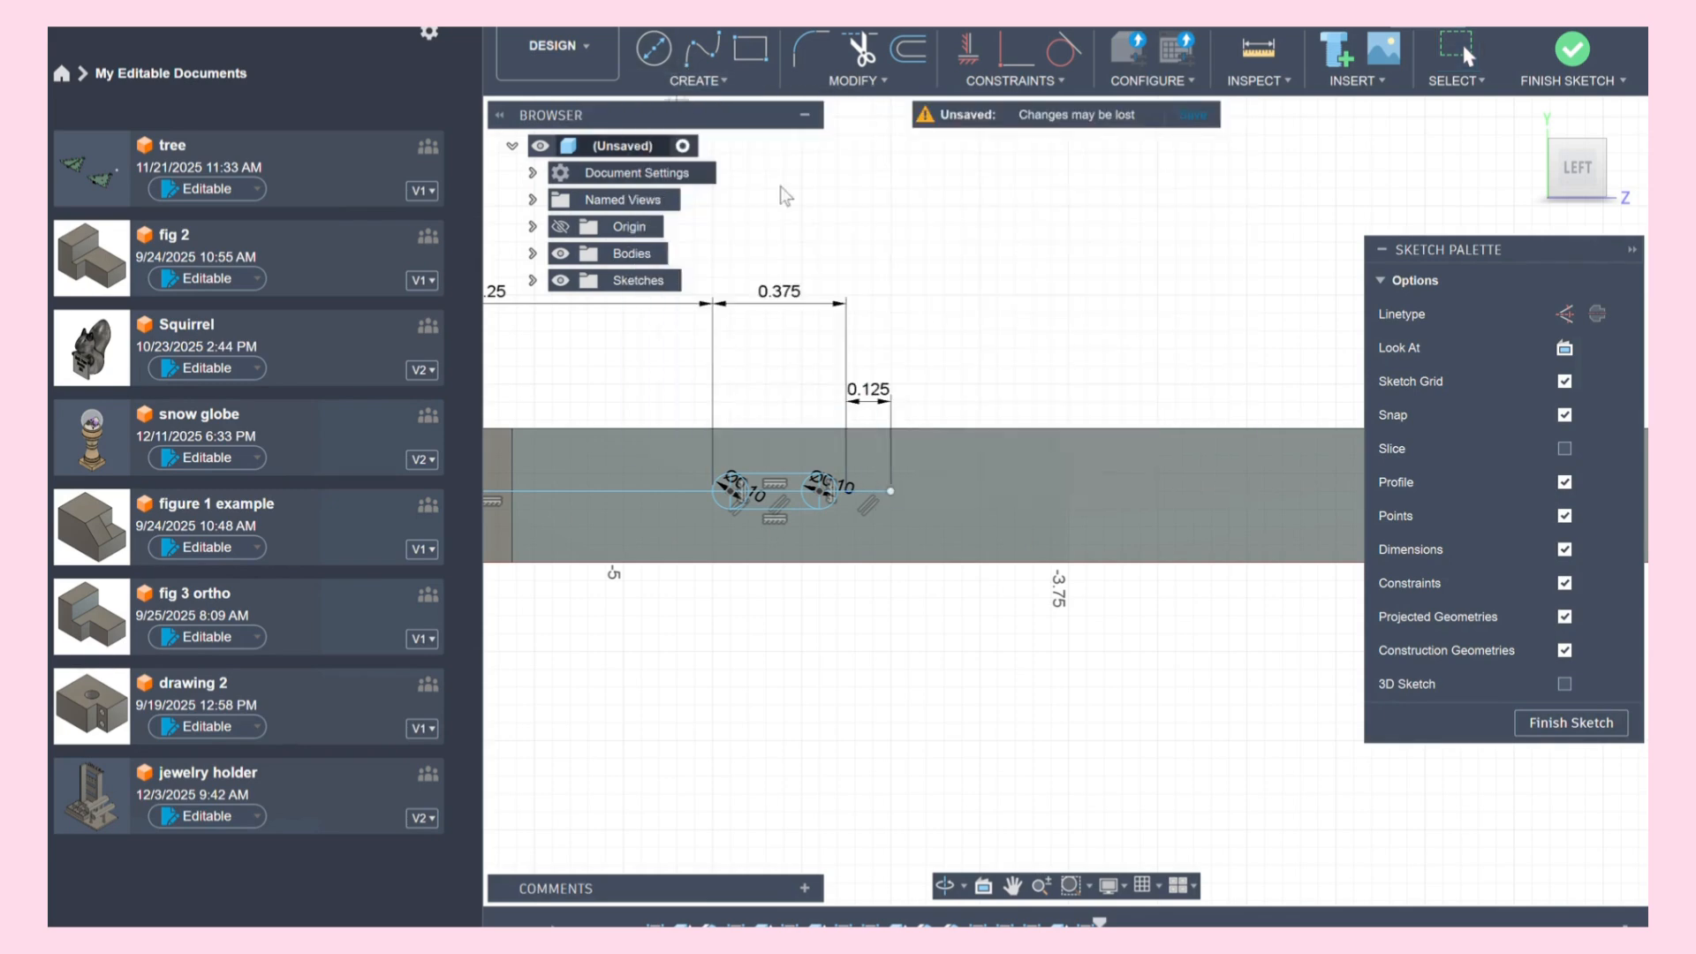
{"action": "left_click", "coordinate": [891, 491]}
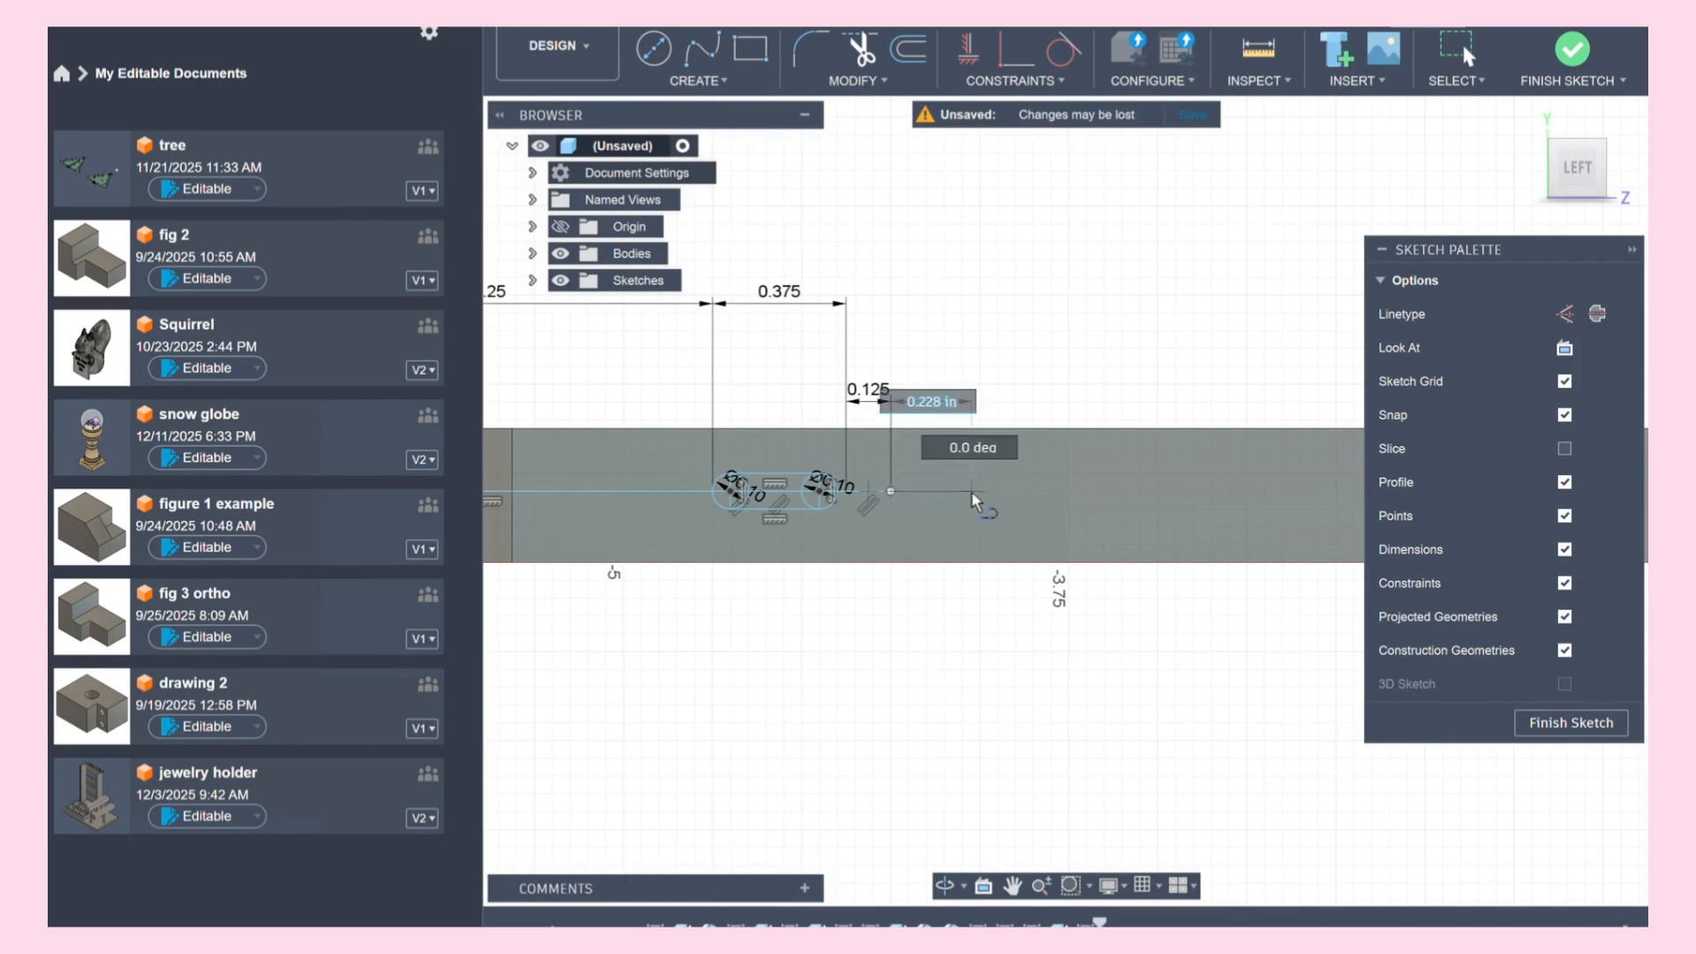
{"action": "type", "text": "3"}
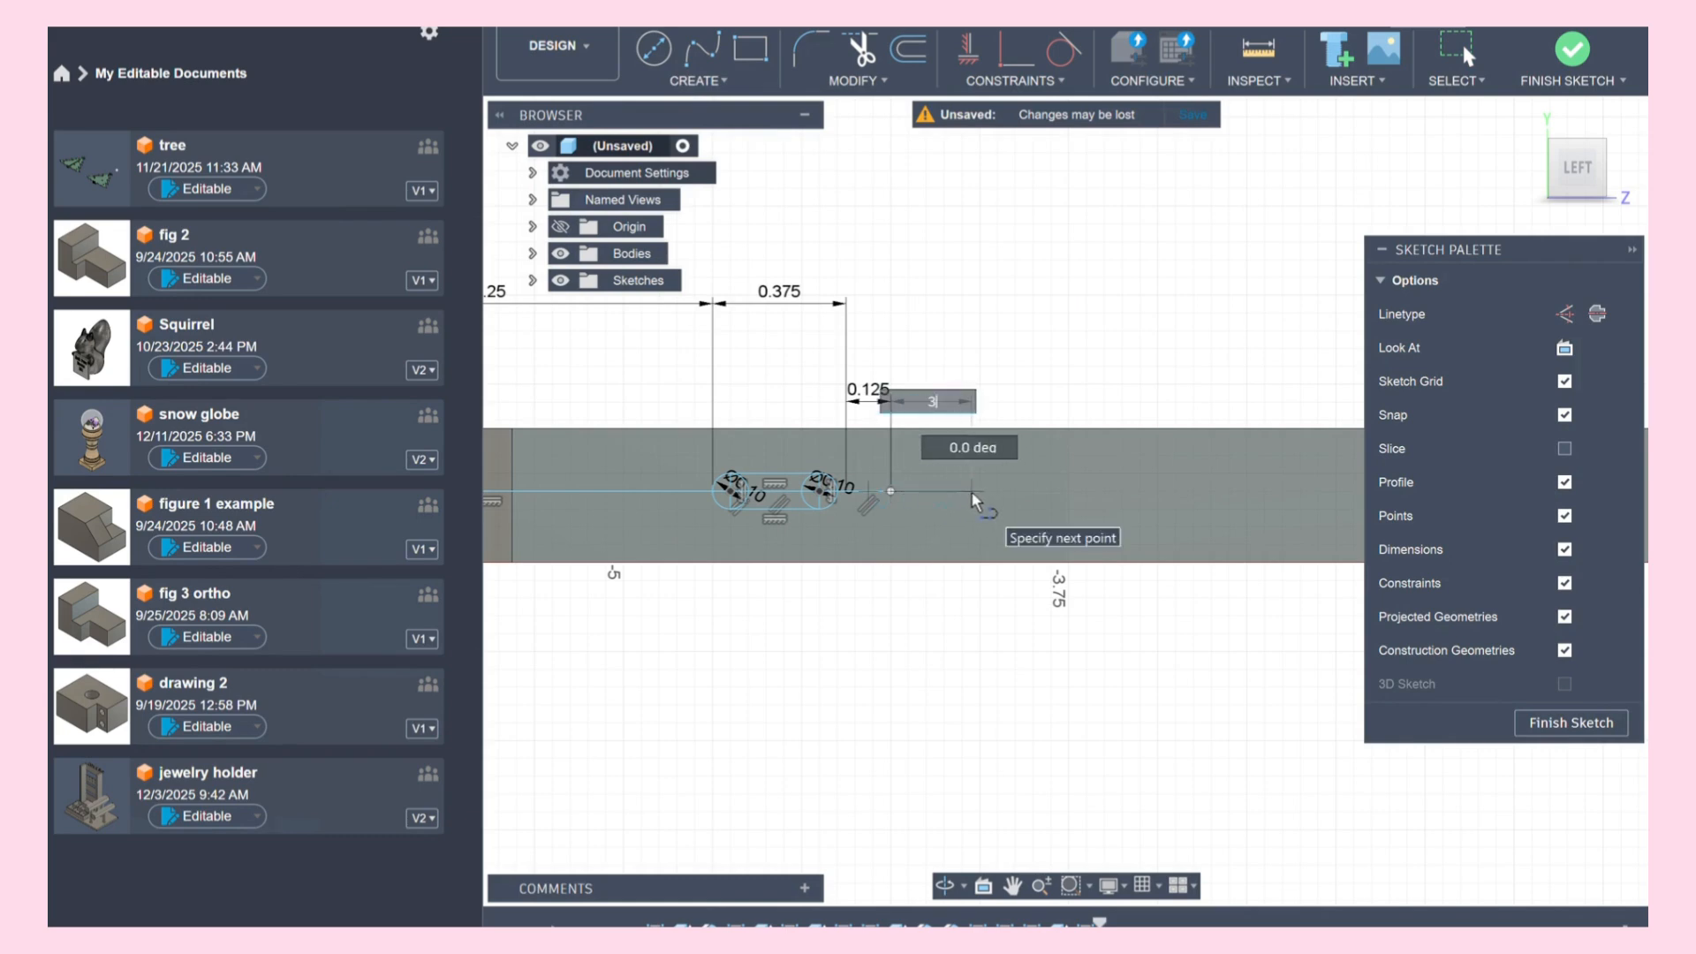
{"action": "type", "text": "/4"}
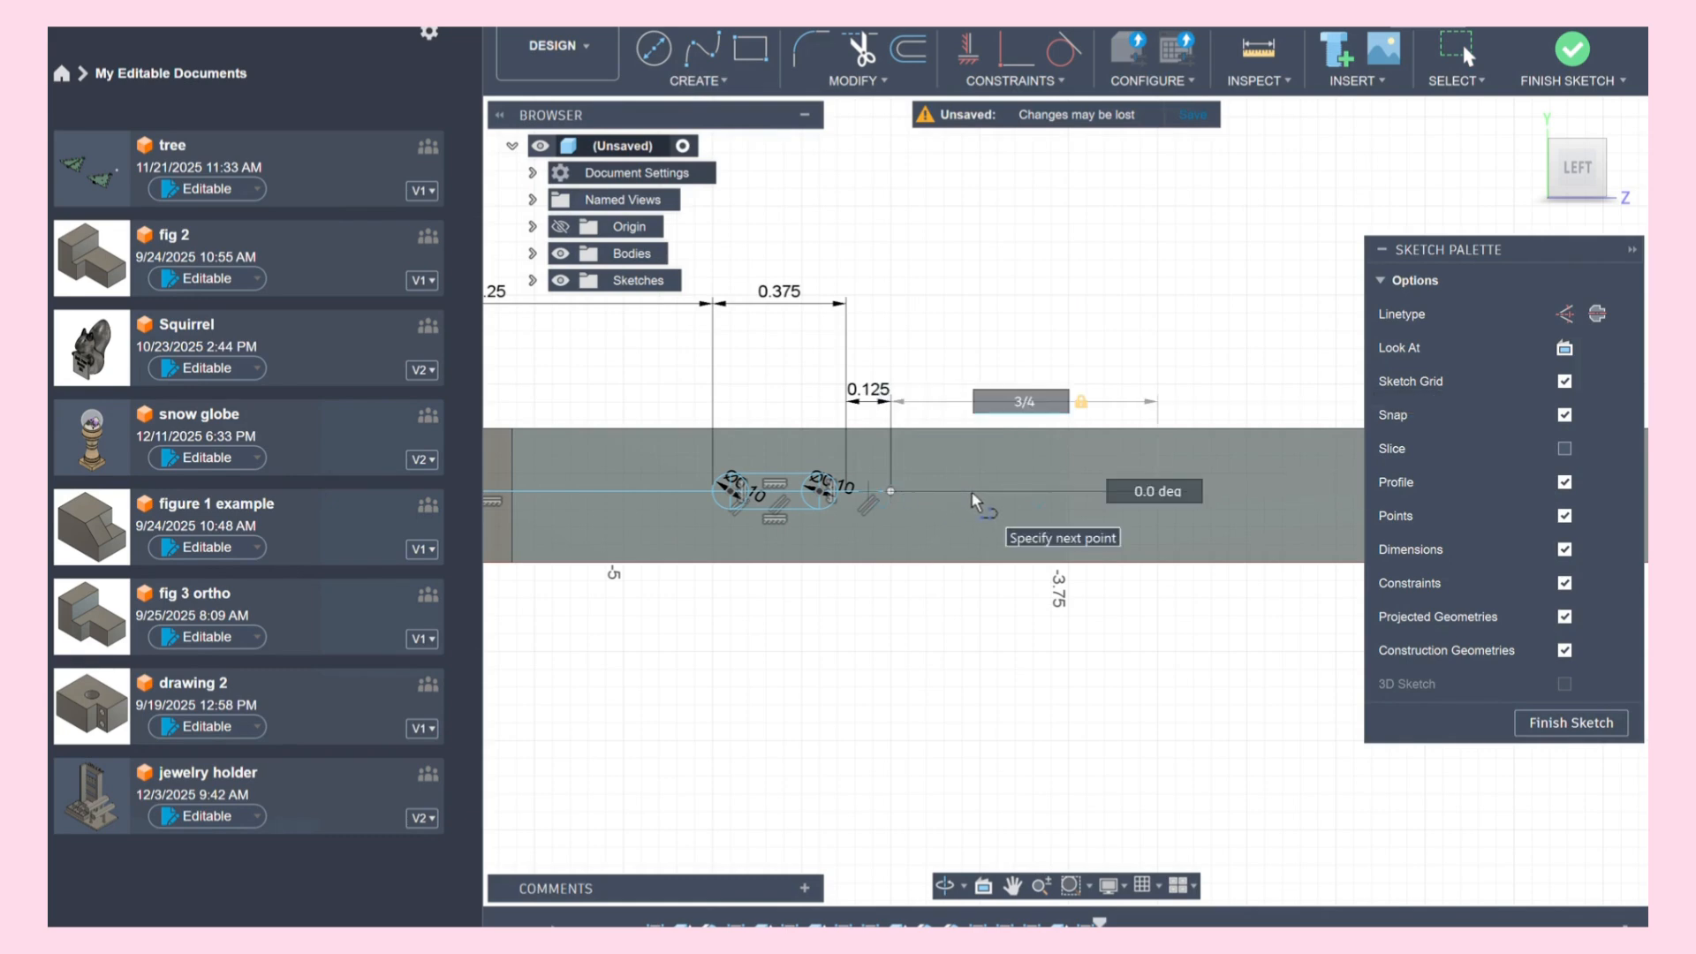
{"action": "key", "text": "Return"}
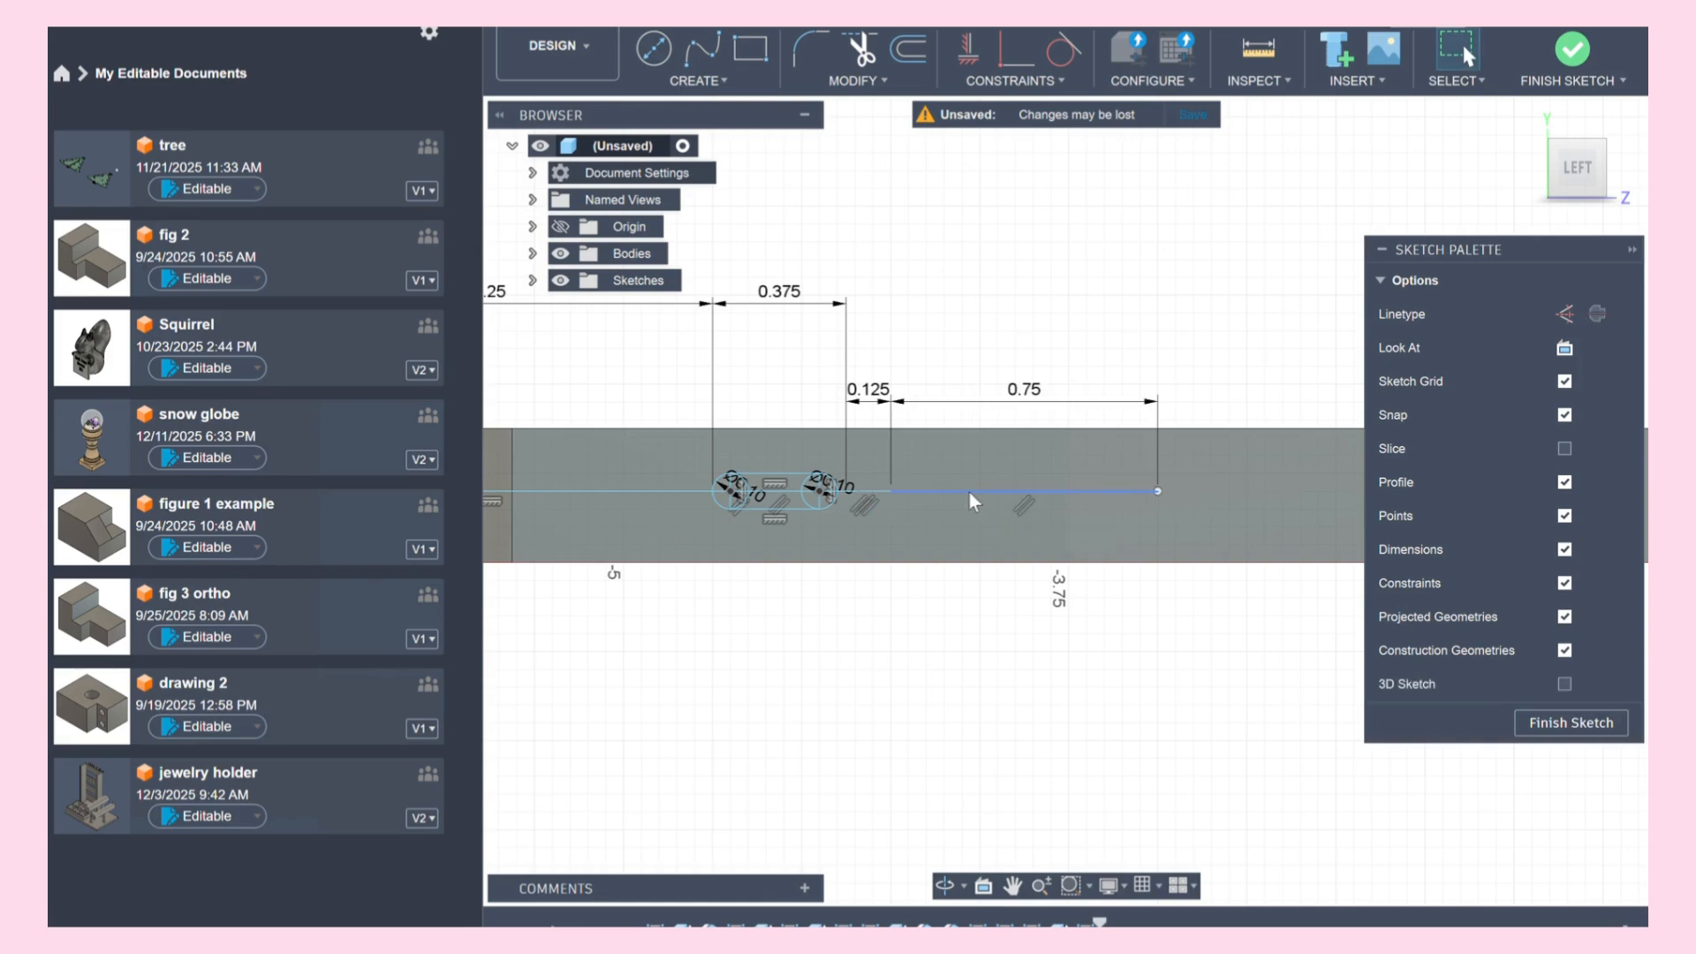
Step: Draw two 0.10 in diameter circles centered on the 0.75 in segment, one just inside each of its ends
{"action": "left_click", "coordinate": [654, 48]}
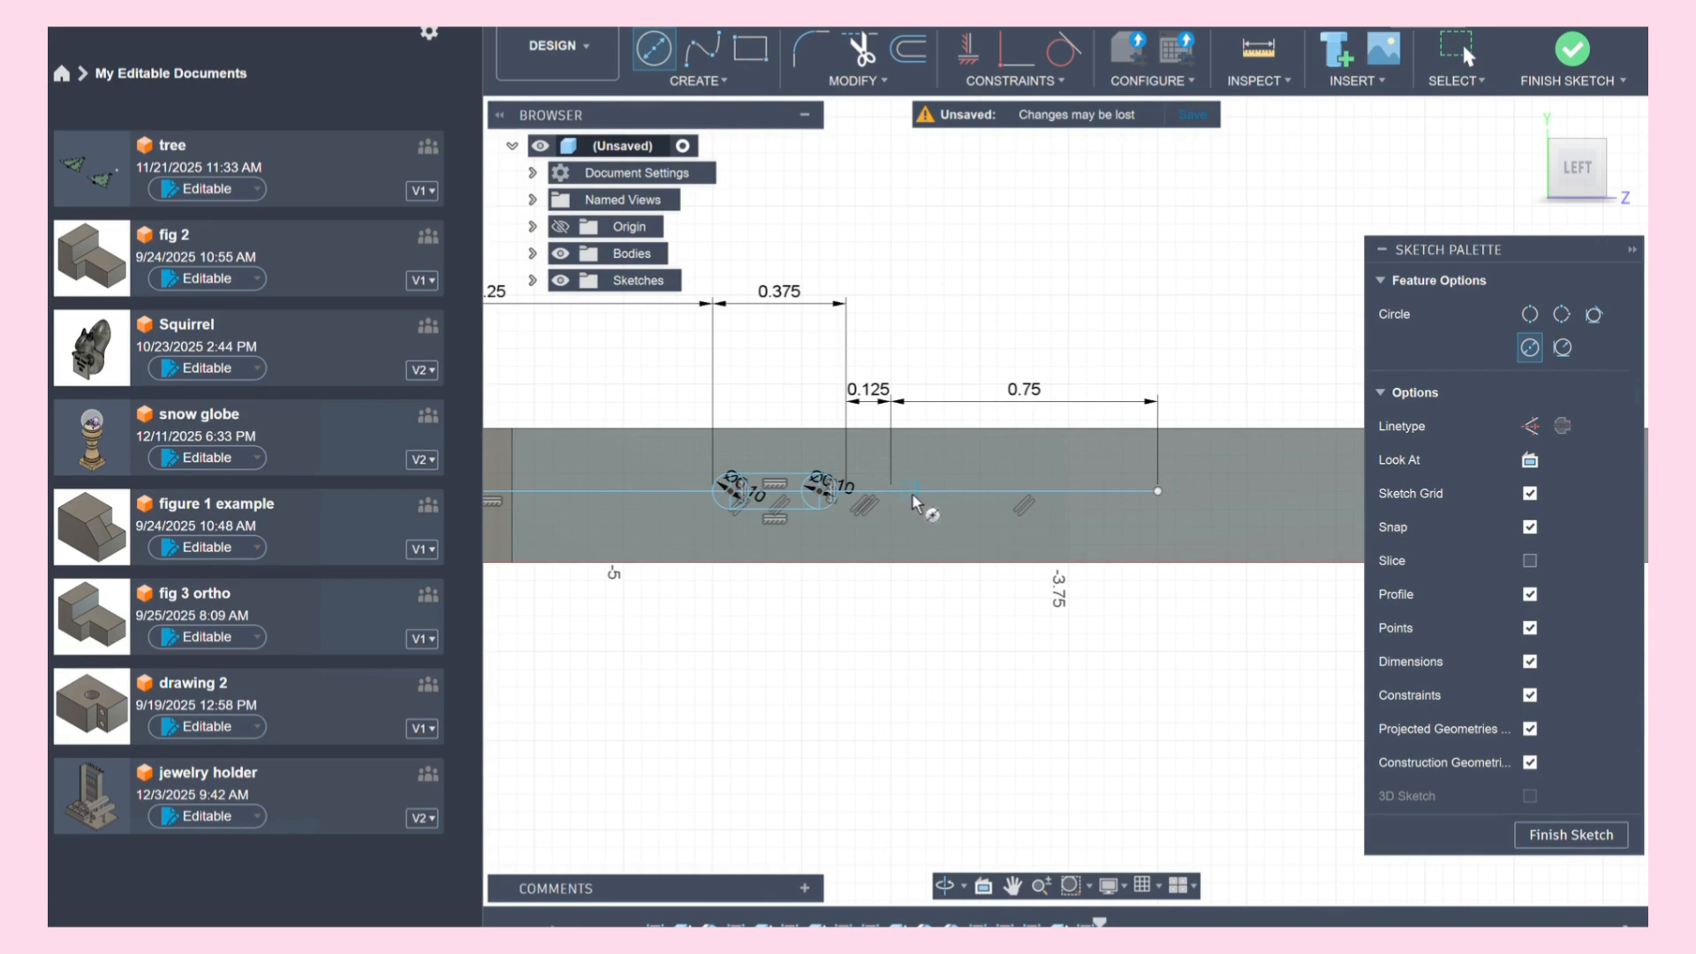
{"action": "scroll", "coordinate": [915, 501], "scroll_direction": "up", "scroll_amount": 2}
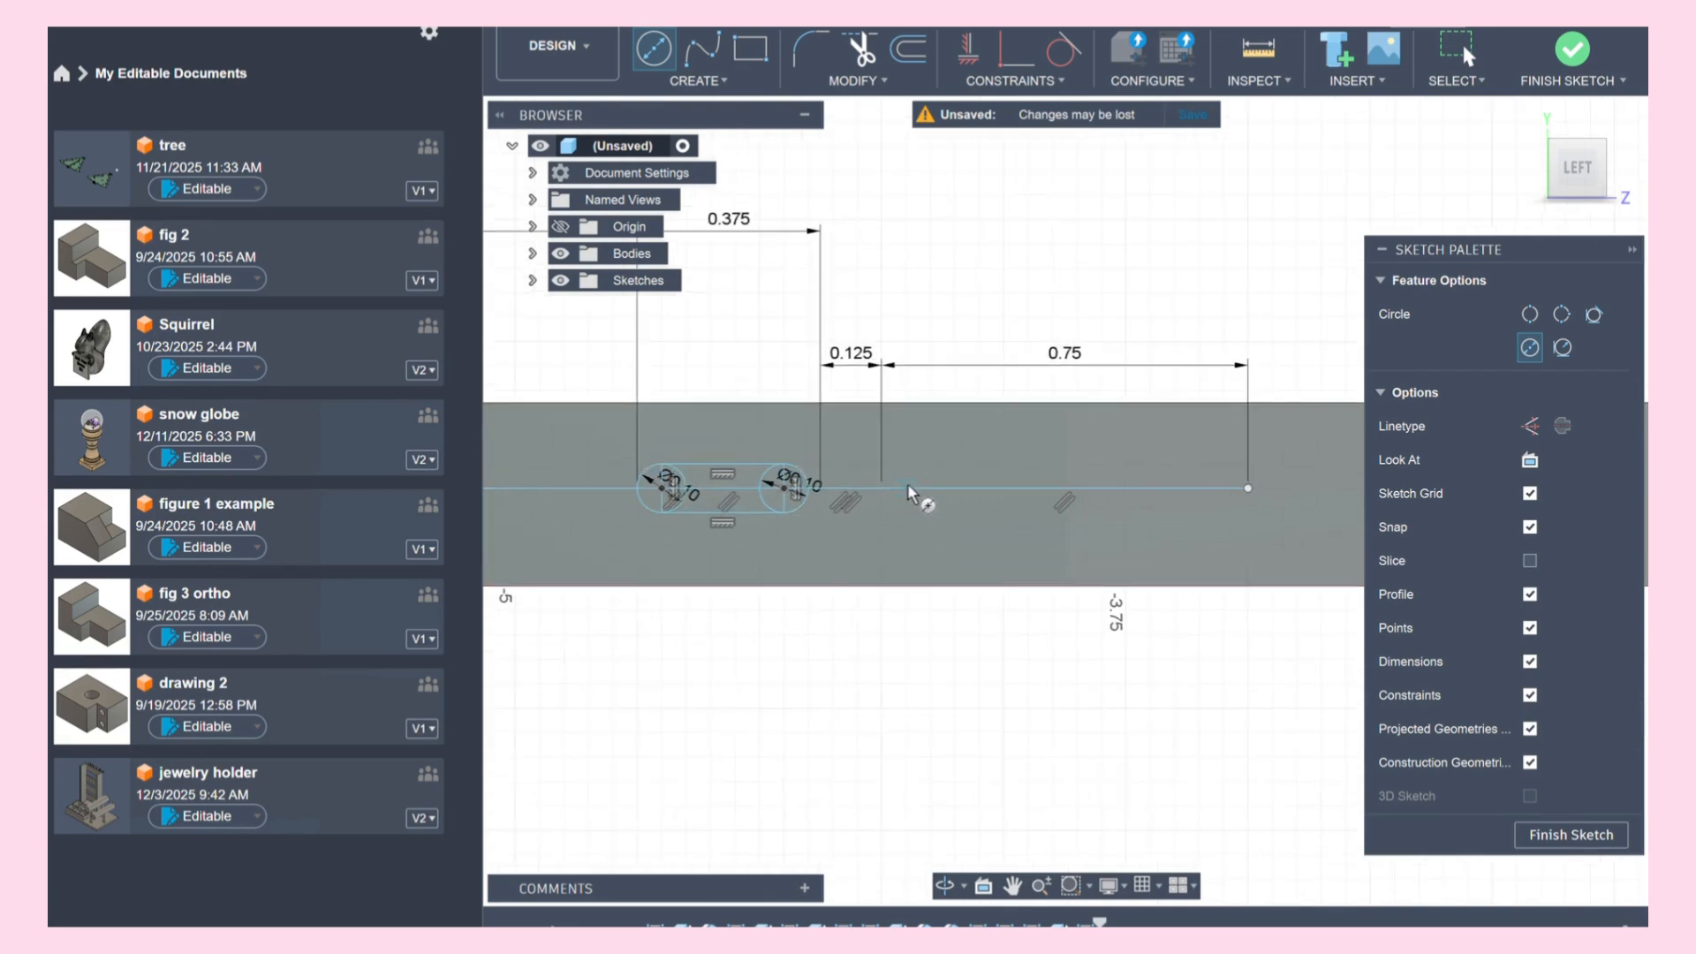
{"action": "left_click", "coordinate": [907, 487]}
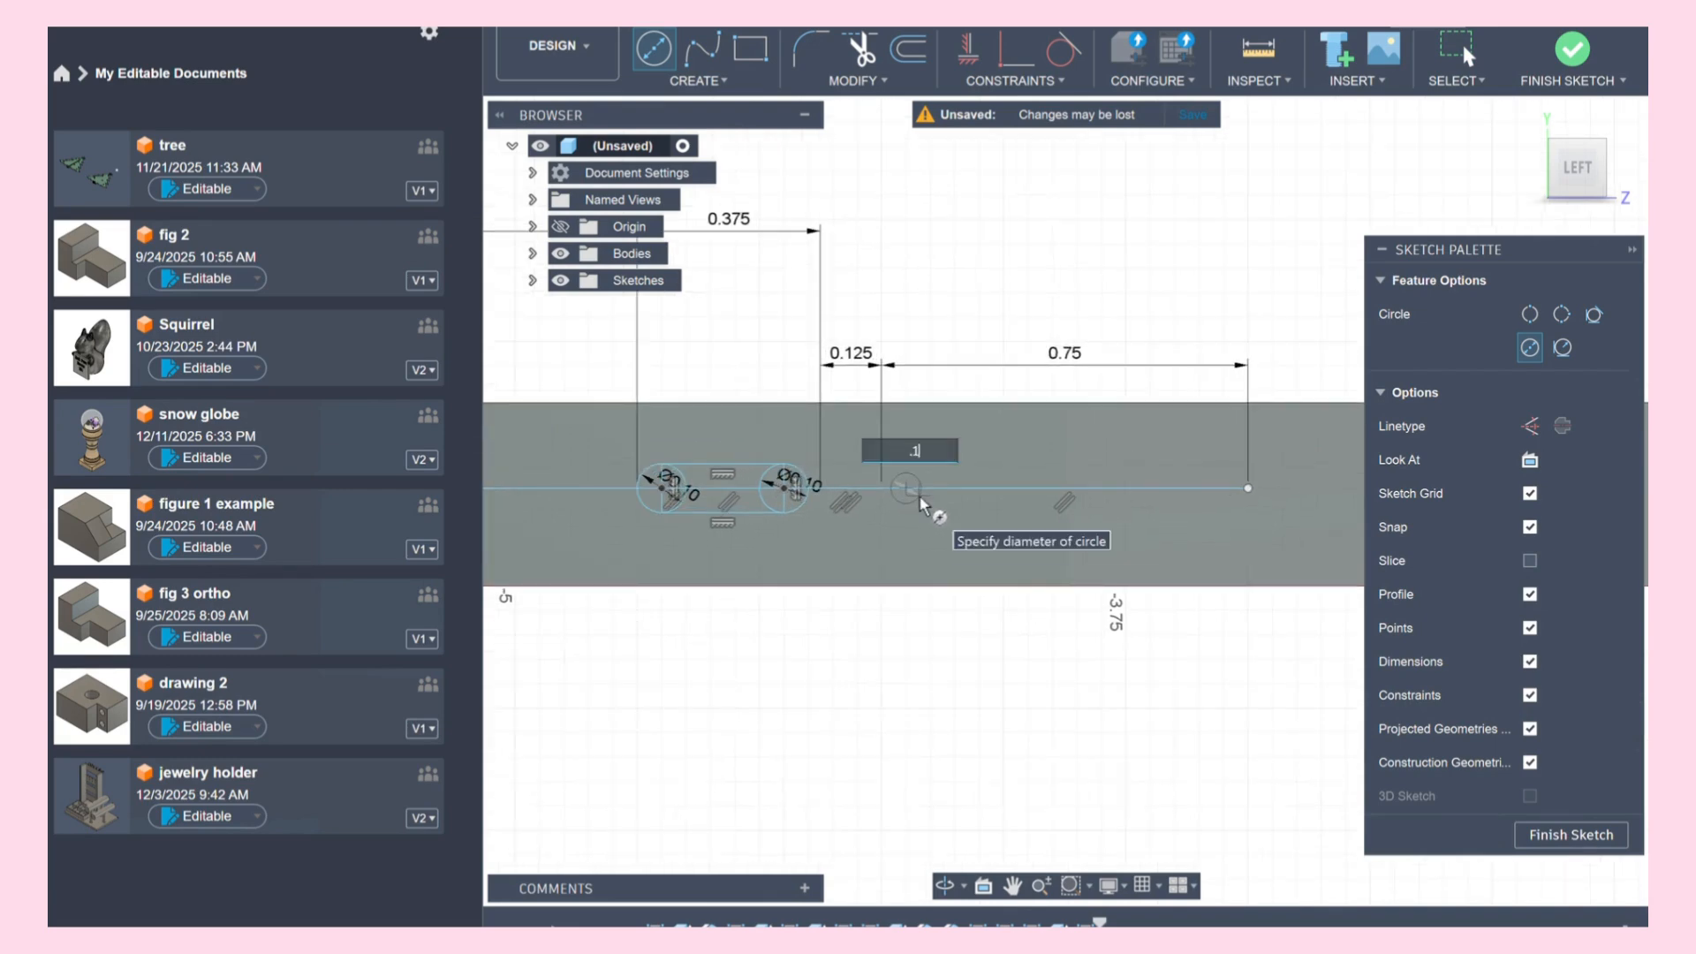
{"action": "key", "text": "Tab"}
{"action": "key", "text": "Return"}
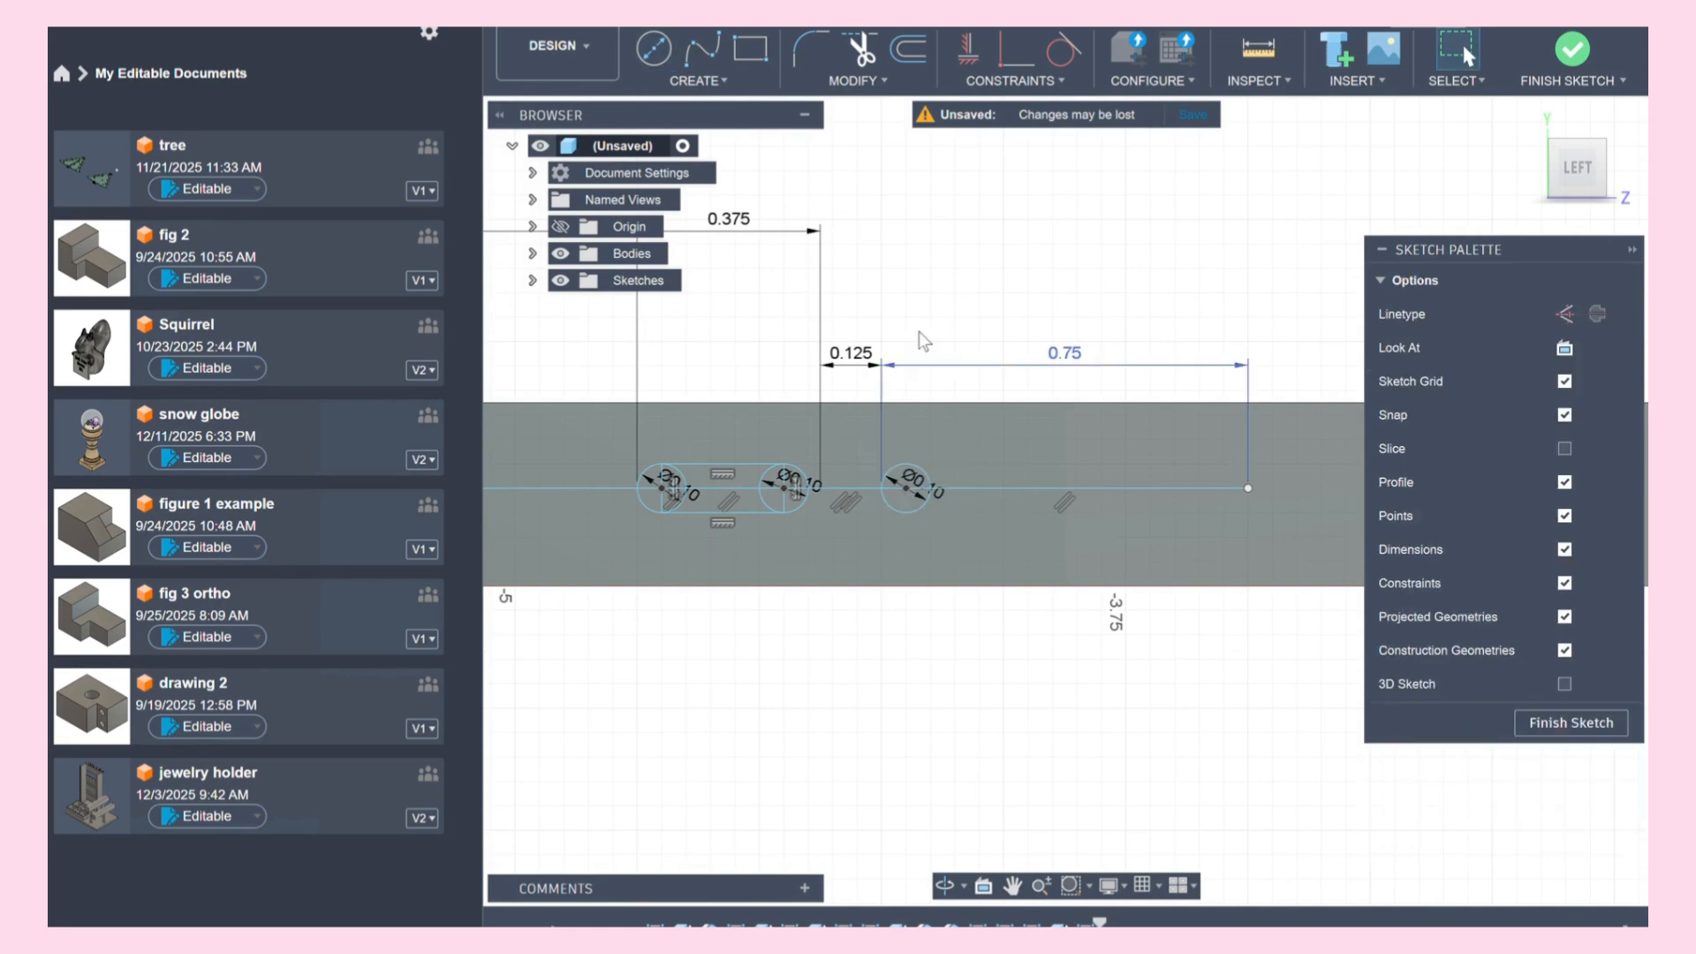
{"action": "left_click", "coordinate": [1225, 490]}
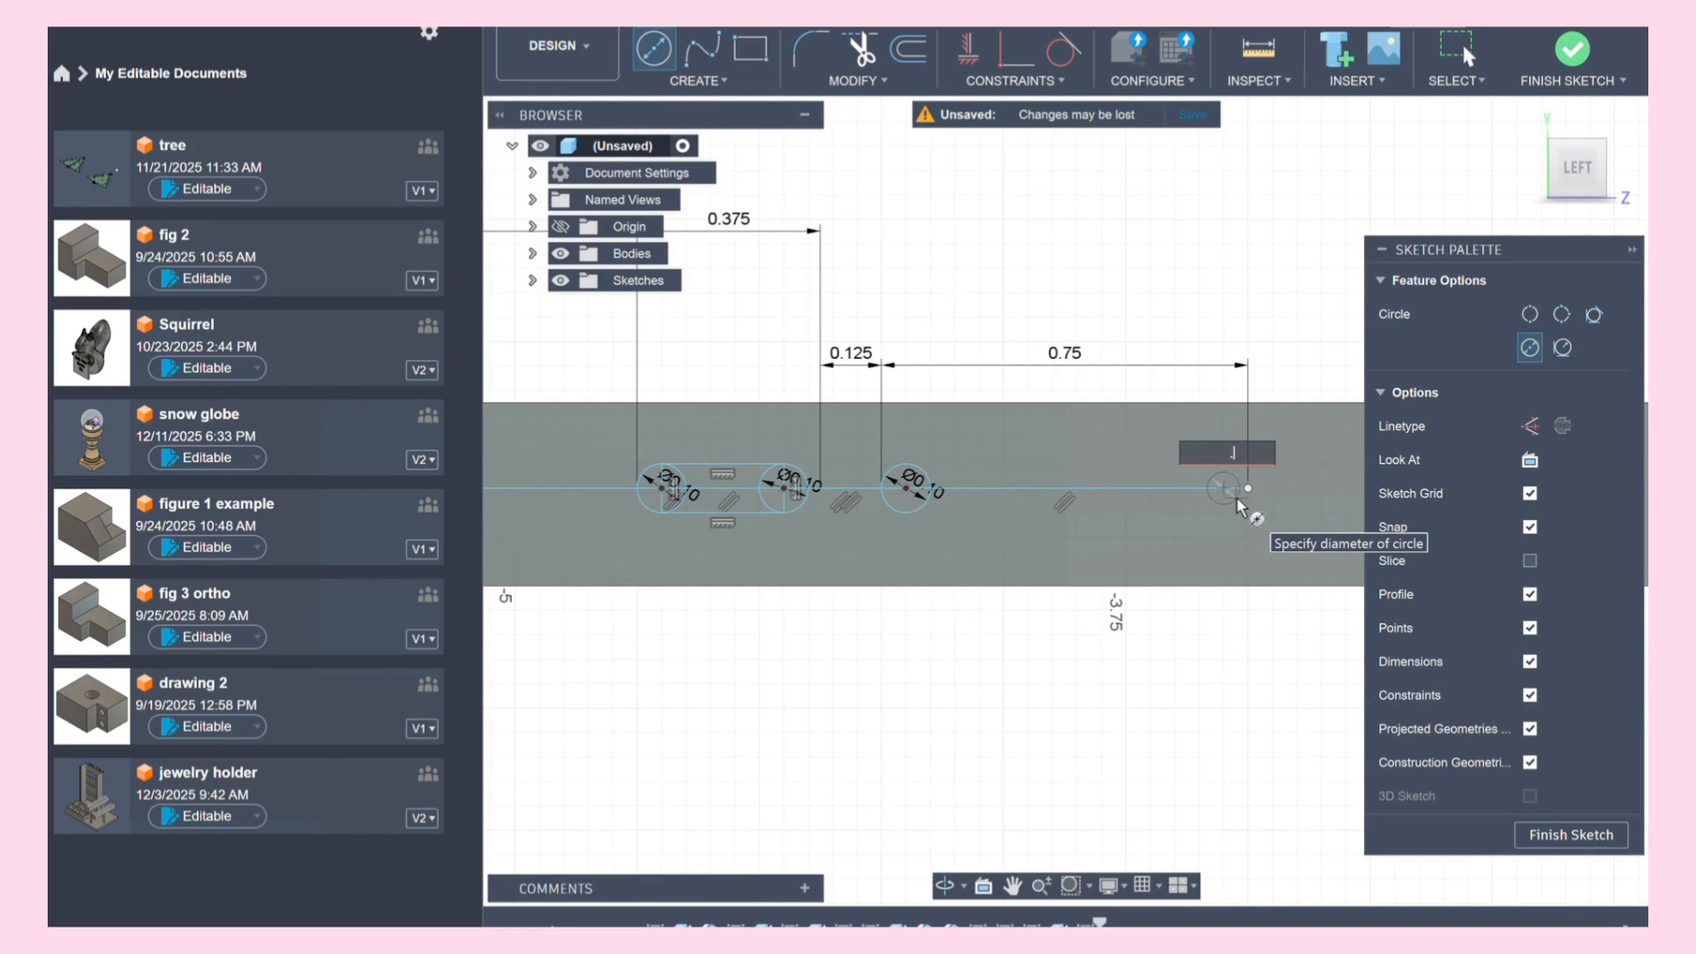
{"action": "key", "text": "Return"}
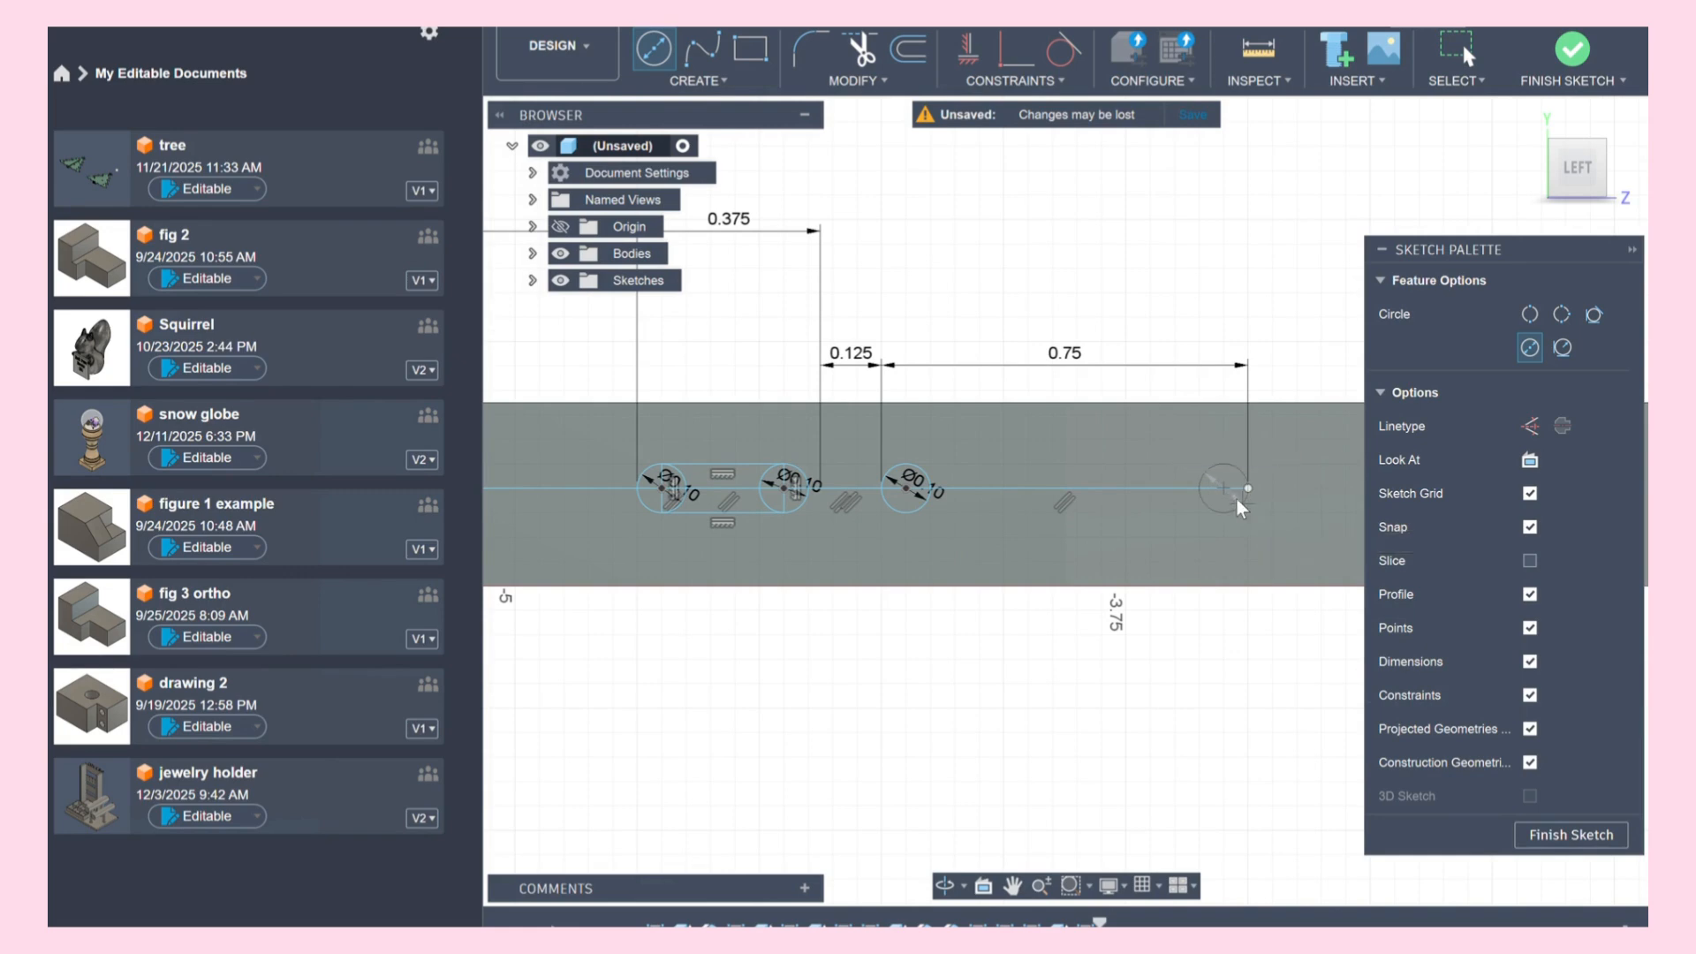
{"action": "key", "text": "Escape"}
Step: Draw a rectangle connecting the tops and bottoms of the two circles on the 0.75 in segment to complete the longer slot outline
{"action": "key", "text": "r"}
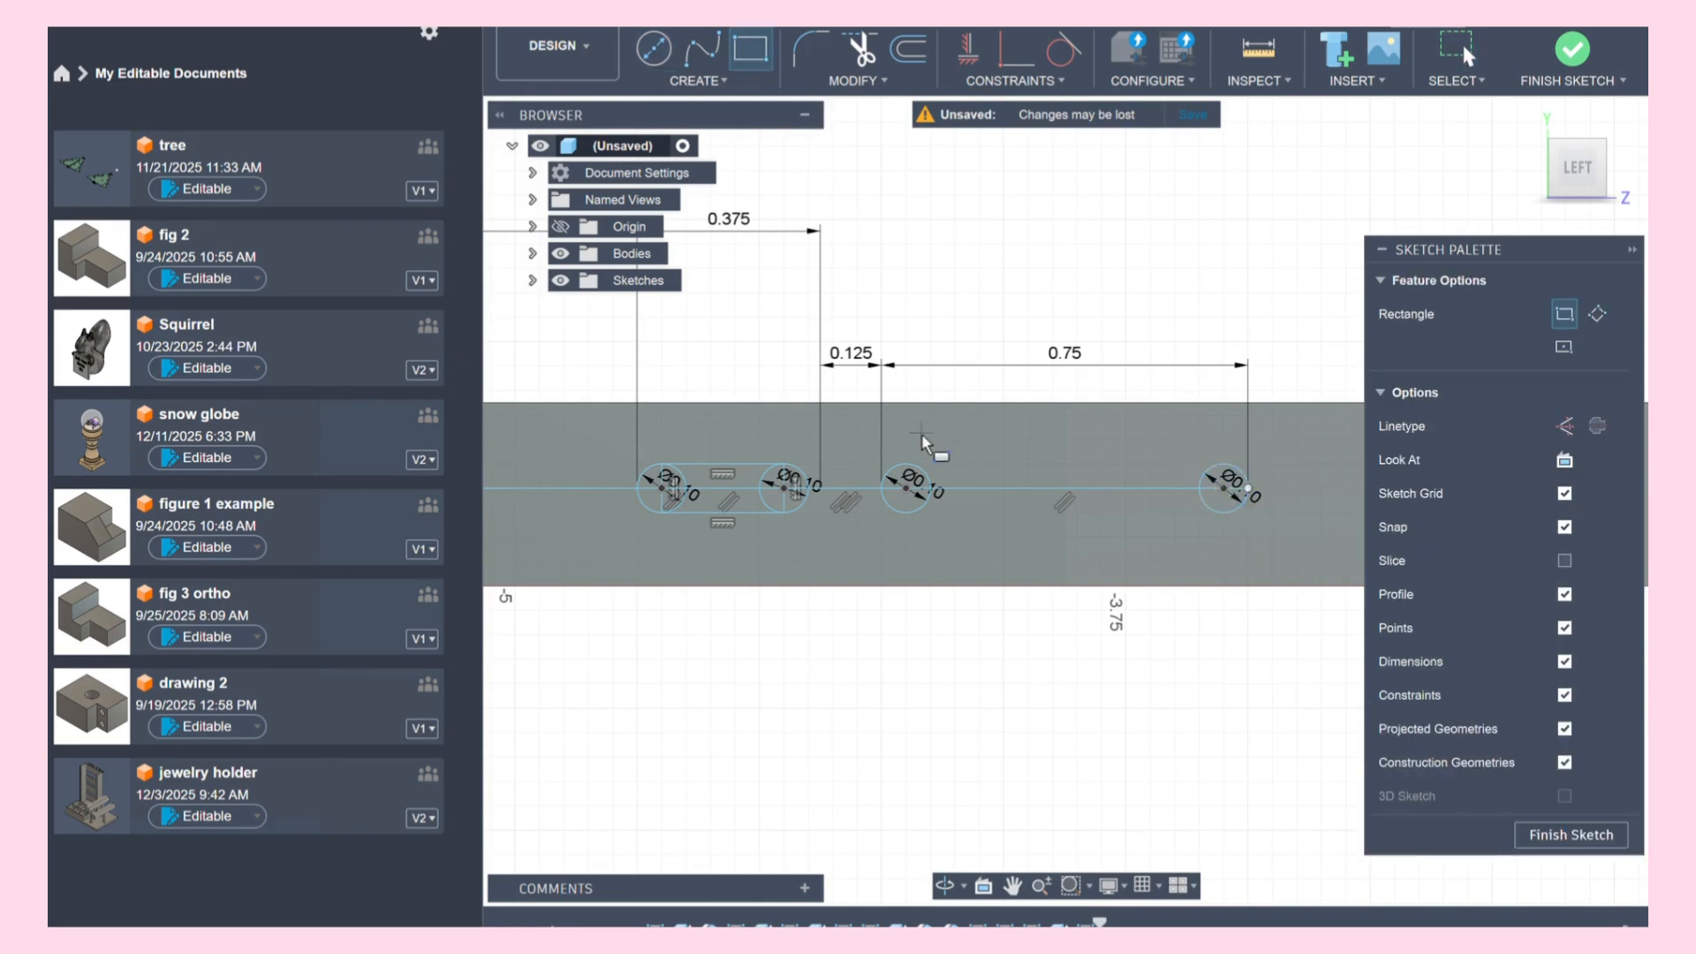
{"action": "left_click", "coordinate": [907, 469]}
{"action": "key", "text": "Return"}
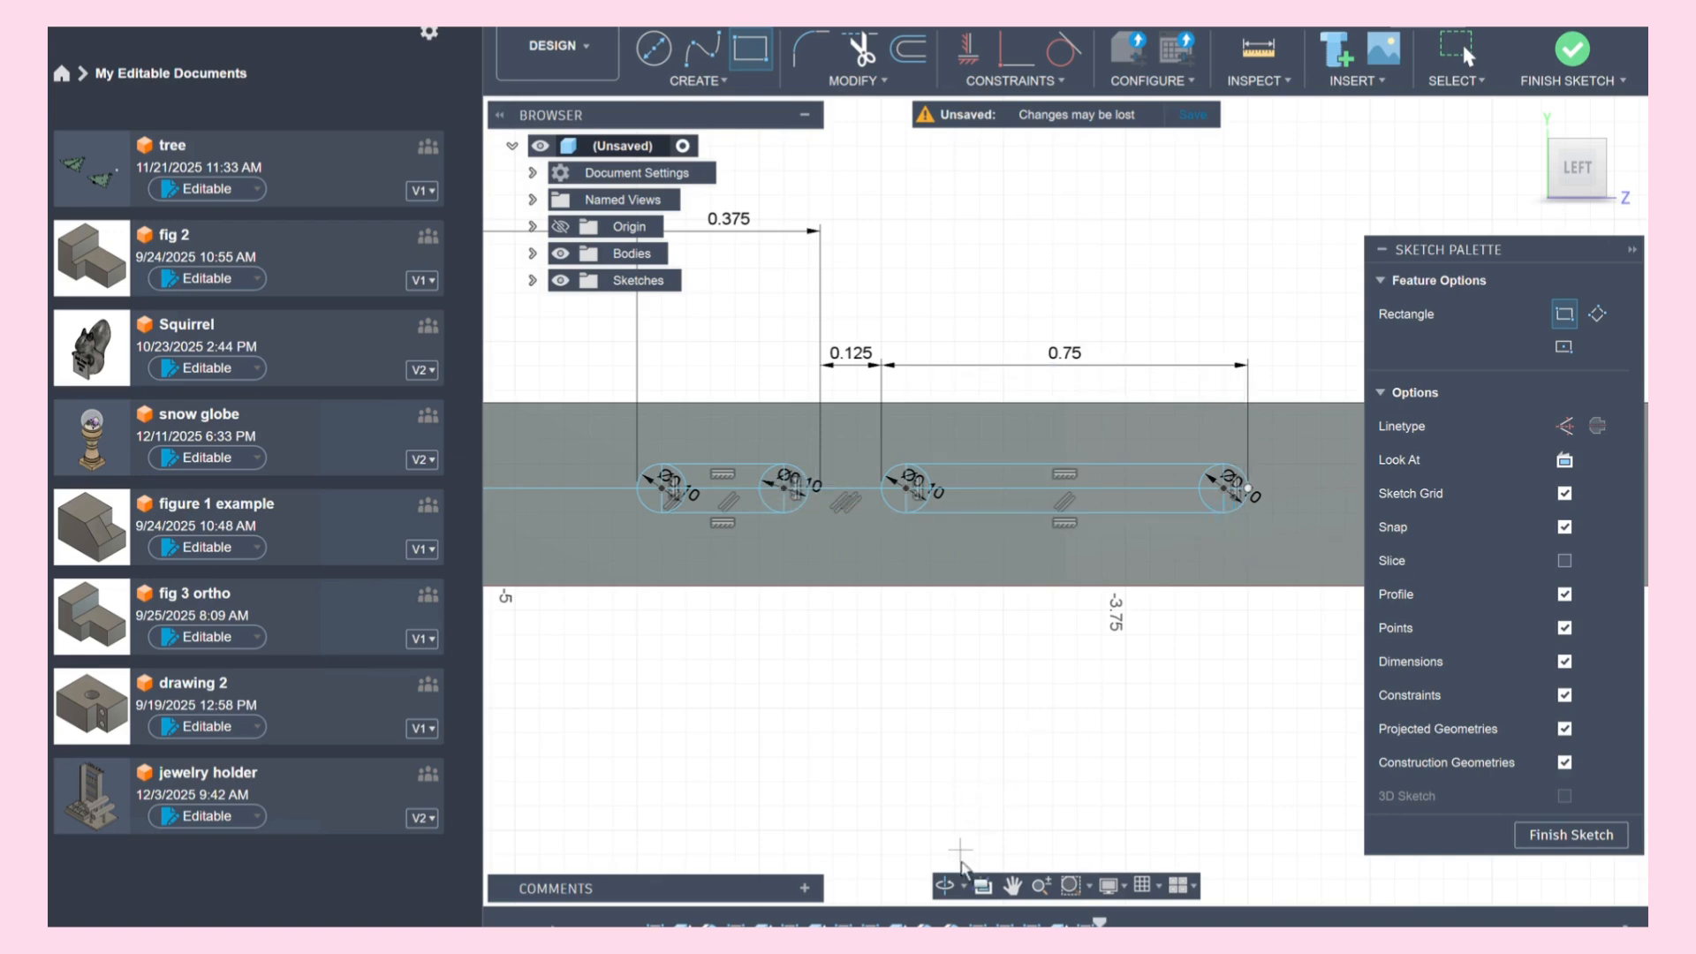
Step: Draw a 1 in horizontal spacing line forward from the front end of the 0.75 in slot's centerline
{"action": "left_click", "coordinate": [1013, 890]}
{"action": "left_click_drag", "start_coordinate": [1208, 596], "coordinate": [694, 598]}
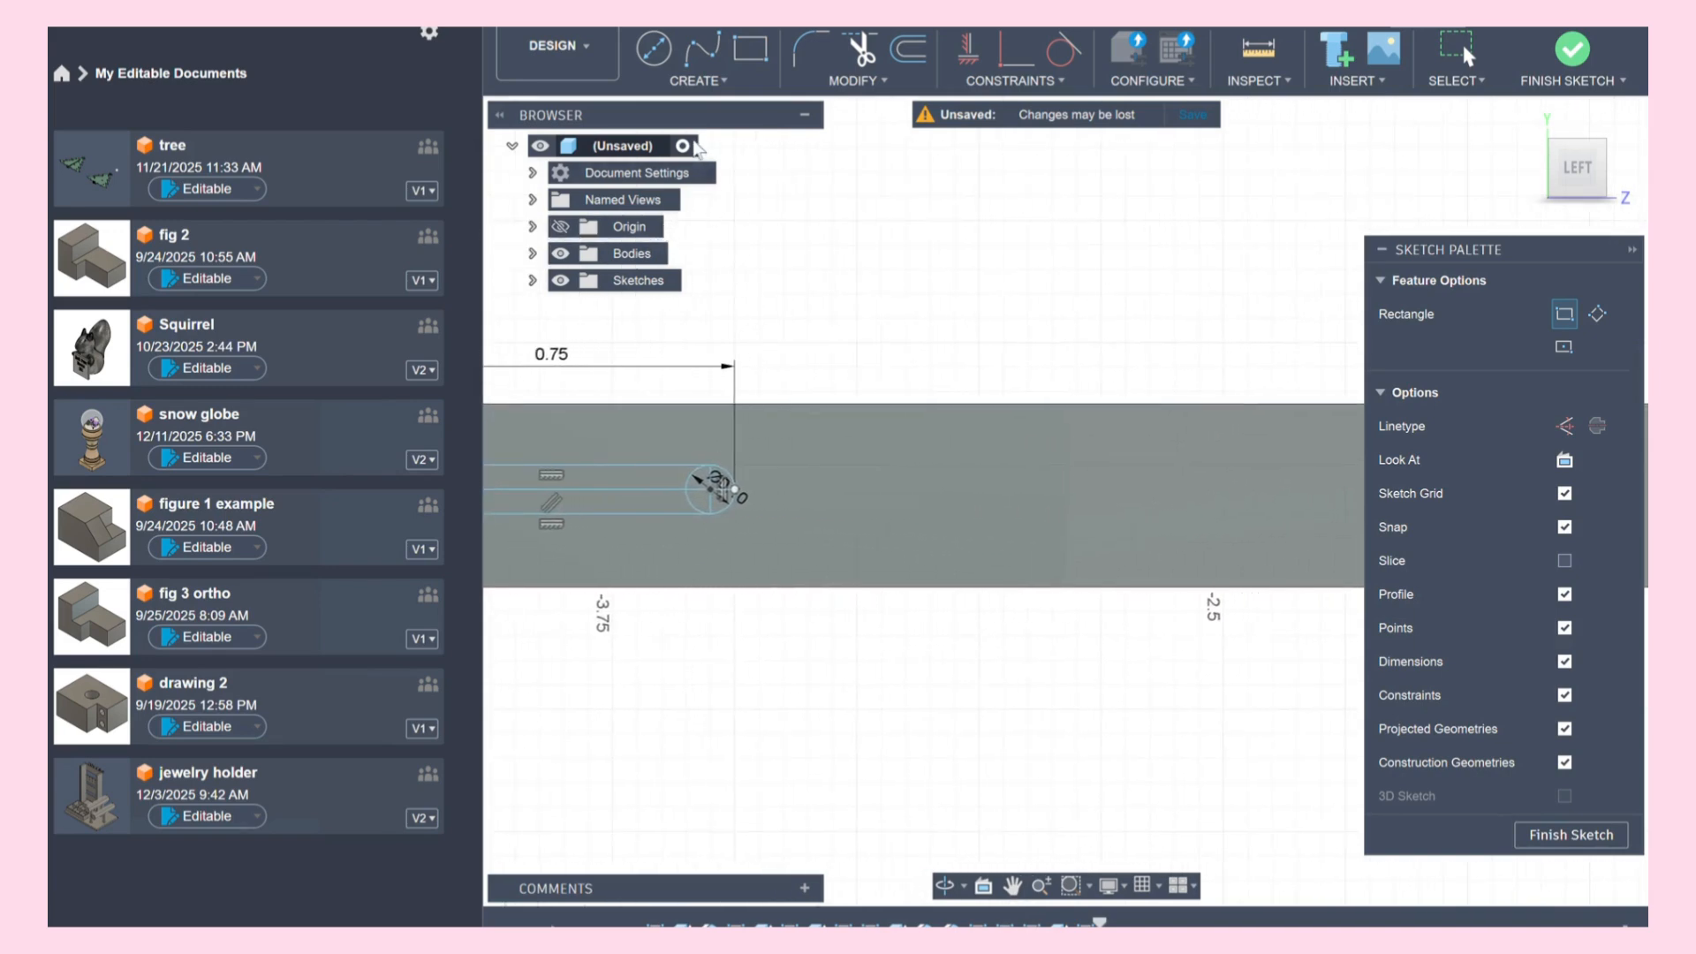
{"action": "left_click", "coordinate": [696, 88]}
{"action": "left_click", "coordinate": [777, 103]}
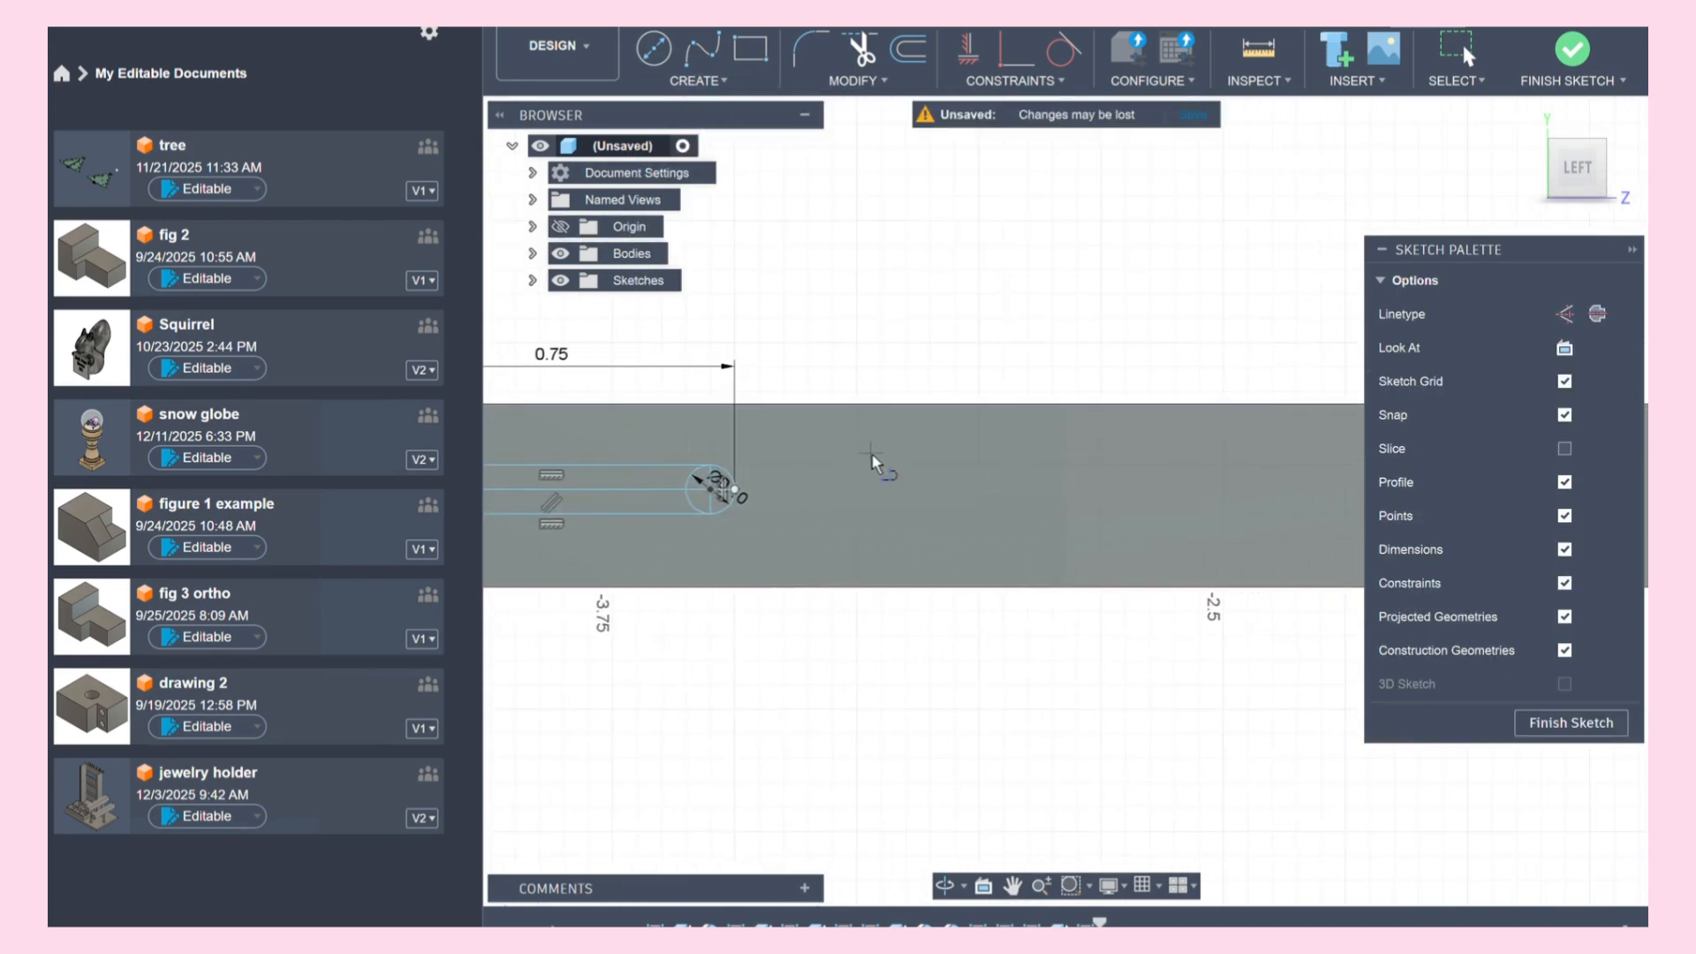
{"action": "left_click", "coordinate": [736, 491]}
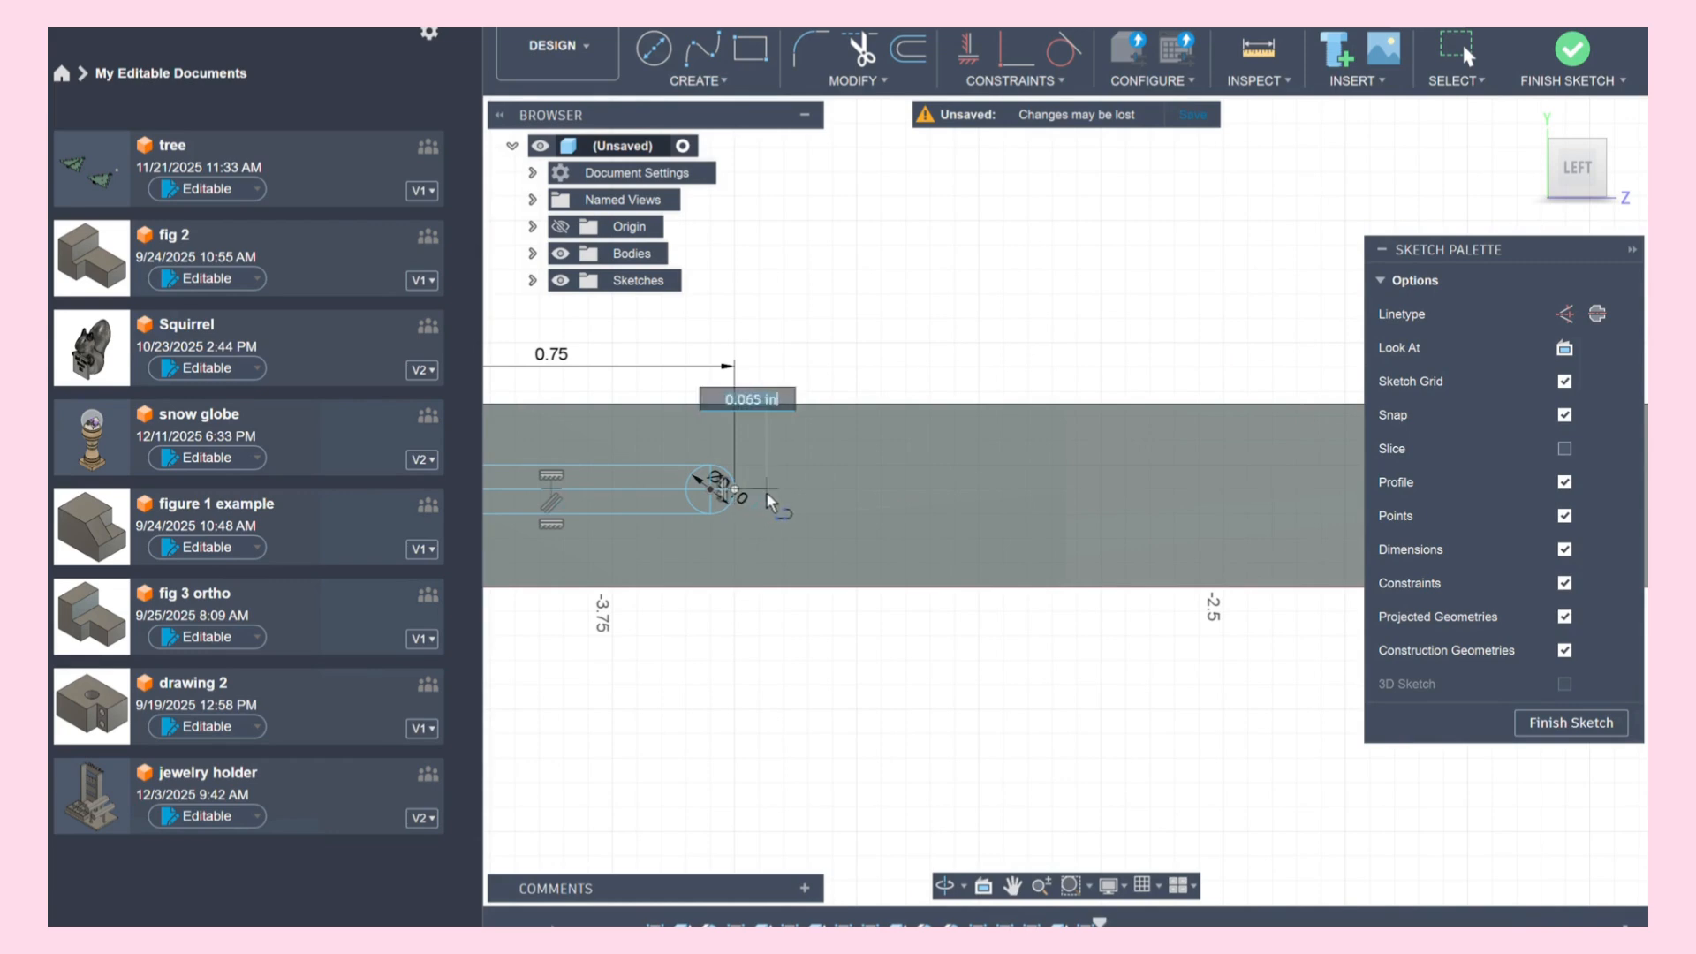
{"action": "type", "text": "1"}
{"action": "key", "text": "Tab"}
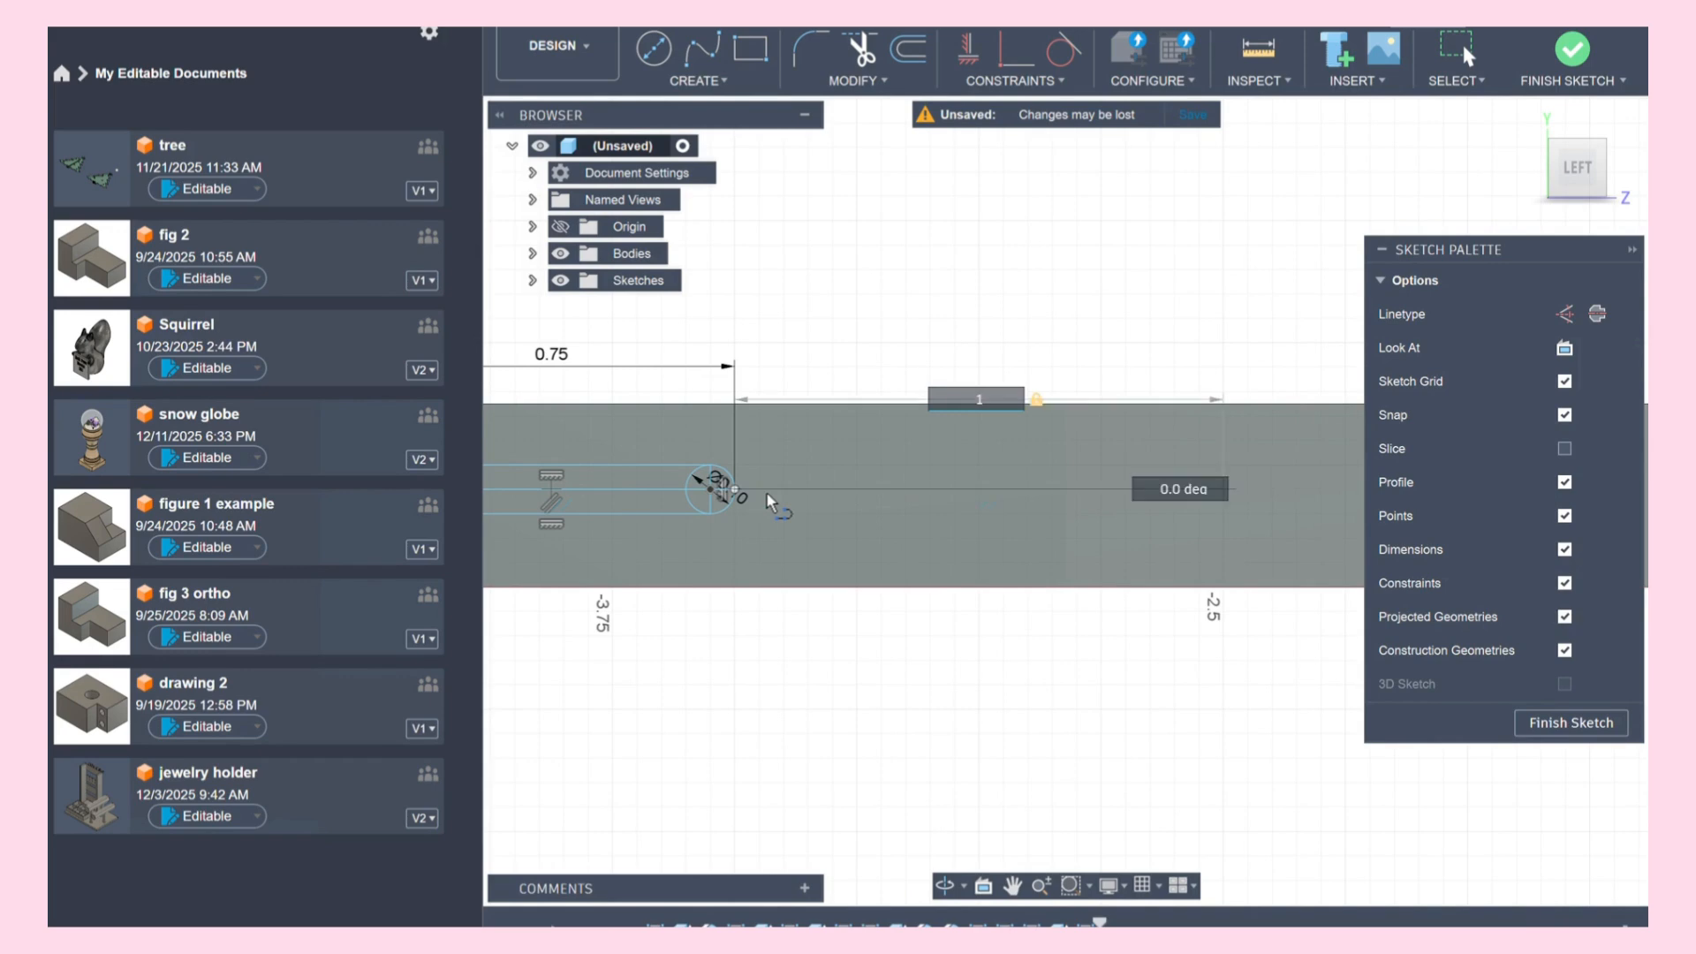
{"action": "key", "text": "Return"}
{"action": "key", "text": "Escape"}
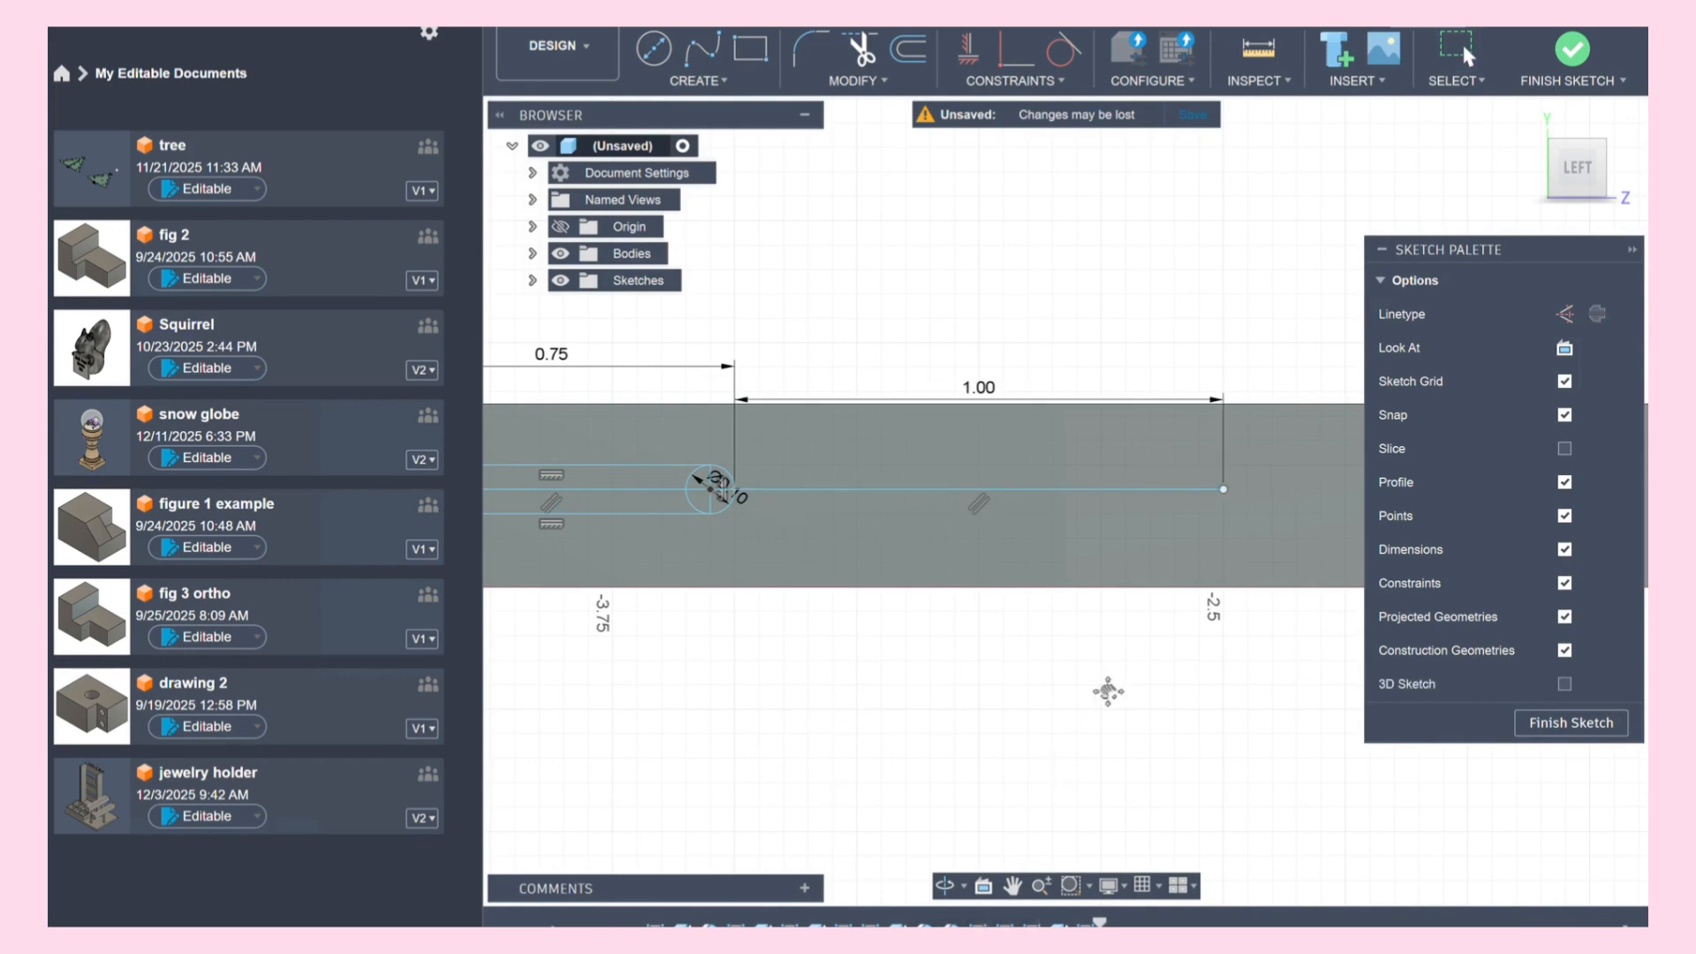
Step: Continue the line forward with a 3/4 in horizontal segment from the end of the 1 in spacing line
{"action": "middle_click_drag", "start_coordinate": [1214, 604], "coordinate": [761, 606]}
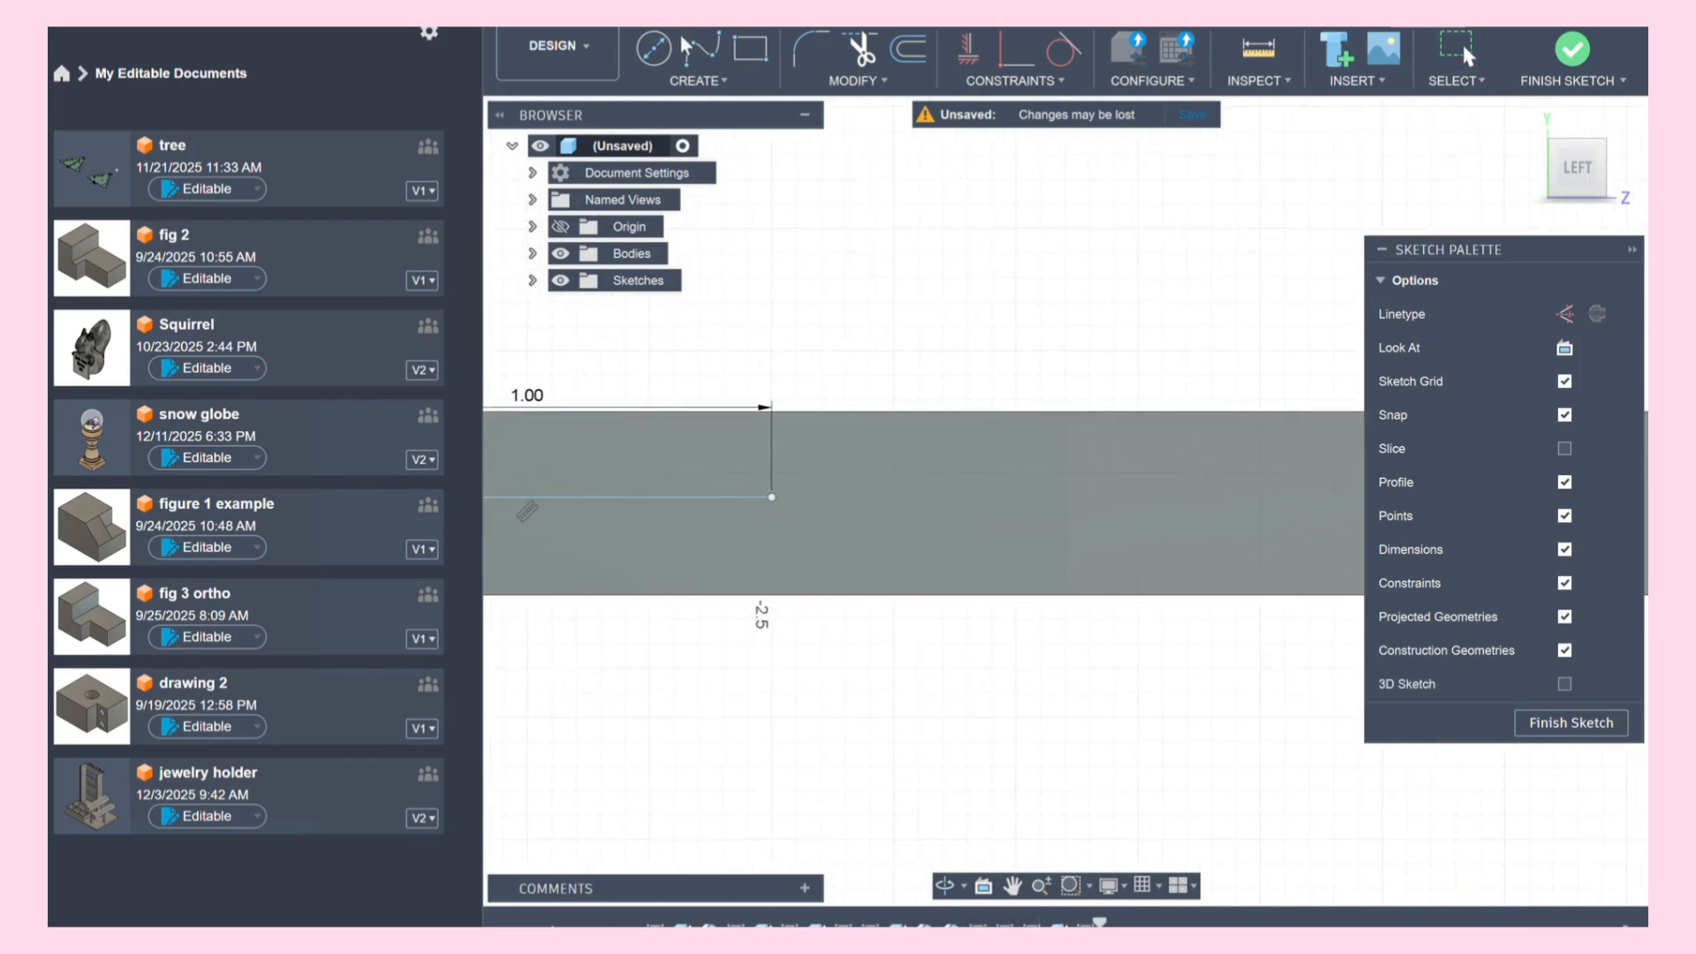
{"action": "left_click", "coordinate": [698, 80]}
{"action": "left_click", "coordinate": [701, 104]}
{"action": "left_click", "coordinate": [772, 498]}
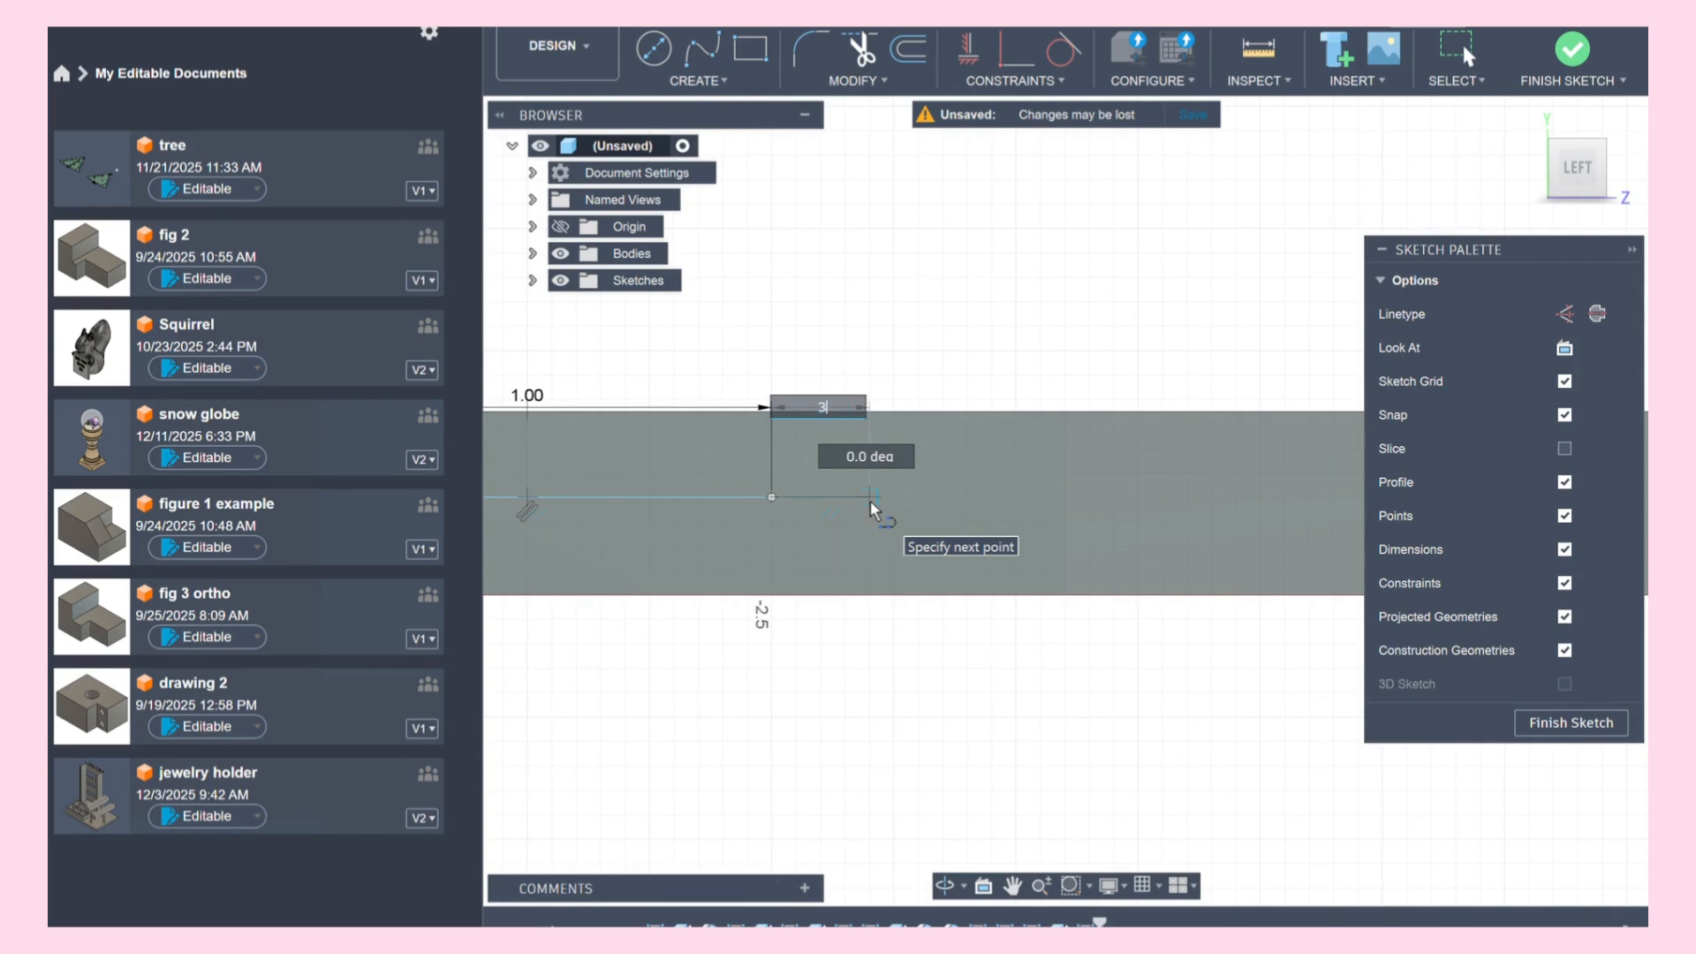
{"action": "type", "text": "3/"}
{"action": "type", "text": "8"}
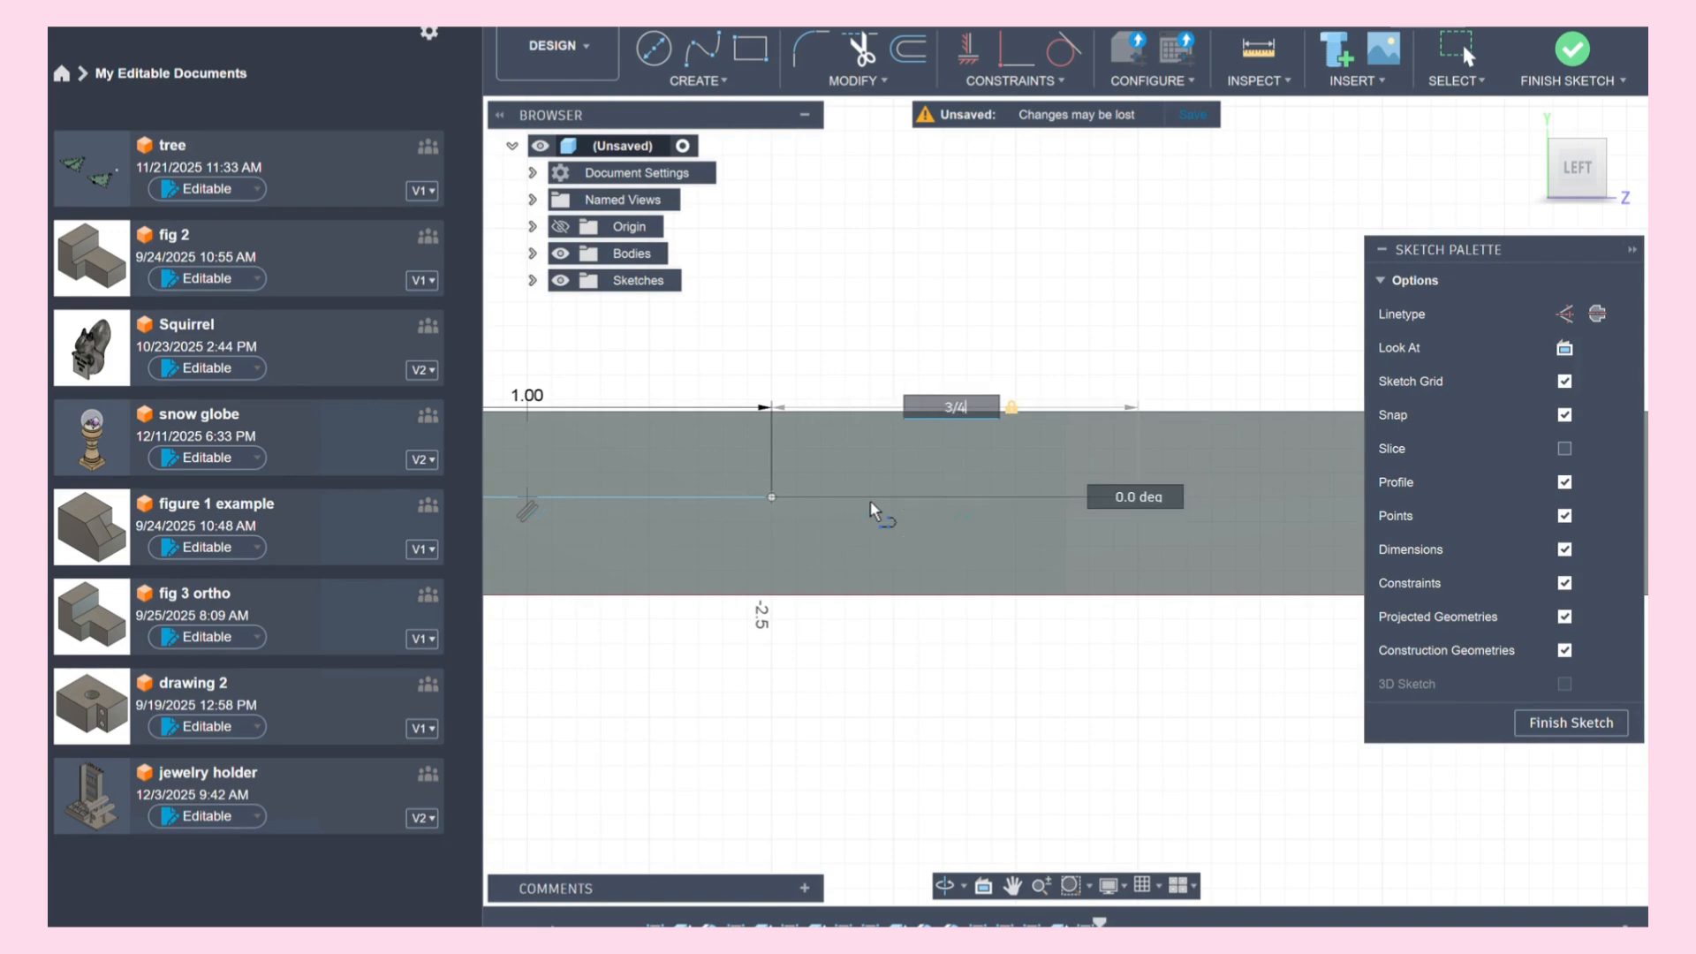
{"action": "key", "text": "Return"}
Step: Draw two 0.10 in diameter circles centered on the new 0.75 in segment, one just inside each of its ends
{"action": "left_click", "coordinate": [654, 55]}
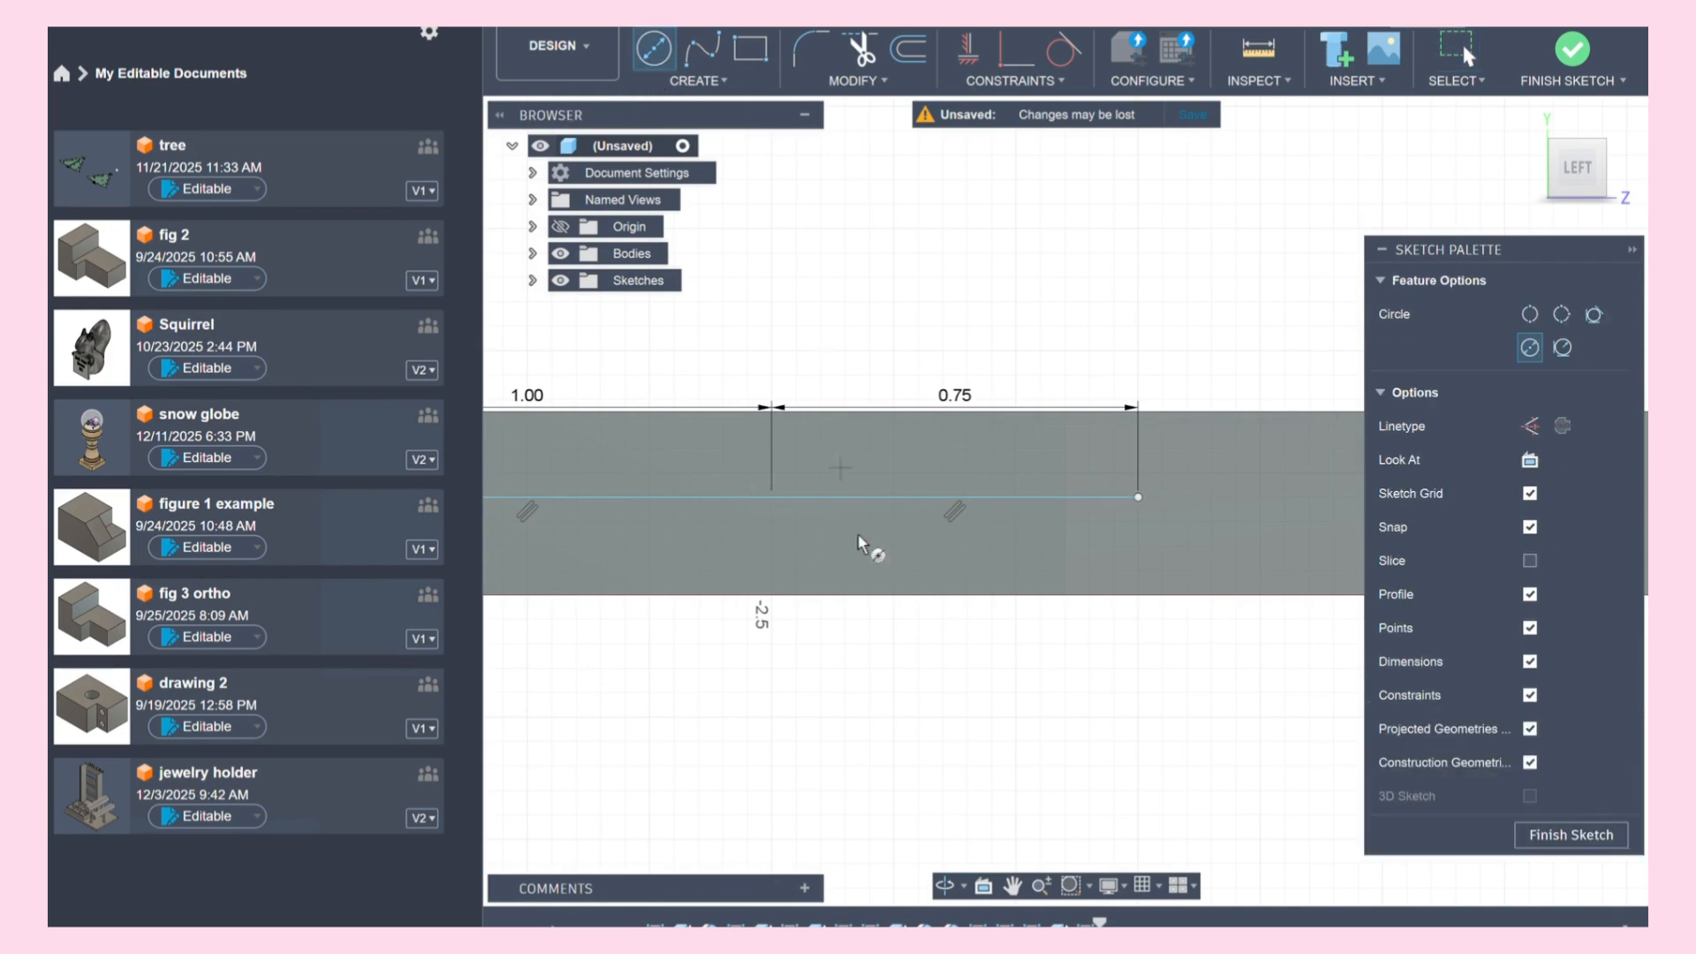
{"action": "left_click", "coordinate": [797, 498]}
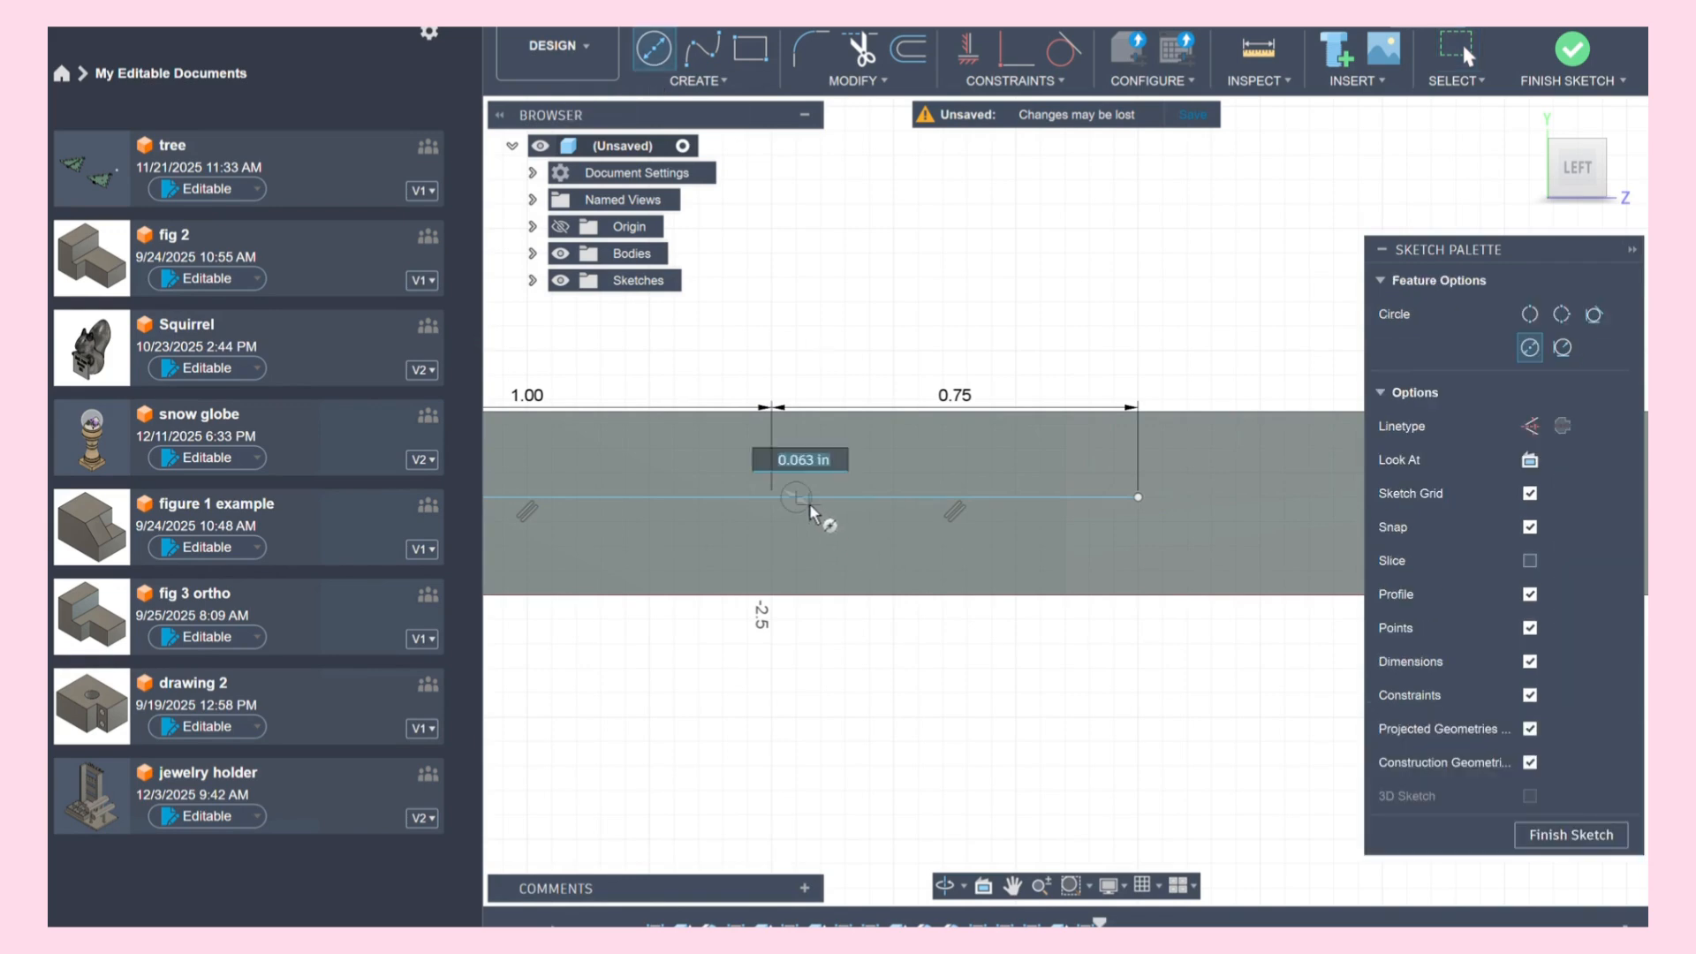
{"action": "type", "text": ".1"}
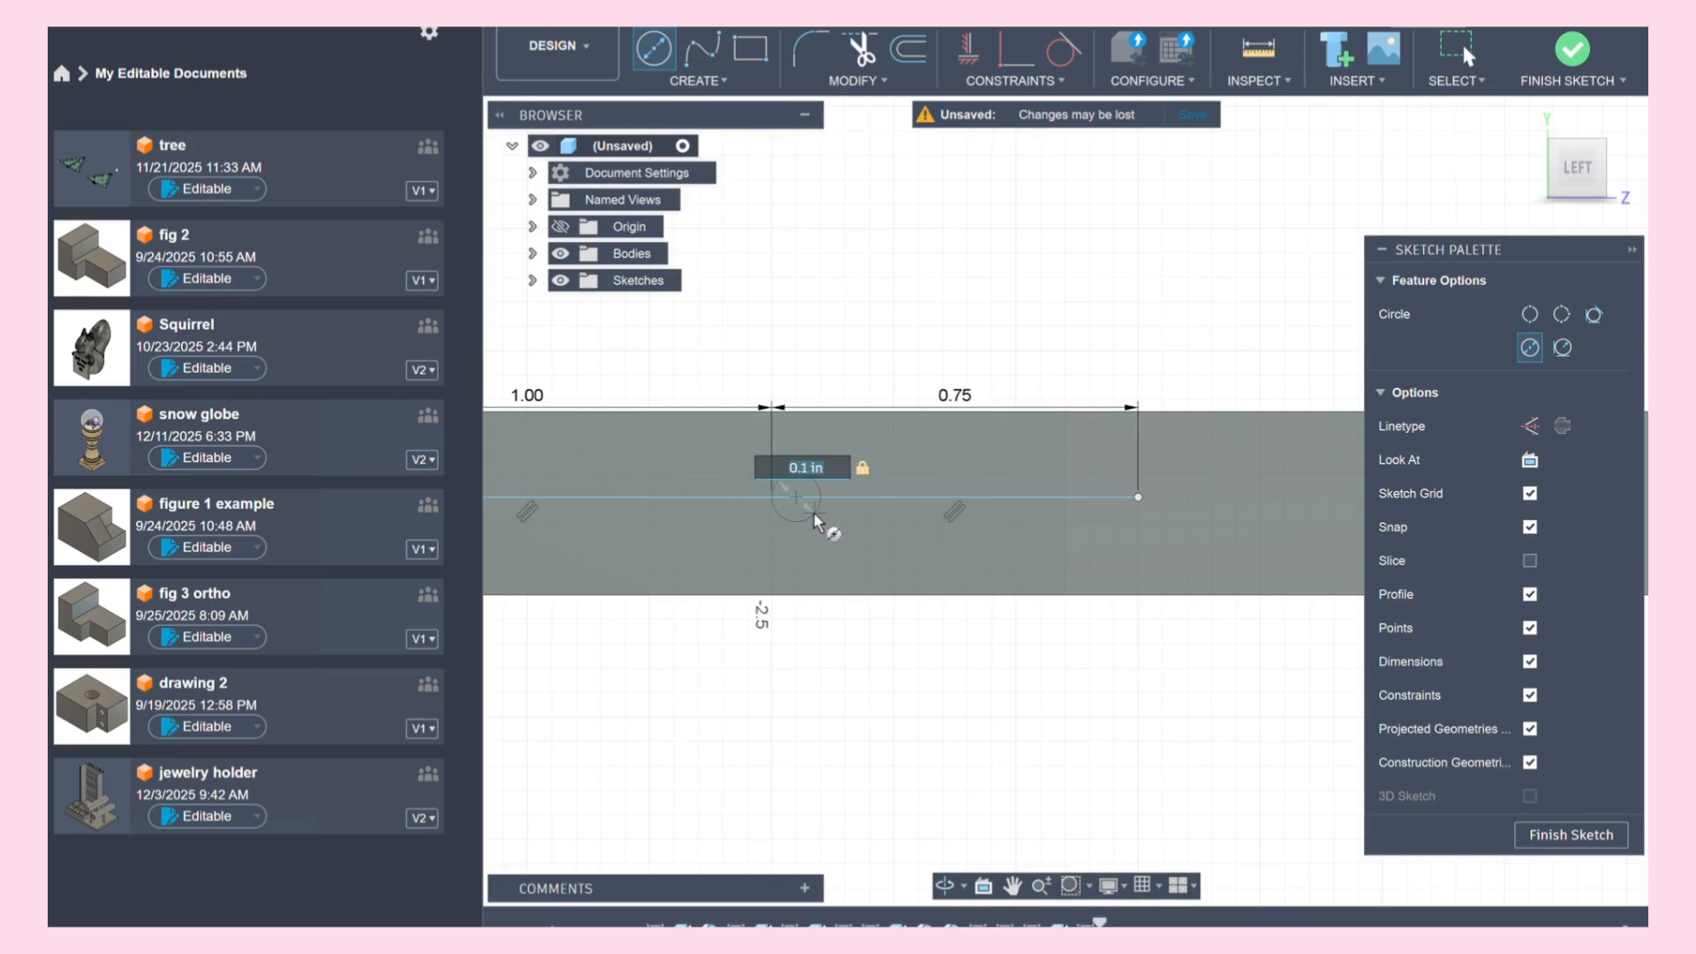
{"action": "key", "text": "Return"}
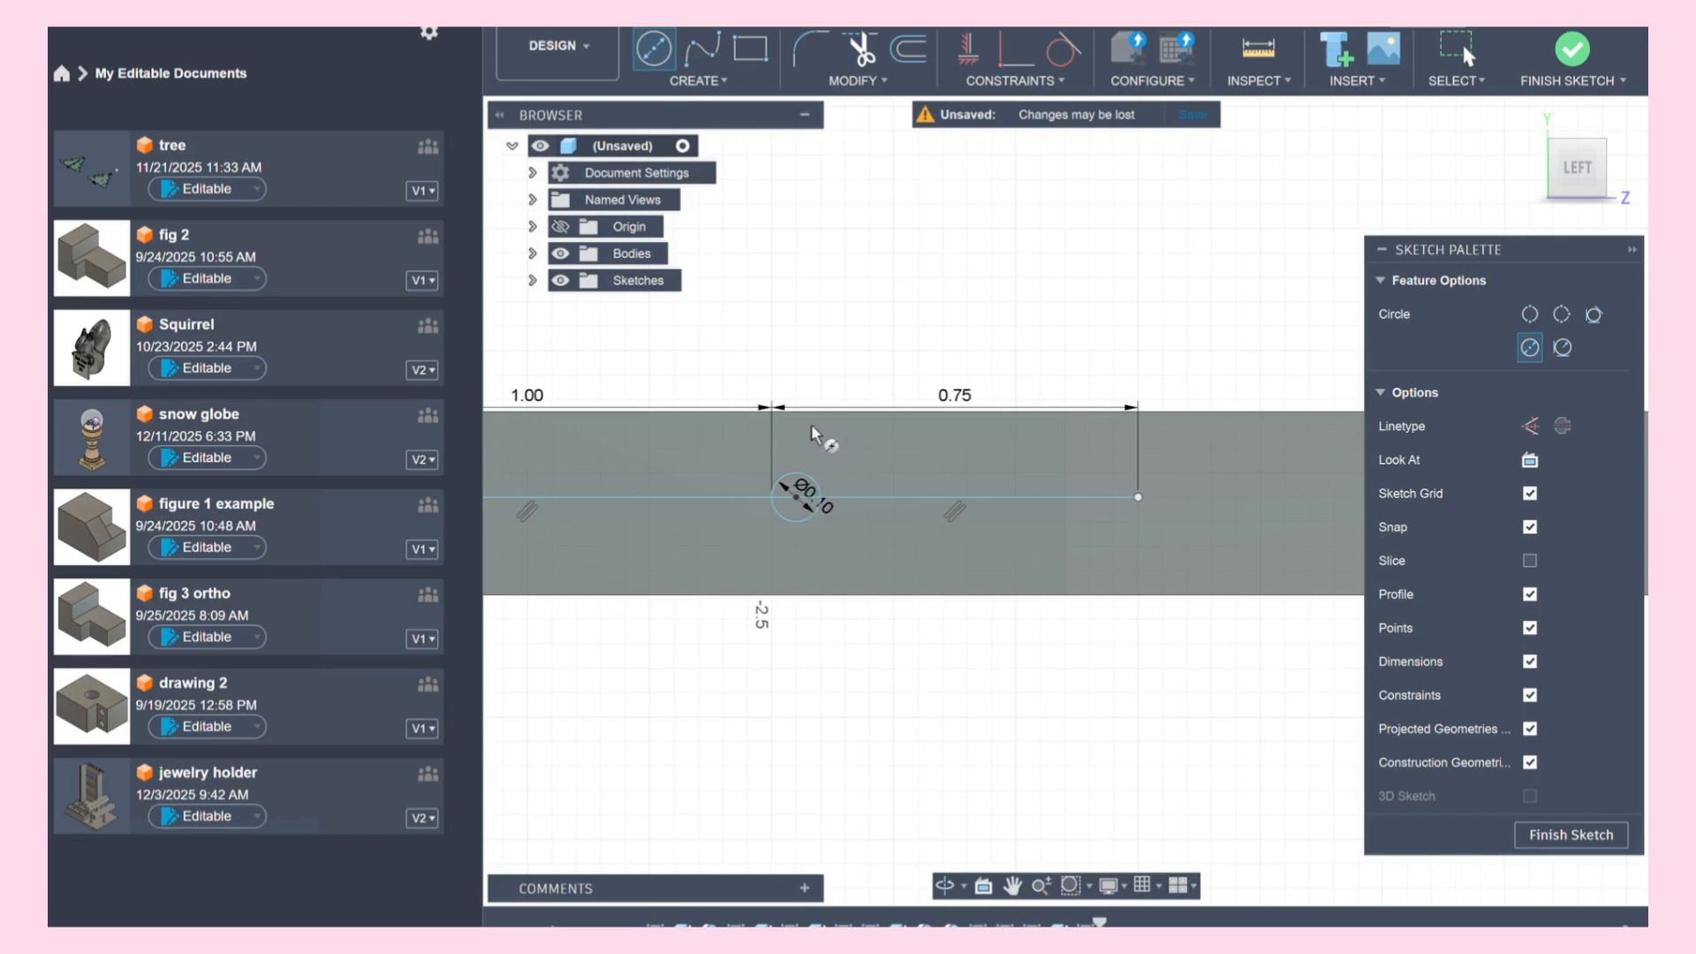
{"action": "left_click", "coordinate": [1115, 498]}
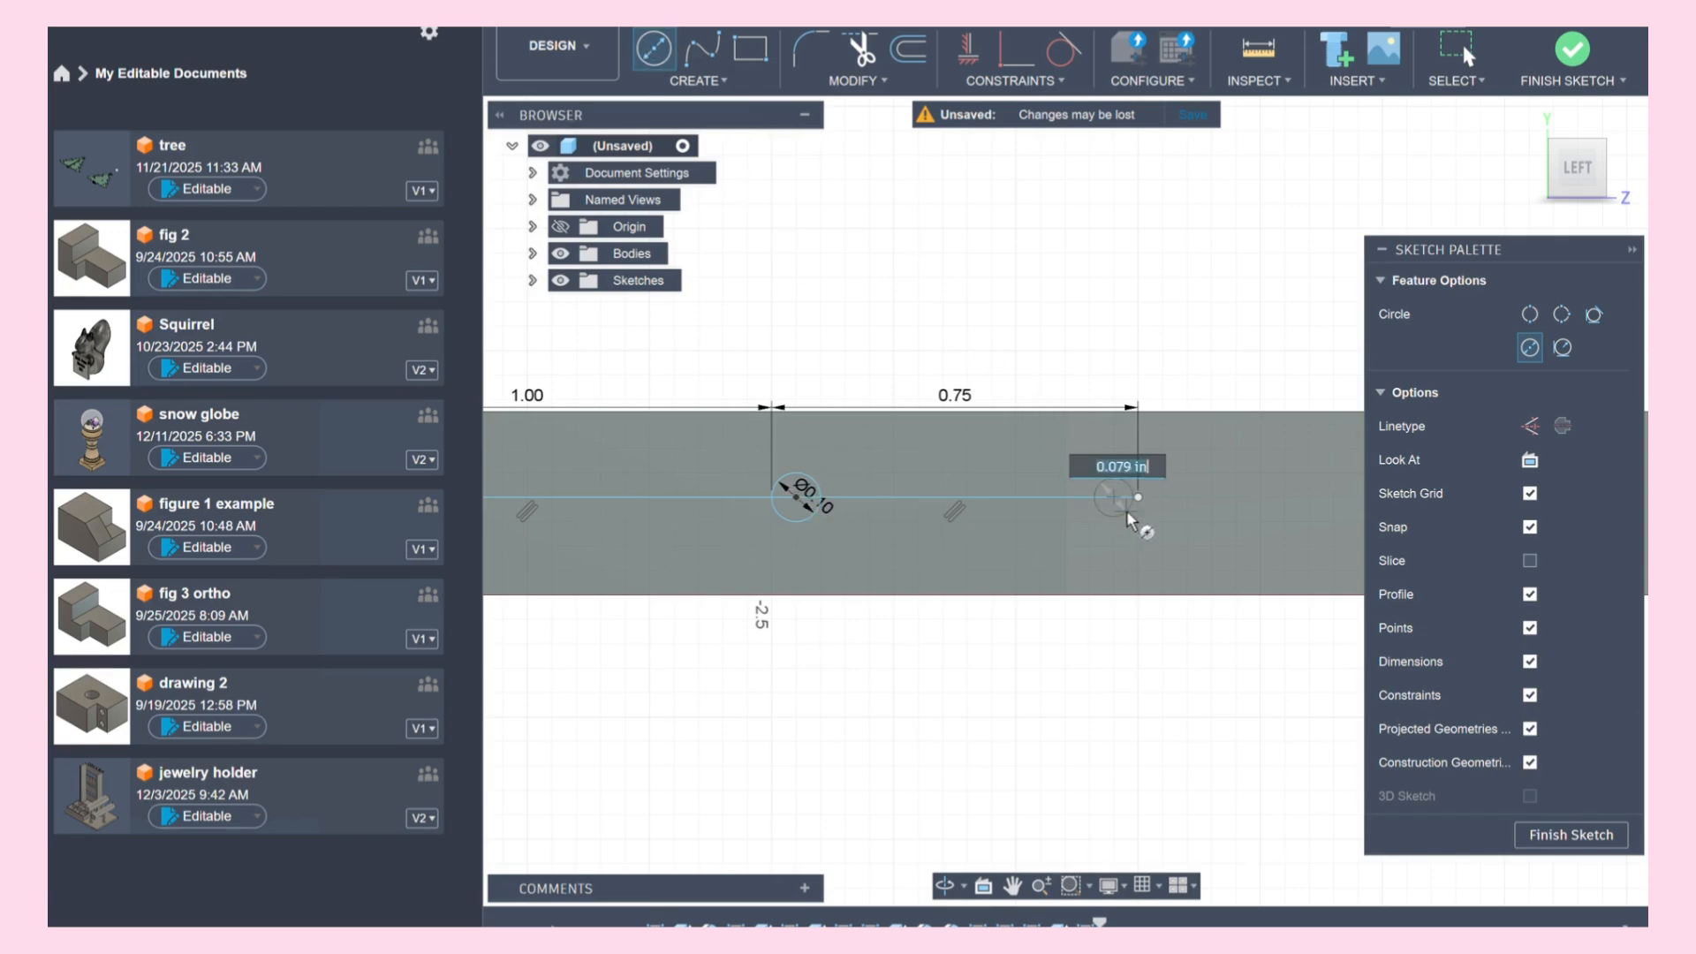
{"action": "type", "text": ".1"}
{"action": "key", "text": "Return"}
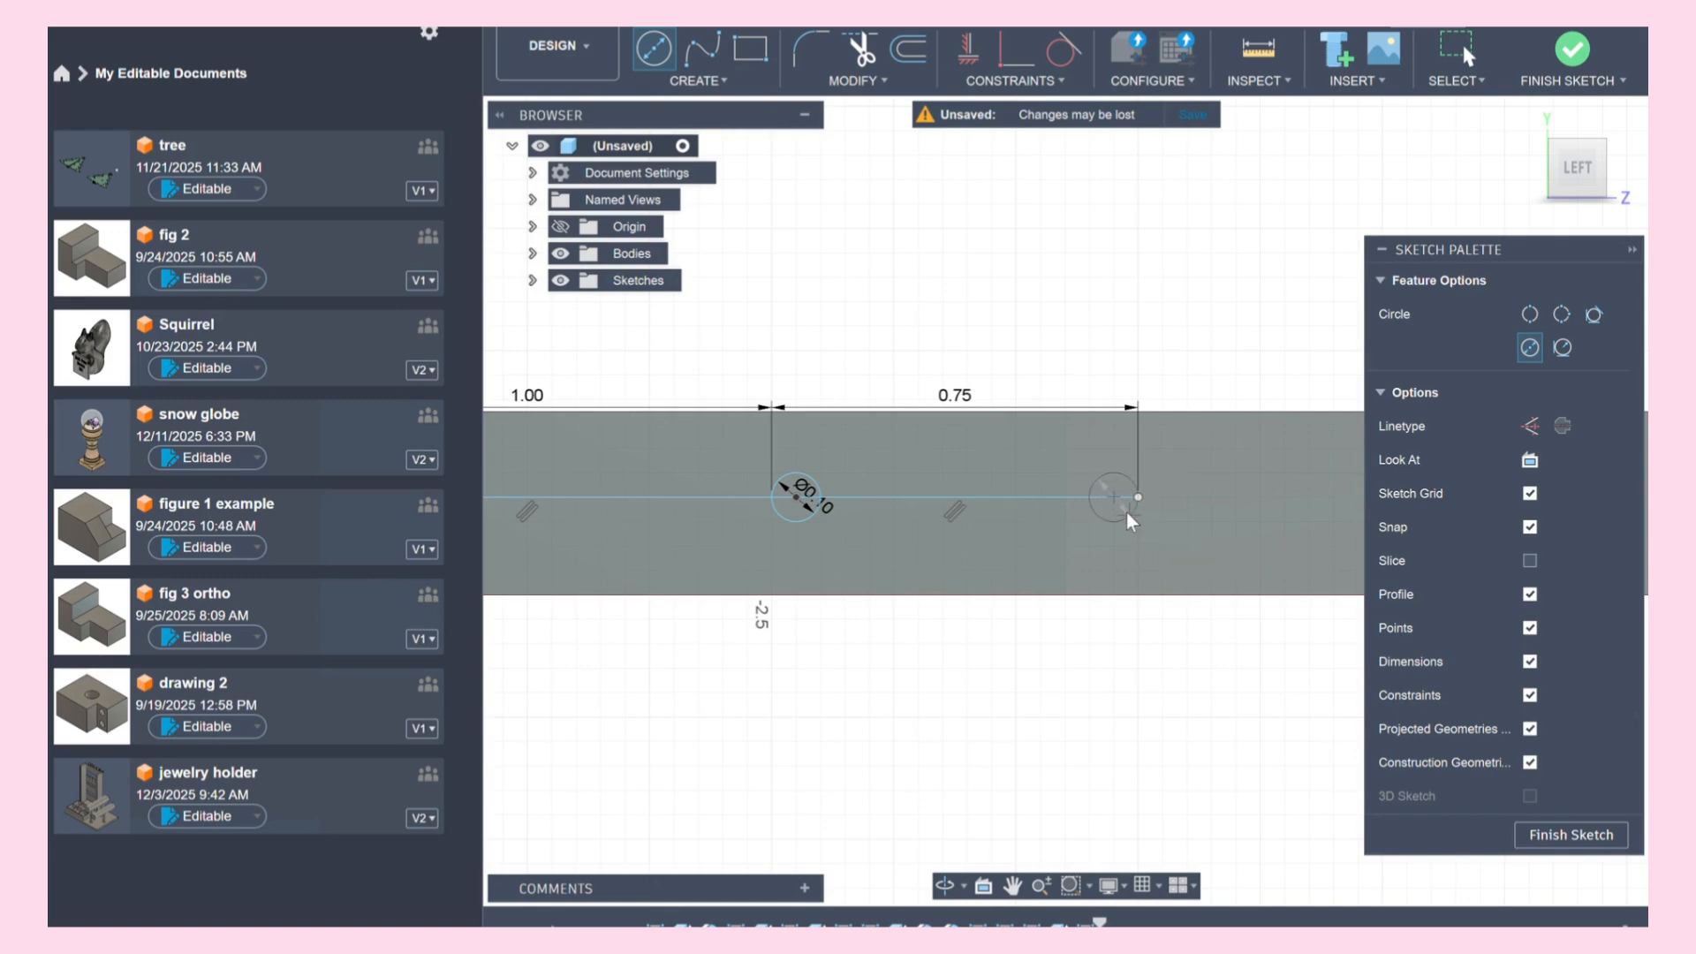
{"action": "key", "text": "Escape"}
Step: Draw a rectangle connecting the tops and bottoms of the two new circles to complete the third slot outline, and finish the sketch
{"action": "left_click", "coordinate": [750, 49]}
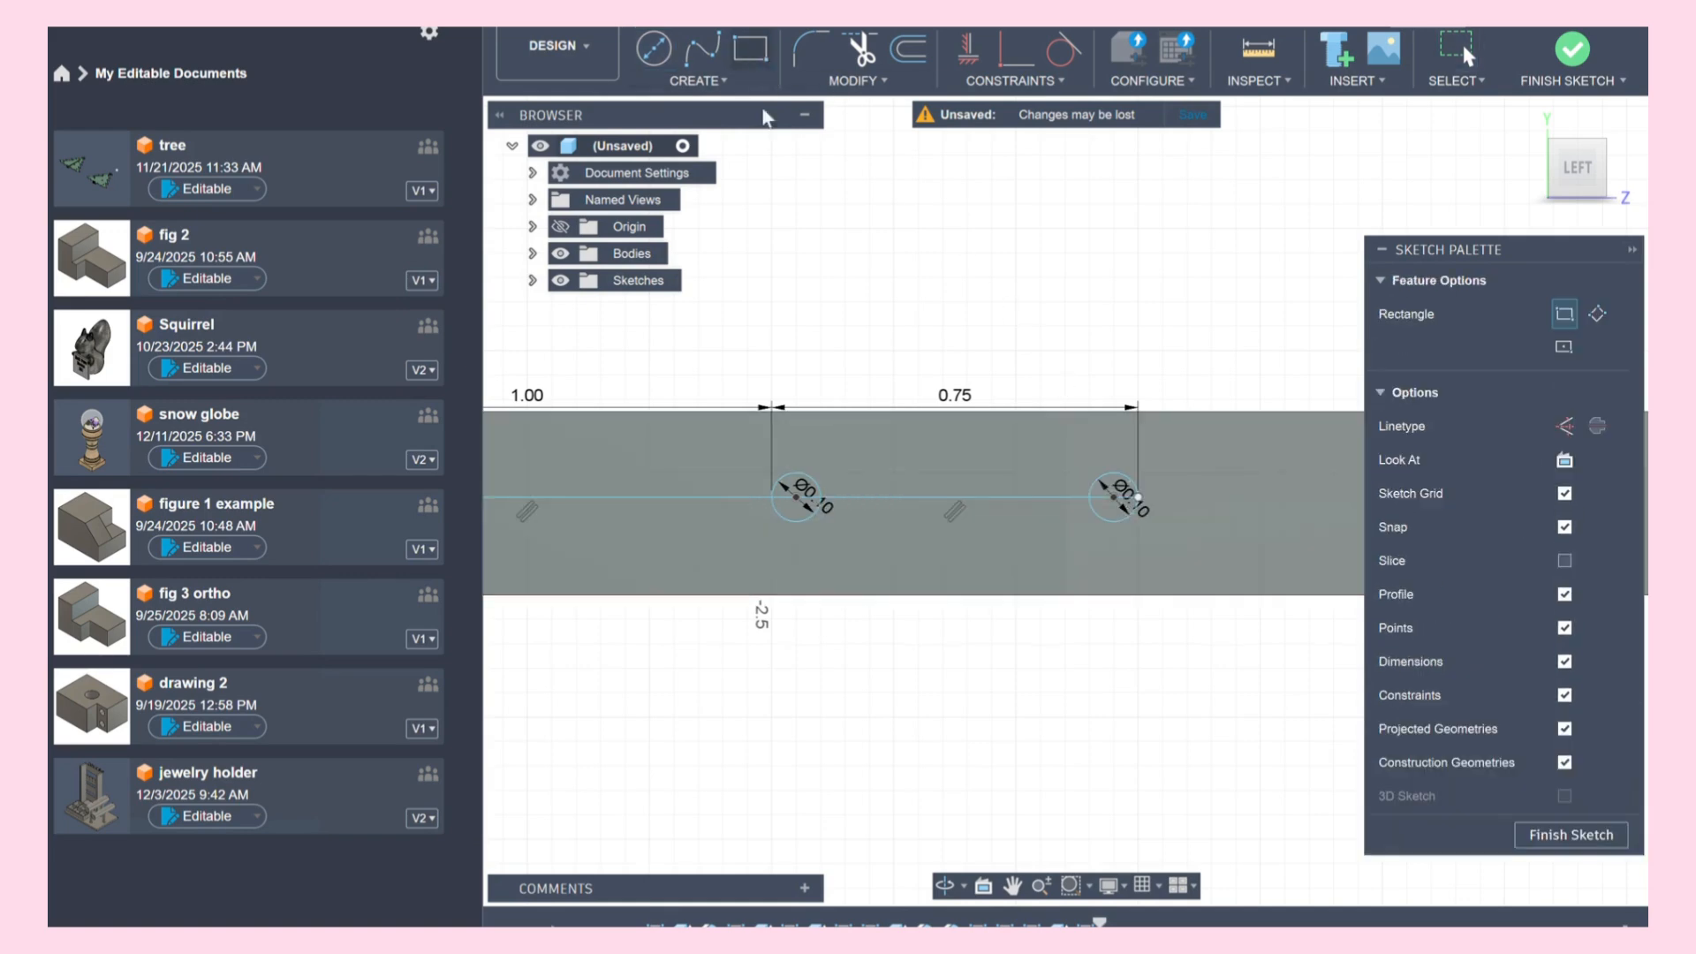
{"action": "left_click", "coordinate": [797, 478]}
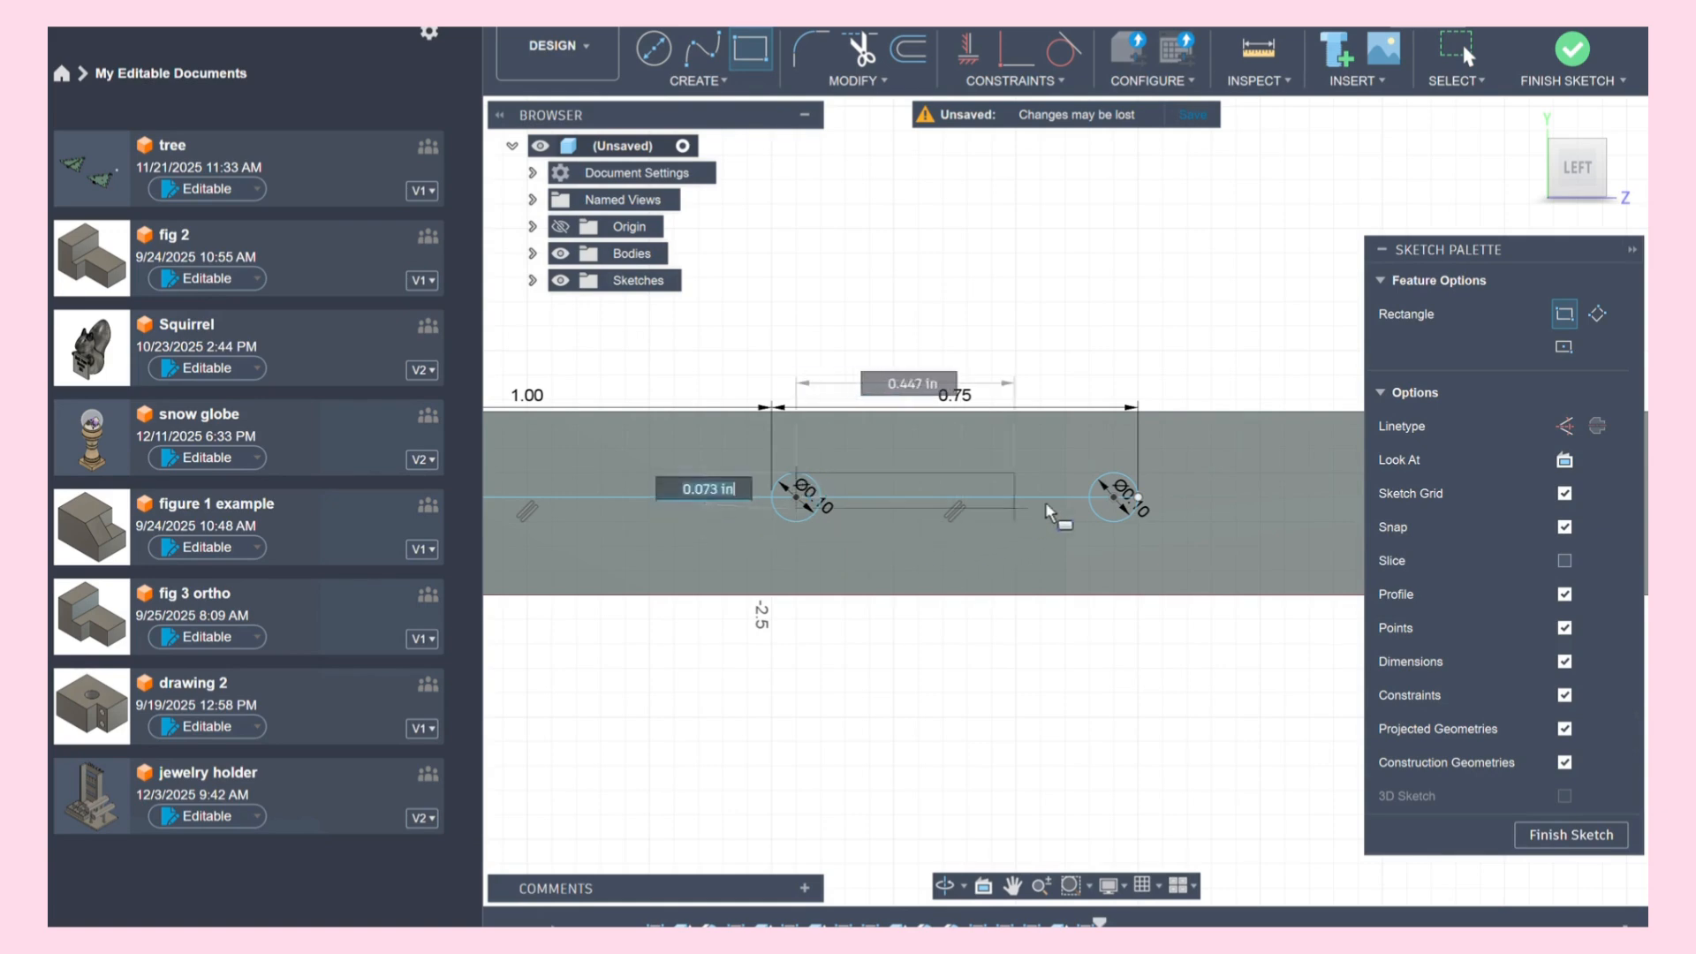
{"action": "left_click", "coordinate": [1117, 527]}
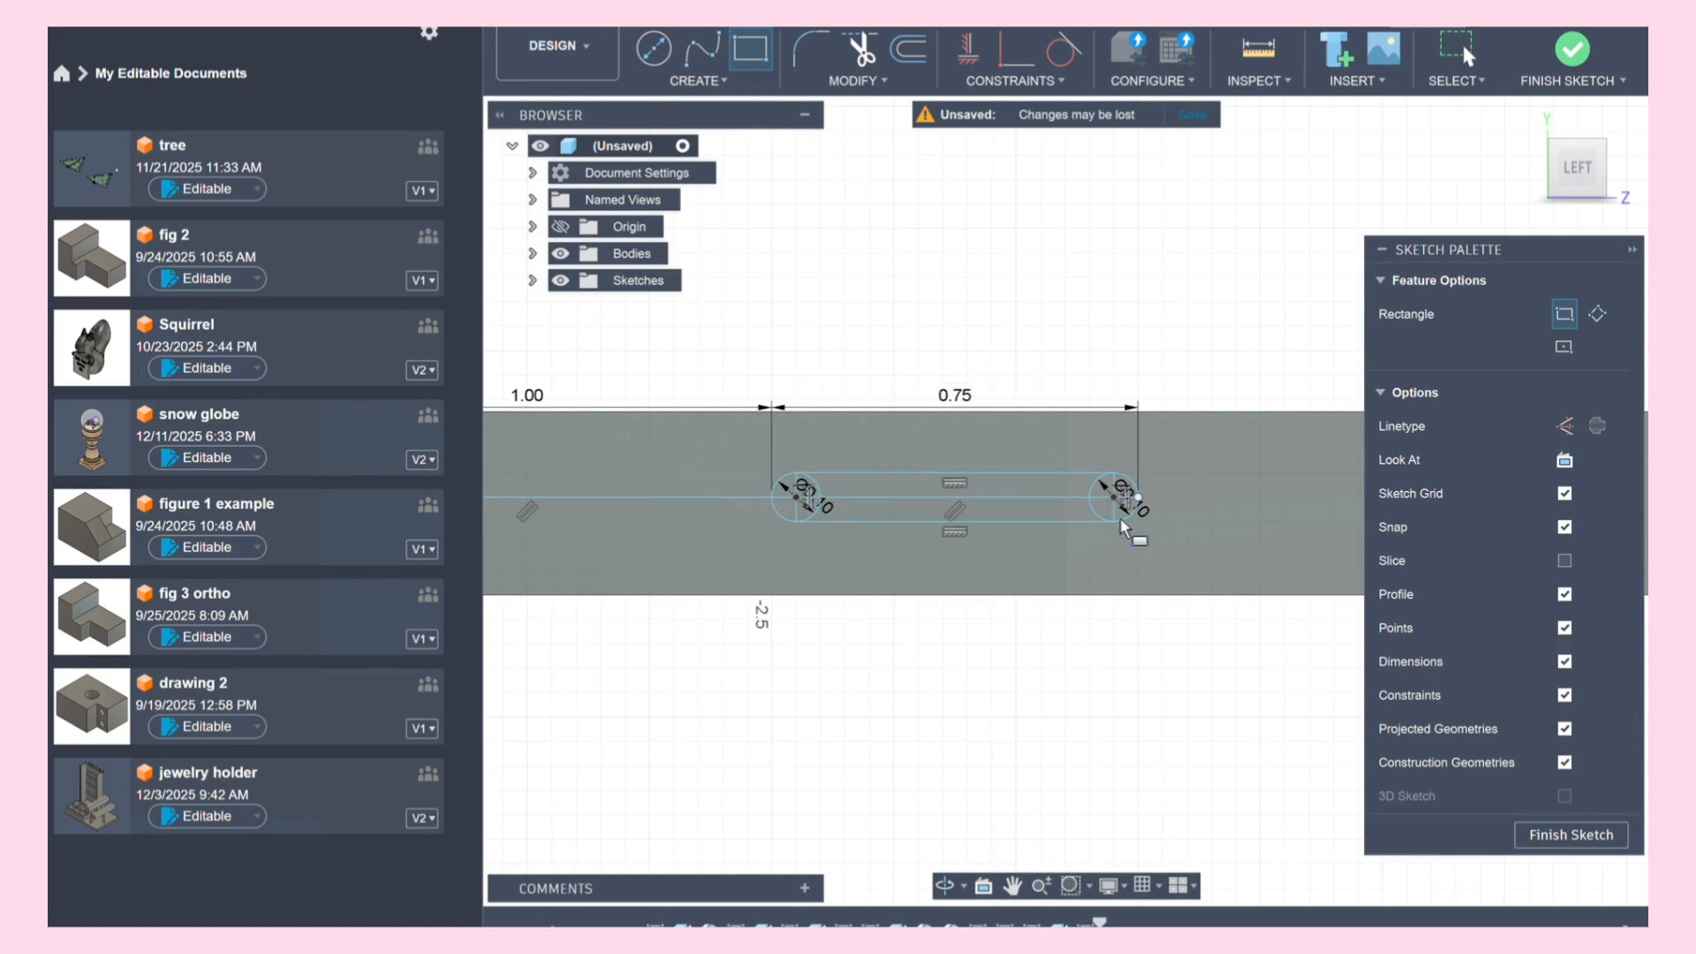
{"action": "left_click", "coordinate": [1572, 52]}
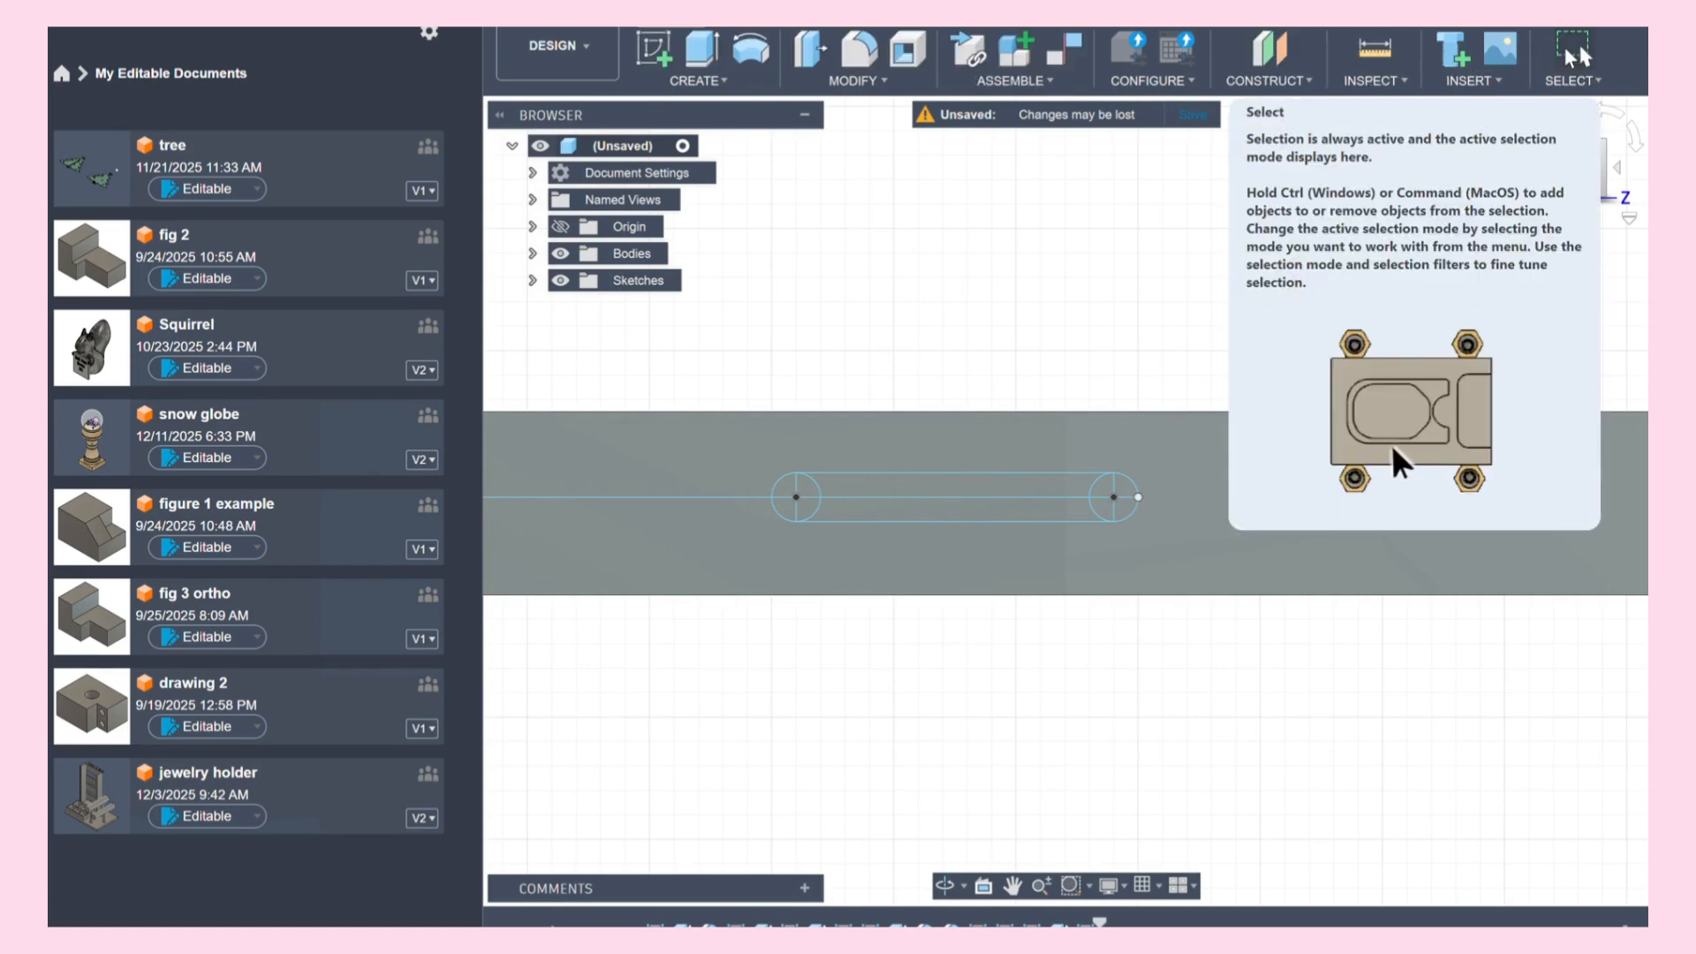
Step: Start an extrusion and select all profile regions of the short 0.375 in slot on the side wall
{"action": "scroll", "coordinate": [945, 311], "scroll_direction": "down", "scroll_amount": 3}
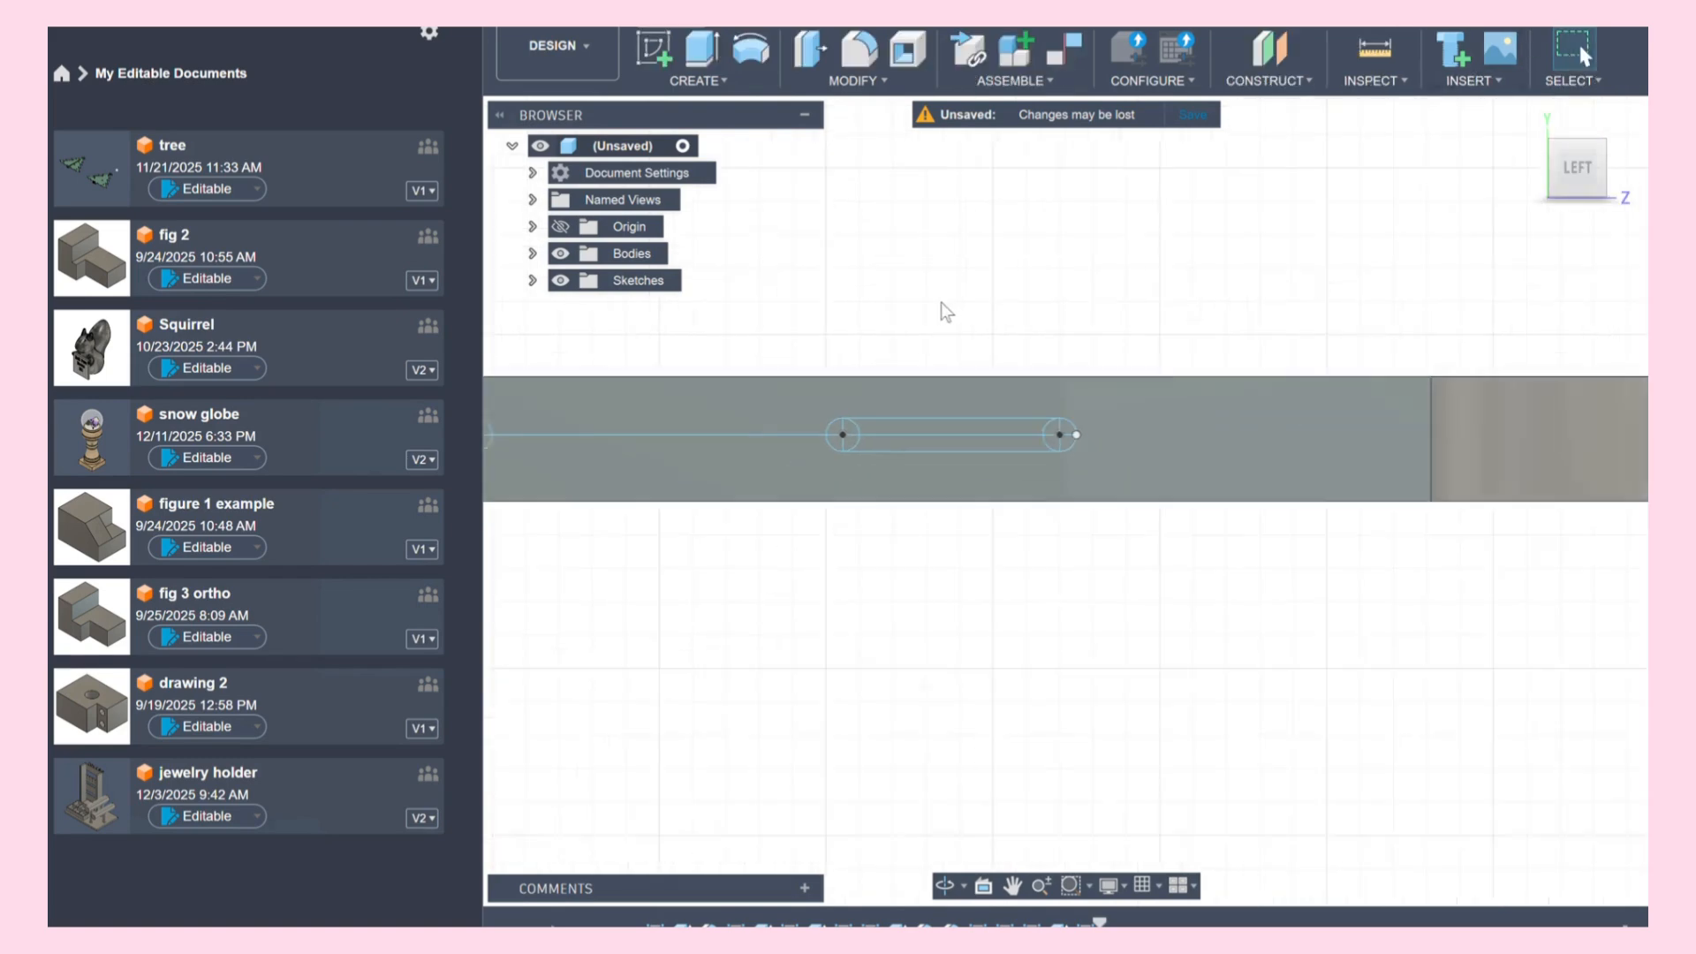
{"action": "scroll", "coordinate": [941, 303], "scroll_direction": "down", "scroll_amount": 1}
{"action": "left_click_drag", "start_coordinate": [1582, 172], "coordinate": [1678, 196]}
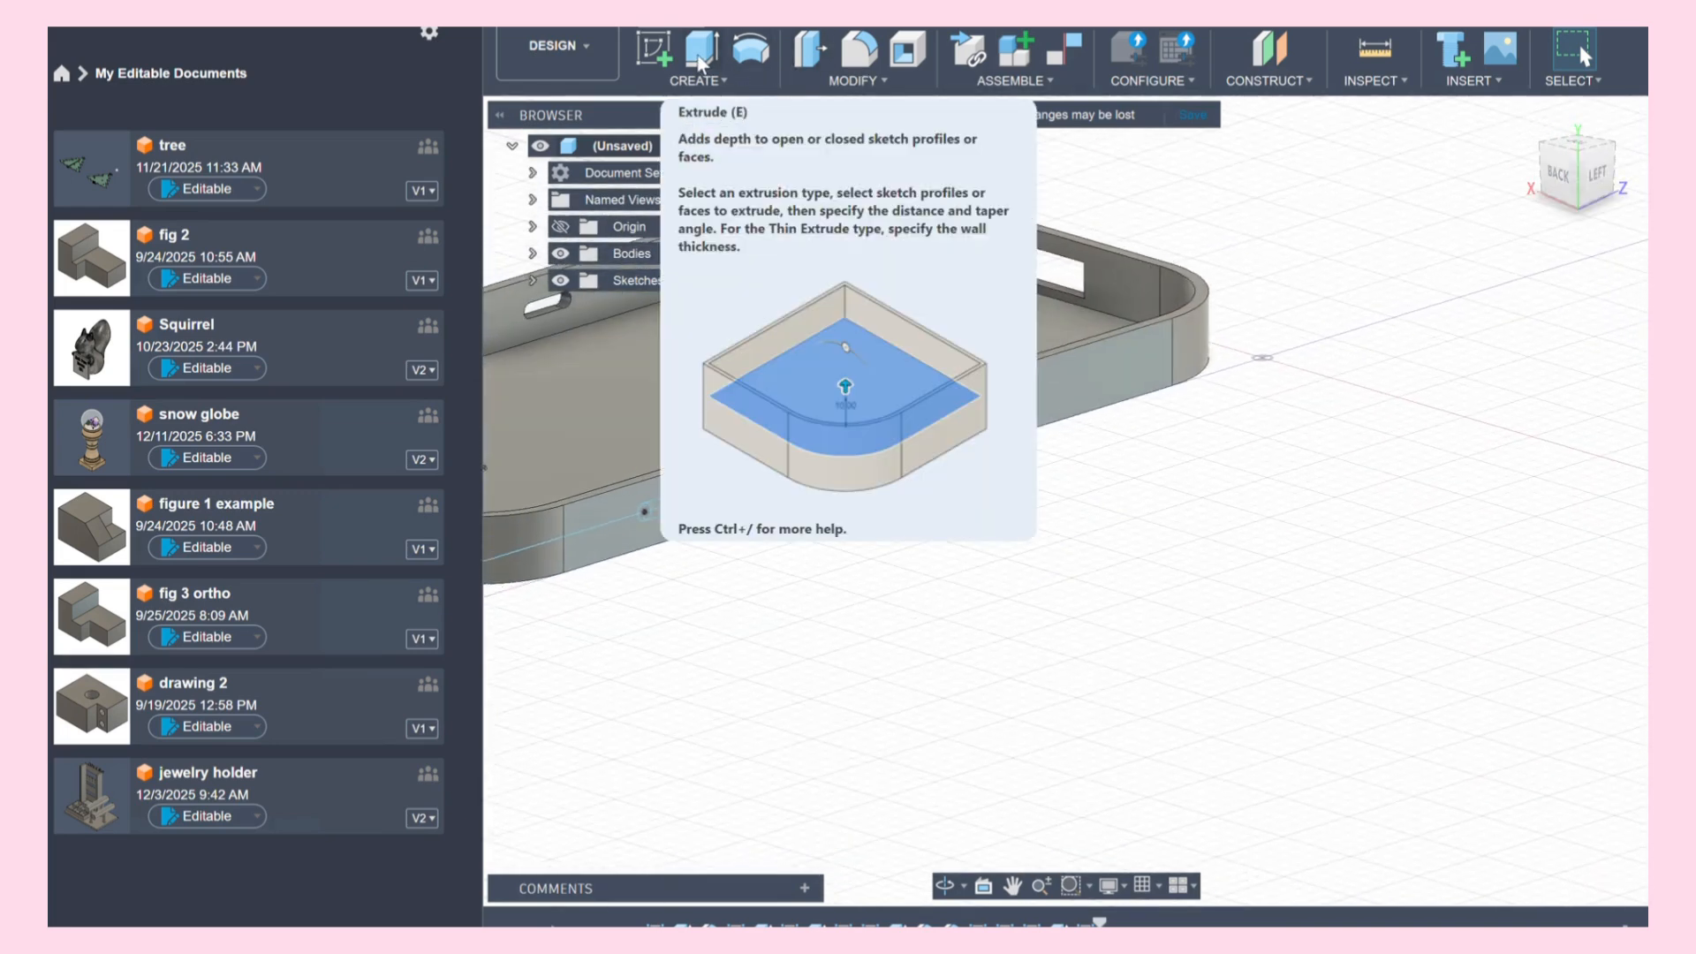
{"action": "left_click", "coordinate": [699, 60]}
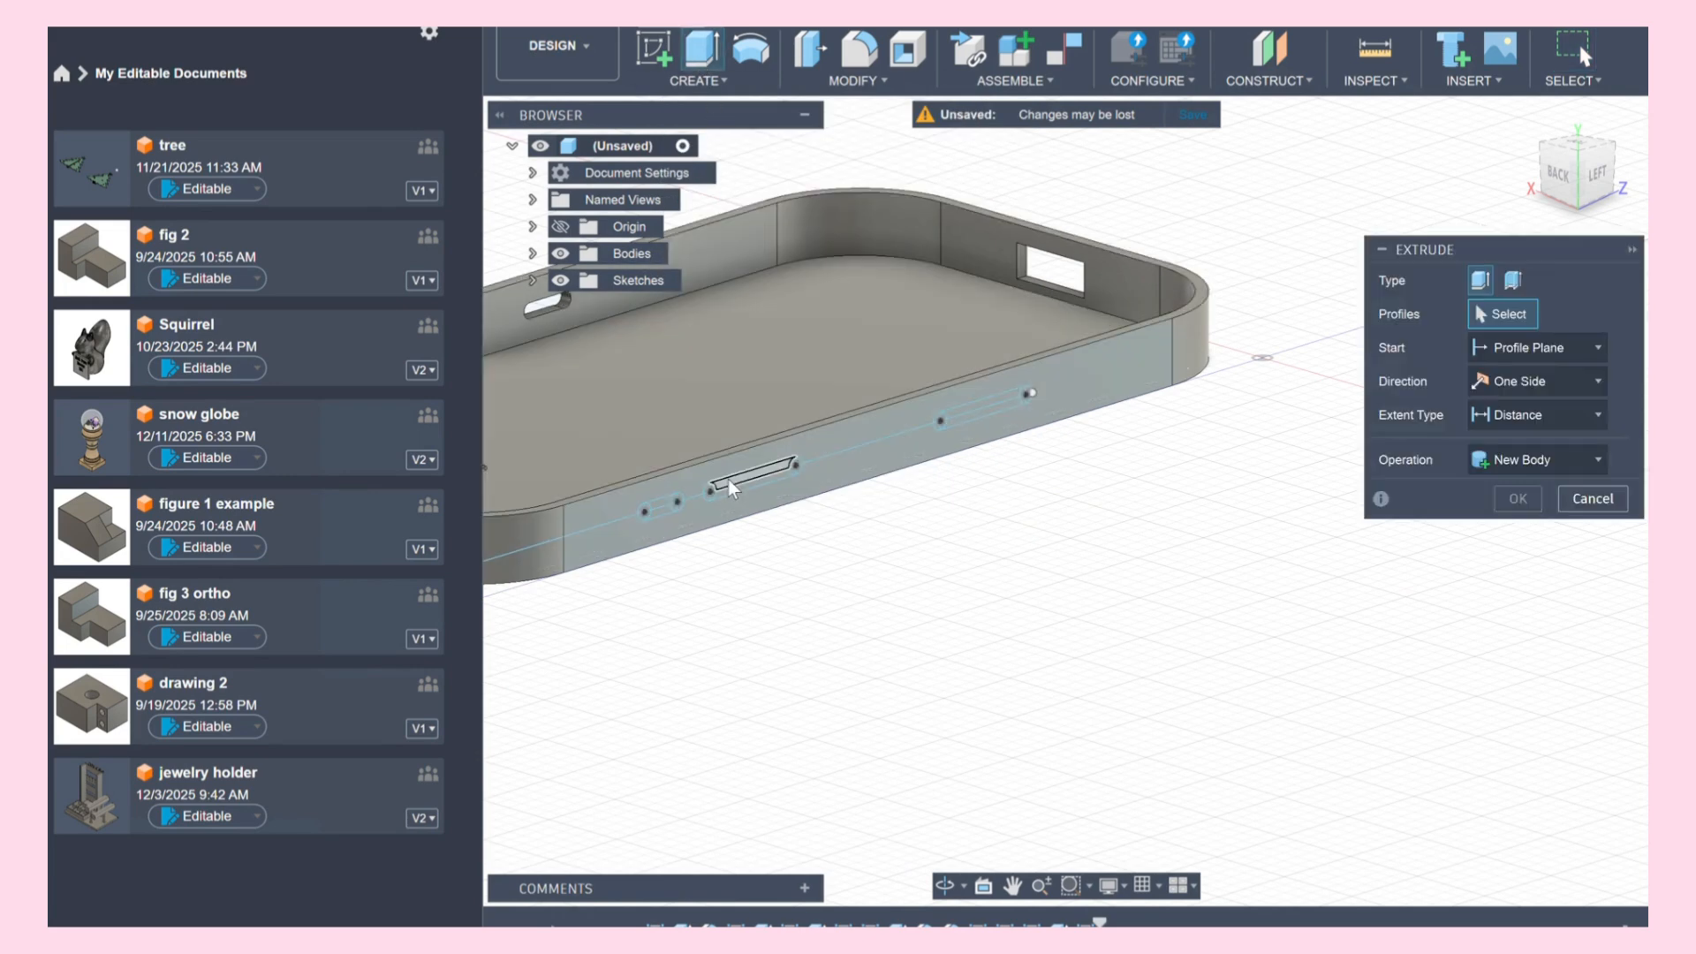
{"action": "left_click", "coordinate": [647, 520]}
{"action": "scroll", "coordinate": [652, 521], "scroll_direction": "up", "scroll_amount": 2}
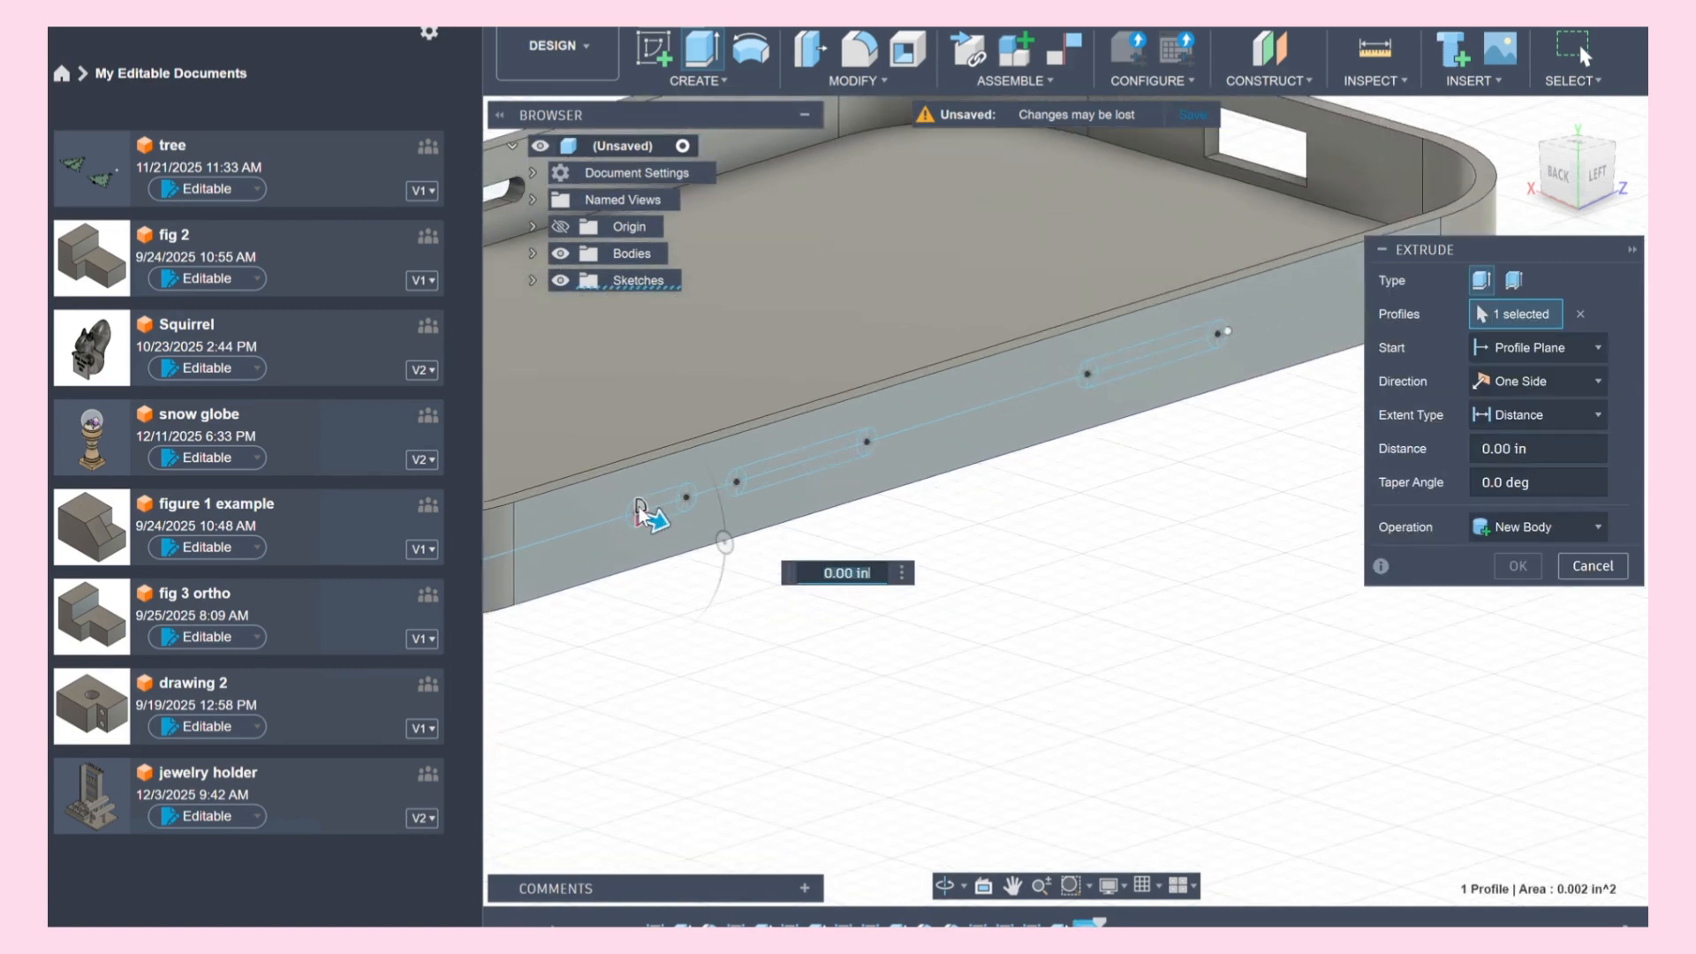
{"action": "left_click", "coordinate": [639, 507]}
{"action": "left_click", "coordinate": [631, 510]}
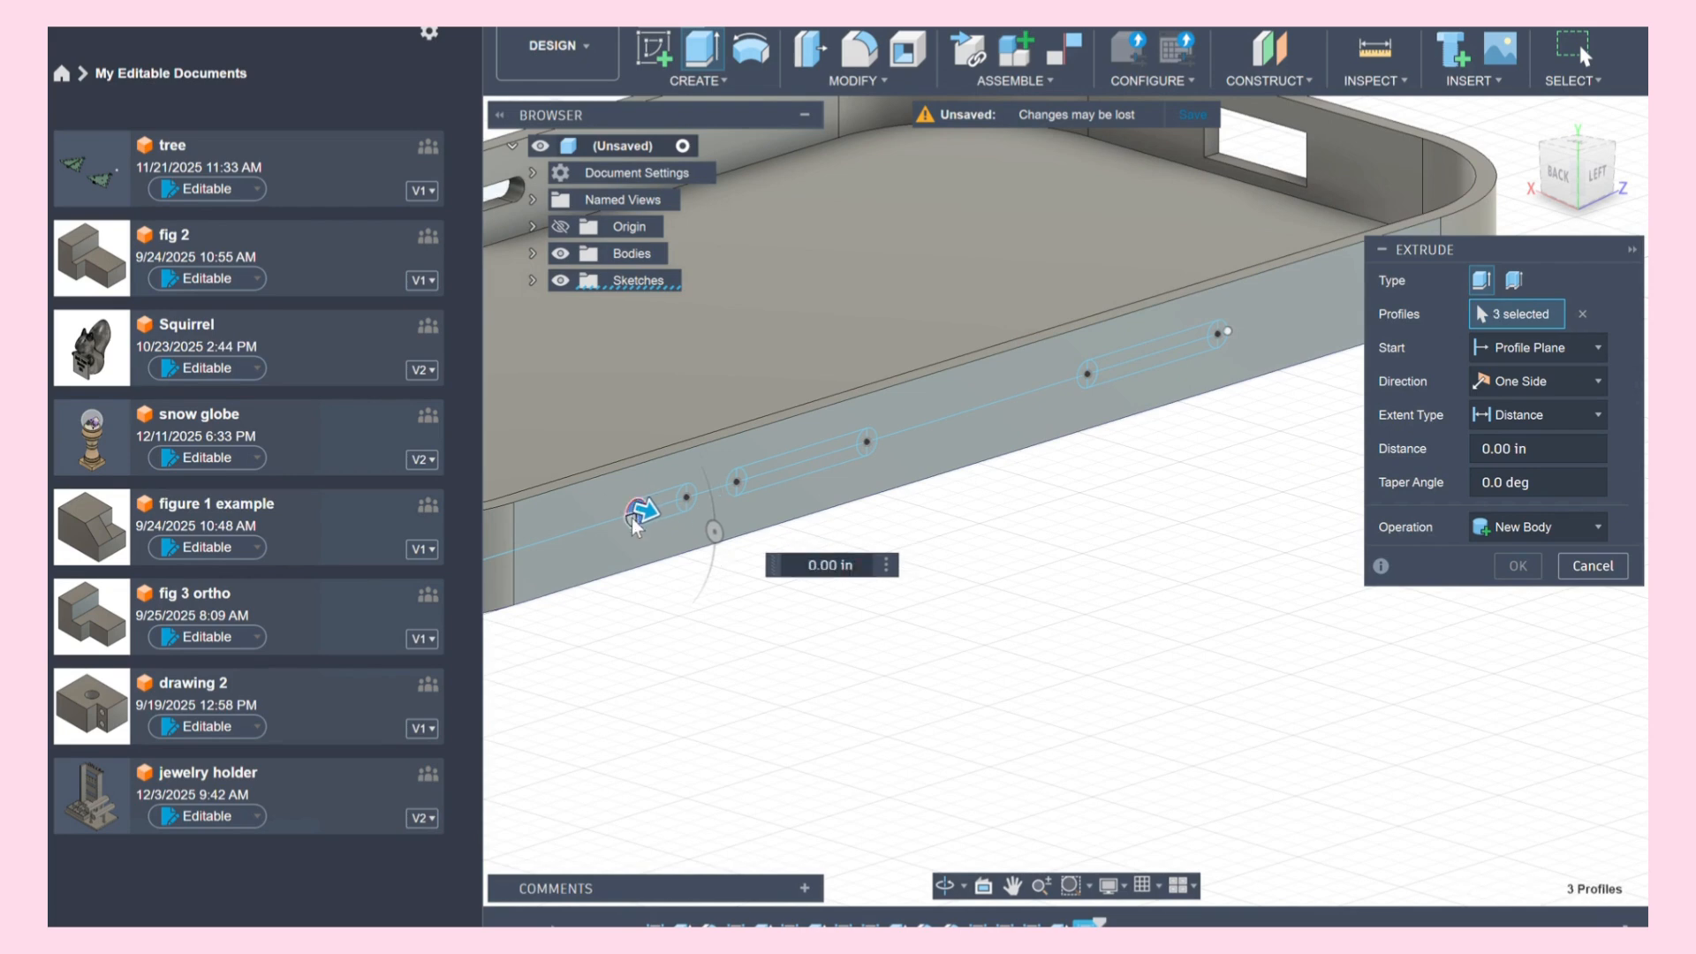
{"action": "left_click", "coordinate": [632, 521]}
{"action": "left_click", "coordinate": [675, 498]}
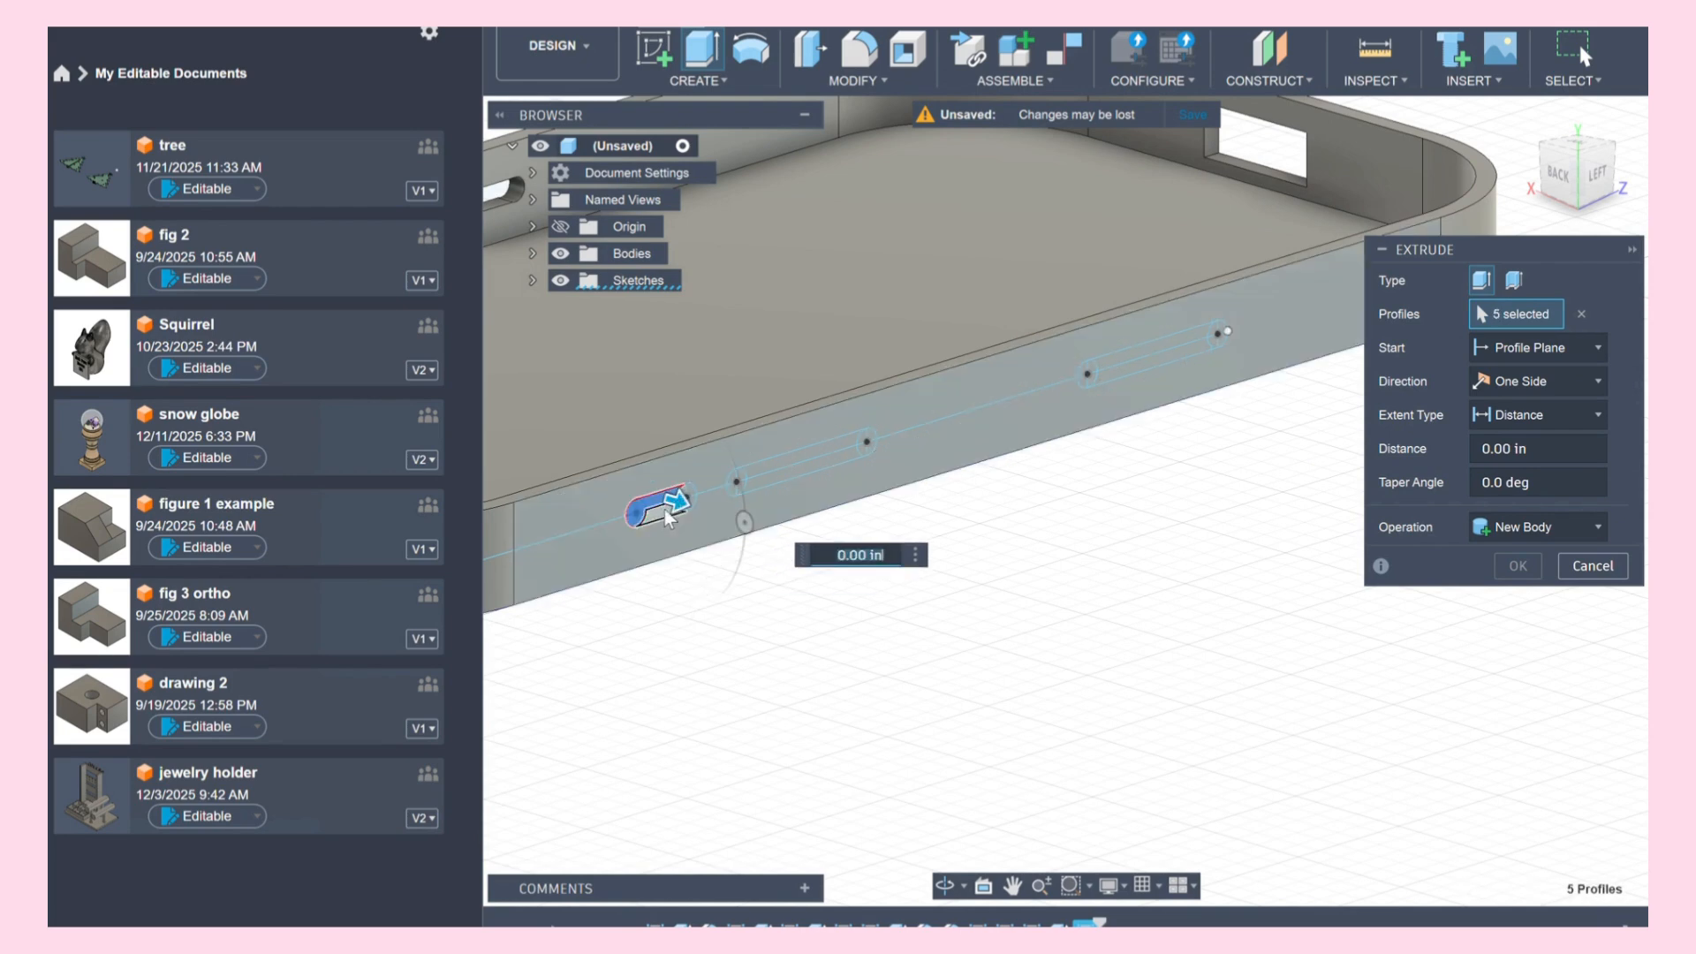
{"action": "left_click", "coordinate": [666, 514]}
{"action": "left_click", "coordinate": [688, 515]}
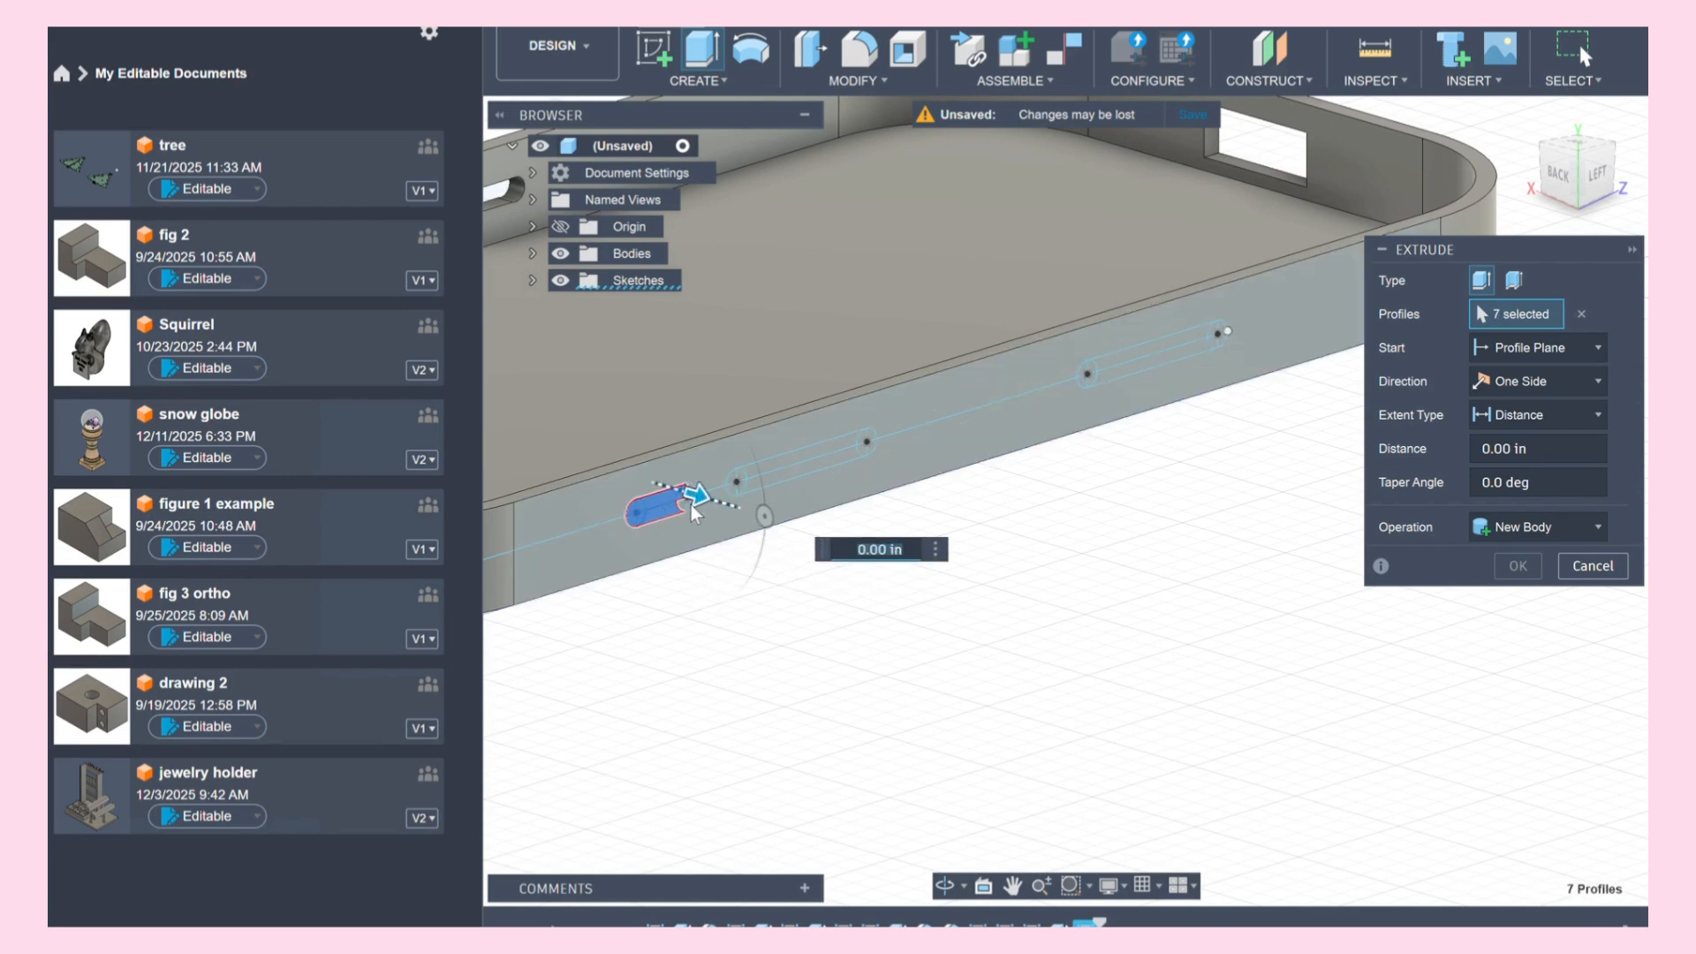
{"action": "left_click", "coordinate": [691, 507]}
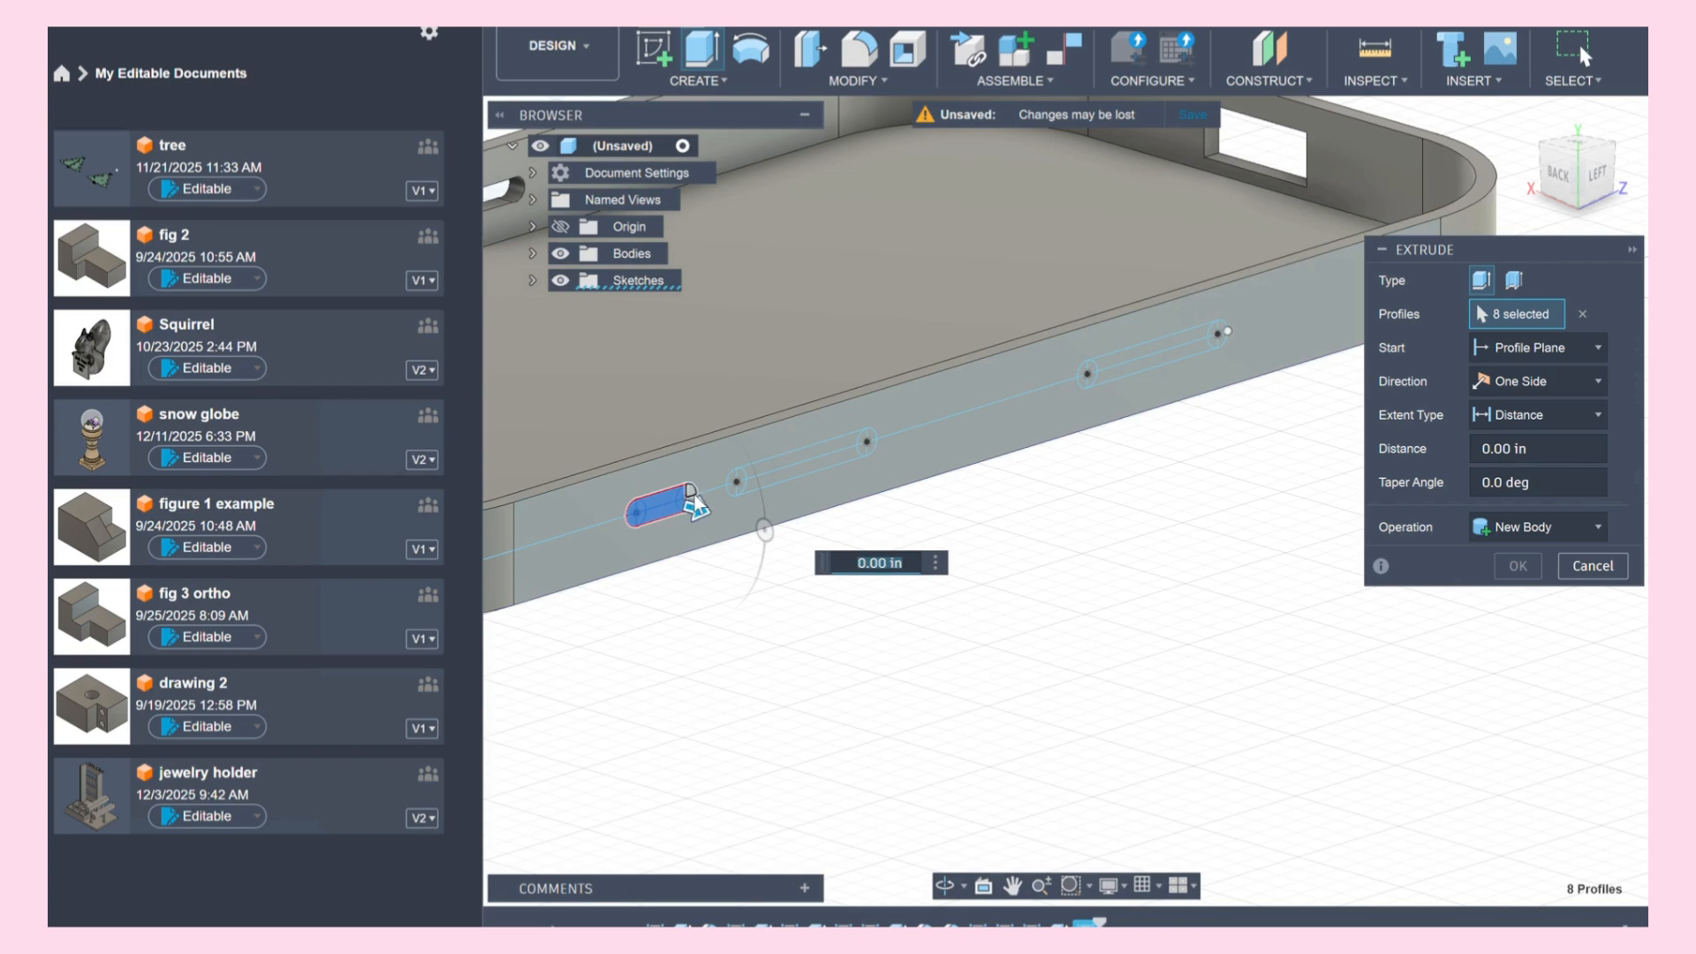
{"action": "left_click", "coordinate": [695, 500]}
{"action": "left_click", "coordinate": [696, 502]}
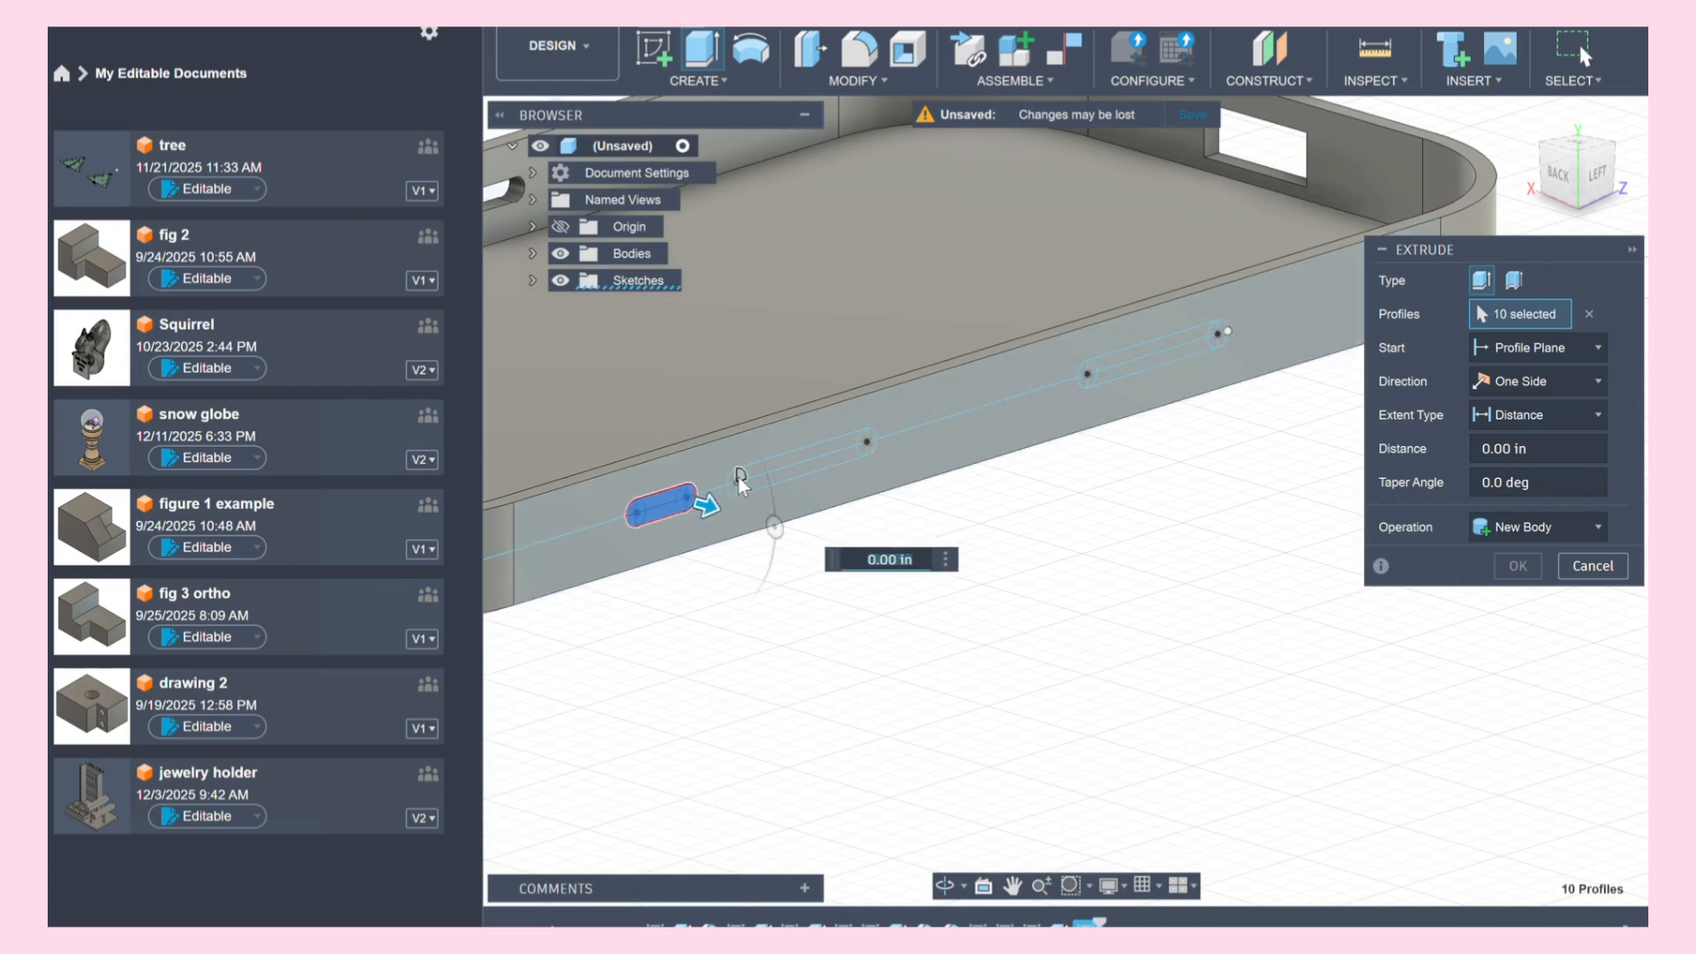
Step: Add all profile regions of the middle 0.75 in slot to the extrusion selection
{"action": "left_click", "coordinate": [735, 482]}
{"action": "left_click", "coordinate": [732, 480]}
{"action": "left_click", "coordinate": [734, 482]}
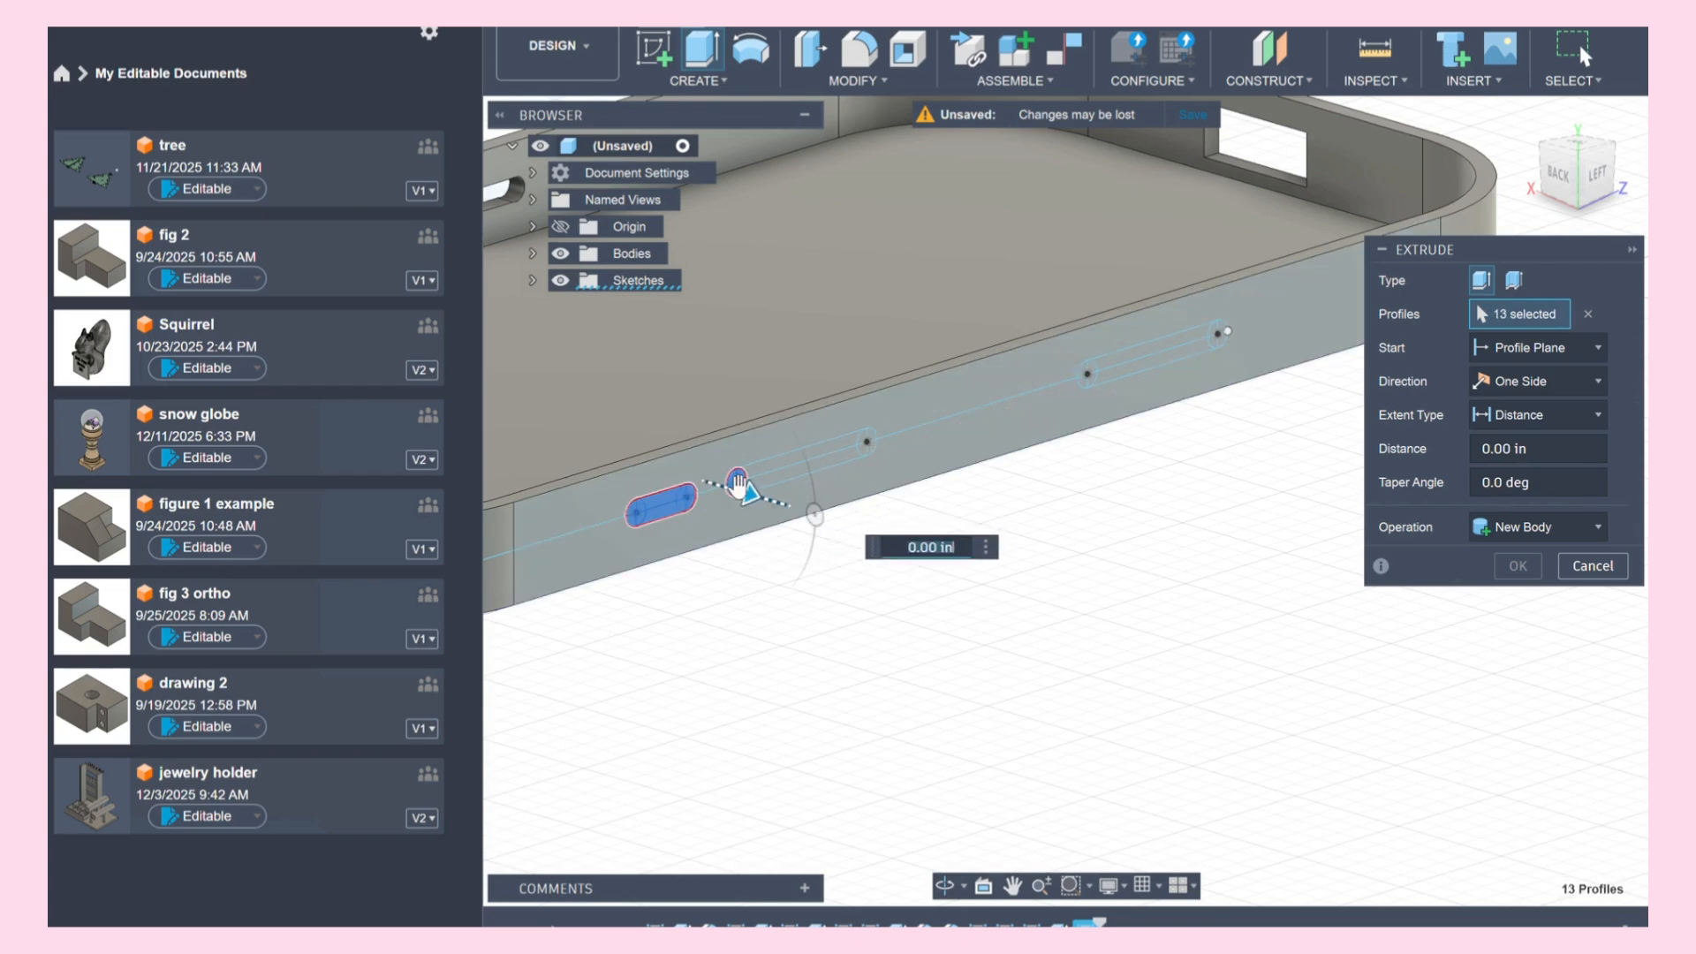
{"action": "left_click", "coordinate": [780, 467]}
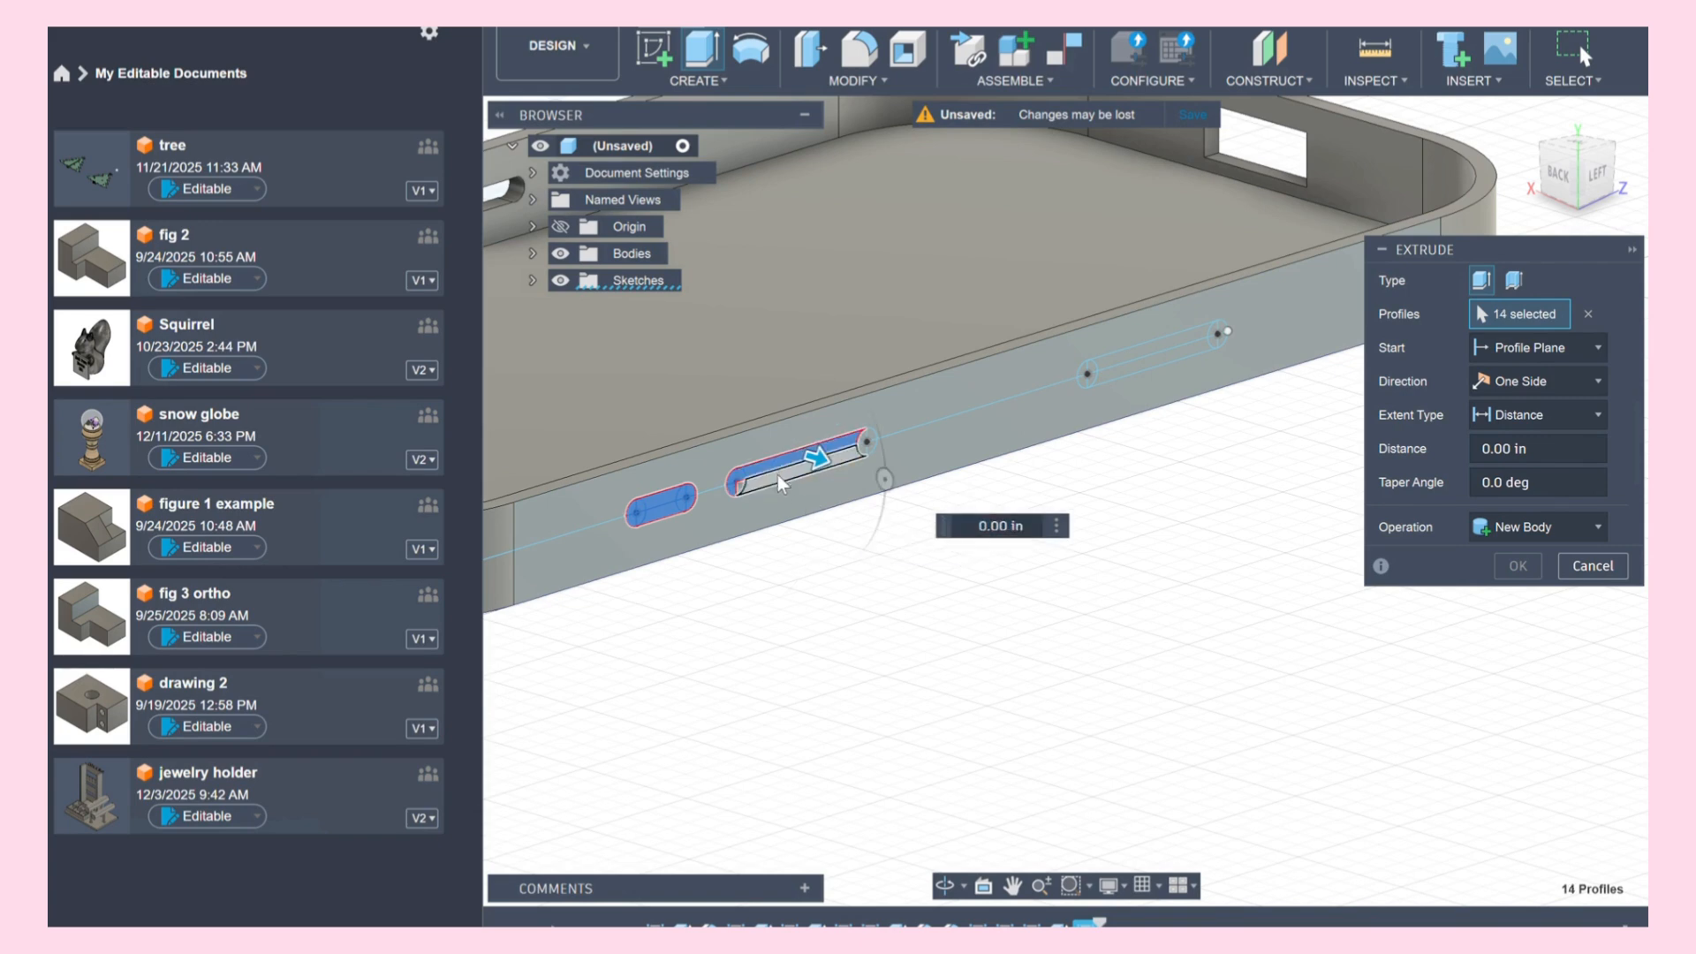
{"action": "left_click", "coordinate": [778, 476]}
{"action": "left_click", "coordinate": [740, 485]}
{"action": "left_click", "coordinate": [855, 460]}
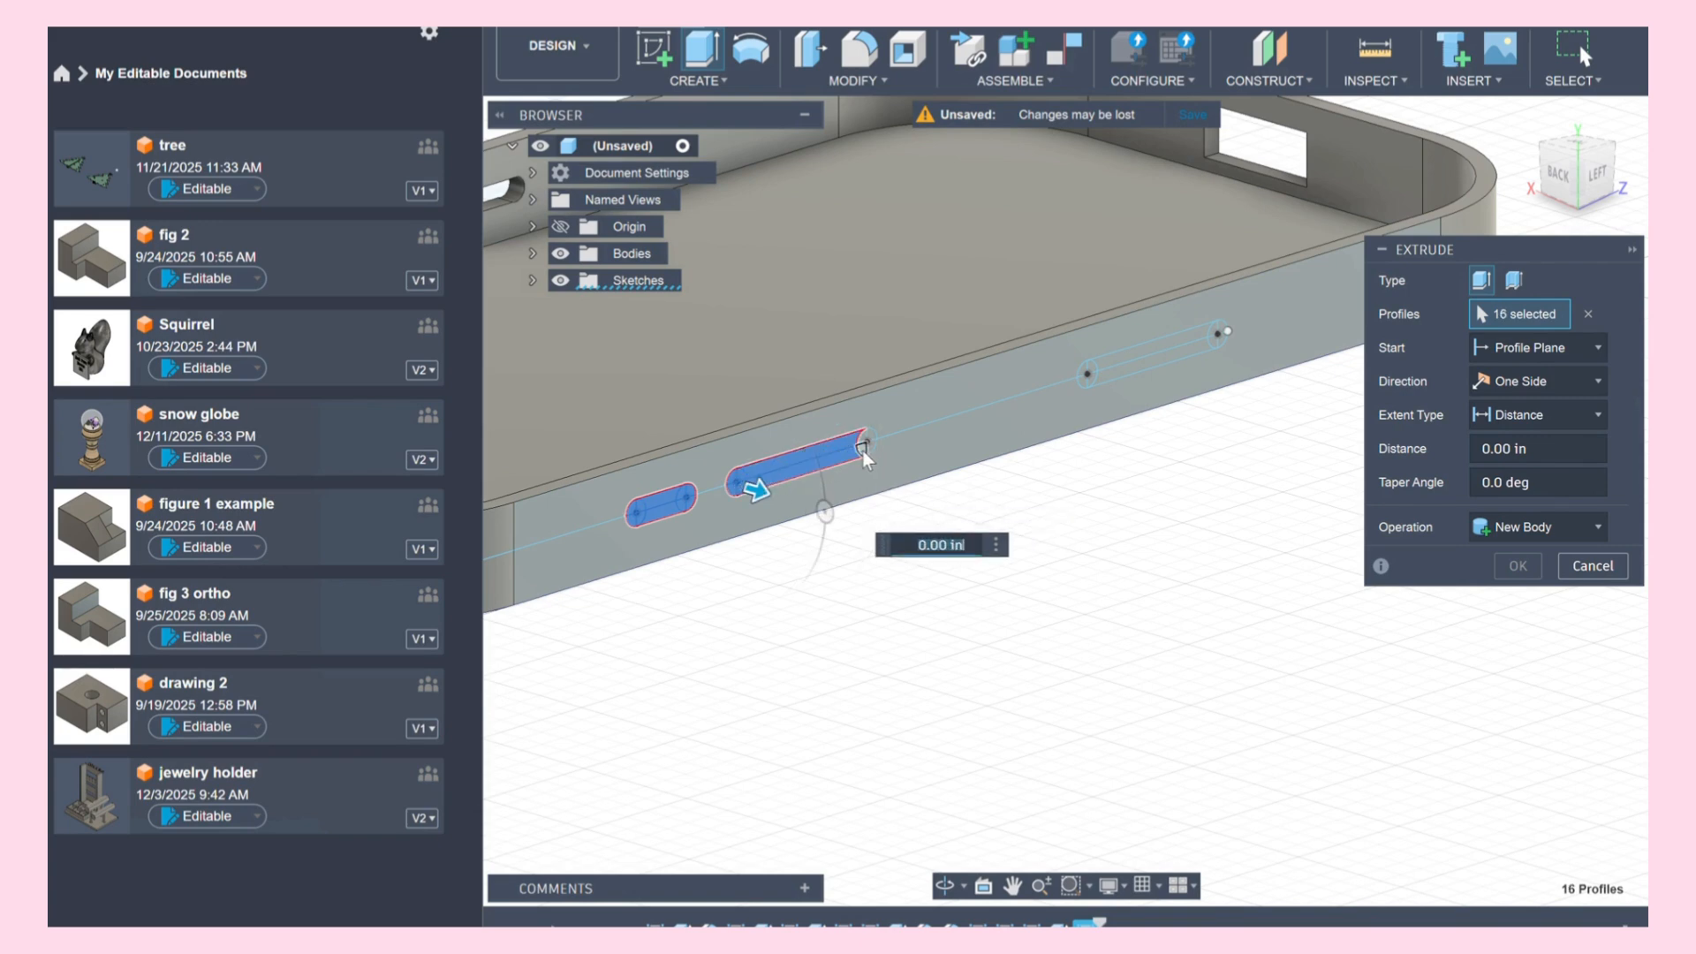
{"action": "left_click", "coordinate": [865, 451]}
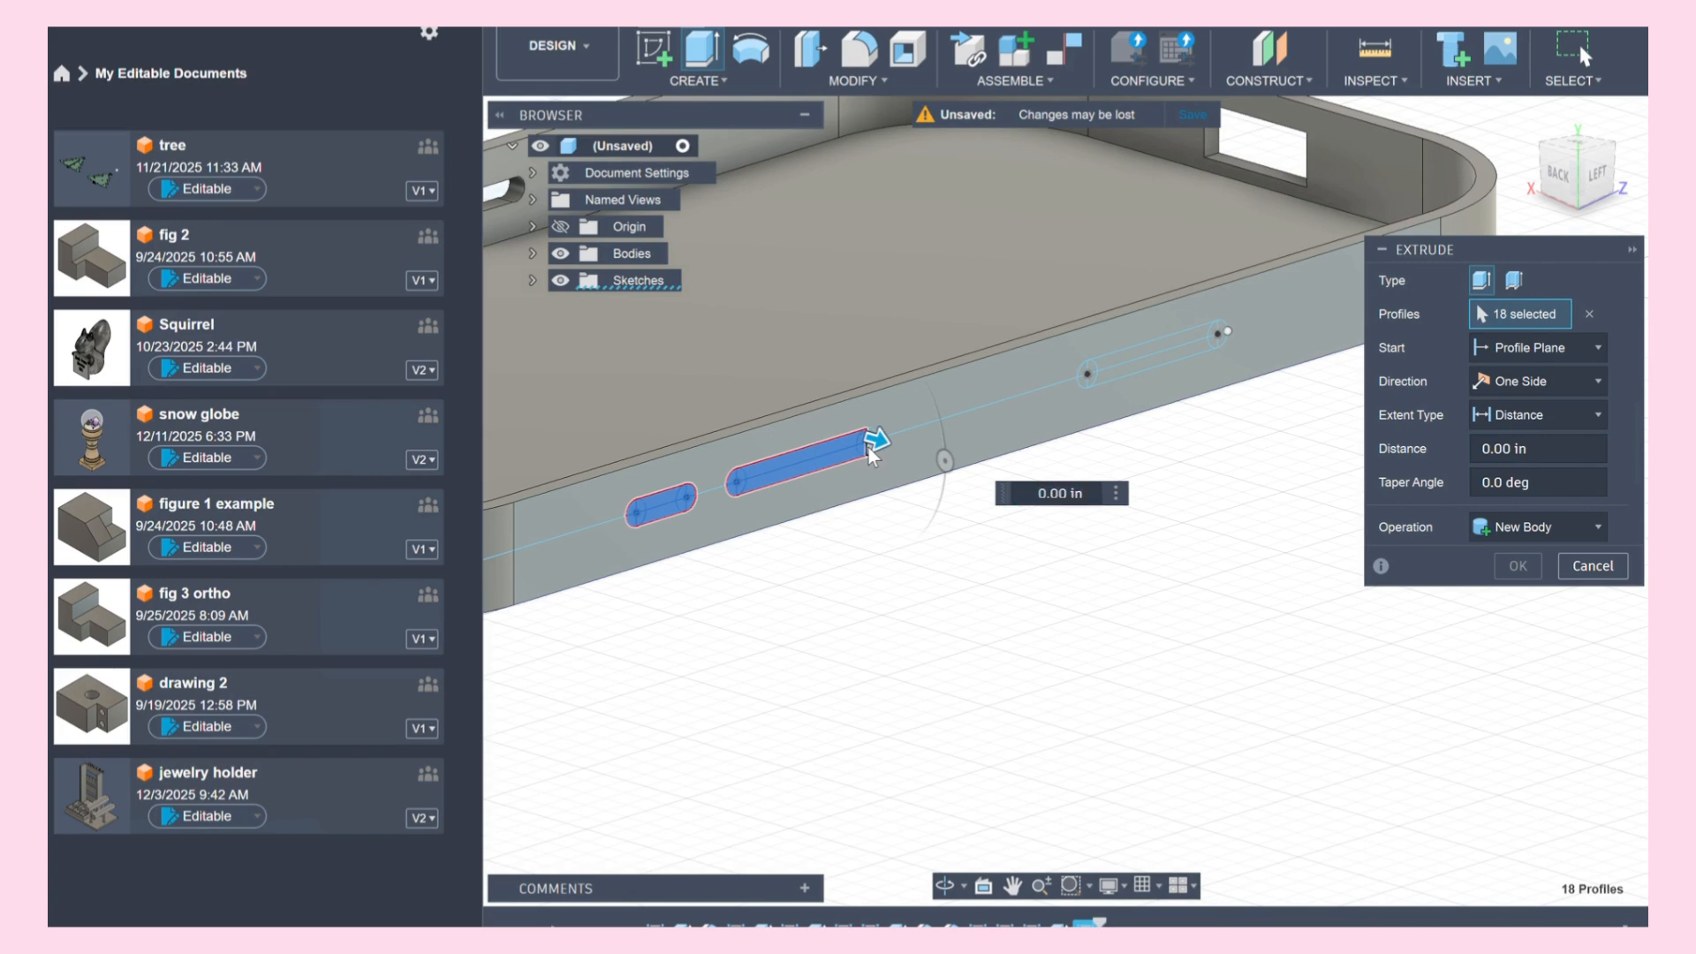
{"action": "left_click", "coordinate": [874, 448]}
{"action": "left_click", "coordinate": [886, 443]}
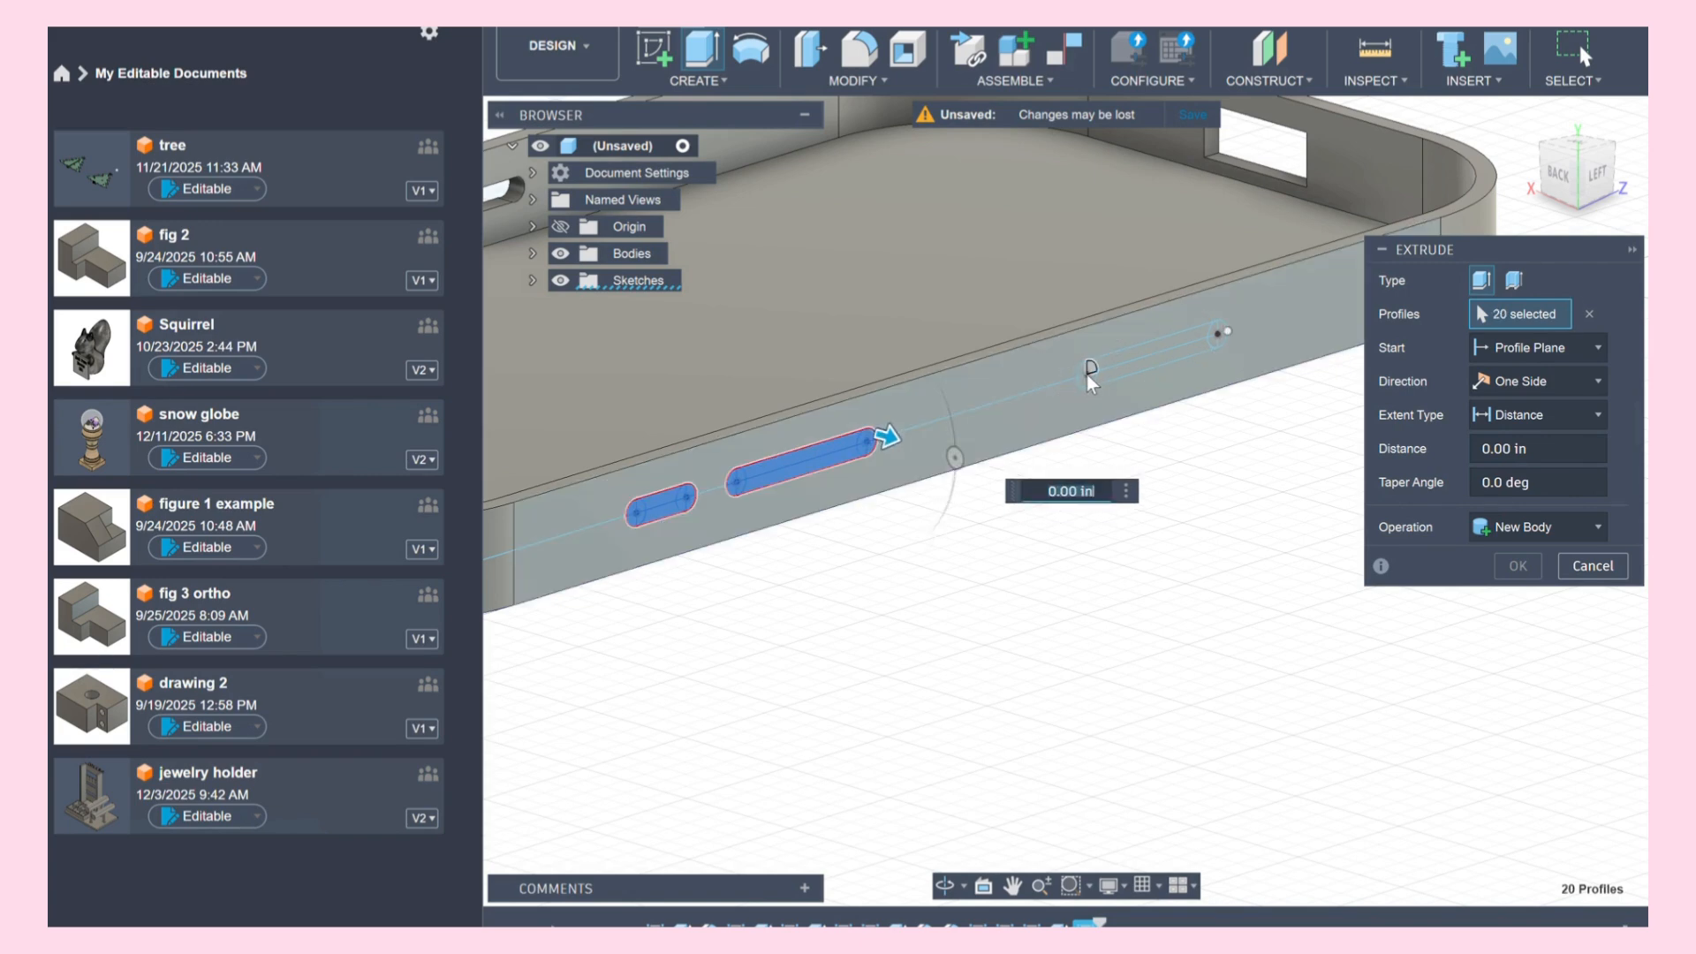
Step: Add all profile regions of the third slot, including both rounded ends, to the extrusion selection
{"action": "left_click", "coordinate": [1089, 374]}
{"action": "left_click", "coordinate": [1086, 387]}
{"action": "left_click", "coordinate": [1085, 378]}
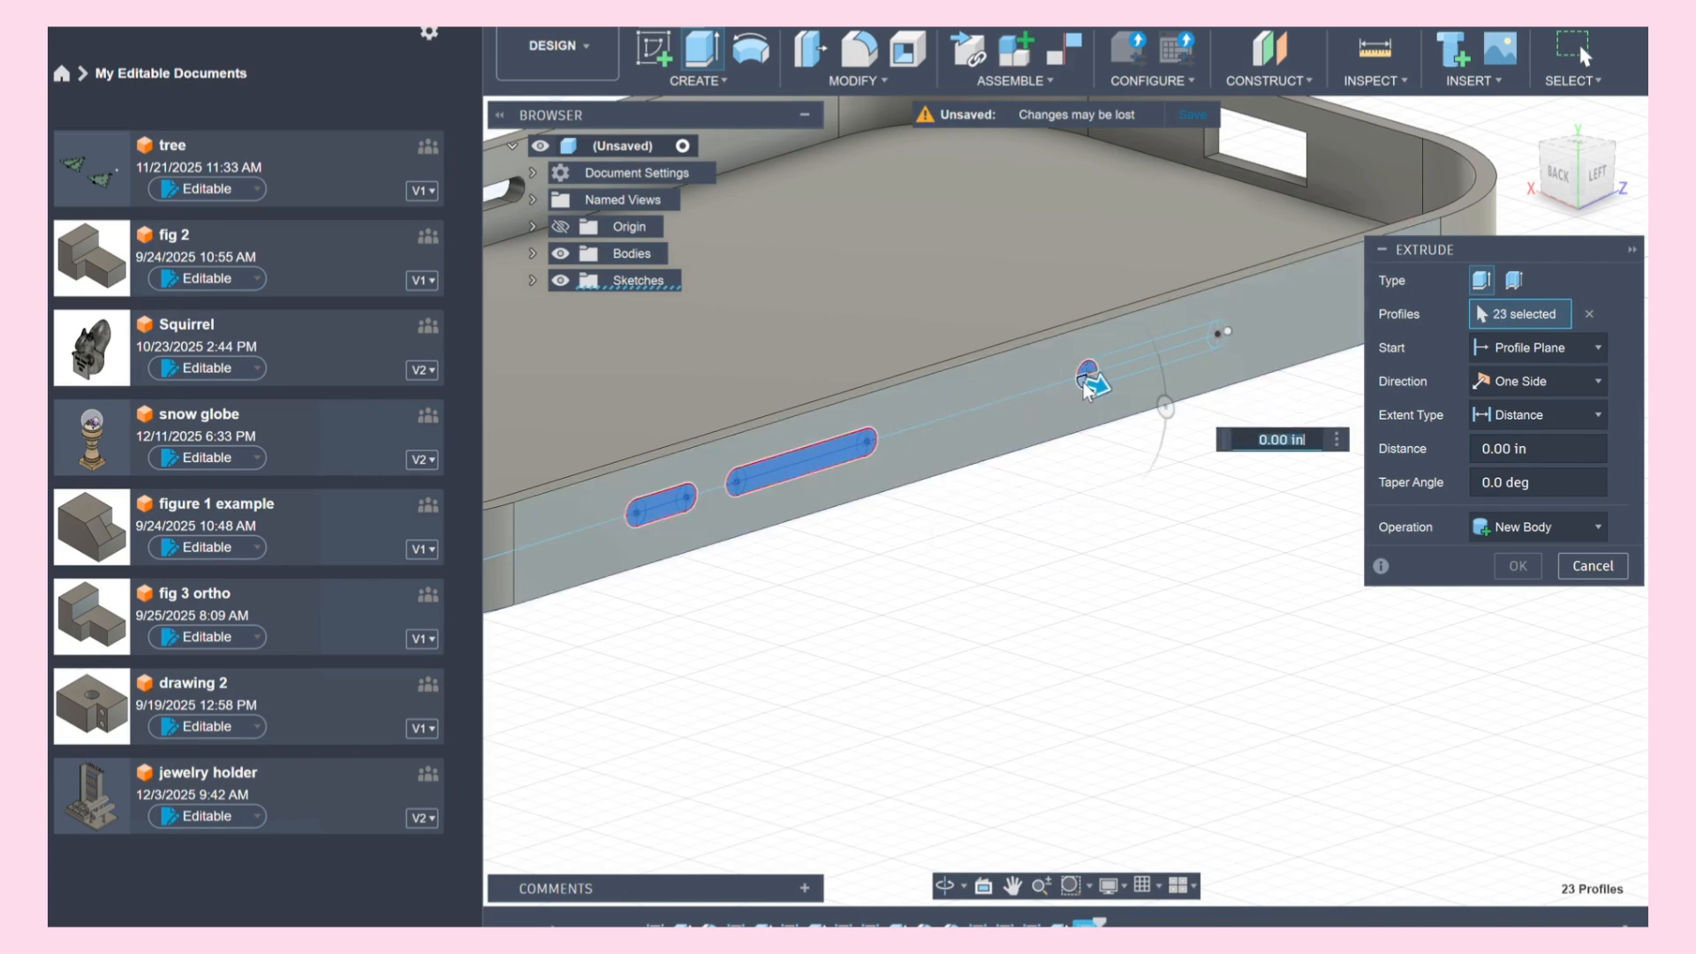
{"action": "left_click", "coordinate": [1104, 375]}
{"action": "left_click", "coordinate": [1153, 362]}
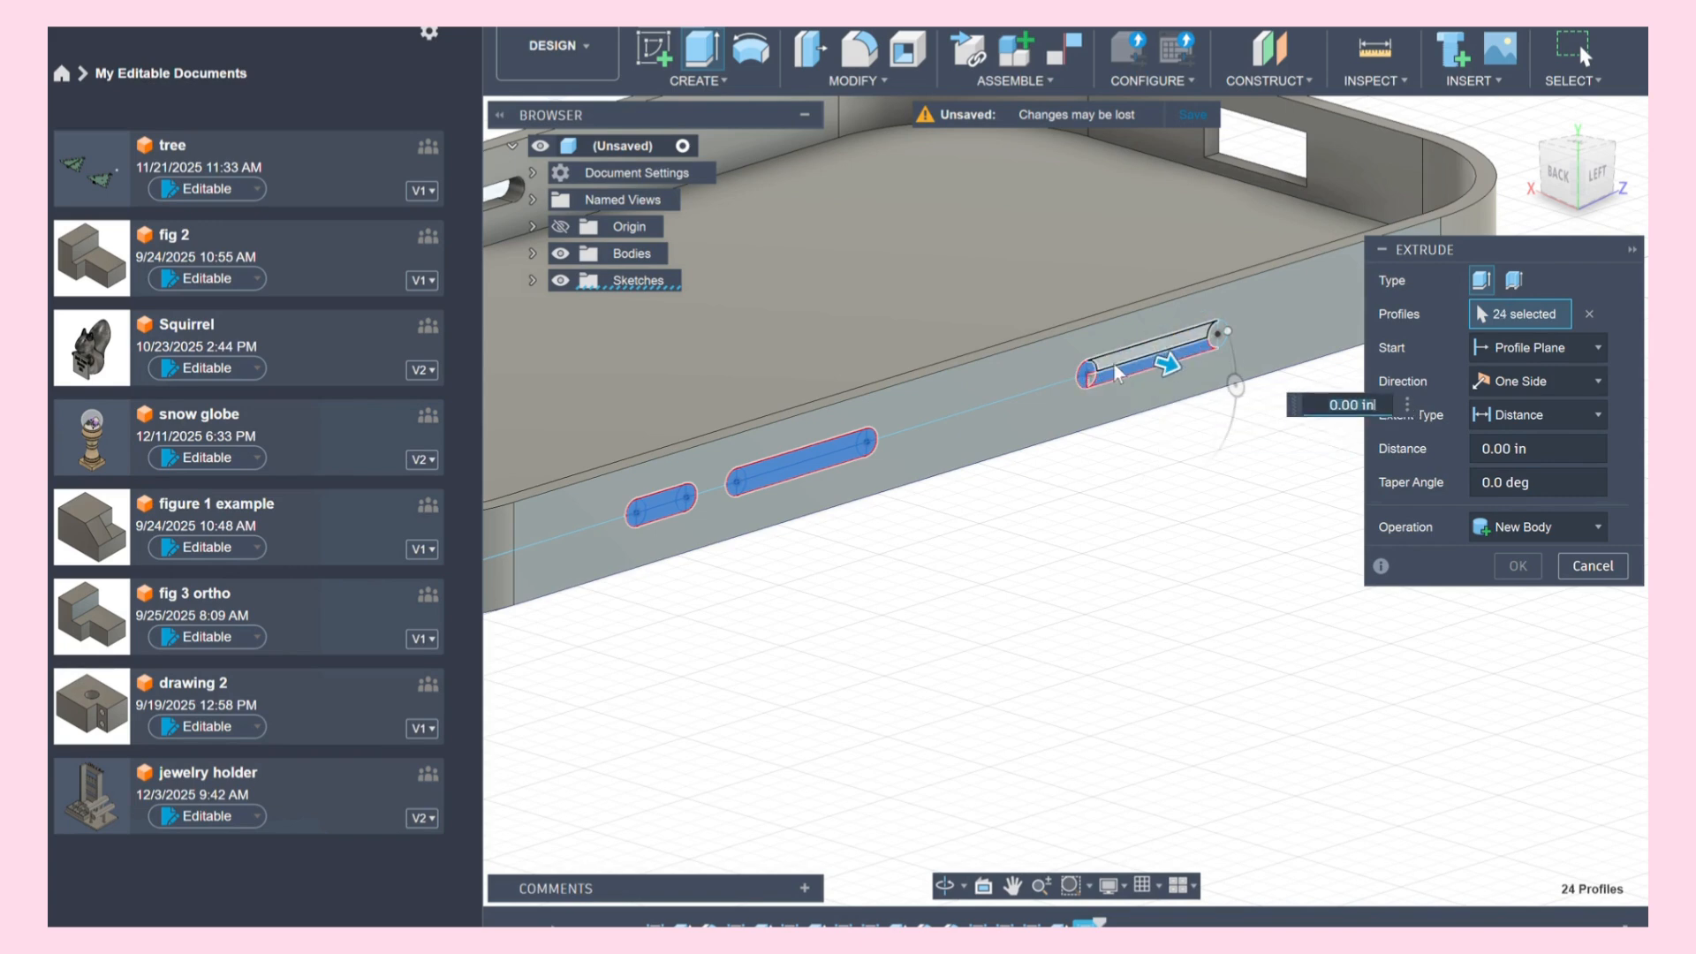
{"action": "left_click", "coordinate": [1202, 349]}
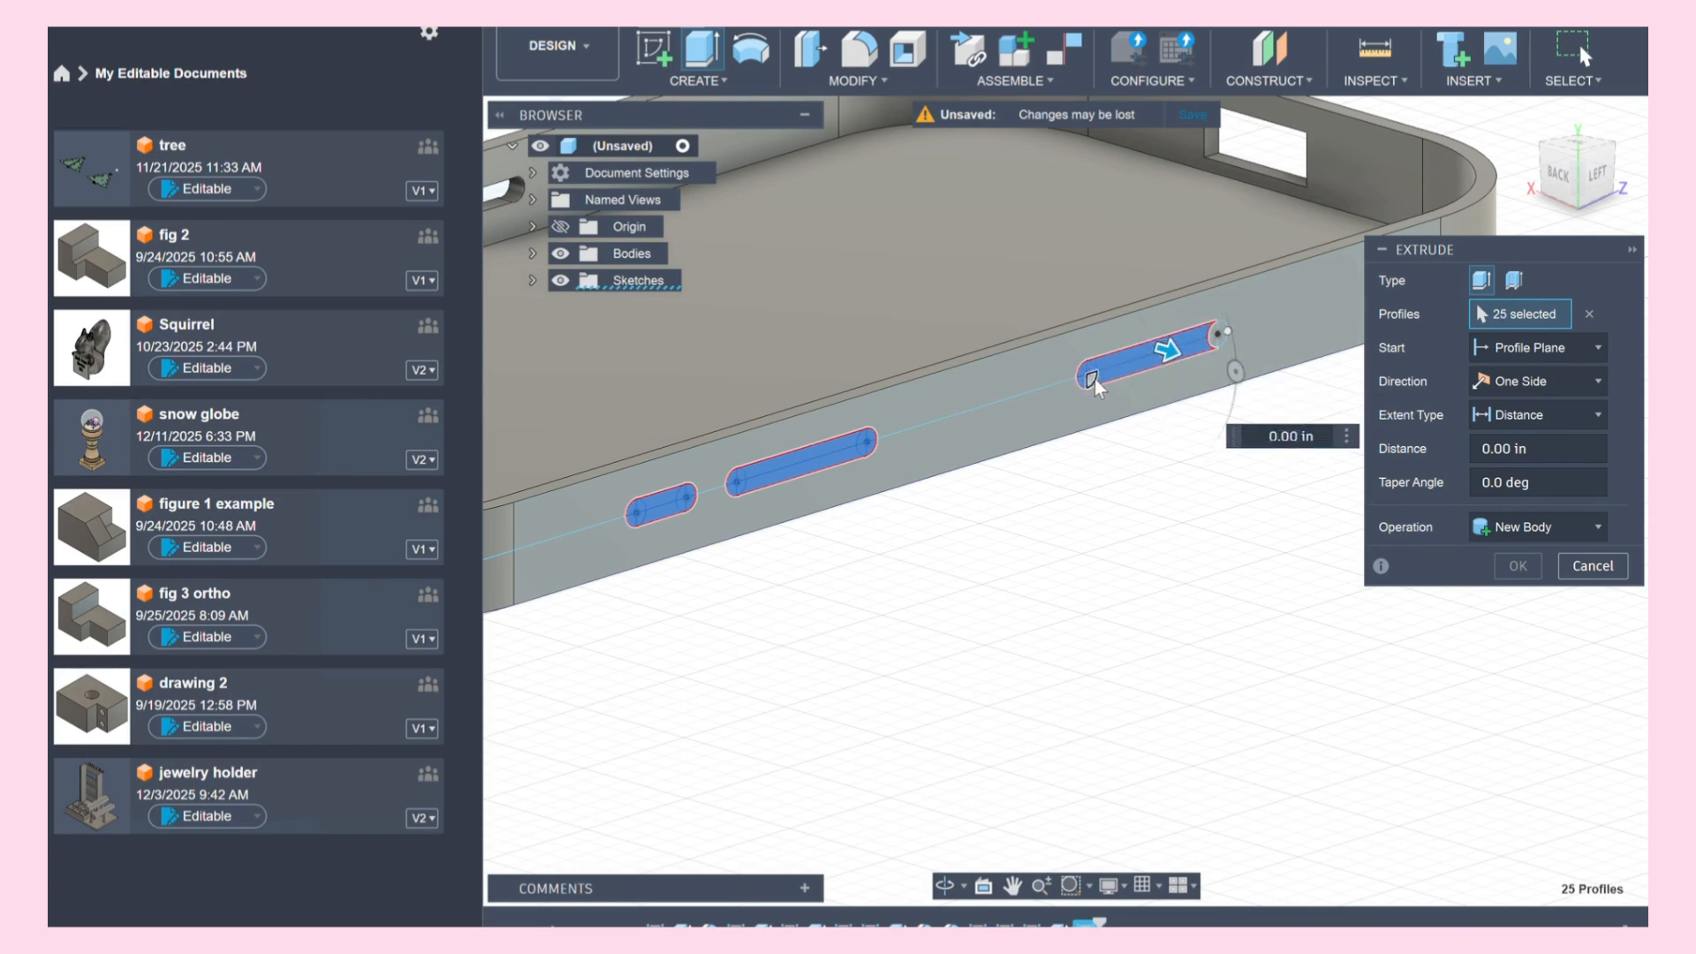
{"action": "left_click", "coordinate": [1216, 336]}
{"action": "left_click", "coordinate": [1219, 336]}
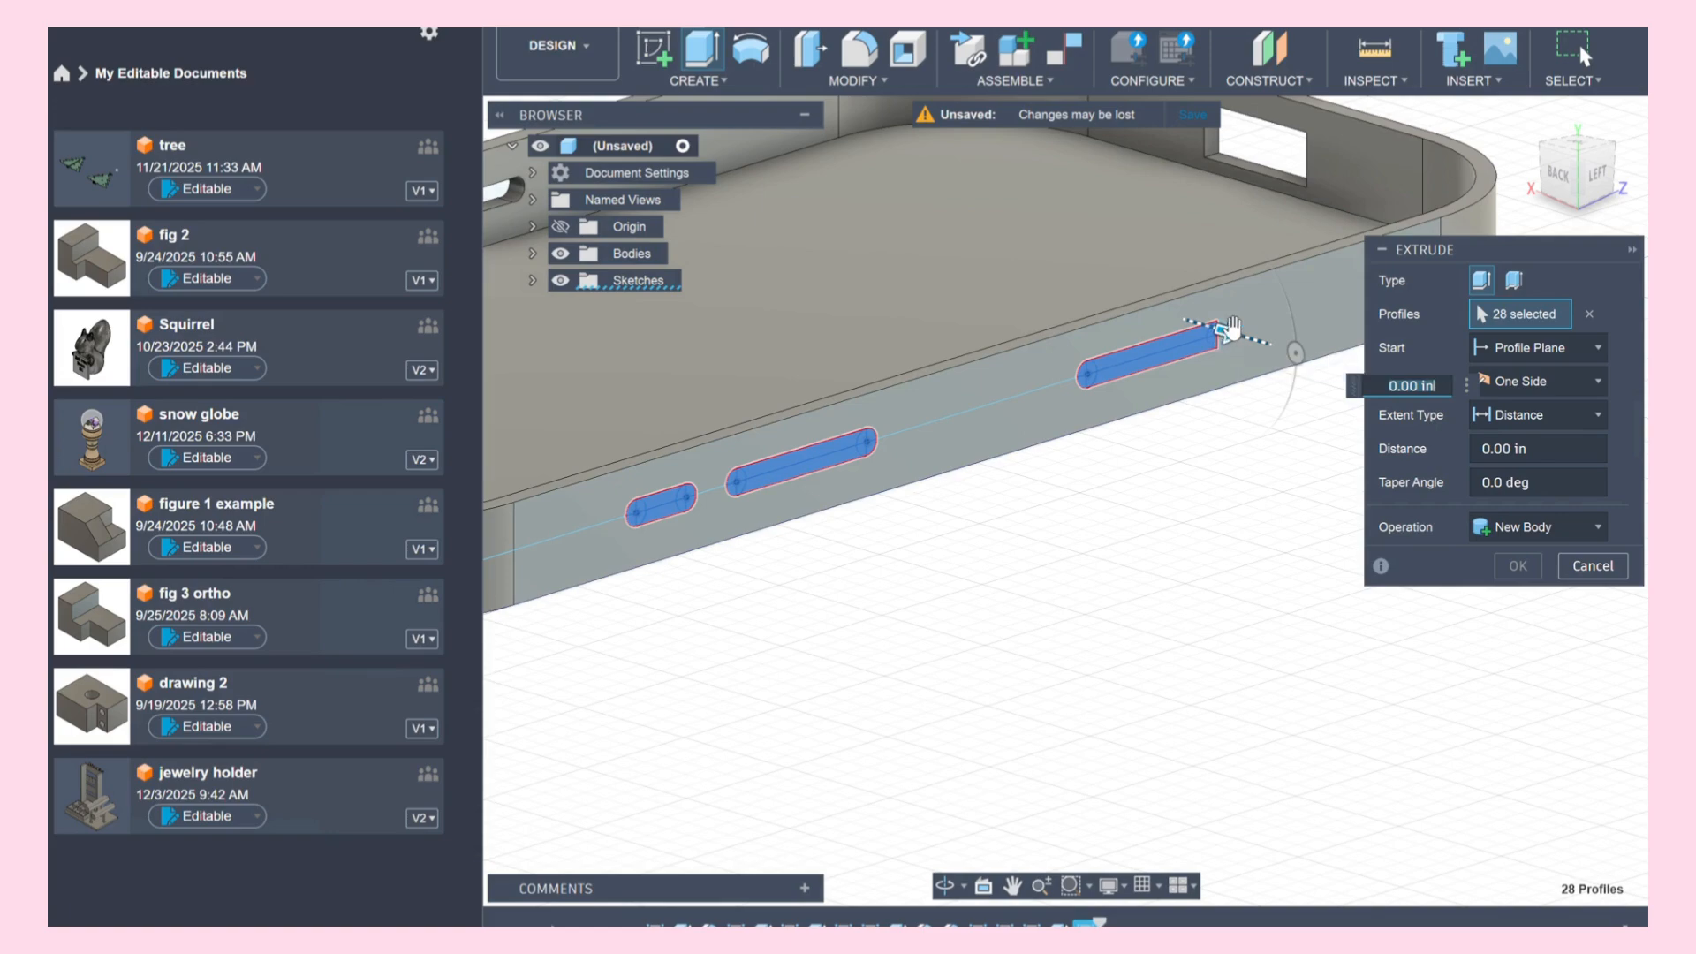
{"action": "left_click_drag", "start_coordinate": [1615, 183], "coordinate": [1585, 158]}
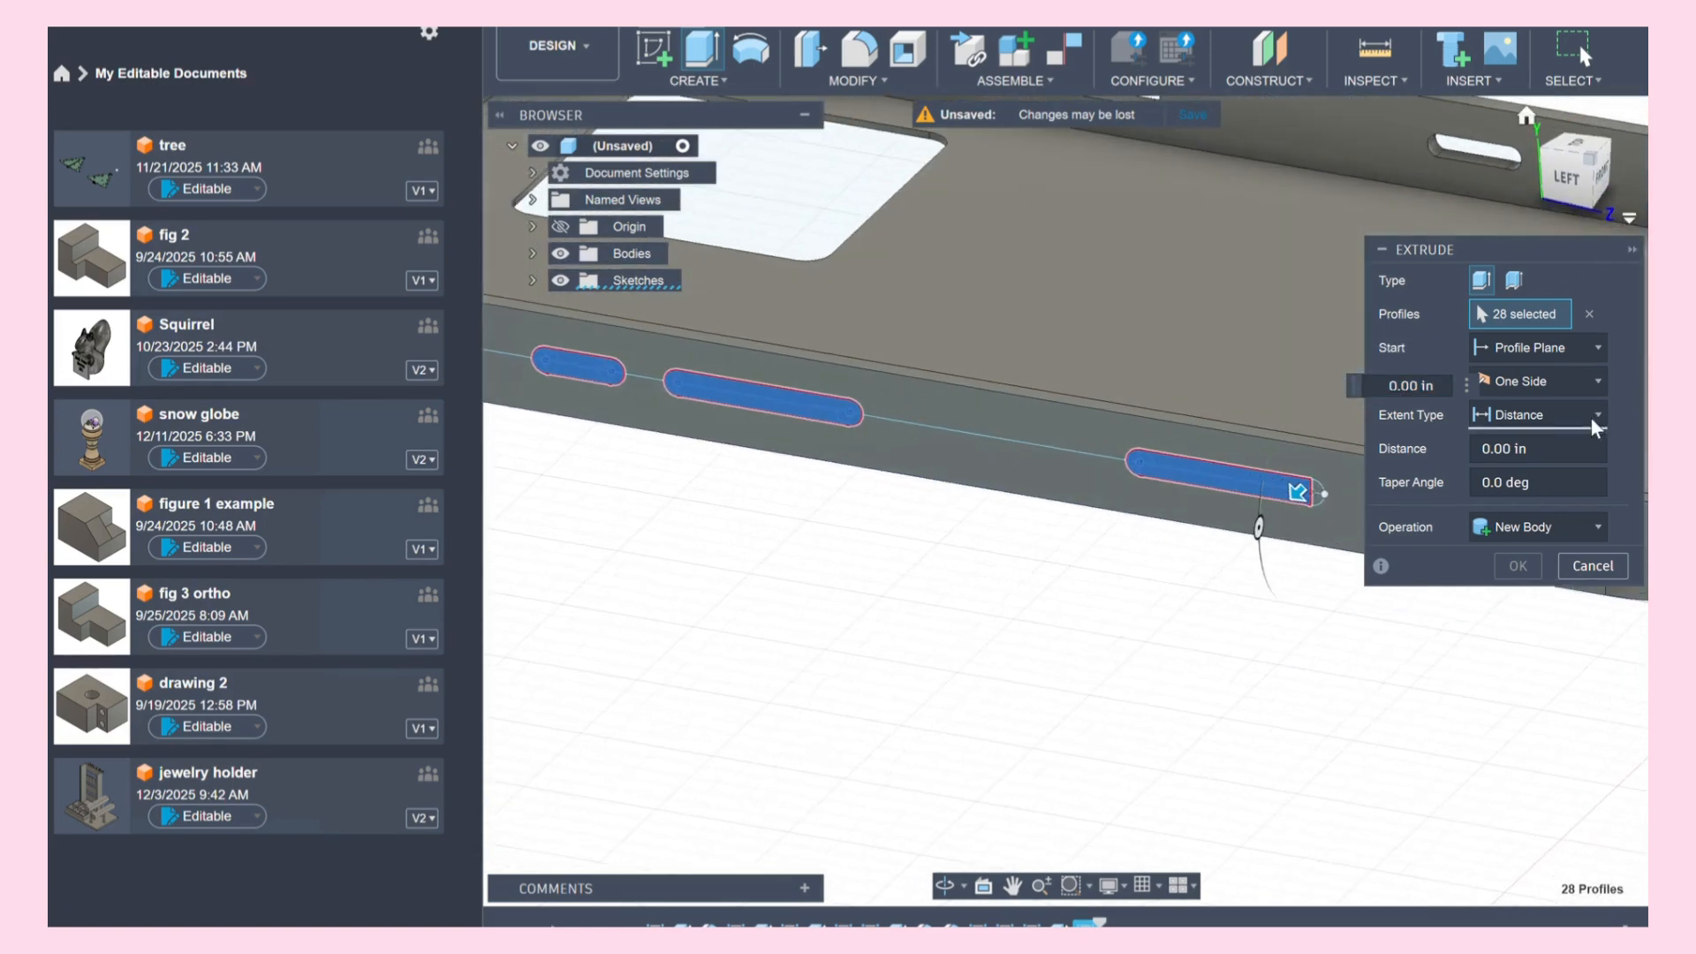
{"action": "left_click", "coordinate": [1310, 494]}
{"action": "left_click", "coordinate": [1315, 492]}
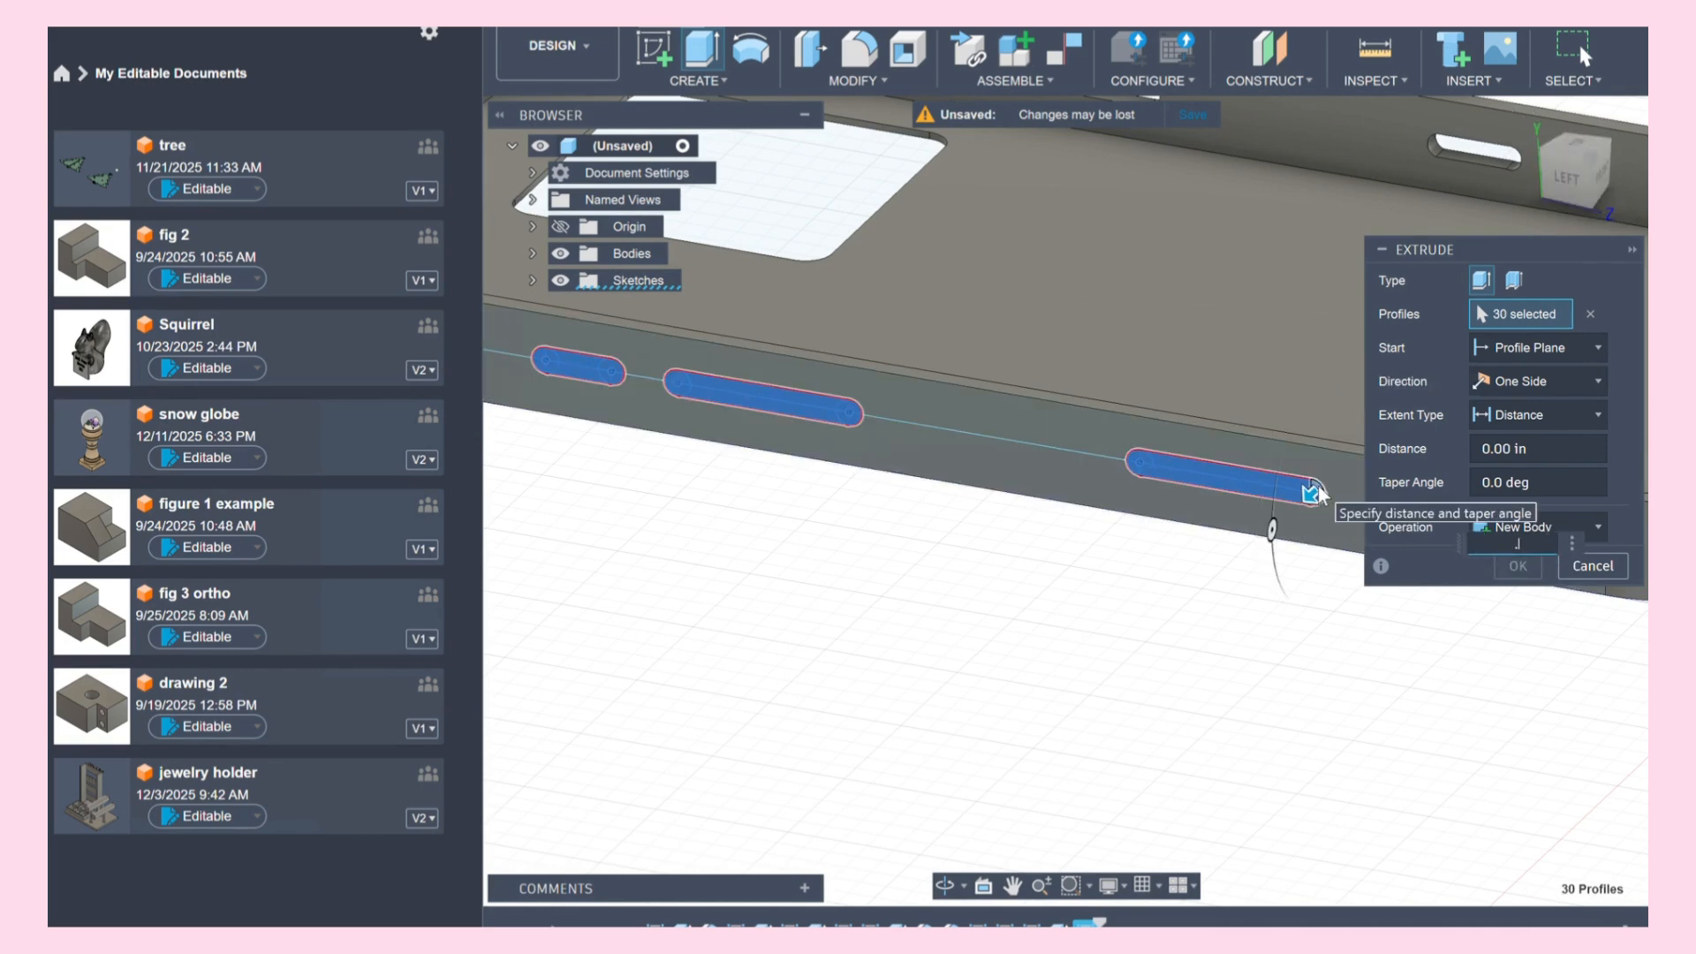
Step: Extrude the three selected slot profiles outward 0.05 in from the side wall as a New Body
{"action": "type", "text": ".1"}
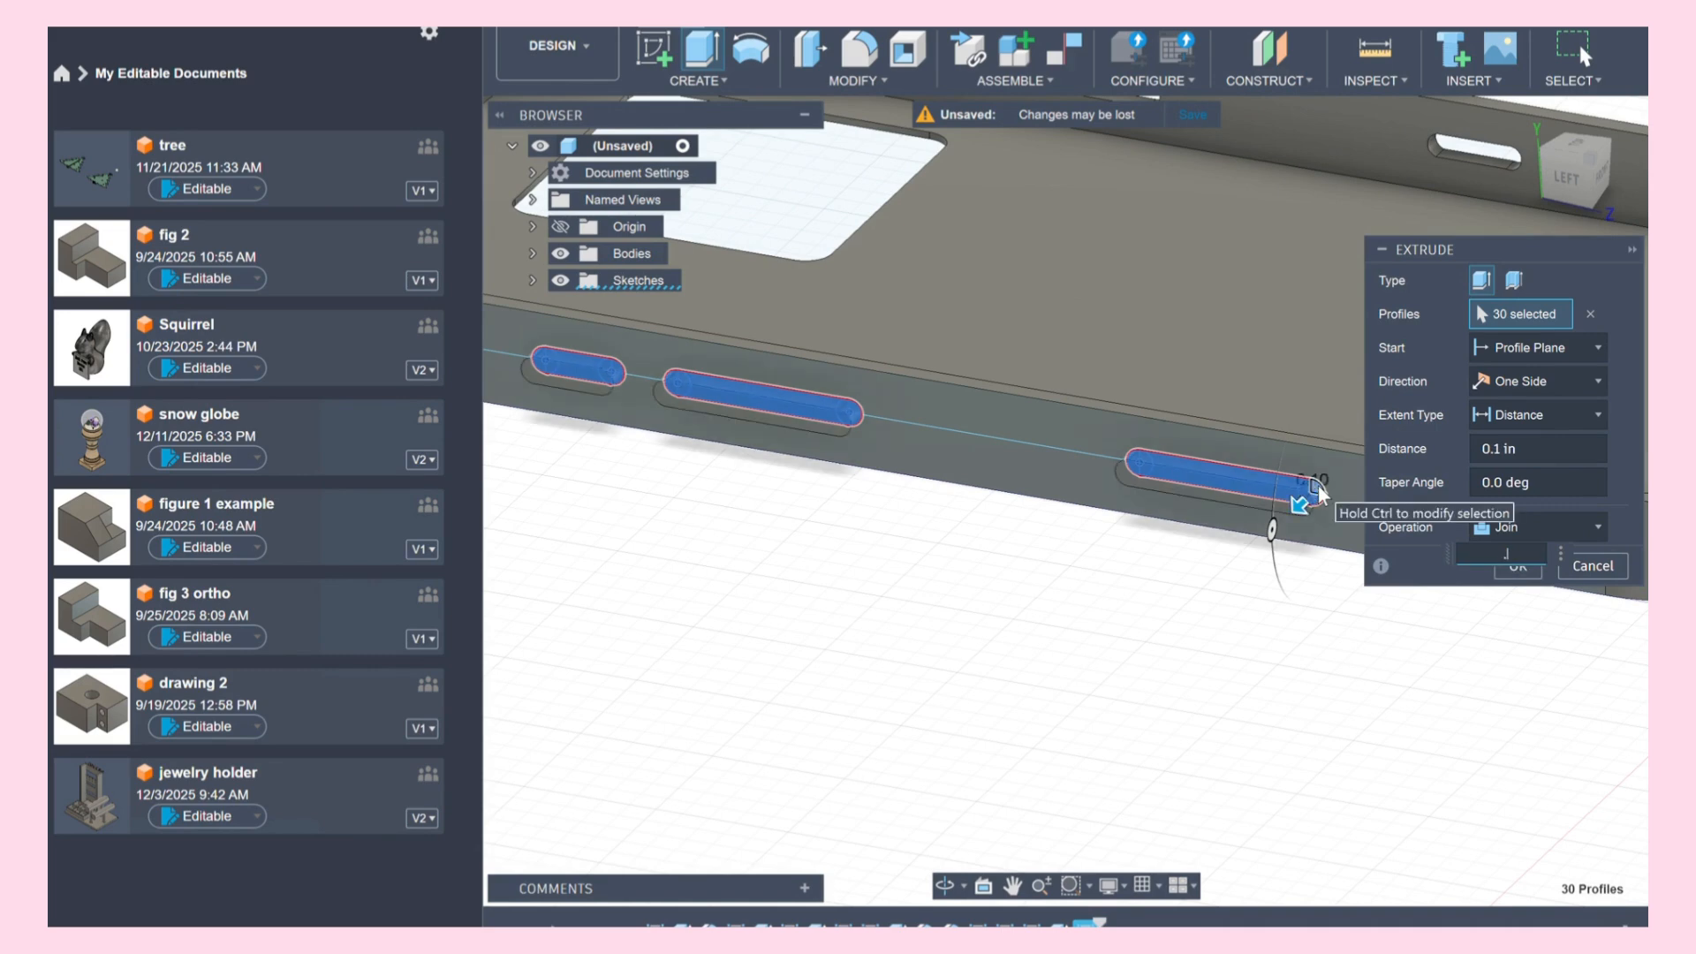
{"action": "type", "text": "05"}
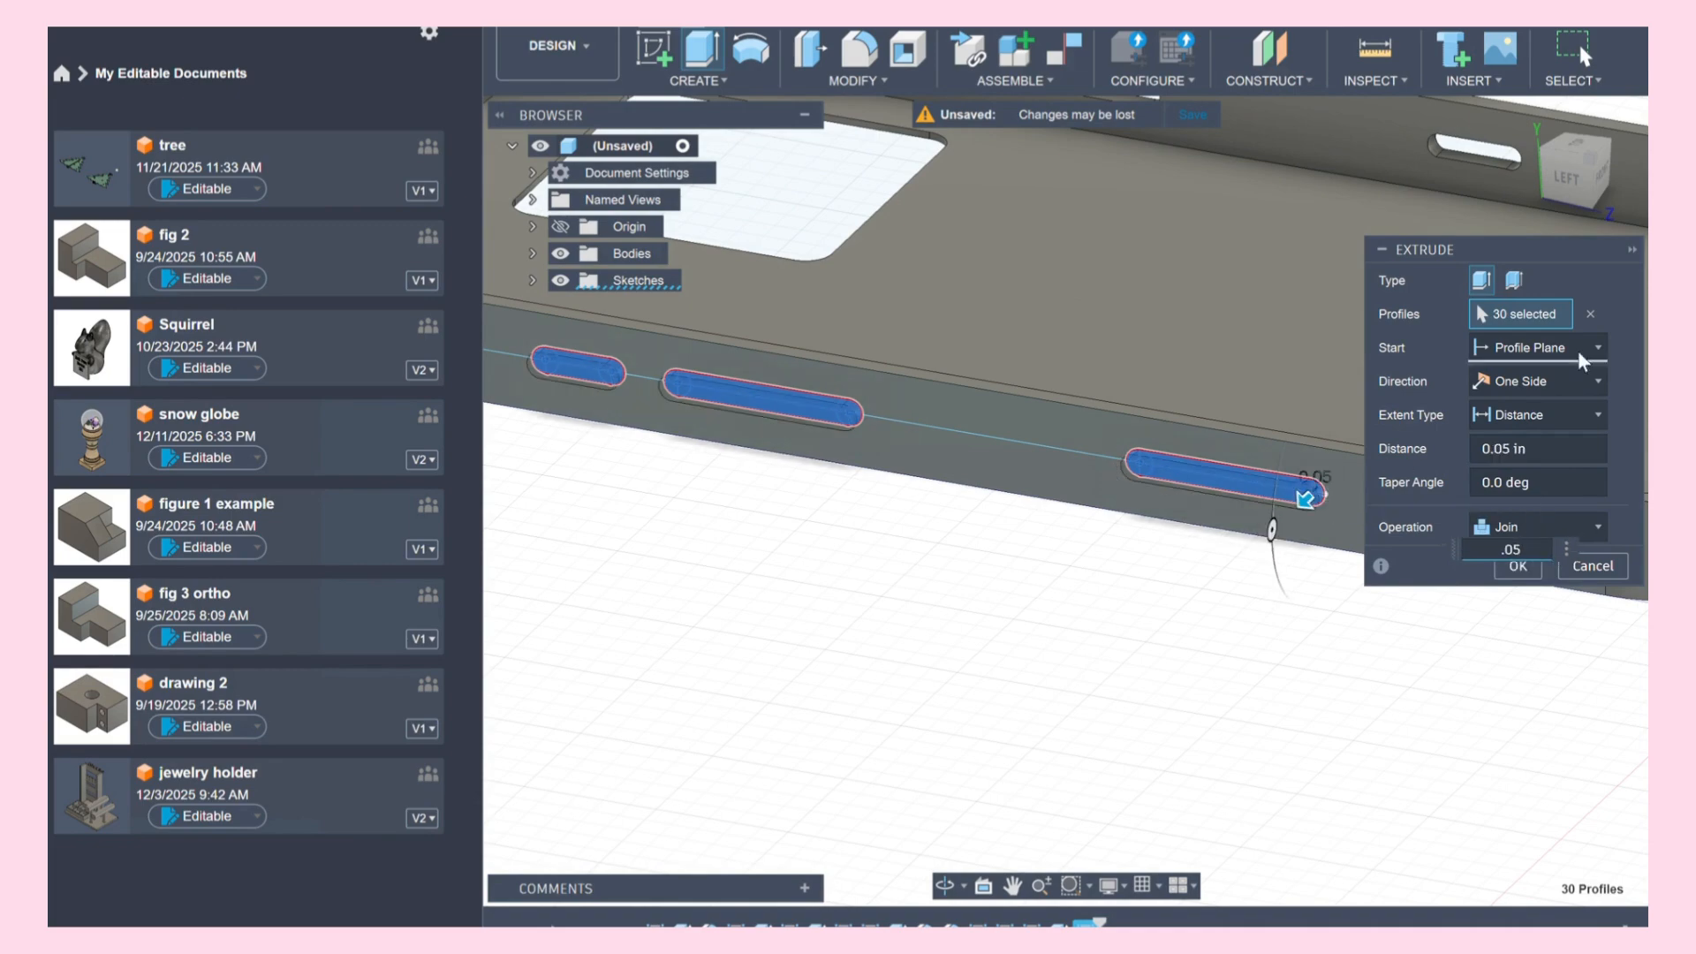
{"action": "left_click", "coordinate": [1567, 181]}
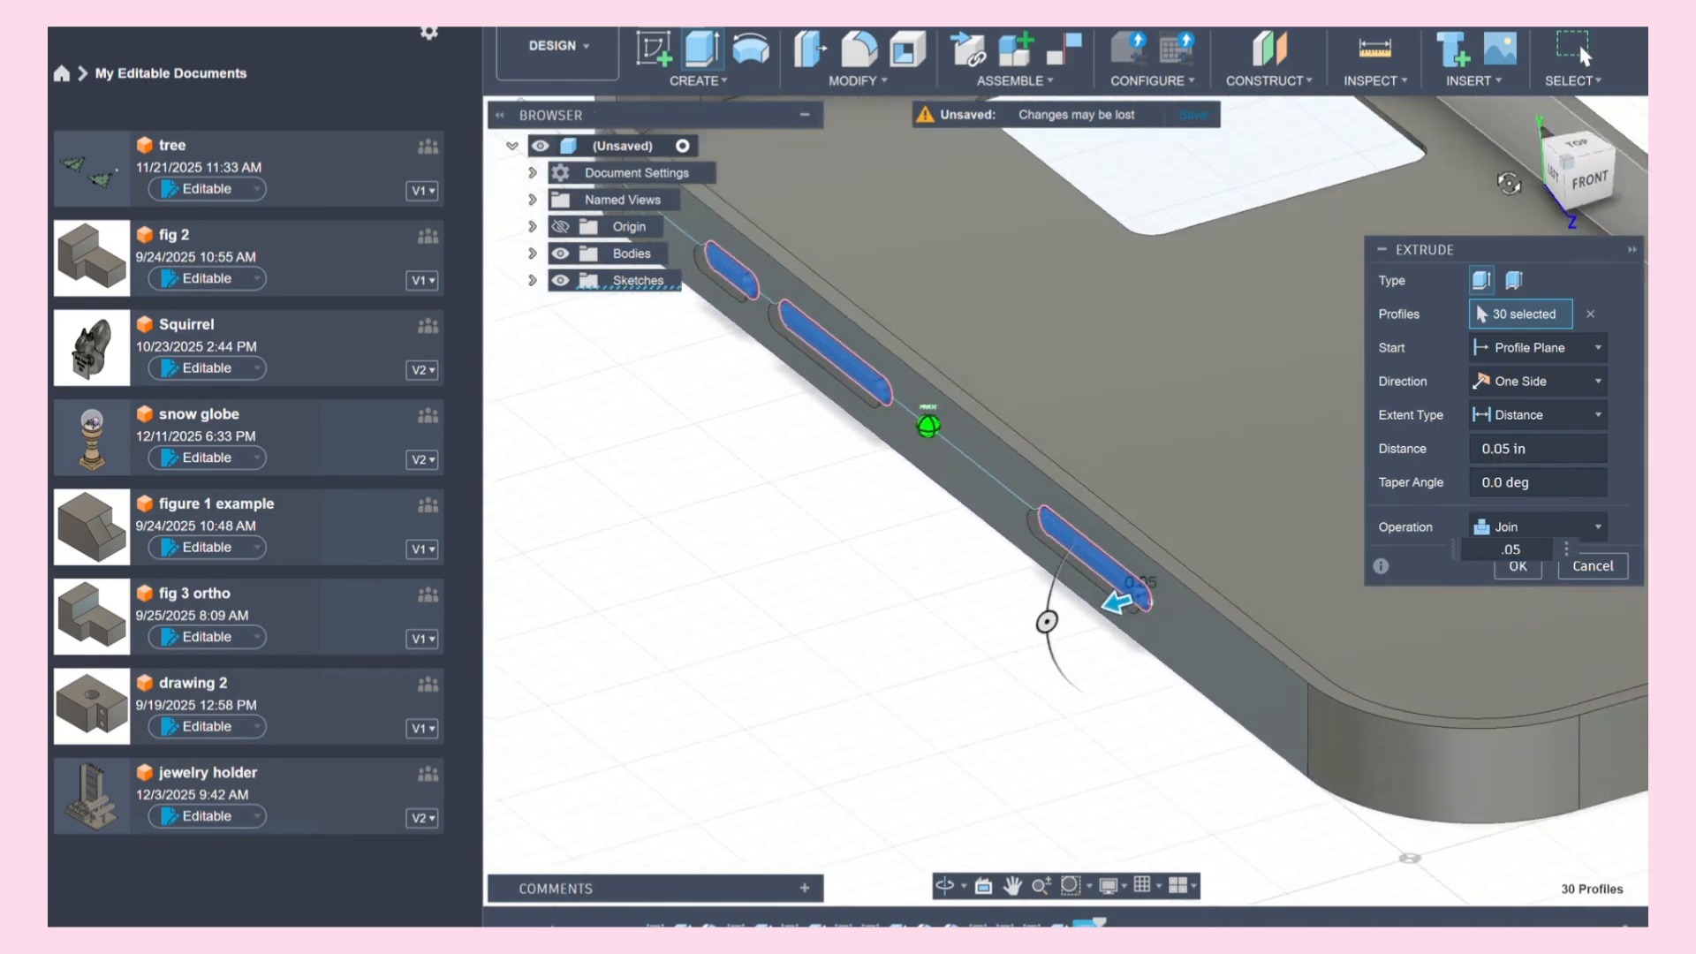
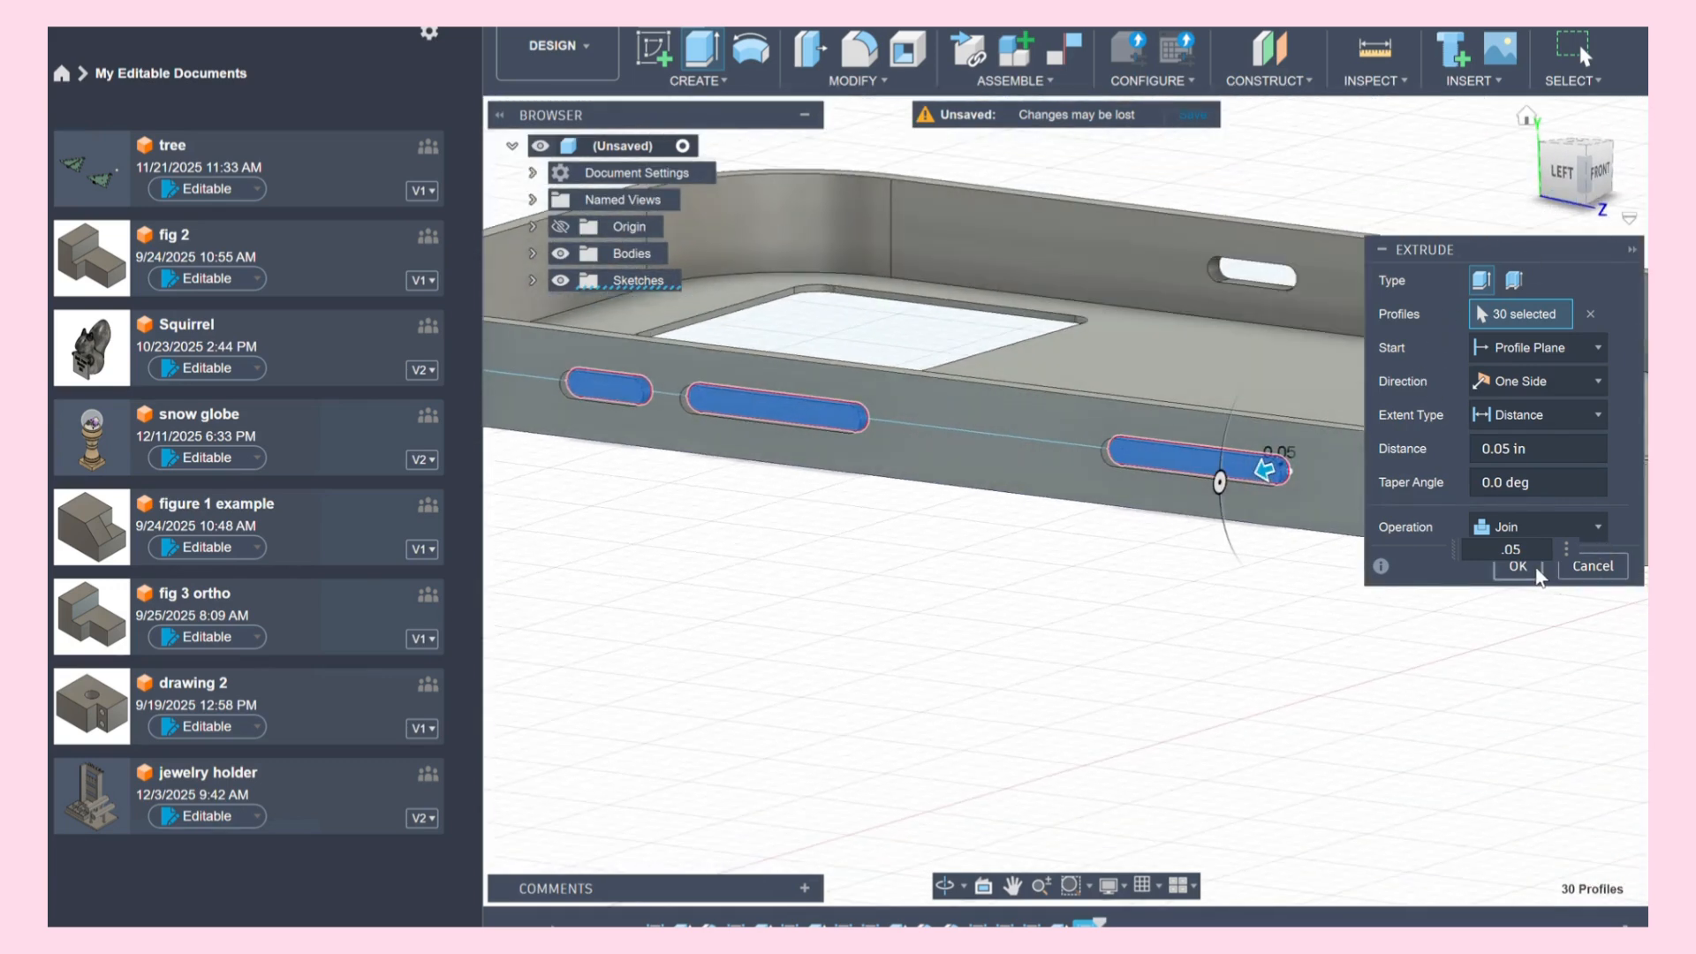
{"action": "left_click", "coordinate": [1538, 527]}
{"action": "left_click", "coordinate": [1517, 643]}
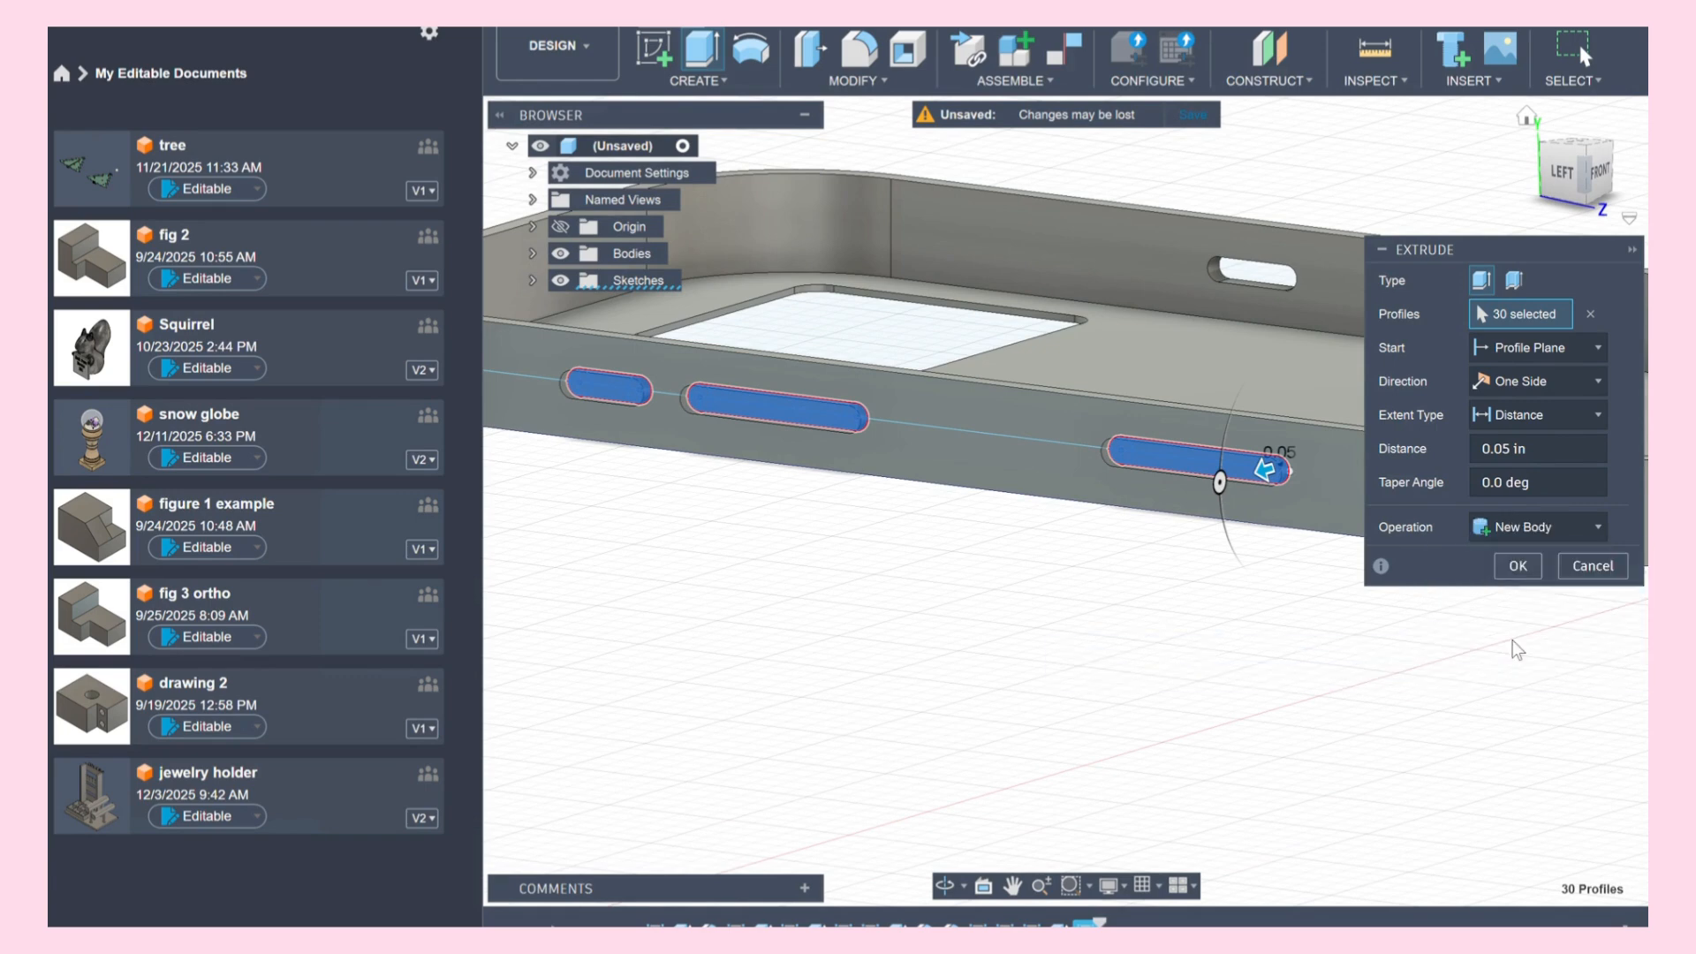
{"action": "left_click", "coordinate": [1523, 569]}
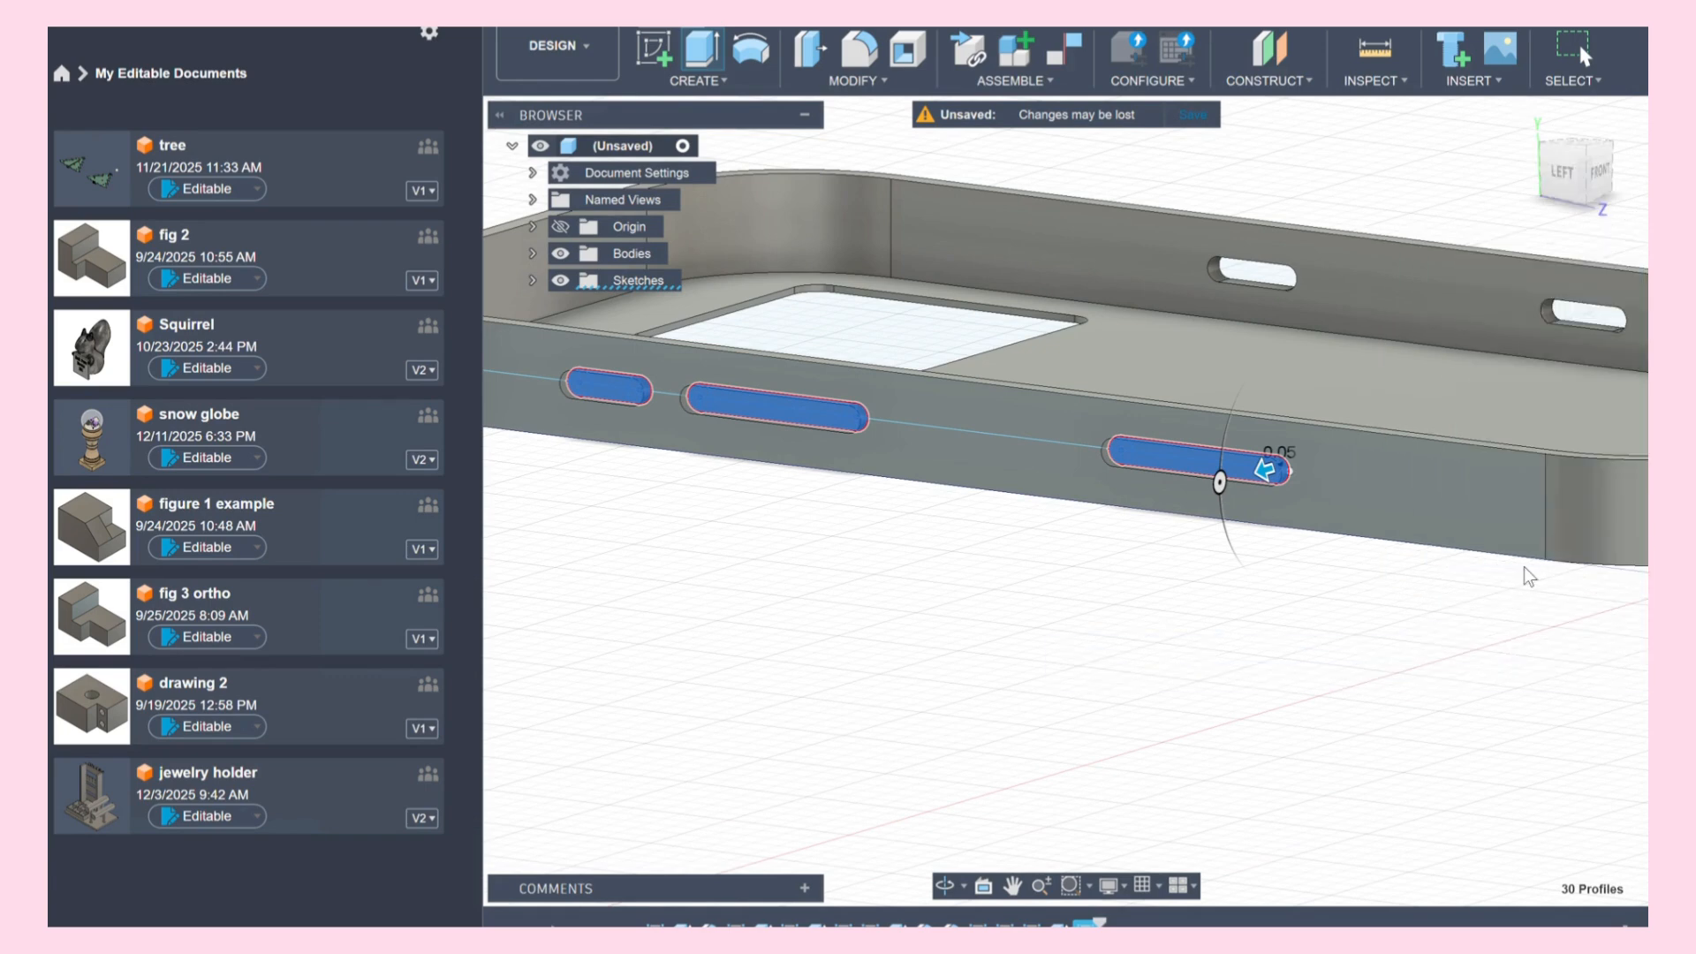
Step: Sketch a 1 in diameter circle near the middle of the case's outer back face and finish the sketch
{"action": "left_click", "coordinate": [1603, 174]}
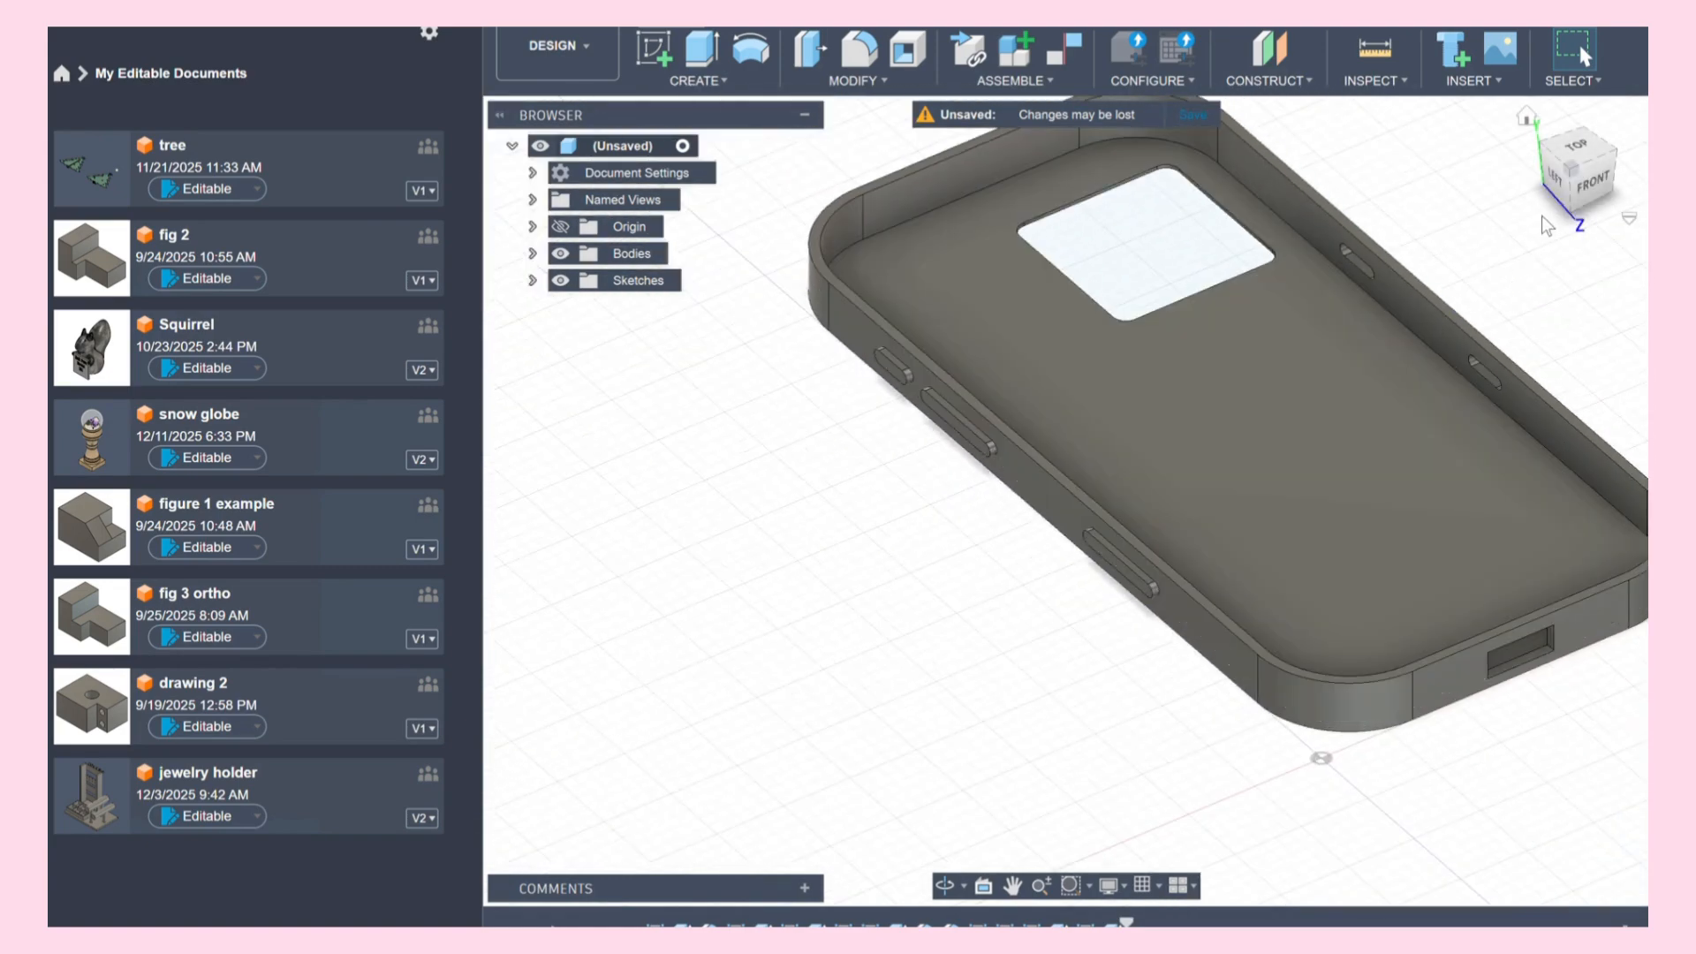
{"action": "mouse_move", "coordinate": [1606, 181]}
{"action": "left_mouse_down"}
{"action": "mouse_move", "coordinate": [1263, 101]}
{"action": "mouse_move", "coordinate": [1241, 75]}
{"action": "mouse_move", "coordinate": [1230, 88]}
{"action": "left_mouse_up"}
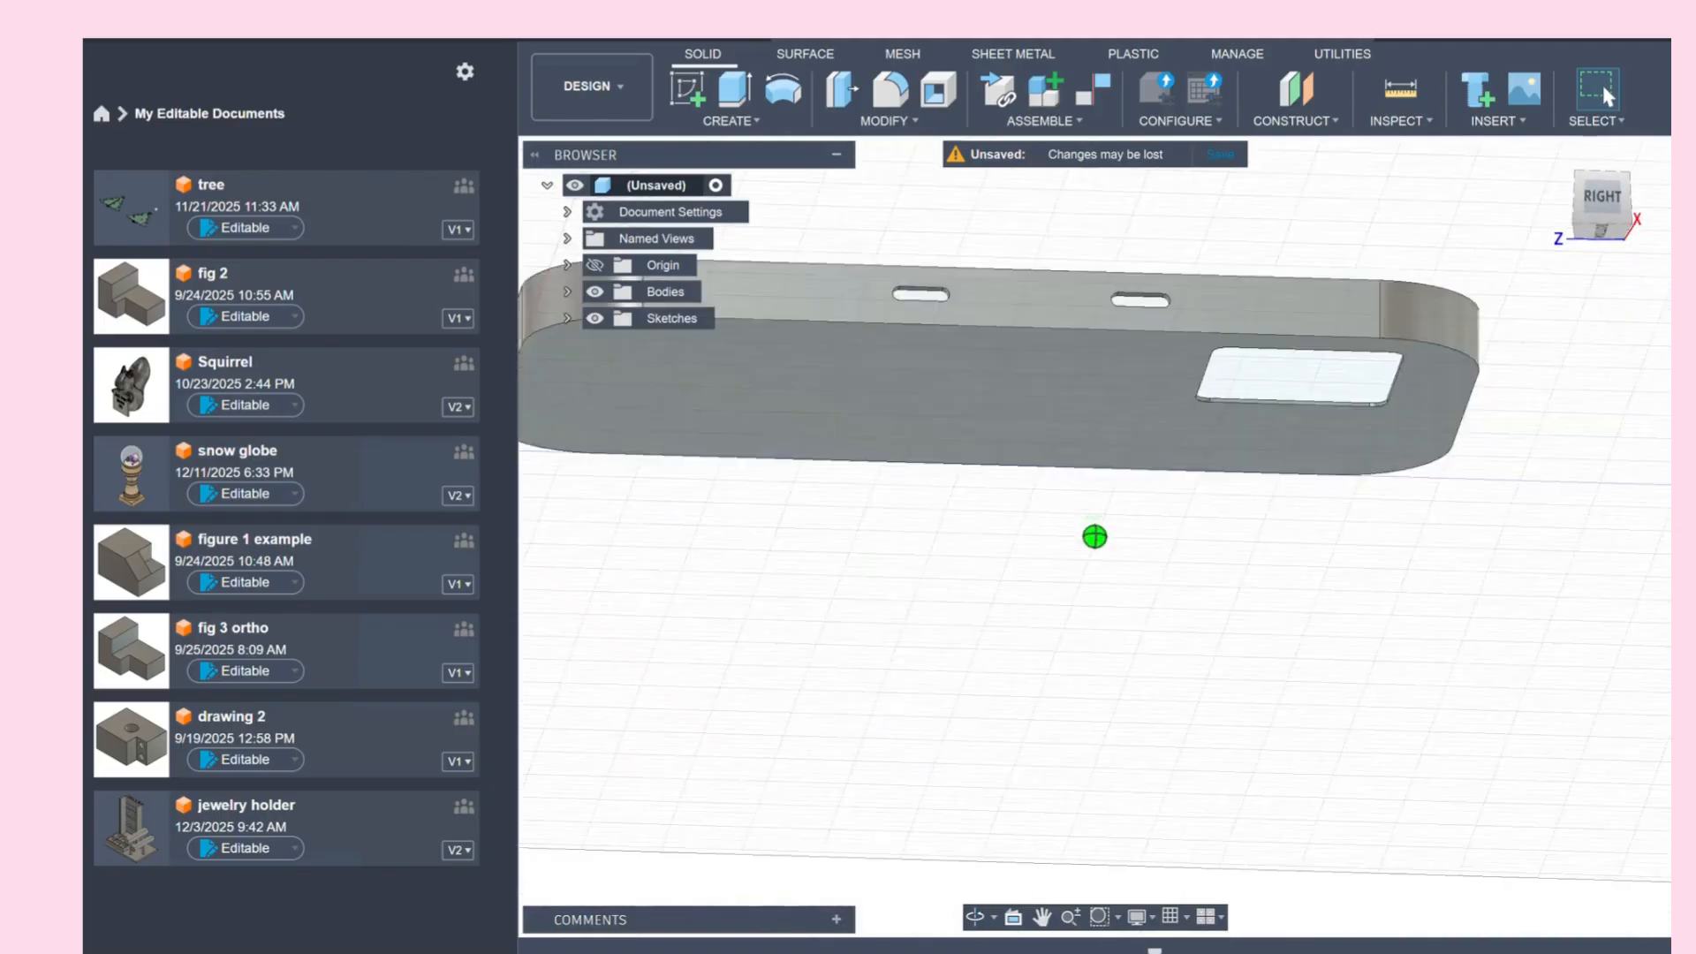
{"action": "left_click_drag", "start_coordinate": [1590, 371], "coordinate": [1552, 301]}
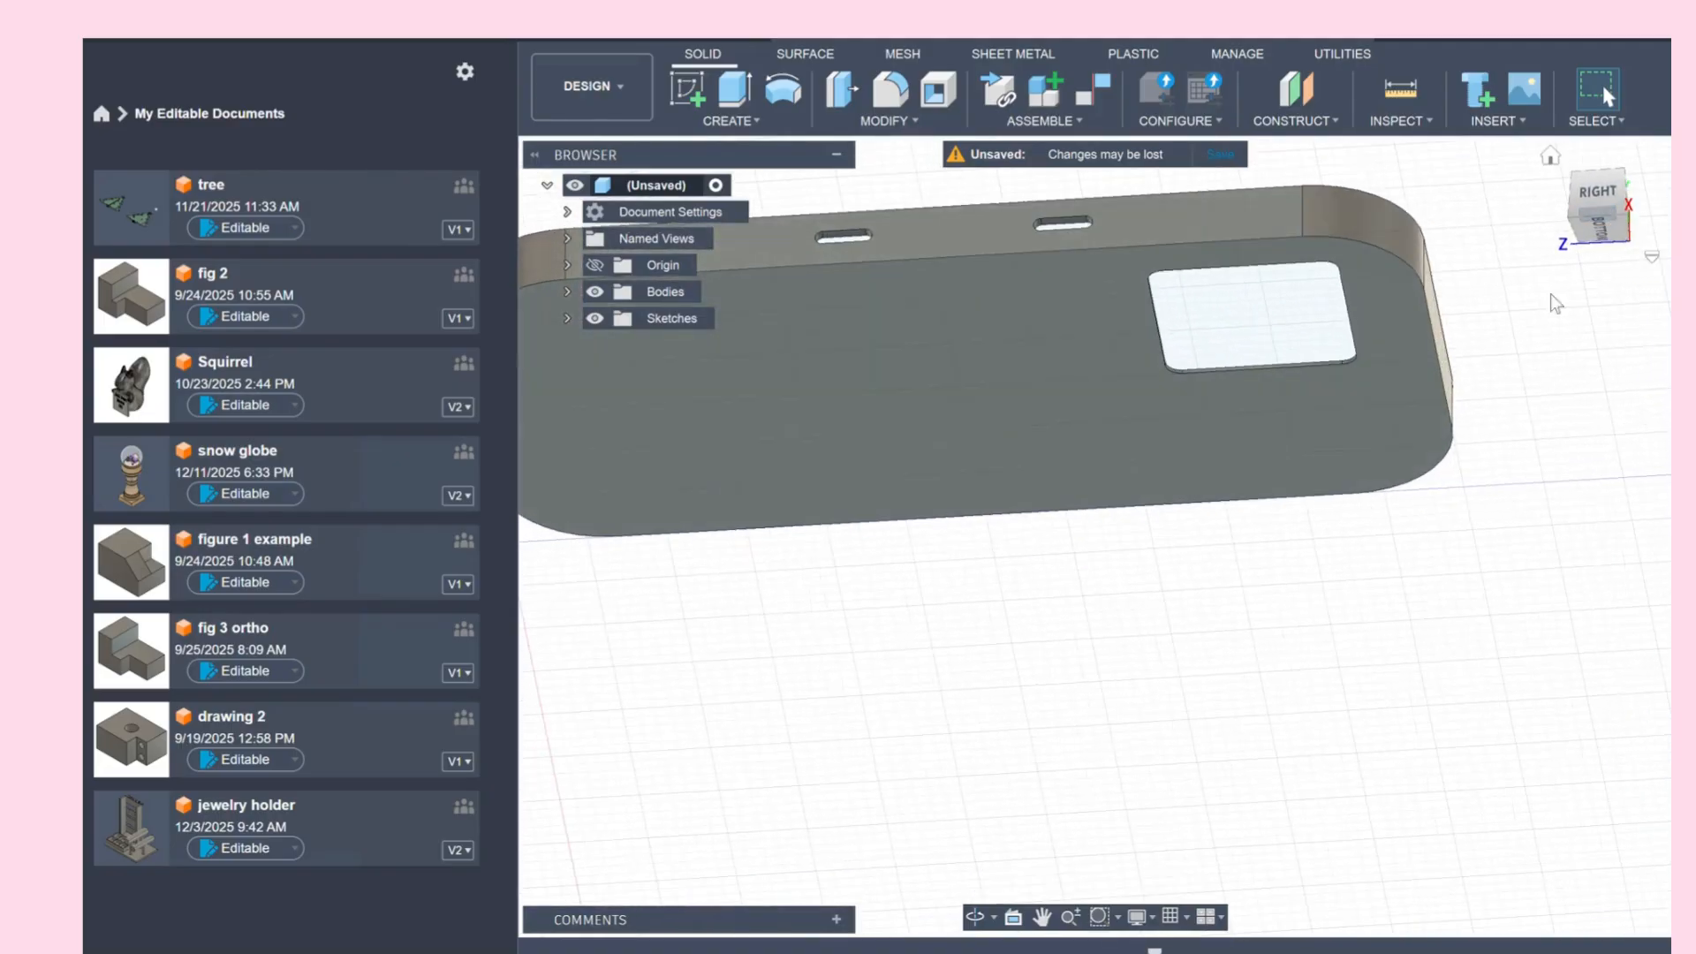
{"action": "left_click", "coordinate": [677, 94]}
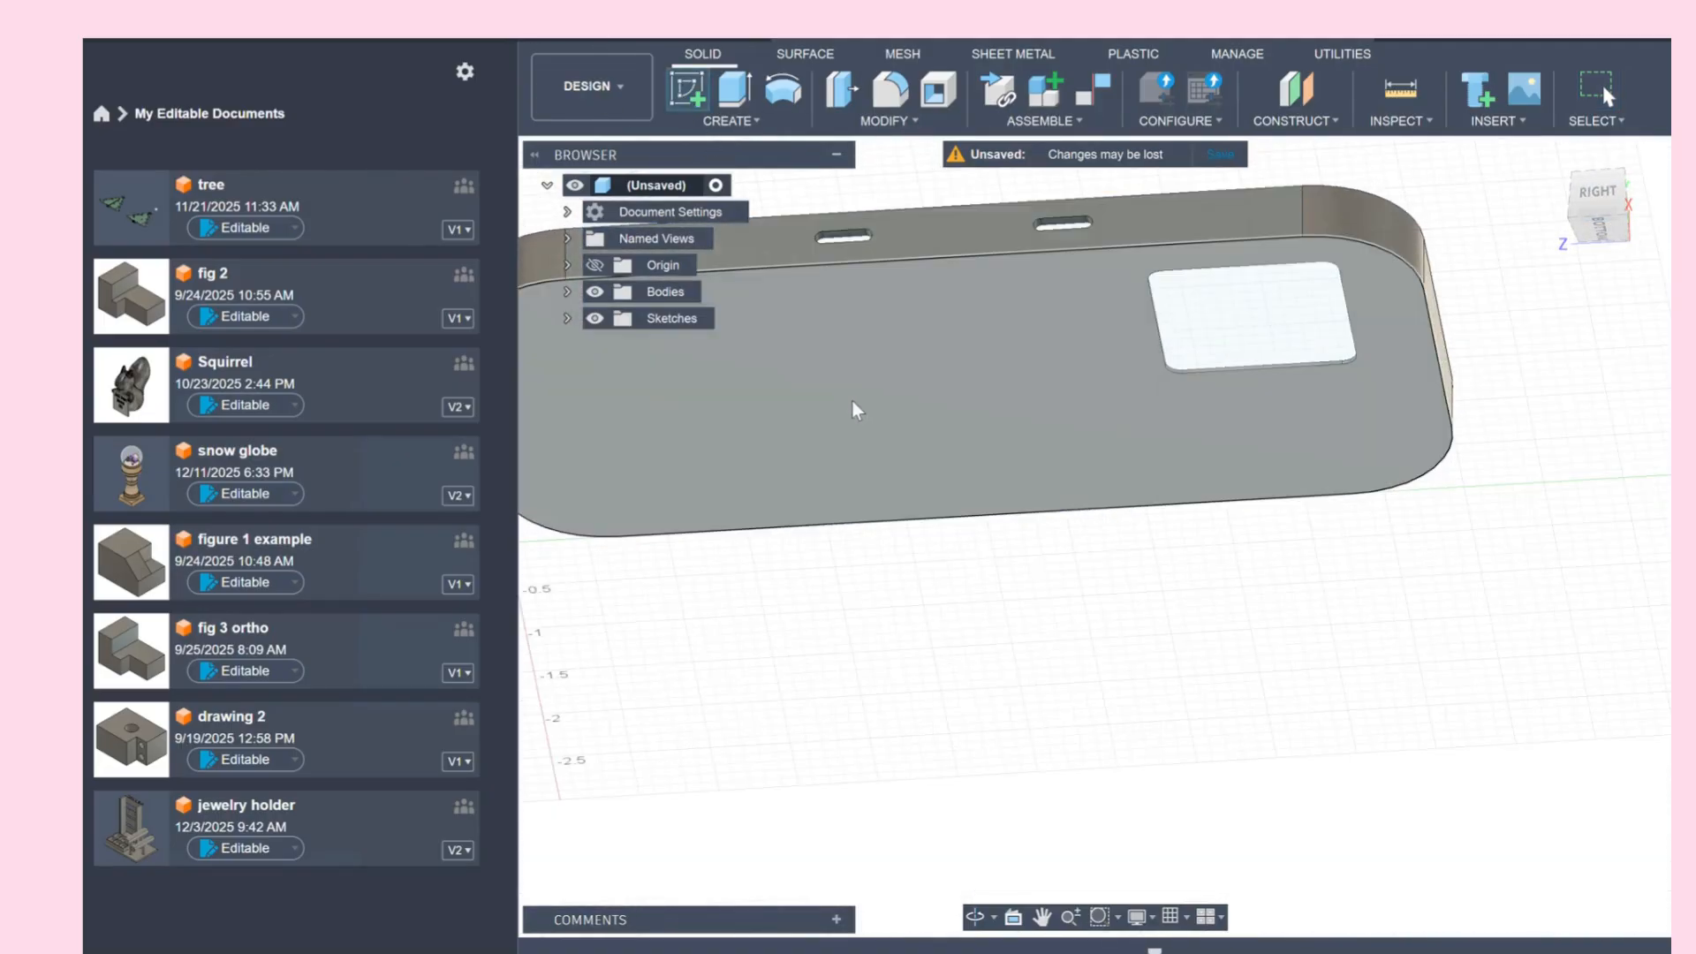
{"action": "left_click", "coordinate": [855, 408]}
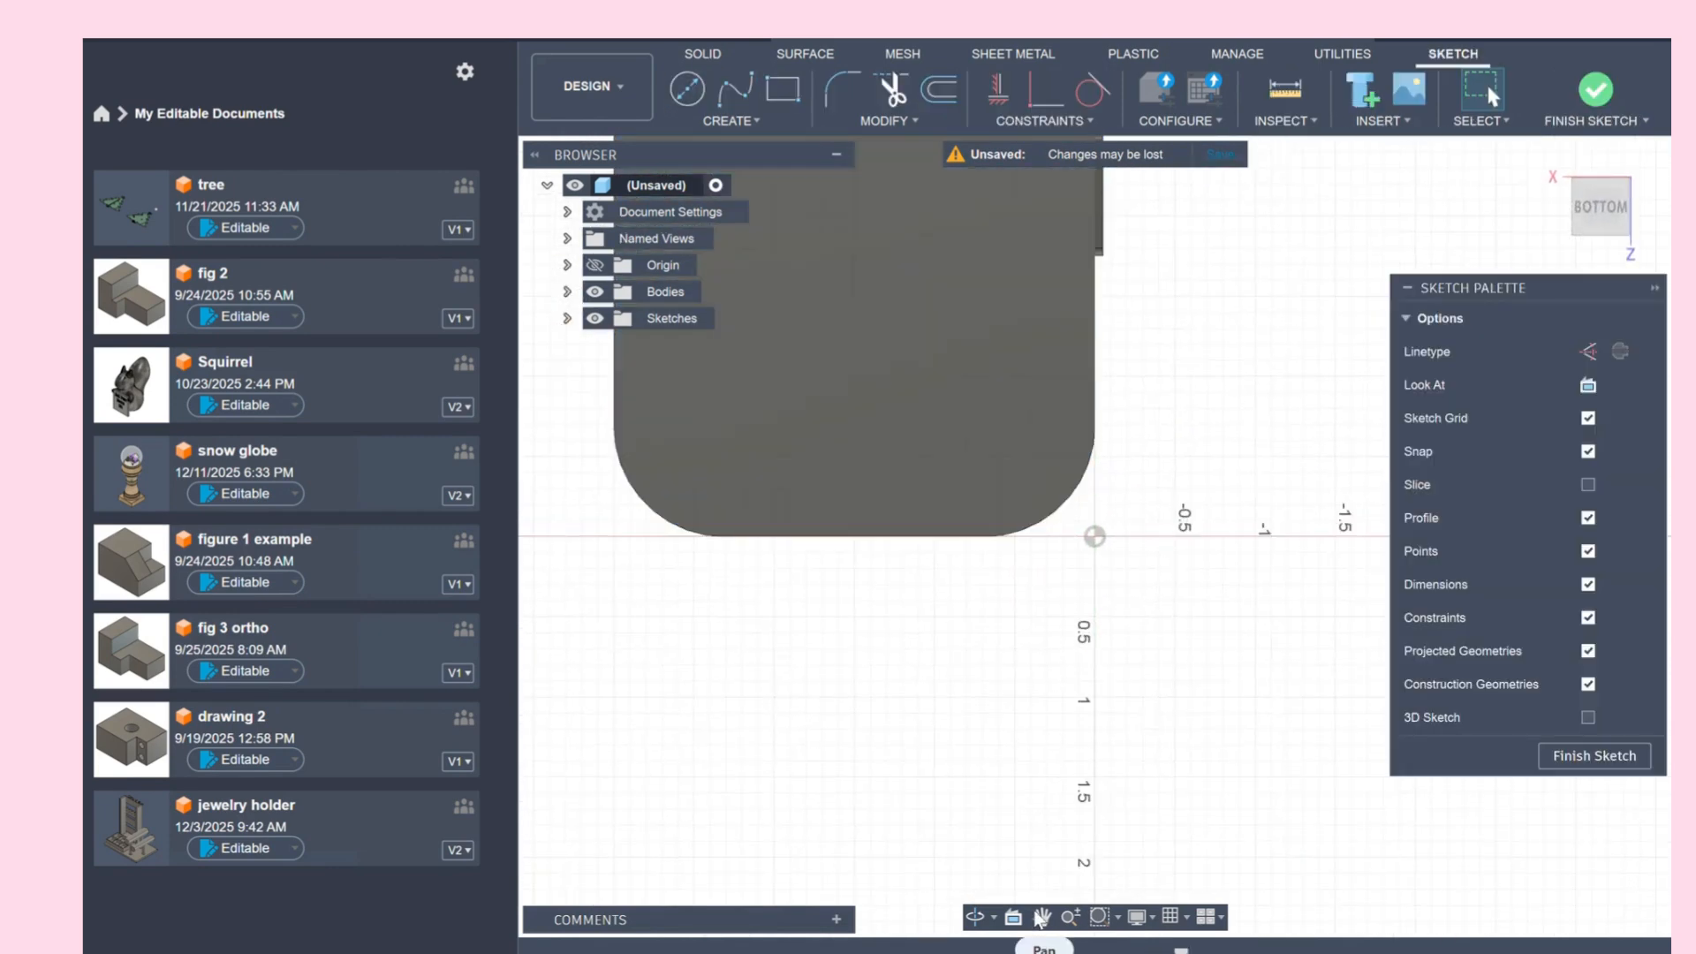
{"action": "middle_click_drag", "start_coordinate": [946, 416], "coordinate": [1069, 767]}
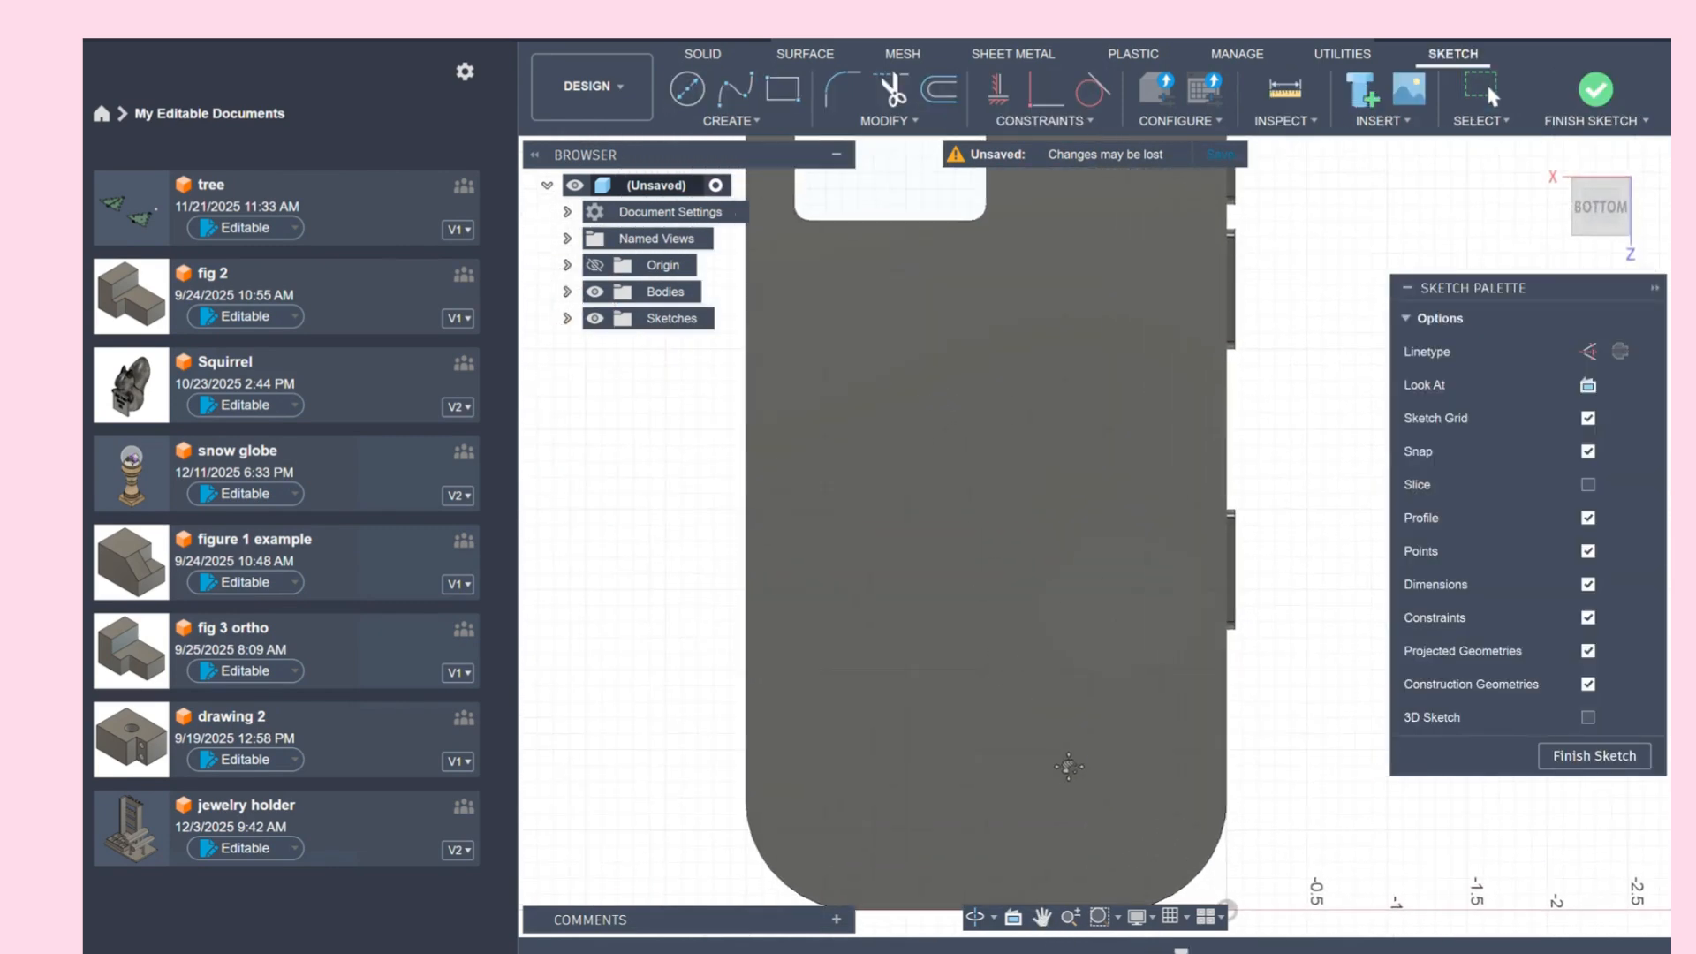
{"action": "left_click", "coordinate": [687, 90]}
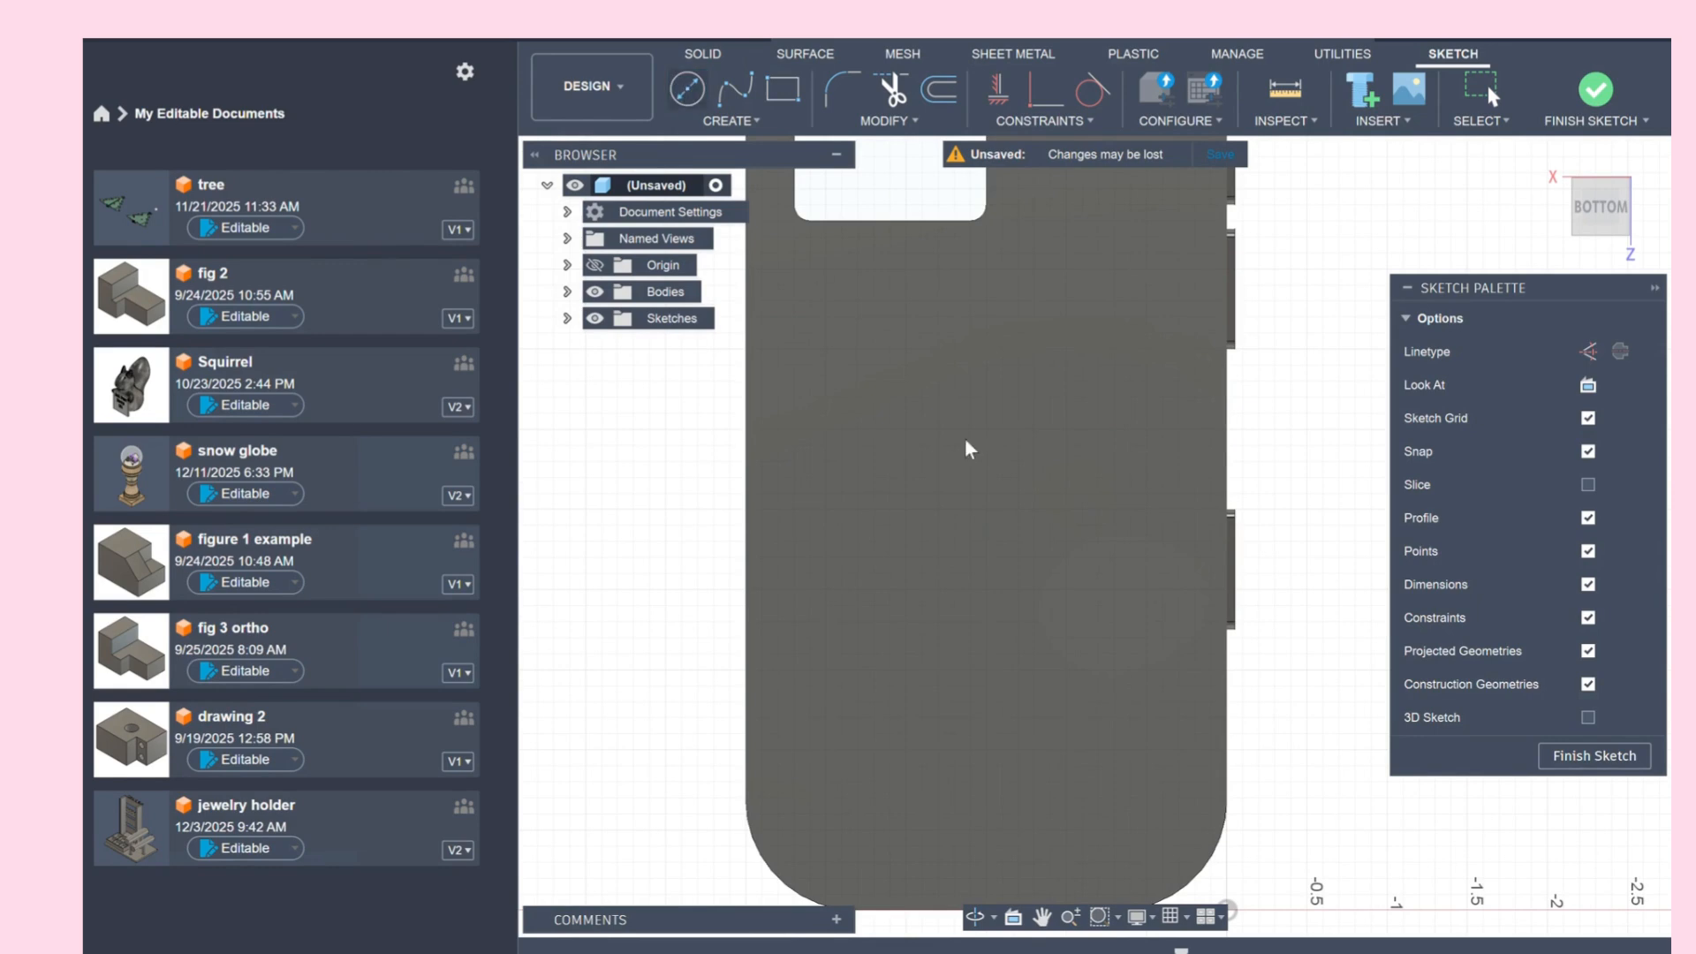
{"action": "left_click", "coordinate": [984, 511]}
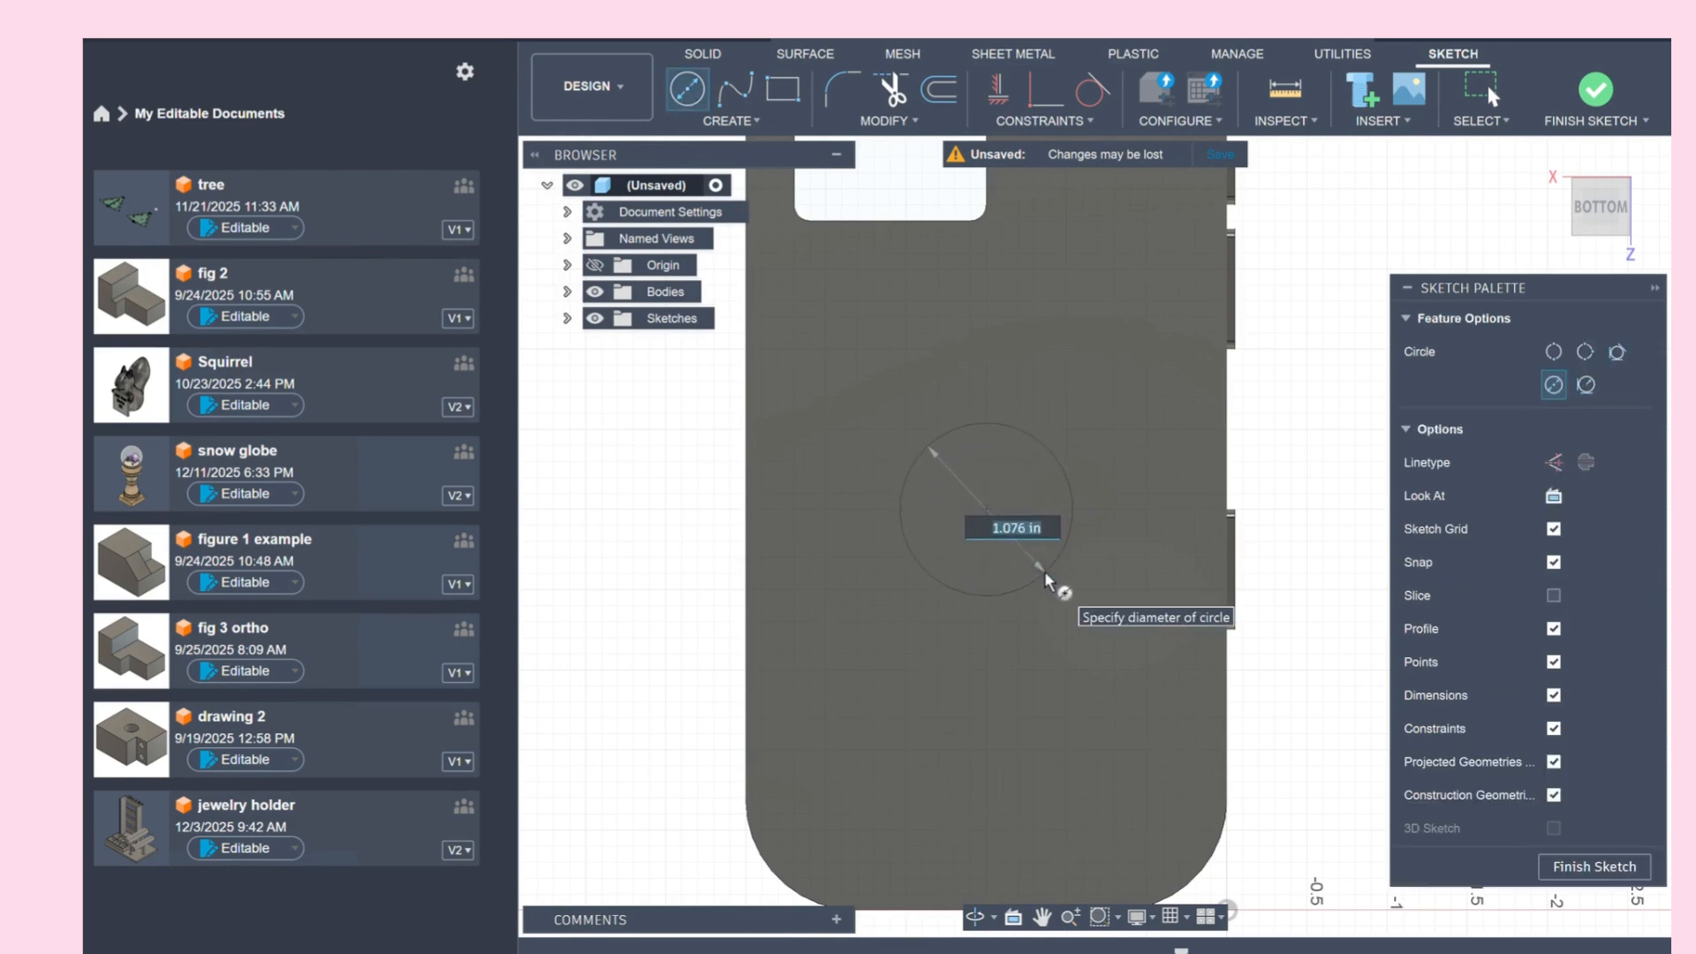
{"action": "type", "text": "1"}
{"action": "key", "text": "Return"}
{"action": "key", "text": "Escape"}
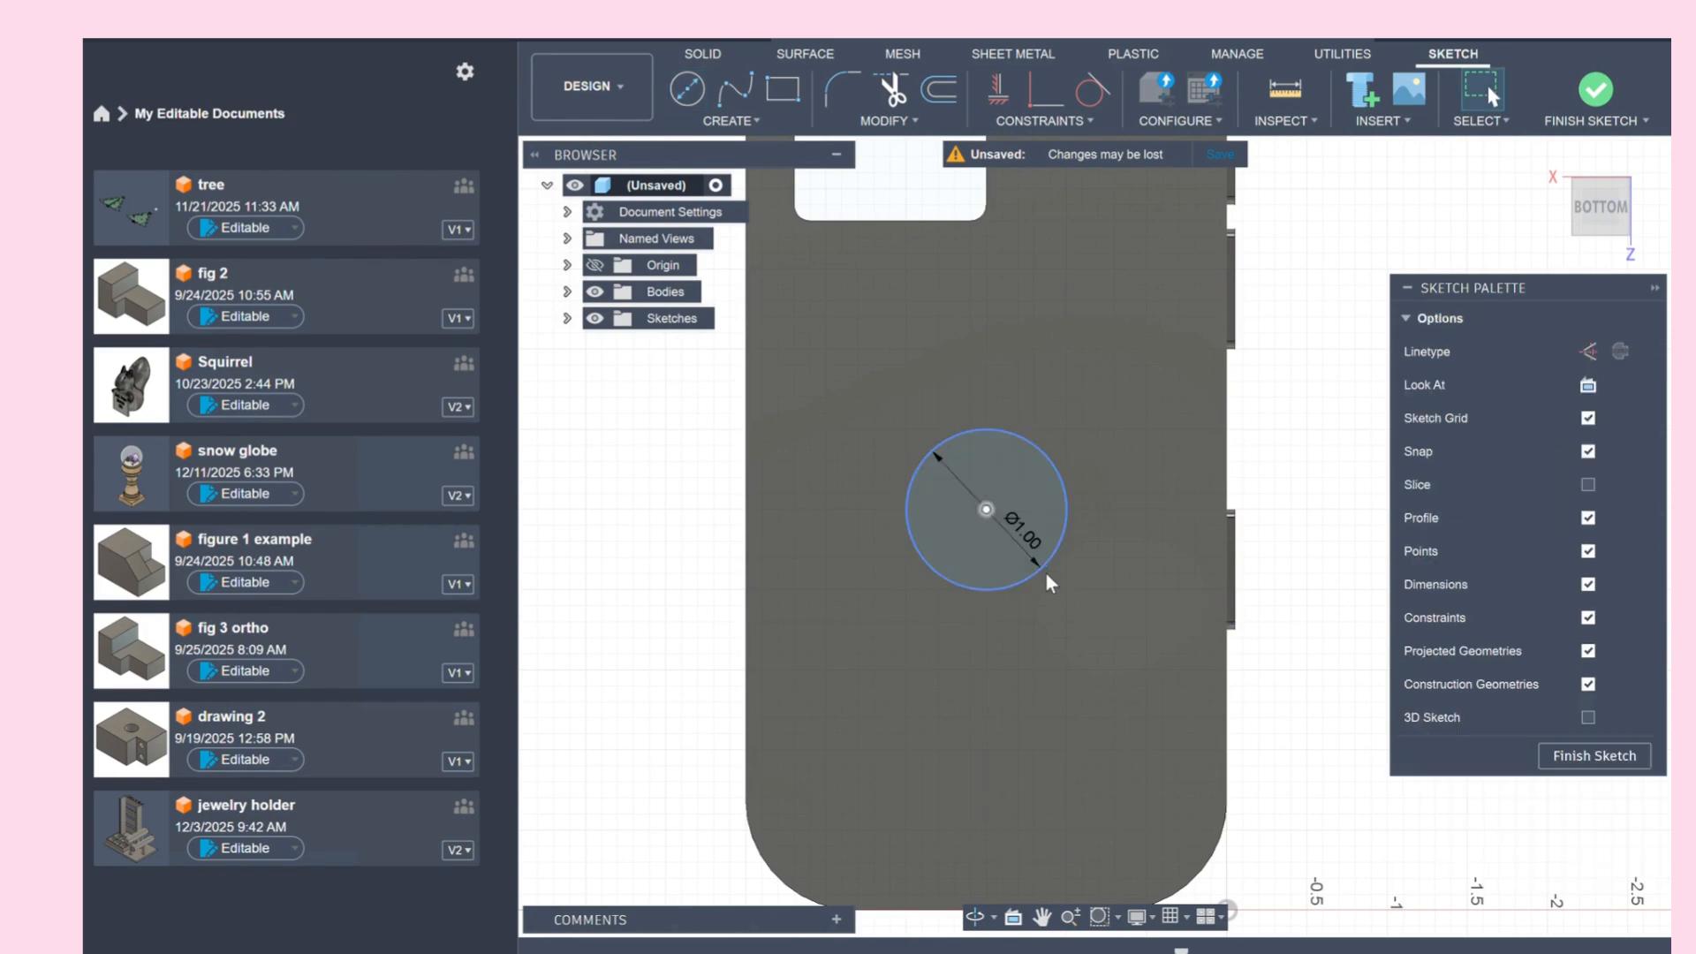
{"action": "left_click", "coordinate": [1596, 89]}
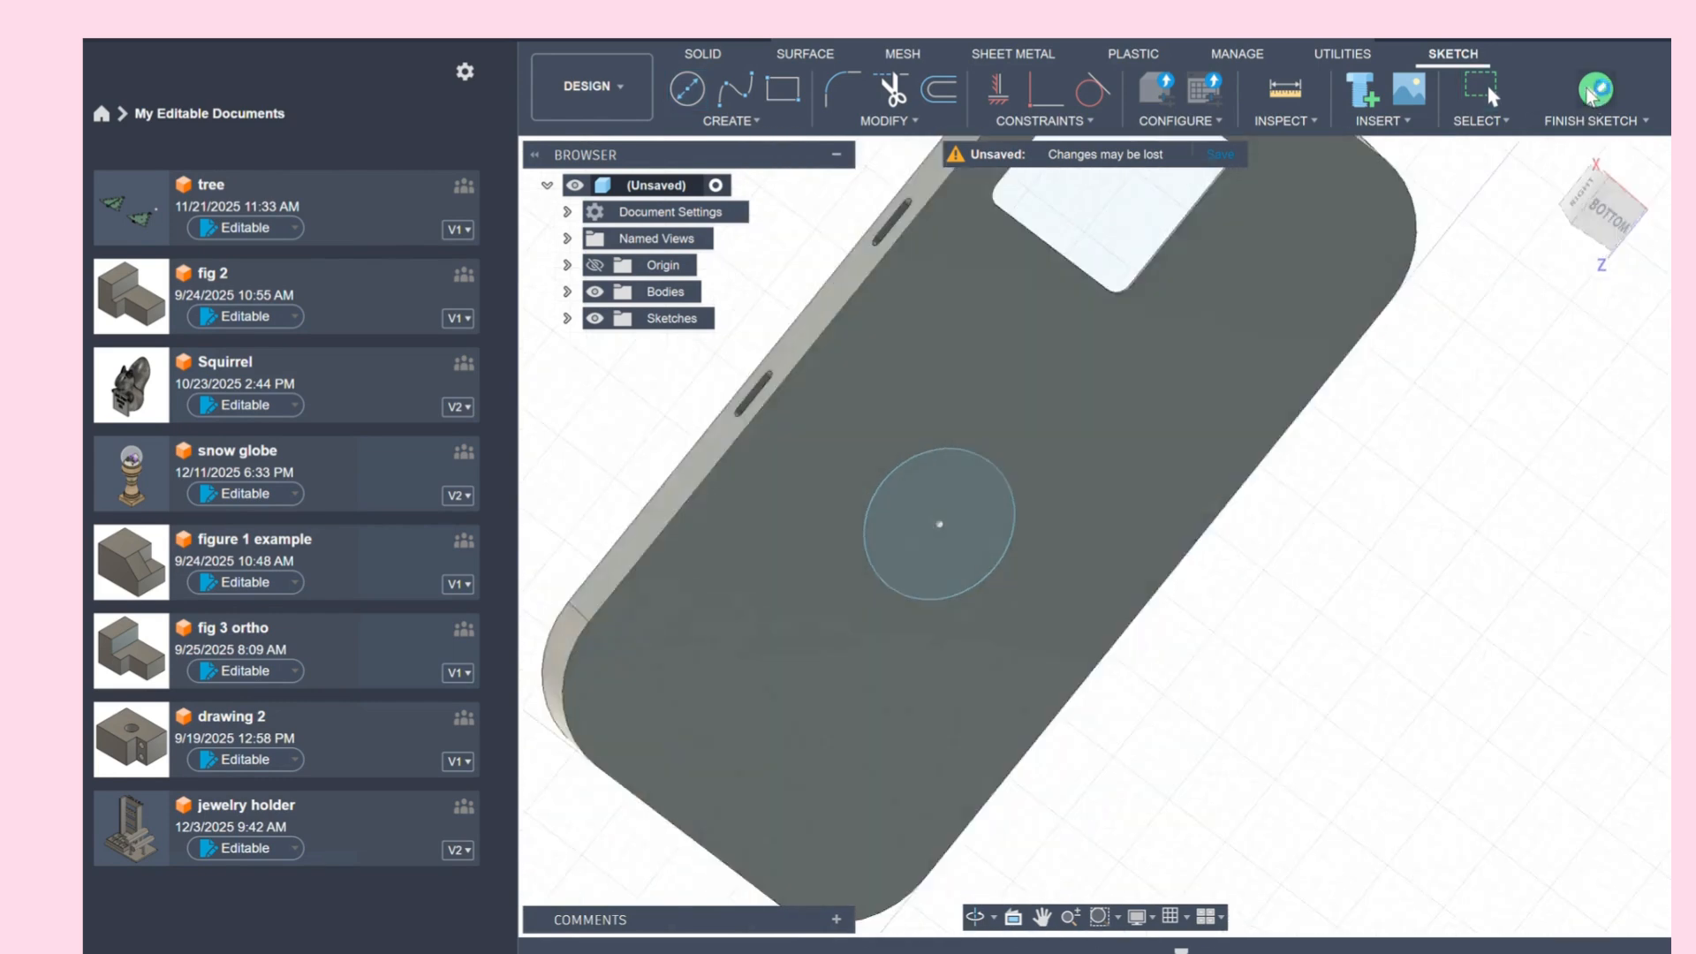
Step: Extrude the circle on the back face outward 0.2 in as a New Body
{"action": "left_click", "coordinate": [734, 88]}
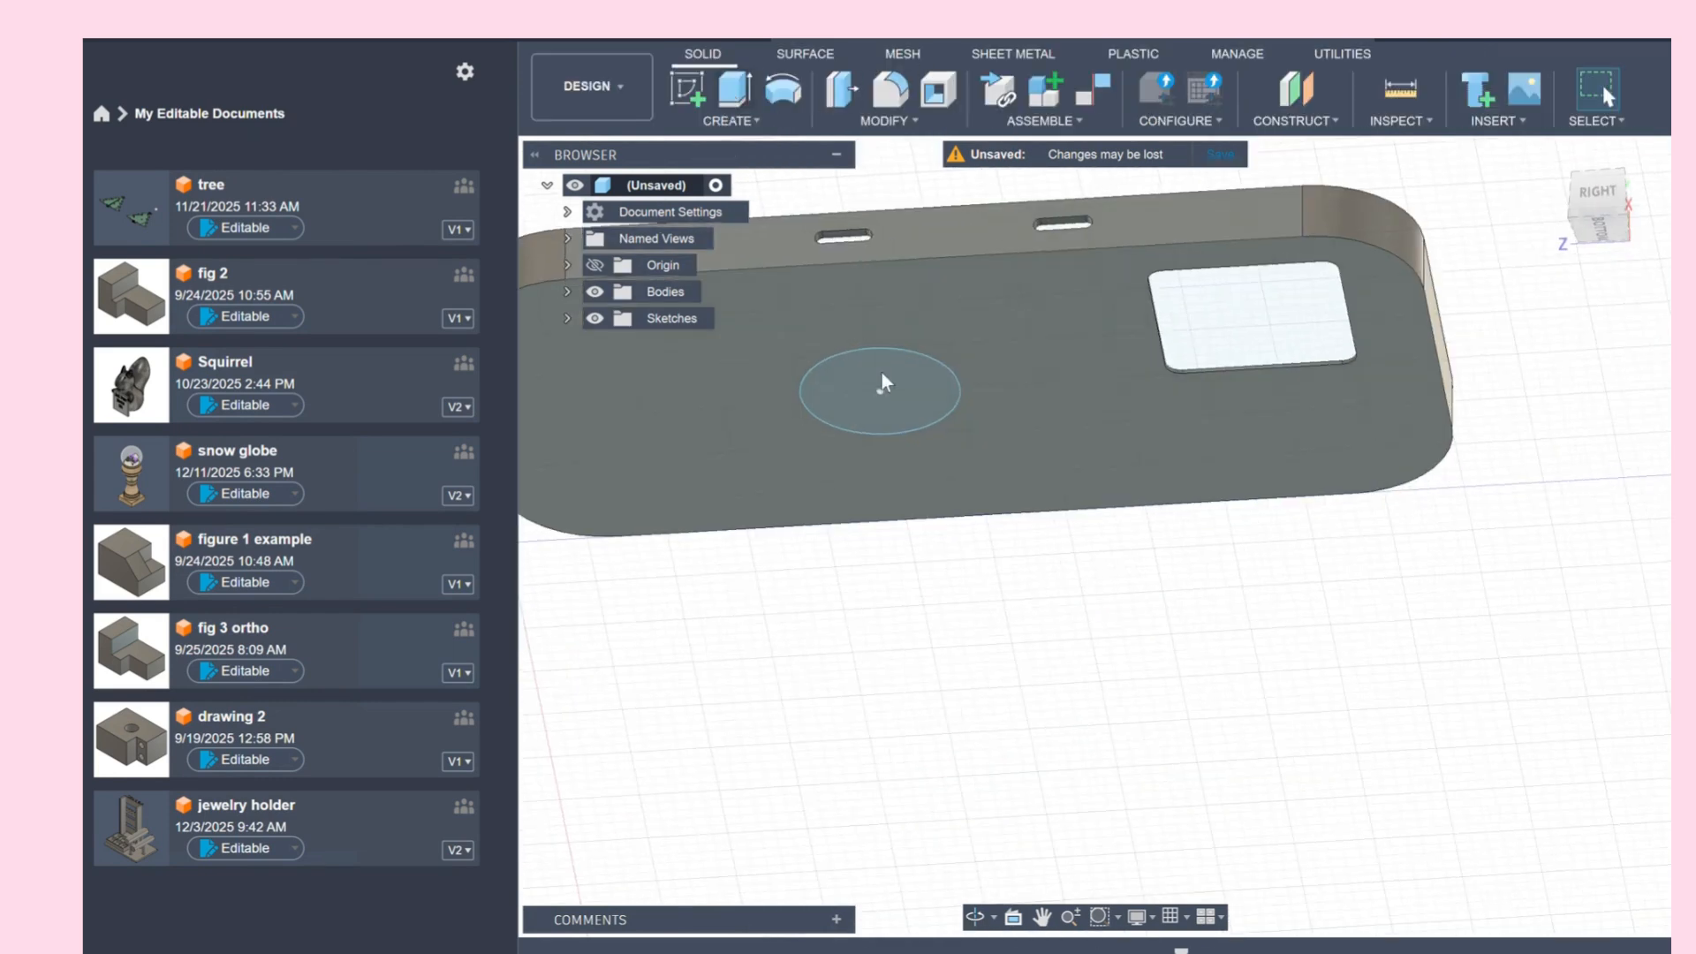
{"action": "left_click", "coordinate": [891, 397]}
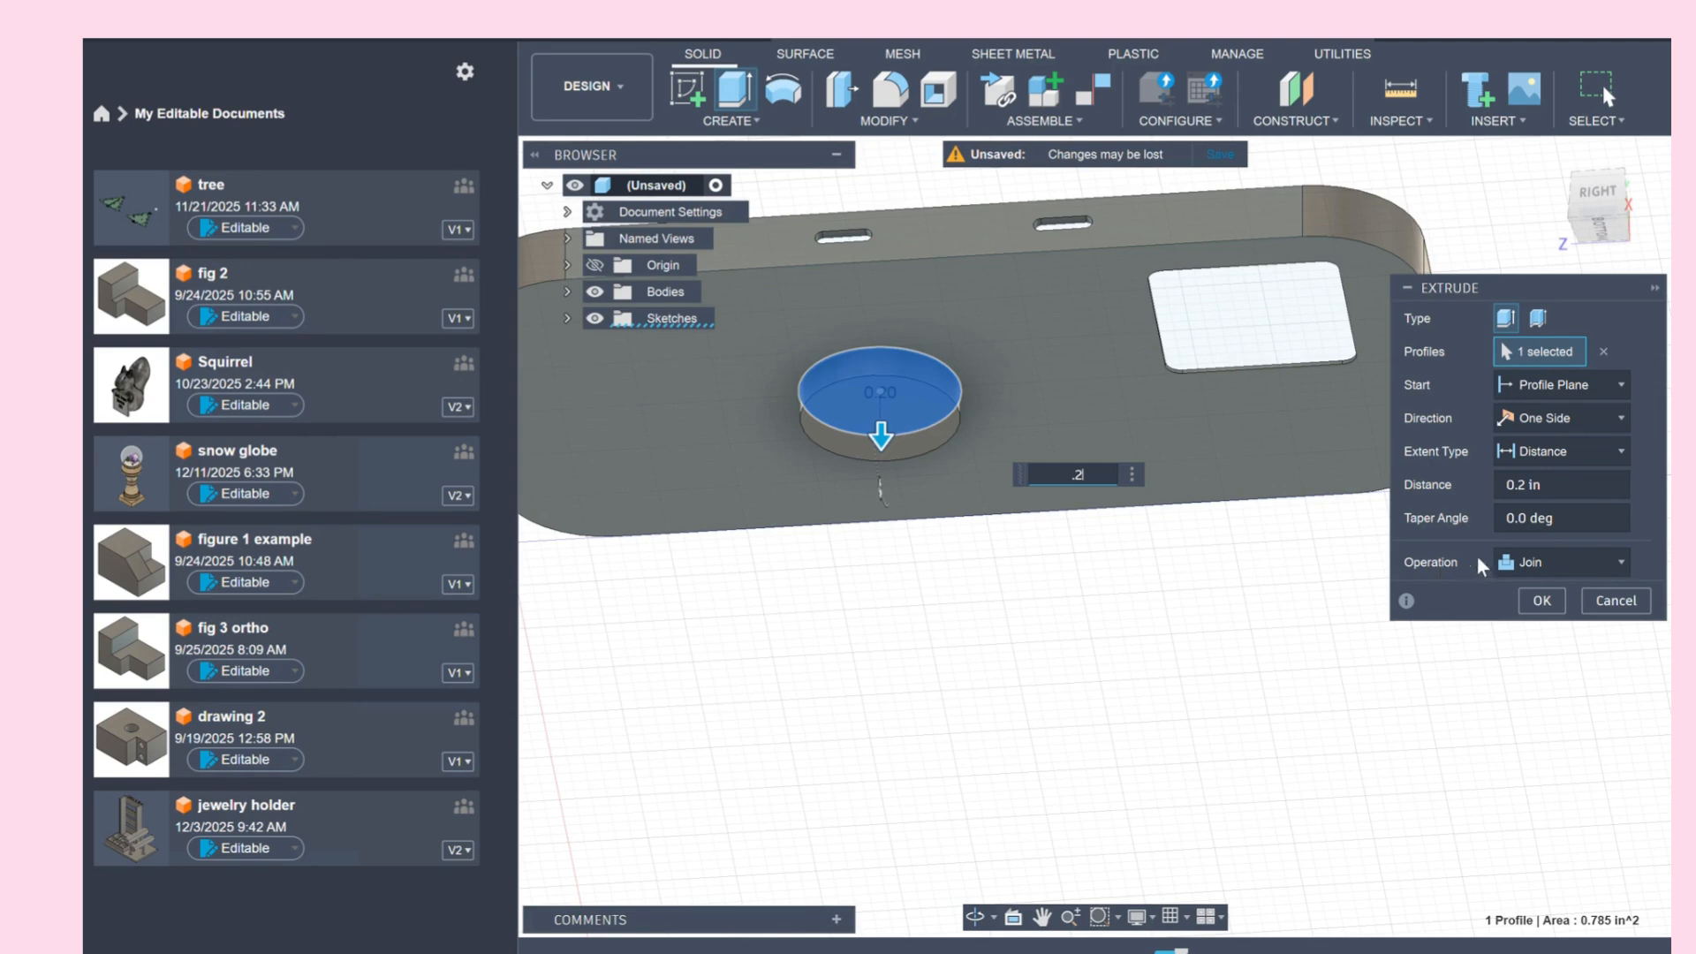
{"action": "left_click", "coordinate": [1542, 563]}
{"action": "left_click", "coordinate": [1502, 678]}
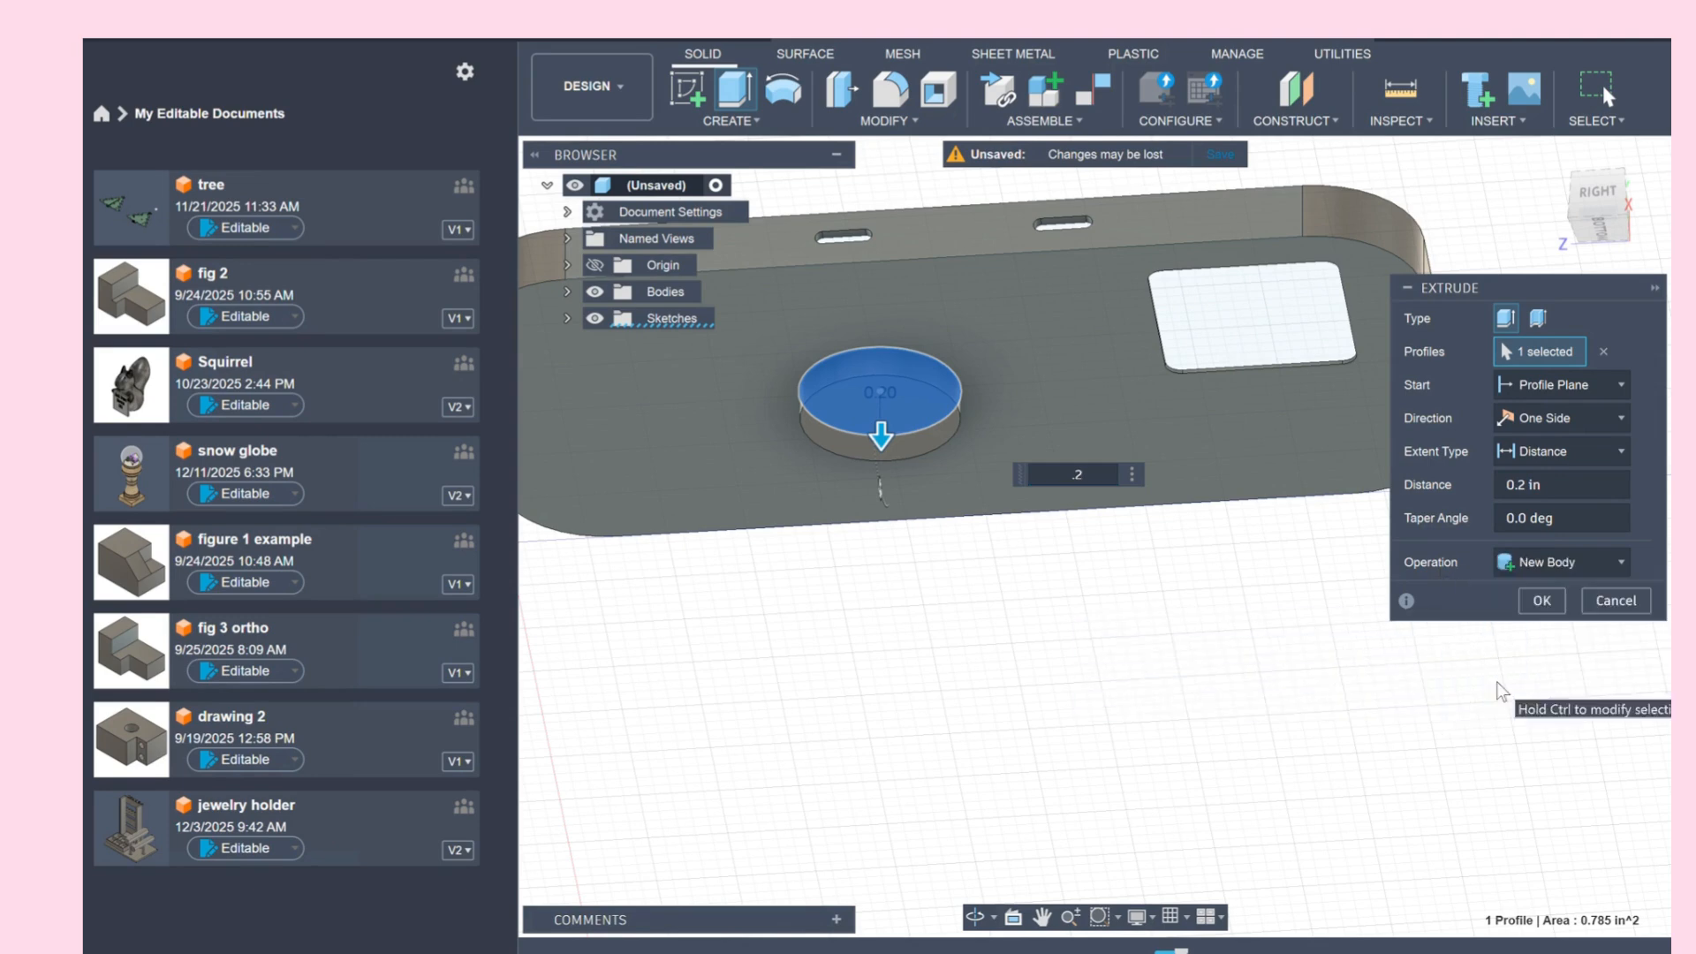
{"action": "left_click", "coordinate": [1537, 601]}
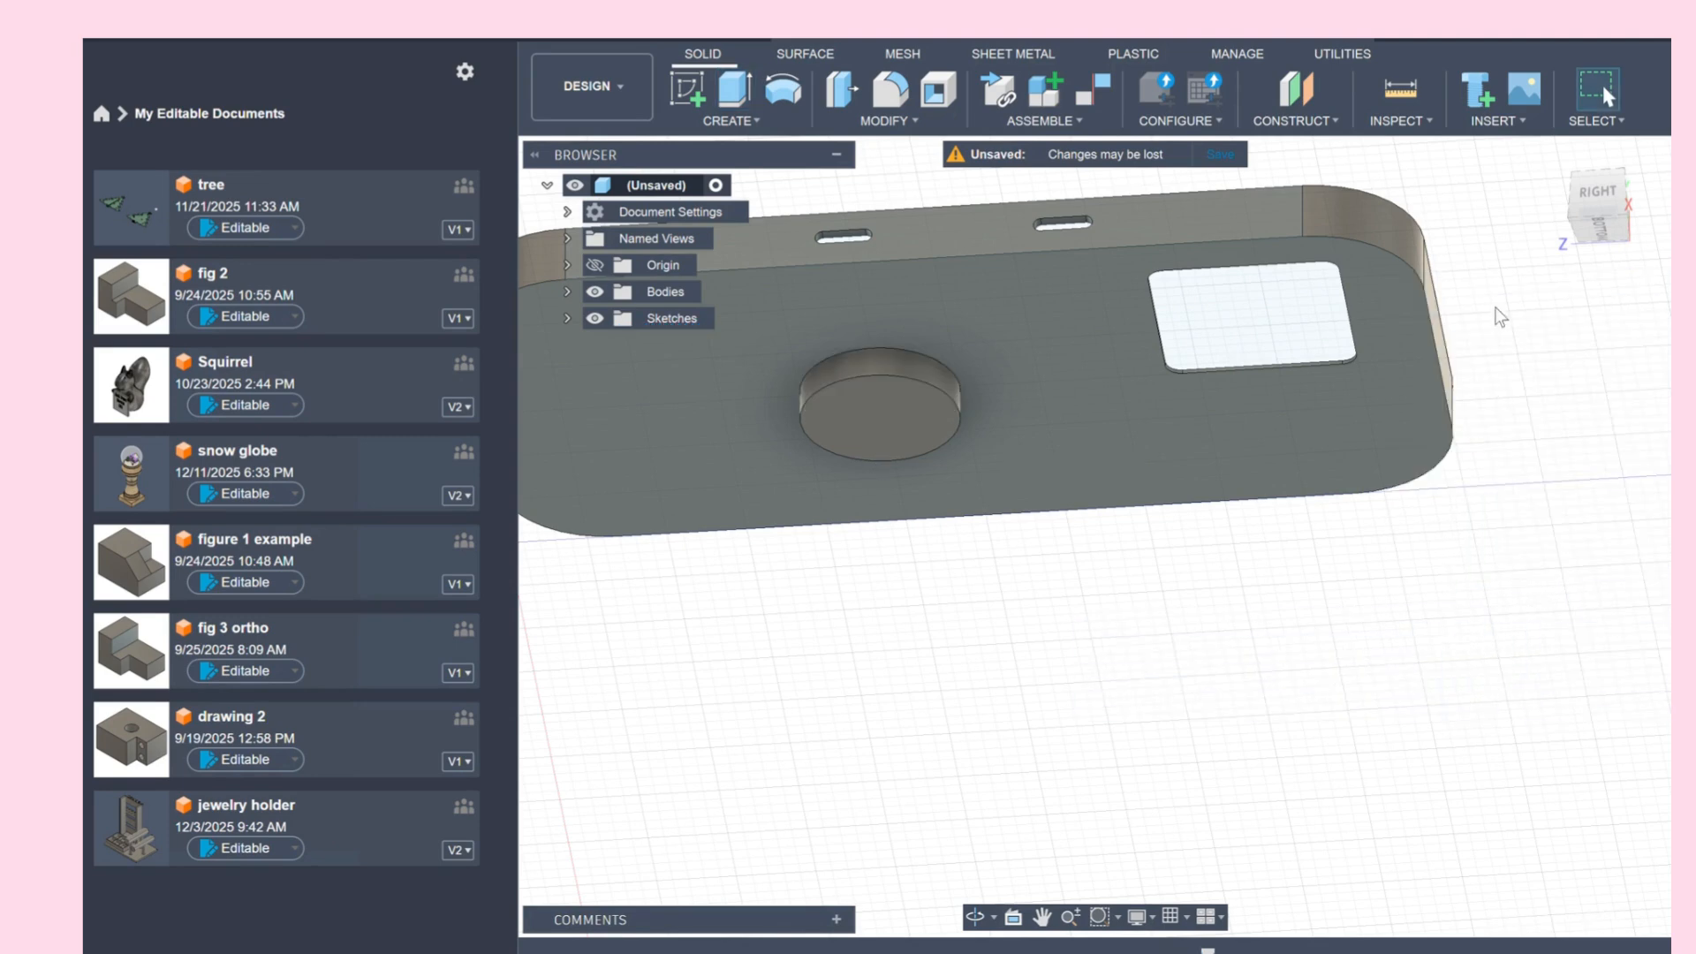
Step: On the disc's outer face, sketch a concentric circle about 1.4 in in diameter and finish the sketch
{"action": "left_click", "coordinate": [686, 88]}
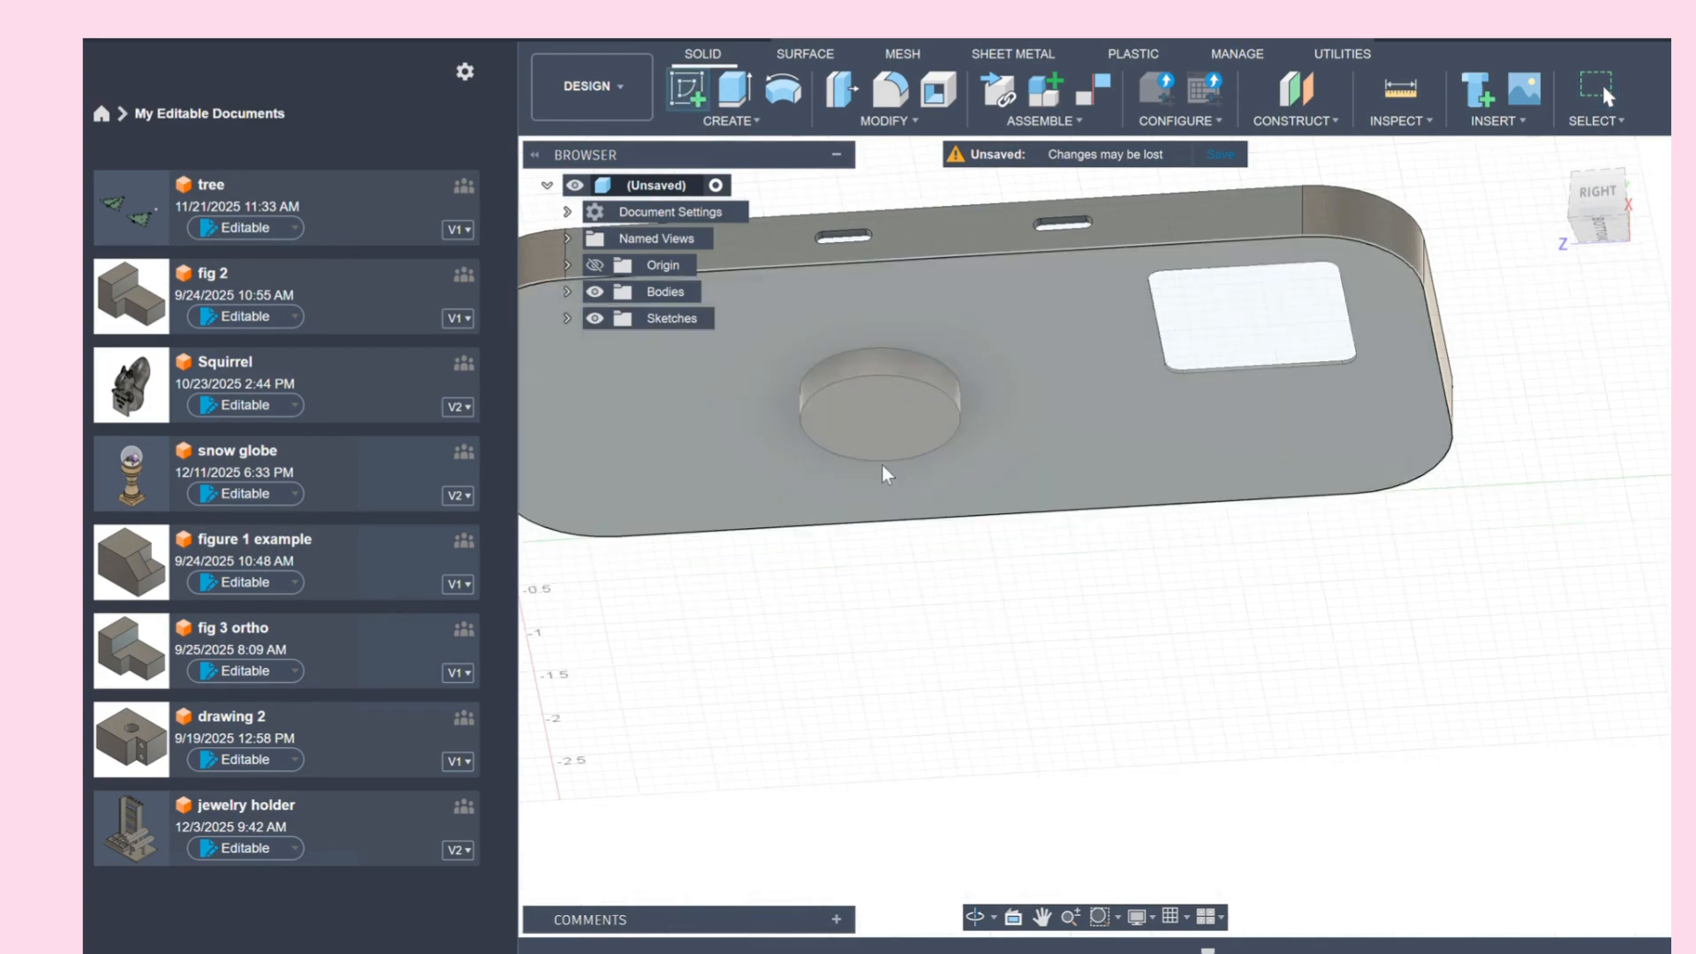
{"action": "left_click", "coordinate": [881, 436]}
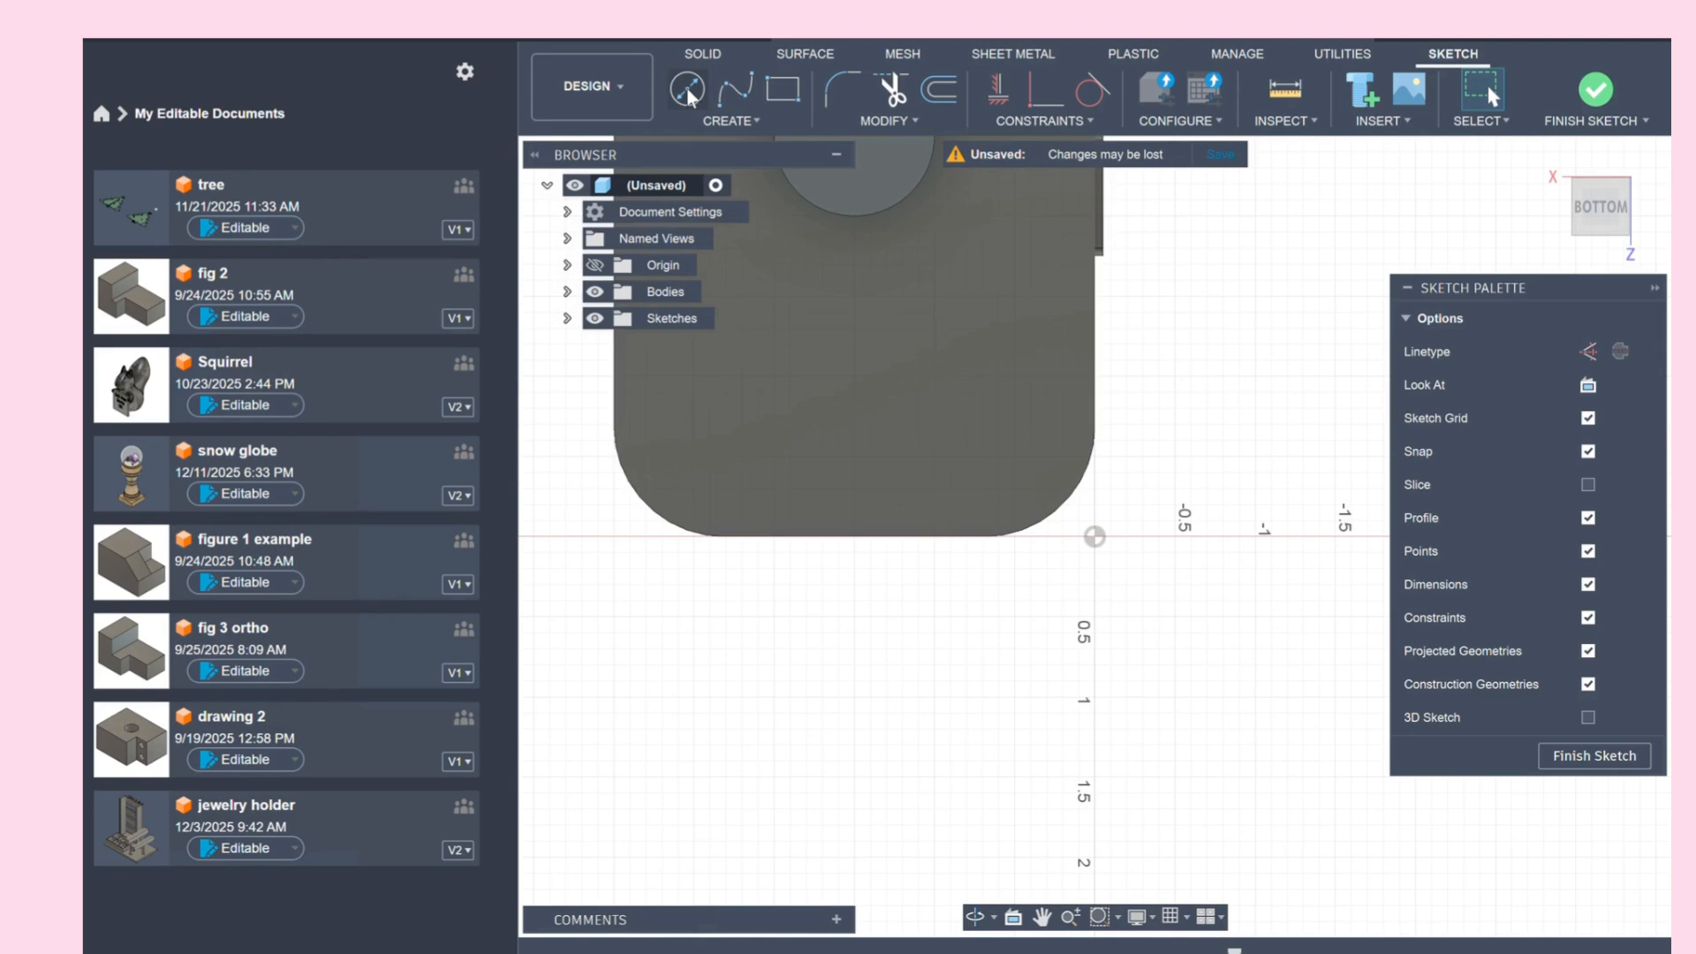
{"action": "left_click", "coordinate": [688, 89]}
{"action": "scroll", "coordinate": [848, 212], "scroll_direction": "down", "scroll_amount": 2}
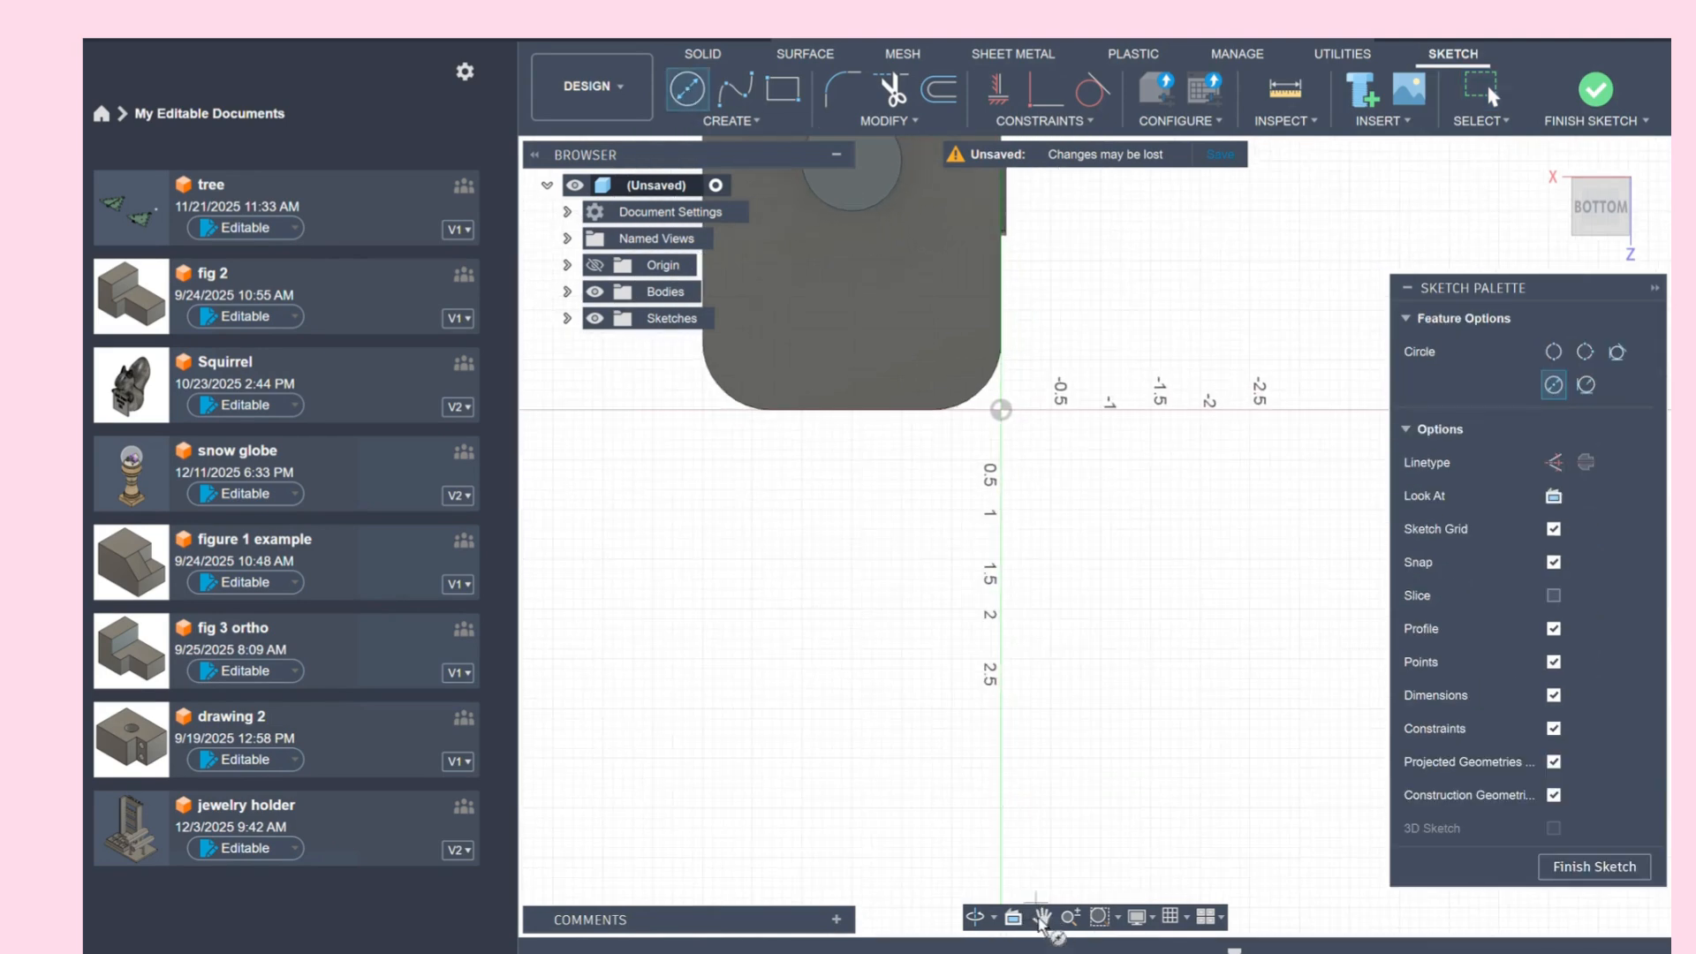
{"action": "left_click", "coordinate": [1042, 917]}
{"action": "left_click_drag", "start_coordinate": [916, 549], "coordinate": [1037, 745]}
{"action": "scroll", "coordinate": [963, 404], "scroll_direction": "up", "scroll_amount": 5}
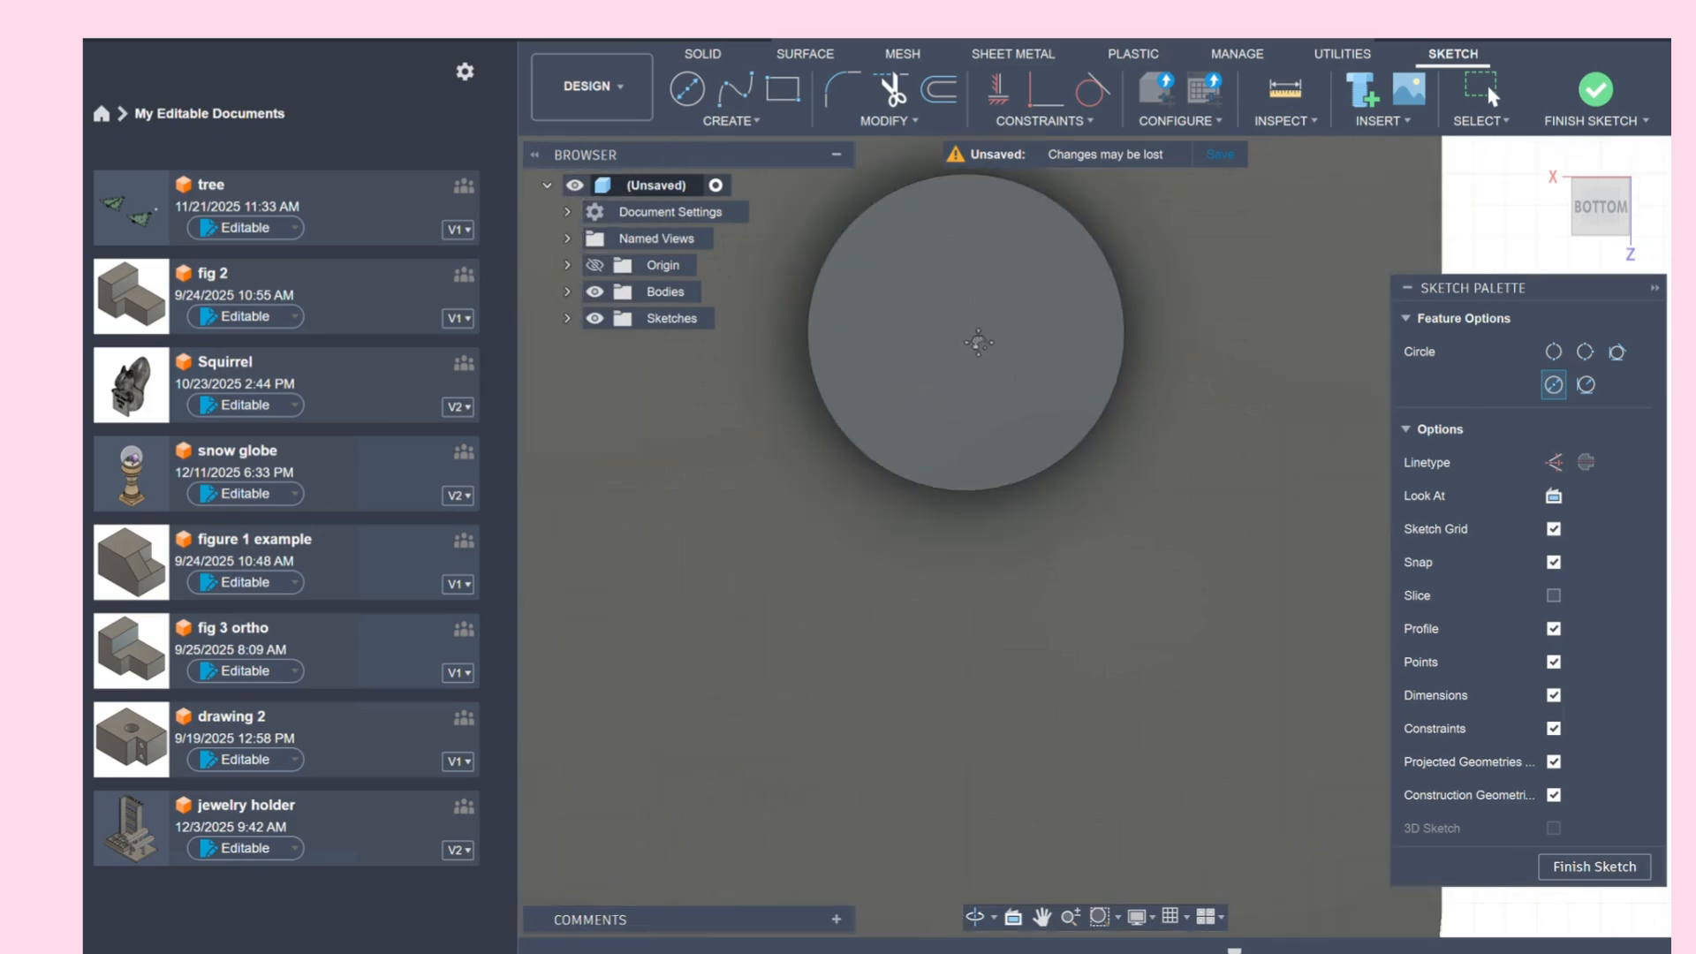
{"action": "key", "text": "c"}
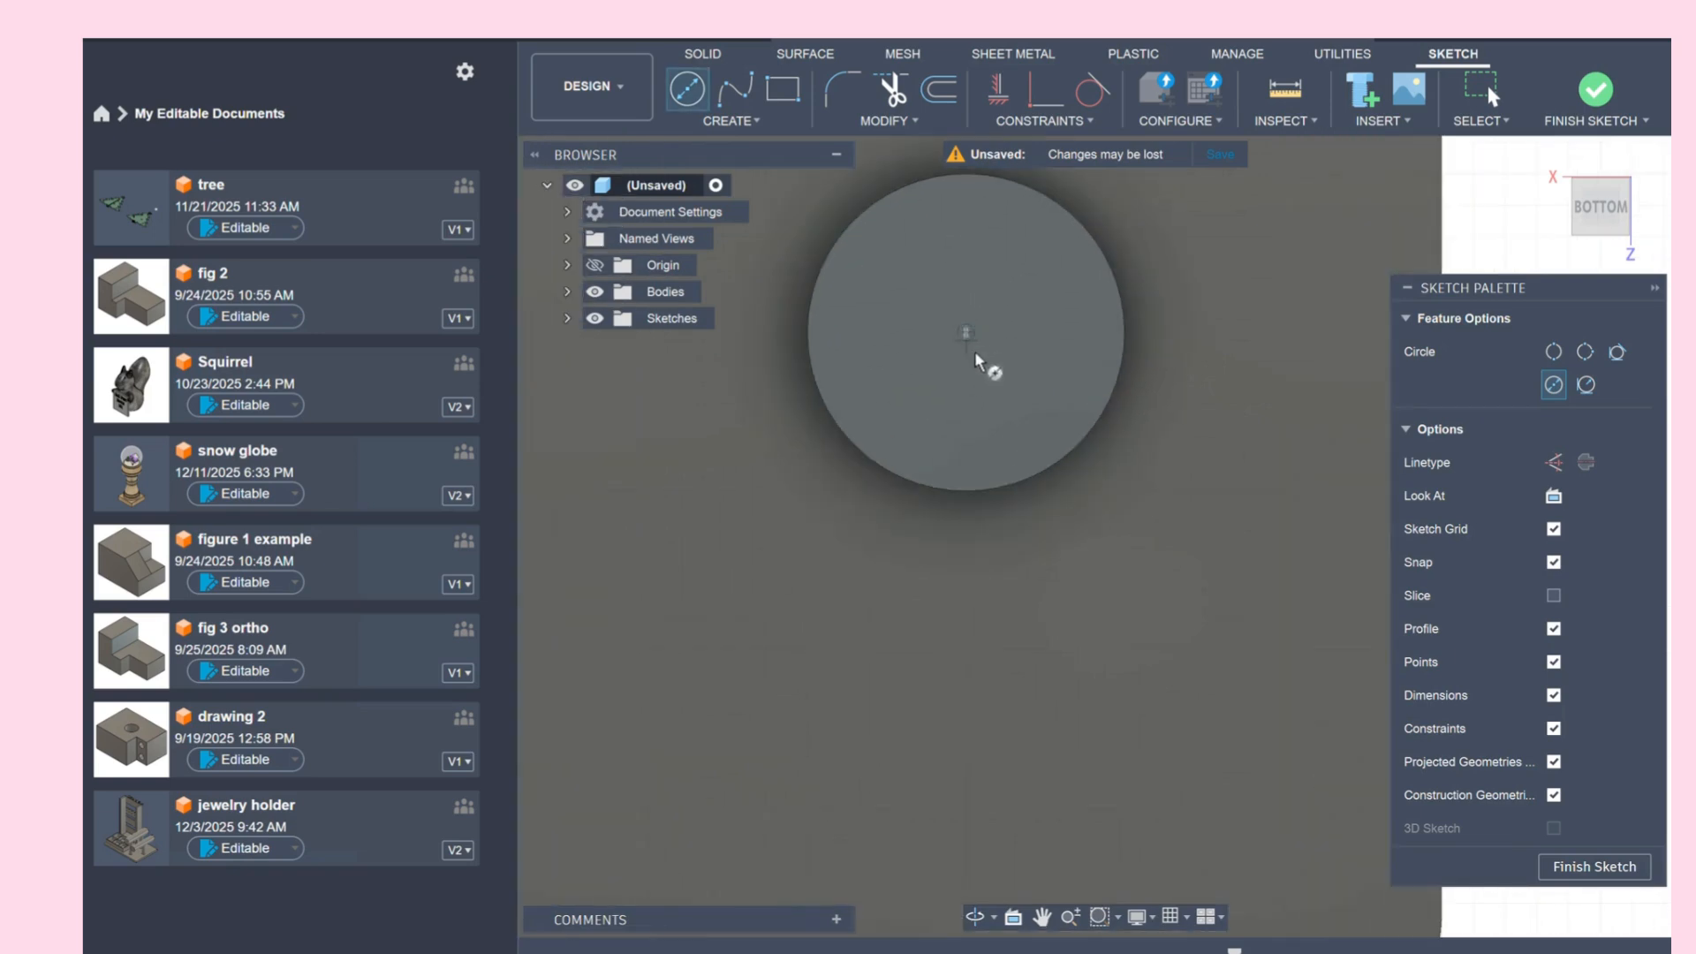
{"action": "left_click", "coordinate": [966, 333]}
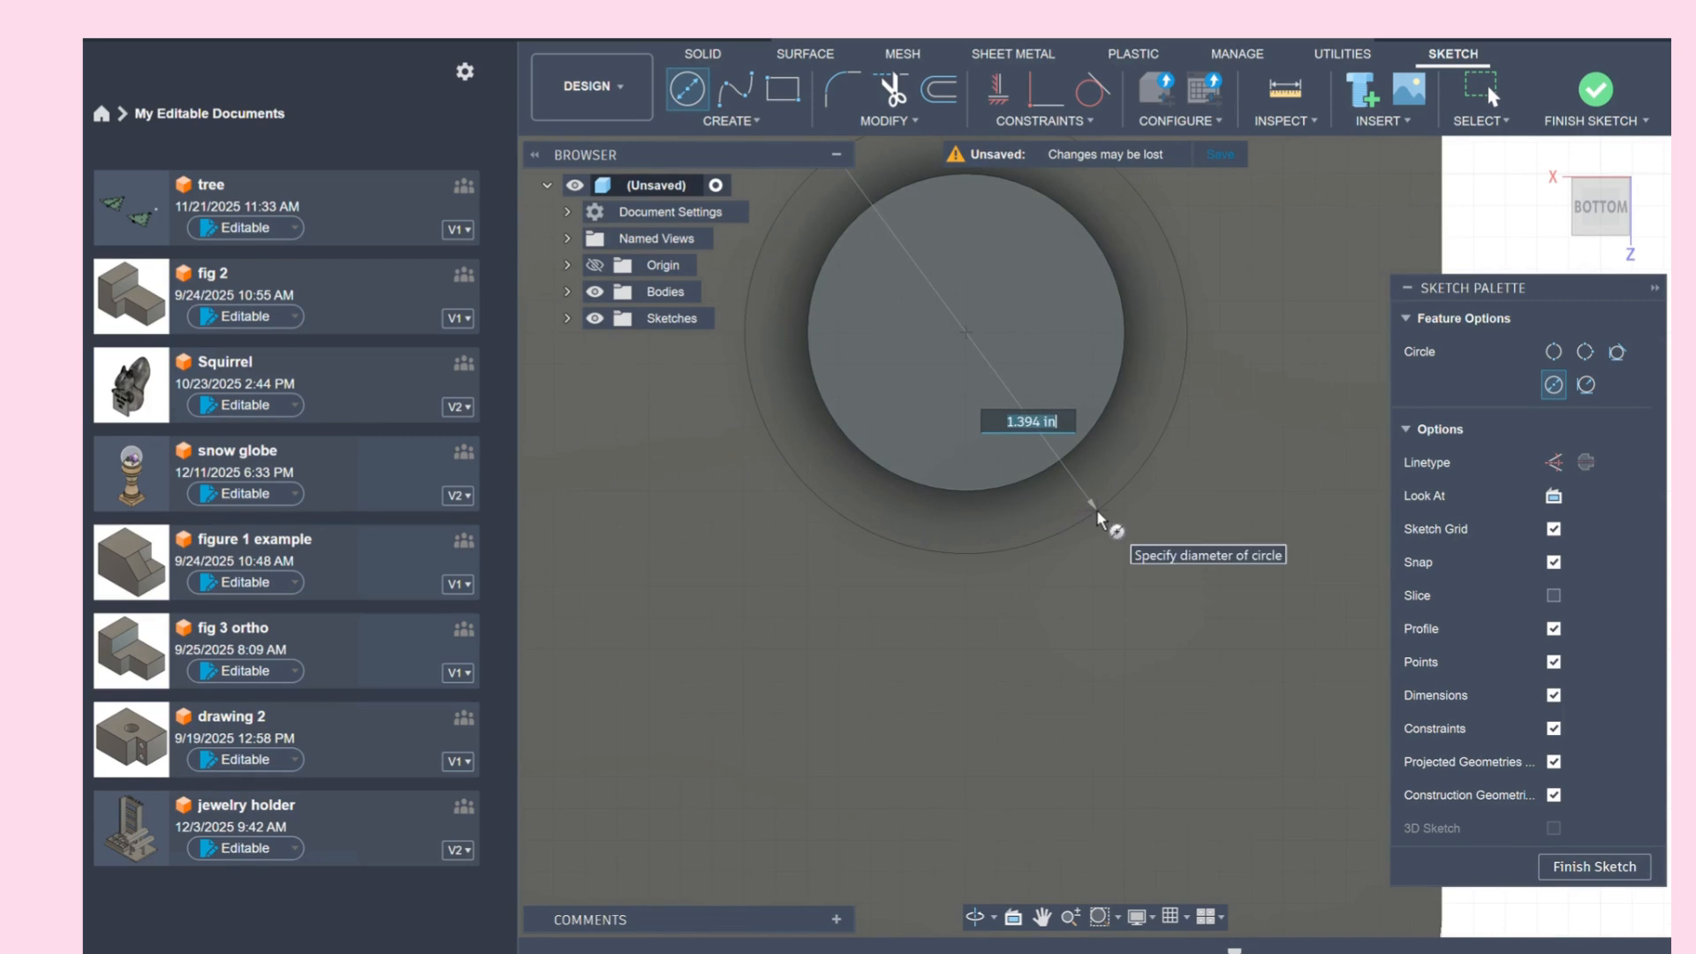
{"action": "left_click", "coordinate": [1098, 522]}
{"action": "left_click", "coordinate": [1597, 90]}
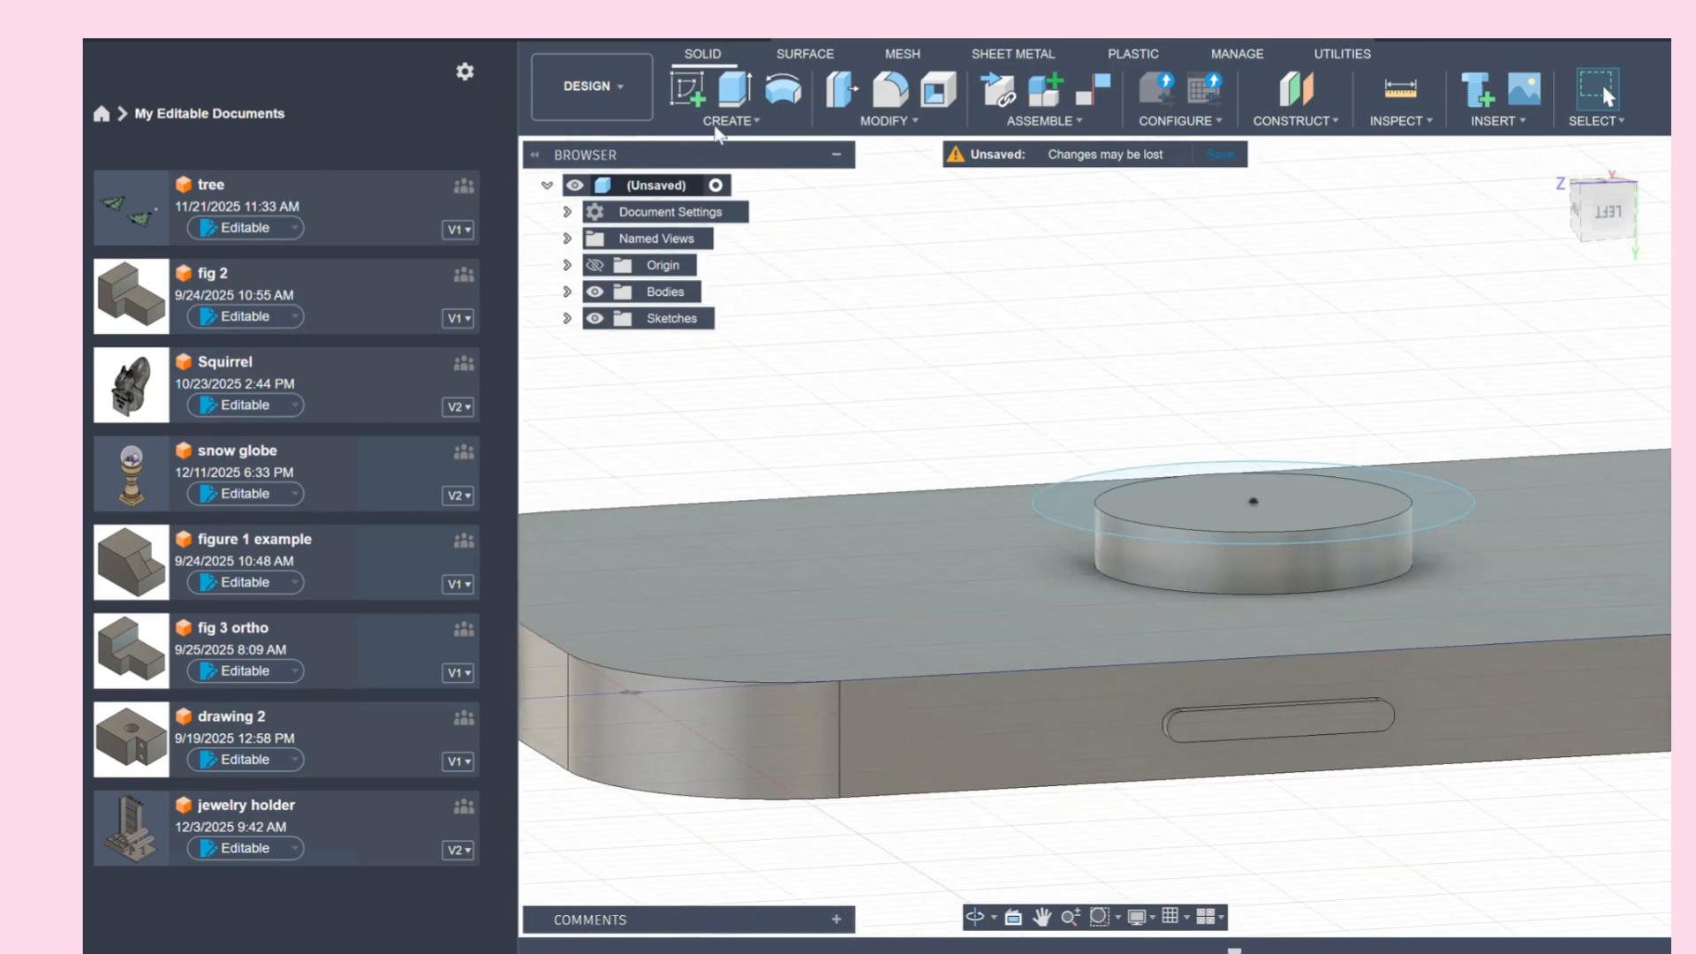
Step: Extrude both circular profiles on top of the disc 0.05 in outward as a New Body
{"action": "left_click", "coordinate": [733, 89]}
{"action": "left_click", "coordinate": [1069, 514]}
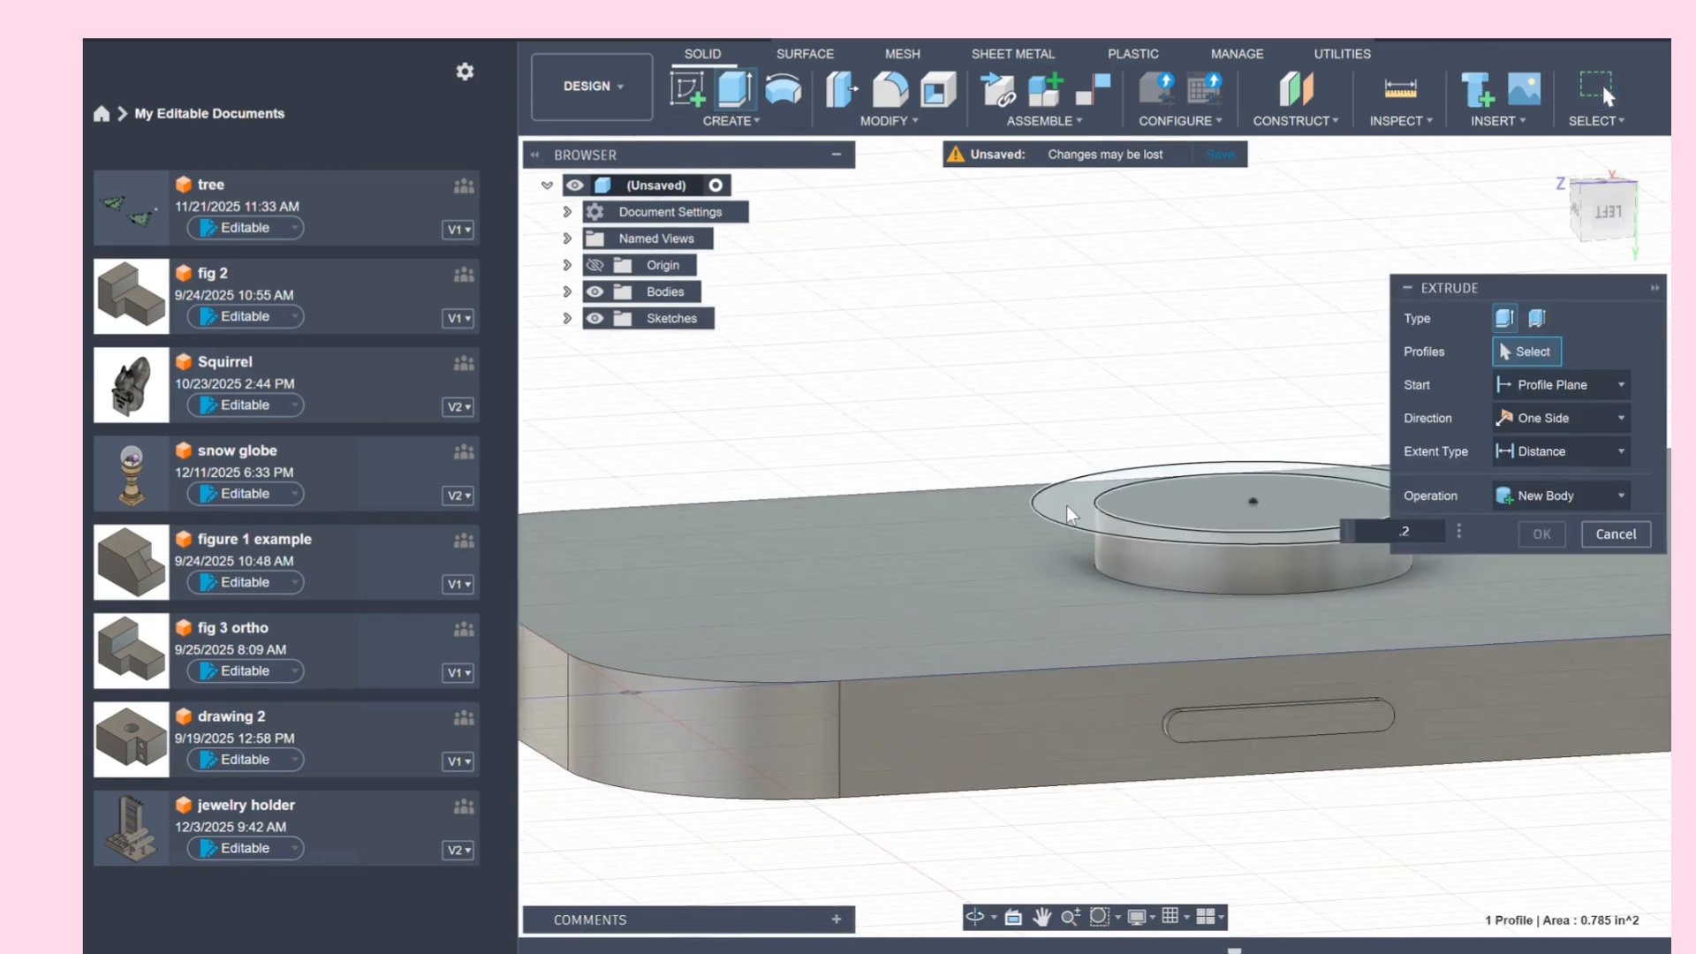
{"action": "left_click", "coordinate": [1189, 510]}
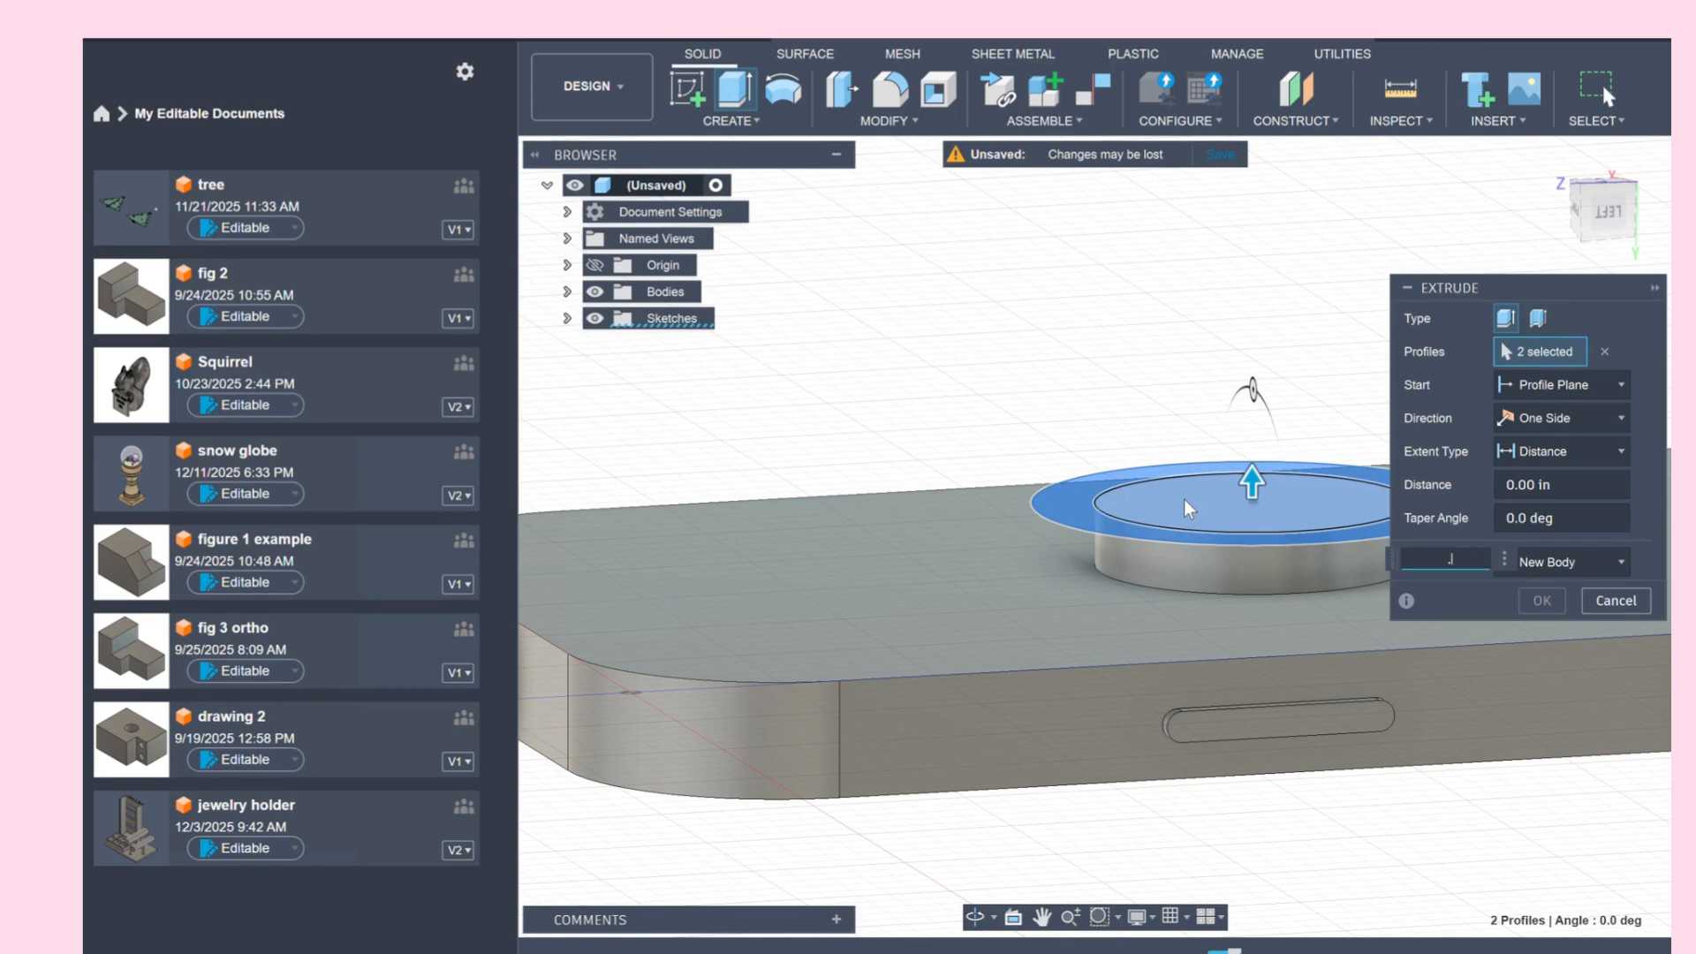
{"action": "type", "text": ".1"}
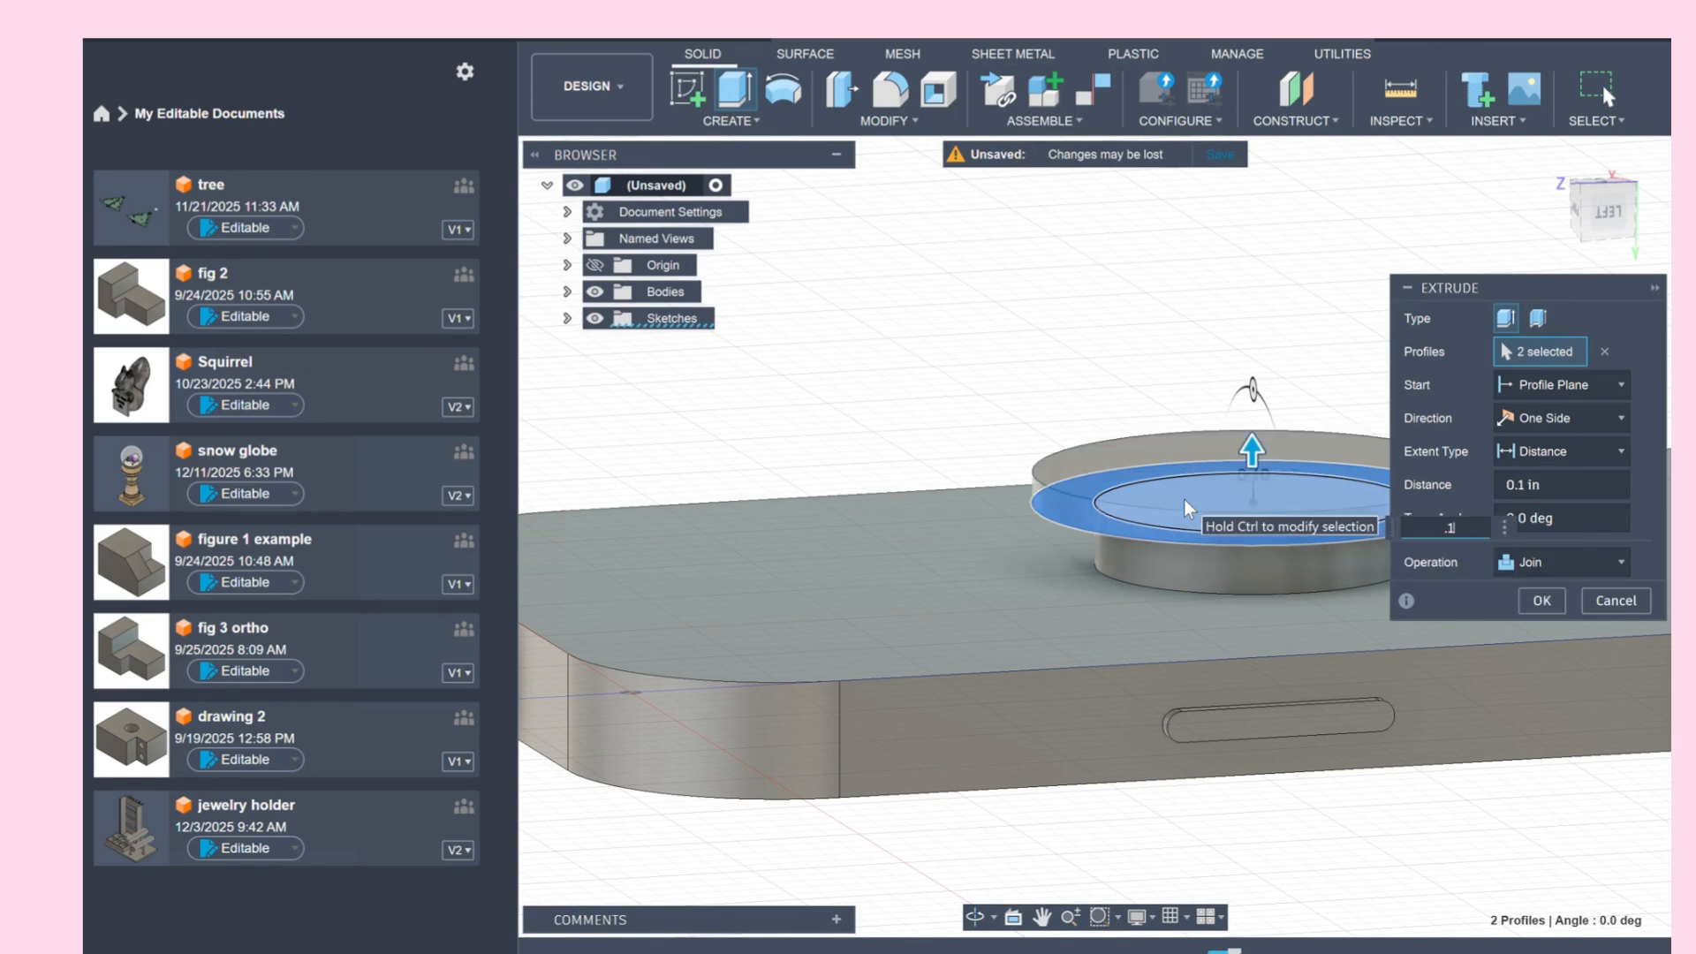
{"action": "left_click", "coordinate": [1562, 562]}
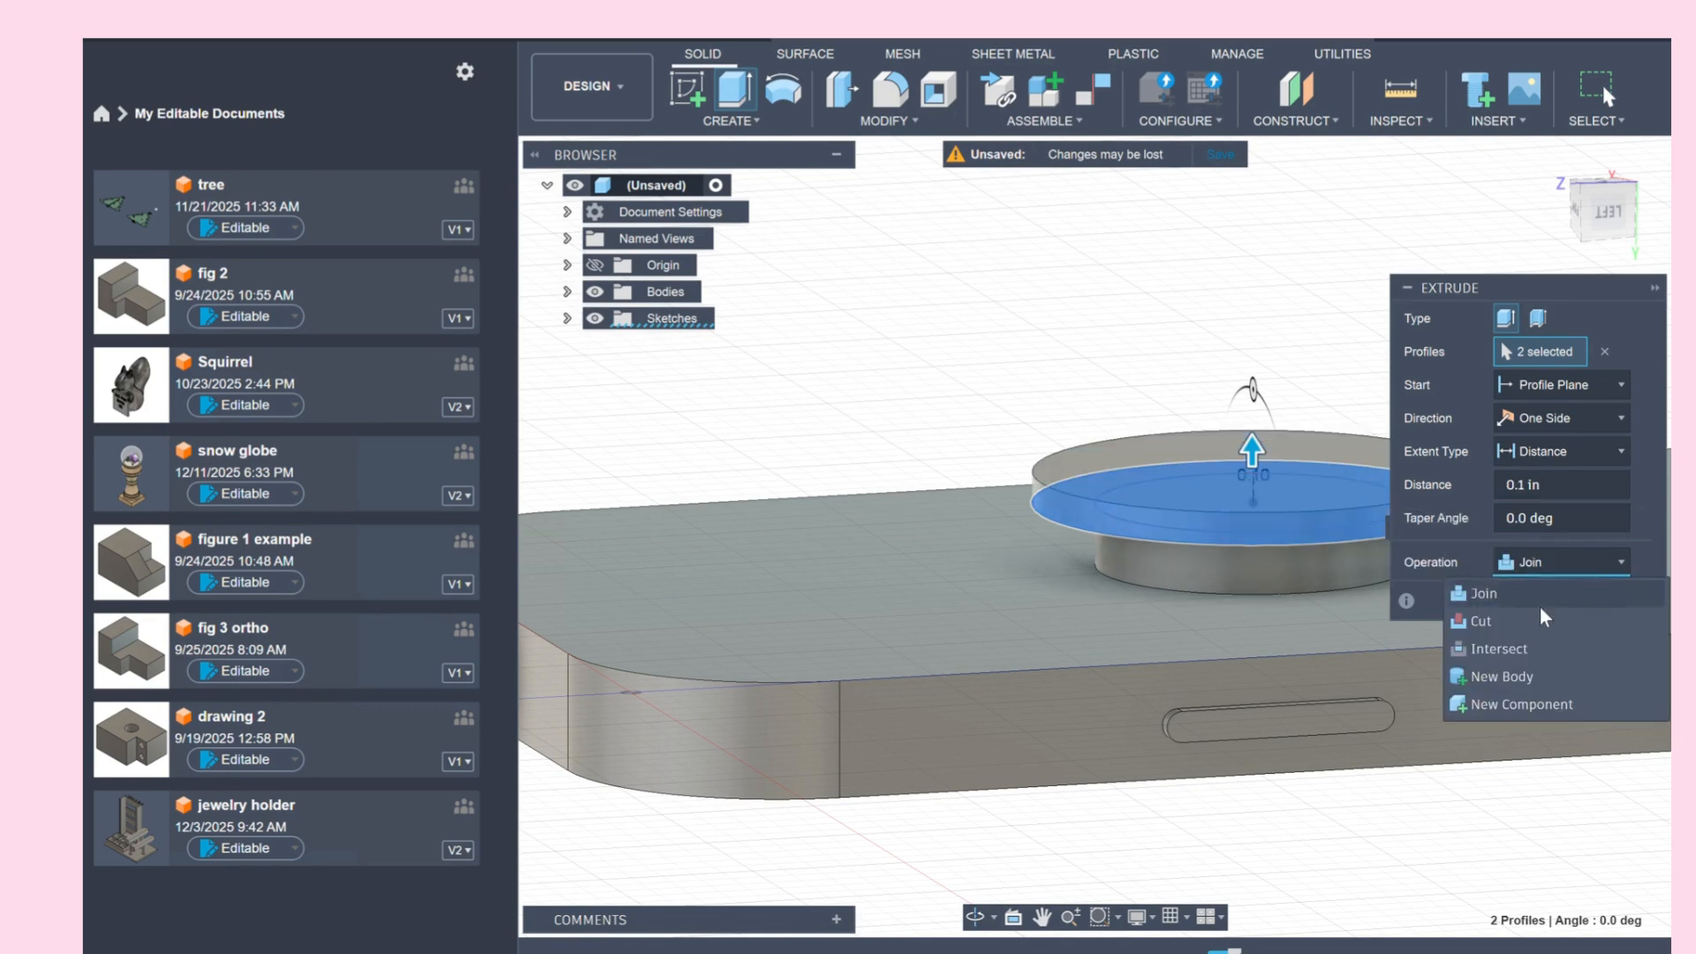
{"action": "left_click", "coordinate": [1534, 686]}
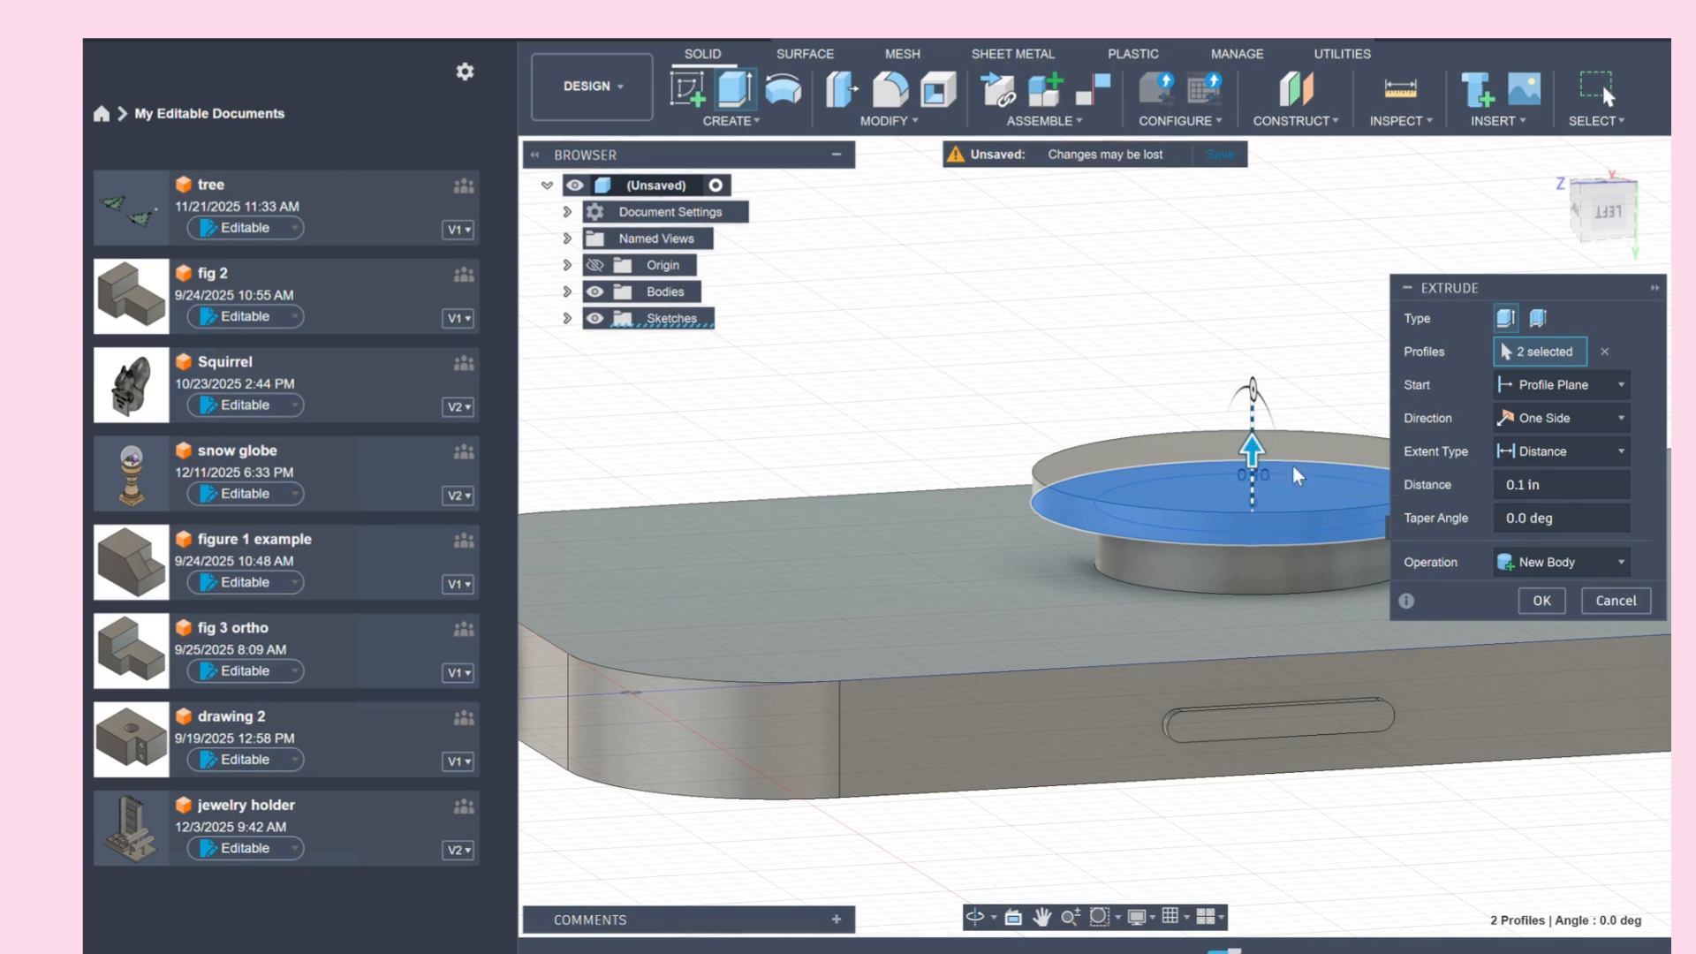
{"action": "left_click", "coordinate": [1524, 488]}
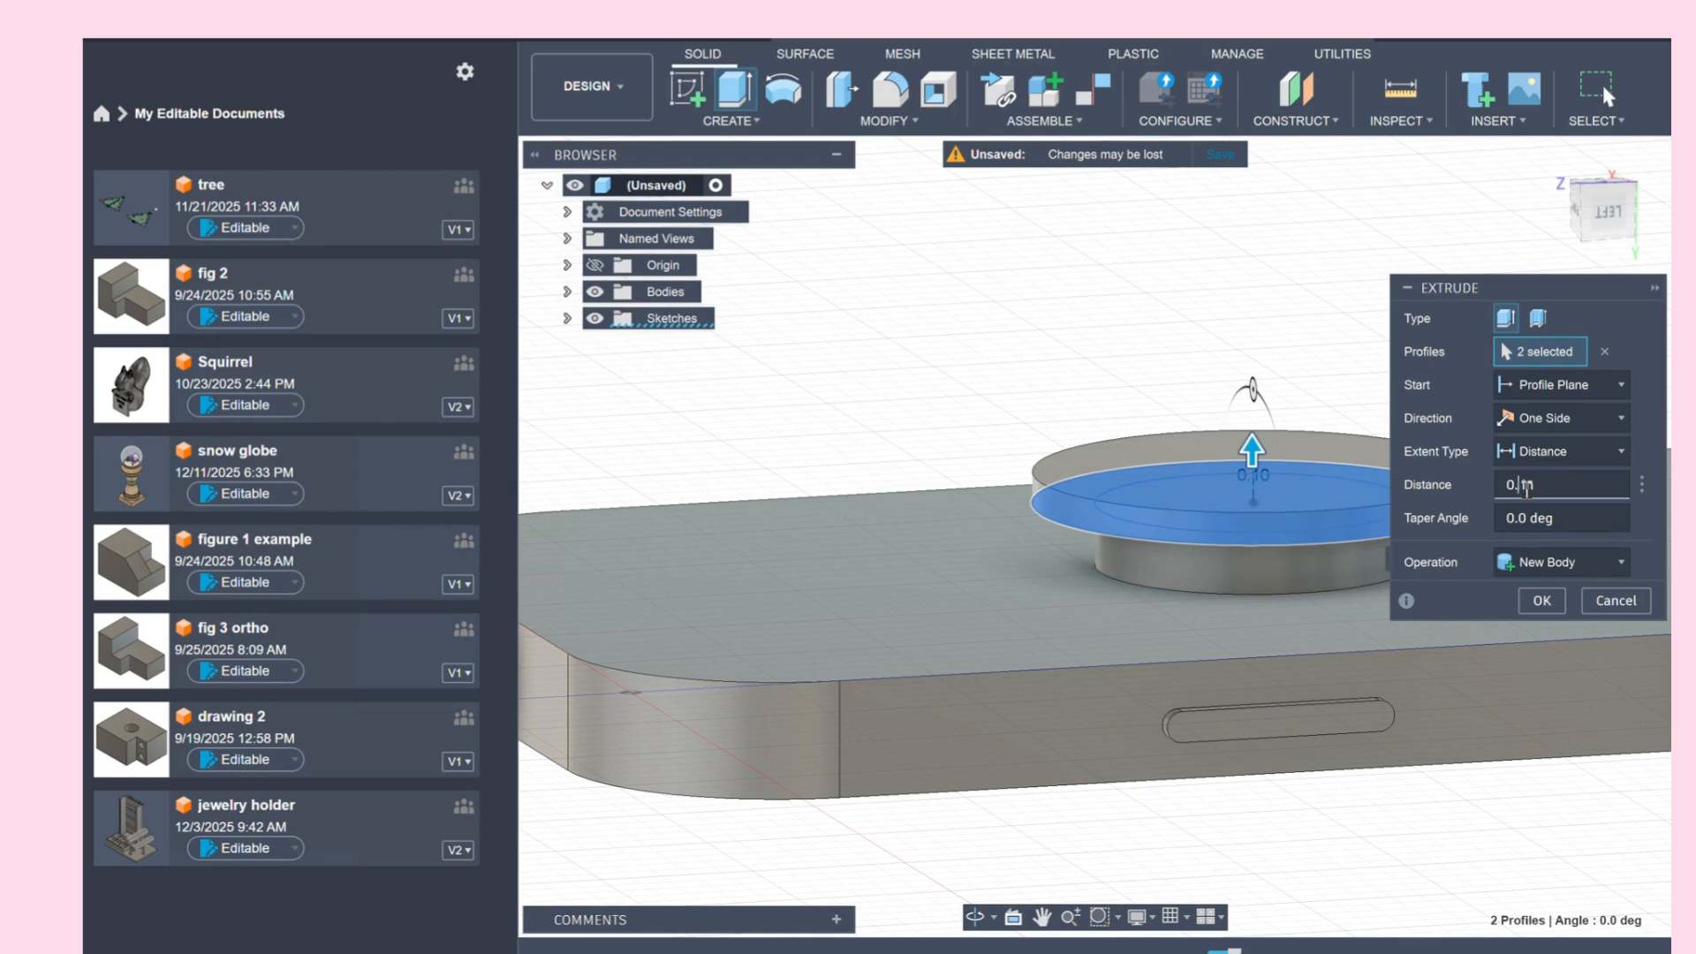
{"action": "type", "text": "05"}
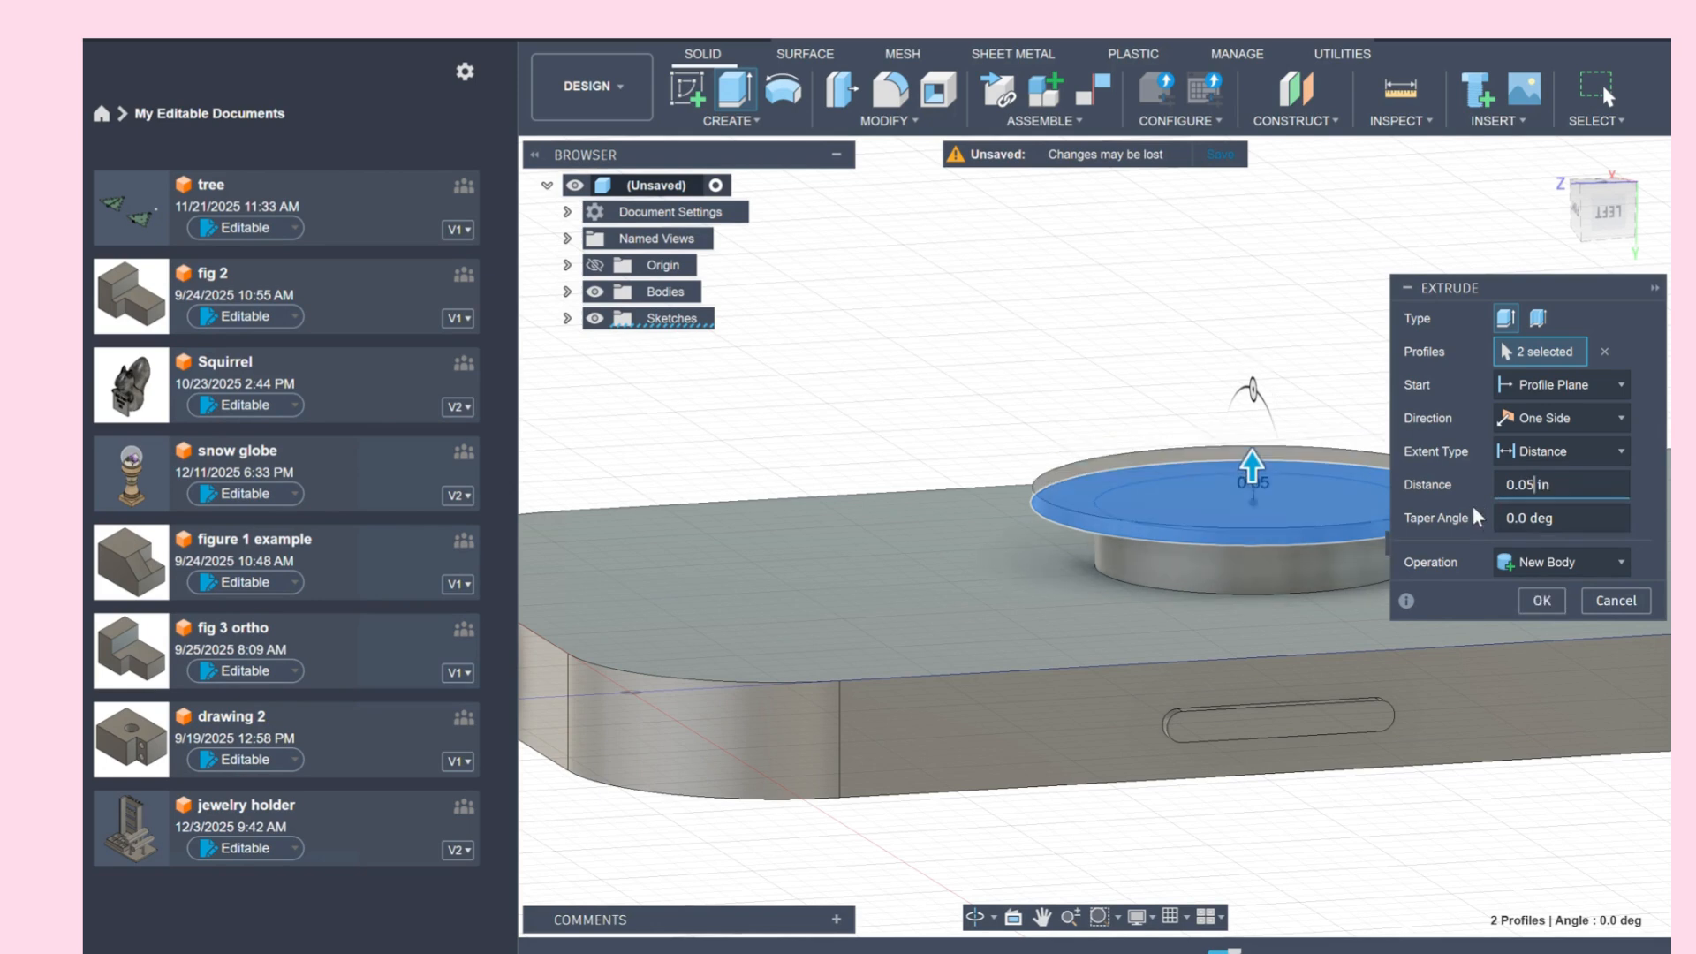
{"action": "left_click", "coordinate": [1542, 601]}
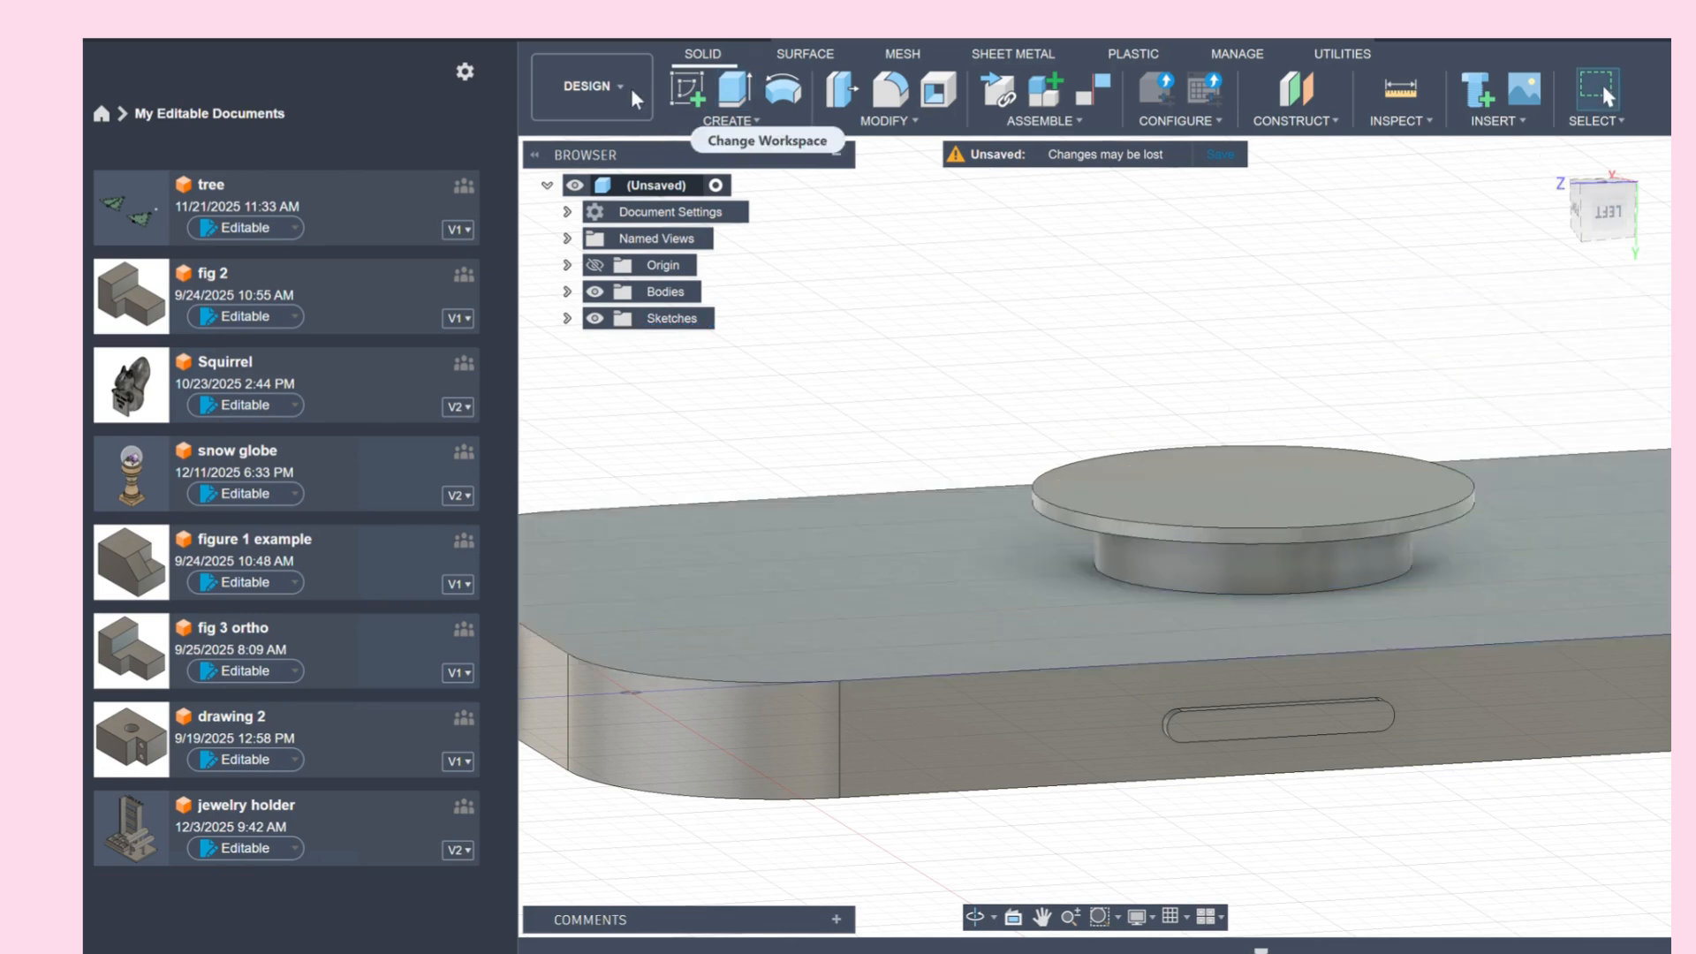
{"action": "left_click", "coordinate": [632, 93]}
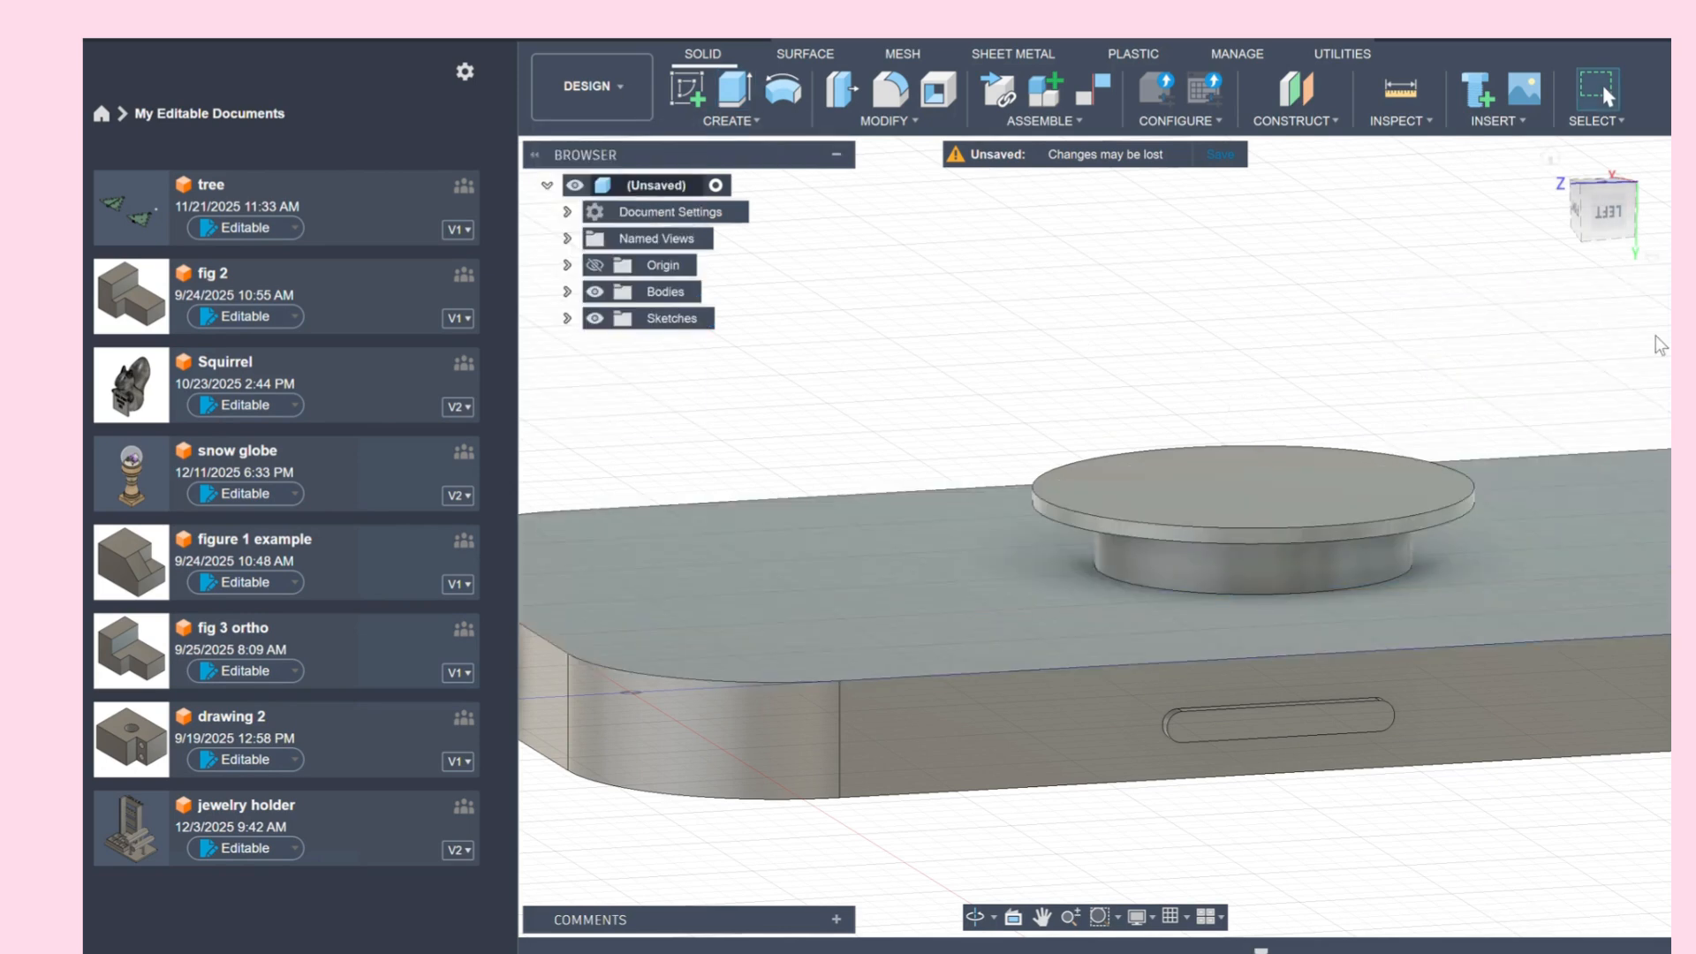
Step: Start a canvas using the image "bow popsocket - Edited" from the computer's Downloads folder
{"action": "left_click_drag", "start_coordinate": [1610, 205], "coordinate": [1597, 235]}
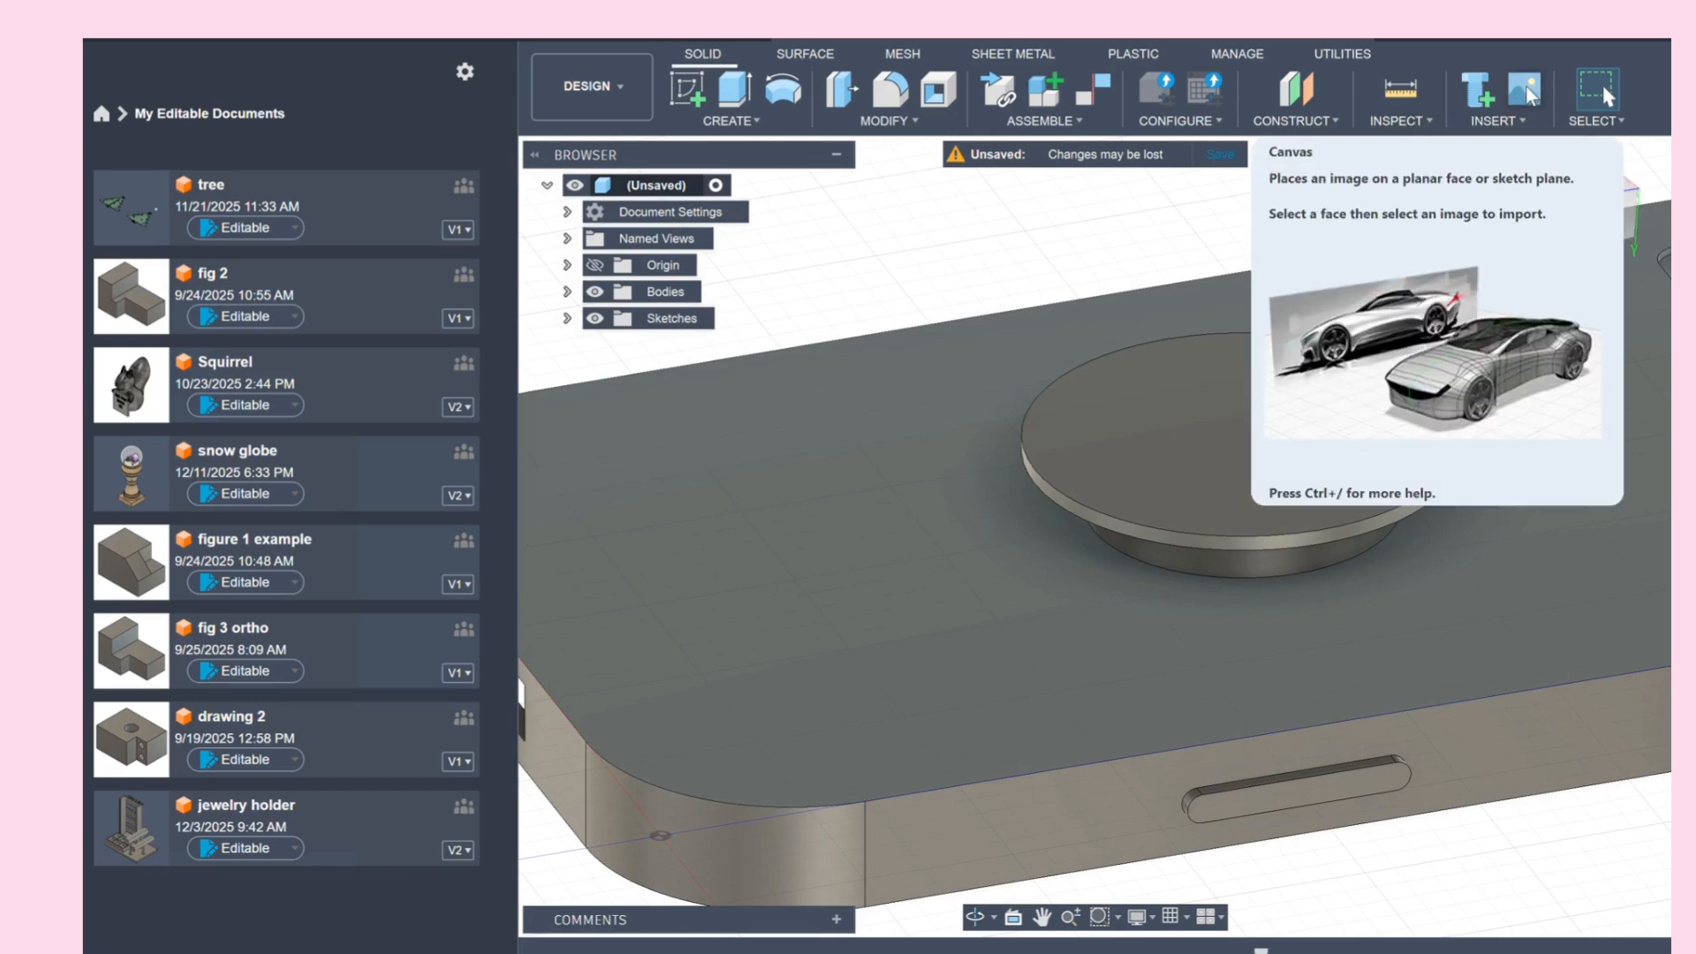
{"action": "left_click", "coordinate": [1526, 91]}
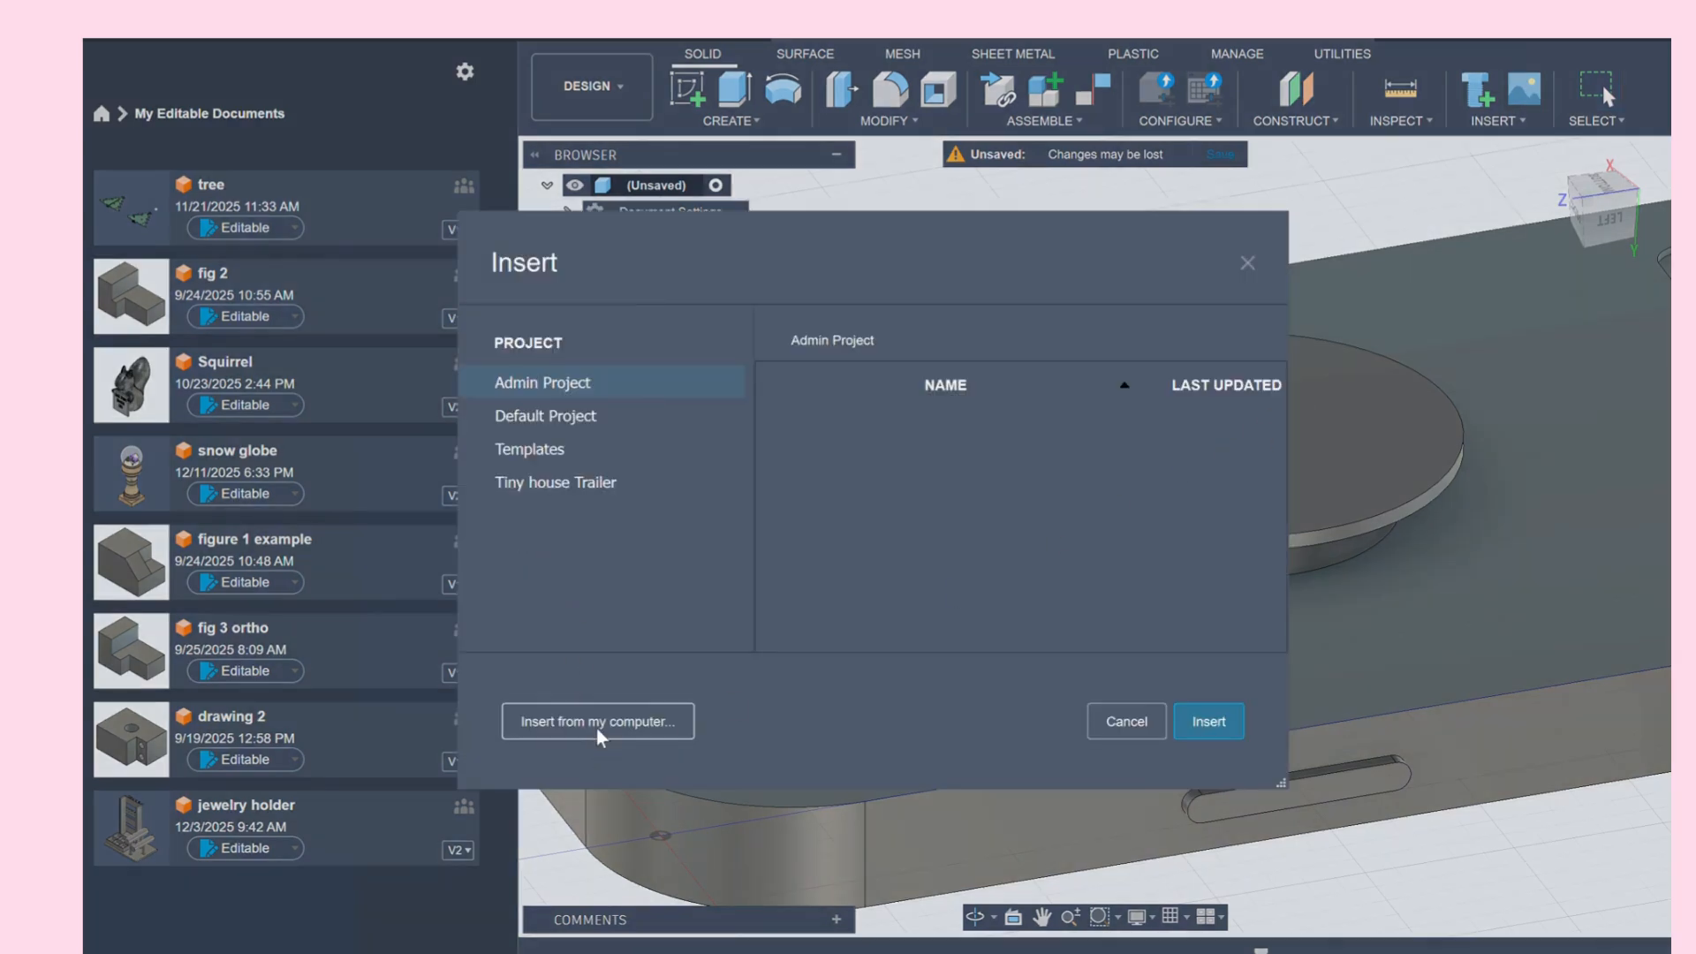
{"action": "left_click", "coordinate": [598, 737]}
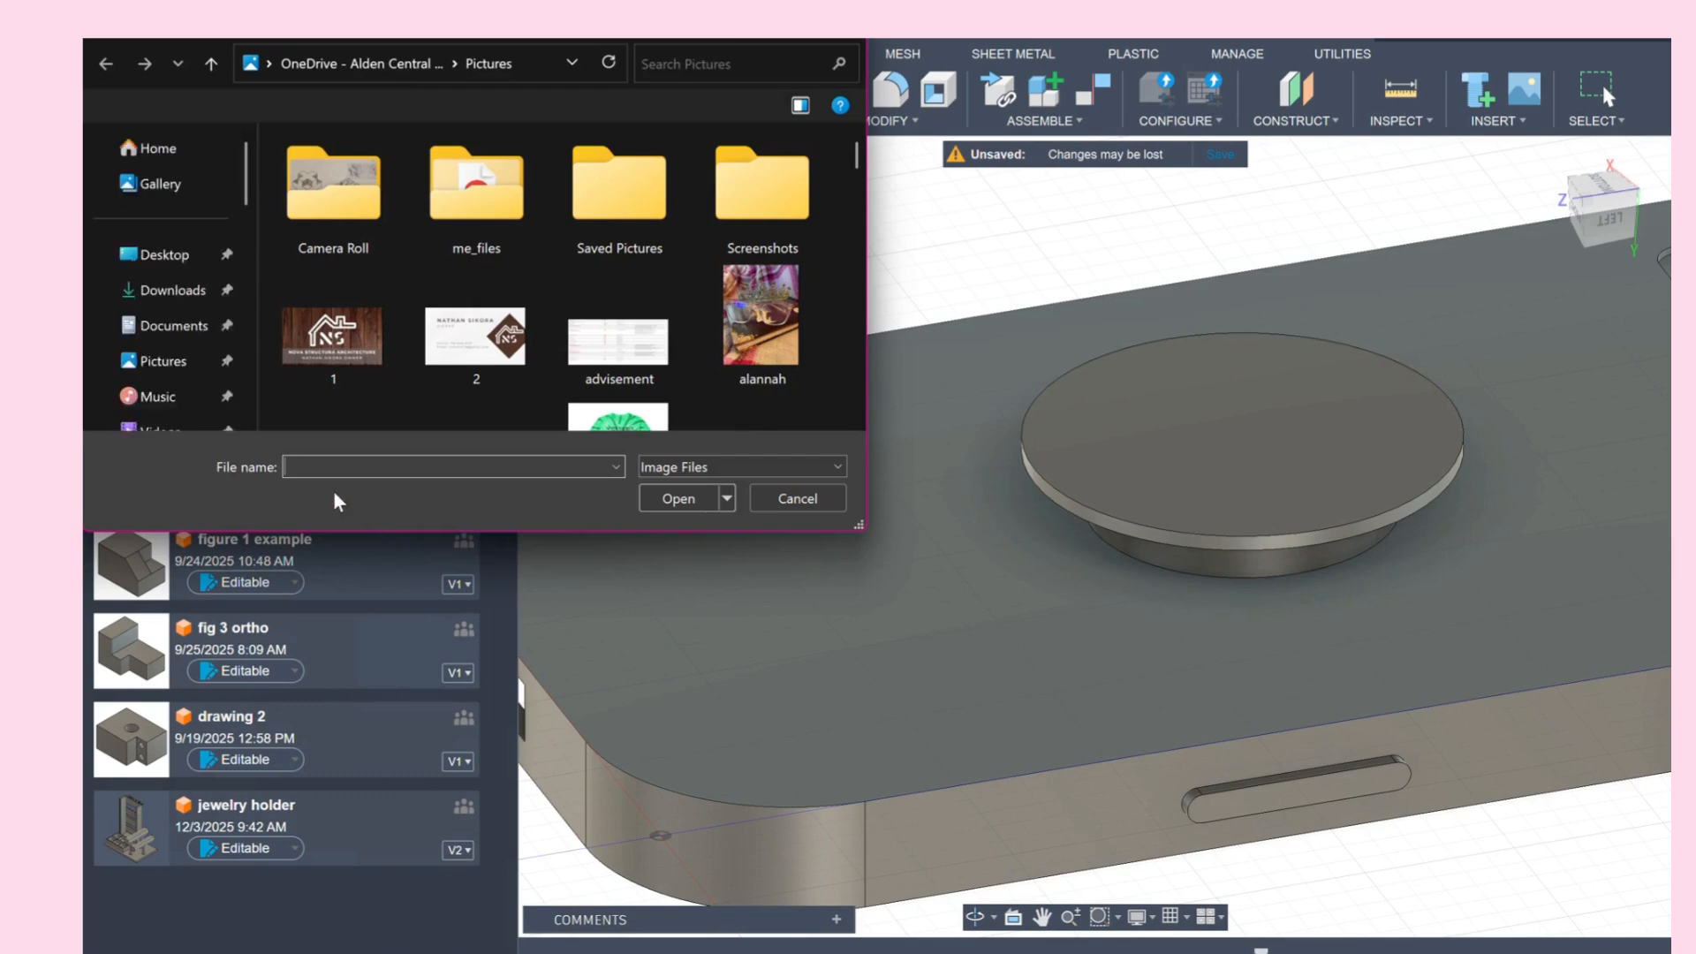
{"action": "scroll", "coordinate": [201, 296], "scroll_direction": "up", "scroll_amount": 10}
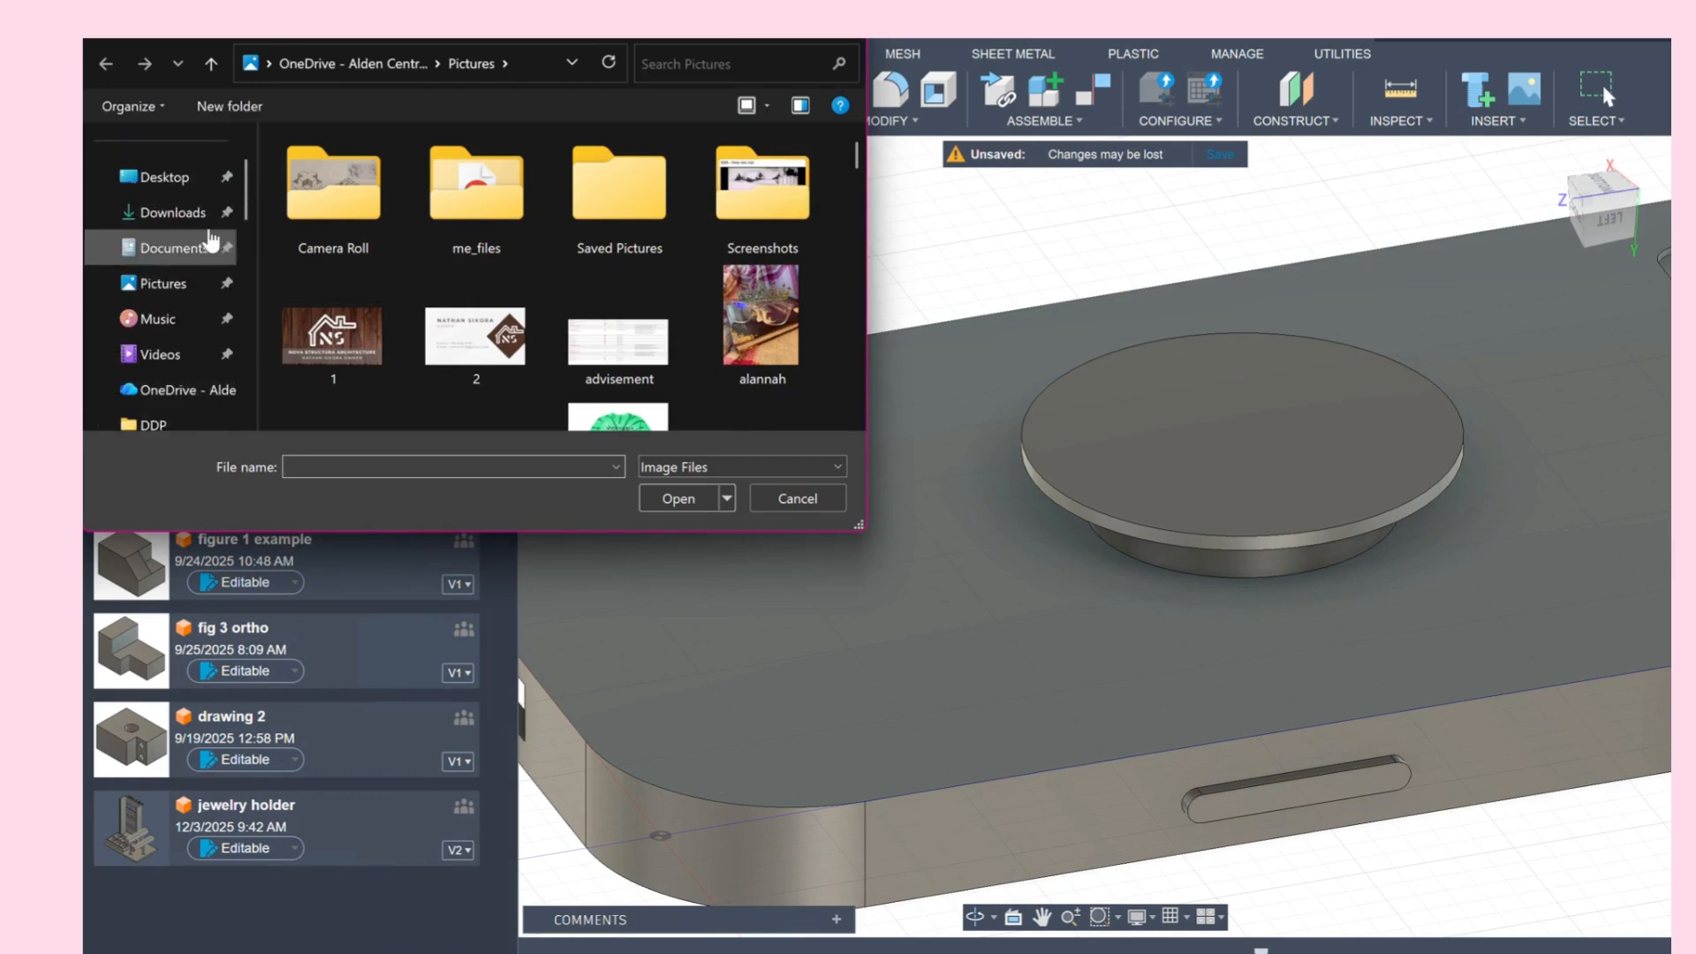
{"action": "left_click", "coordinate": [195, 214]}
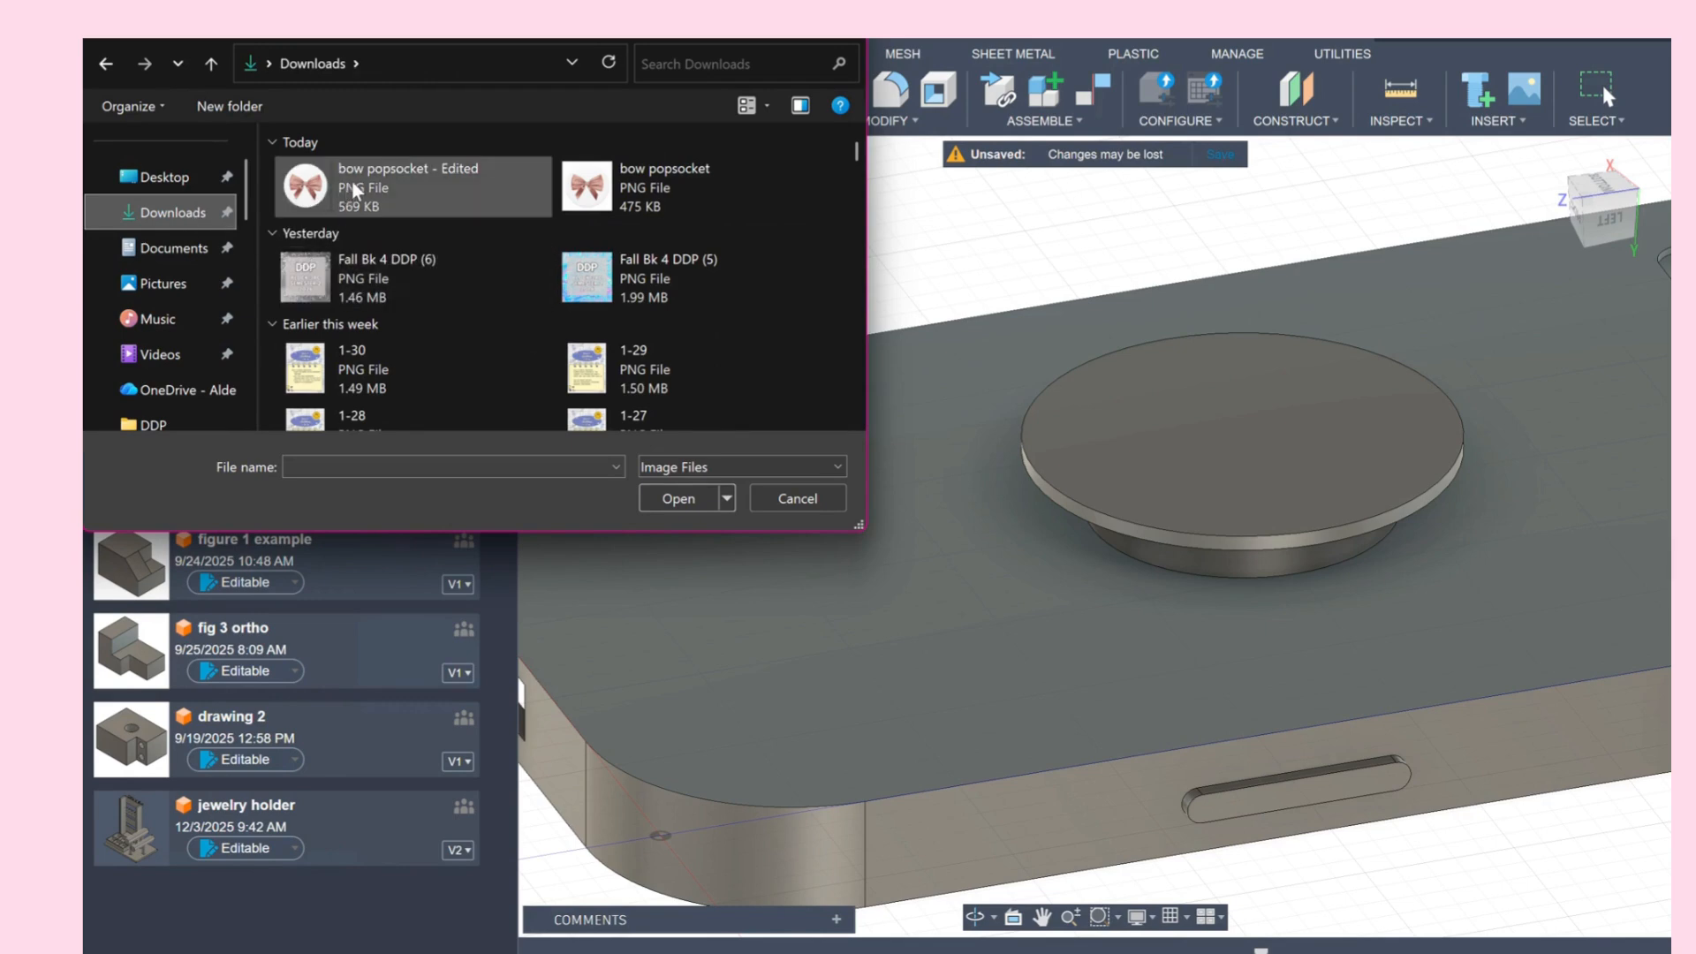
{"action": "left_click", "coordinate": [407, 189]}
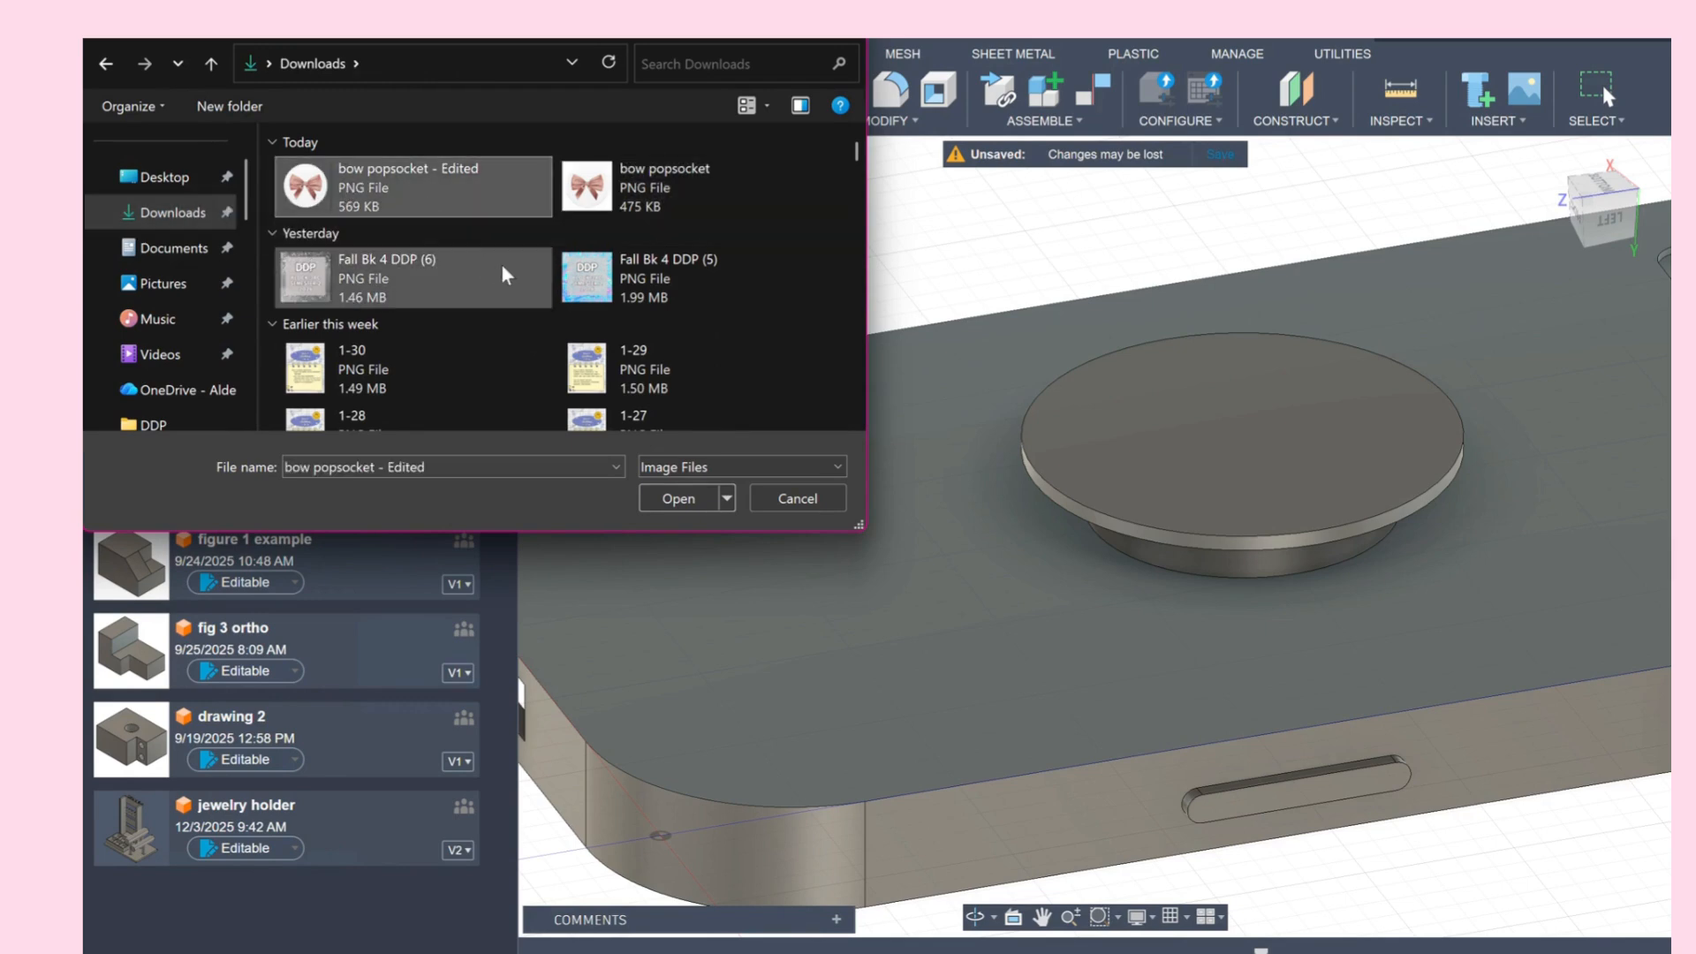
{"action": "left_click", "coordinate": [684, 497]}
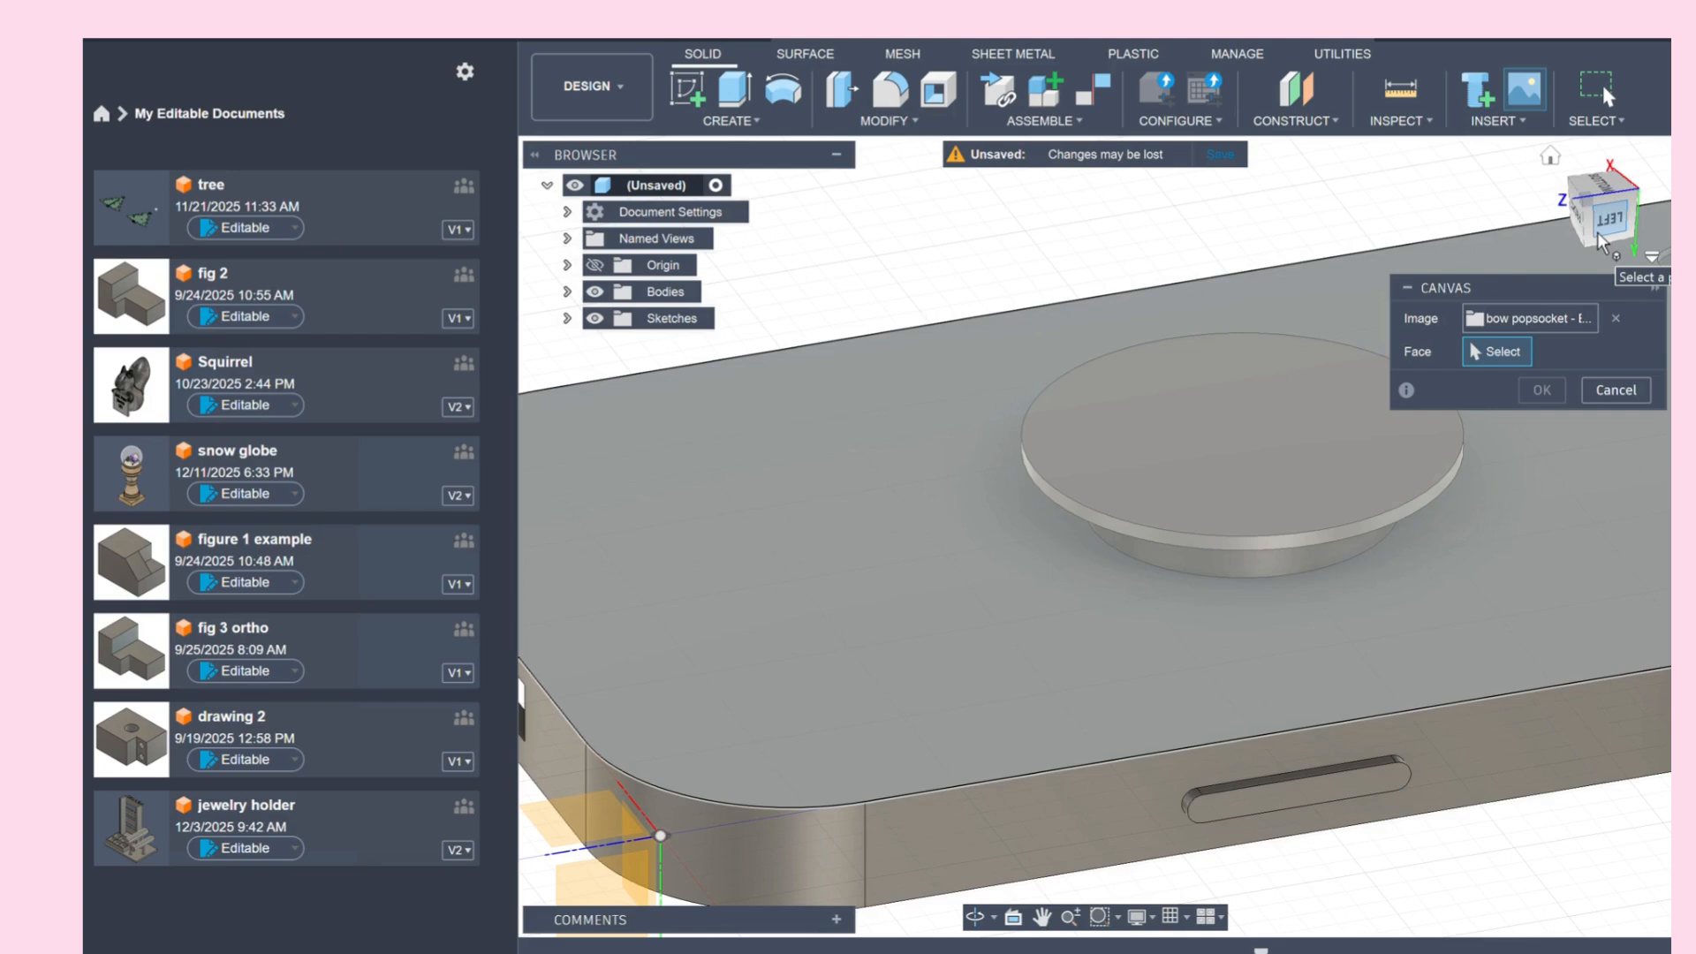
Step: Place the bow canvas on the grip's outer round face, rotate it -180 degrees and confirm it
{"action": "mouse_move", "coordinate": [1598, 234]}
{"action": "left_mouse_down"}
{"action": "mouse_move", "coordinate": [1606, 159]}
{"action": "mouse_move", "coordinate": [1613, 251]}
{"action": "mouse_move", "coordinate": [1629, 238]}
{"action": "mouse_move", "coordinate": [1661, 265]}
{"action": "mouse_move", "coordinate": [1600, 257]}
{"action": "left_mouse_up"}
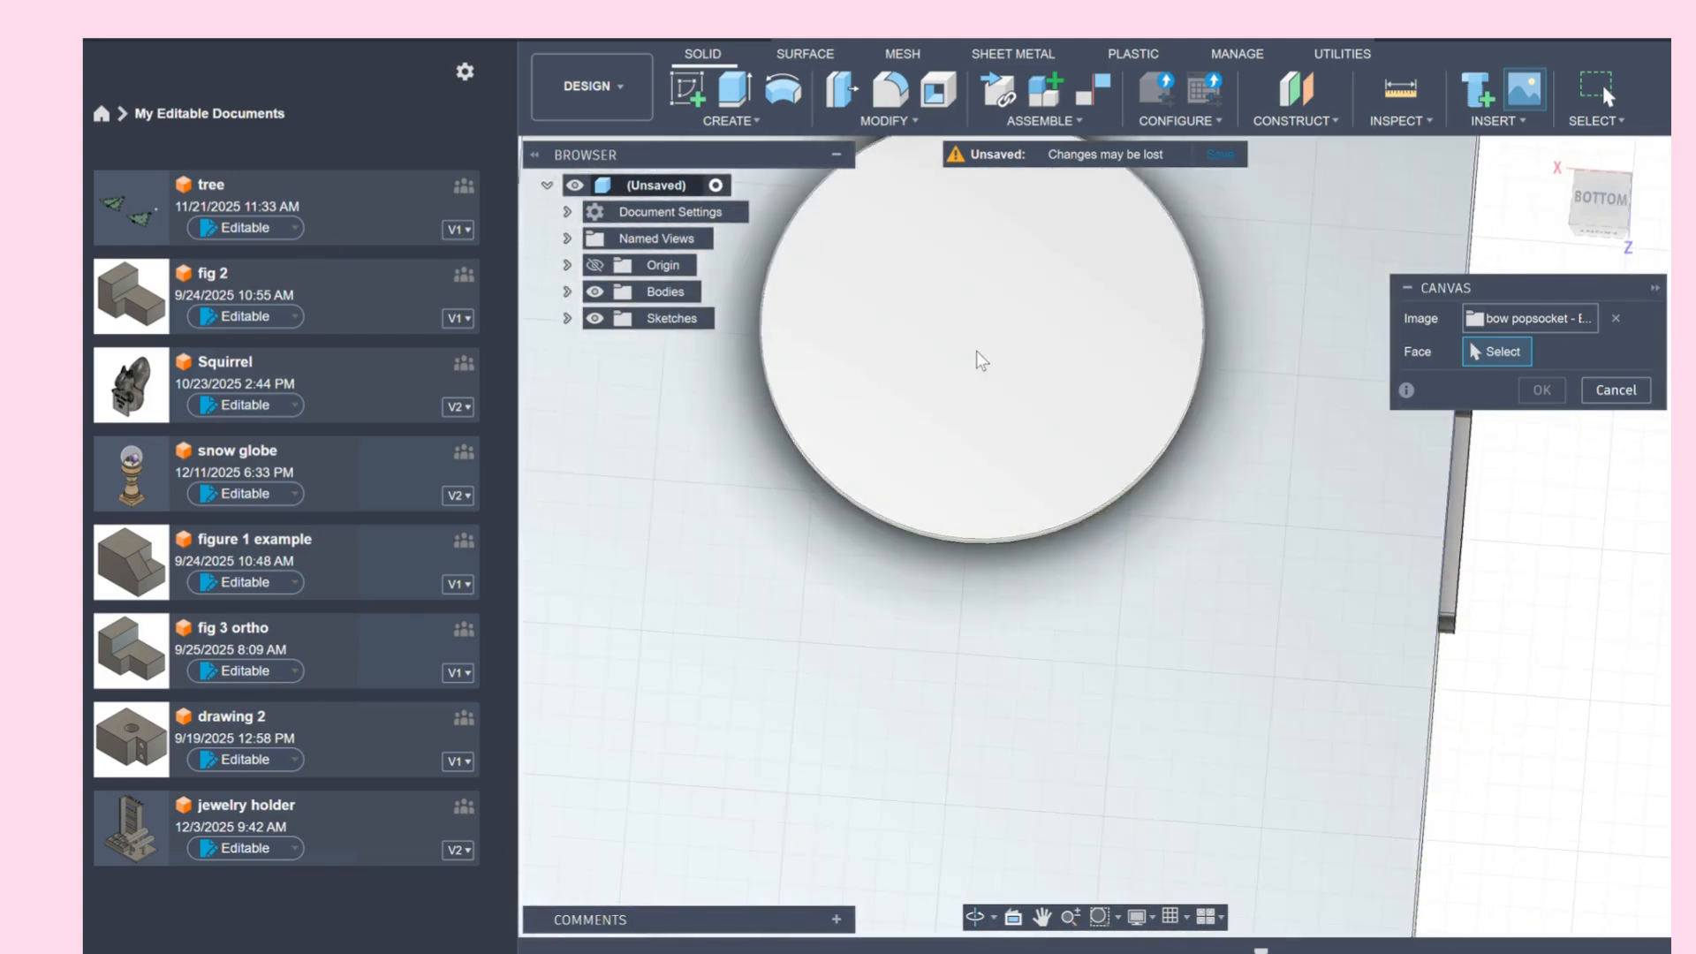
{"action": "left_click", "coordinate": [976, 352]}
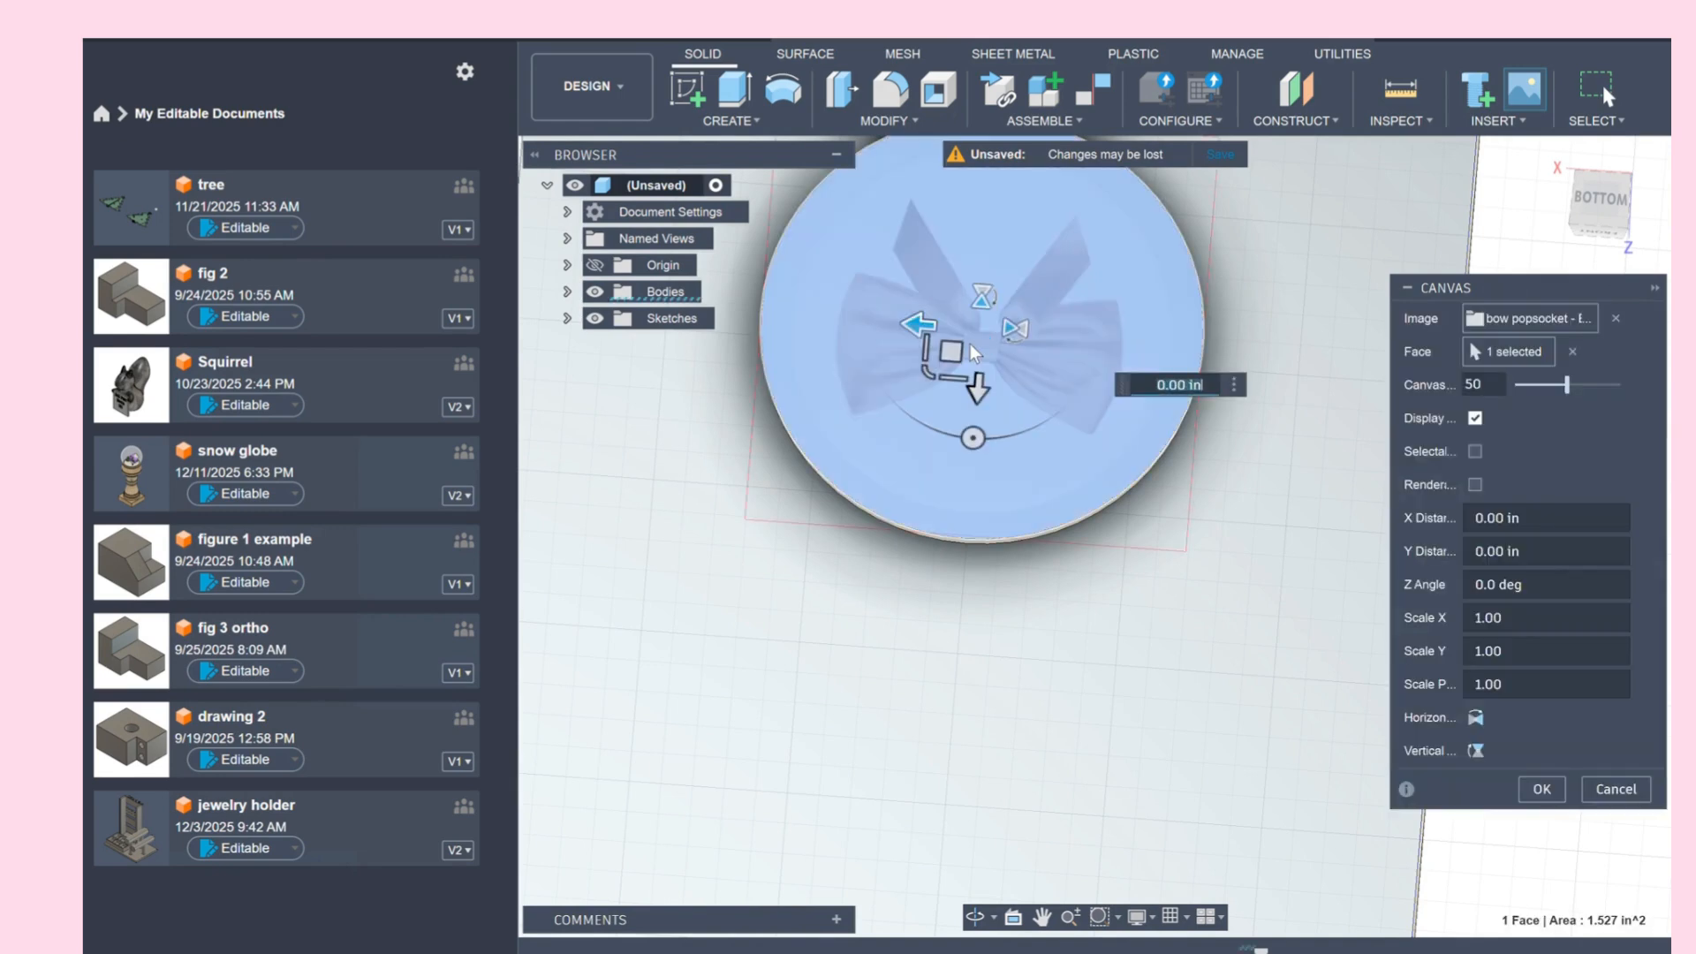
{"action": "left_click_drag", "start_coordinate": [972, 438], "coordinate": [992, 193]}
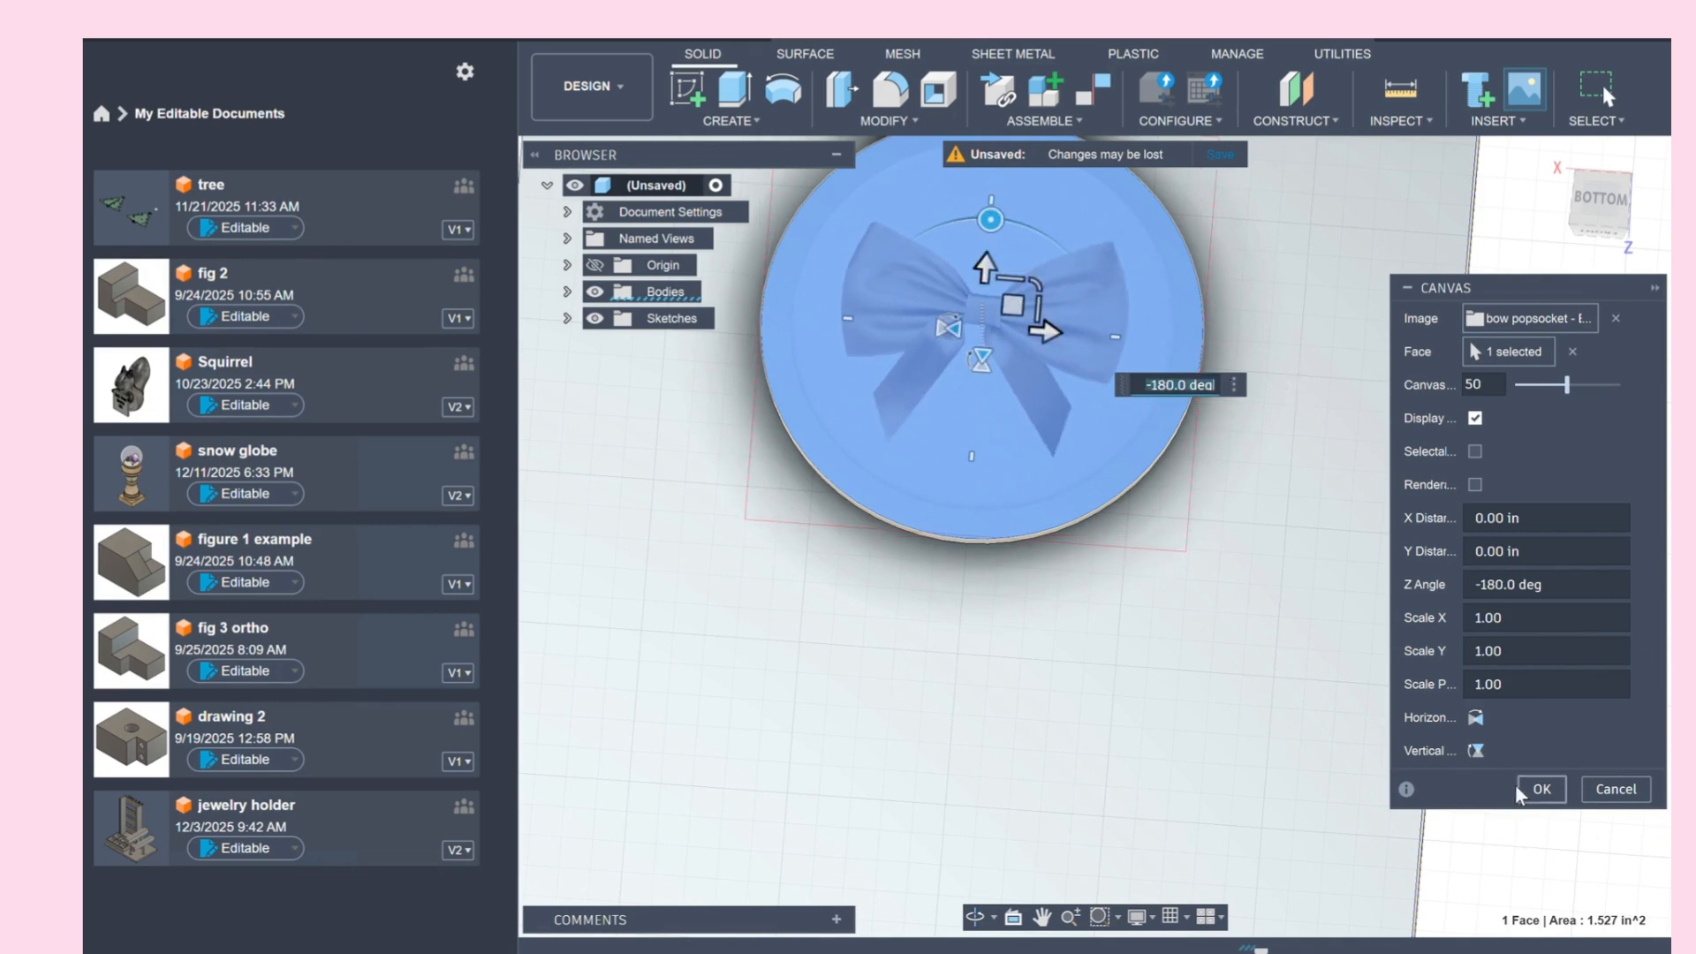
{"action": "left_click", "coordinate": [1541, 789]}
{"action": "scroll", "coordinate": [1269, 613], "scroll_direction": "down", "scroll_amount": 5}
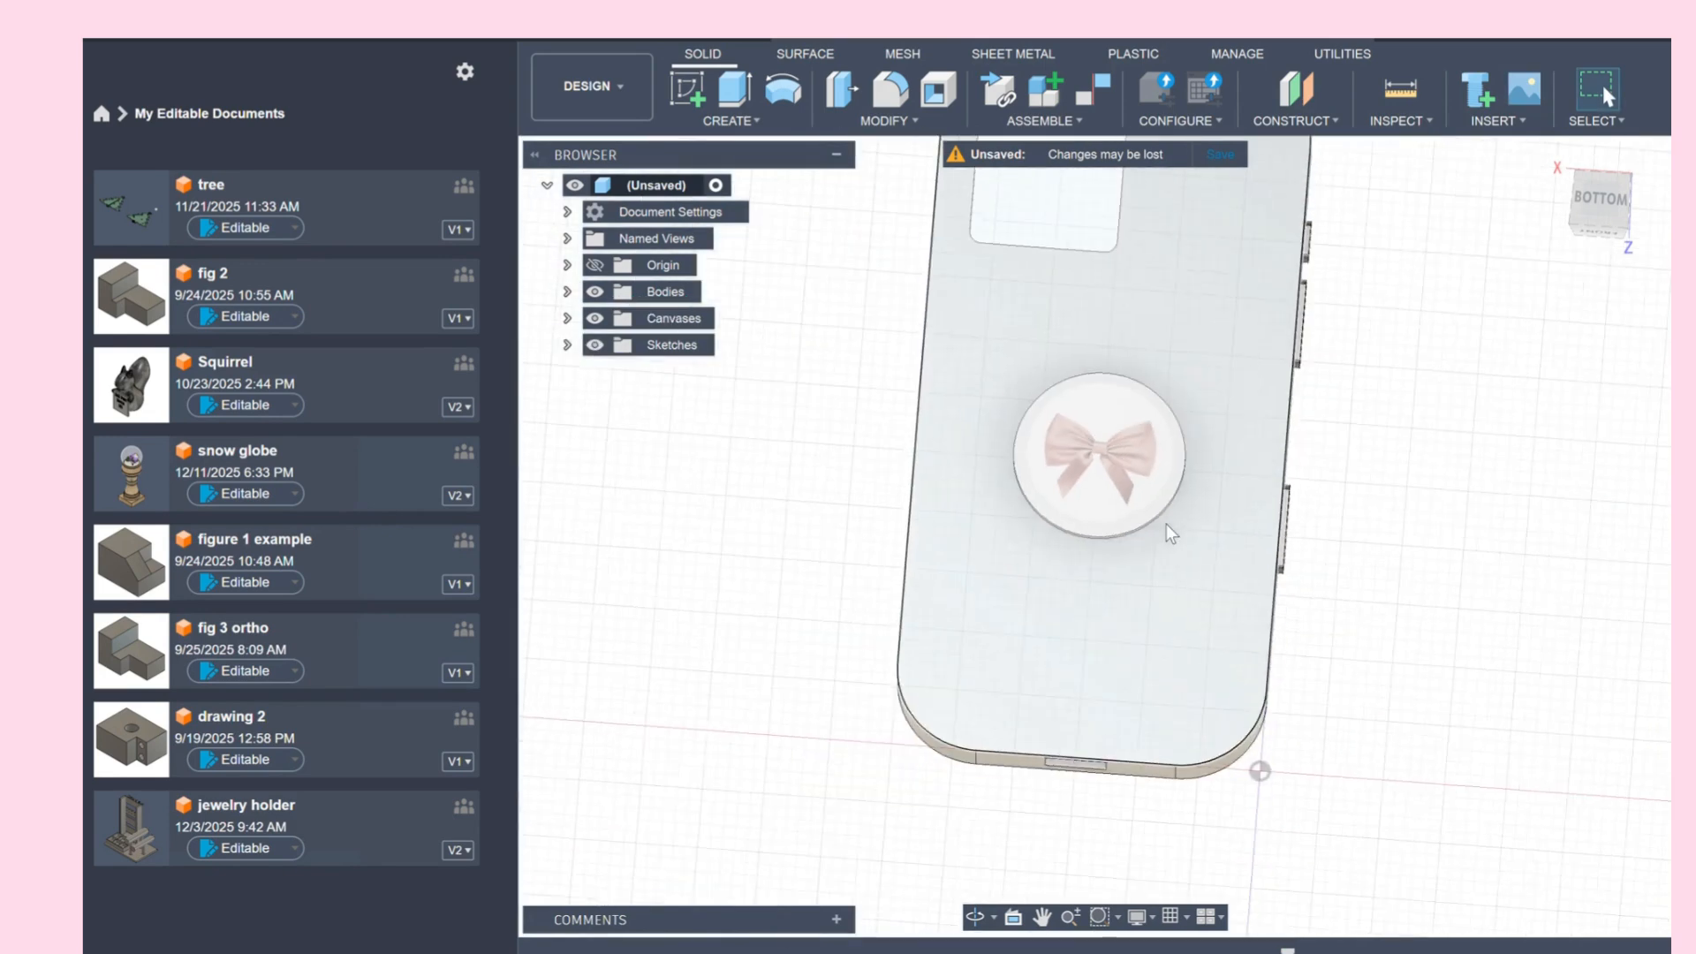
{"action": "scroll", "coordinate": [1167, 531], "scroll_direction": "down", "scroll_amount": 3}
Step: Switch to the Render workspace and apply the Gold - Polished metal appearance to the phone case body
{"action": "left_click", "coordinate": [606, 88]}
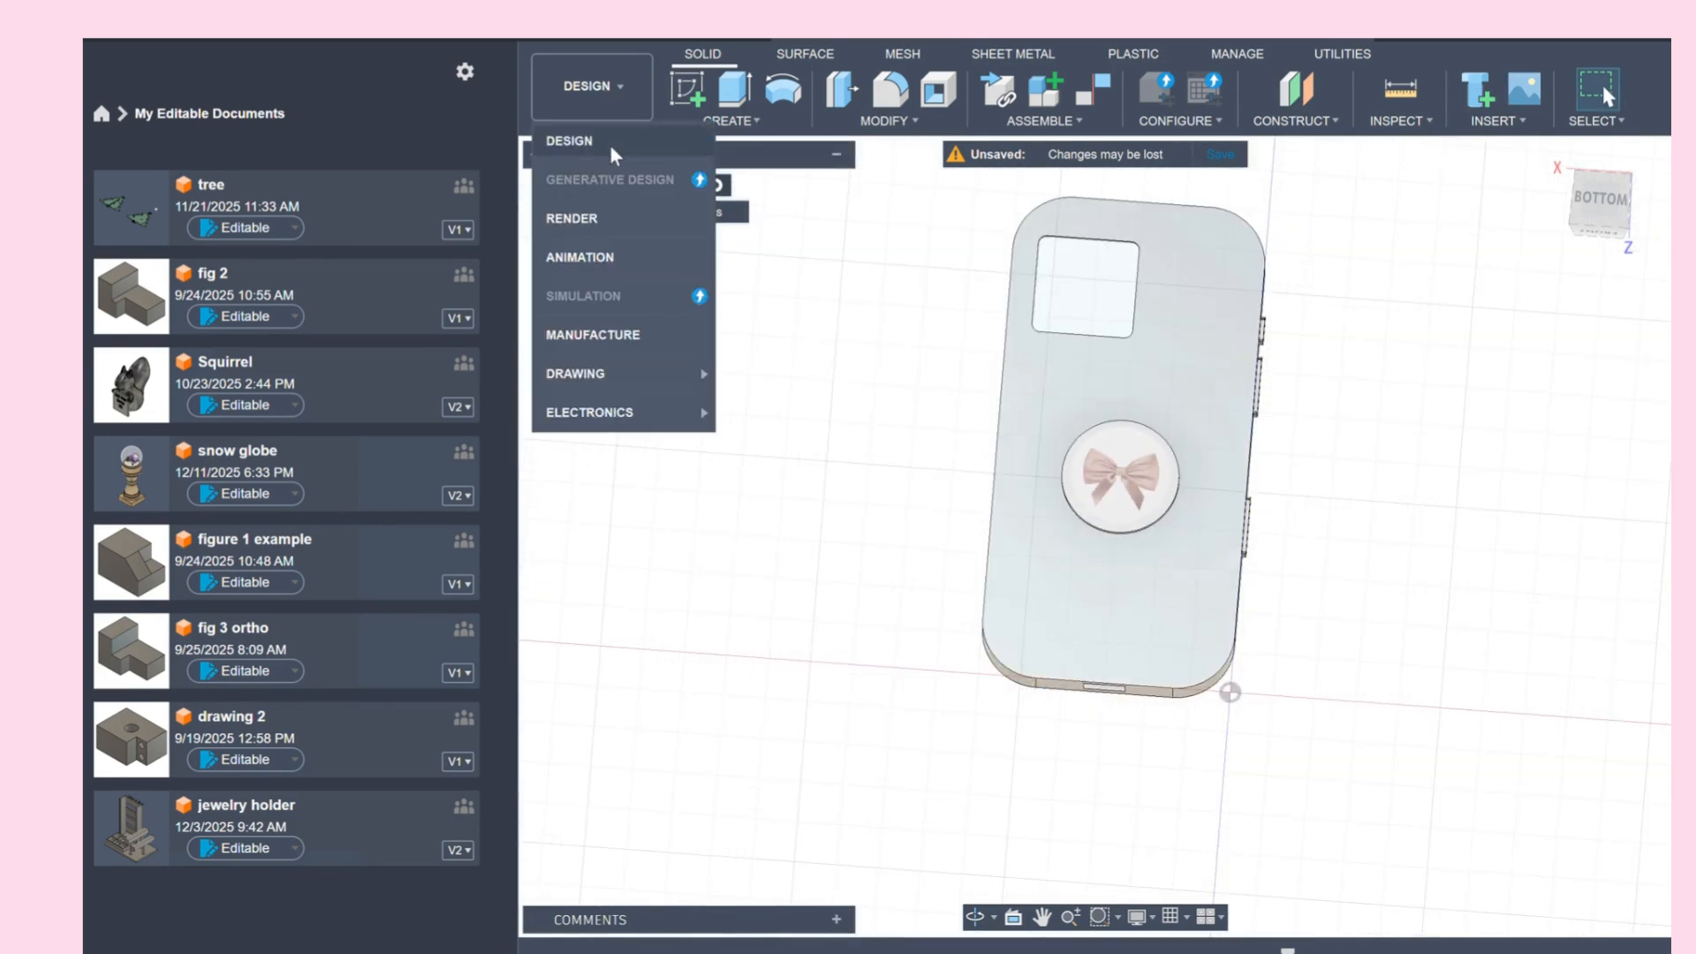
{"action": "left_click", "coordinate": [592, 217]}
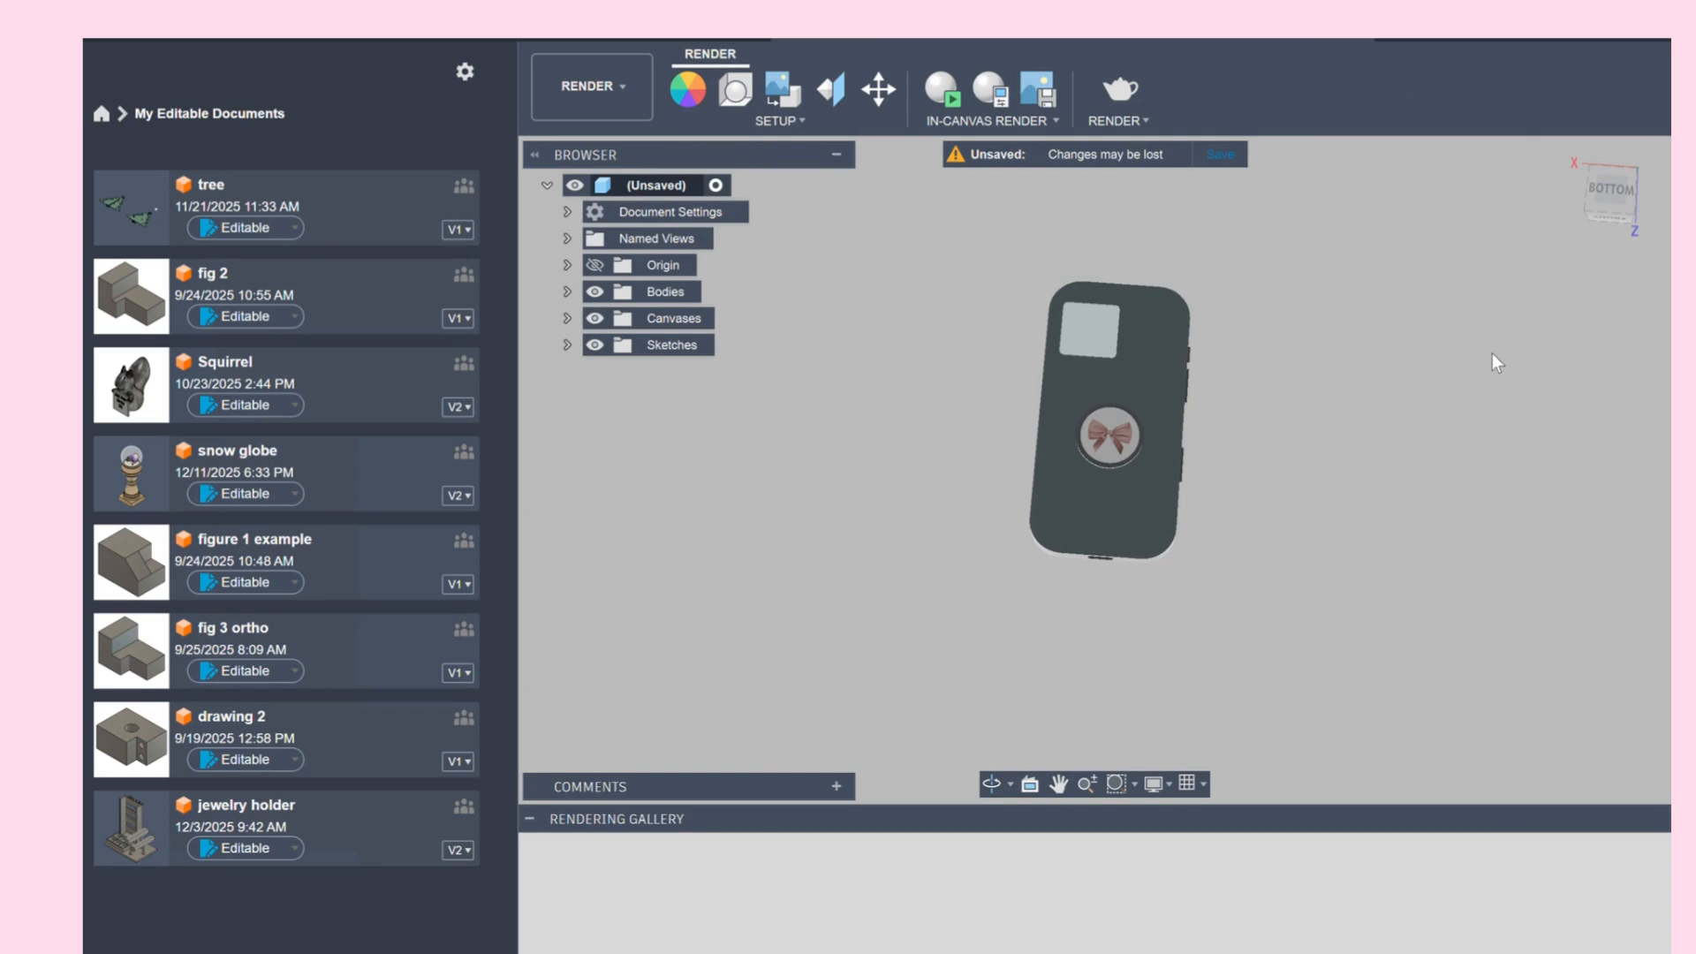
{"action": "scroll", "coordinate": [1388, 602], "scroll_direction": "down", "scroll_amount": 3}
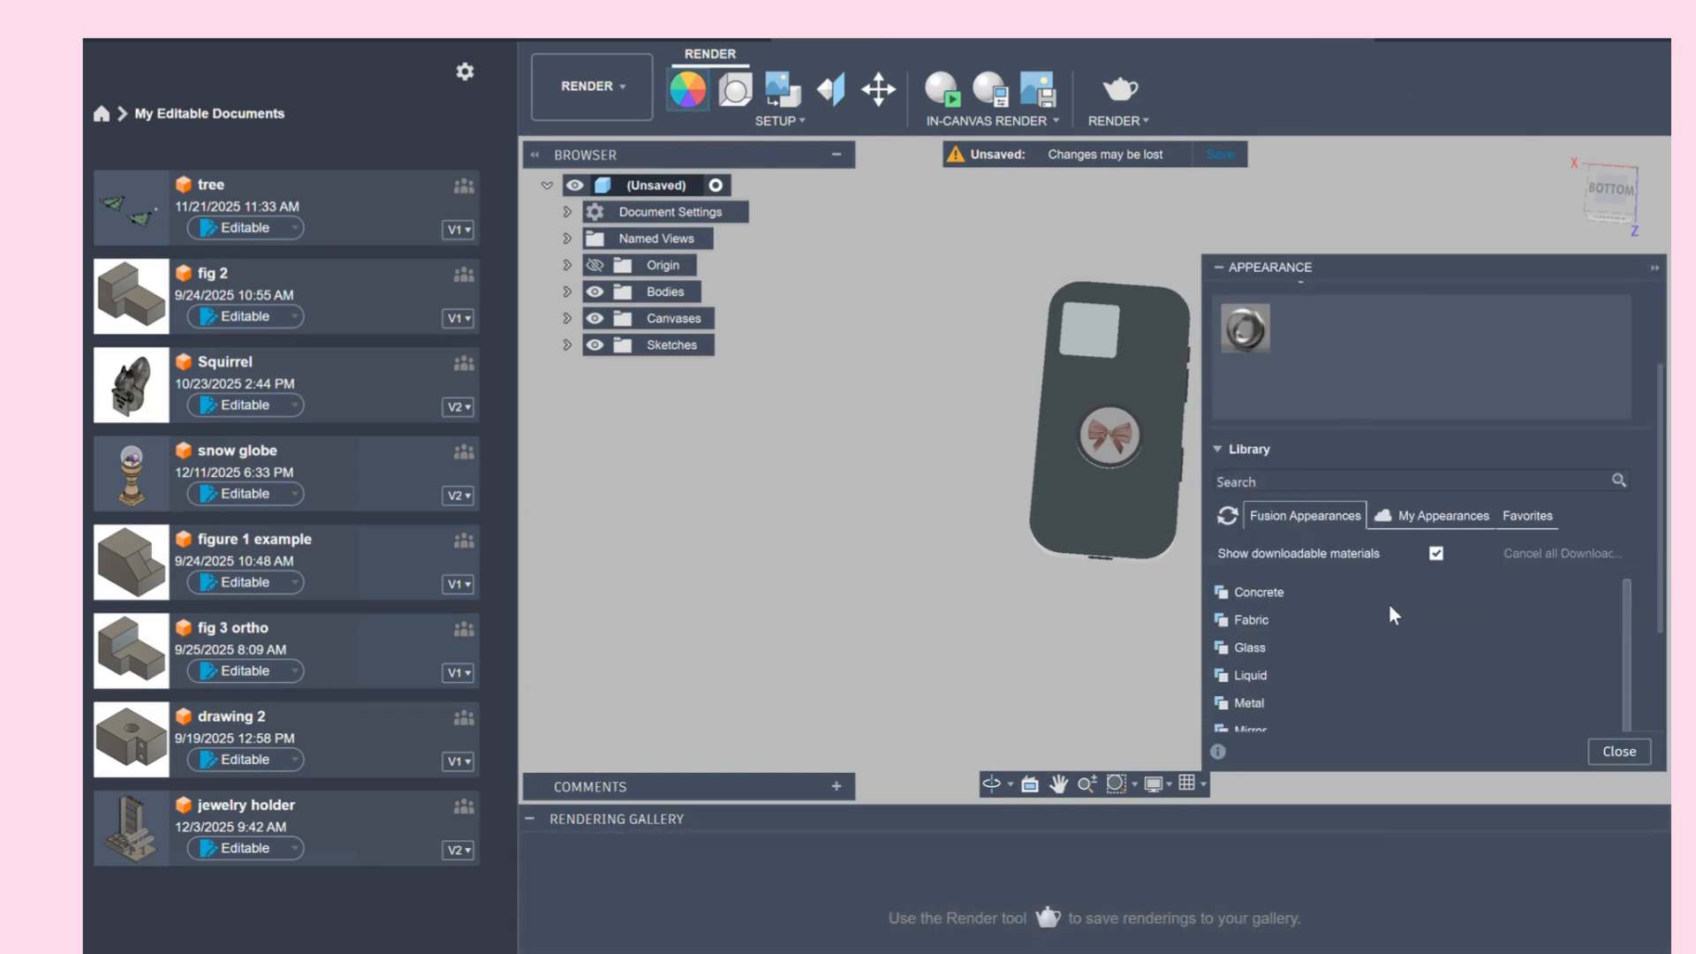
{"action": "left_click", "coordinate": [1308, 556]}
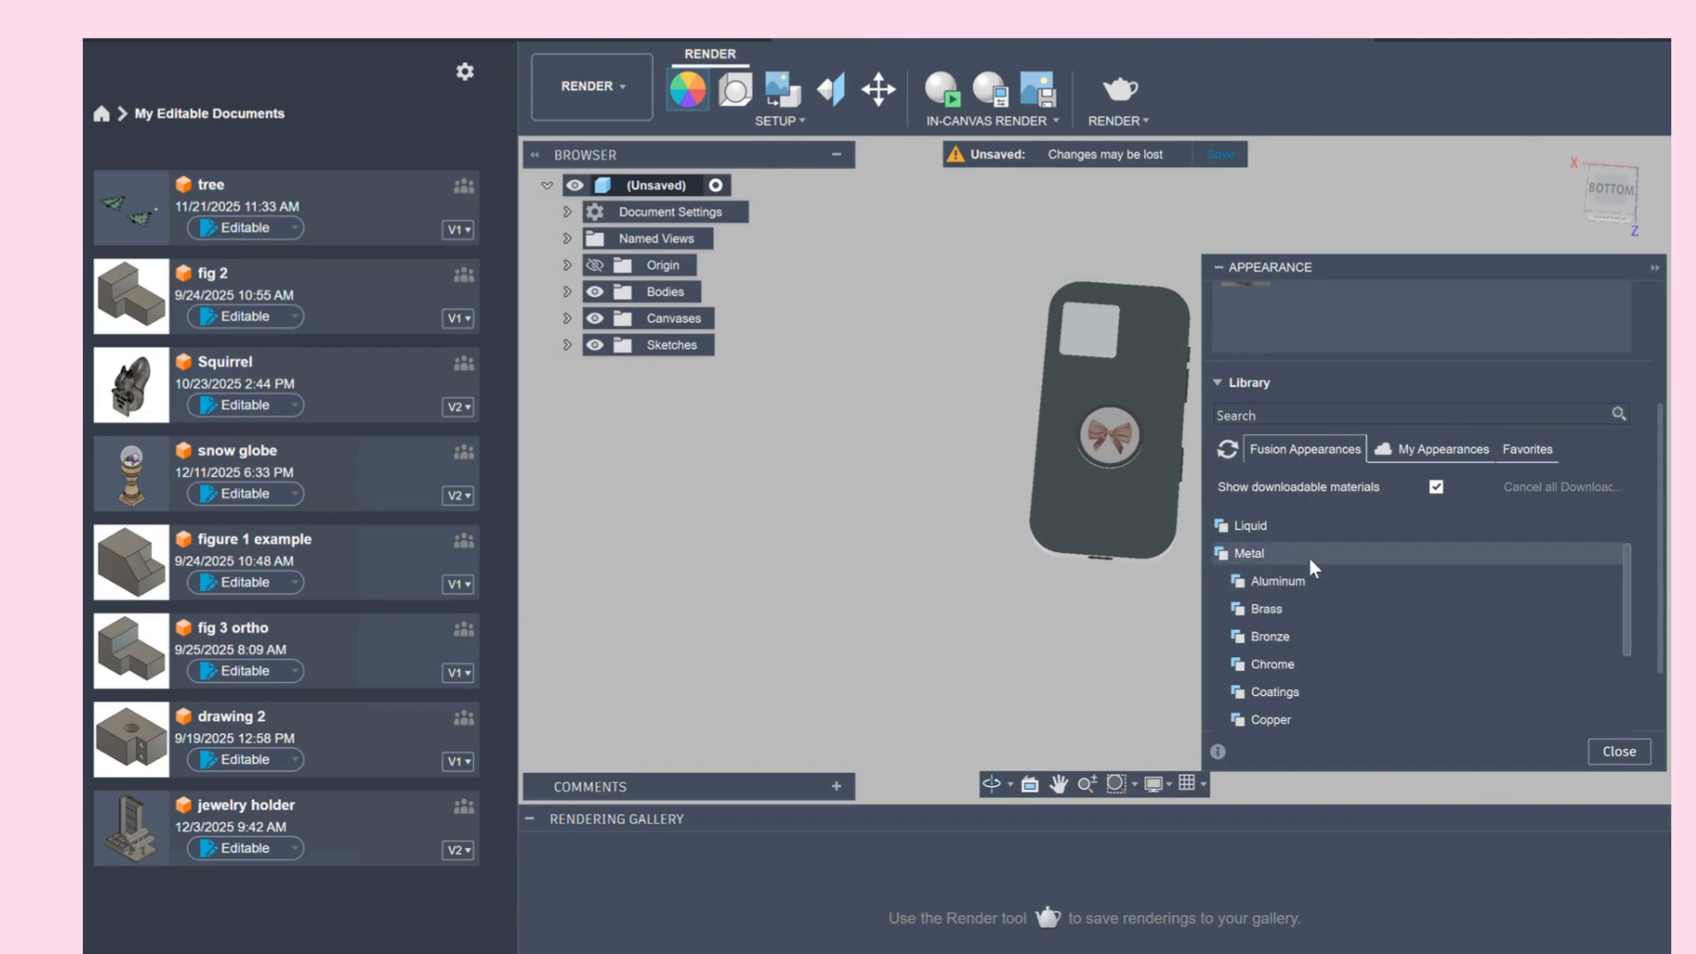
{"action": "scroll", "coordinate": [1316, 681], "scroll_direction": "down", "scroll_amount": 1}
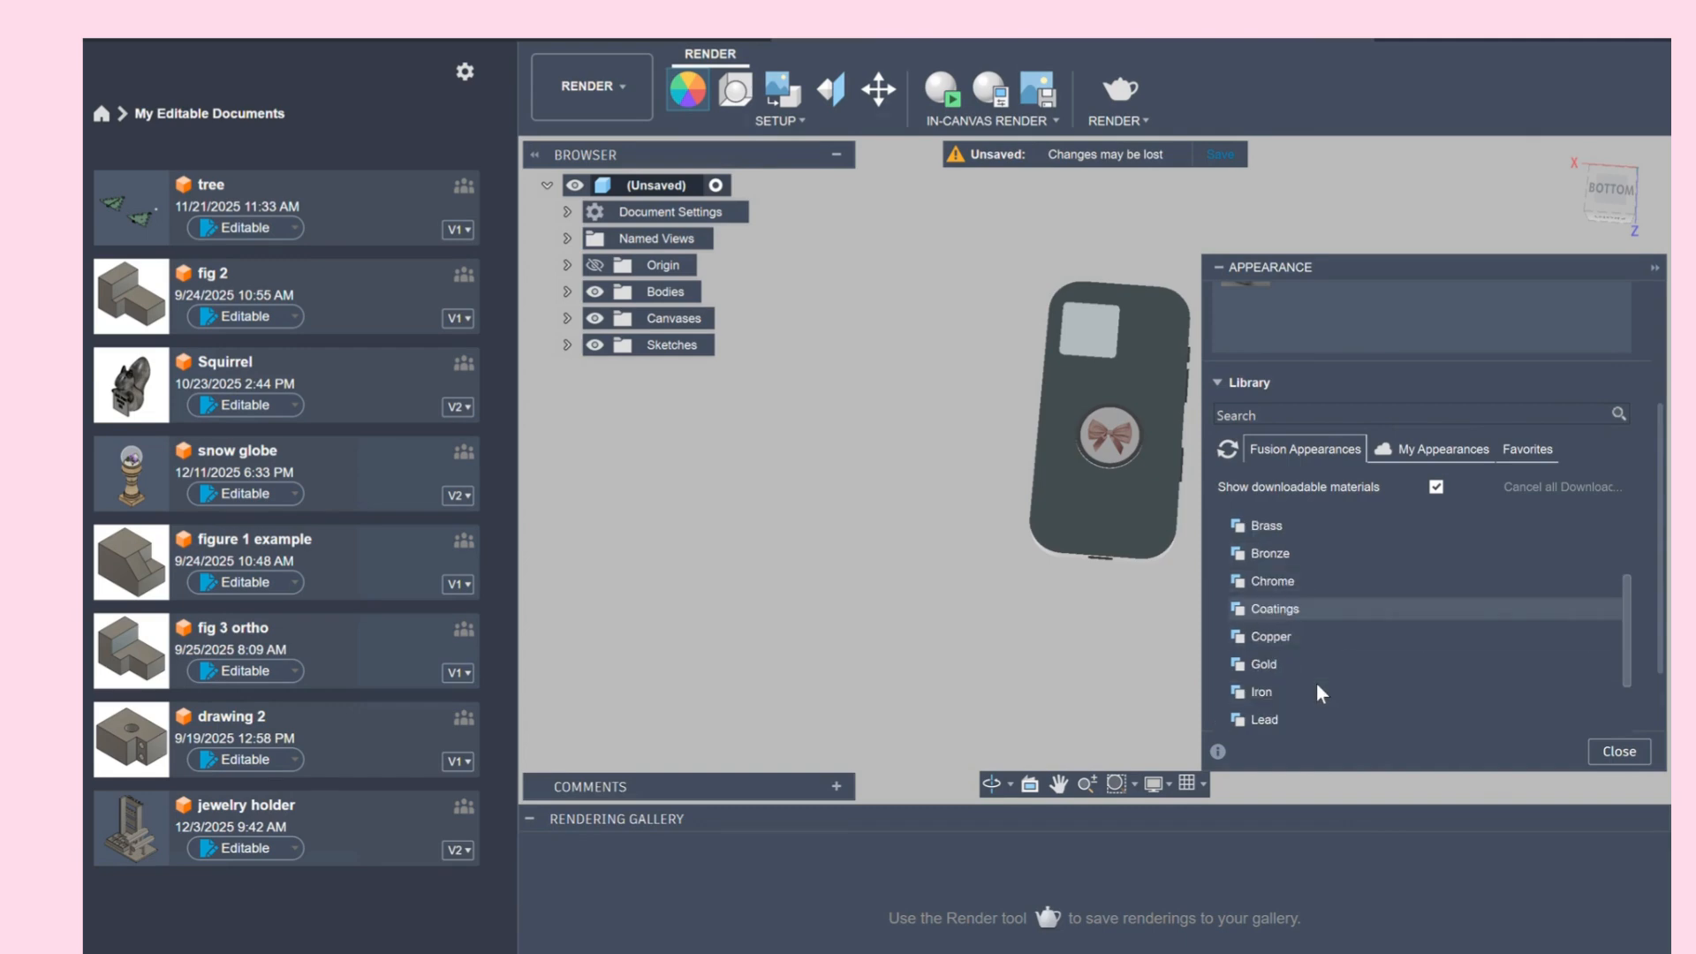
{"action": "left_click", "coordinate": [1297, 662]}
{"action": "left_click_drag", "start_coordinate": [1383, 715], "coordinate": [1138, 542]}
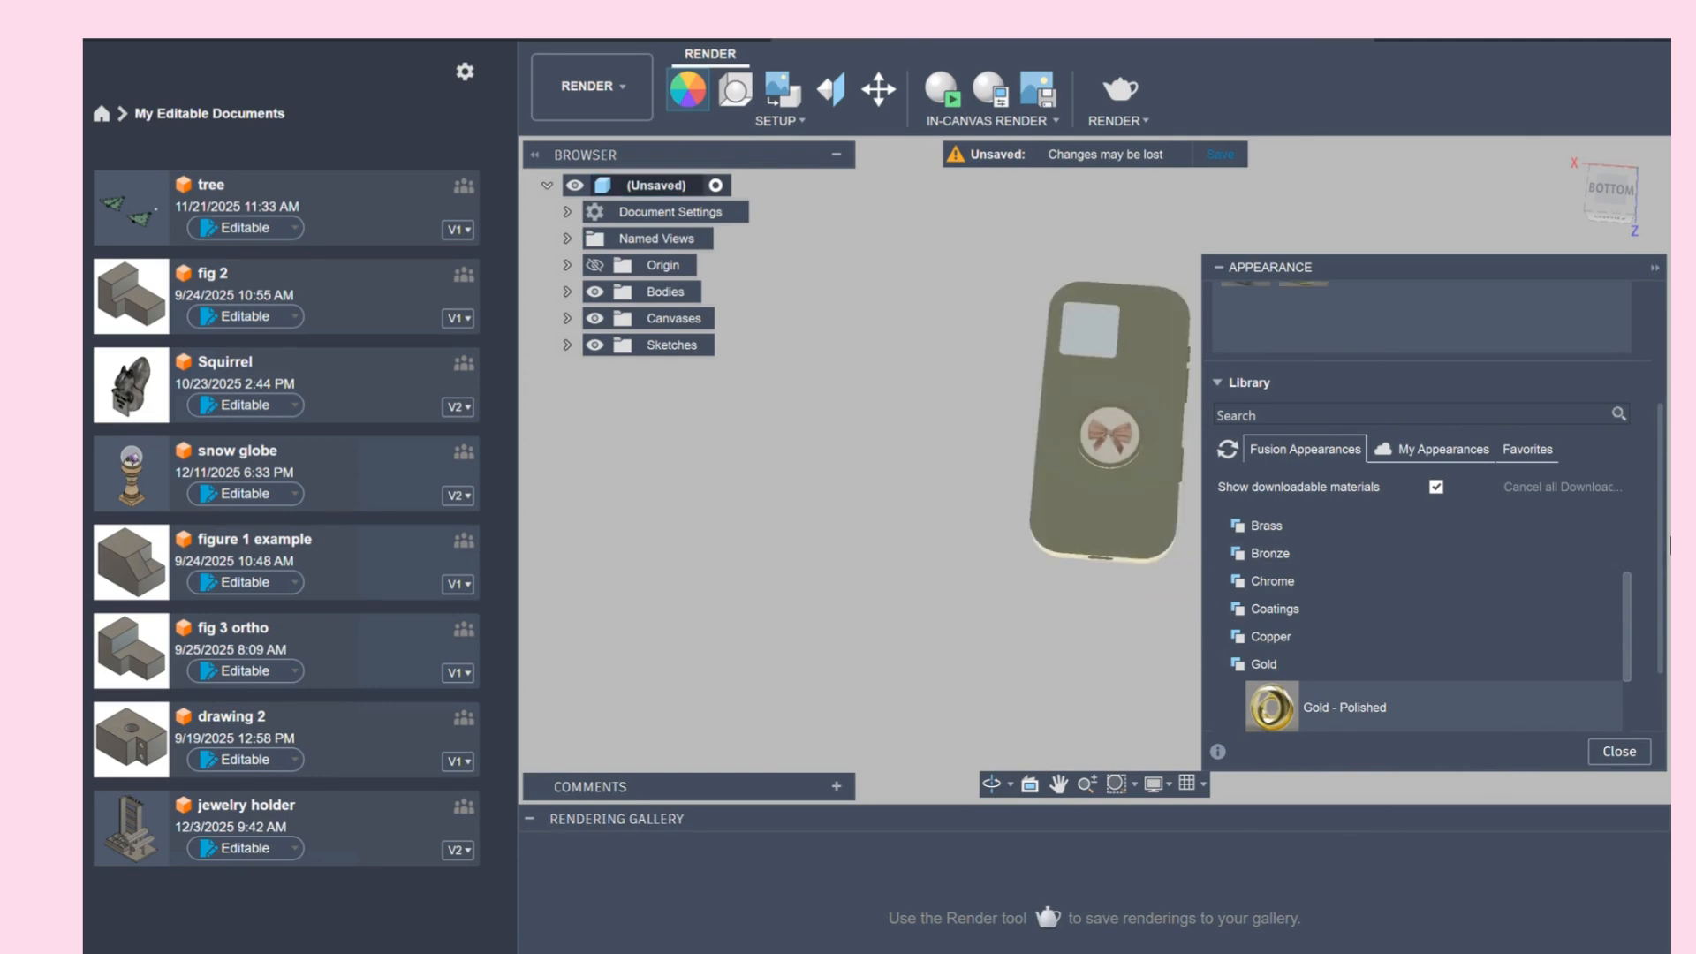
Step: Download the Paint - Metallic (Silver) appearance from the metallic paints in the Fusion appearance library
{"action": "scroll", "coordinate": [1413, 584], "scroll_direction": "down", "scroll_amount": 3}
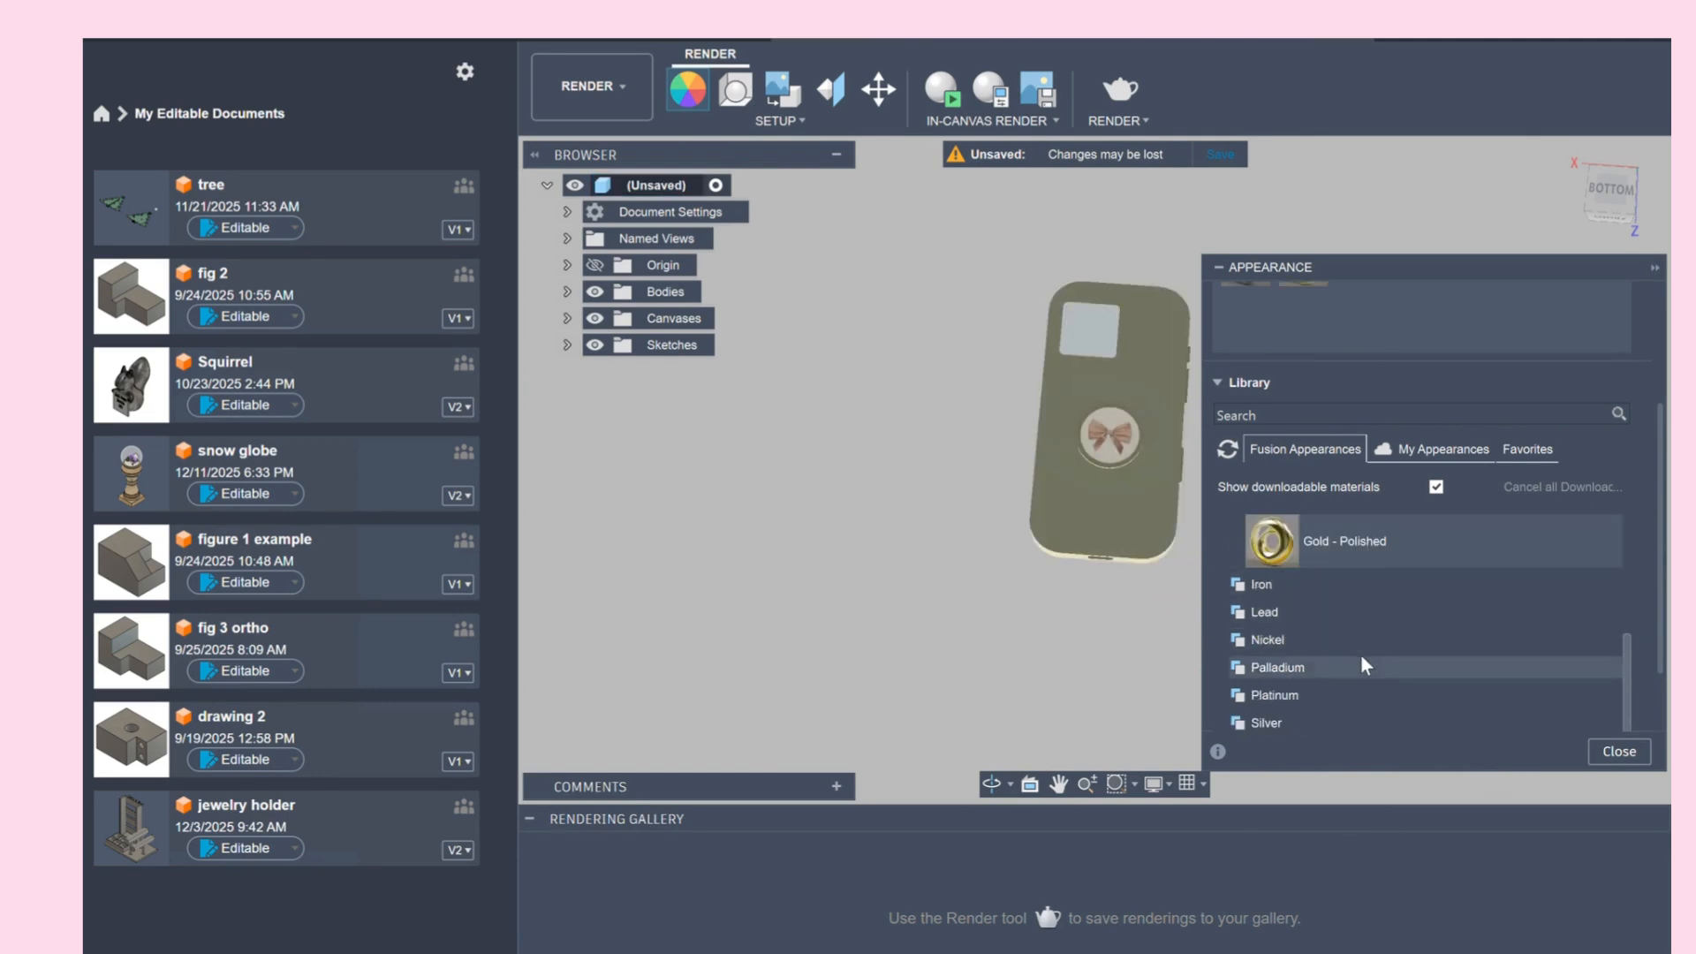
{"action": "scroll", "coordinate": [1360, 659], "scroll_direction": "down", "scroll_amount": 2}
{"action": "scroll", "coordinate": [1353, 668], "scroll_direction": "up", "scroll_amount": 5}
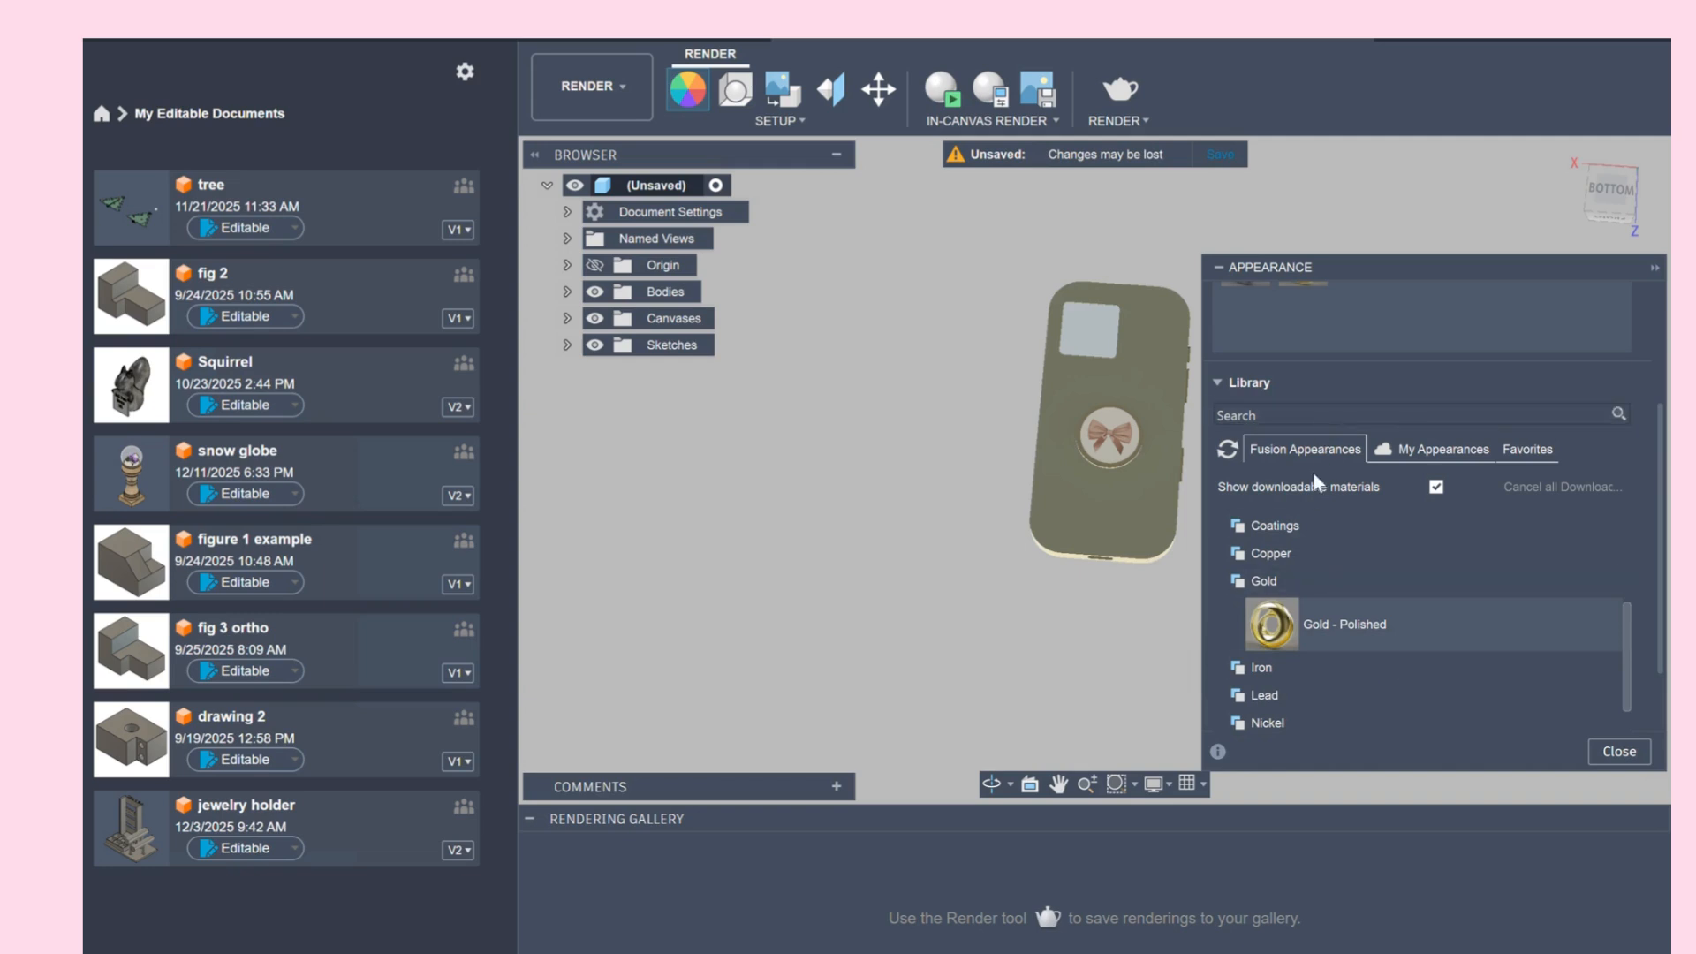
{"action": "scroll", "coordinate": [1353, 668], "scroll_direction": "up", "scroll_amount": 2}
{"action": "scroll", "coordinate": [1311, 458], "scroll_direction": "down", "scroll_amount": 1}
{"action": "scroll", "coordinate": [1304, 503], "scroll_direction": "up", "scroll_amount": 1}
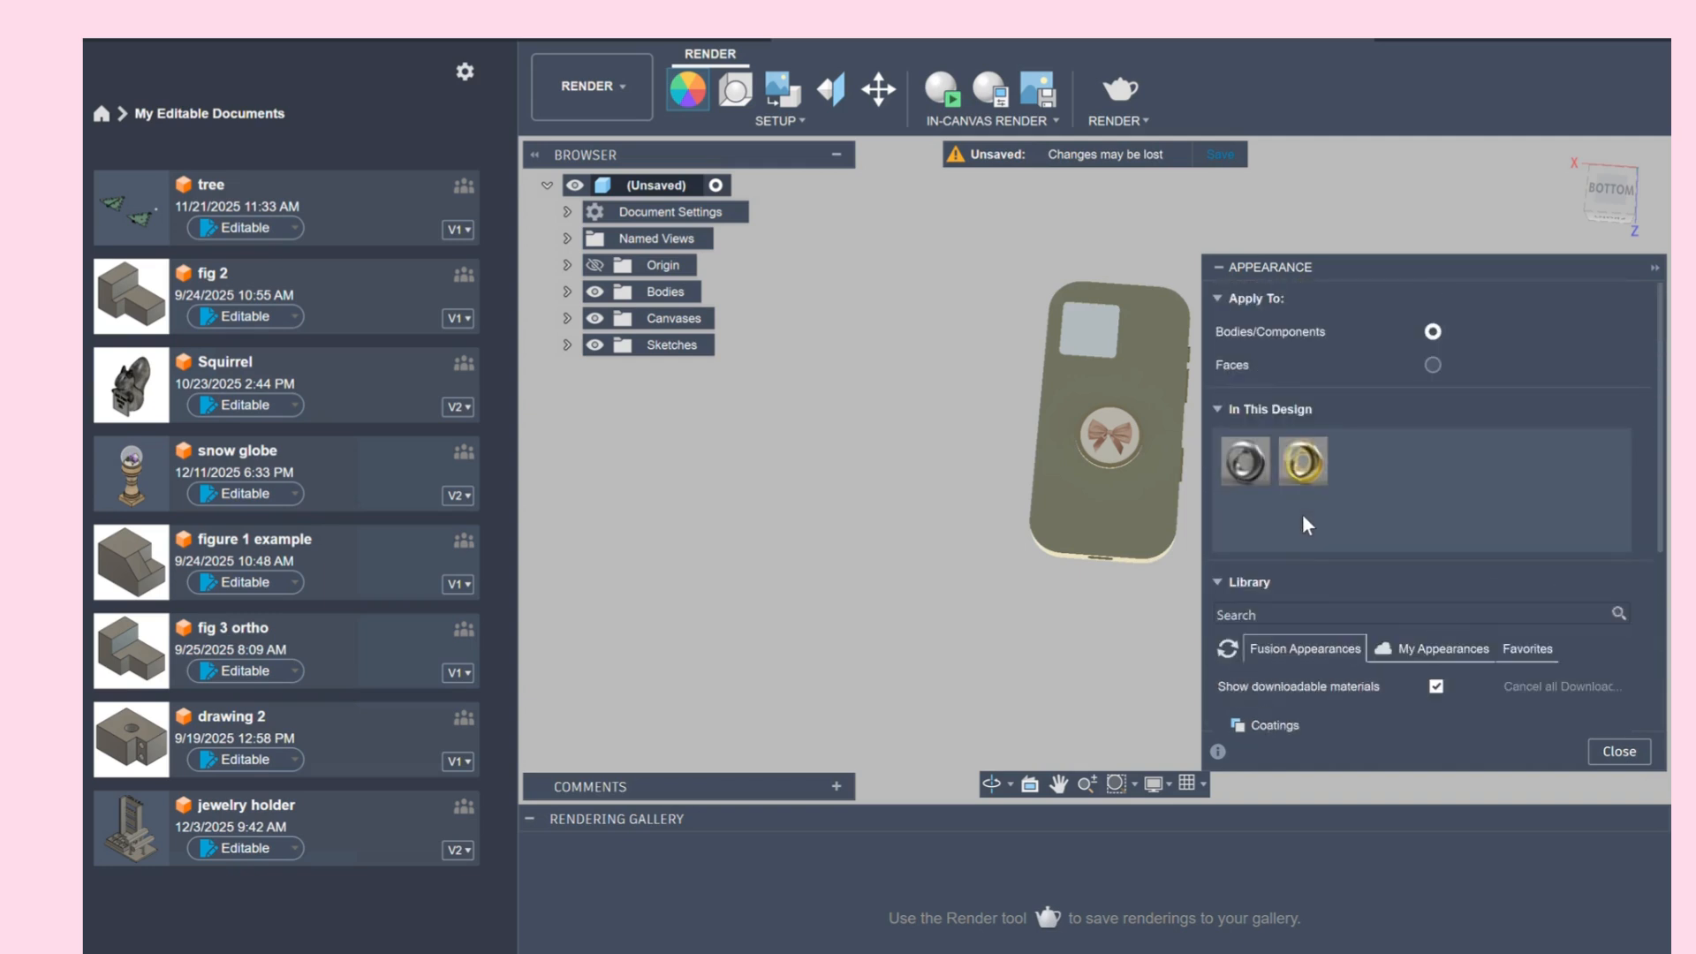
{"action": "scroll", "coordinate": [1303, 521], "scroll_direction": "down", "scroll_amount": 3}
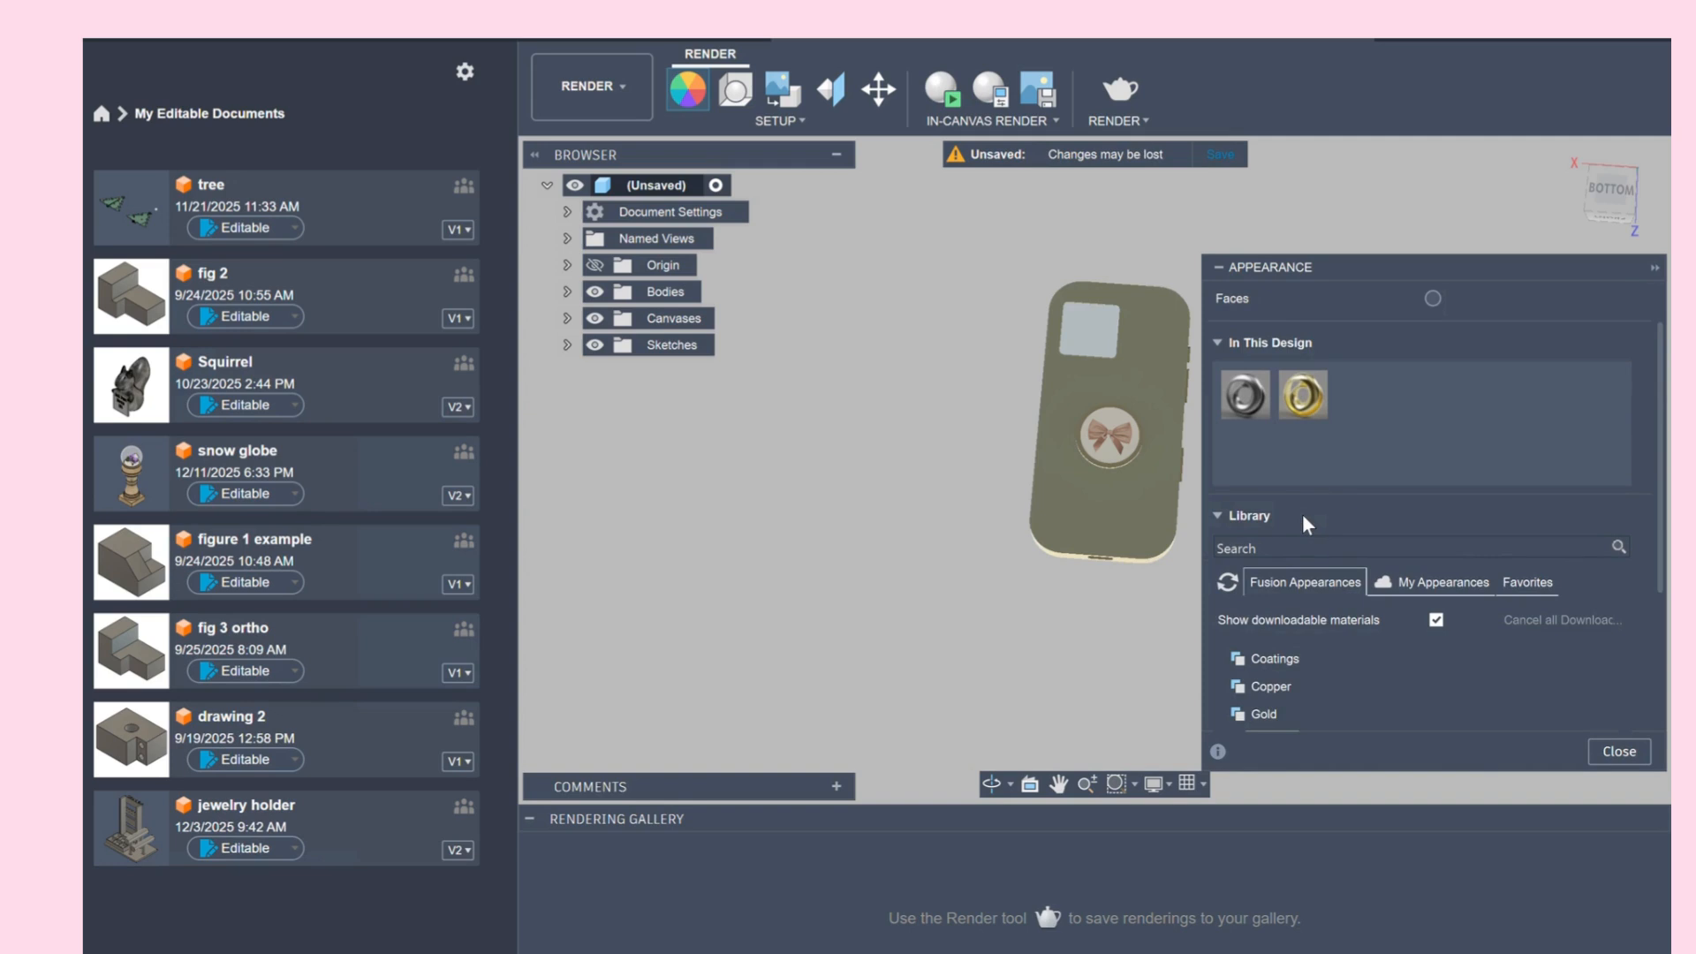
{"action": "scroll", "coordinate": [1295, 629], "scroll_direction": "down", "scroll_amount": 1}
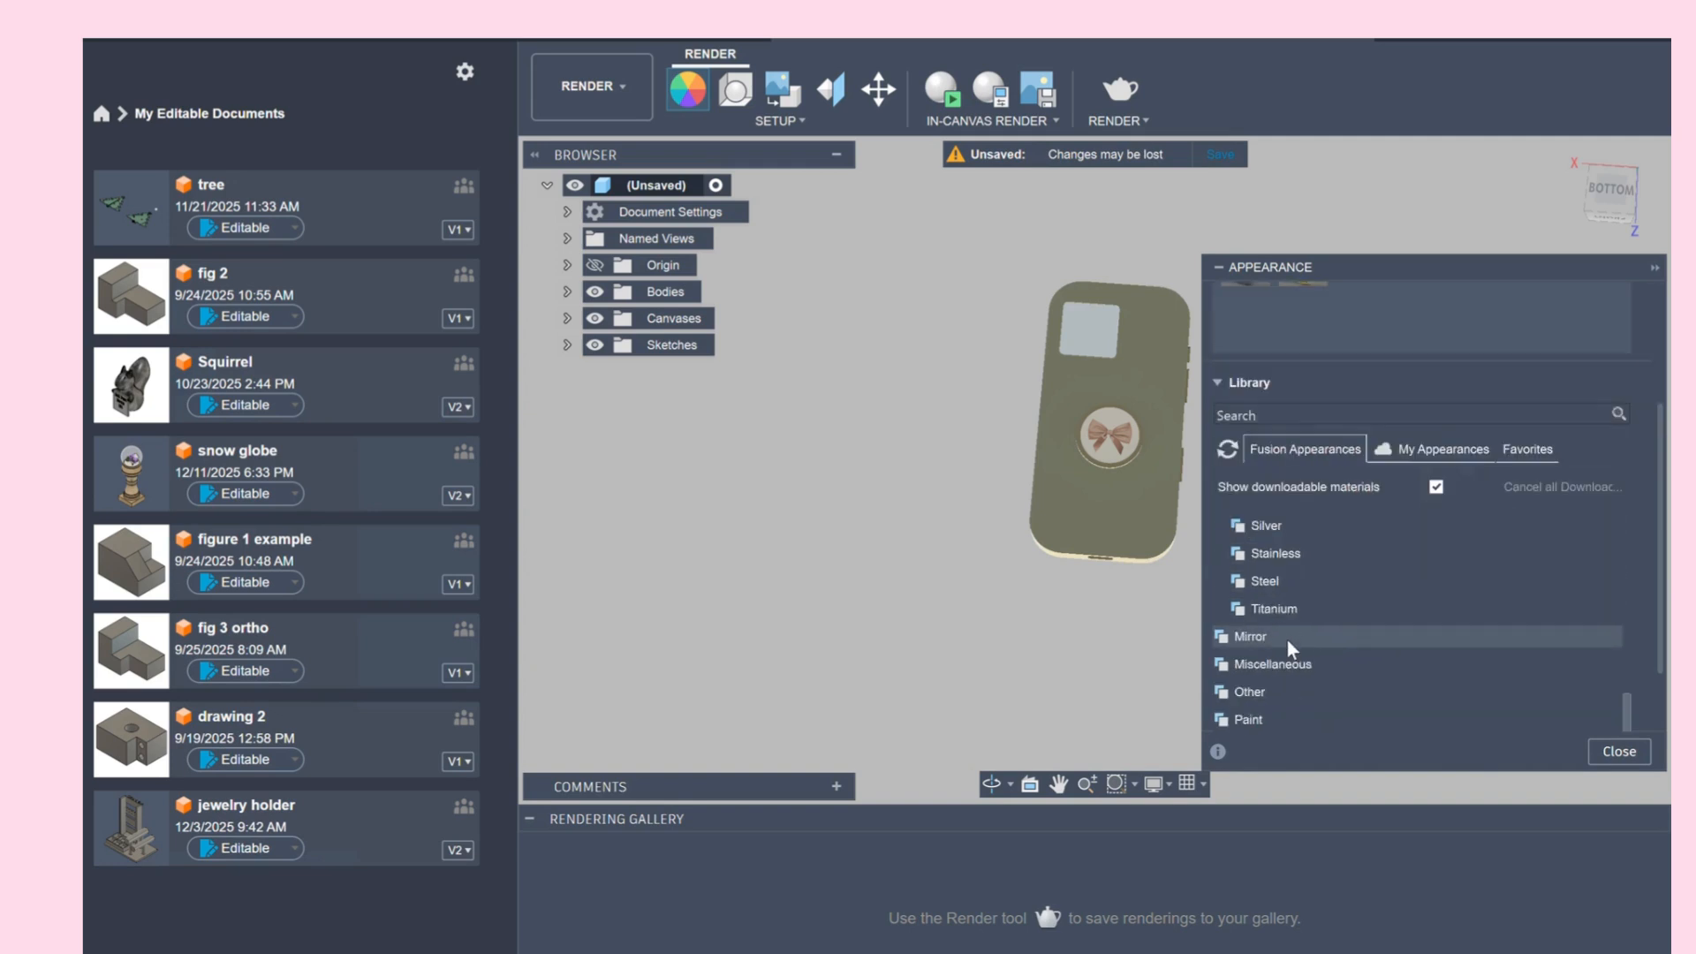
{"action": "left_click", "coordinate": [1262, 717]}
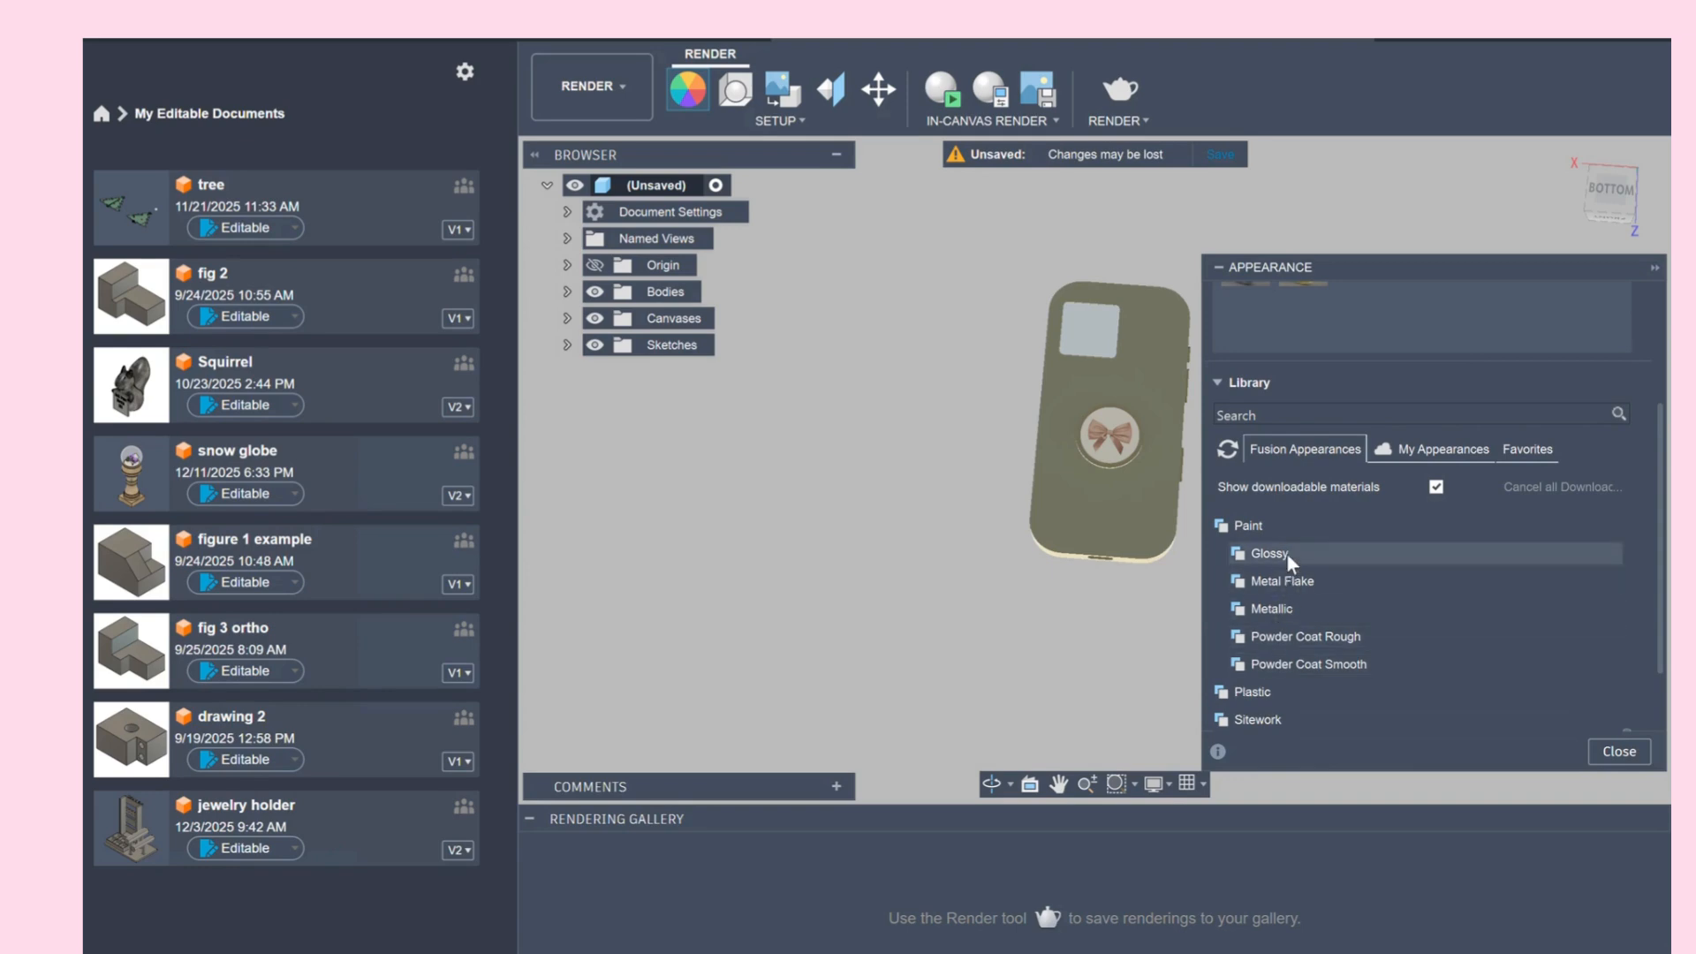
{"action": "left_click", "coordinate": [1290, 610]}
{"action": "scroll", "coordinate": [1299, 623], "scroll_direction": "down", "scroll_amount": 1}
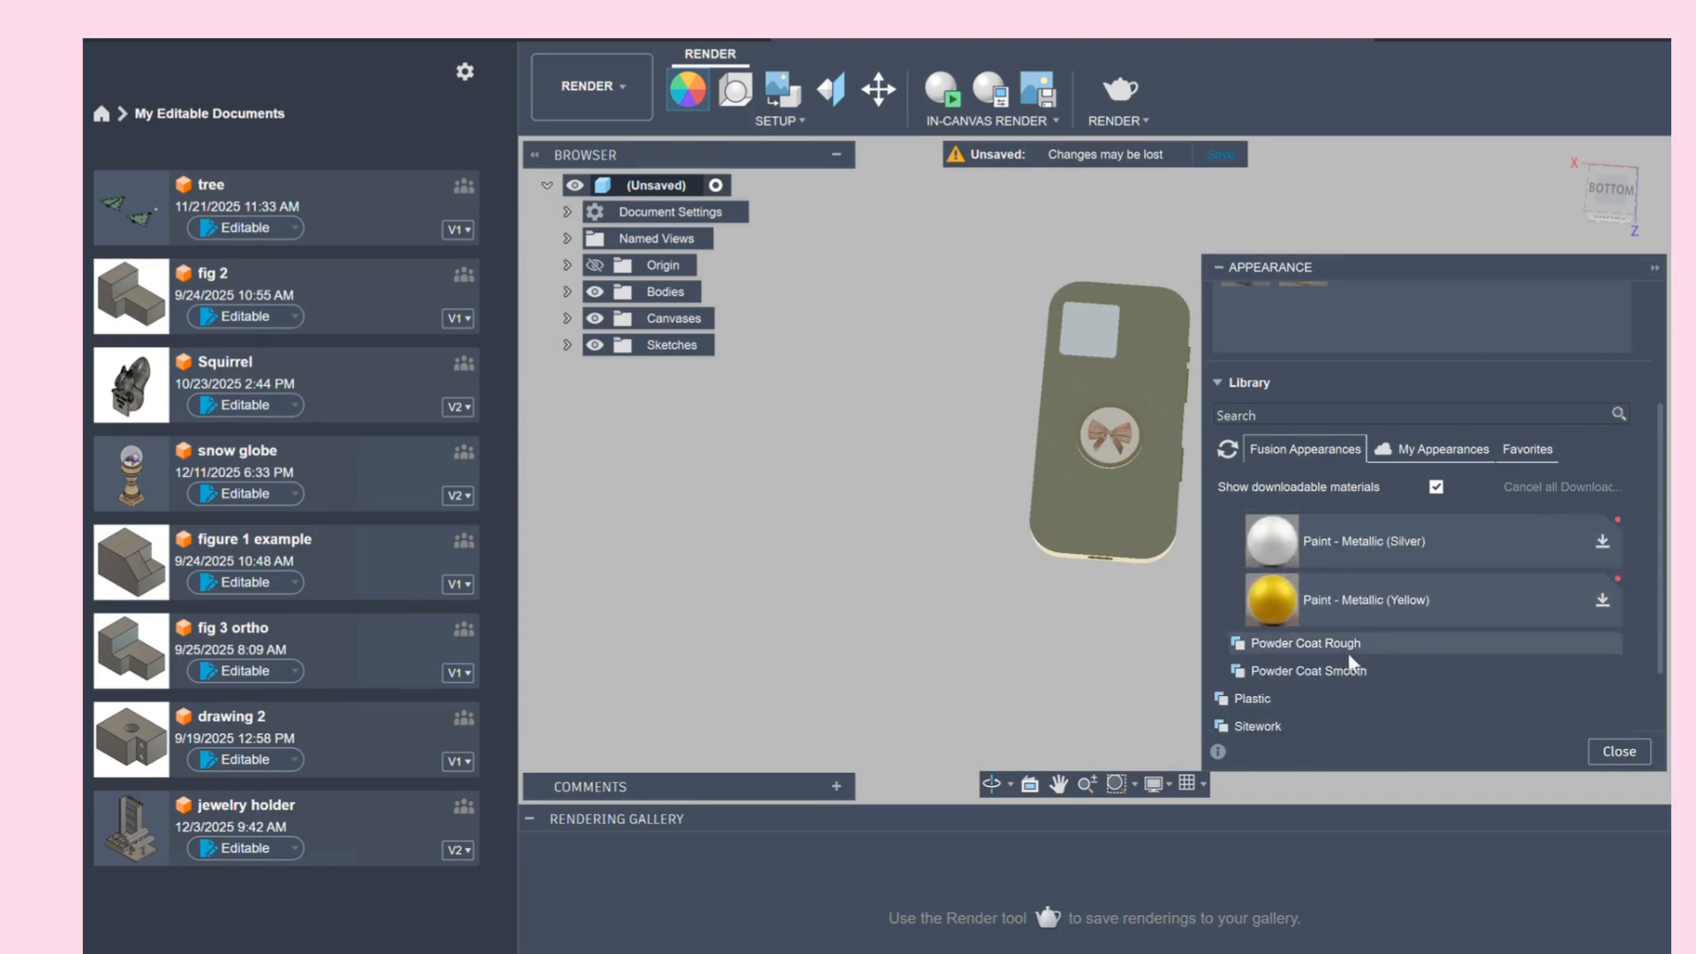
{"action": "left_click", "coordinate": [1603, 542]}
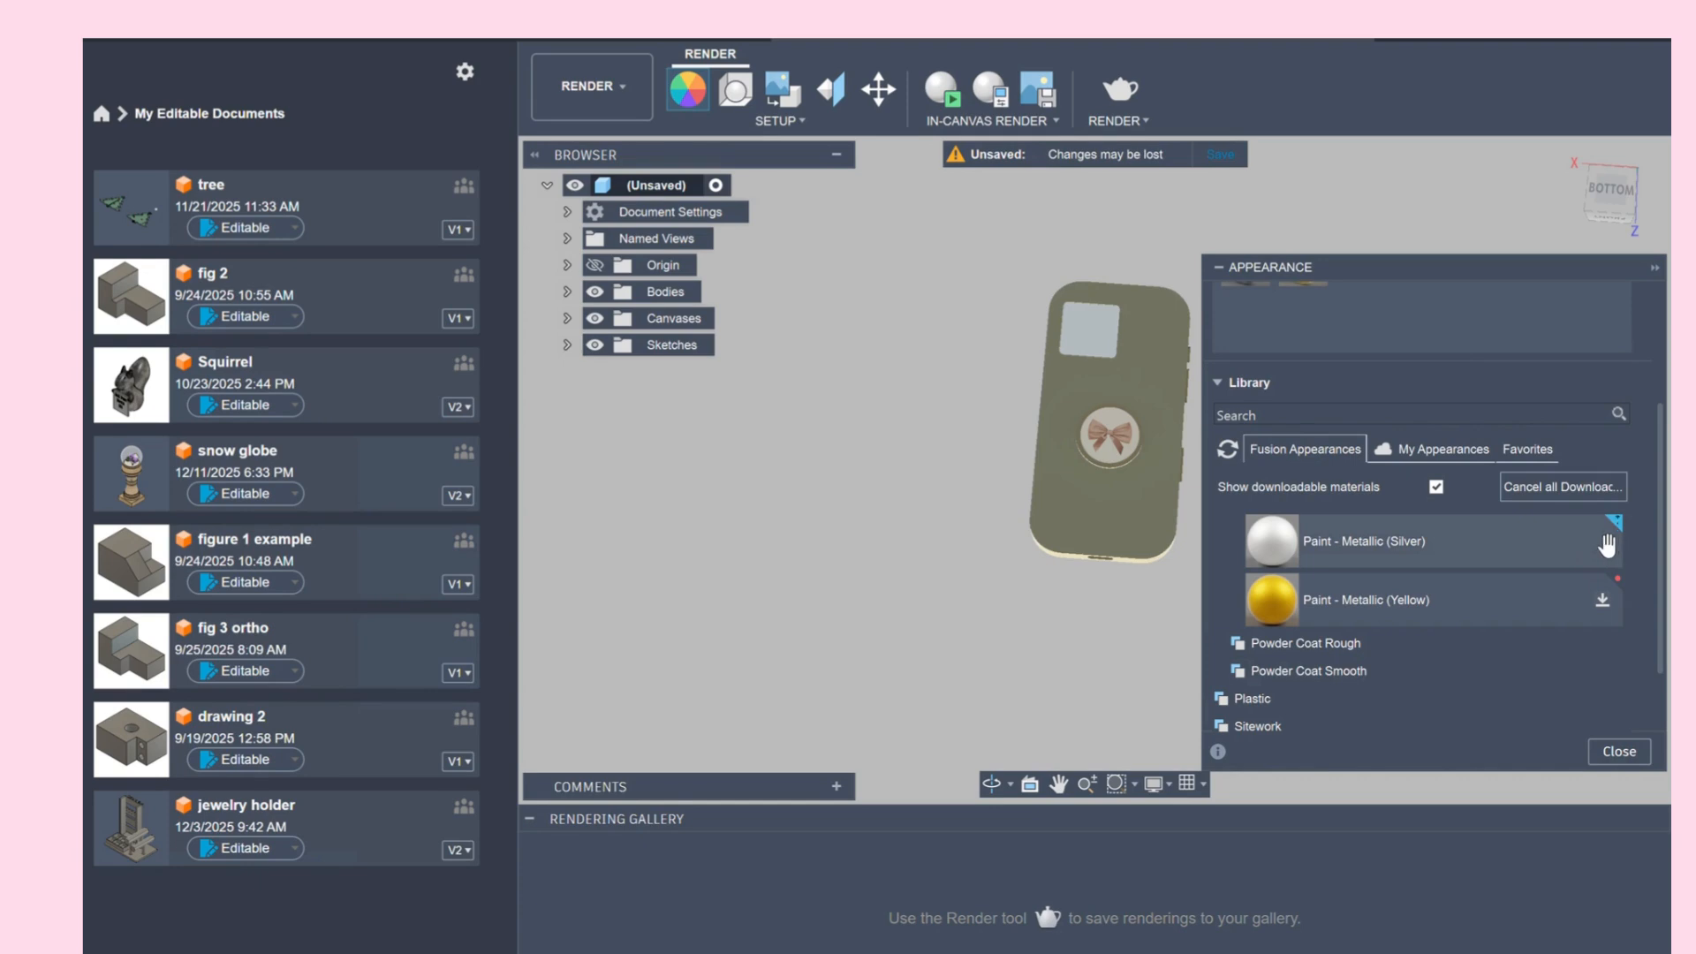
{"action": "mouse_move", "coordinate": [1610, 190]}
{"action": "left_mouse_down"}
{"action": "mouse_move", "coordinate": [1449, 208]}
{"action": "mouse_move", "coordinate": [1510, 187]}
{"action": "left_mouse_up"}
{"action": "scroll", "coordinate": [1205, 628], "scroll_direction": "down", "scroll_amount": 2}
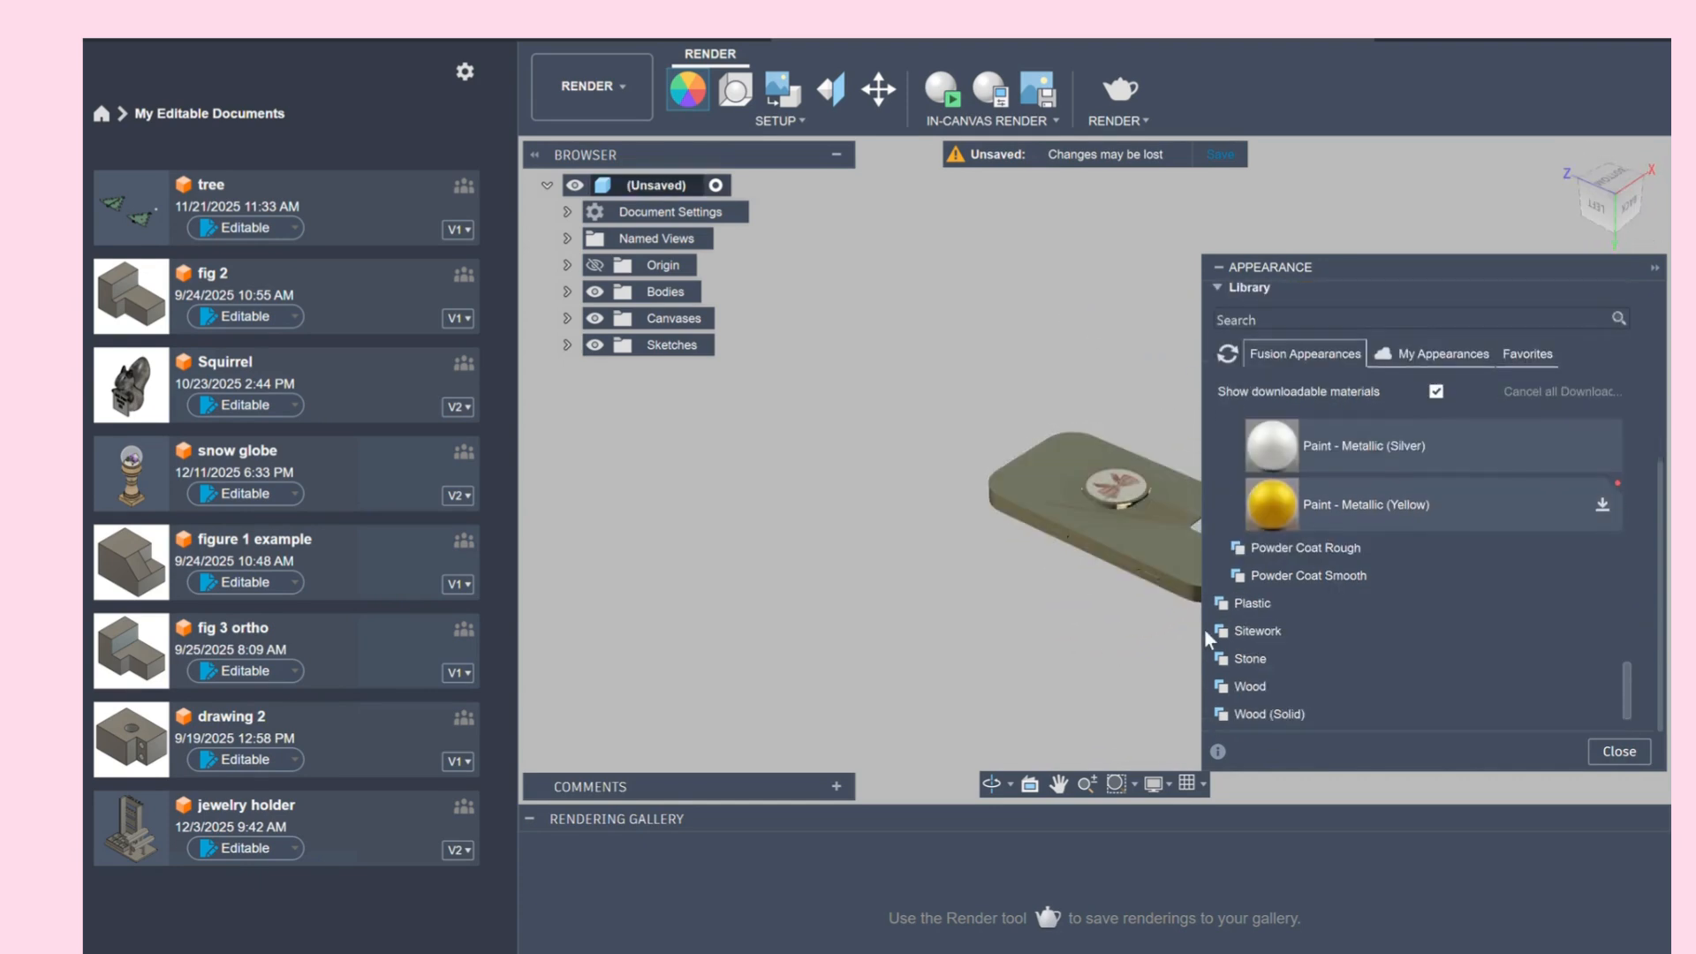
Step: Apply the Paint - Metallic (Silver) appearance to the two side buttons on the phone case's long edge
{"action": "scroll", "coordinate": [1074, 585], "scroll_direction": "up", "scroll_amount": 3}
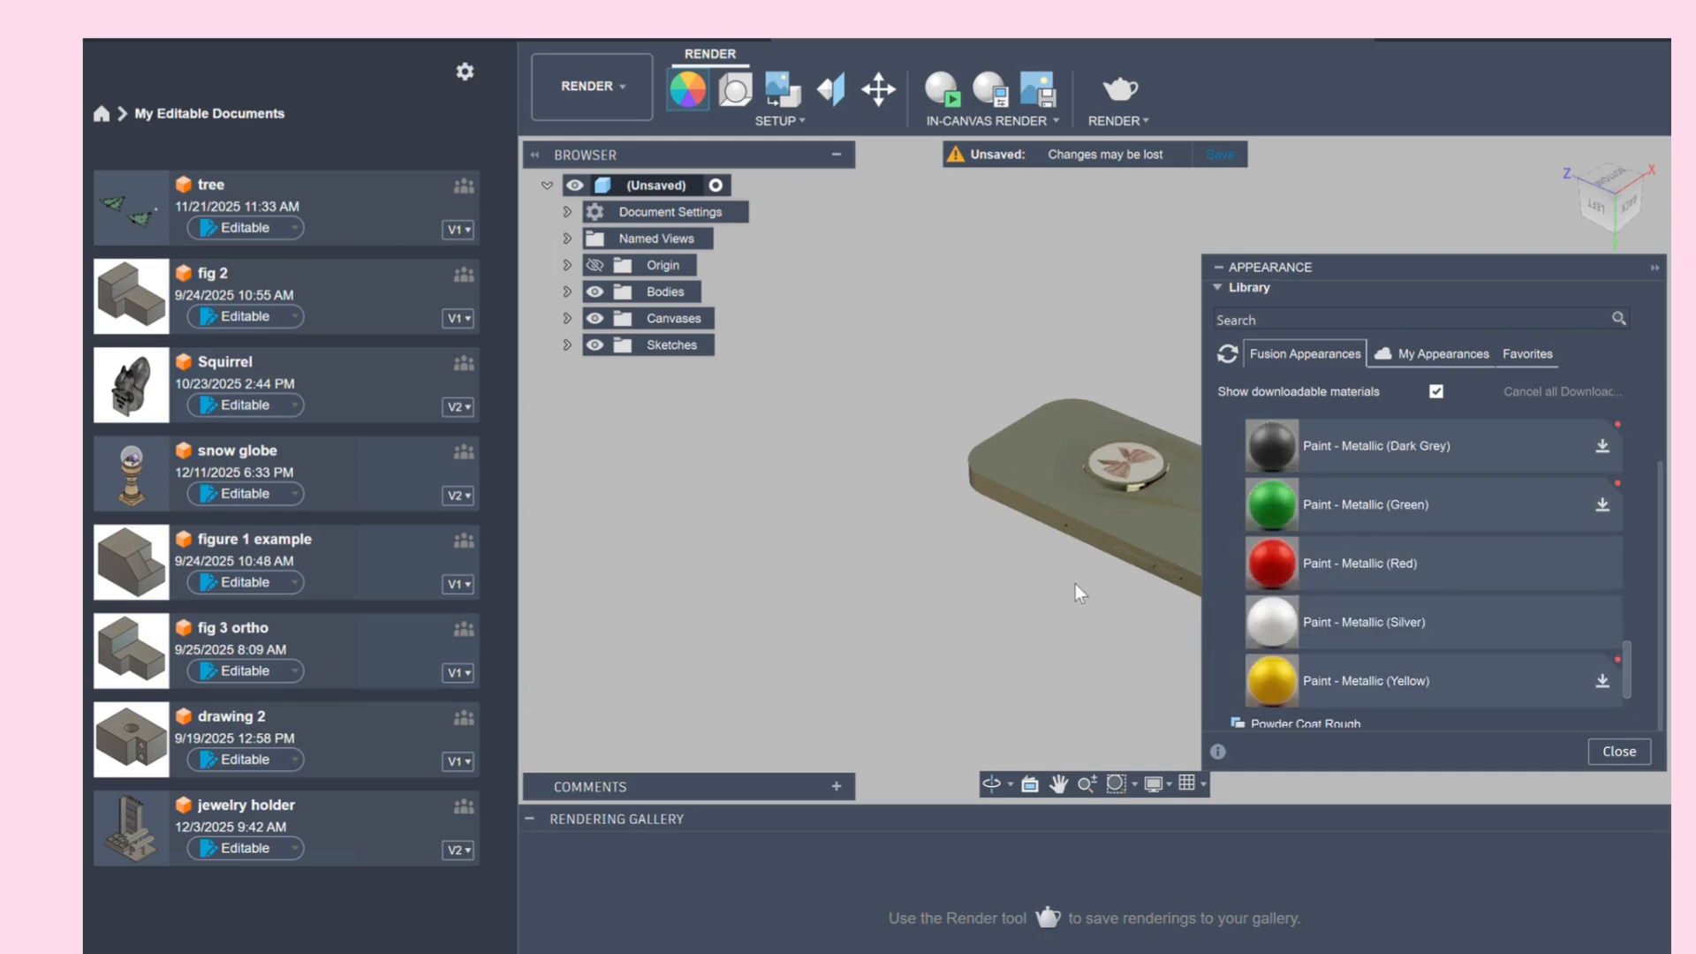
{"action": "scroll", "coordinate": [1192, 575], "scroll_direction": "up", "scroll_amount": 1}
{"action": "scroll", "coordinate": [1370, 526], "scroll_direction": "up", "scroll_amount": 2}
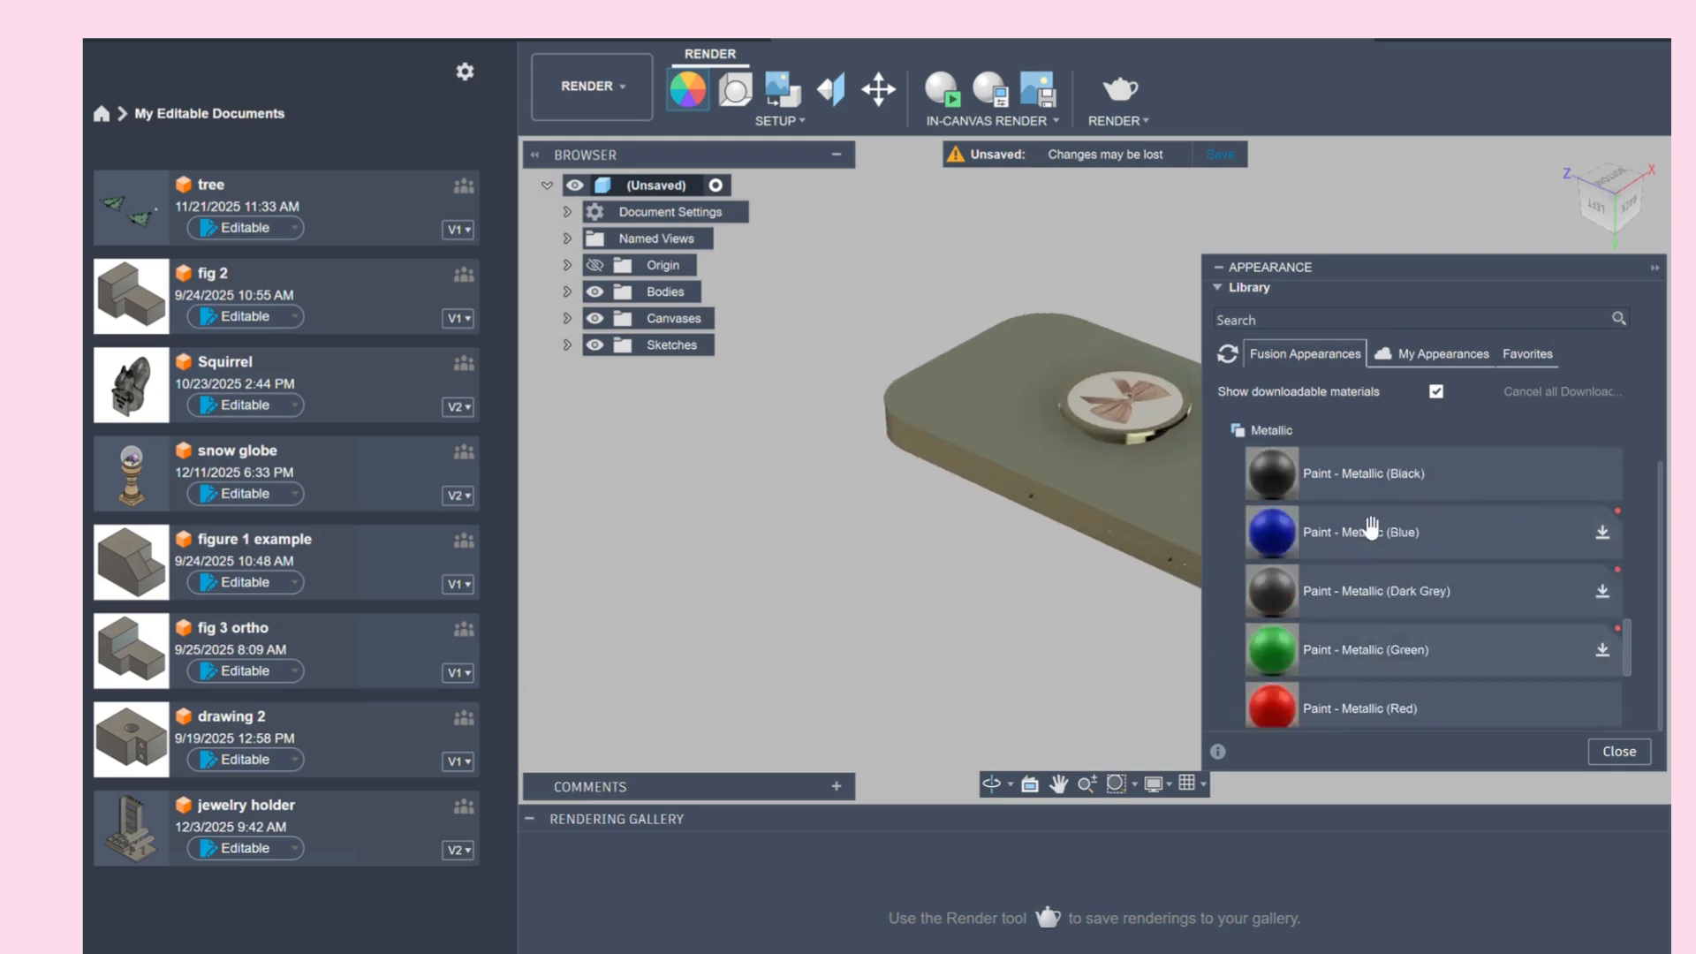
{"action": "scroll", "coordinate": [1370, 527], "scroll_direction": "down", "scroll_amount": 3}
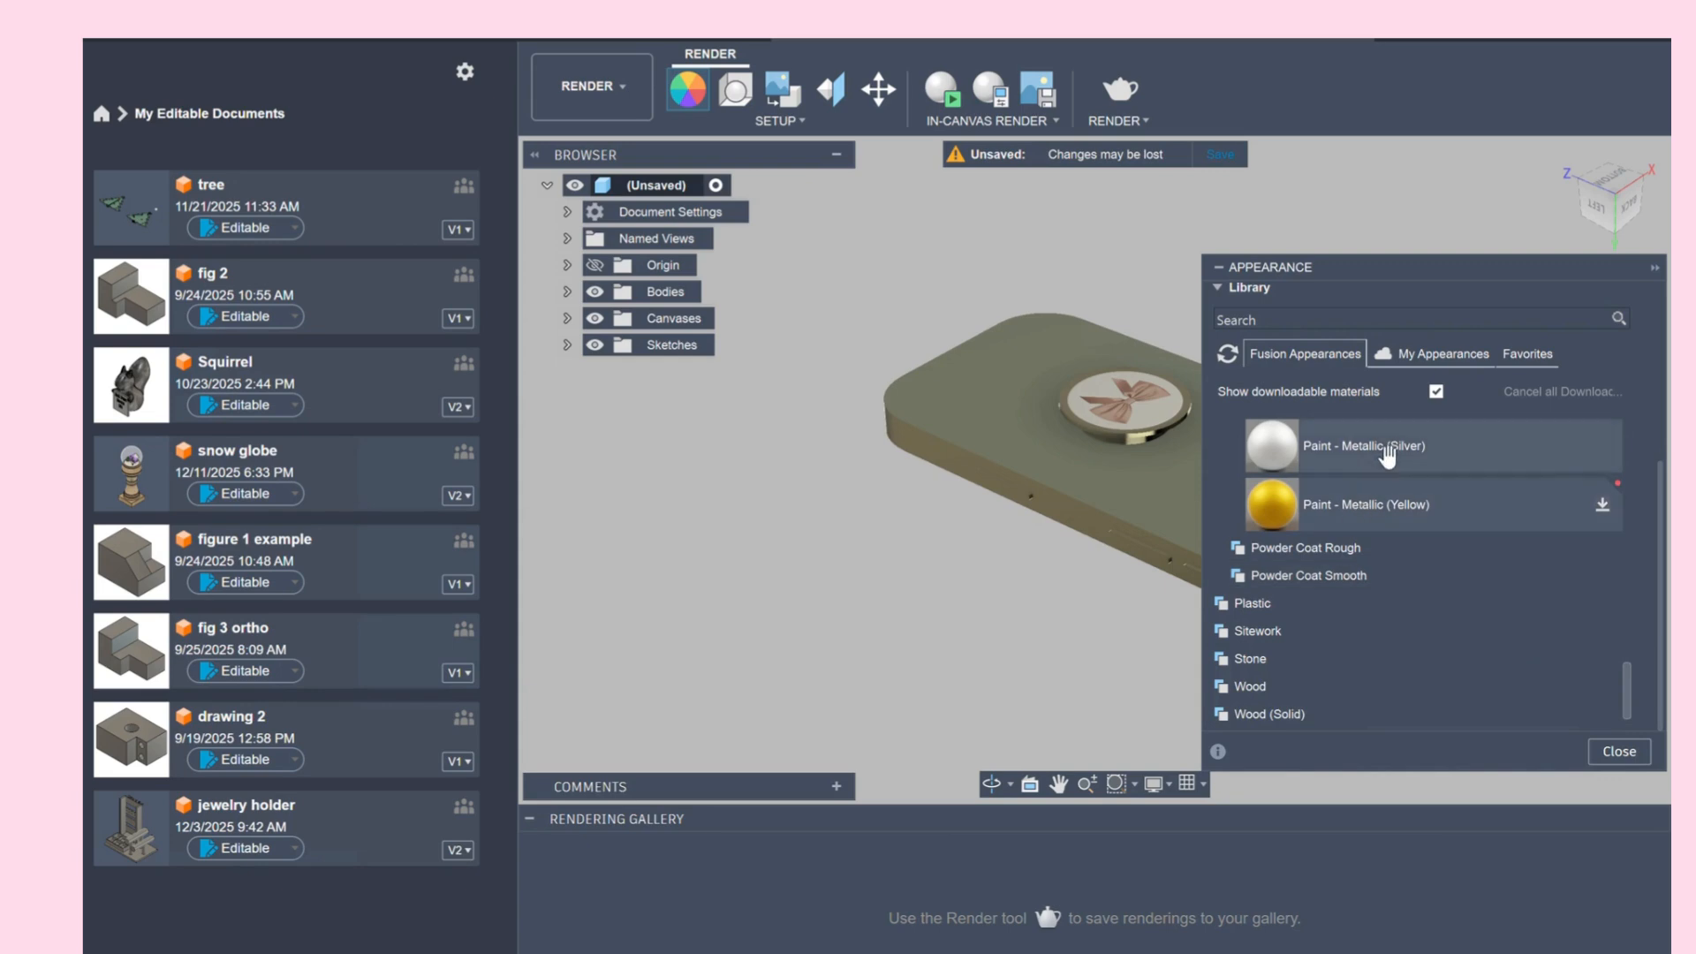
{"action": "mouse_move", "coordinate": [1370, 447]}
{"action": "left_mouse_down"}
{"action": "mouse_move", "coordinate": [1249, 522]}
{"action": "mouse_move", "coordinate": [1059, 523]}
{"action": "mouse_move", "coordinate": [1021, 502]}
{"action": "left_mouse_up"}
{"action": "left_click_drag", "start_coordinate": [1336, 446], "coordinate": [1157, 554]}
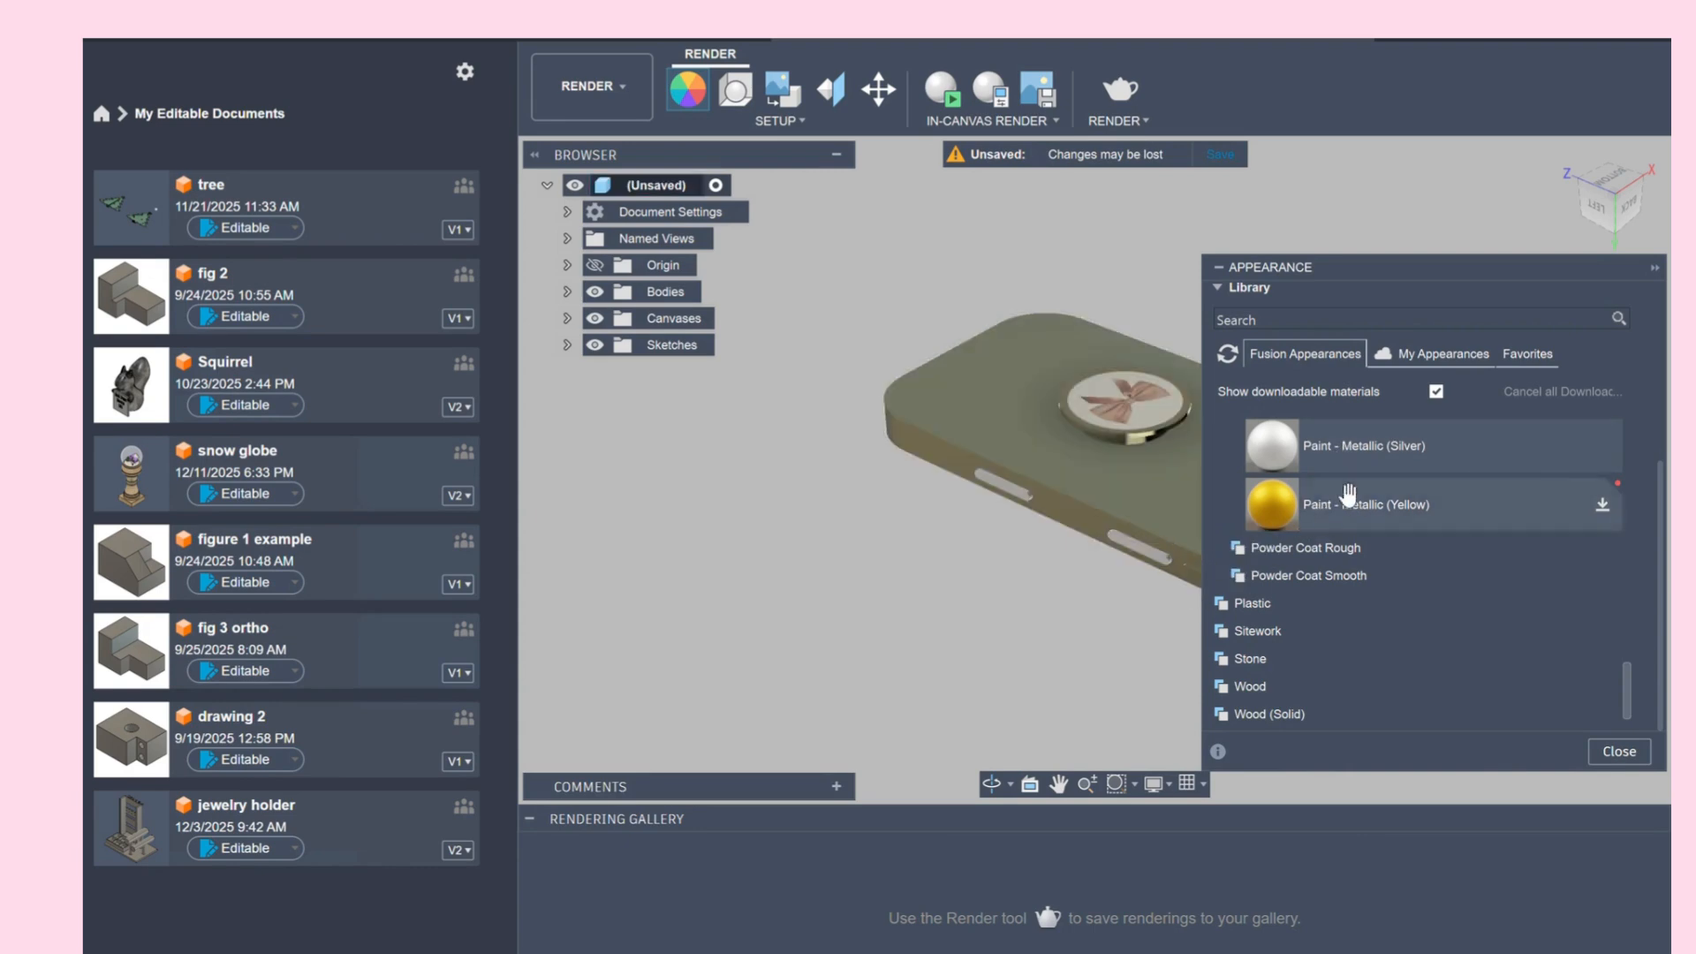
Step: Apply the Paint - Metallic (Silver) appearance to the round grip's outer disc and its stem, and collapse the appearance library
{"action": "left_click_drag", "start_coordinate": [1363, 458], "coordinate": [1120, 434]}
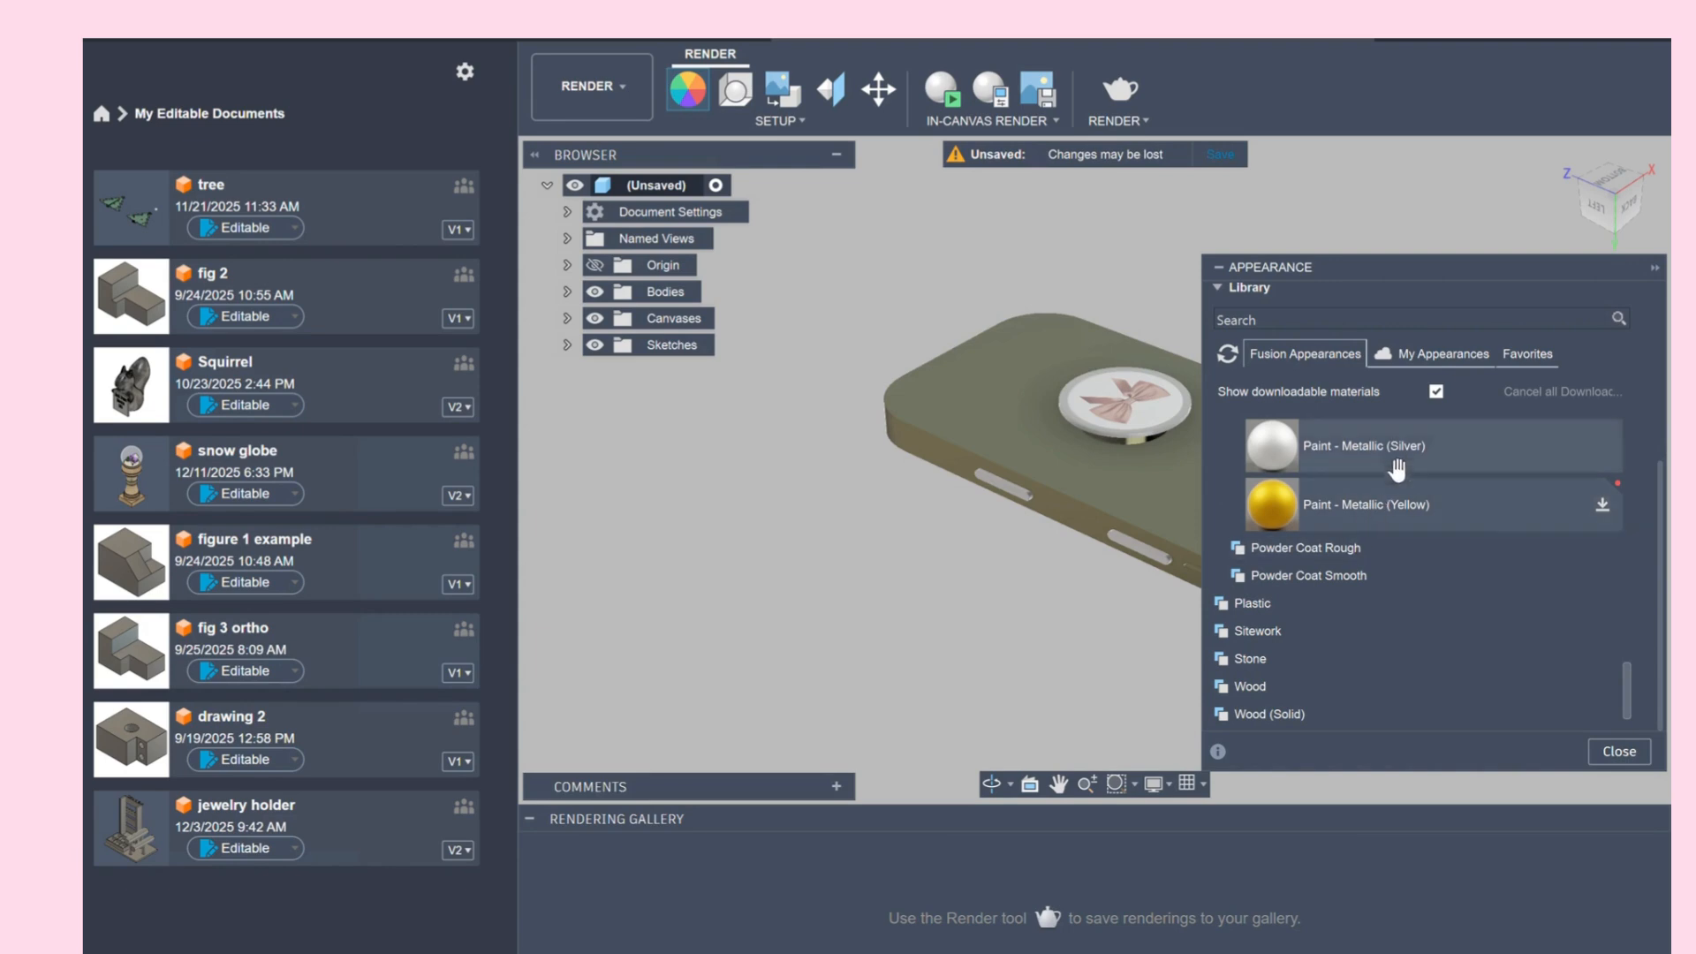
{"action": "left_click_drag", "start_coordinate": [1394, 461], "coordinate": [1200, 575]}
{"action": "left_click_drag", "start_coordinate": [1634, 212], "coordinate": [1378, 181]}
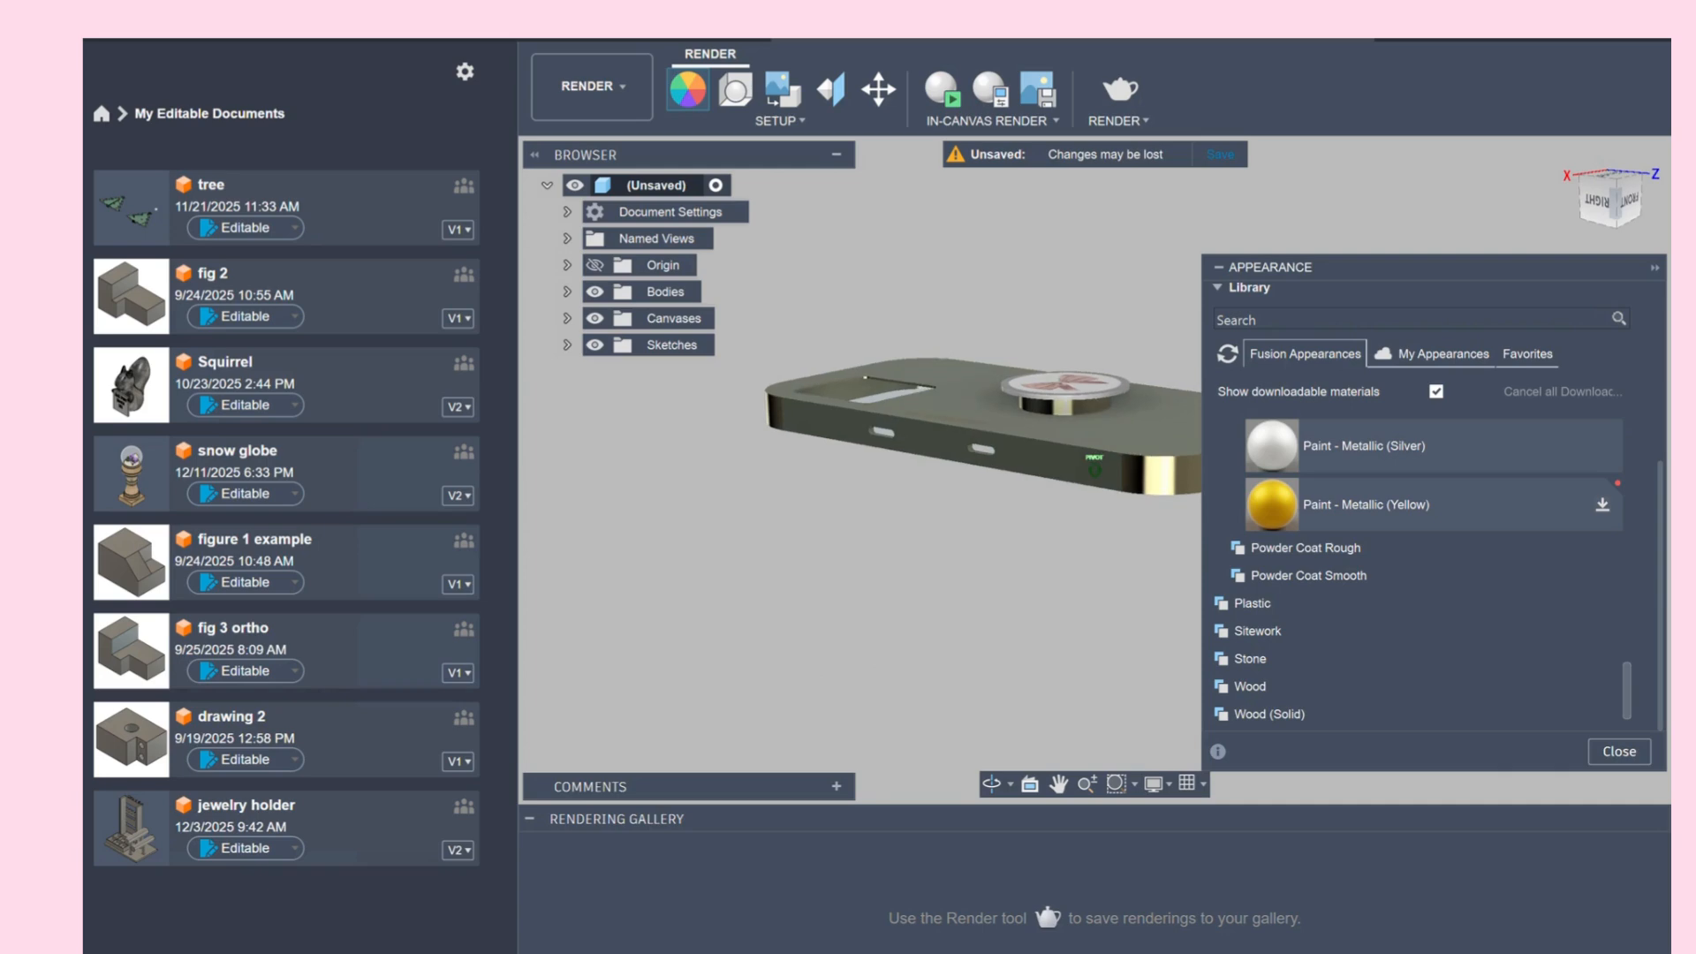
{"action": "left_click_drag", "start_coordinate": [1416, 449], "coordinate": [1053, 402]}
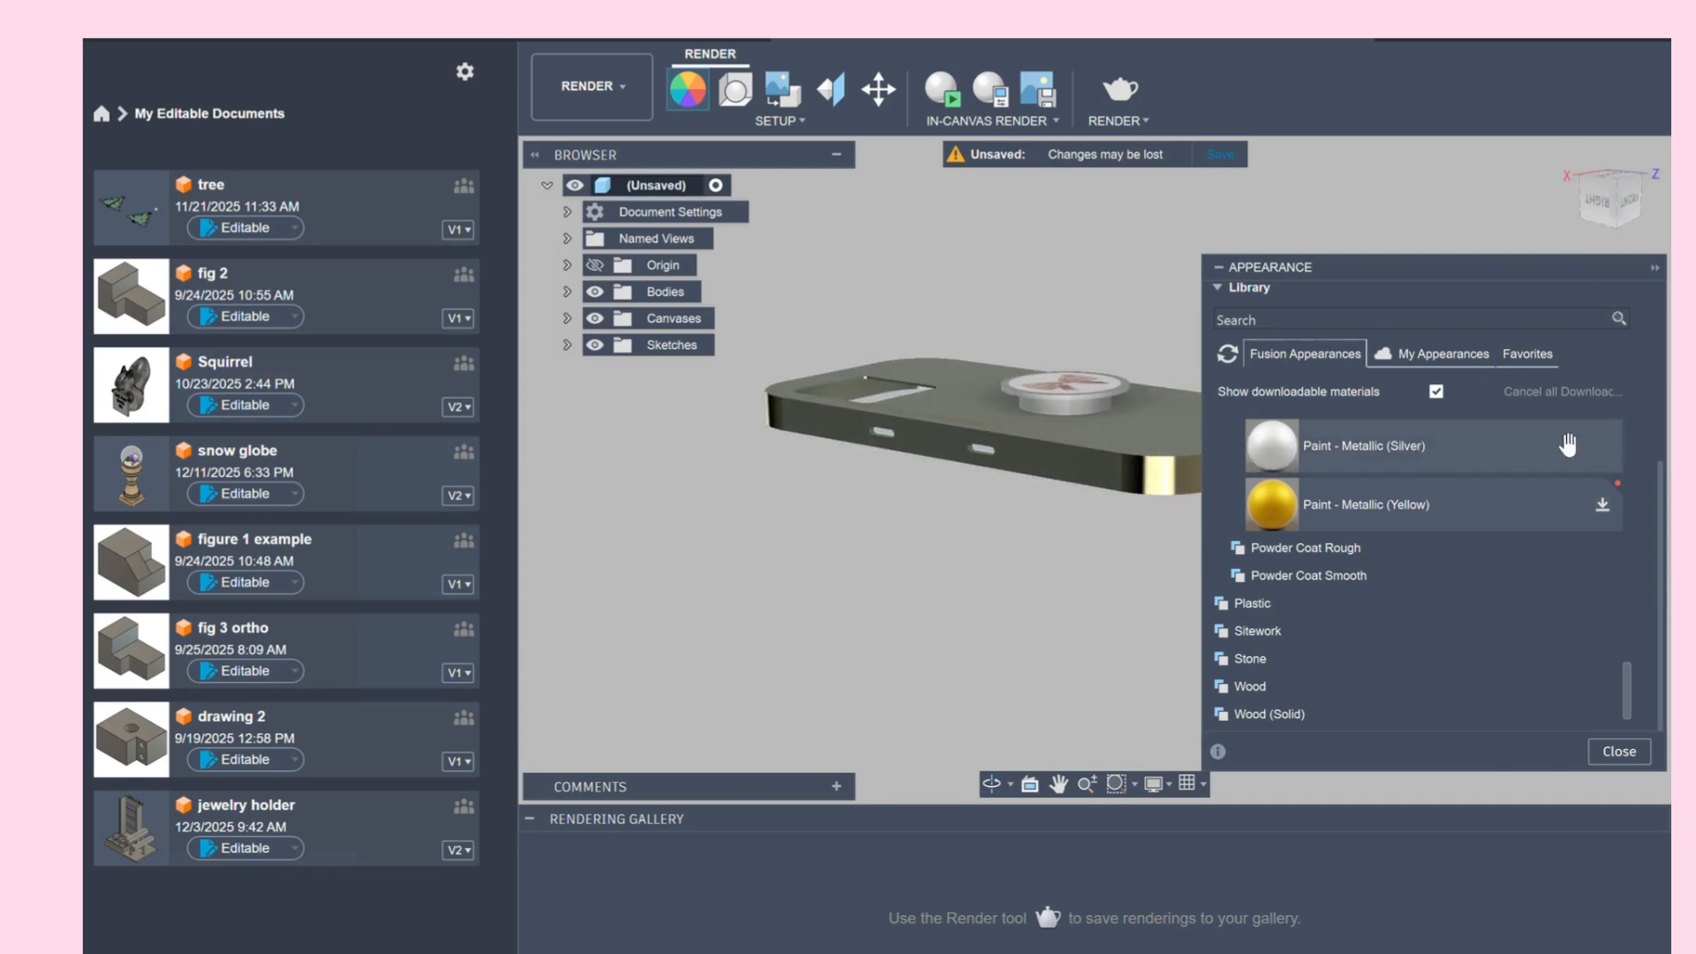
{"action": "left_click", "coordinate": [1655, 269]}
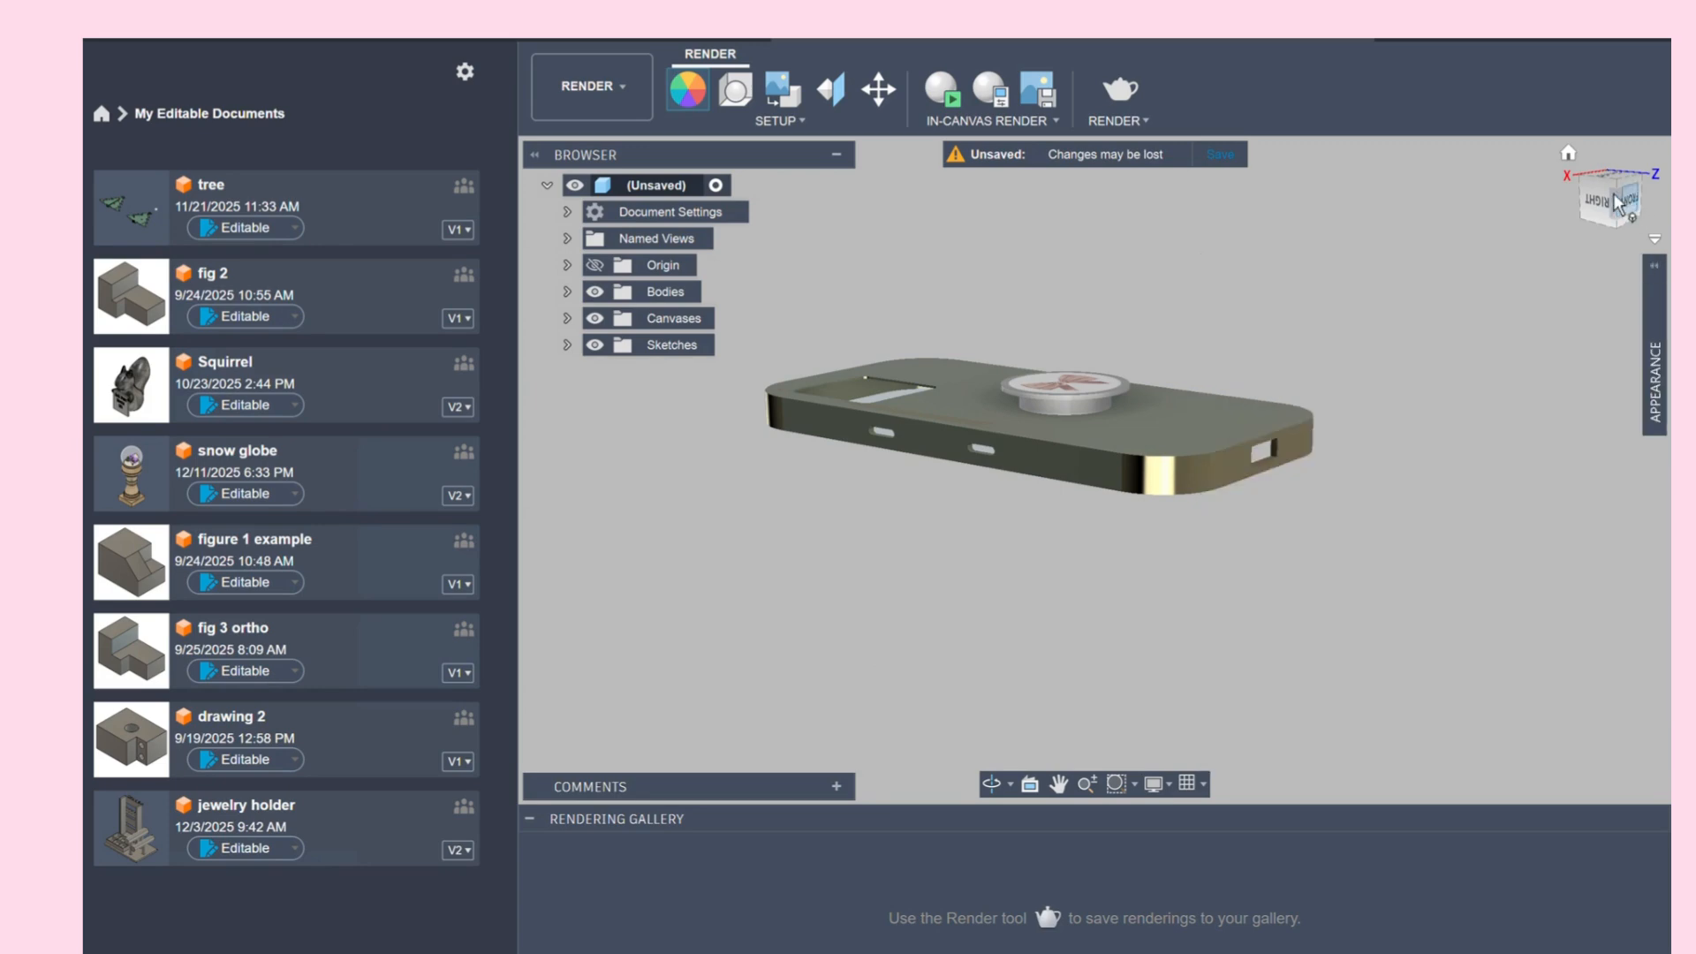